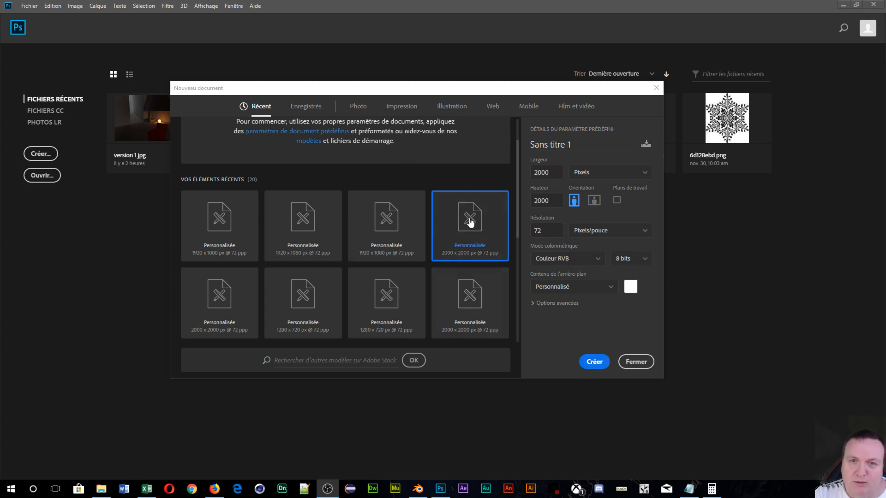
Step: Create a new 2000 × 2000 px document at 72 pixels per inch with a white background
{"action": "left_click", "coordinate": [595, 362]}
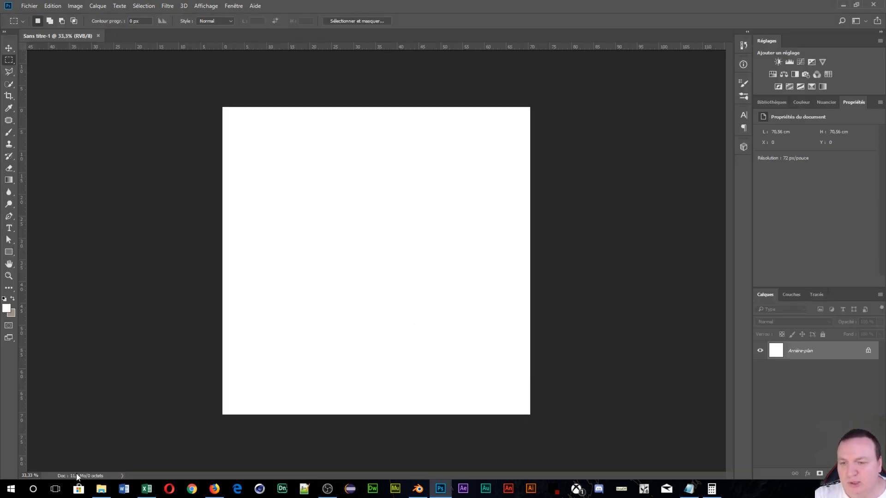
Step: Switch to File Explorer and open the gotaga folder on the desktop
{"action": "mouse_move", "coordinate": [100, 493]}
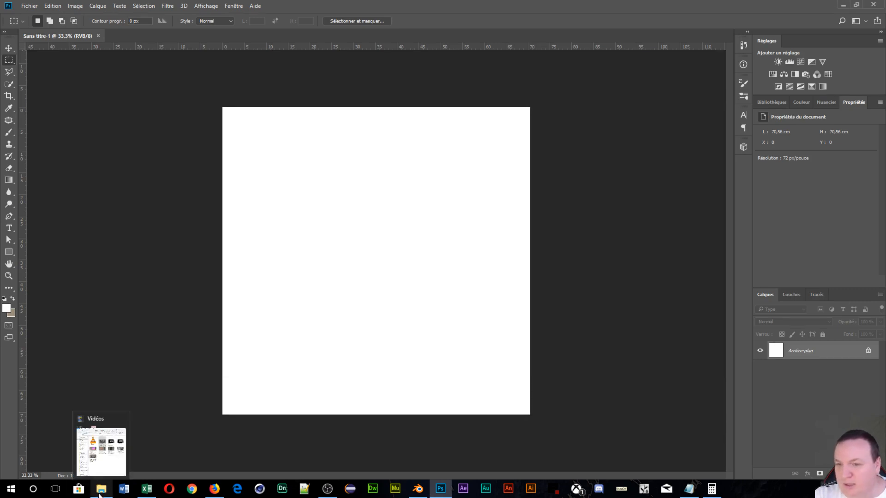
{"action": "right_click", "coordinate": [99, 494]}
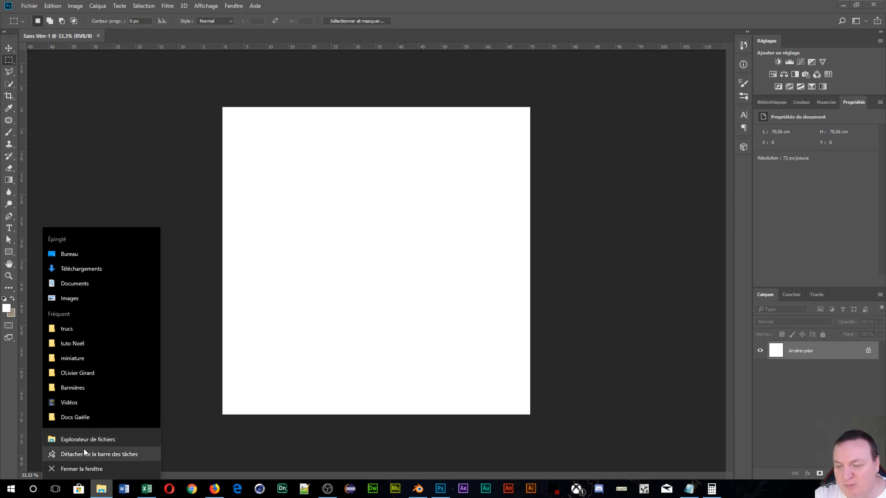
{"action": "left_click", "coordinate": [84, 449]}
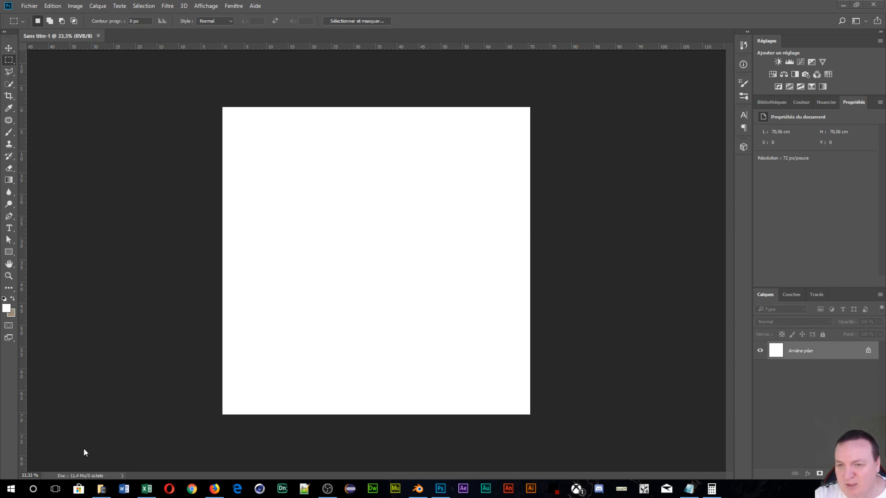
{"action": "left_click", "coordinate": [100, 494]}
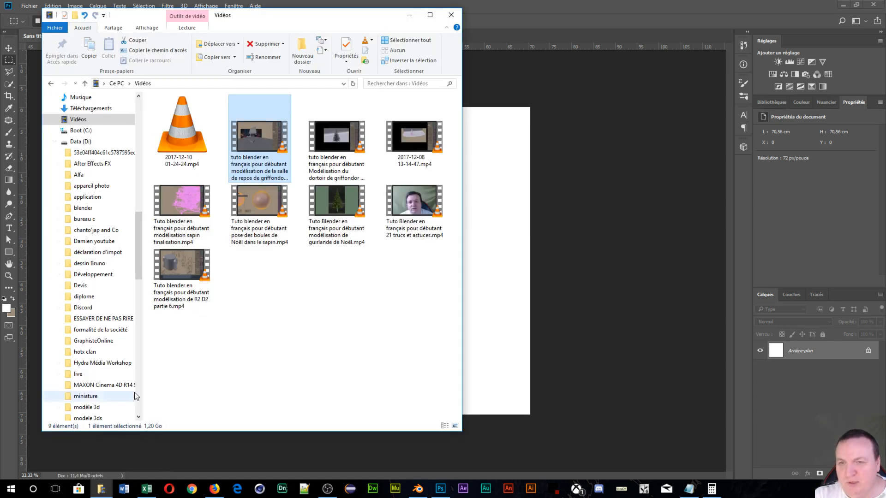
{"action": "left_click", "coordinate": [116, 83]}
{"action": "left_click", "coordinate": [204, 117]}
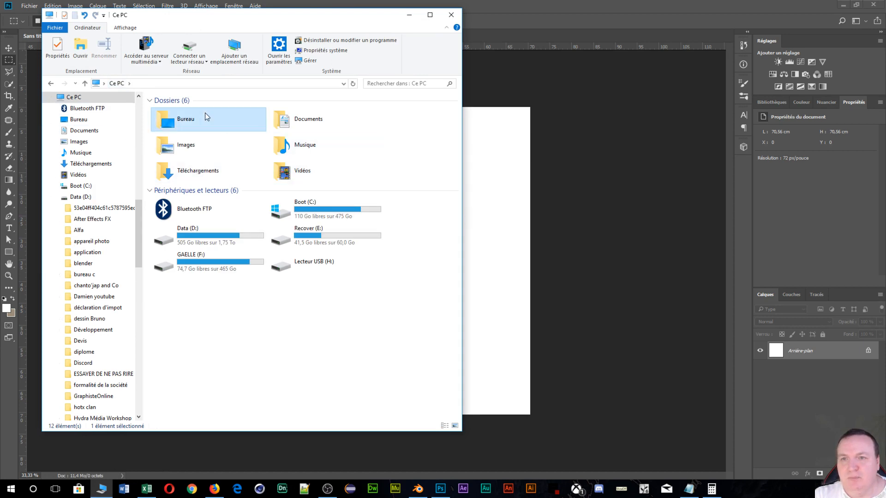
{"action": "double_click", "coordinate": [200, 118]}
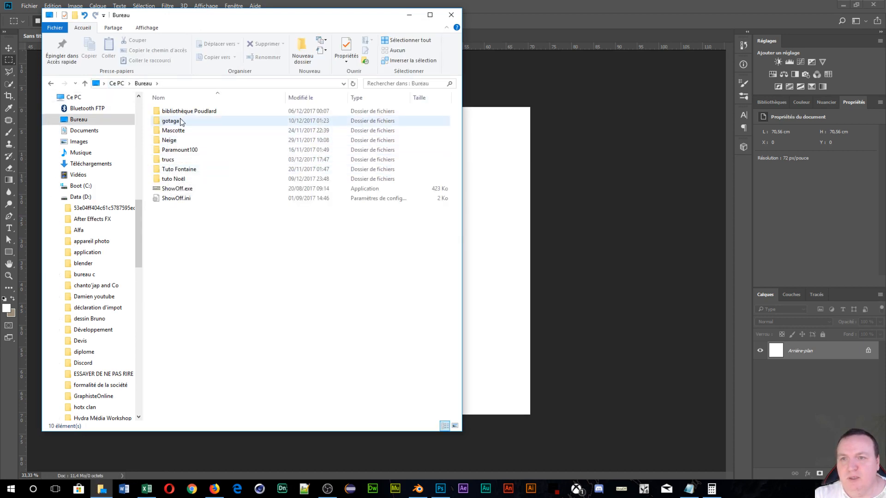
{"action": "double_click", "coordinate": [182, 121]}
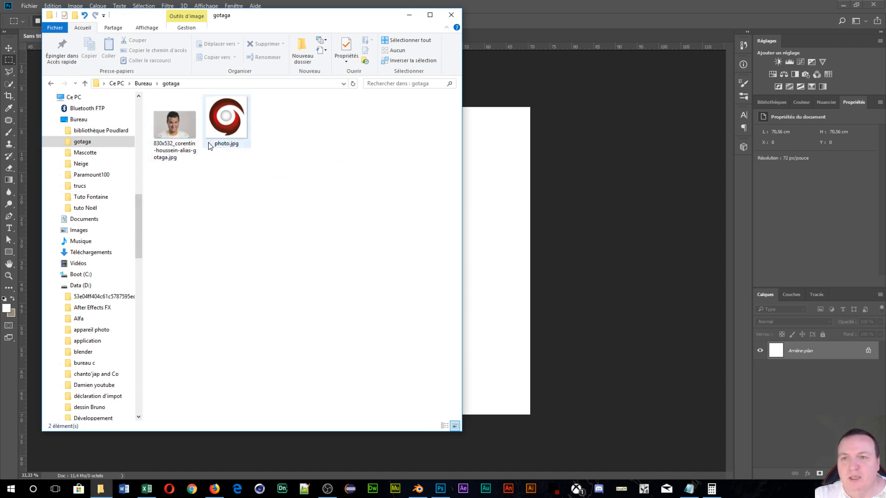
Step: Place the portrait JPG from the gotaga folder into the new document
{"action": "left_click", "coordinate": [170, 130]}
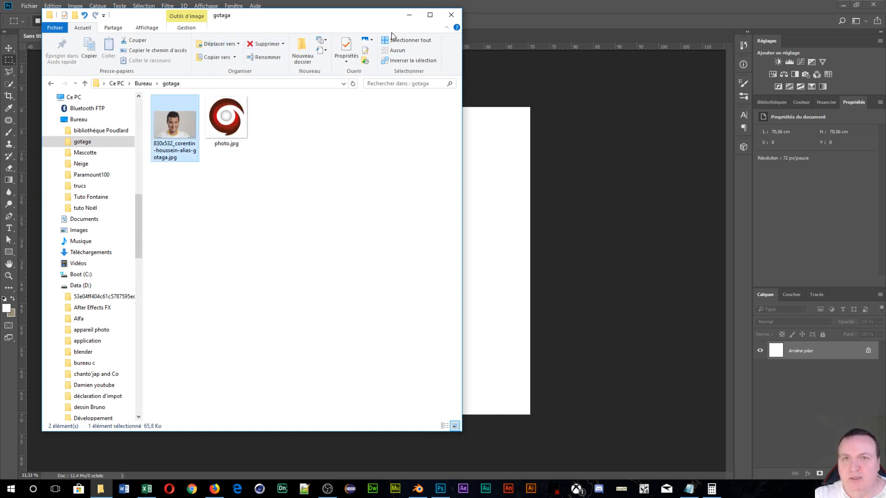
{"action": "left_click_drag", "start_coordinate": [318, 18], "coordinate": [0, 95]}
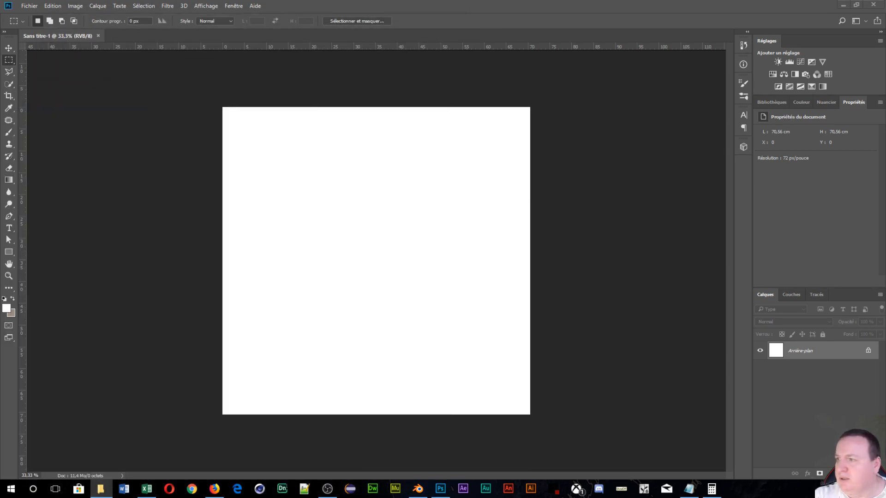
{"action": "left_click_drag", "start_coordinate": [0, 284], "coordinate": [306, 242]}
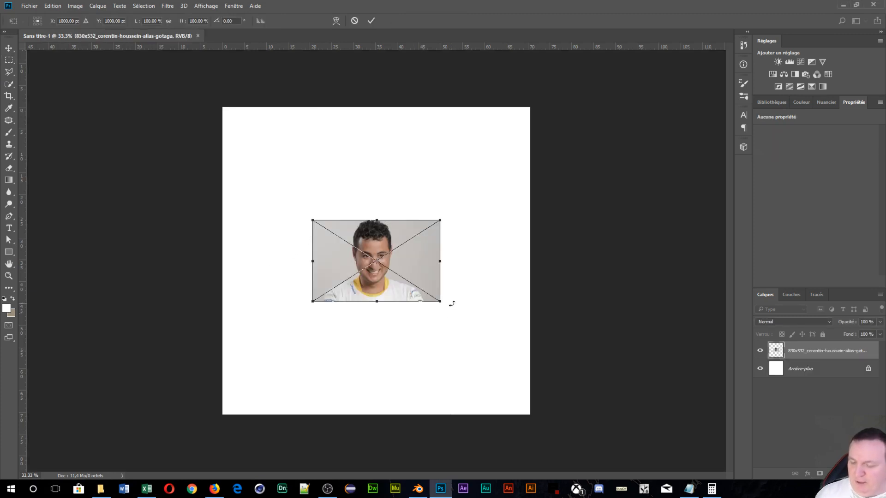
Step: Scale the placed portrait to about 368 %, shift it down to the canvas's lower edge, and commit the transformation
{"action": "left_click_drag", "start_coordinate": [439, 299], "coordinate": [587, 442]}
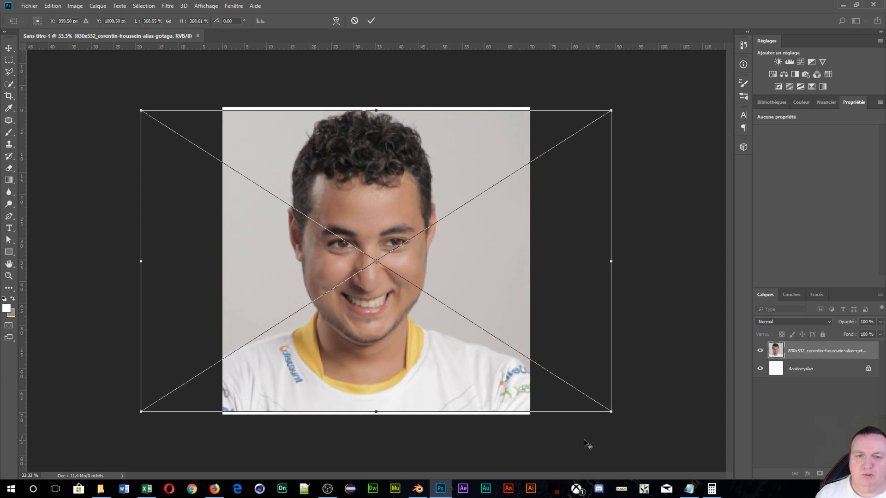
{"action": "left_click_drag", "start_coordinate": [461, 354], "coordinate": [460, 362]}
{"action": "key", "text": "Return"}
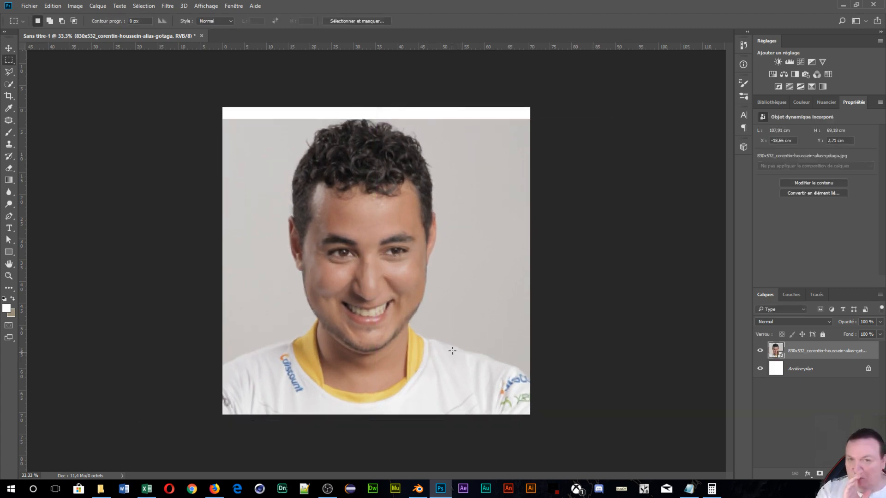
Step: Start the Smart Sharpen filter (Netteté optimisée) on the portrait layer
{"action": "scroll", "coordinate": [383, 273], "scroll_direction": "up", "scroll_amount": 5}
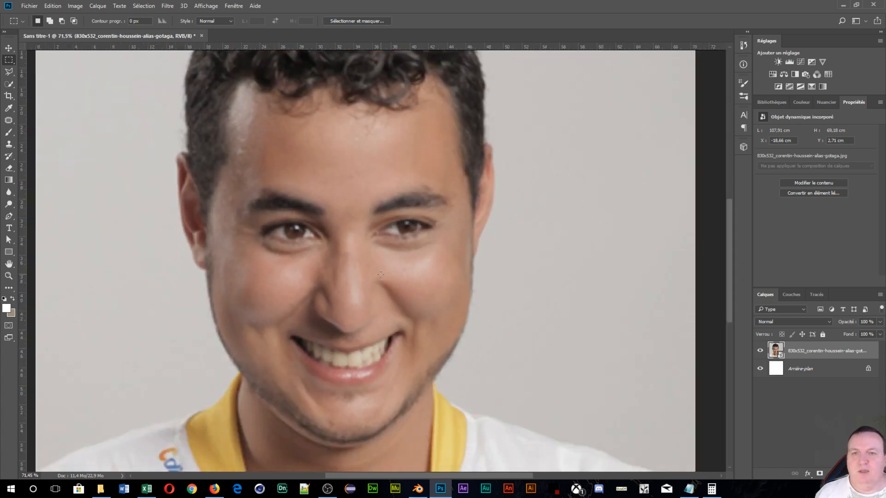
{"action": "scroll", "coordinate": [381, 275], "scroll_direction": "up", "scroll_amount": 10}
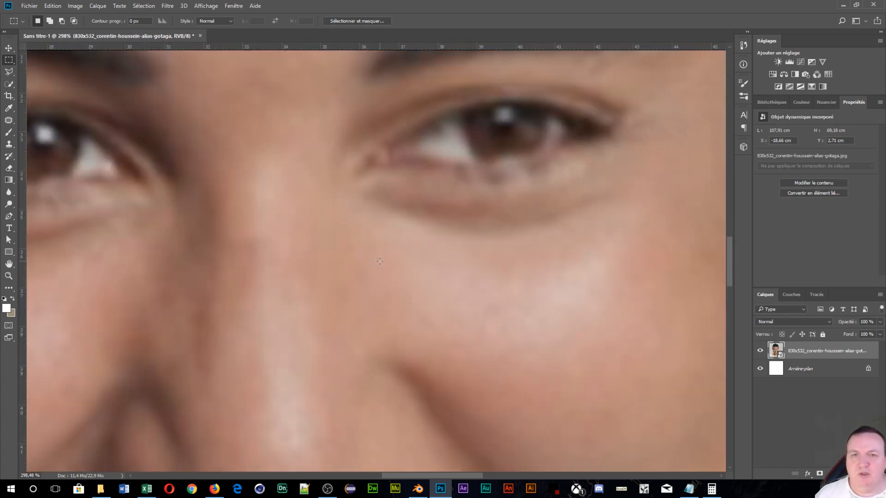
{"action": "scroll", "coordinate": [380, 261], "scroll_direction": "down", "scroll_amount": 8}
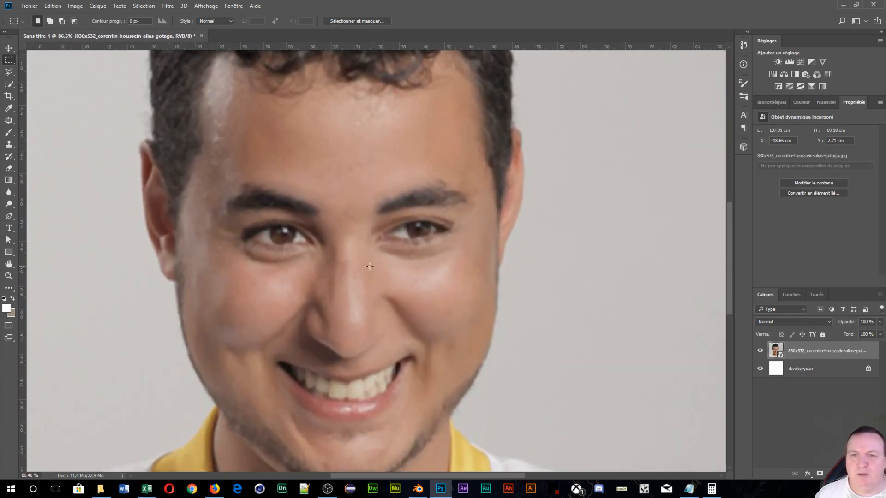
{"action": "scroll", "coordinate": [370, 266], "scroll_direction": "down", "scroll_amount": 4}
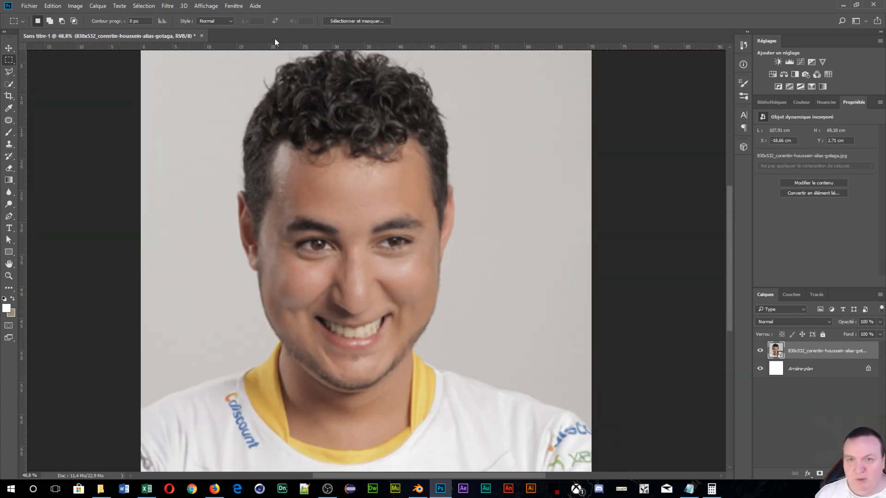
{"action": "scroll", "coordinate": [192, 83], "scroll_direction": "down", "scroll_amount": 2}
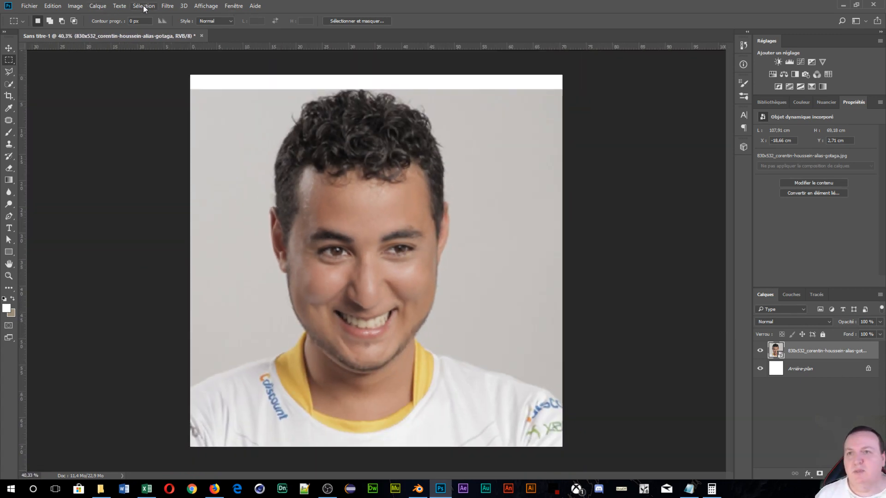
{"action": "left_click", "coordinate": [168, 6]}
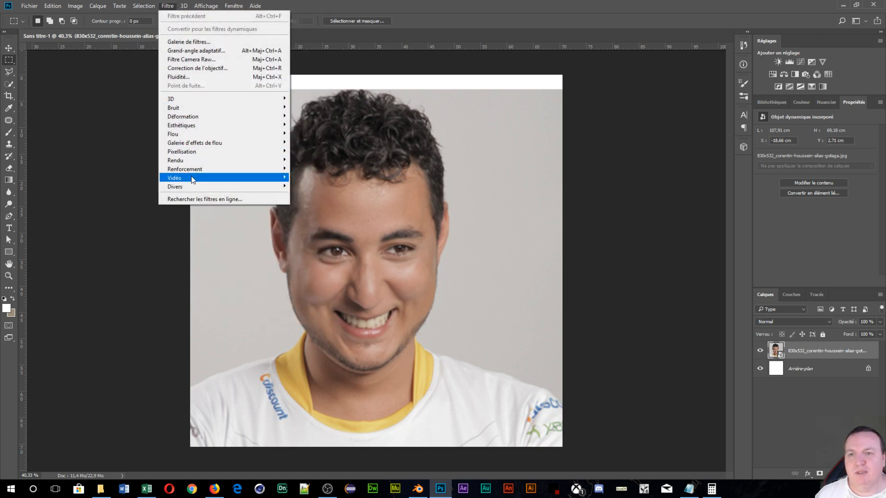
{"action": "mouse_move", "coordinate": [183, 160]}
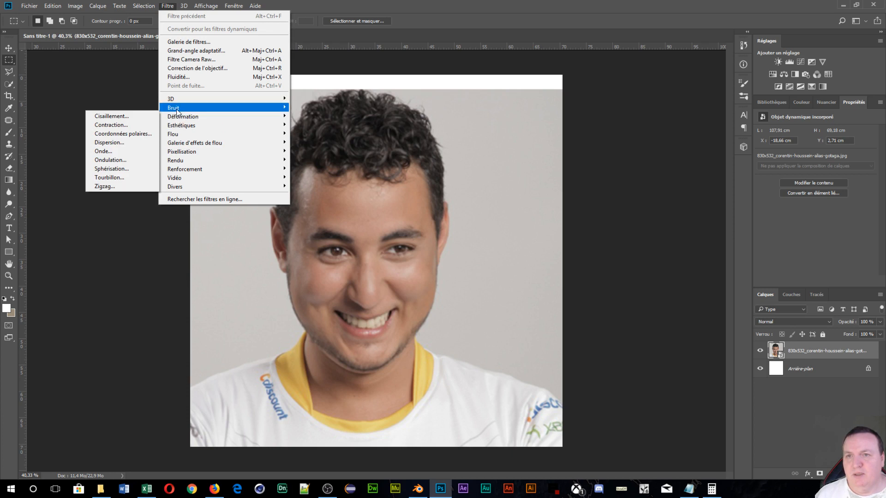
{"action": "mouse_move", "coordinate": [180, 187]}
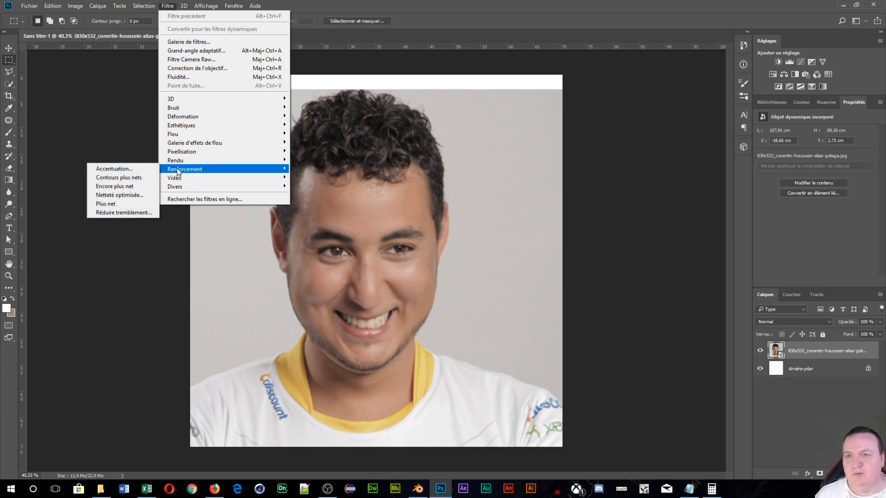
{"action": "left_click", "coordinate": [129, 195]}
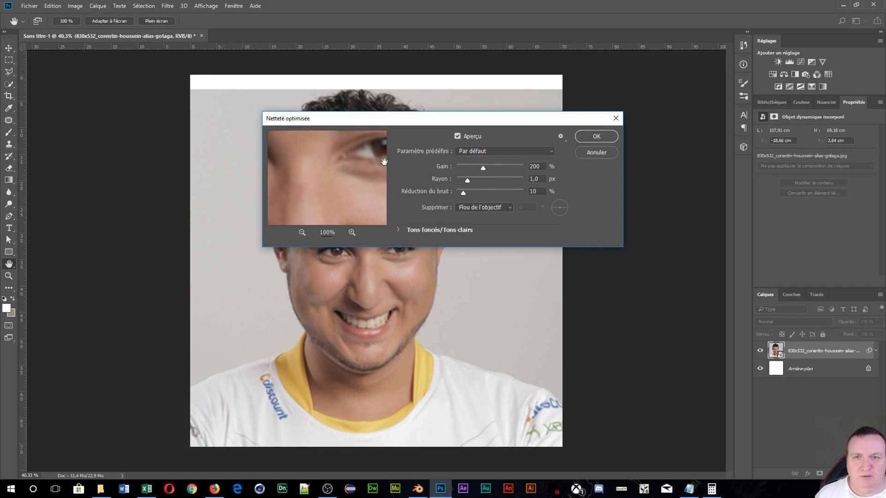
Step: Frame the portrait's eyes in the filter preview at 50 % zoom
{"action": "left_click_drag", "start_coordinate": [344, 157], "coordinate": [323, 173]}
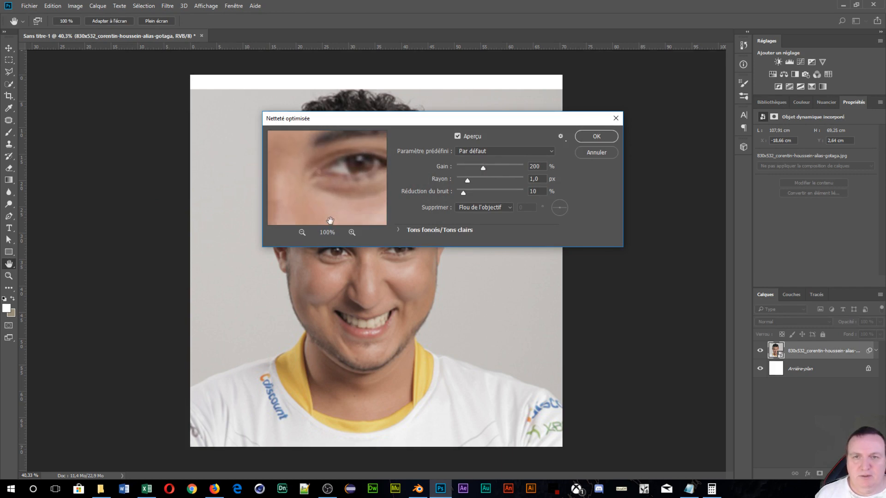
{"action": "left_click", "coordinate": [301, 233]}
{"action": "left_click", "coordinate": [301, 233]}
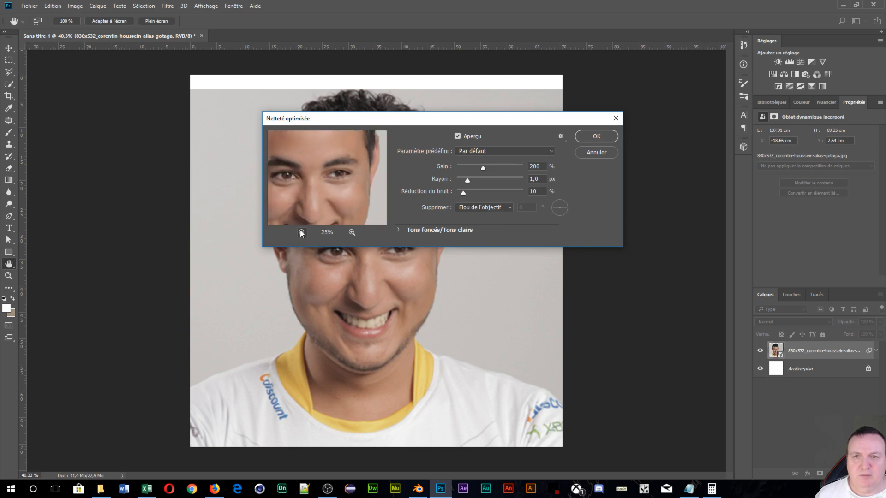
{"action": "left_click", "coordinate": [301, 232]}
{"action": "left_click", "coordinate": [302, 233]}
{"action": "left_click", "coordinate": [352, 233]}
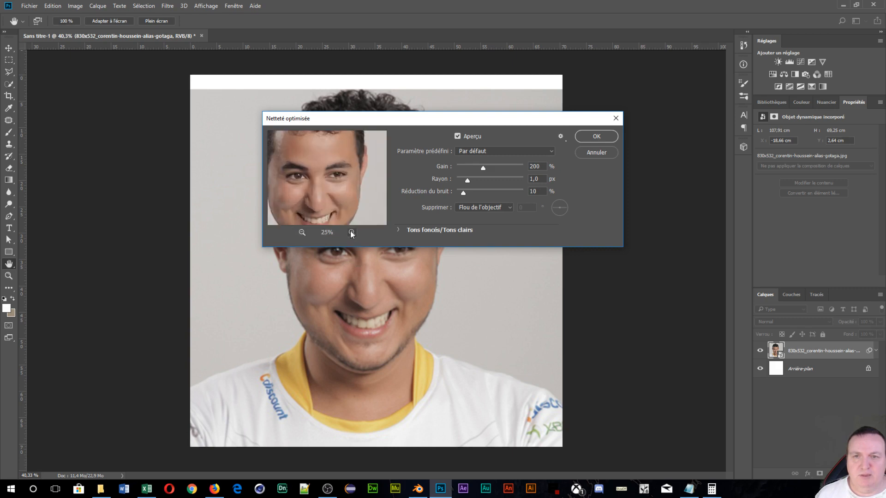
{"action": "left_click", "coordinate": [351, 232]}
{"action": "left_click", "coordinate": [351, 232]}
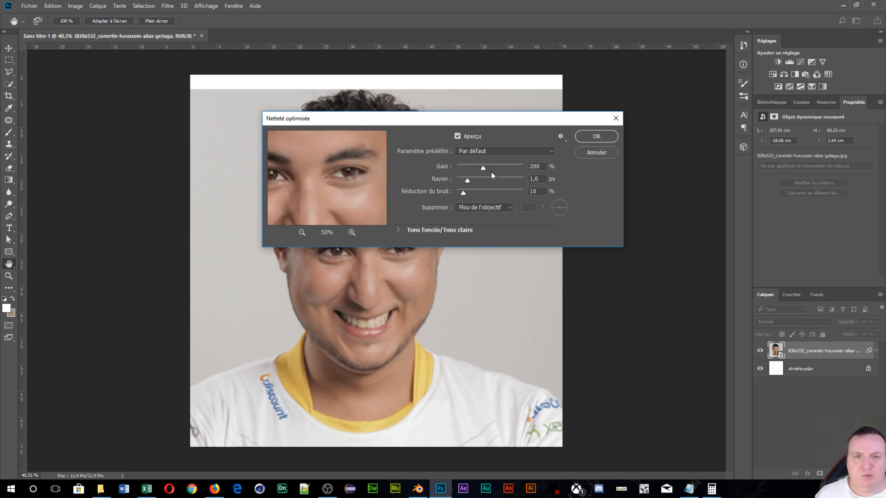
Step: Try a gain of 472 % and a radius of 6.7 px for the sharpening
{"action": "left_click_drag", "start_coordinate": [483, 169], "coordinate": [505, 169]}
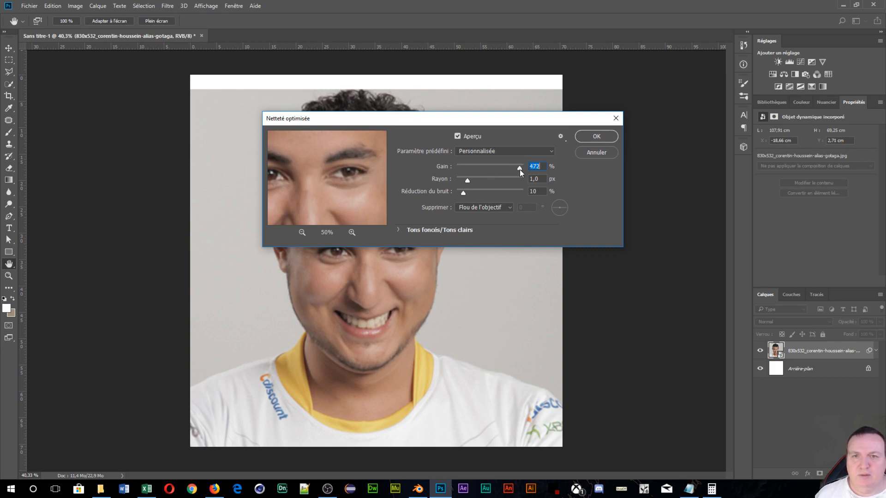
{"action": "left_click_drag", "start_coordinate": [518, 169], "coordinate": [467, 168]}
{"action": "key", "text": "Tab"}
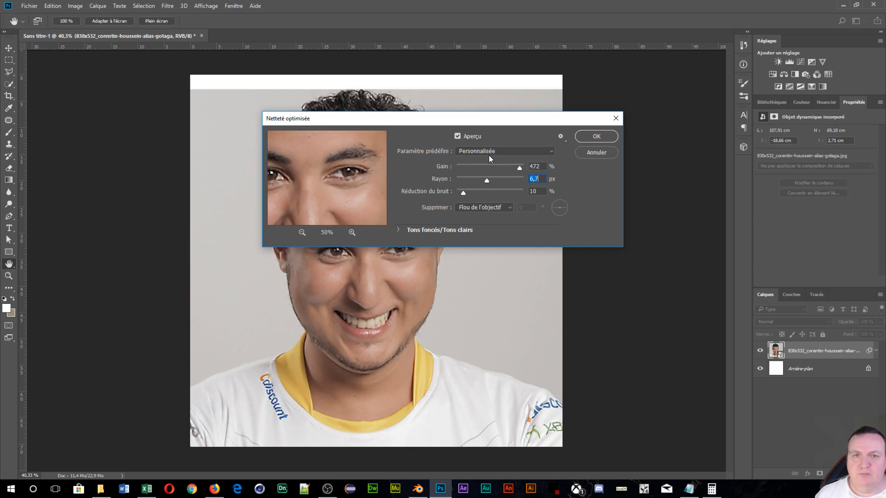
{"action": "mouse_move", "coordinate": [486, 179]}
{"action": "left_mouse_down"}
{"action": "mouse_move", "coordinate": [475, 180]}
{"action": "mouse_move", "coordinate": [494, 179]}
{"action": "left_mouse_up"}
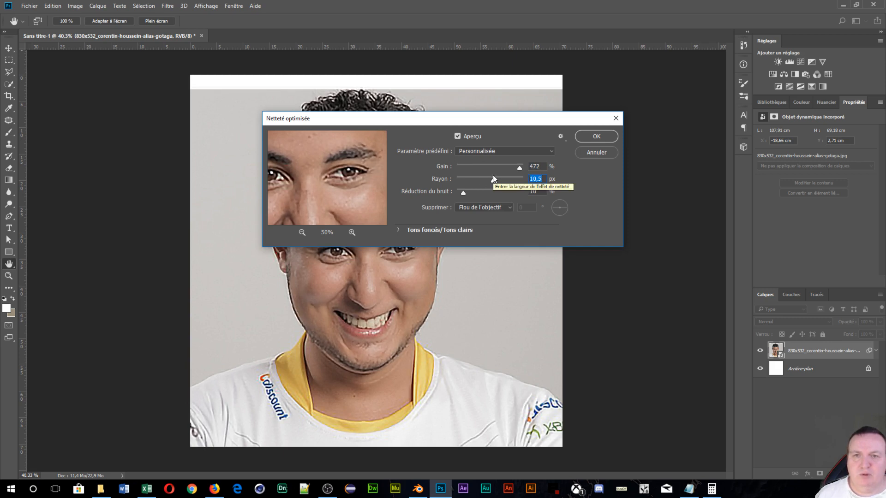
{"action": "left_click", "coordinate": [491, 179]}
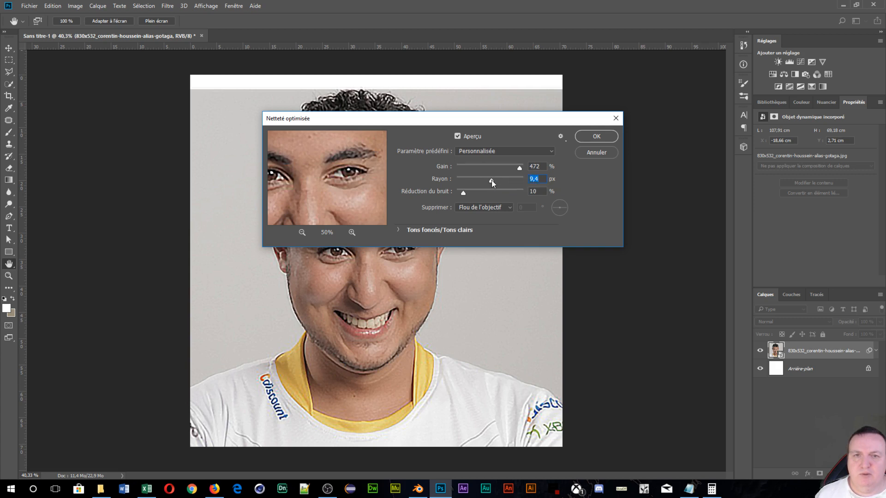
{"action": "left_click_drag", "start_coordinate": [492, 180], "coordinate": [486, 180]}
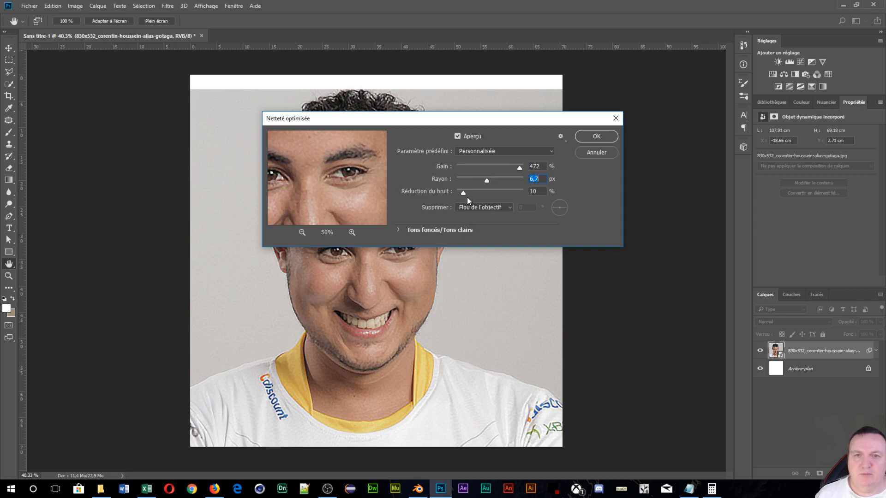
Step: Set the gain to 500 %, the radius to 8.3 px and the noise reduction to 100 %, and apply the sharpening to the portrait
{"action": "left_click_drag", "start_coordinate": [463, 194], "coordinate": [483, 193]}
{"action": "left_click_drag", "start_coordinate": [491, 182], "coordinate": [494, 188]}
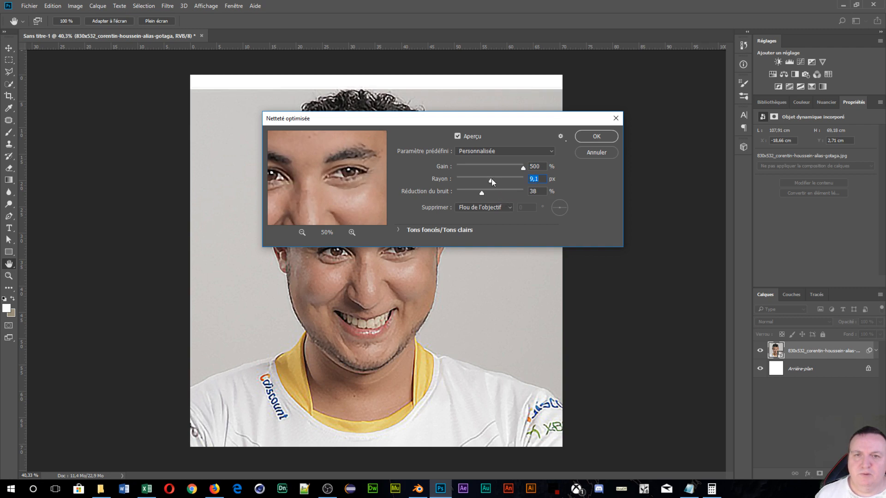
{"action": "left_click_drag", "start_coordinate": [492, 179], "coordinate": [490, 179]}
{"action": "left_click_drag", "start_coordinate": [482, 193], "coordinate": [525, 192]}
{"action": "left_click_drag", "start_coordinate": [416, 125], "coordinate": [528, 58]}
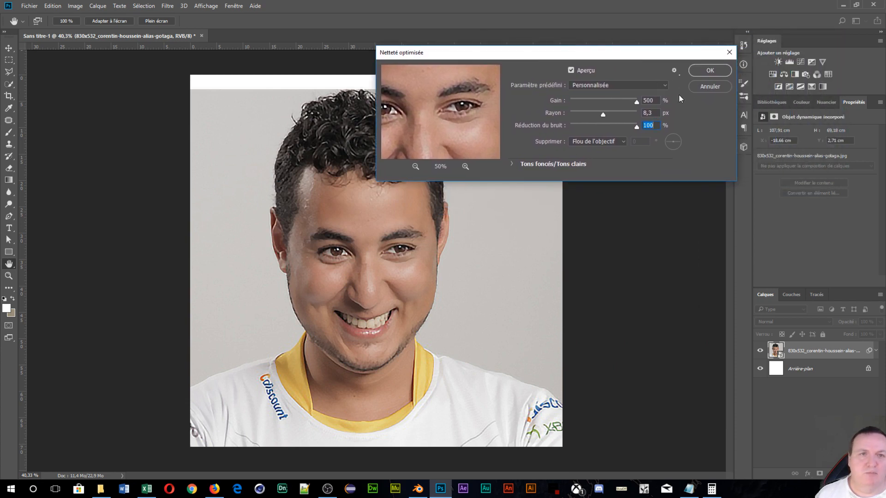
{"action": "left_click", "coordinate": [710, 72]}
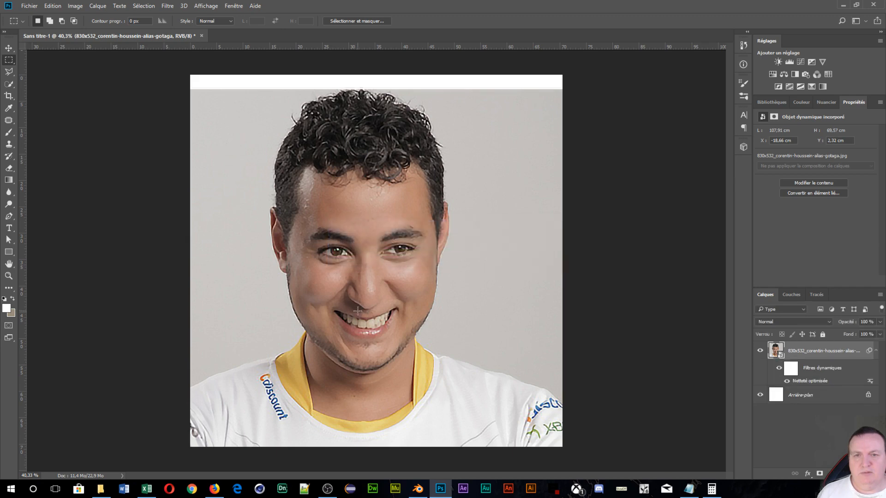
{"action": "scroll", "coordinate": [357, 311], "scroll_direction": "up", "scroll_amount": 6}
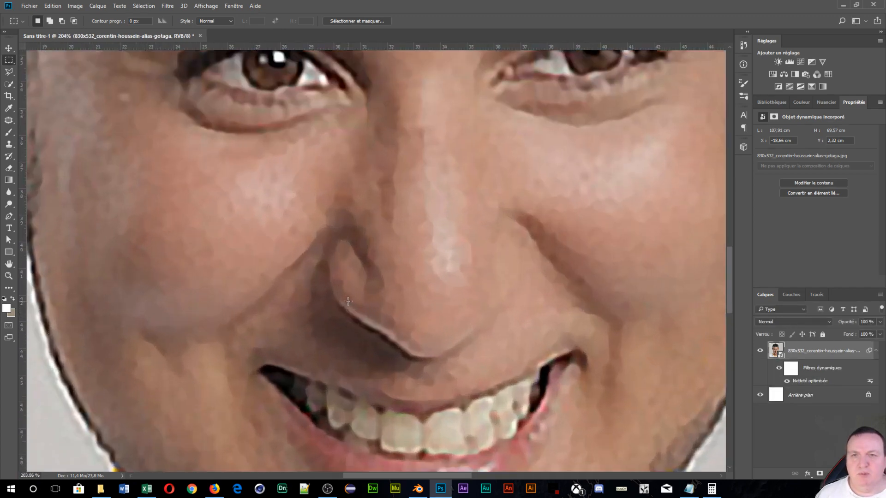
Step: Set up the Pen tool to draw shapes with a solid black outline 0.95 px wide
{"action": "scroll", "coordinate": [348, 302], "scroll_direction": "down", "scroll_amount": 4}
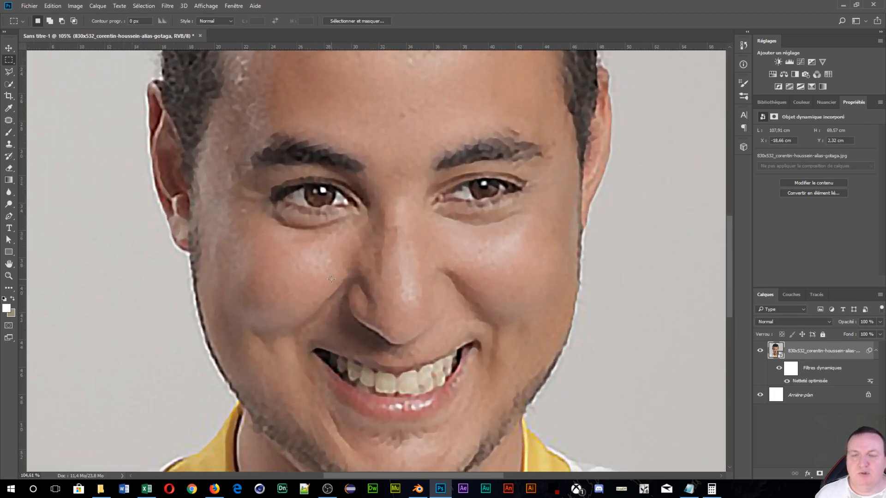
{"action": "scroll", "coordinate": [331, 278], "scroll_direction": "up", "scroll_amount": 2}
{"action": "scroll", "coordinate": [329, 277], "scroll_direction": "down", "scroll_amount": 1}
{"action": "scroll", "coordinate": [326, 268], "scroll_direction": "down", "scroll_amount": 3}
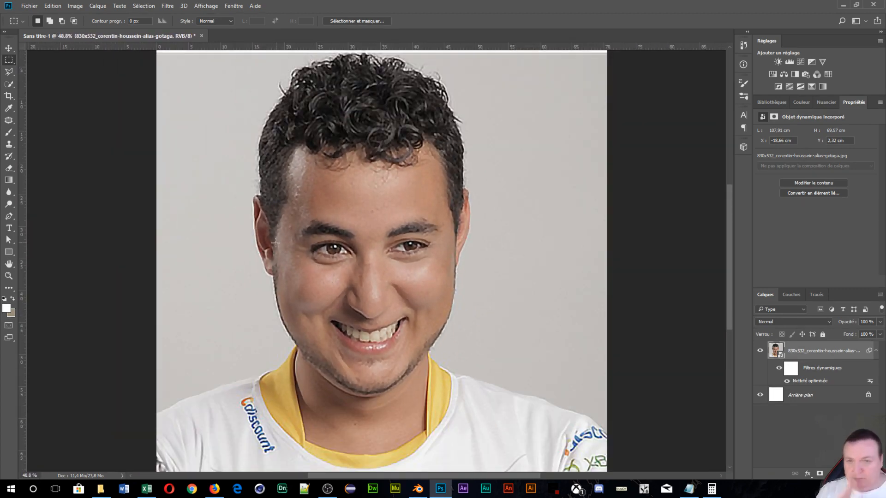
{"action": "left_click", "coordinate": [9, 216]}
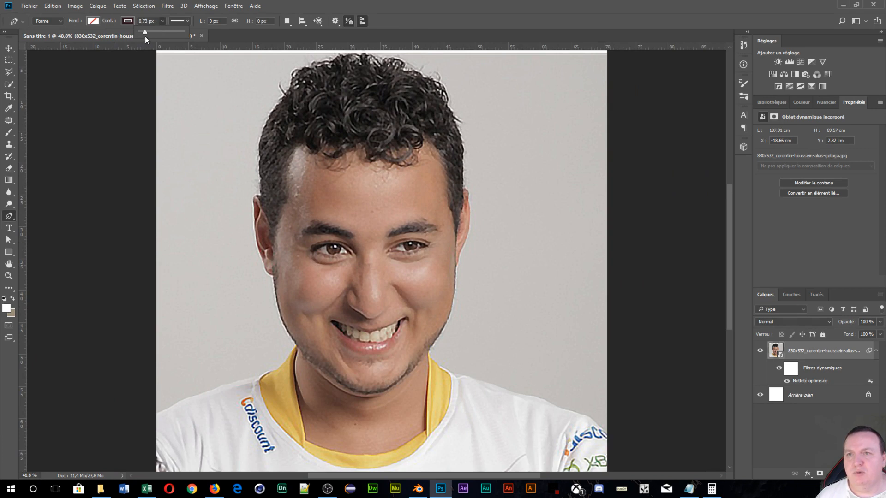
{"action": "left_click", "coordinate": [124, 21]}
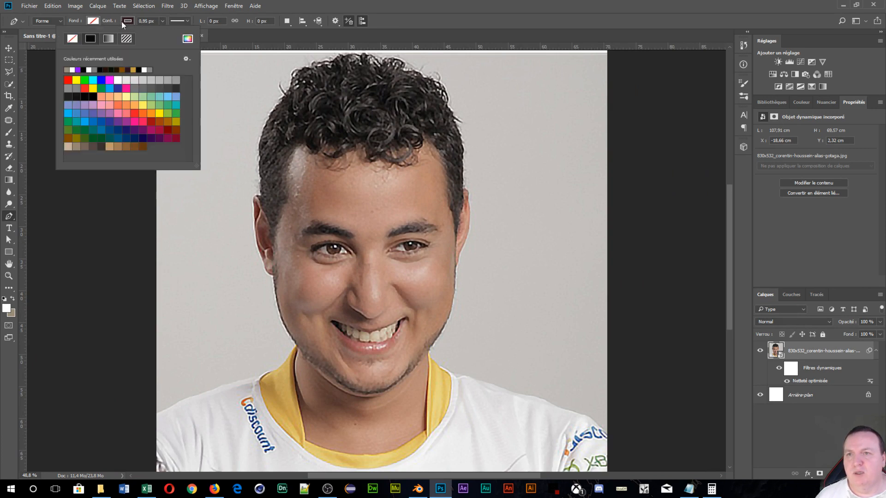
{"action": "left_click", "coordinate": [95, 96]}
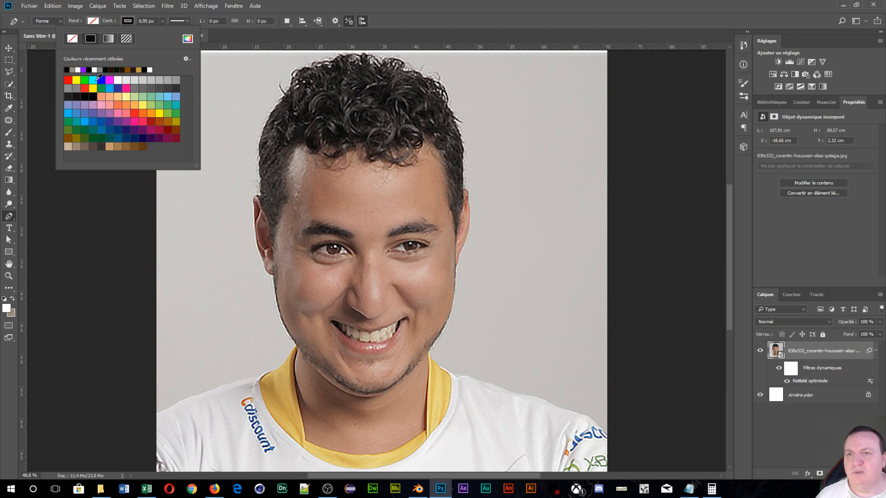
{"action": "left_click", "coordinate": [187, 40]}
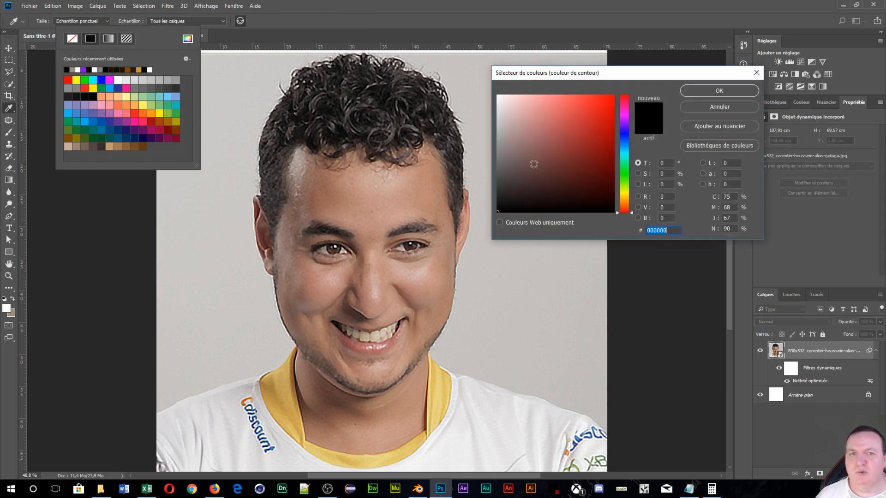
{"action": "left_click", "coordinate": [720, 107]}
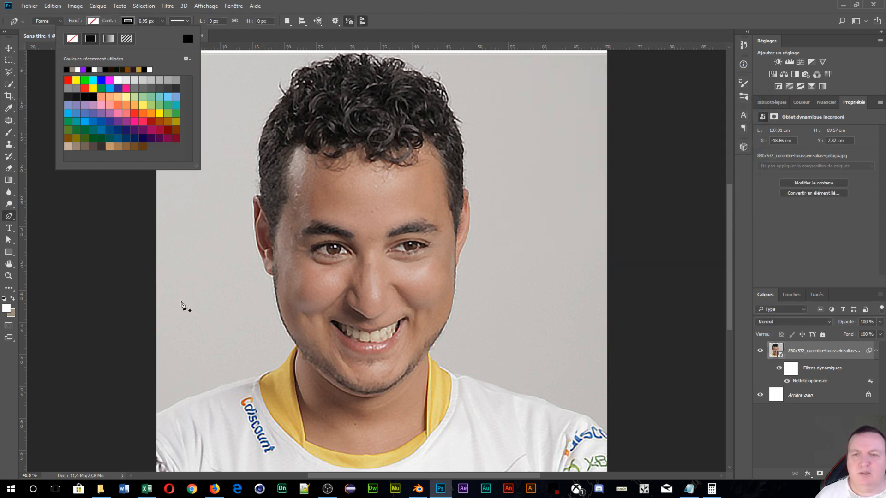
Step: Draw a short curved test line on the background beside the face and try a stroke width of 2.51 px on it
{"action": "left_click", "coordinate": [198, 255]}
{"action": "left_click_drag", "start_coordinate": [200, 289], "coordinate": [212, 302]}
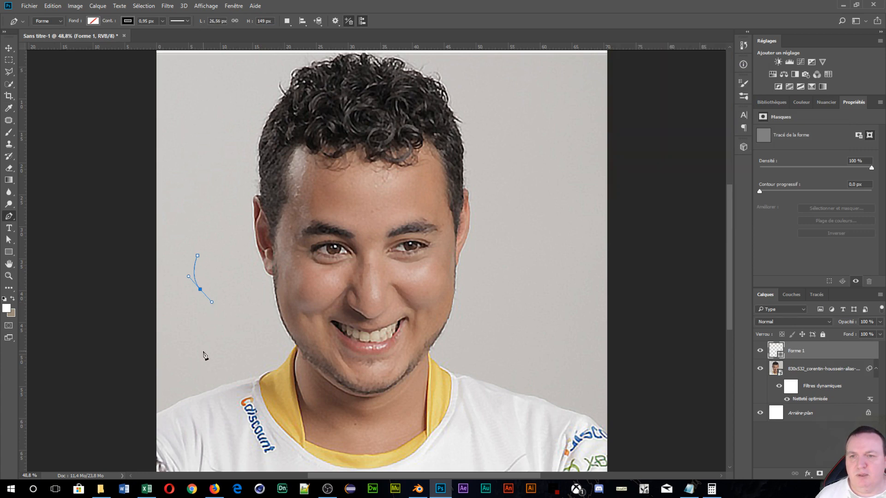
{"action": "scroll", "coordinate": [194, 346], "scroll_direction": "up", "scroll_amount": 5}
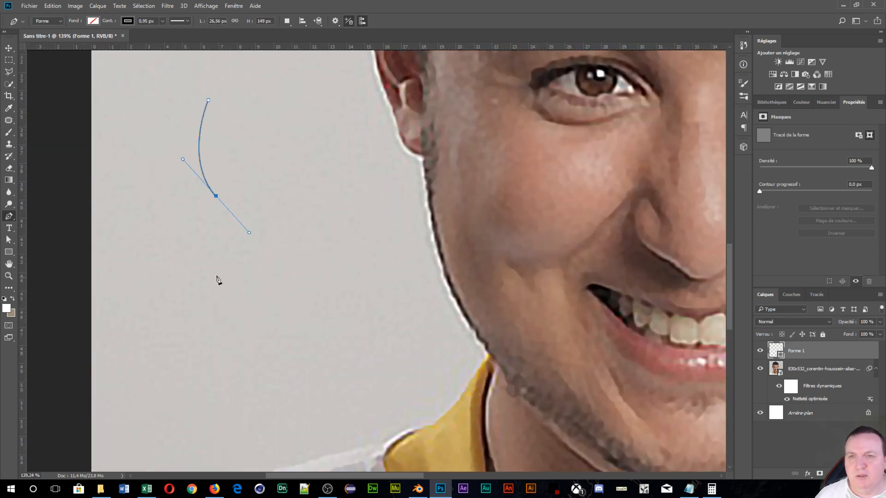
{"action": "left_click", "coordinate": [163, 20]}
{"action": "left_click", "coordinate": [164, 32]}
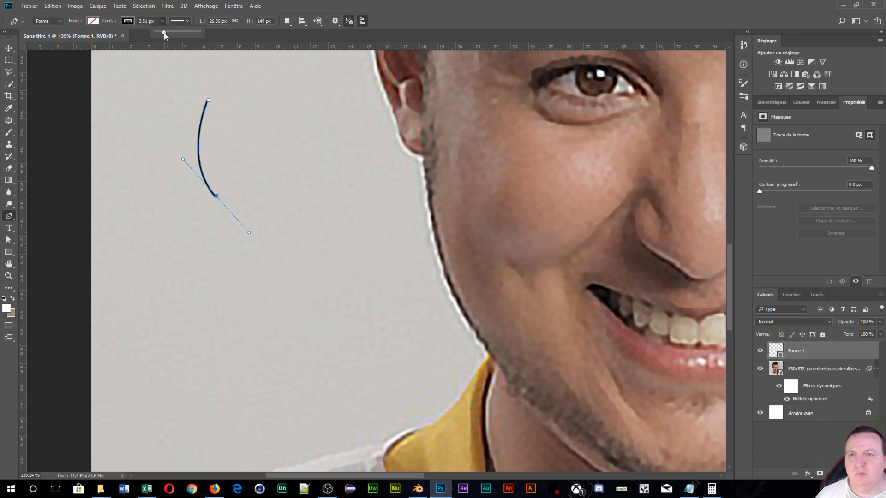
{"action": "scroll", "coordinate": [308, 140], "scroll_direction": "down", "scroll_amount": 3}
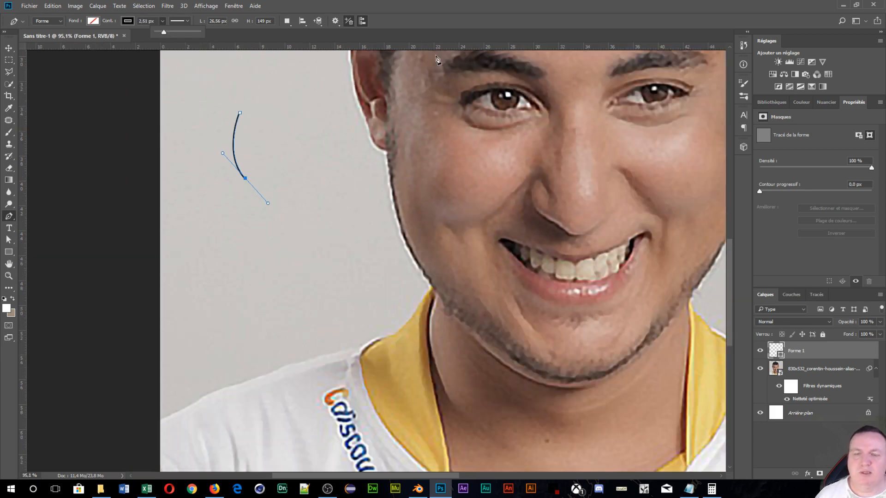
{"action": "scroll", "coordinate": [380, 179], "scroll_direction": "down", "scroll_amount": 2}
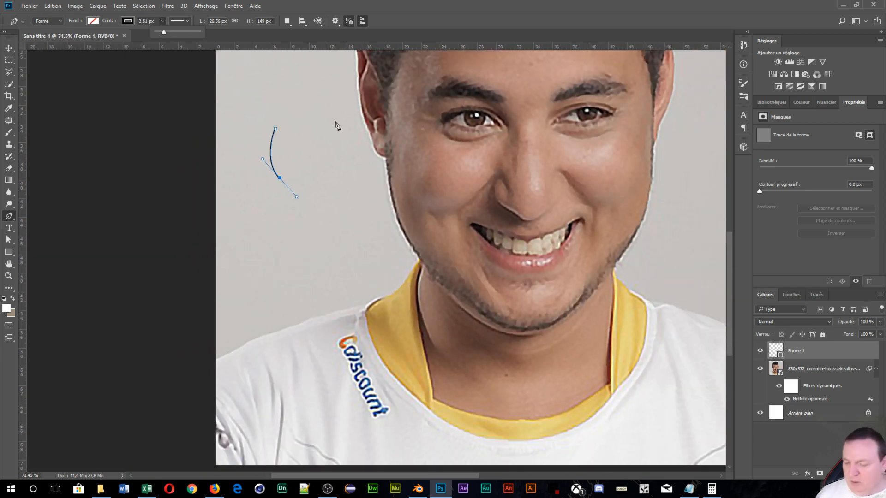
Step: Delete the curved test line from the background beside the face
{"action": "left_click", "coordinate": [333, 123]}
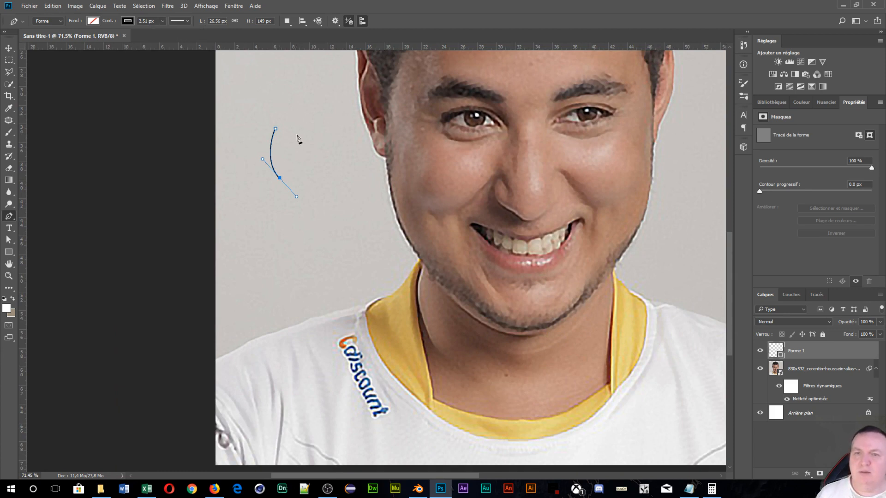
{"action": "key", "text": "Delete"}
{"action": "key", "text": "Delete"}
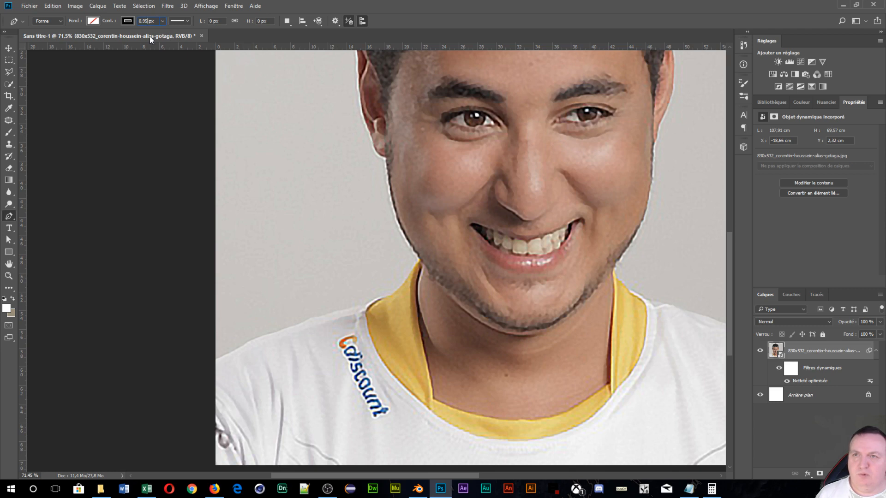
Step: Set the Pen tool's stroke width to 2.5 px for the shapes
{"action": "left_click_drag", "start_coordinate": [154, 21], "coordinate": [120, 22]}
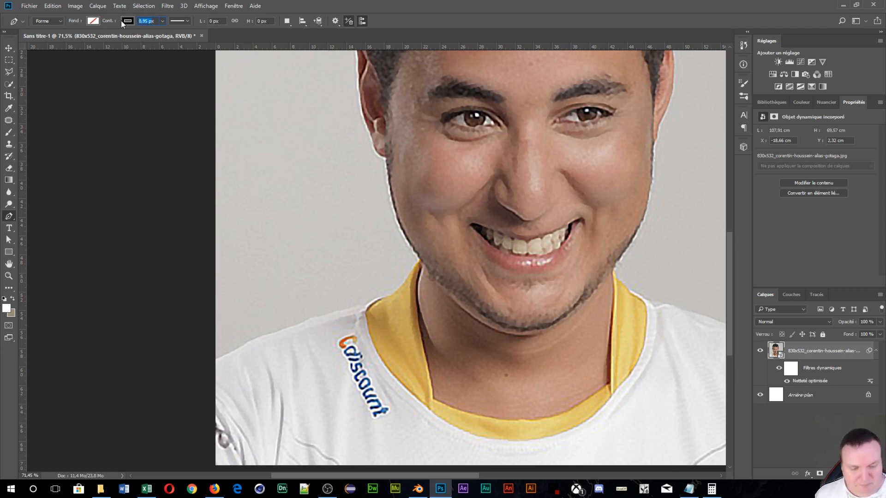
{"action": "type", "text": "2.5"}
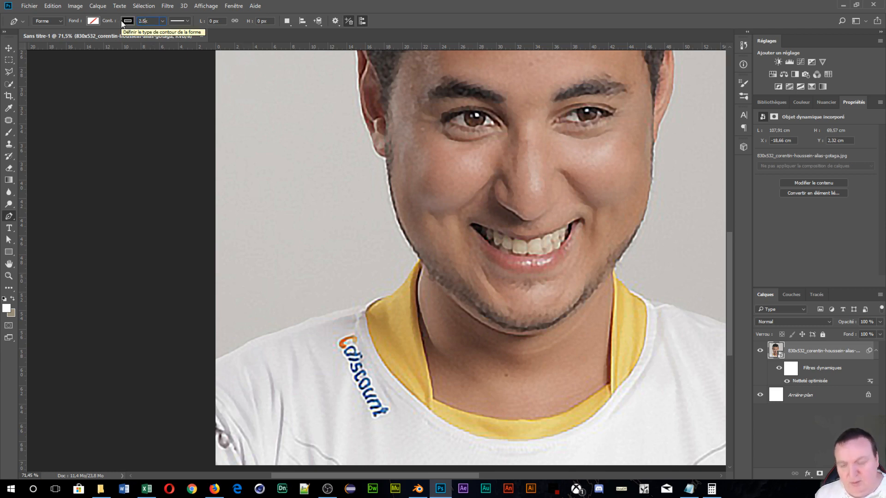
{"action": "key", "text": "Return"}
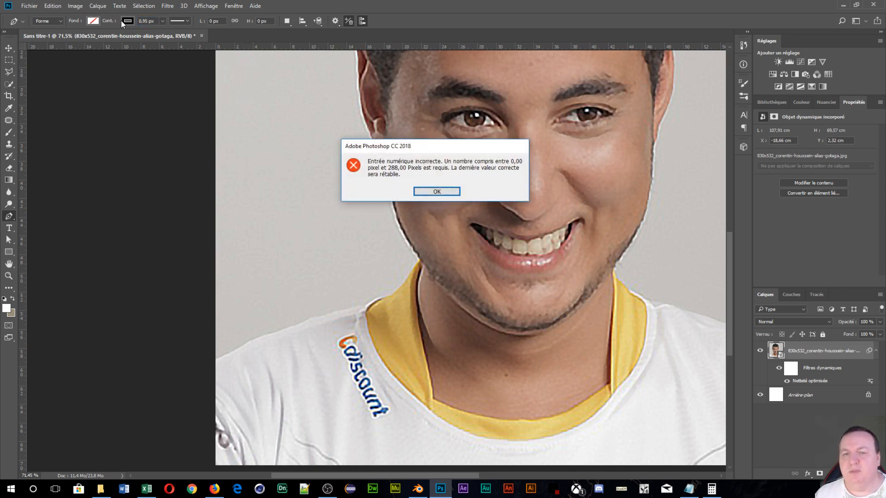
{"action": "left_click", "coordinate": [437, 191]}
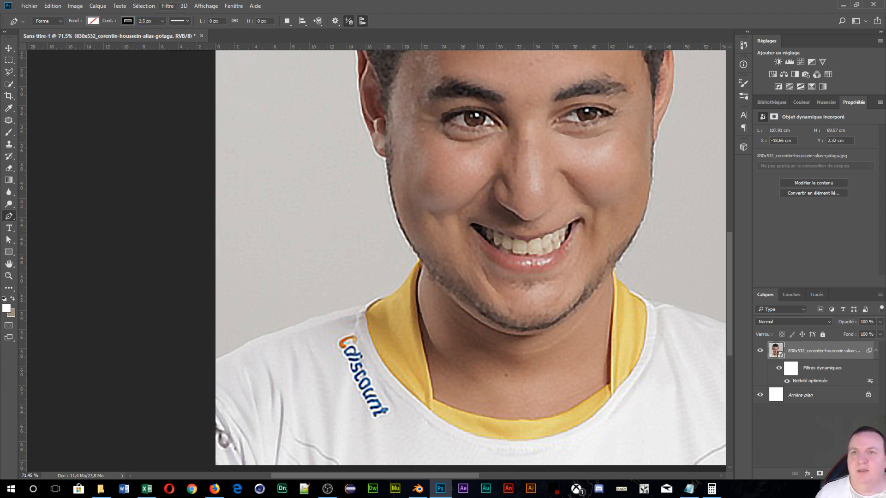
Step: Examine the edges of the face, jaw and collar up close across the portrait
{"action": "scroll", "coordinate": [412, 223], "scroll_direction": "up", "scroll_amount": 2}
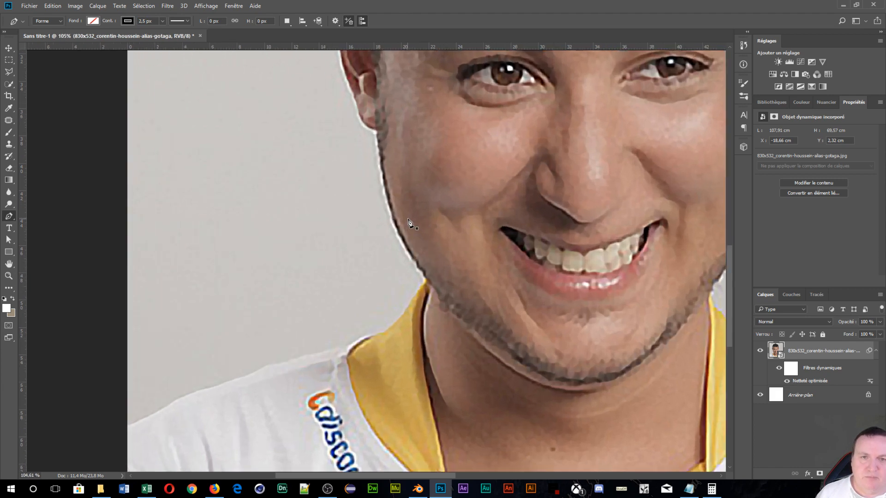
{"action": "scroll", "coordinate": [413, 210], "scroll_direction": "down", "scroll_amount": 2}
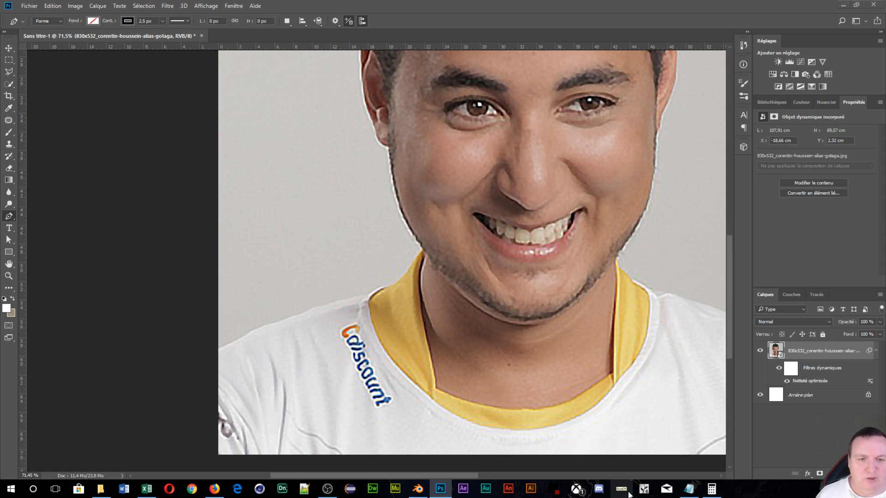
{"action": "left_click_drag", "start_coordinate": [615, 436], "coordinate": [154, 449]}
{"action": "scroll", "coordinate": [404, 317], "scroll_direction": "up", "scroll_amount": 4}
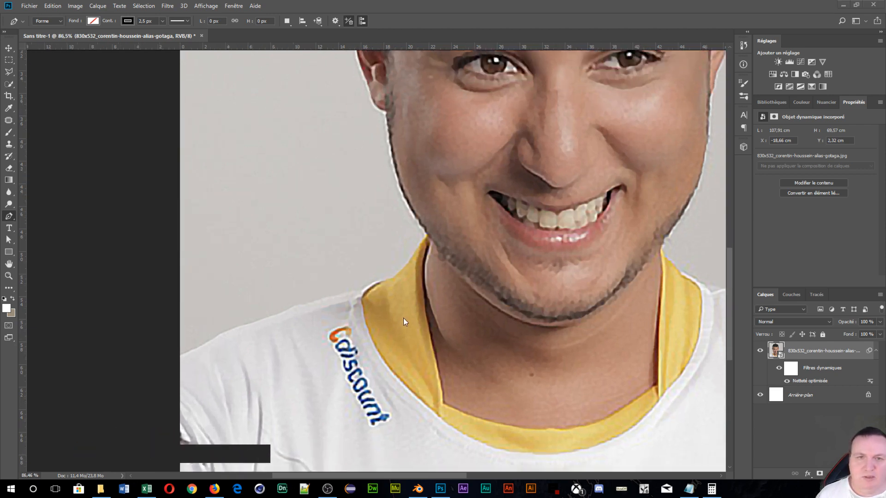
{"action": "key", "text": "space"}
{"action": "left_click_drag", "start_coordinate": [418, 292], "coordinate": [418, 293]}
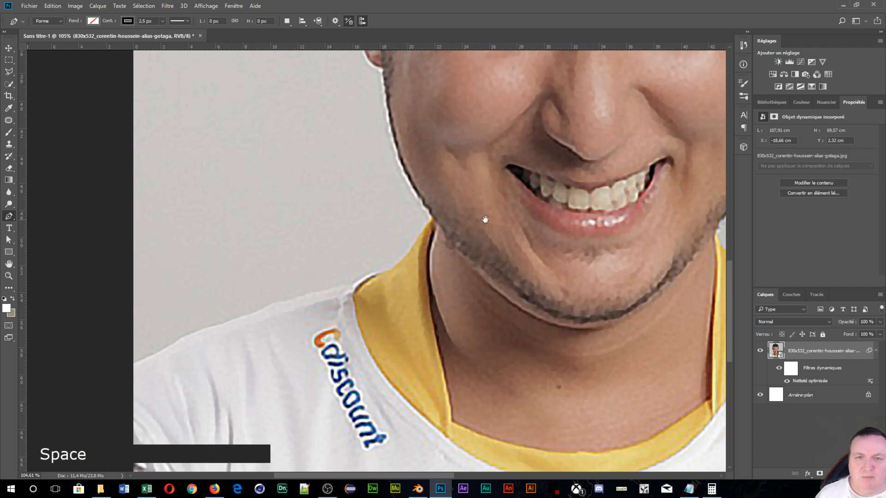
{"action": "left_click_drag", "start_coordinate": [536, 150], "coordinate": [421, 346]}
{"action": "scroll", "coordinate": [421, 346], "scroll_direction": "down", "scroll_amount": 5}
{"action": "scroll", "coordinate": [431, 315], "scroll_direction": "up", "scroll_amount": 5}
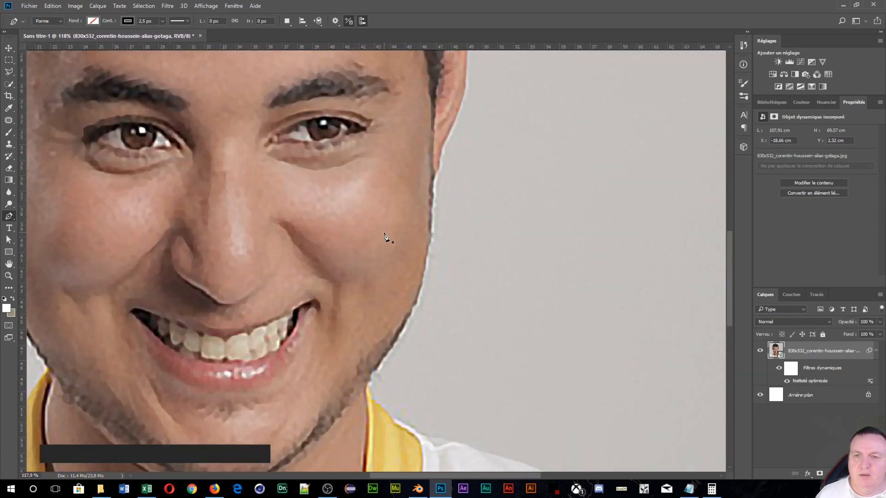
{"action": "key", "text": "shift"}
{"action": "key", "text": "alt"}
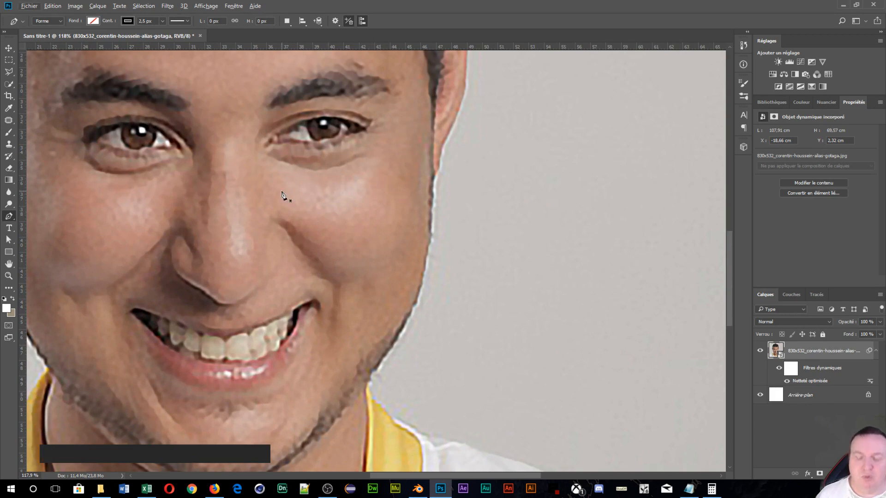
Step: Start tracing the ear on the image's left with a curve around its upper tip, ending in a point without an outgoing handle
{"action": "key", "text": "space"}
{"action": "left_click_drag", "start_coordinate": [279, 199], "coordinate": [600, 322]}
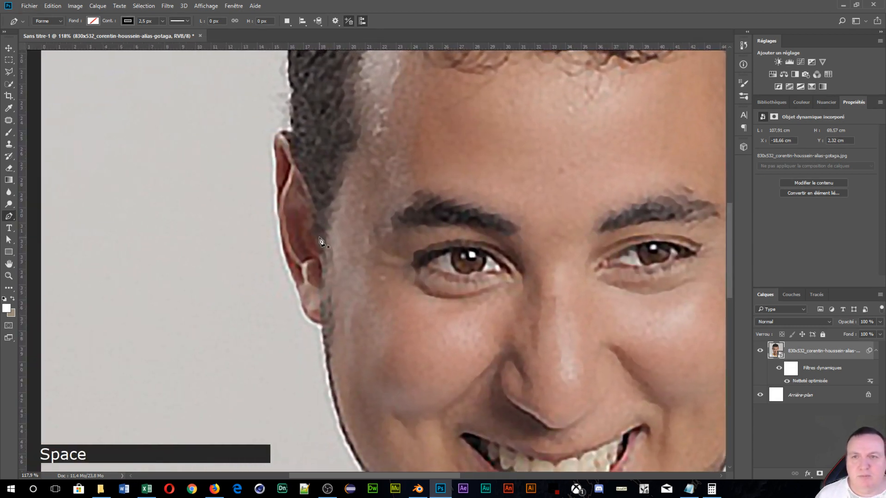
{"action": "scroll", "coordinate": [306, 202], "scroll_direction": "up", "scroll_amount": 7}
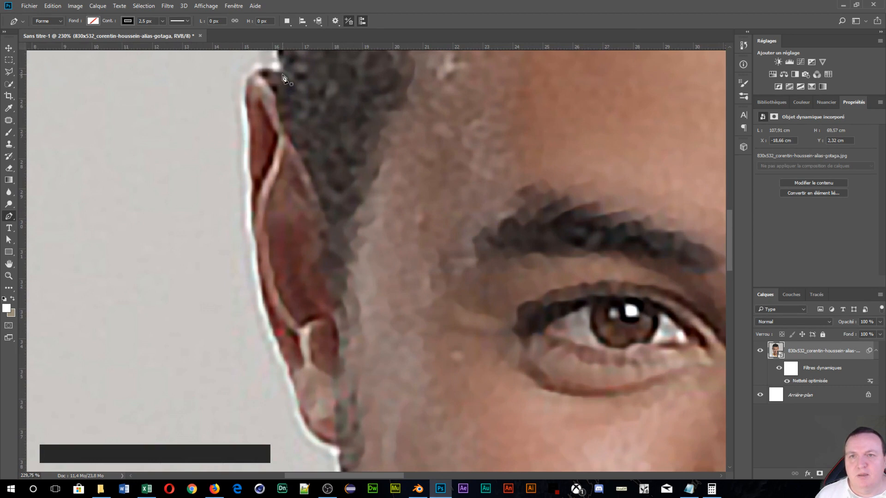
{"action": "left_click_drag", "start_coordinate": [281, 73], "coordinate": [258, 69]}
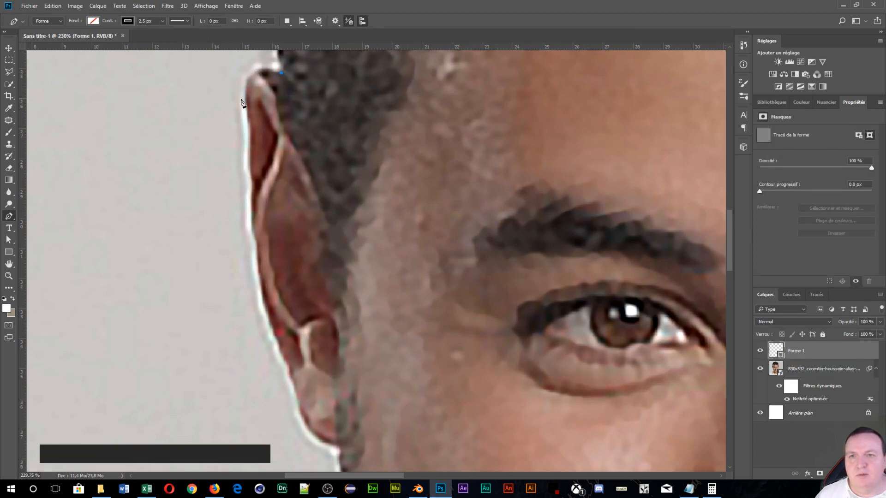
{"action": "mouse_move", "coordinate": [246, 101]}
{"action": "left_mouse_down"}
{"action": "mouse_move", "coordinate": [243, 165]}
{"action": "mouse_move", "coordinate": [245, 149]}
{"action": "left_mouse_up"}
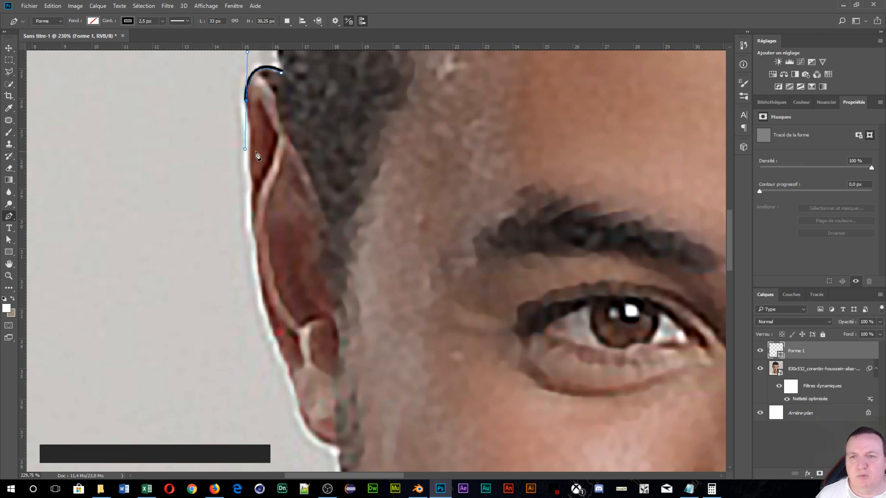
{"action": "key", "text": "alt"}
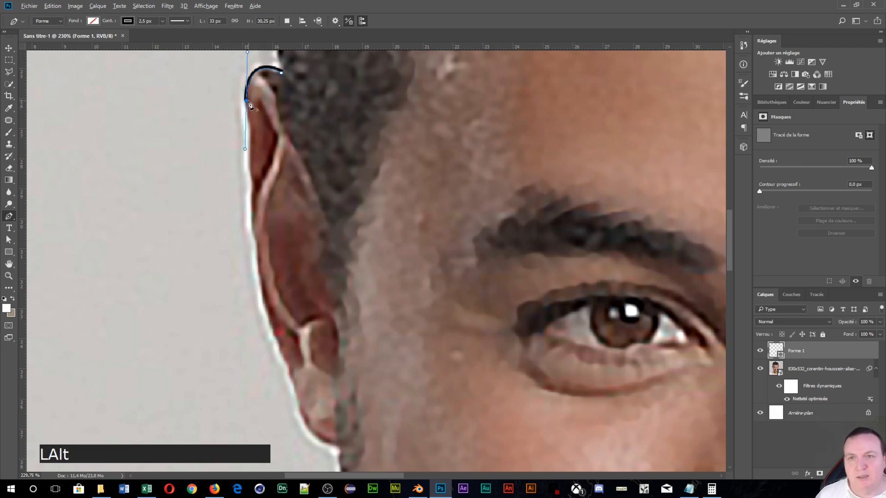
{"action": "left_click", "coordinate": [249, 103], "text": "alt"}
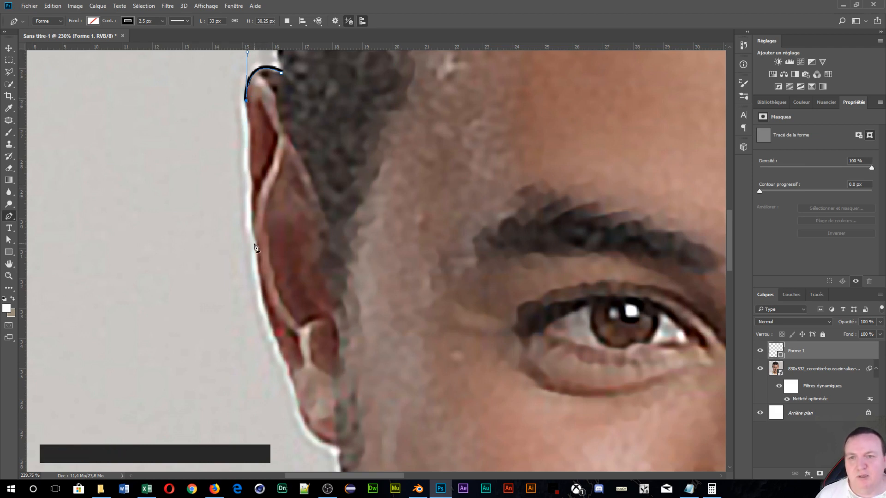
Step: Trace the ear's outer edge downward with three more curve points, removing the outgoing handle at each one
{"action": "left_click_drag", "start_coordinate": [249, 172], "coordinate": [250, 177]}
{"action": "left_click", "coordinate": [249, 173], "text": "alt"}
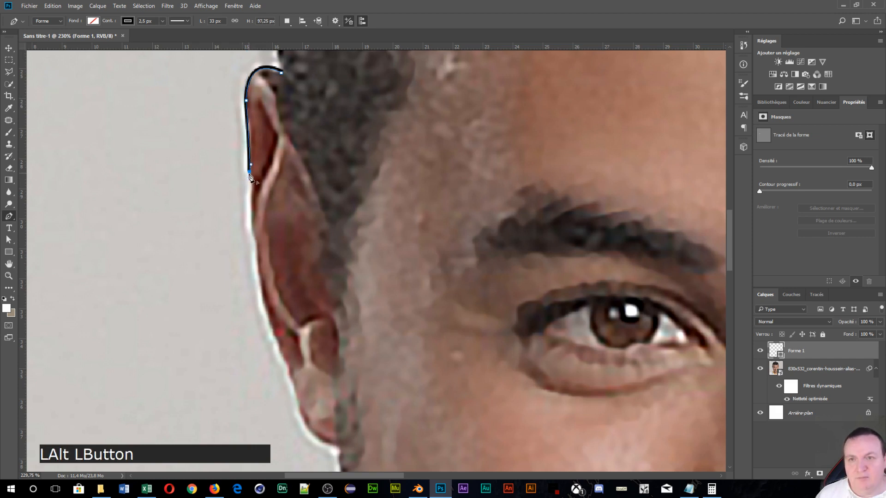
{"action": "left_click_drag", "start_coordinate": [253, 238], "coordinate": [257, 249]}
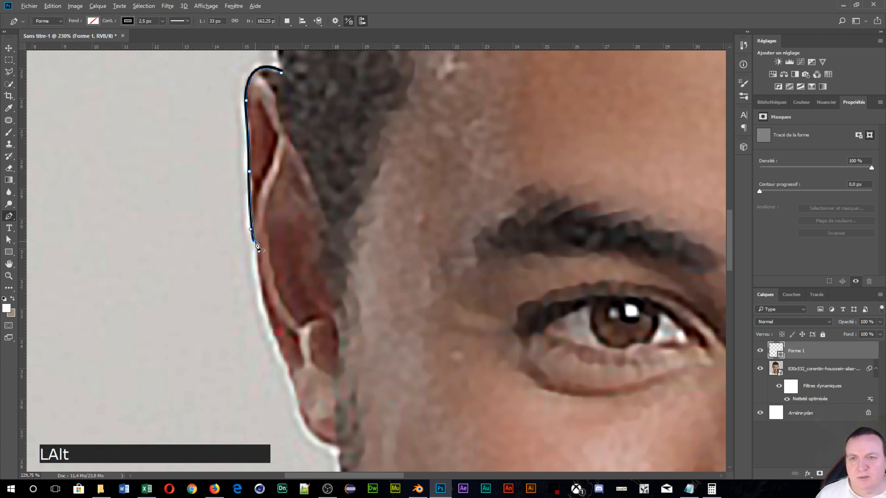
{"action": "left_click", "coordinate": [256, 244], "text": "alt"}
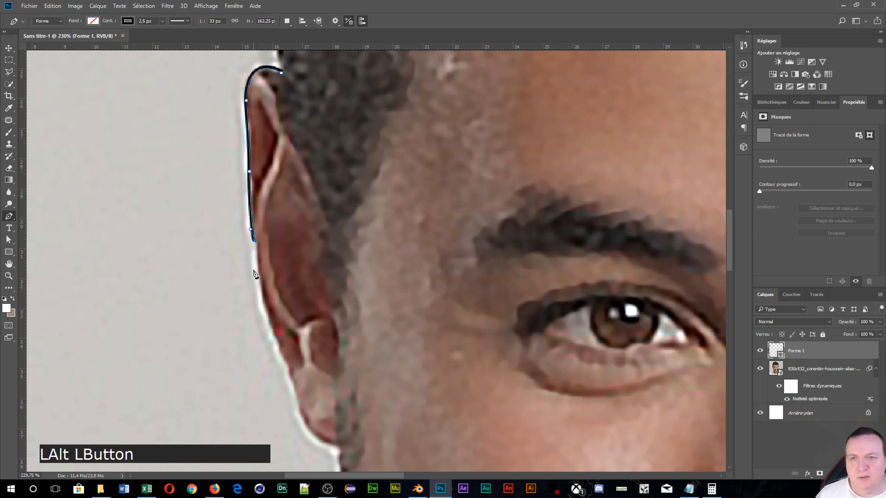
{"action": "left_click", "coordinate": [278, 349]}
{"action": "mouse_move", "coordinate": [279, 353]}
{"action": "left_mouse_down"}
{"action": "mouse_move", "coordinate": [299, 387]}
{"action": "mouse_move", "coordinate": [283, 327]}
{"action": "mouse_move", "coordinate": [272, 342]}
{"action": "left_mouse_up"}
{"action": "left_click", "coordinate": [278, 352], "text": "alt"}
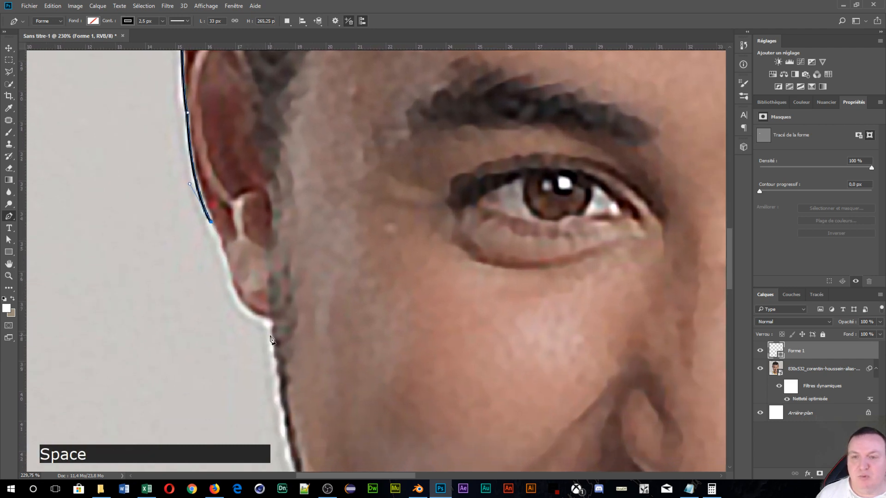
Step: Continue the outline around the earlobe and curve it into the point where the lobe meets the cheek
{"action": "left_click", "coordinate": [233, 285]}
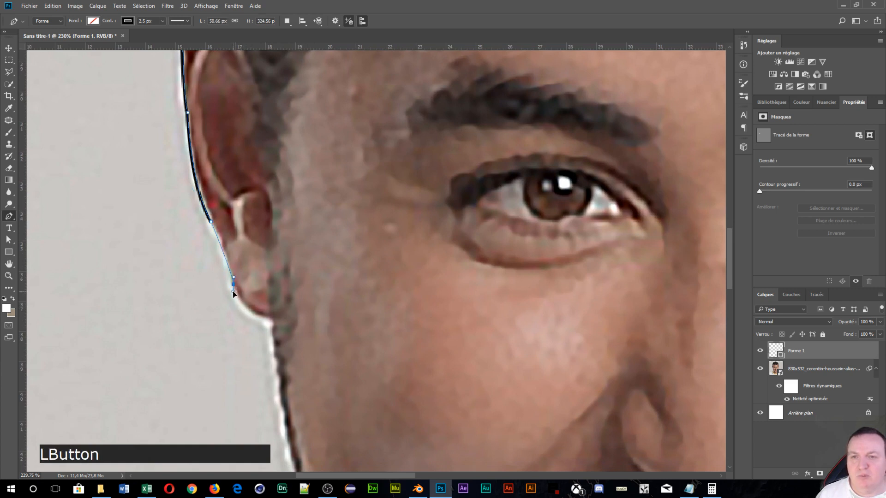
{"action": "left_click_drag", "start_coordinate": [233, 291], "coordinate": [234, 292]}
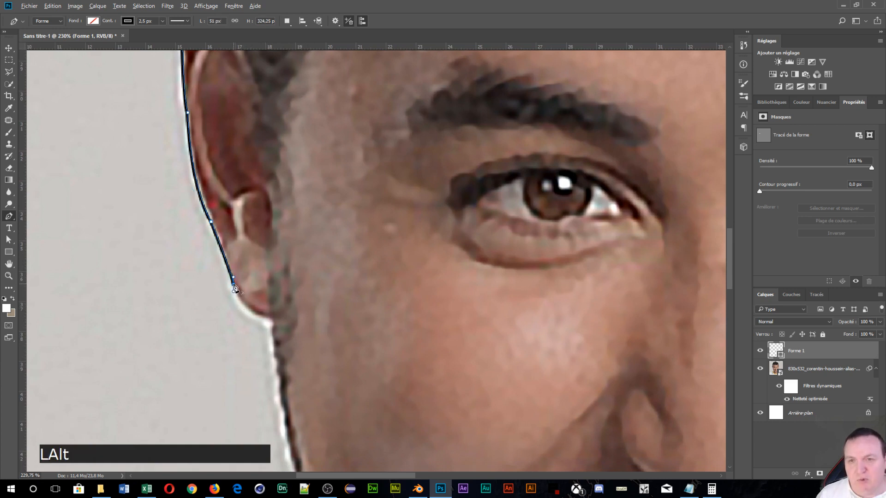
{"action": "left_click", "coordinate": [234, 288], "text": "alt"}
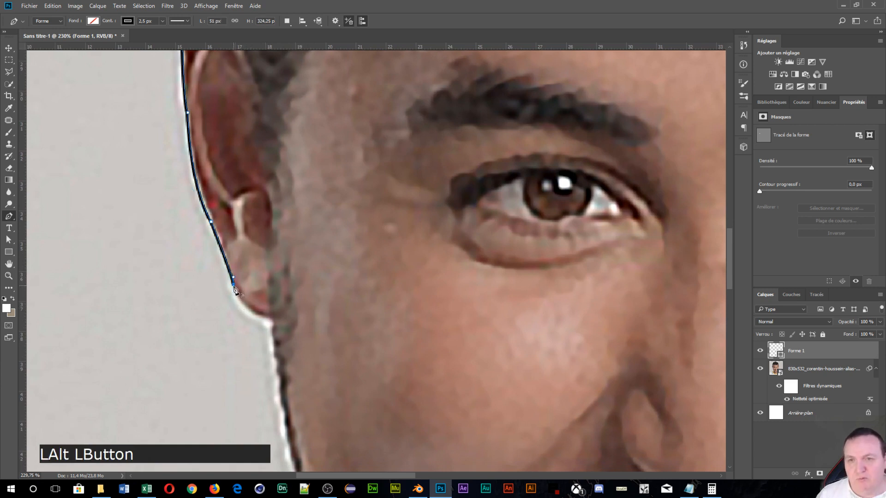
{"action": "left_click", "coordinate": [270, 320]}
{"action": "left_click_drag", "start_coordinate": [292, 326], "coordinate": [303, 325]}
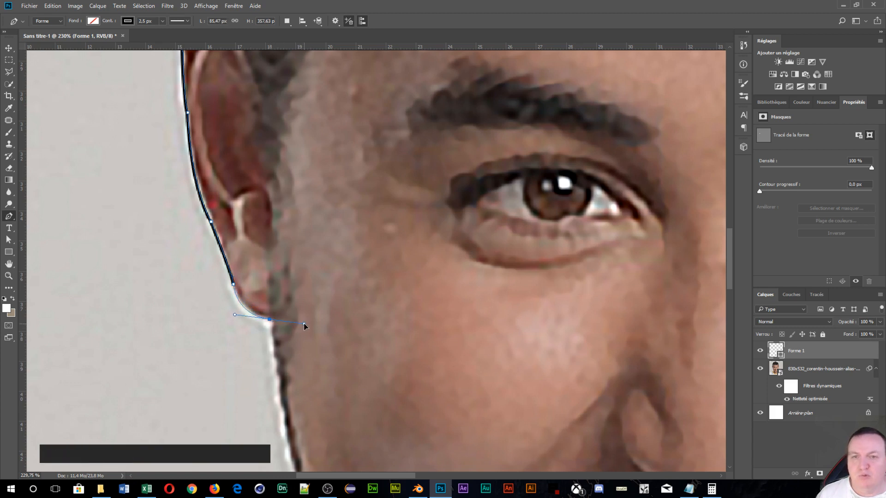
Step: Remove the outgoing handle from the path point where the earlobe meets the cheek
{"action": "scroll", "coordinate": [287, 305], "scroll_direction": "down", "scroll_amount": 8}
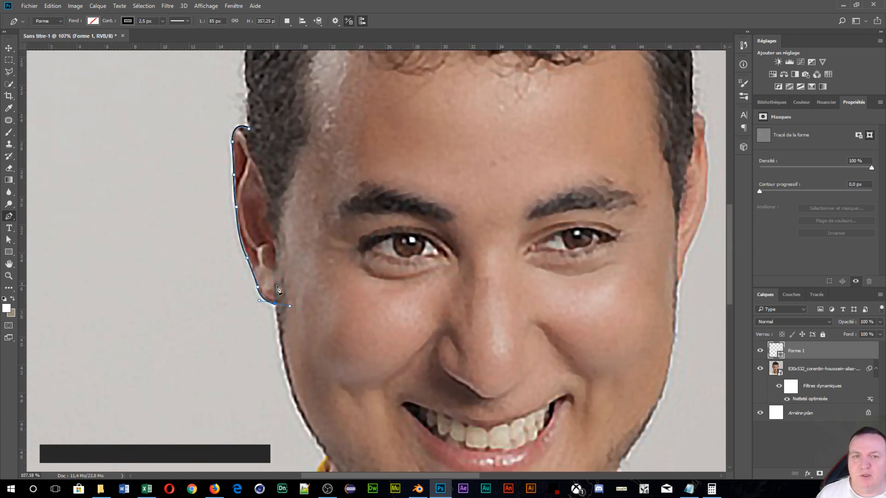
{"action": "left_click_drag", "start_coordinate": [317, 301], "coordinate": [323, 212]}
{"action": "scroll", "coordinate": [324, 212], "scroll_direction": "up", "scroll_amount": 5}
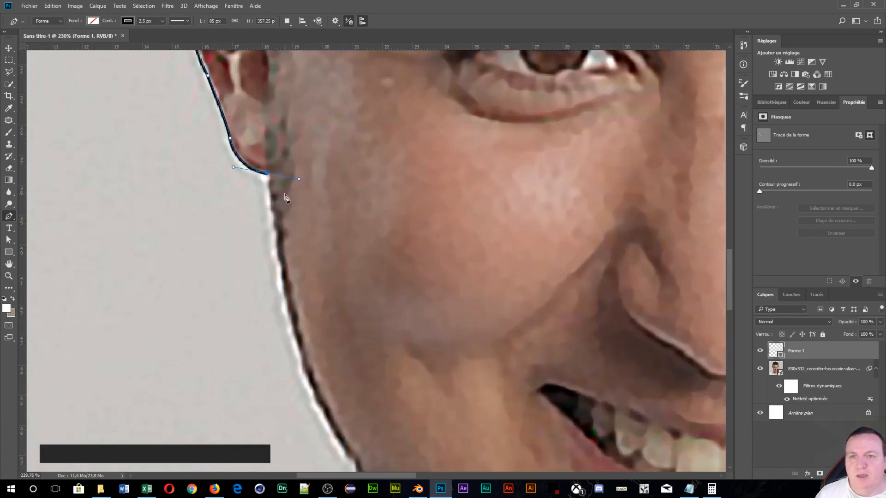
{"action": "scroll", "coordinate": [280, 199], "scroll_direction": "down", "scroll_amount": 7}
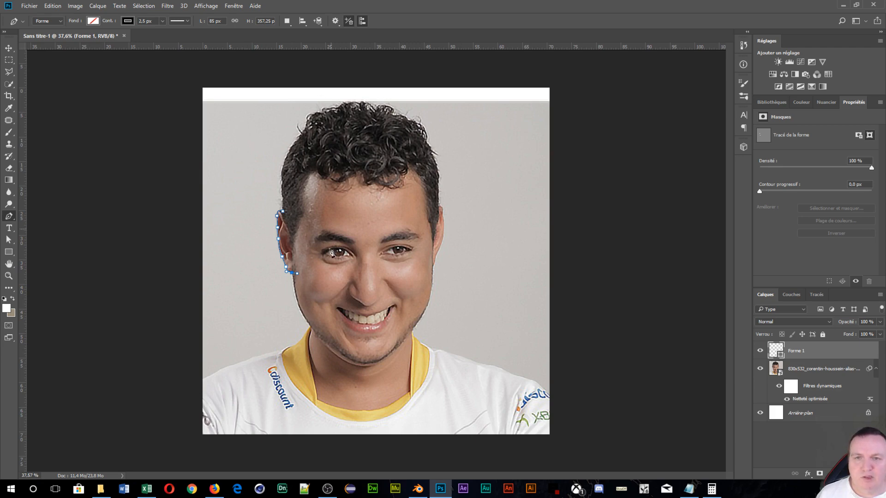
{"action": "scroll", "coordinate": [332, 242], "scroll_direction": "up", "scroll_amount": 6}
{"action": "key", "text": "space"}
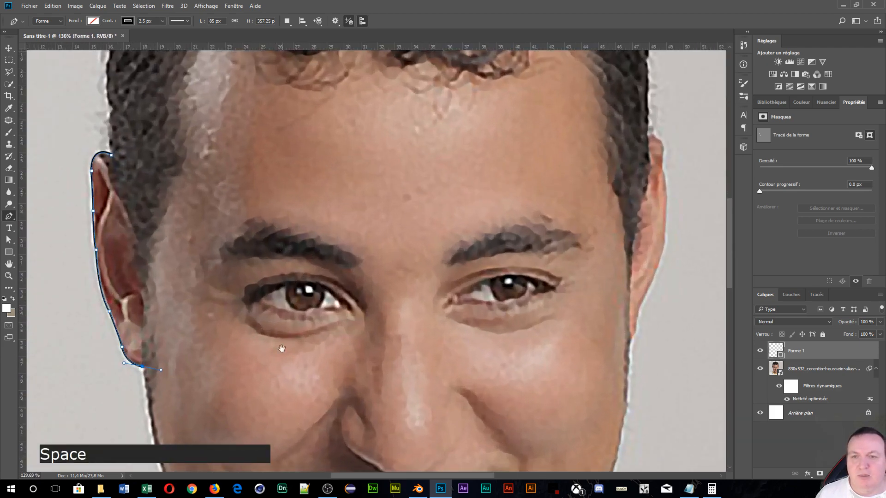
{"action": "left_click_drag", "start_coordinate": [283, 352], "coordinate": [485, 192]}
{"action": "scroll", "coordinate": [391, 229], "scroll_direction": "up", "scroll_amount": 2}
{"action": "scroll", "coordinate": [391, 229], "scroll_direction": "up", "scroll_amount": 3}
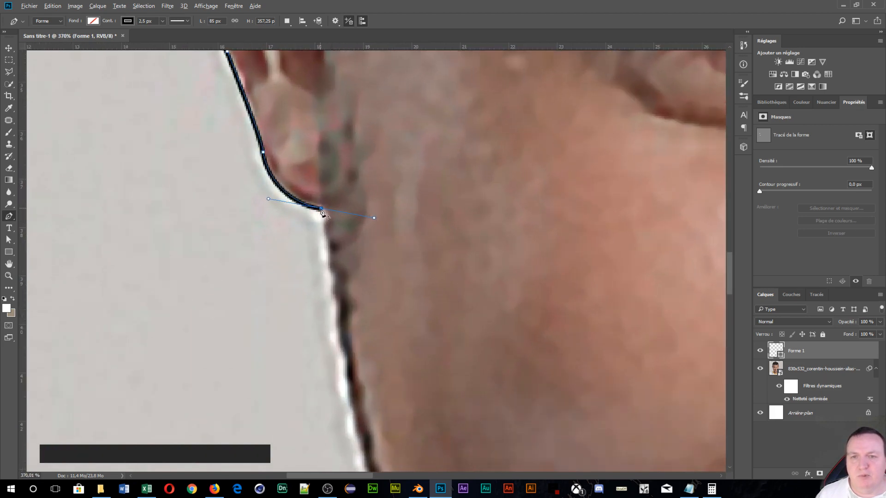
{"action": "left_click", "coordinate": [322, 211], "text": "alt"}
Step: Trace the cheek edge from the earlobe down to just above the yellow collar, ending without an outgoing handle
{"action": "key", "text": "space"}
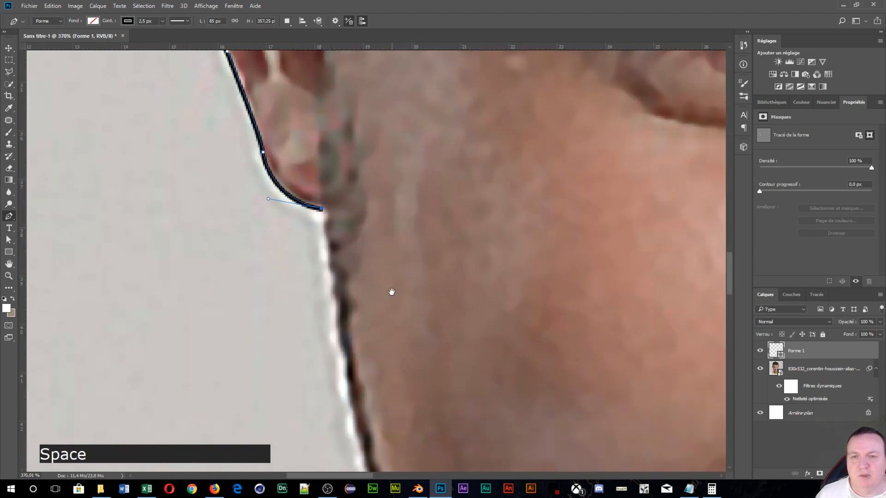
{"action": "left_click_drag", "start_coordinate": [392, 292], "coordinate": [297, 47]}
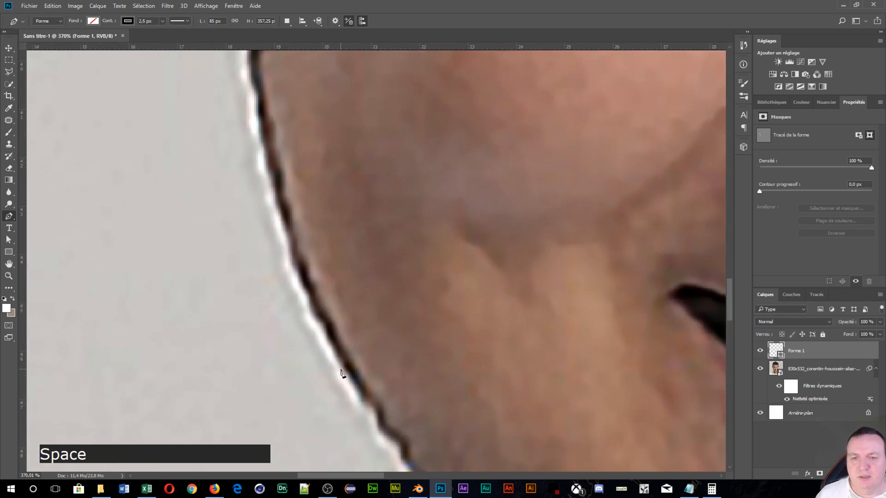
{"action": "left_click_drag", "start_coordinate": [340, 367], "coordinate": [354, 222]}
{"action": "scroll", "coordinate": [353, 222], "scroll_direction": "down", "scroll_amount": 6}
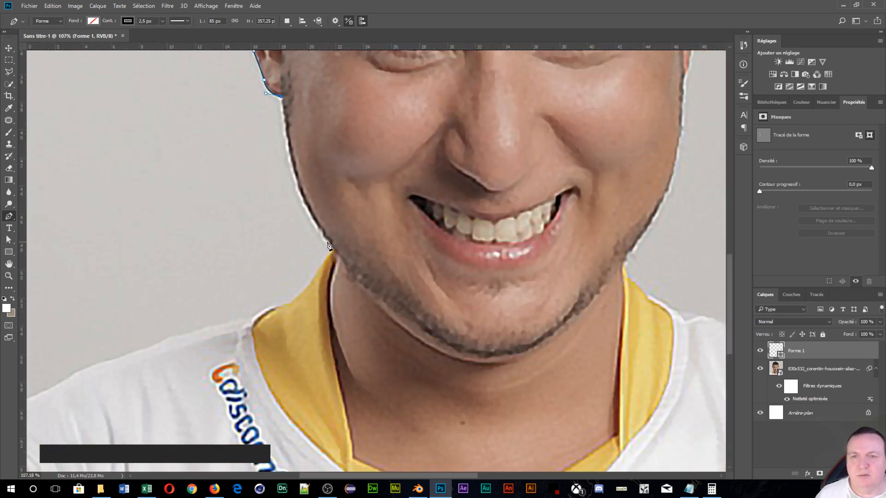
{"action": "left_click", "coordinate": [327, 242]}
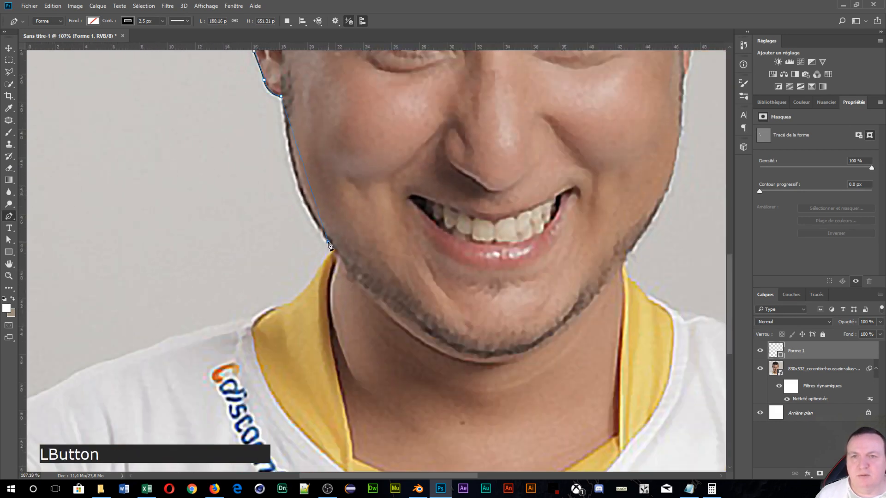
{"action": "left_click_drag", "start_coordinate": [336, 250], "coordinate": [367, 276]}
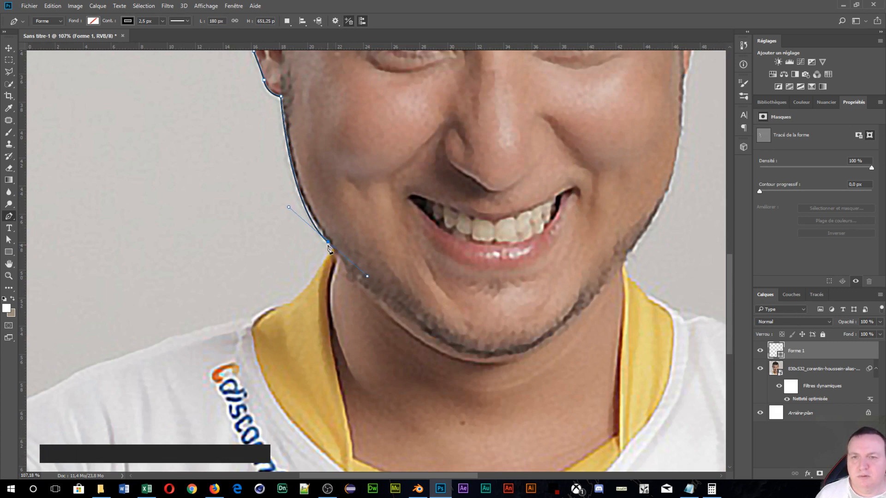
{"action": "left_click", "coordinate": [330, 248], "text": "alt"}
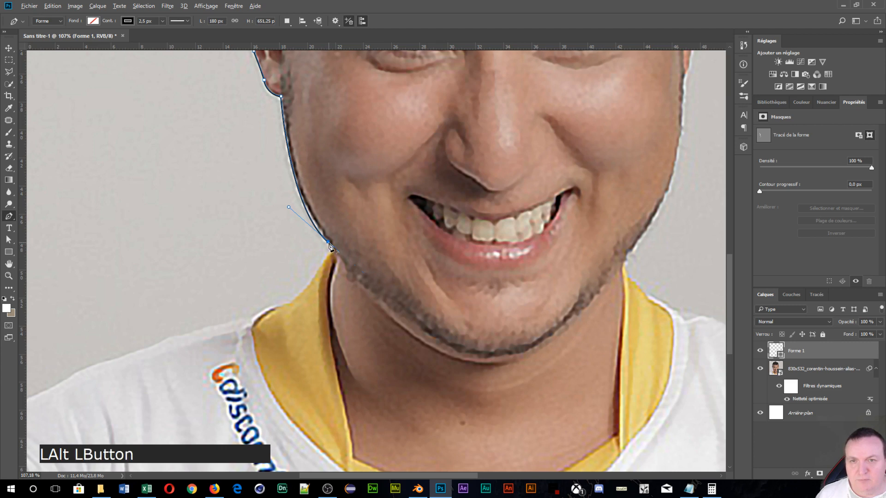
Step: Trace the jawline under the chin and up the opposite jaw to the lower cheek, removing each point's outgoing handle
{"action": "left_click_drag", "start_coordinate": [379, 268], "coordinate": [364, 215]}
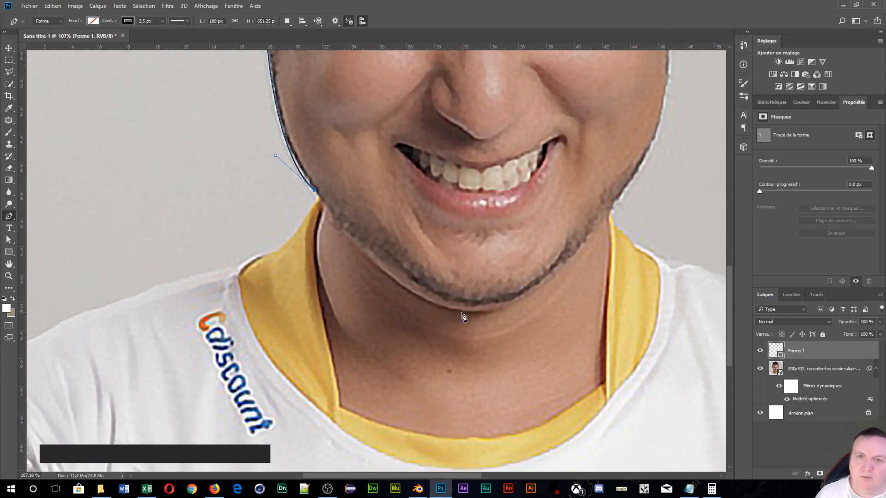
{"action": "left_click_drag", "start_coordinate": [462, 313], "coordinate": [563, 342]}
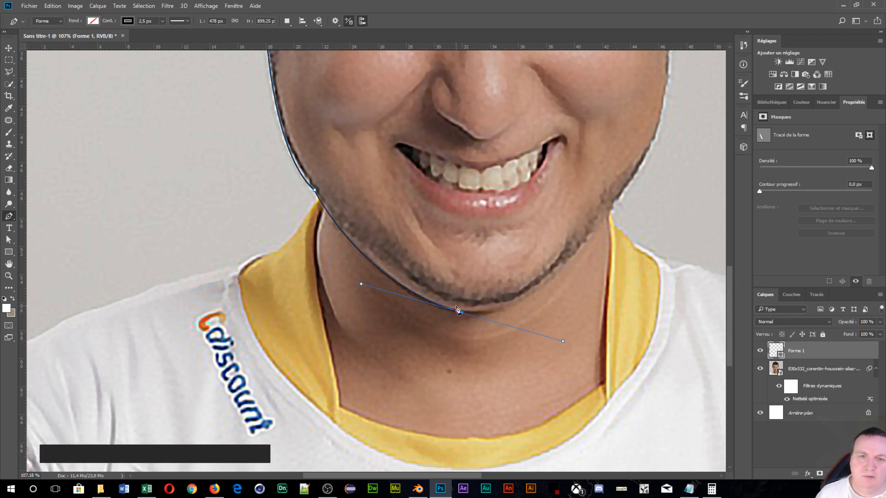
{"action": "left_click", "coordinate": [462, 313], "text": "alt"}
{"action": "left_click_drag", "start_coordinate": [521, 242], "coordinate": [352, 351]}
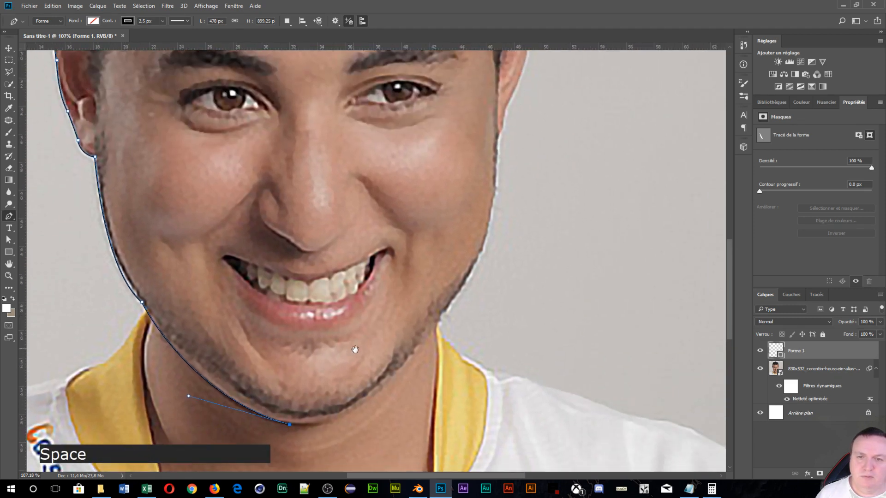
{"action": "mouse_move", "coordinate": [419, 343]}
{"action": "left_mouse_down"}
{"action": "mouse_move", "coordinate": [461, 286]}
{"action": "mouse_move", "coordinate": [514, 251]}
{"action": "mouse_move", "coordinate": [511, 231]}
{"action": "mouse_move", "coordinate": [486, 250]}
{"action": "mouse_move", "coordinate": [495, 183]}
{"action": "left_mouse_up"}
{"action": "left_click", "coordinate": [419, 344], "text": "alt"}
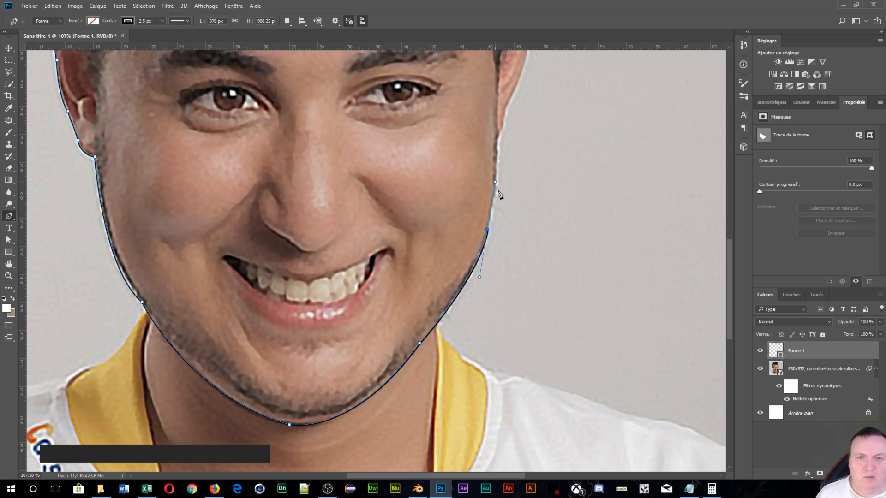
{"action": "left_click", "coordinate": [487, 233], "text": "alt"}
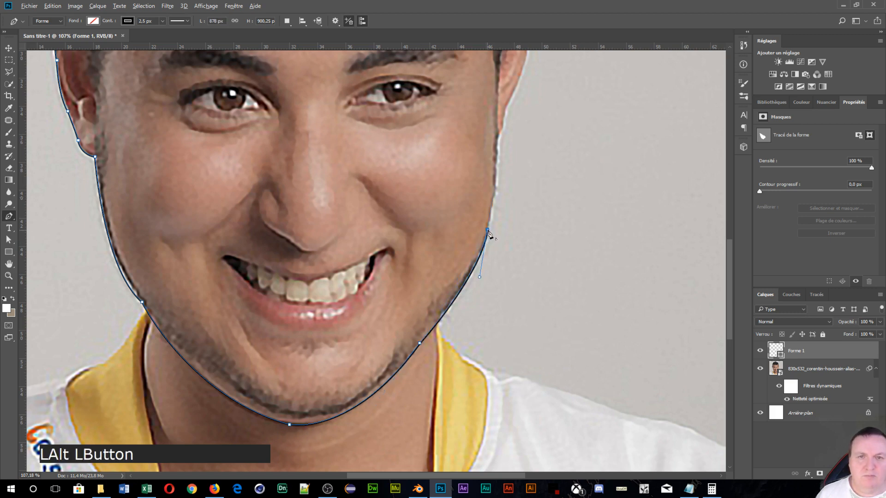
{"action": "left_click_drag", "start_coordinate": [529, 156], "coordinate": [469, 319]}
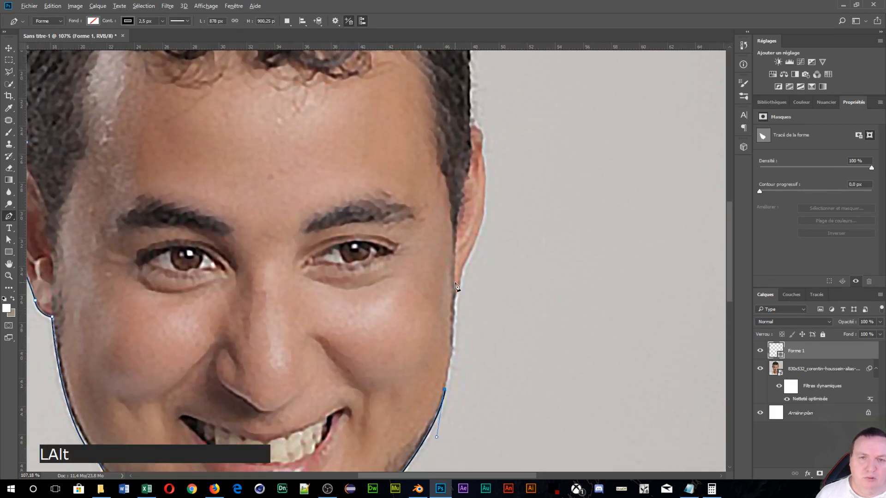
{"action": "scroll", "coordinate": [460, 234], "scroll_direction": "up", "scroll_amount": 3}
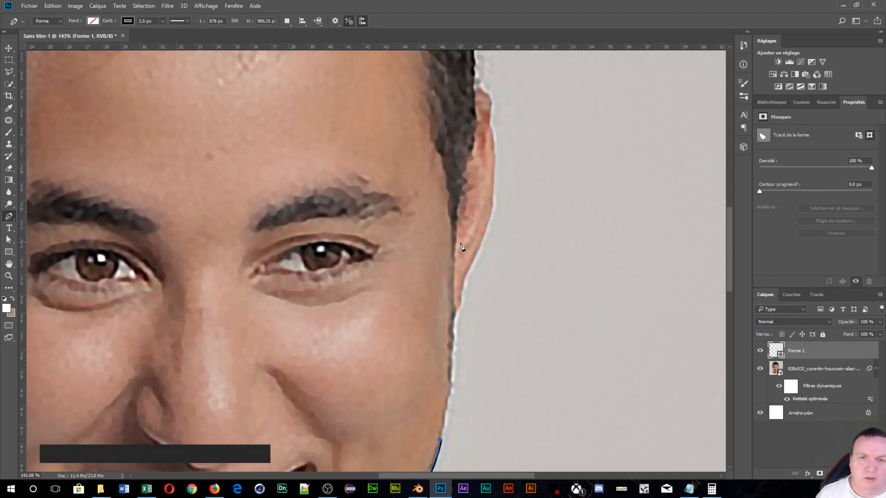
{"action": "left_click", "coordinate": [457, 227]}
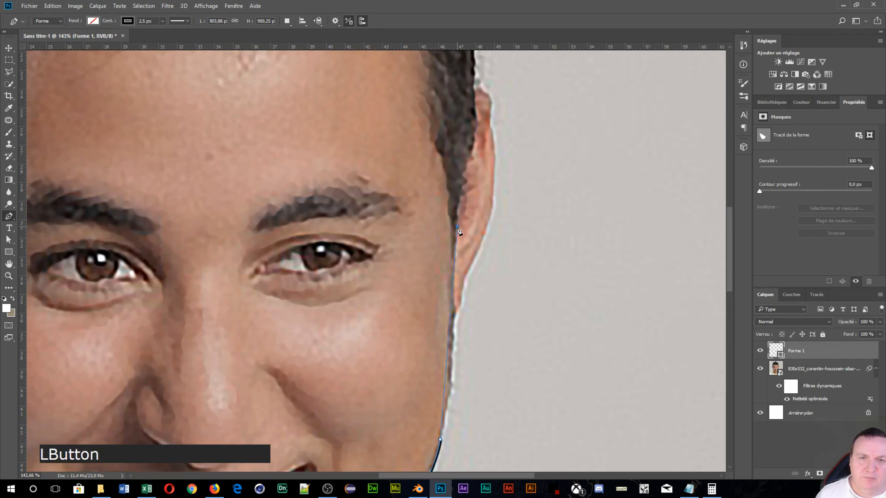
{"action": "mouse_move", "coordinate": [457, 214]}
{"action": "left_mouse_down"}
{"action": "mouse_move", "coordinate": [443, 177]}
{"action": "mouse_move", "coordinate": [458, 152]}
{"action": "mouse_move", "coordinate": [461, 95]}
{"action": "mouse_move", "coordinate": [460, 138]}
{"action": "left_mouse_up"}
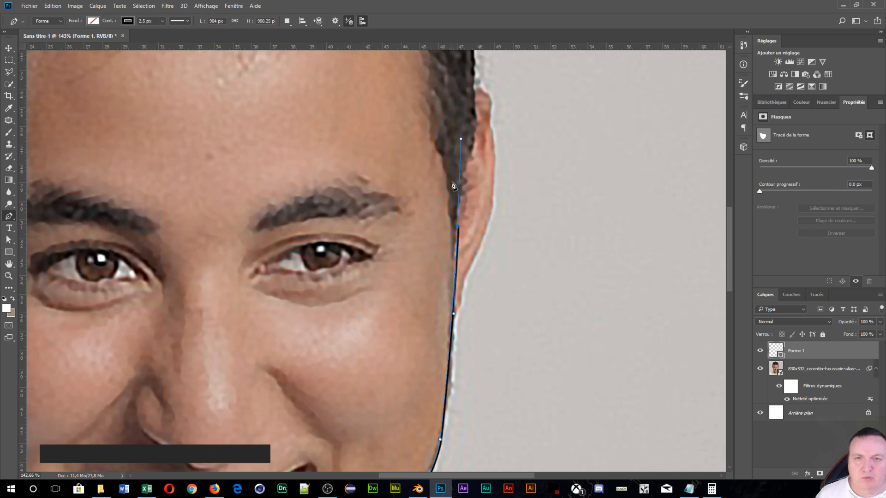
{"action": "key", "text": "ctrl+z"}
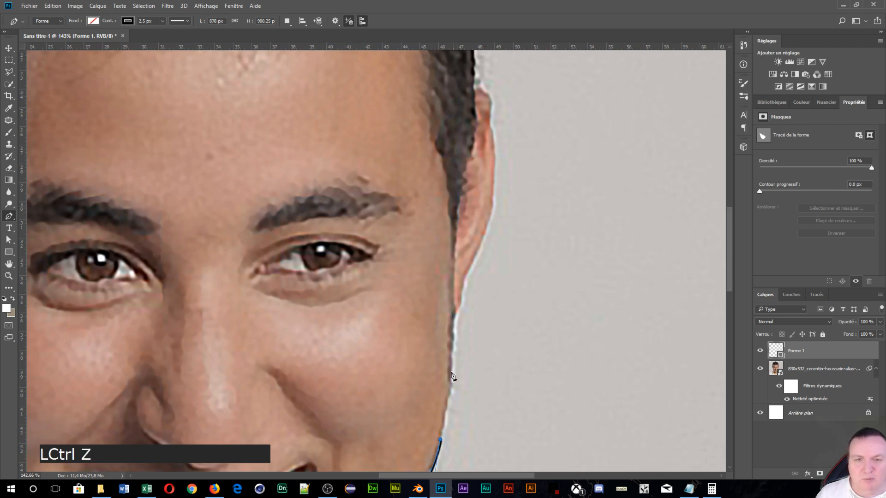
Step: Trace the cheek edge on the image's right up past the earlobe to the sideburn, removing each point's outgoing handle
{"action": "left_click_drag", "start_coordinate": [454, 345], "coordinate": [452, 308]}
{"action": "key", "text": "alt"}
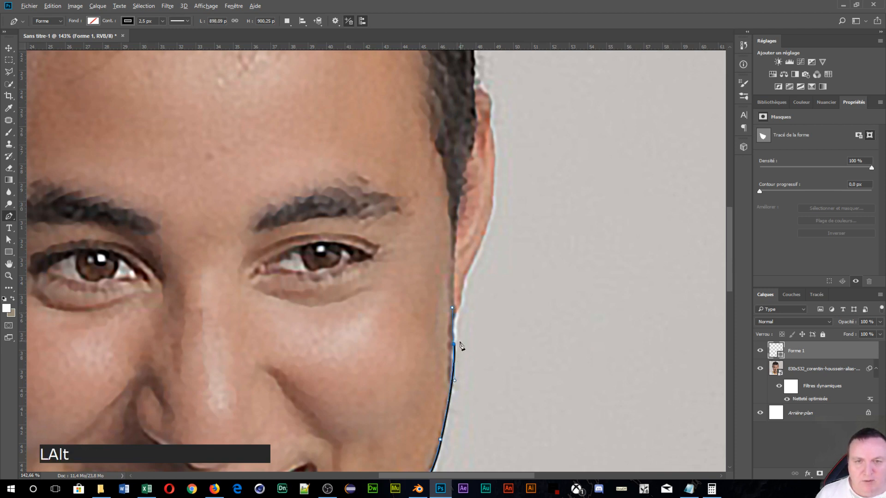
{"action": "left_click", "coordinate": [458, 207]}
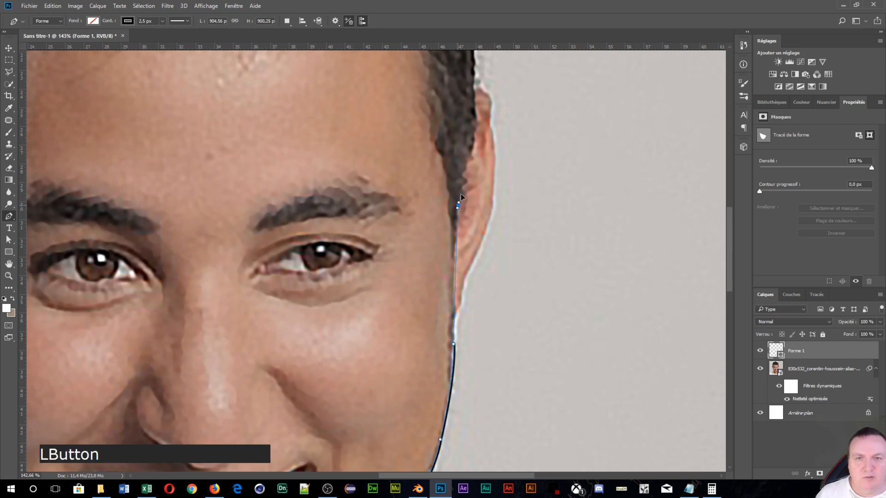
{"action": "left_click_drag", "start_coordinate": [468, 182], "coordinate": [462, 179]}
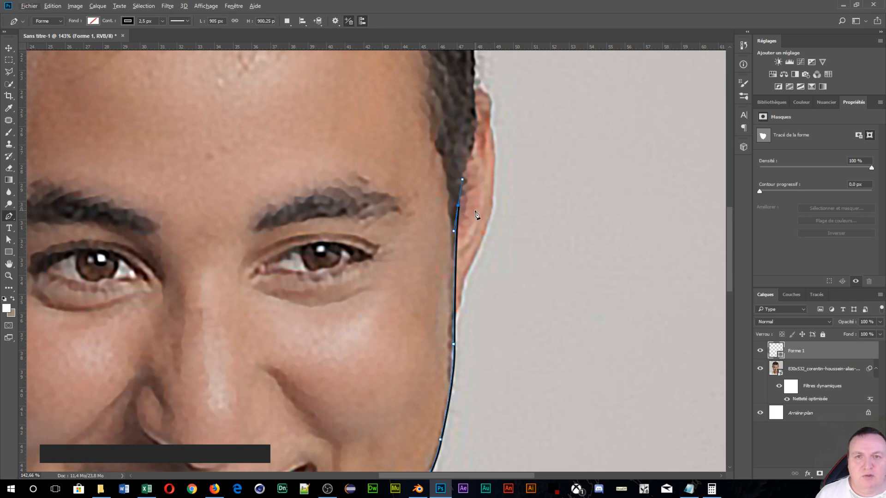
{"action": "key", "text": "alt"}
{"action": "left_click", "coordinate": [459, 209], "text": "alt"}
{"action": "scroll", "coordinate": [469, 198], "scroll_direction": "up", "scroll_amount": 2}
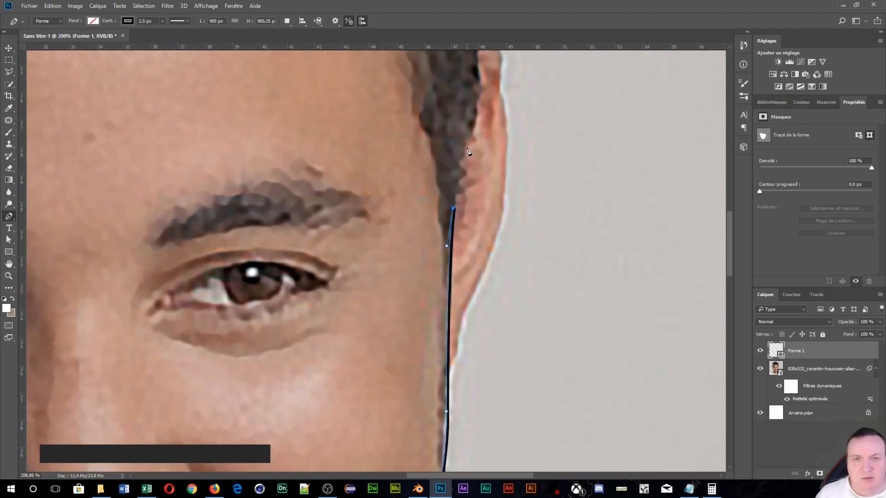
{"action": "left_click", "coordinate": [467, 146], "text": "alt"}
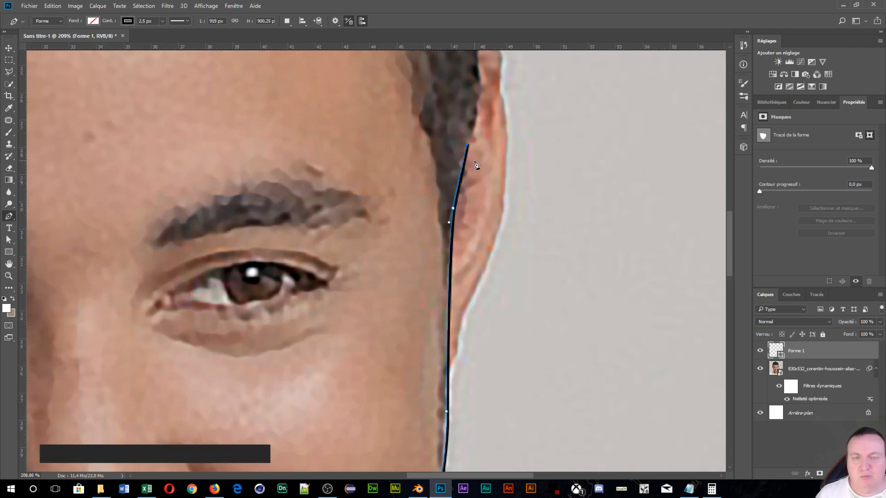
{"action": "left_click_drag", "start_coordinate": [487, 129], "coordinate": [493, 347]}
{"action": "left_click", "coordinate": [483, 257]}
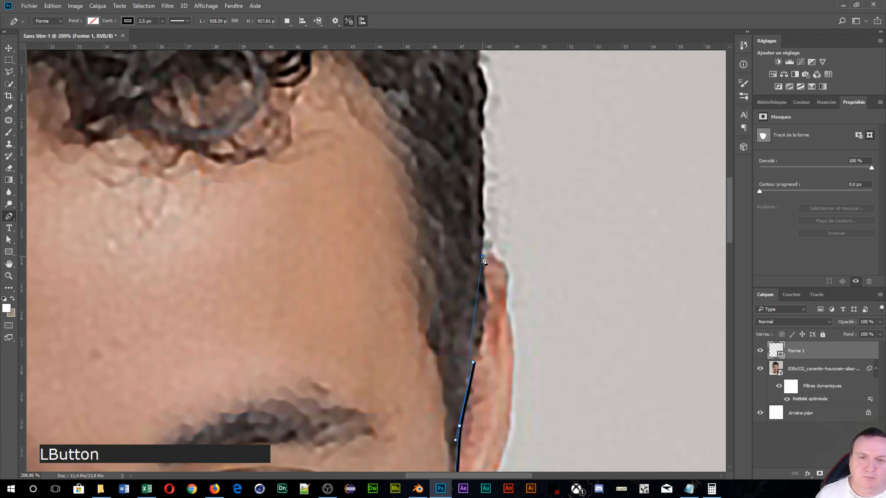
{"action": "mouse_move", "coordinate": [484, 261]}
{"action": "left_mouse_down"}
{"action": "mouse_move", "coordinate": [468, 213]}
{"action": "mouse_move", "coordinate": [472, 181]}
{"action": "left_mouse_up"}
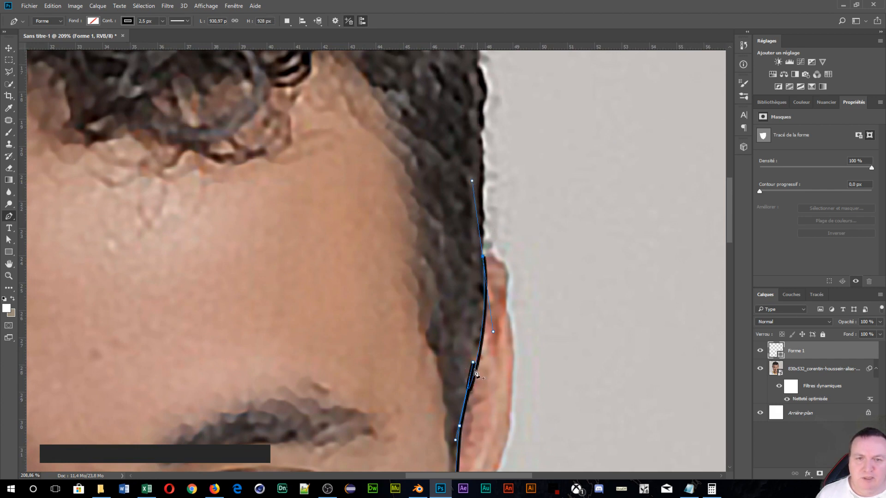
{"action": "scroll", "coordinate": [475, 372], "scroll_direction": "up", "scroll_amount": 5}
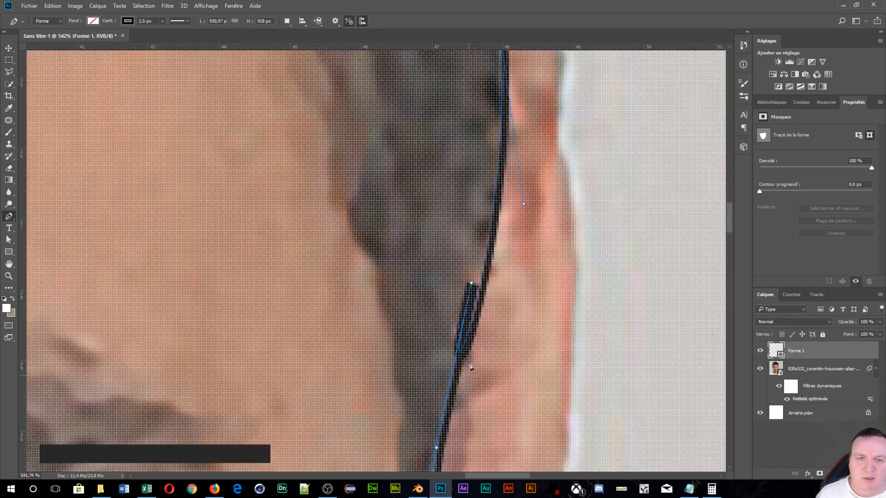
{"action": "scroll", "coordinate": [469, 366], "scroll_direction": "up", "scroll_amount": 1}
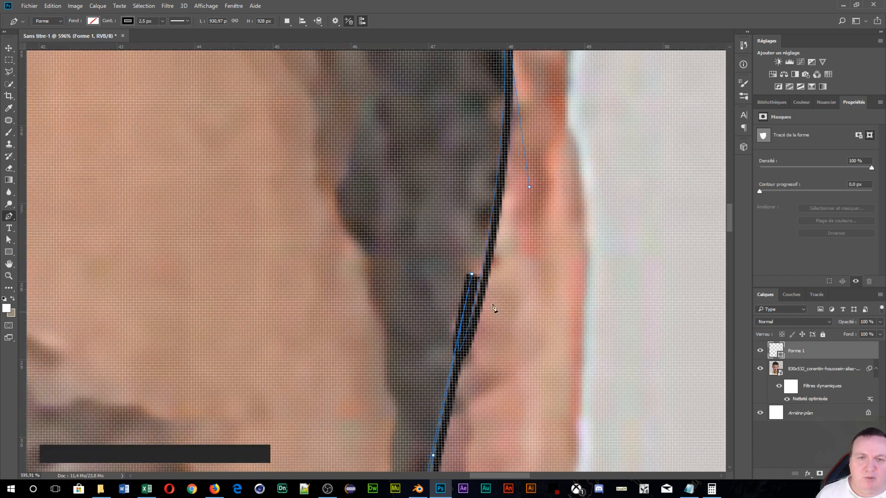
{"action": "scroll", "coordinate": [495, 306], "scroll_direction": "down", "scroll_amount": 2}
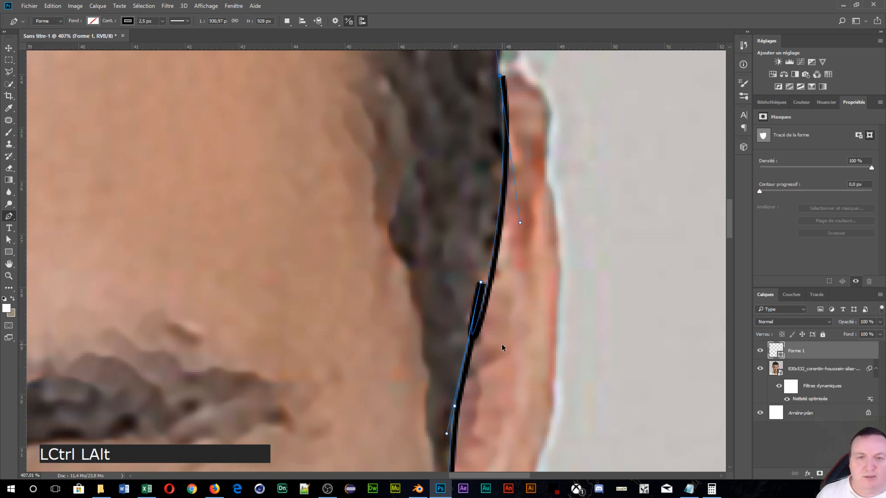
{"action": "key", "text": "ctrl+alt+z"}
{"action": "key", "text": "ctrl+alt+z"}
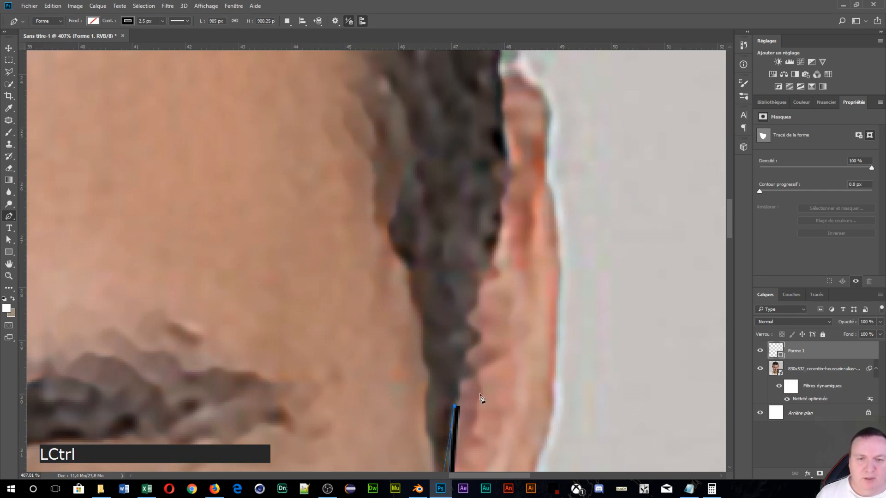
Step: Trace the sideburn edge up to the top of the ear with a straight and a curved segment, removing the last point's outgoing handle
{"action": "left_click", "coordinate": [481, 278]}
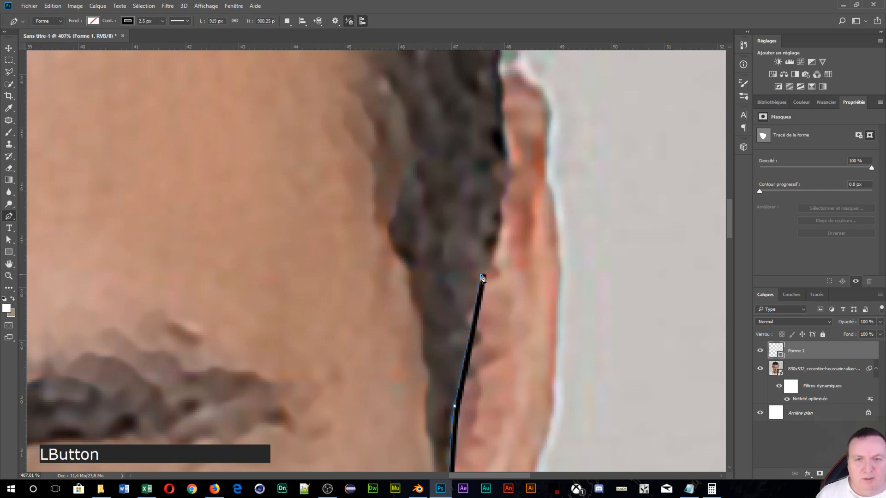
{"action": "left_click_drag", "start_coordinate": [510, 139], "coordinate": [522, 216]}
{"action": "mouse_move", "coordinate": [505, 172]}
{"action": "left_mouse_down"}
{"action": "mouse_move", "coordinate": [488, 96]}
{"action": "mouse_move", "coordinate": [494, 57]}
{"action": "left_mouse_up"}
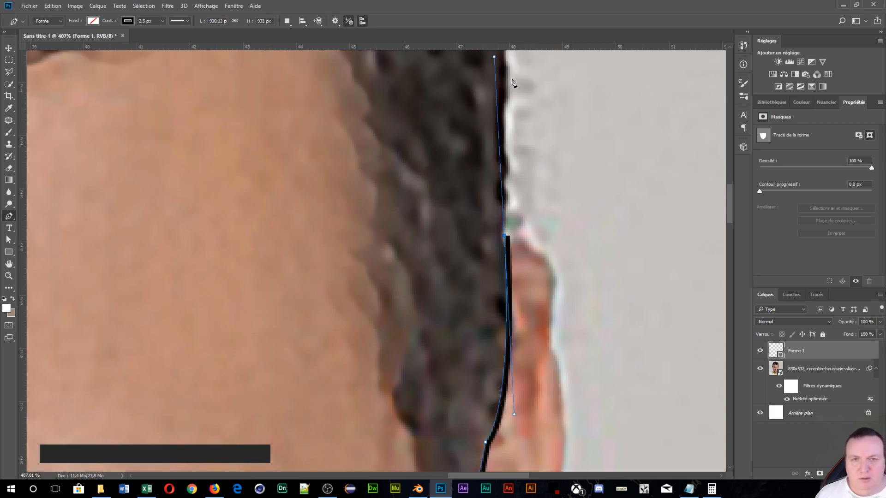
{"action": "key", "text": "space"}
{"action": "left_click_drag", "start_coordinate": [525, 268], "coordinate": [528, 397]}
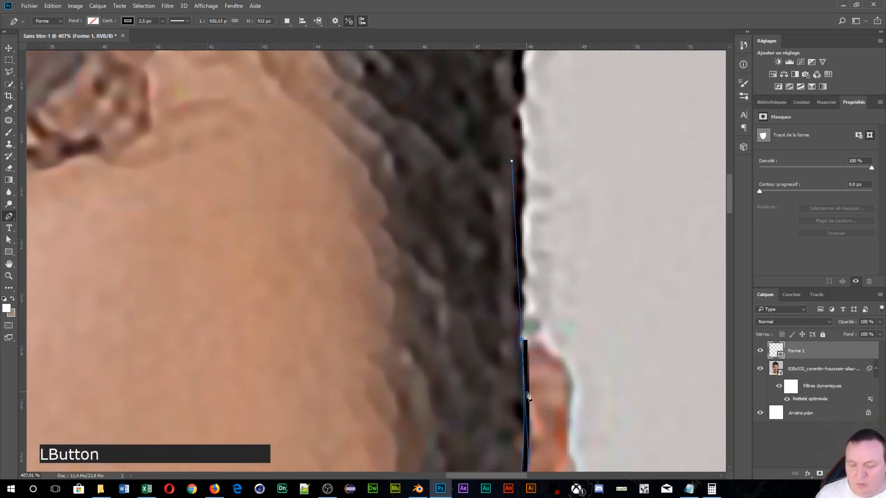
{"action": "left_click", "coordinate": [520, 339], "text": "alt"}
Step: Trace the side edge of the hair from the top of the ear up to the base of the protruding pointed strand
{"action": "key", "text": "space"}
{"action": "left_click_drag", "start_coordinate": [540, 154], "coordinate": [528, 358]}
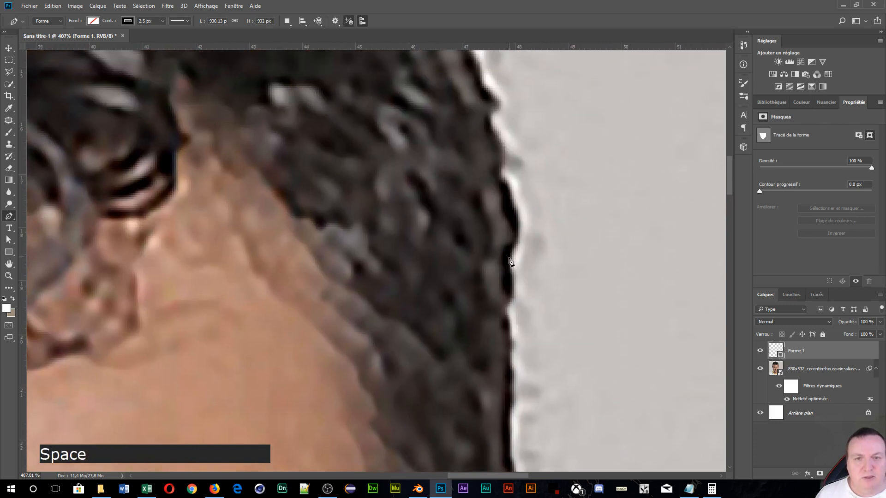
{"action": "scroll", "coordinate": [513, 294], "scroll_direction": "down", "scroll_amount": 9}
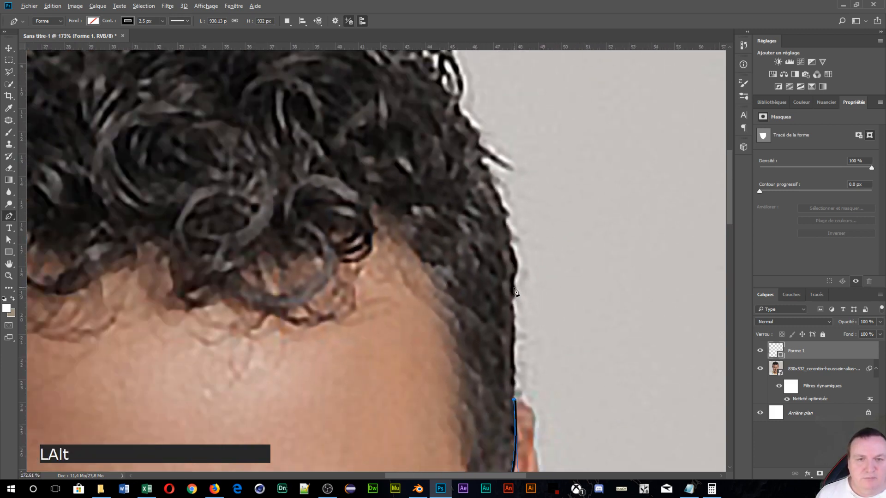
{"action": "left_click", "coordinate": [516, 281], "text": "alt"}
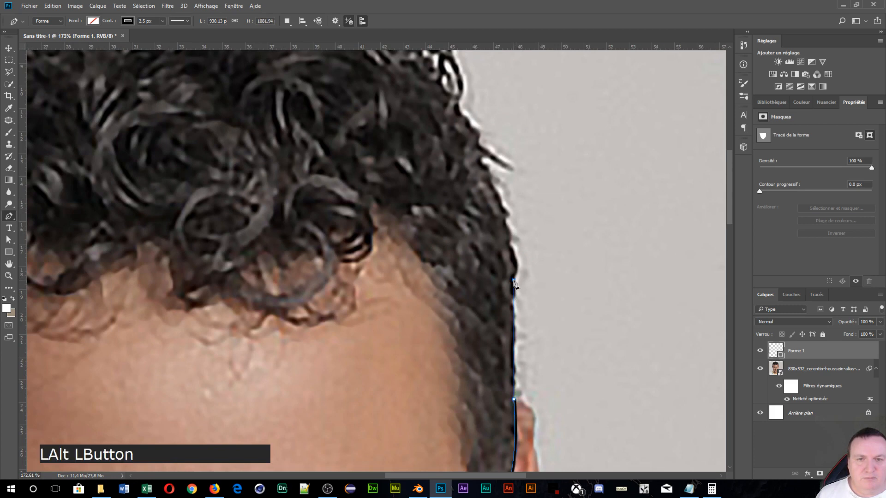
{"action": "key", "text": "space"}
{"action": "left_click_drag", "start_coordinate": [495, 220], "coordinate": [503, 315]}
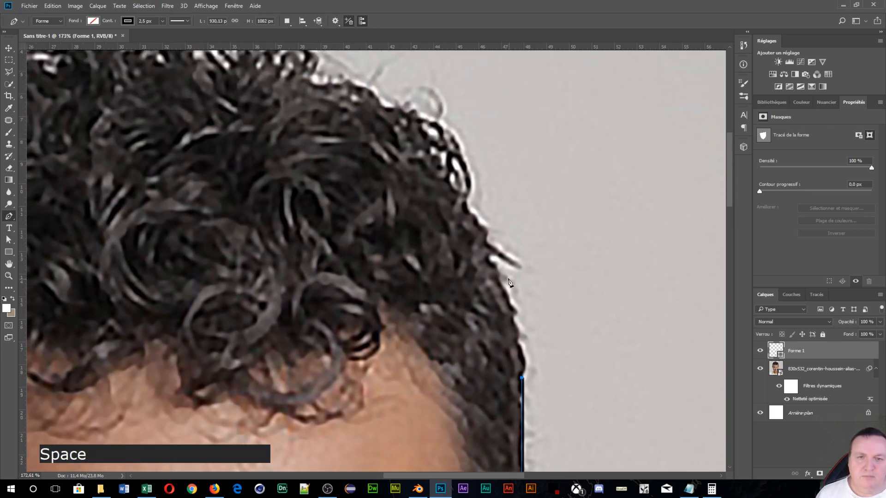
{"action": "left_click", "coordinate": [489, 254]}
{"action": "left_click_drag", "start_coordinate": [488, 248], "coordinate": [452, 186]}
{"action": "key", "text": "alt"}
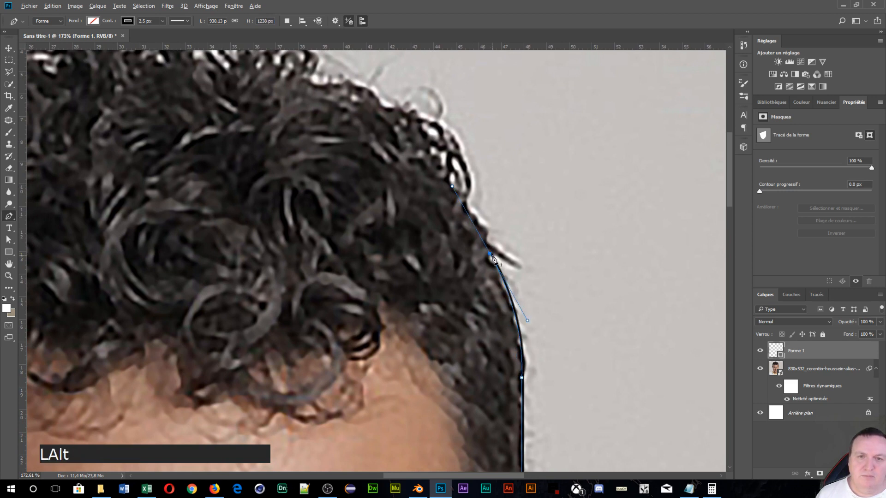
Step: Outline the pointed strand out to its tip and back, then follow the jagged hair edge above it with short straight segments
{"action": "left_click_drag", "start_coordinate": [491, 256], "coordinate": [523, 273]}
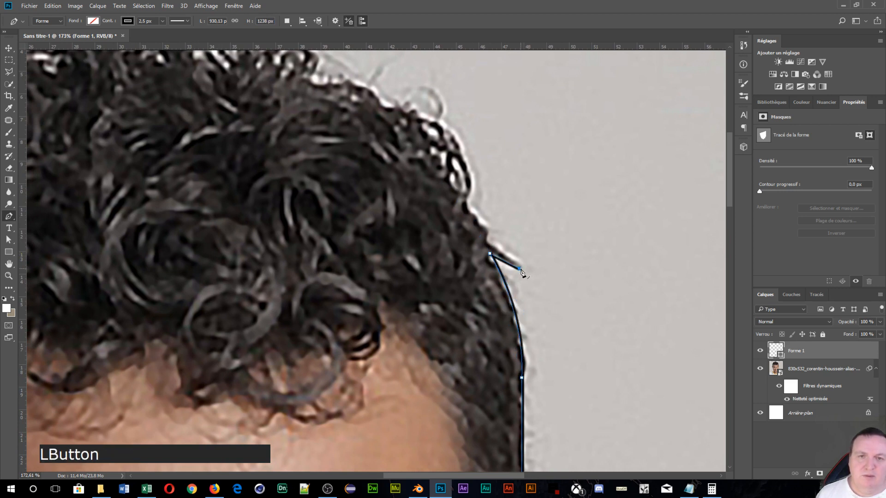
{"action": "left_click", "coordinate": [486, 242]}
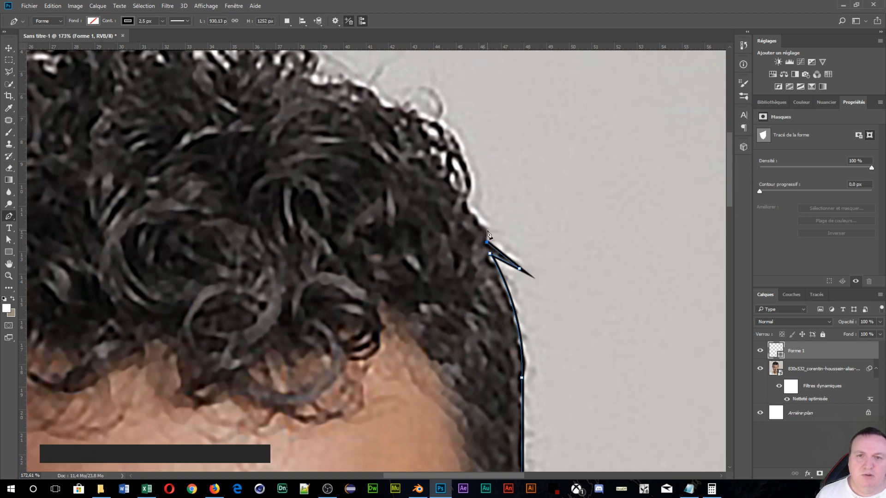
{"action": "left_click", "coordinate": [488, 227]}
{"action": "left_click", "coordinate": [475, 216]}
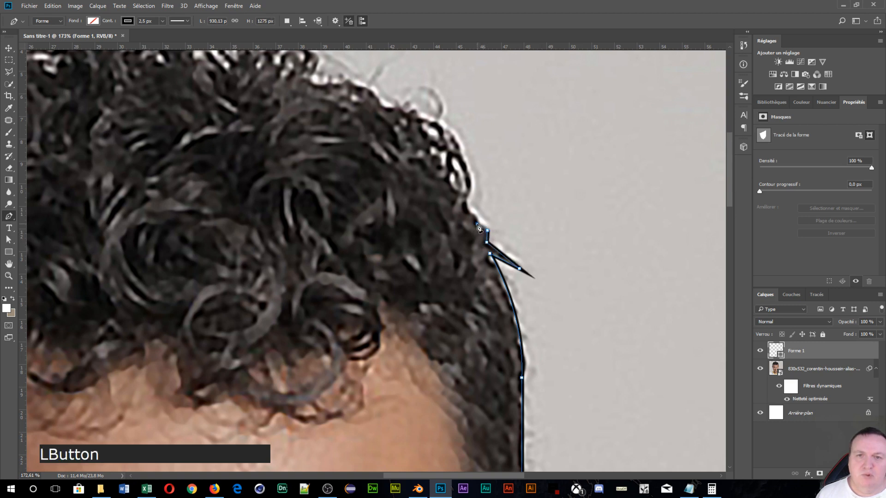
{"action": "left_click", "coordinate": [468, 208]}
{"action": "left_click", "coordinate": [467, 197]}
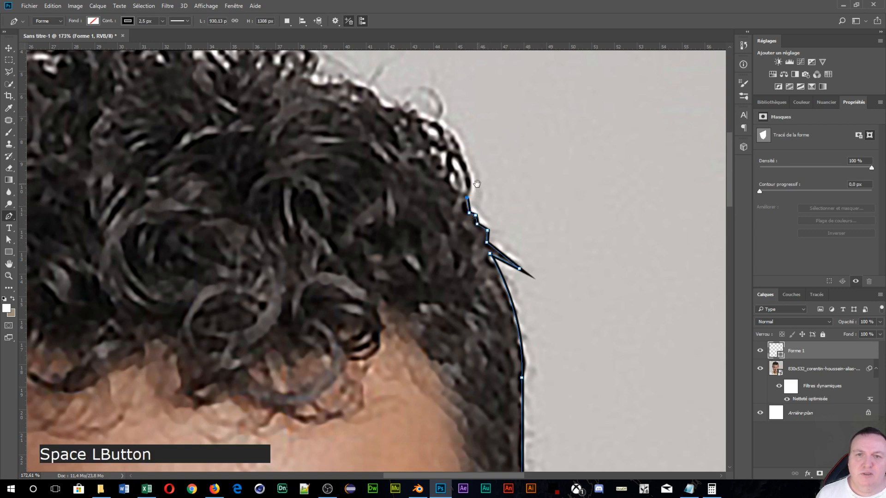
Step: Trace the rounded curls on the upper side of the hair with two curved segments, removing each point's outgoing handle
{"action": "left_click_drag", "start_coordinate": [477, 183], "coordinate": [468, 269]}
{"action": "left_click", "coordinate": [452, 241]}
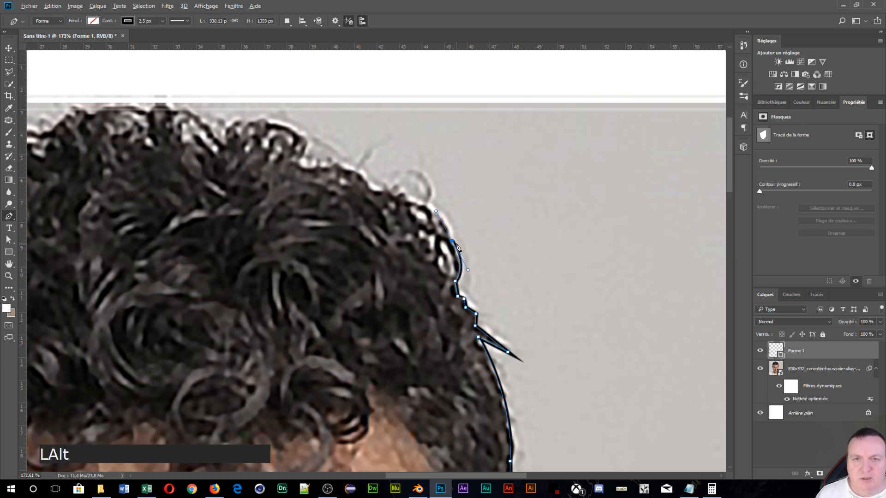
{"action": "left_click", "coordinate": [453, 241], "text": "alt"}
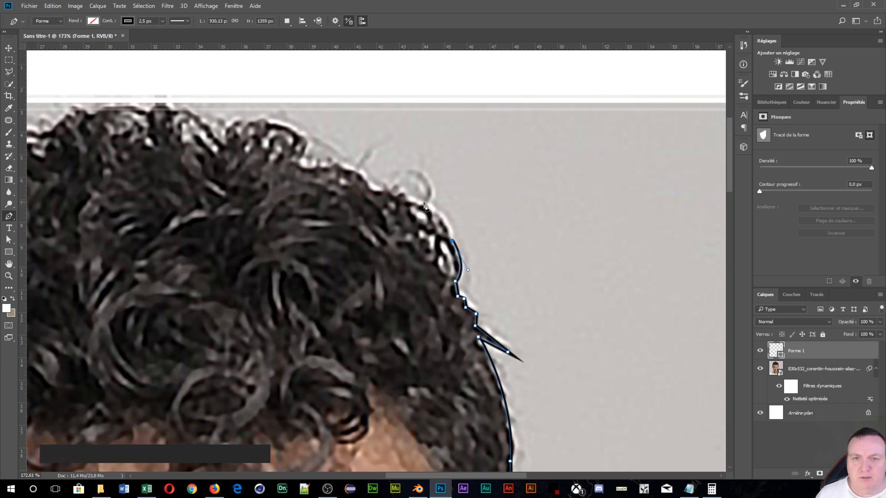
{"action": "left_click_drag", "start_coordinate": [423, 203], "coordinate": [401, 192]}
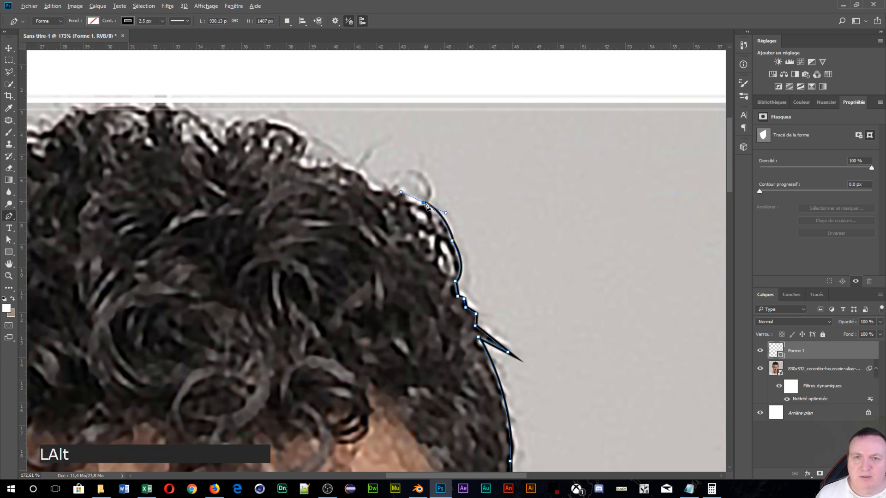
{"action": "left_click", "coordinate": [422, 202], "text": "alt"}
Step: Trace the small bumps of the hair outline up to the notch beside the raised curl near the crown
{"action": "left_click", "coordinate": [404, 197]}
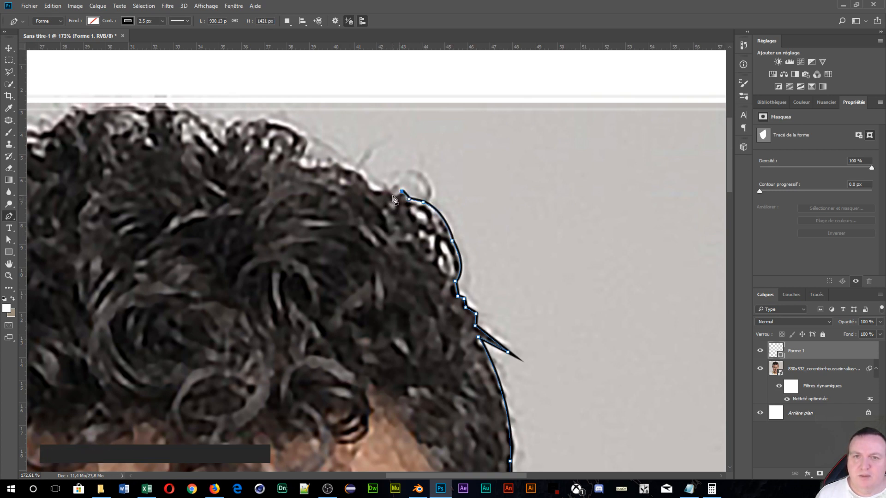
{"action": "left_click", "coordinate": [390, 195]}
{"action": "left_click", "coordinate": [384, 186]}
{"action": "left_click", "coordinate": [386, 188], "text": "alt"}
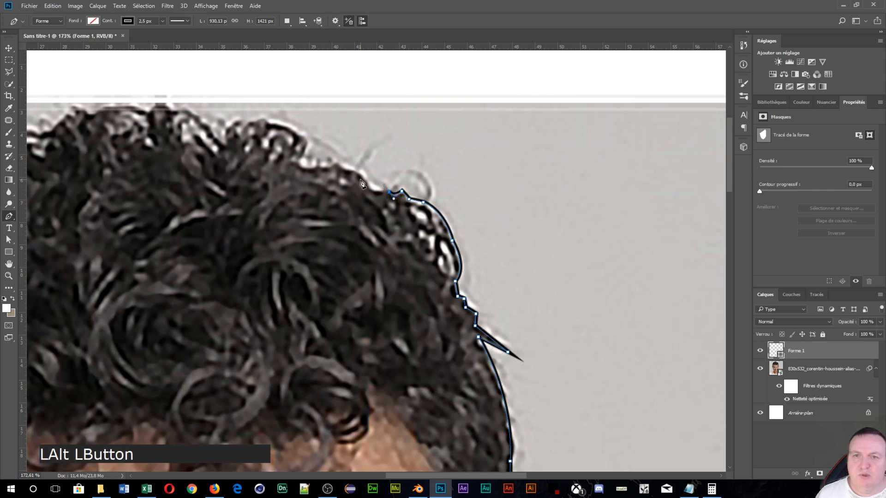
{"action": "left_click_drag", "start_coordinate": [367, 181], "coordinate": [277, 154]}
{"action": "left_click", "coordinate": [368, 182], "text": "alt"}
{"action": "left_click", "coordinate": [318, 162], "text": "alt"}
{"action": "key", "text": "alt"}
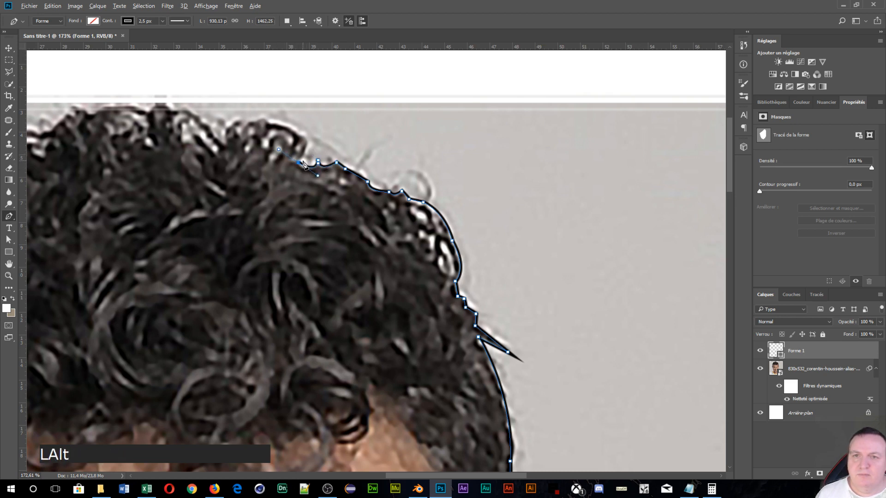
Step: Outline the raised curl from the notch up over its top, removing the outgoing handles of its curved points
{"action": "left_click", "coordinate": [298, 163], "text": "alt"}
{"action": "left_click", "coordinate": [309, 143]}
{"action": "left_click", "coordinate": [309, 143], "text": "alt"}
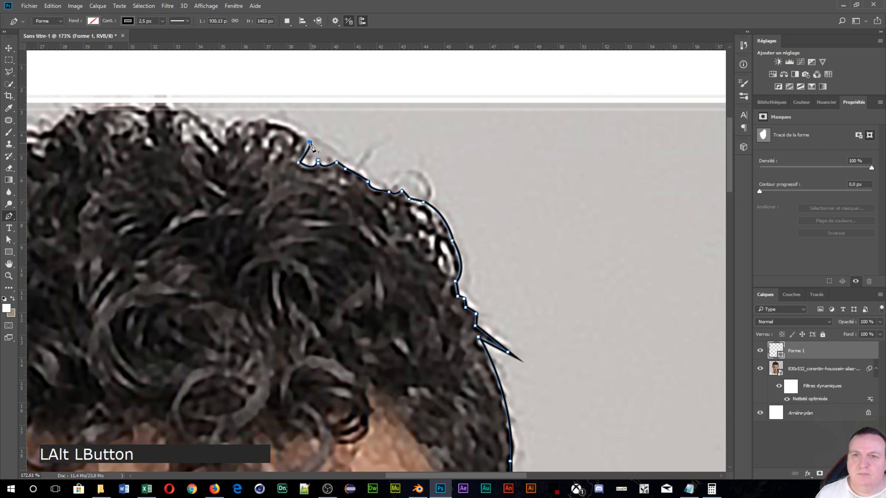
{"action": "left_click_drag", "start_coordinate": [268, 123], "coordinate": [249, 127]}
{"action": "left_click", "coordinate": [268, 124], "text": "alt"}
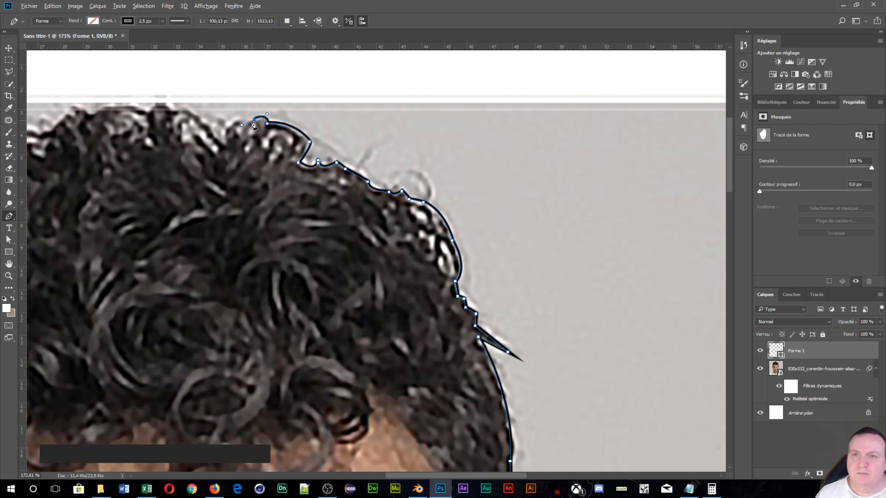
{"action": "left_click", "coordinate": [254, 121], "text": "alt"}
{"action": "left_click", "coordinate": [246, 124]}
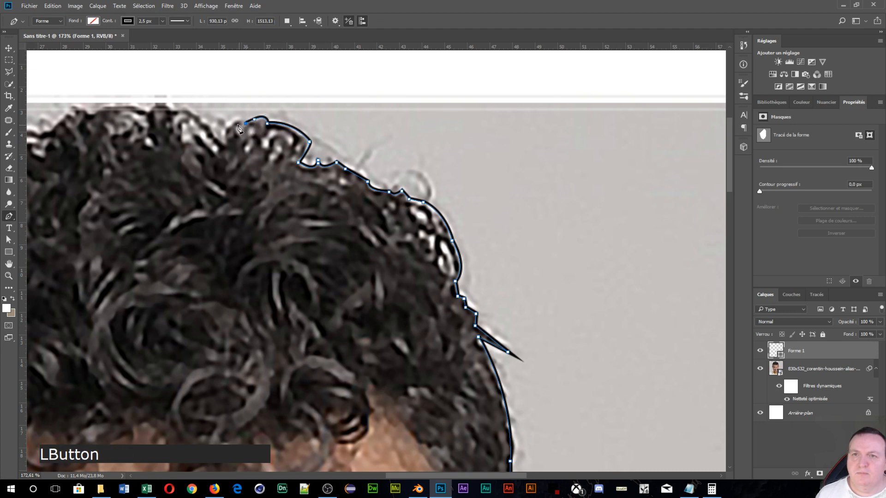
Step: Trace the top hair contour from the raised curl toward the crown with curved segments, removing each point's outgoing handle
{"action": "left_click", "coordinate": [225, 126]}
{"action": "left_click_drag", "start_coordinate": [225, 127], "coordinate": [176, 118]}
{"action": "left_click", "coordinate": [225, 126], "text": "alt"}
{"action": "left_click_drag", "start_coordinate": [248, 156], "coordinate": [457, 276]}
{"action": "left_click", "coordinate": [407, 234], "text": "alt"}
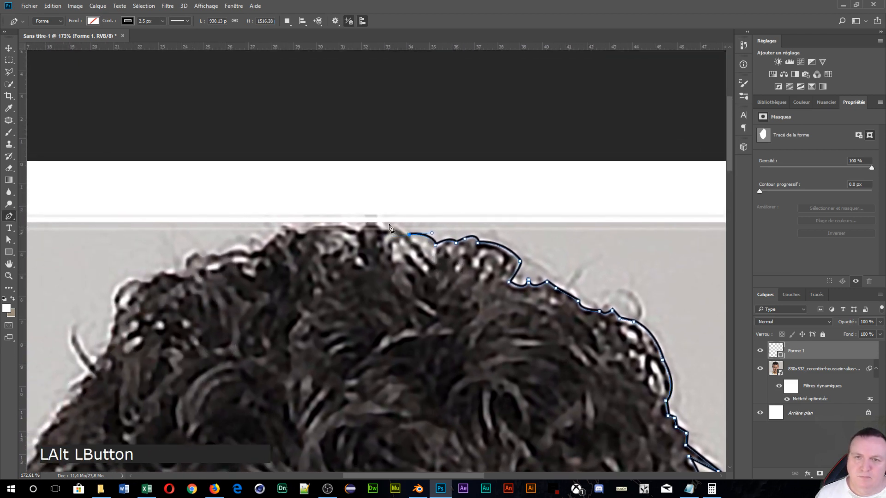
Step: Trace the highest curls across the crown with curved segments, removing each point's outgoing handle
{"action": "left_click_drag", "start_coordinate": [385, 226], "coordinate": [280, 247]}
{"action": "key", "text": "alt"}
{"action": "left_click", "coordinate": [385, 227], "text": "alt"}
{"action": "key", "text": "alt"}
{"action": "left_click", "coordinate": [363, 226], "text": "alt"}
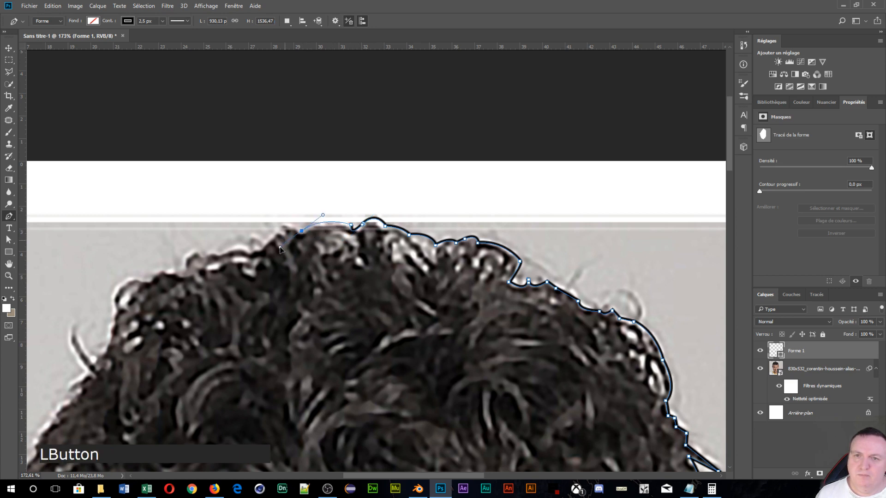
{"action": "key", "text": "alt"}
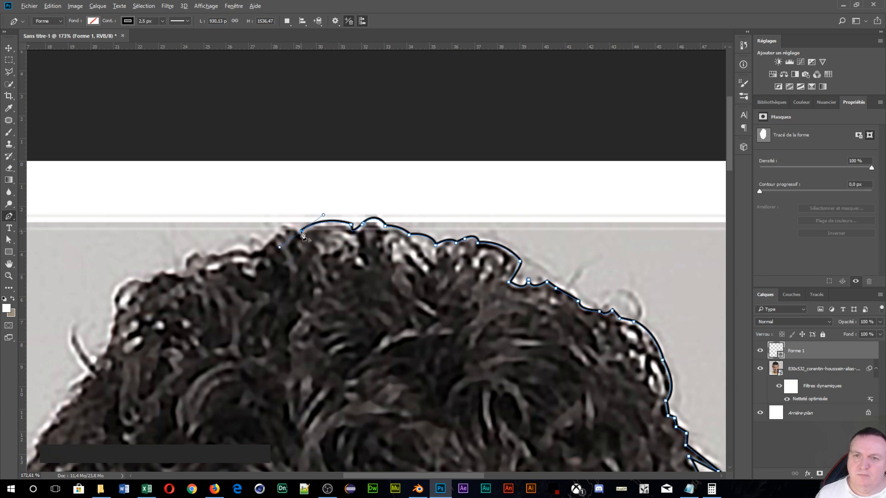
{"action": "left_click", "coordinate": [302, 232], "text": "alt"}
Step: Trace the hair outline from the crown's small peak down toward the image's left, ending on a curve without an outgoing handle
{"action": "left_click", "coordinate": [284, 225]}
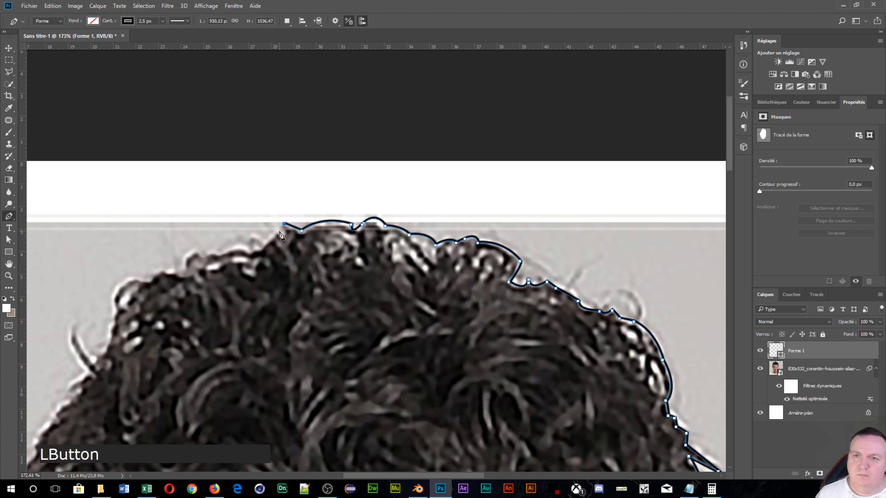
{"action": "left_click", "coordinate": [261, 249]}
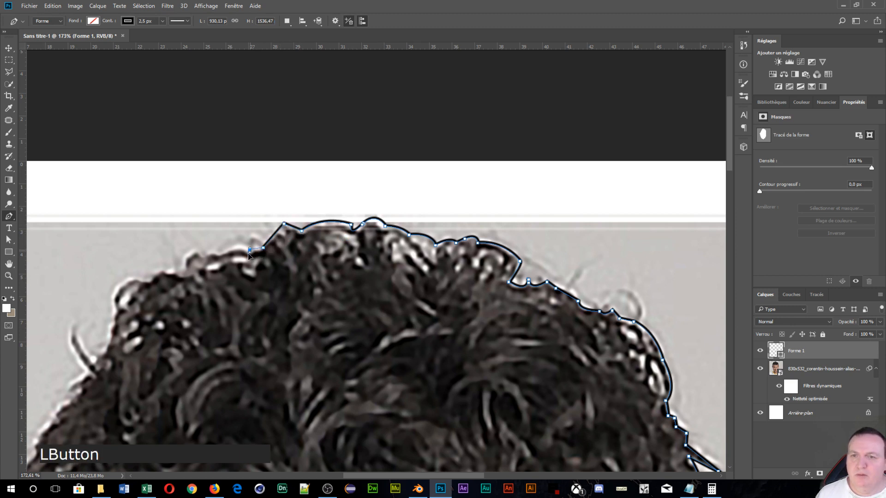
{"action": "left_click", "coordinate": [250, 251], "text": "alt"}
{"action": "left_click", "coordinate": [217, 253]}
{"action": "left_click_drag", "start_coordinate": [216, 253], "coordinate": [203, 265]}
{"action": "left_click_drag", "start_coordinate": [235, 269], "coordinate": [471, 273]}
{"action": "left_click", "coordinate": [451, 259], "text": "alt"}
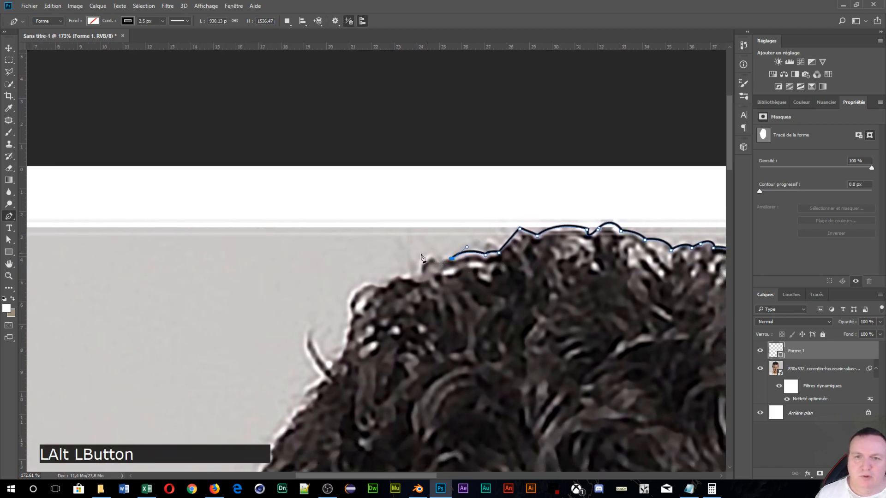
Step: Continue the hair outline with short straight segments over the small pointed tuft and its step down toward the image's left
{"action": "left_click", "coordinate": [436, 260]}
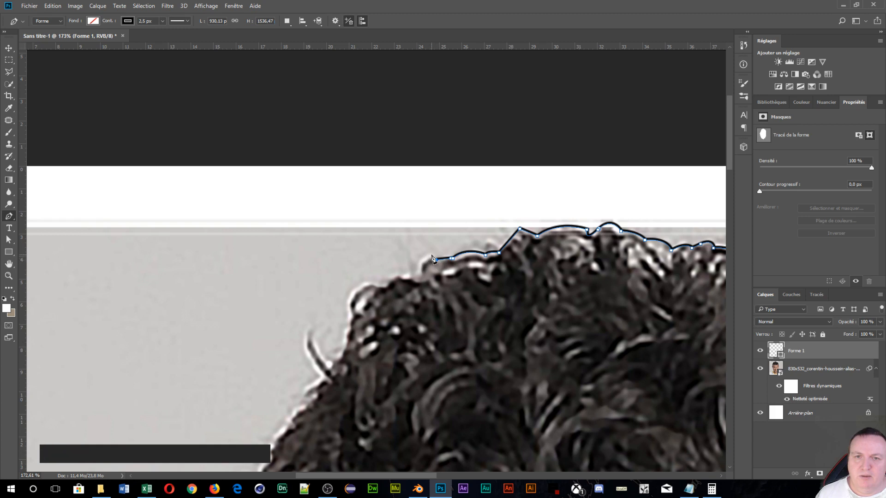
{"action": "left_click", "coordinate": [431, 254]}
{"action": "left_click", "coordinate": [420, 265]}
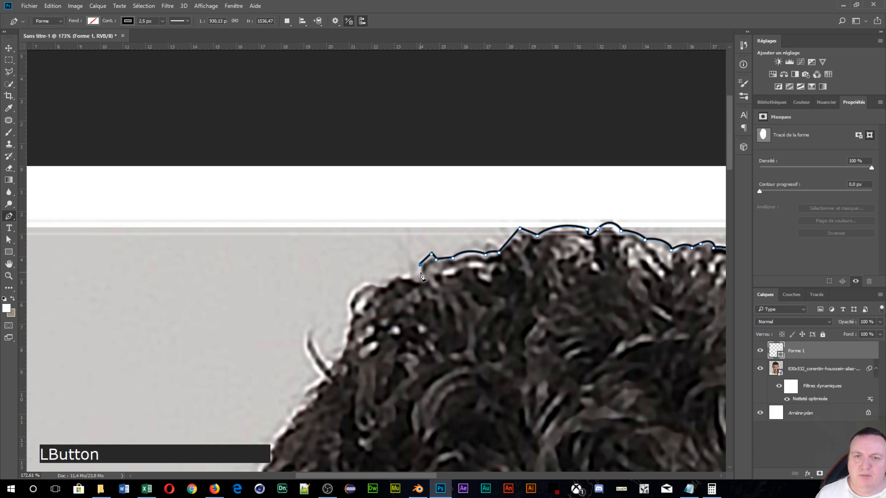
{"action": "left_click", "coordinate": [420, 281]}
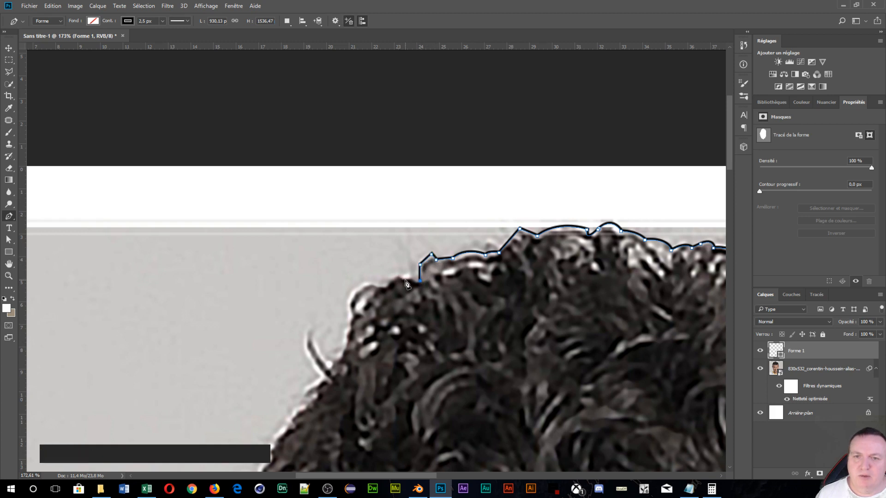
{"action": "left_click", "coordinate": [404, 277]}
{"action": "left_click", "coordinate": [397, 276]}
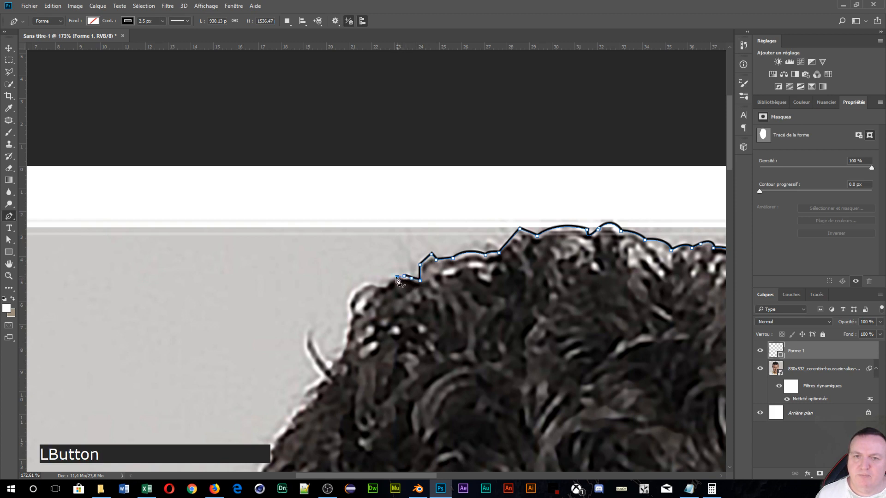
Step: Trace the rounded curl at the hair's upper corner on the image's left with curved segments, removing their outgoing handles
{"action": "left_click", "coordinate": [374, 287]}
{"action": "left_click_drag", "start_coordinate": [368, 285], "coordinate": [359, 280]}
{"action": "left_click", "coordinate": [372, 285], "text": "alt"}
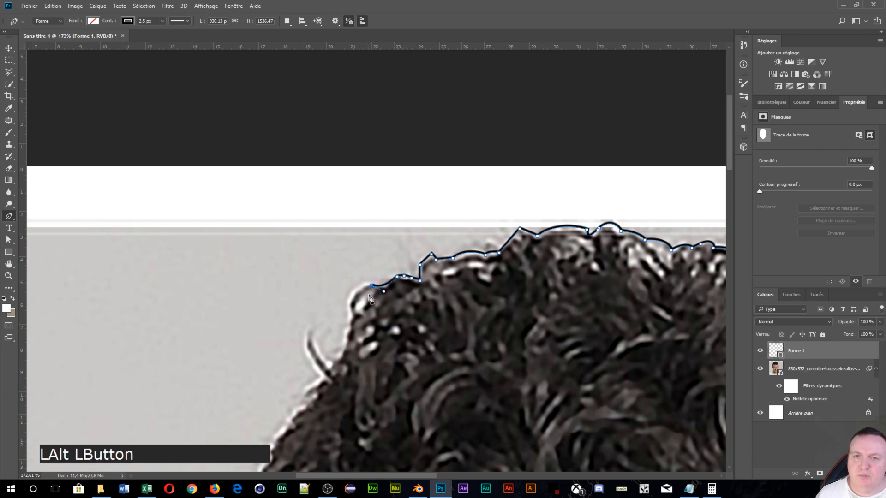
{"action": "left_click_drag", "start_coordinate": [352, 314], "coordinate": [512, 227]}
{"action": "left_click", "coordinate": [353, 315], "text": "alt"}
Step: Trace down to the stray lock and outline both its sides up to the tip and back, removing the outgoing handles
{"action": "left_click", "coordinate": [504, 225]}
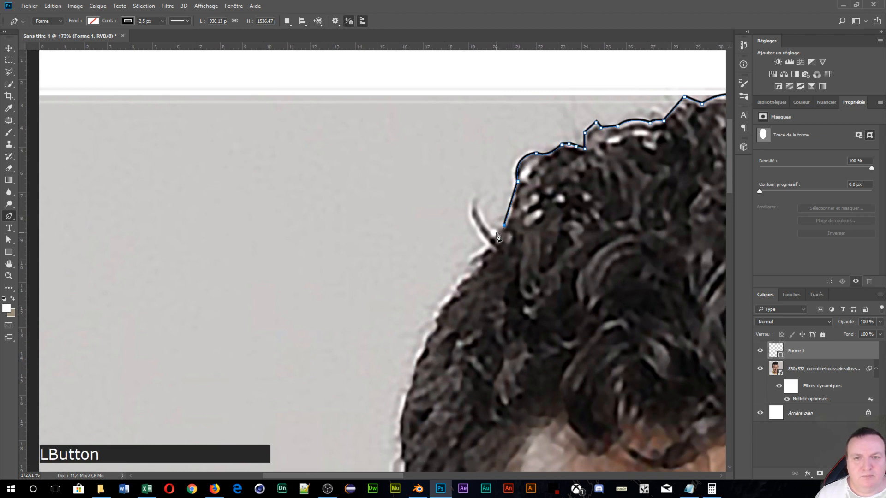
{"action": "left_click", "coordinate": [495, 233]}
{"action": "left_click_drag", "start_coordinate": [478, 202], "coordinate": [481, 179]}
{"action": "left_click", "coordinate": [478, 202], "text": "alt"}
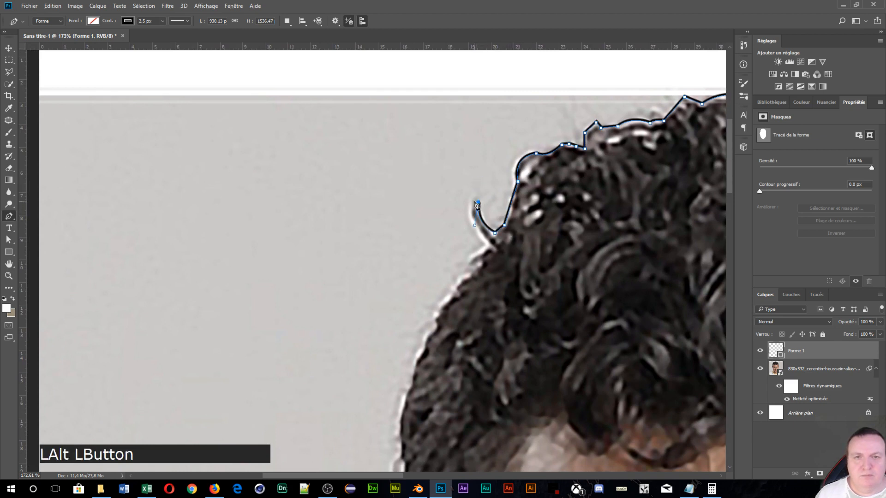
{"action": "left_click_drag", "start_coordinate": [491, 248], "coordinate": [519, 282]}
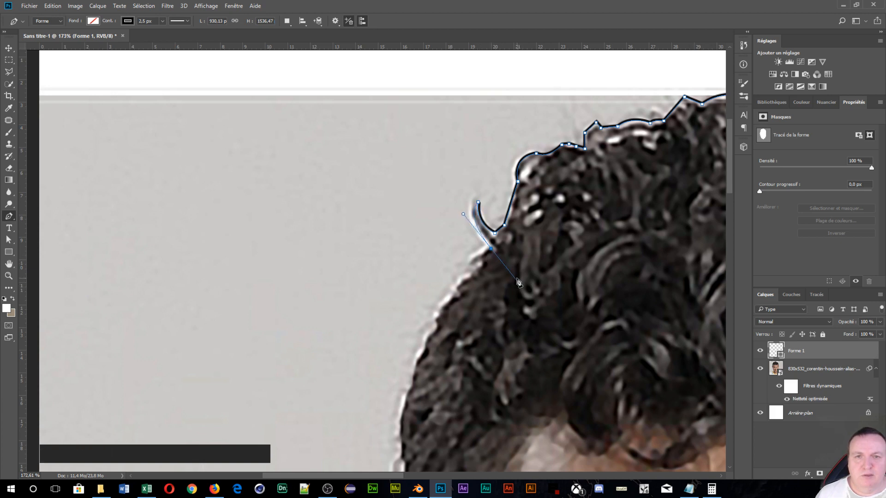
{"action": "left_click", "coordinate": [493, 250], "text": "alt"}
{"action": "key", "text": "ctrl+z"}
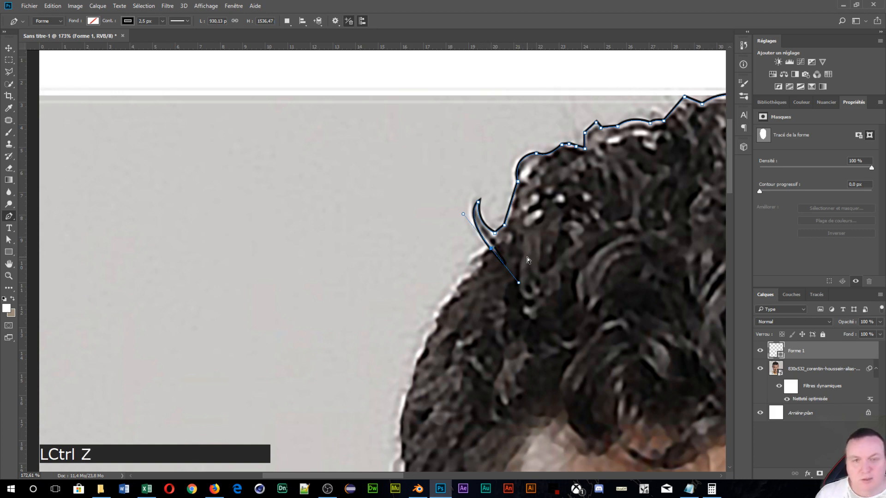
{"action": "left_click", "coordinate": [490, 249], "text": "alt"}
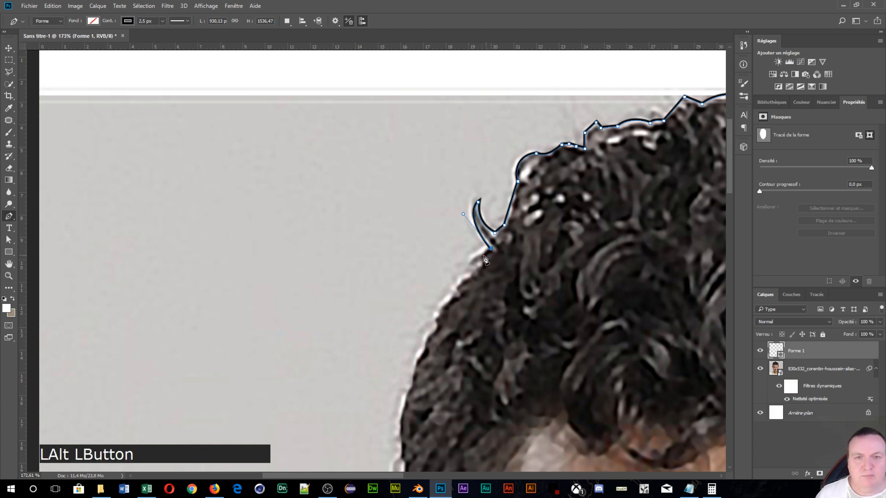
Step: Trace the jagged hair edge below the stray lock with short straight segments, down the side of the head
{"action": "left_click", "coordinate": [470, 260]}
{"action": "left_click", "coordinate": [479, 263]}
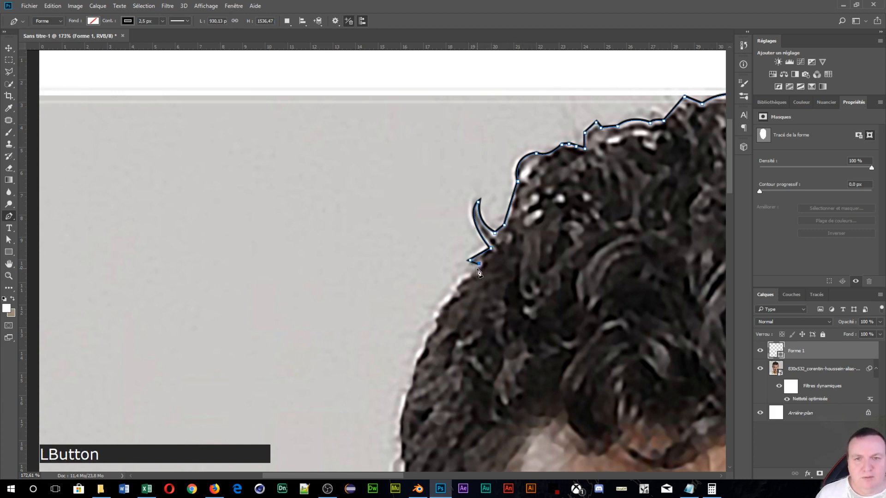
{"action": "left_click", "coordinate": [476, 268]}
{"action": "left_click", "coordinate": [472, 275]}
{"action": "left_click", "coordinate": [456, 283]}
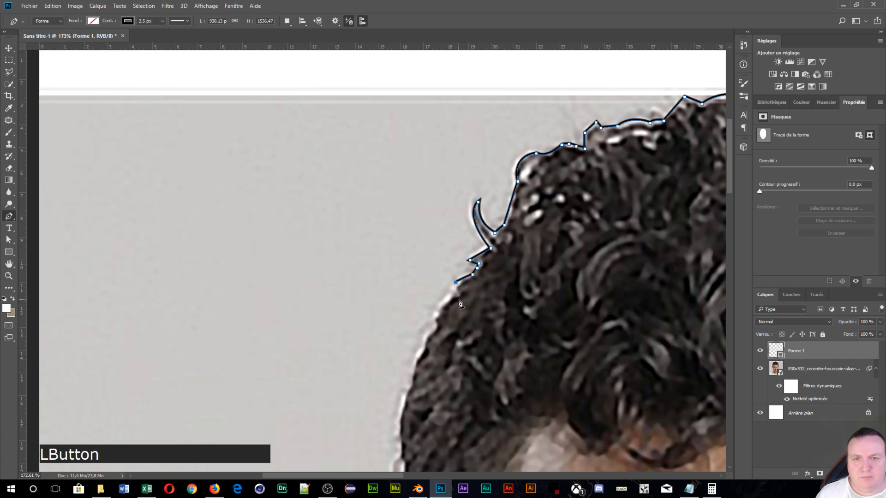
{"action": "left_click", "coordinate": [459, 294]}
{"action": "left_click", "coordinate": [441, 313]}
{"action": "left_click", "coordinate": [435, 317]}
{"action": "left_click", "coordinate": [426, 335]}
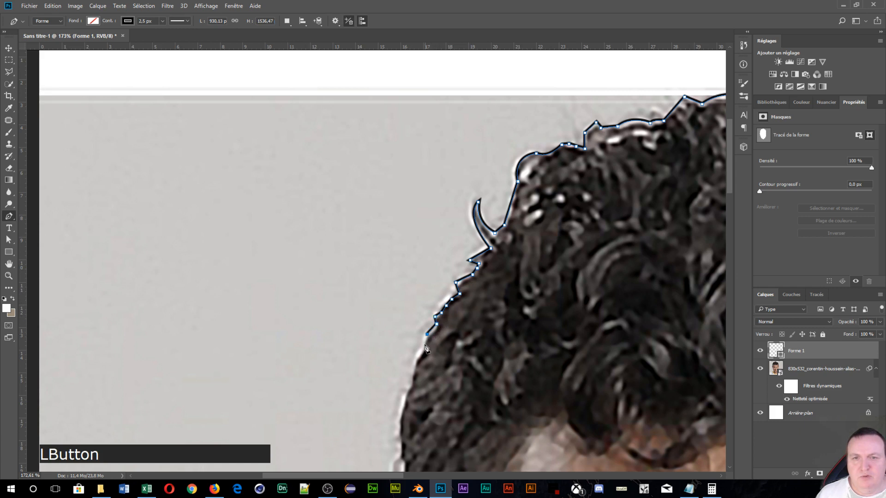
Step: Trace the side of the hair with a long curve and a short notch curve, removing both outgoing handles
{"action": "key", "text": "space"}
{"action": "left_click_drag", "start_coordinate": [411, 429], "coordinate": [451, 314]}
{"action": "left_click", "coordinate": [443, 297], "text": "alt"}
{"action": "left_click", "coordinate": [446, 320]}
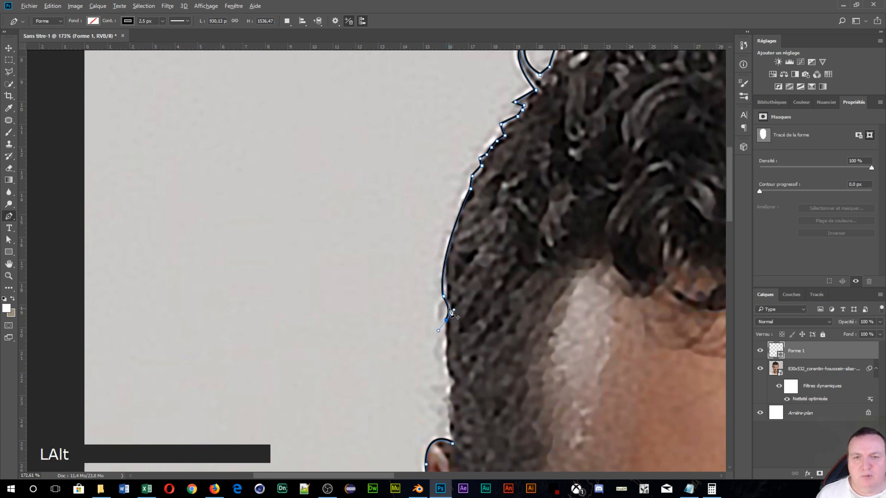
{"action": "left_click", "coordinate": [445, 320], "text": "alt"}
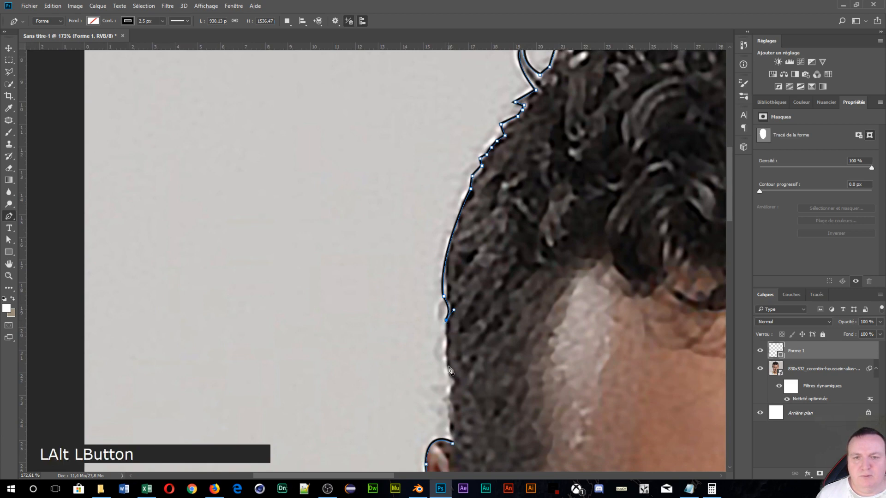
Step: Continue the hair outline down to the top of the ear on the image's left, close the path there and finish it
{"action": "left_click_drag", "start_coordinate": [447, 370], "coordinate": [454, 383]}
{"action": "left_click", "coordinate": [457, 385]}
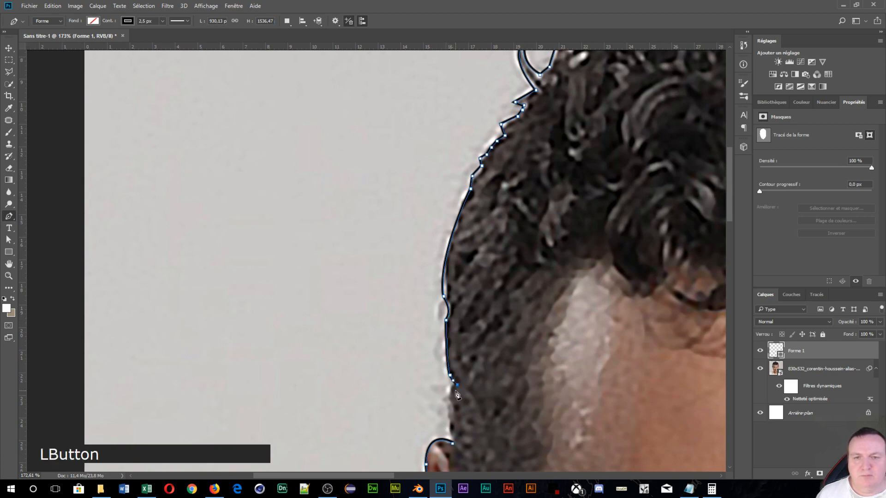
{"action": "left_click", "coordinate": [453, 444]}
{"action": "key", "text": "ctrl+0"}
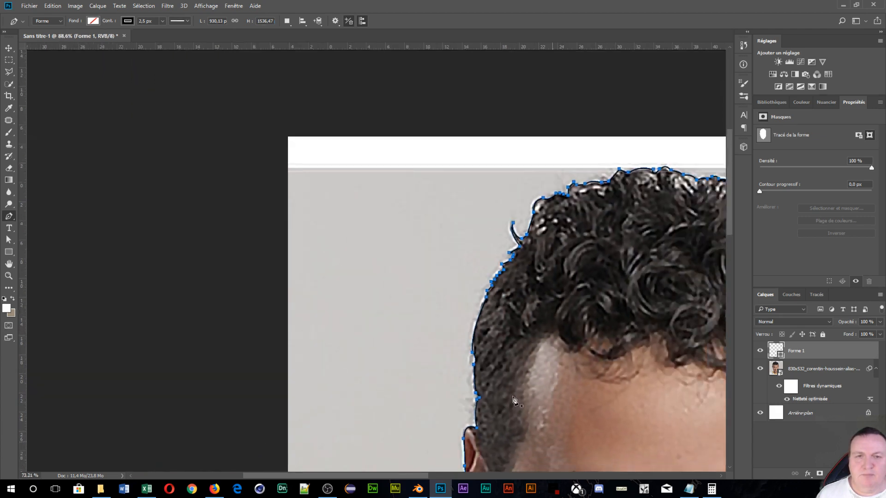
{"action": "scroll", "coordinate": [454, 282], "scroll_direction": "up", "scroll_amount": 2}
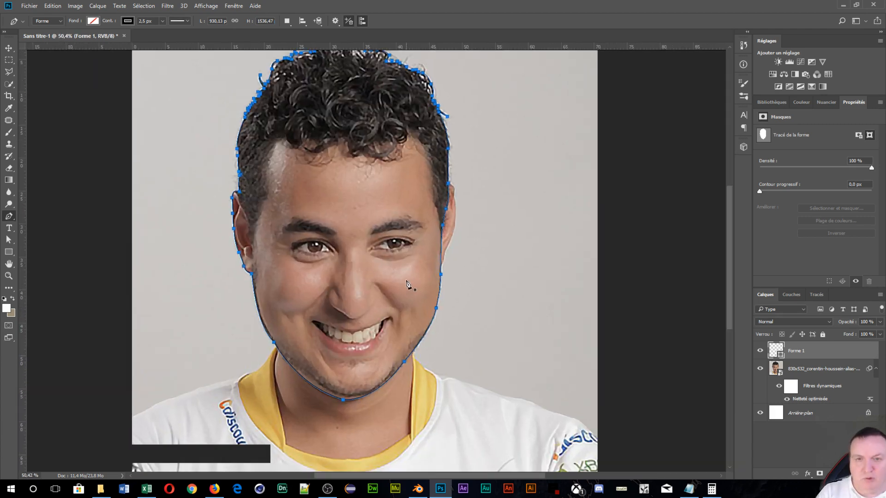
{"action": "key", "text": "Return"}
Step: Start a separate outline at the top of the ear on the image's right and trace its upper outer edge, ending without an outgoing handle
{"action": "scroll", "coordinate": [399, 238], "scroll_direction": "up", "scroll_amount": 3}
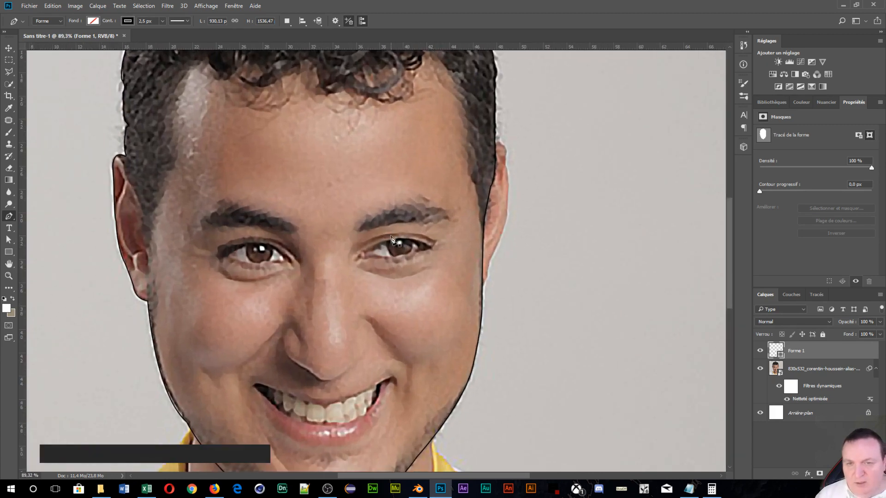
{"action": "scroll", "coordinate": [469, 291], "scroll_direction": "up", "scroll_amount": 2}
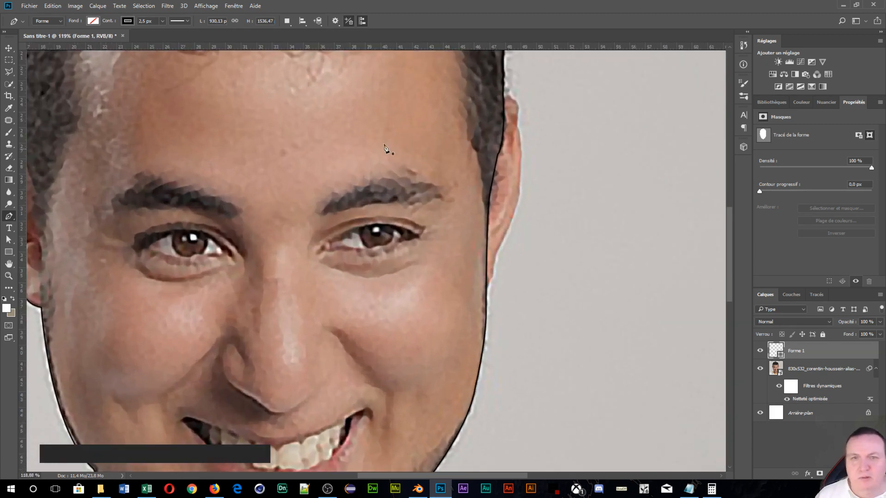
{"action": "key", "text": "space"}
{"action": "left_click_drag", "start_coordinate": [507, 120], "coordinate": [402, 273]}
{"action": "scroll", "coordinate": [392, 282], "scroll_direction": "up", "scroll_amount": 3}
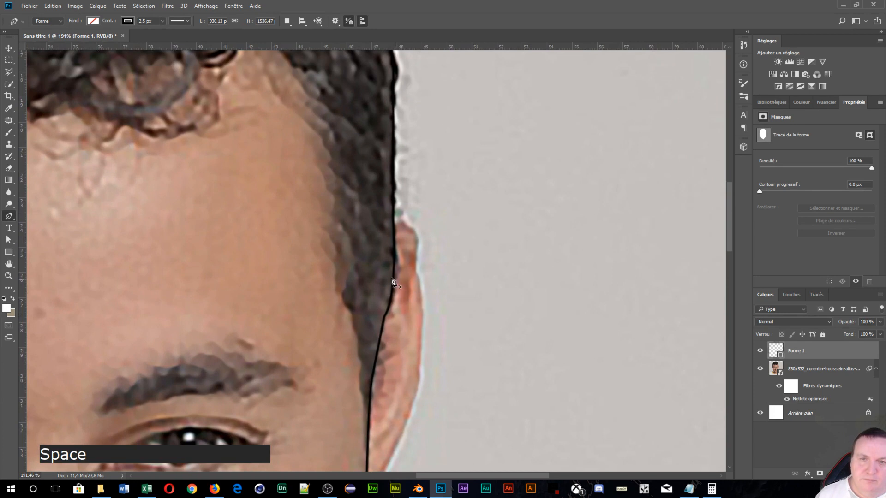
{"action": "left_click", "coordinate": [395, 224]}
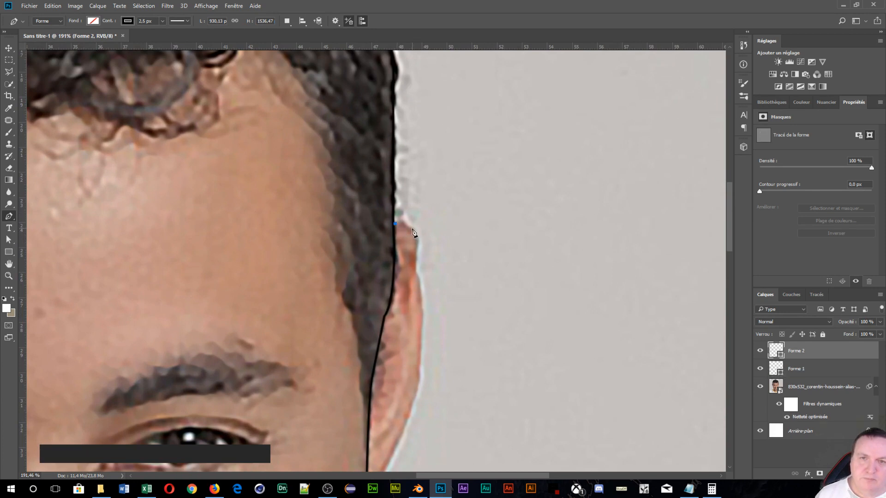
{"action": "left_click_drag", "start_coordinate": [411, 229], "coordinate": [420, 235]}
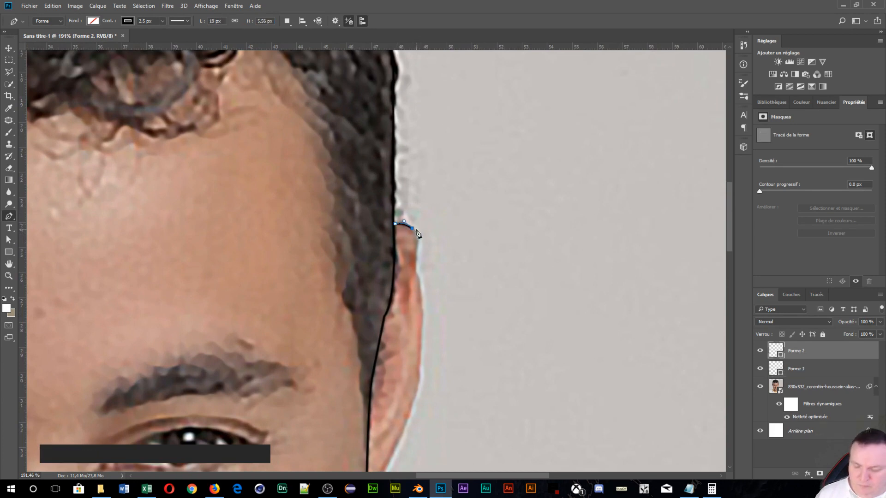
{"action": "left_click", "coordinate": [415, 268]}
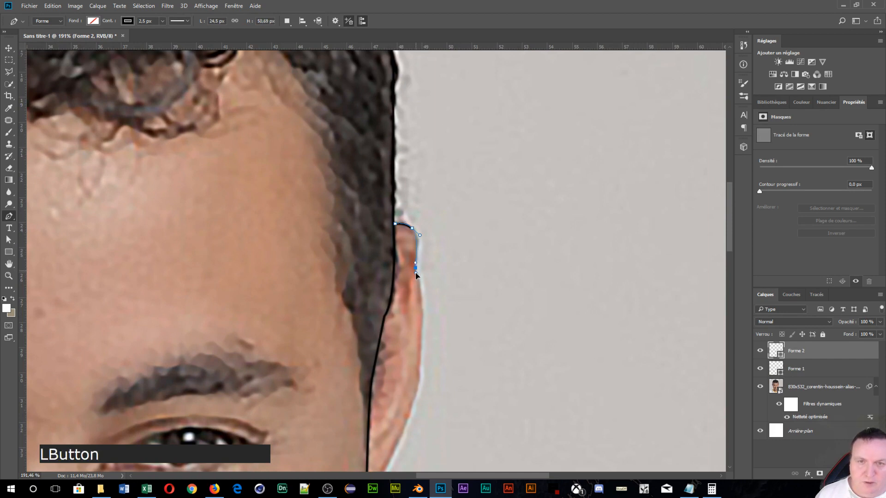
{"action": "left_click_drag", "start_coordinate": [416, 275], "coordinate": [420, 292]}
{"action": "left_click_drag", "start_coordinate": [424, 367], "coordinate": [409, 403]}
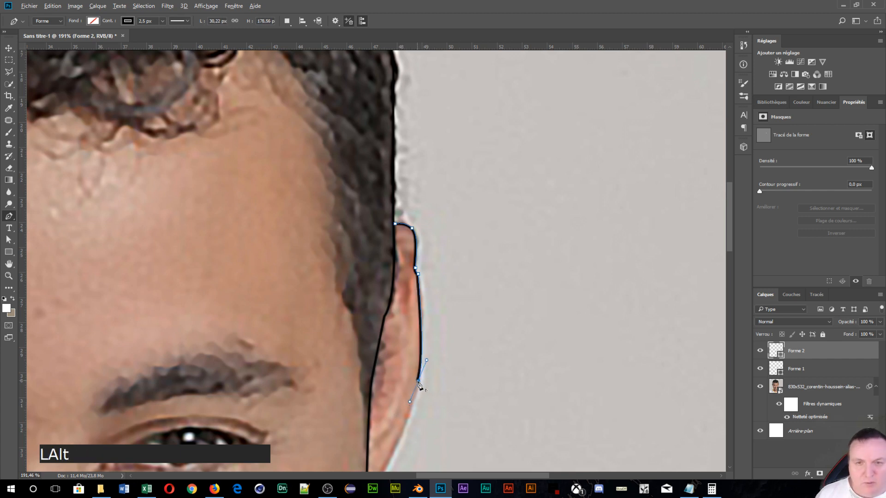
{"action": "left_click", "coordinate": [418, 381], "text": "alt"}
Step: Trace the lower edge of the ear on the image's right down to the face contour and finish the path
{"action": "key", "text": "space"}
{"action": "left_click_drag", "start_coordinate": [420, 398], "coordinate": [499, 241]}
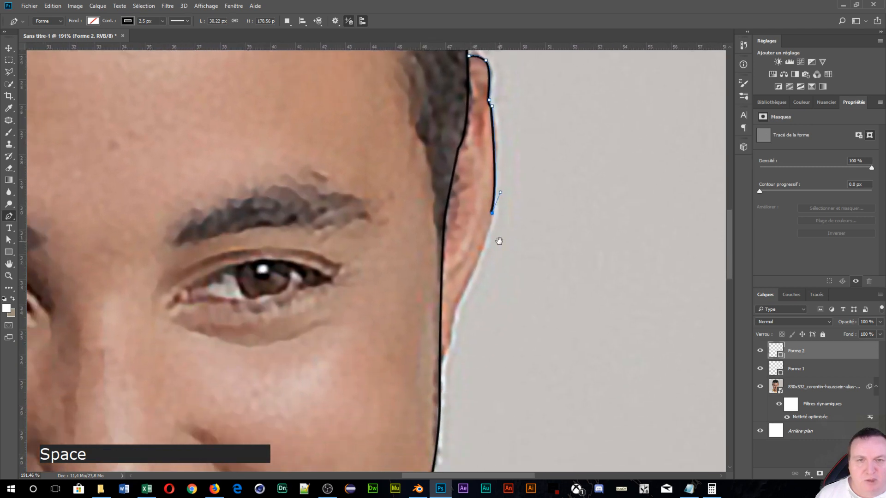
{"action": "left_click", "coordinate": [457, 304]}
{"action": "left_click_drag", "start_coordinate": [452, 307], "coordinate": [442, 311]}
{"action": "left_click", "coordinate": [457, 304], "text": "alt"}
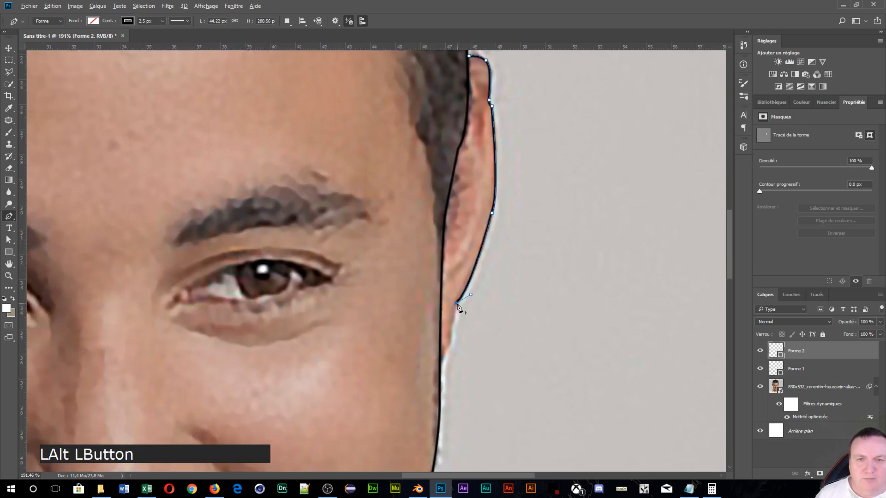
{"action": "left_click", "coordinate": [449, 335]}
{"action": "left_click", "coordinate": [443, 359]}
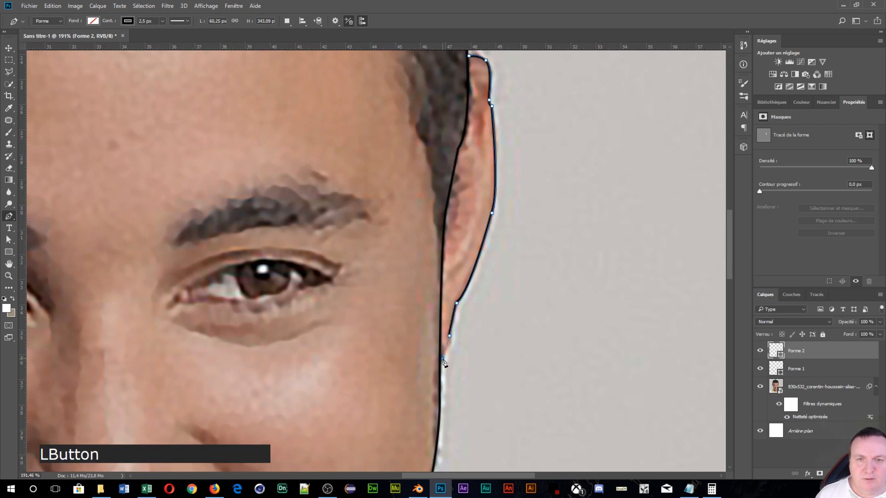
{"action": "left_click_drag", "start_coordinate": [436, 363], "coordinate": [435, 365]}
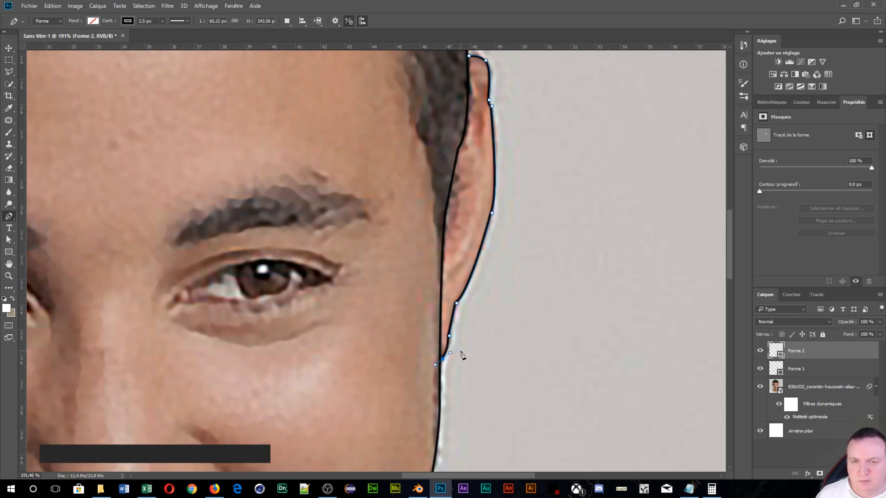
{"action": "left_click", "coordinate": [443, 359], "text": "alt"}
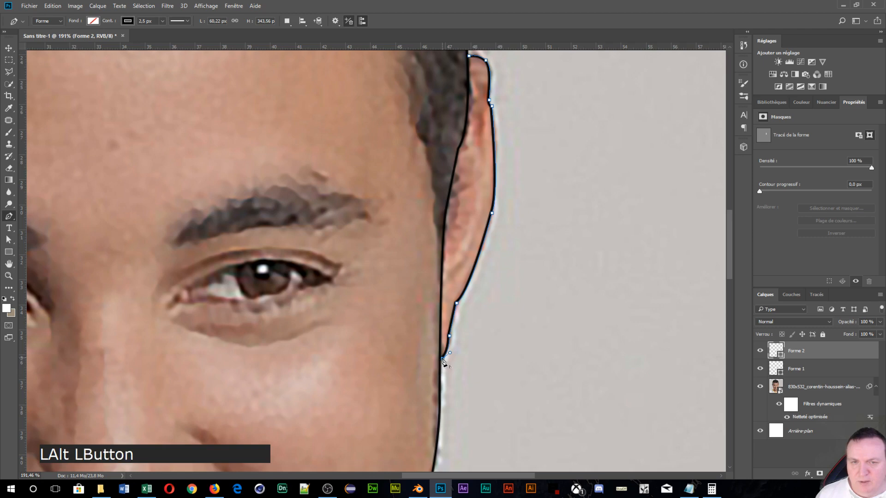
{"action": "key", "text": "Return"}
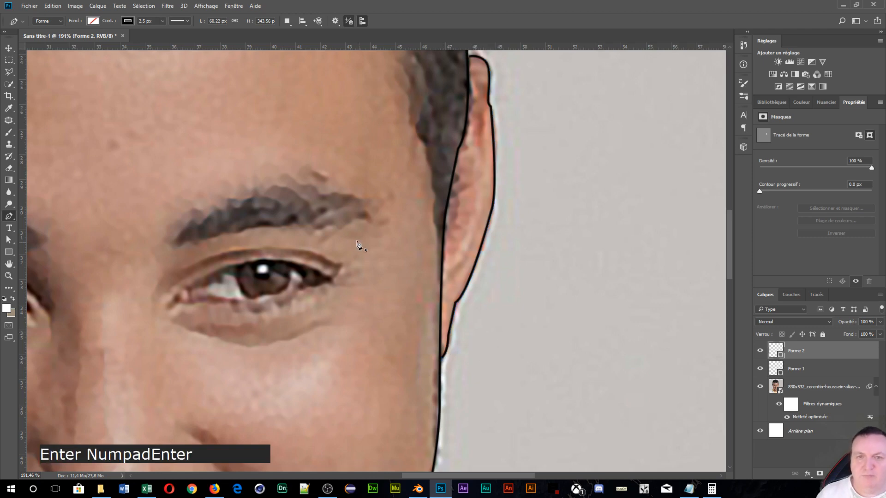
Step: Draw a closed three-point shape around the dark upper hollow inside the ear on the image's left
{"action": "left_click_drag", "start_coordinate": [372, 183], "coordinate": [610, 434]}
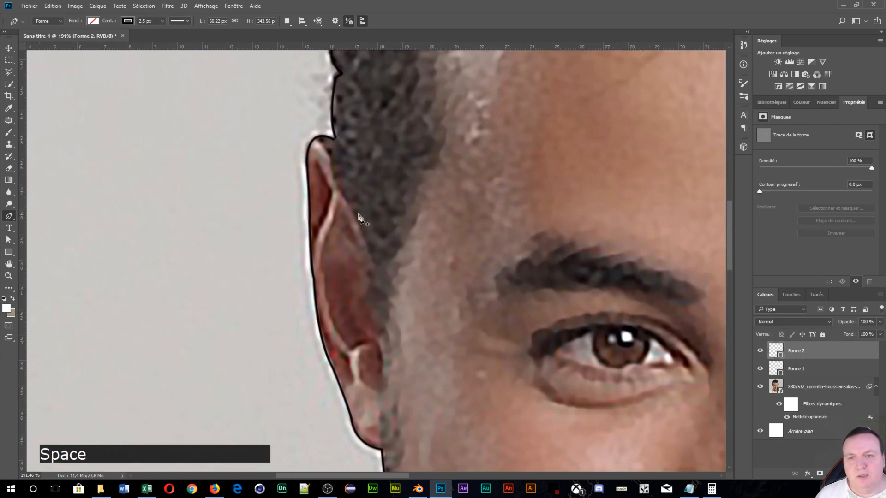
{"action": "left_click_drag", "start_coordinate": [348, 197], "coordinate": [383, 266]}
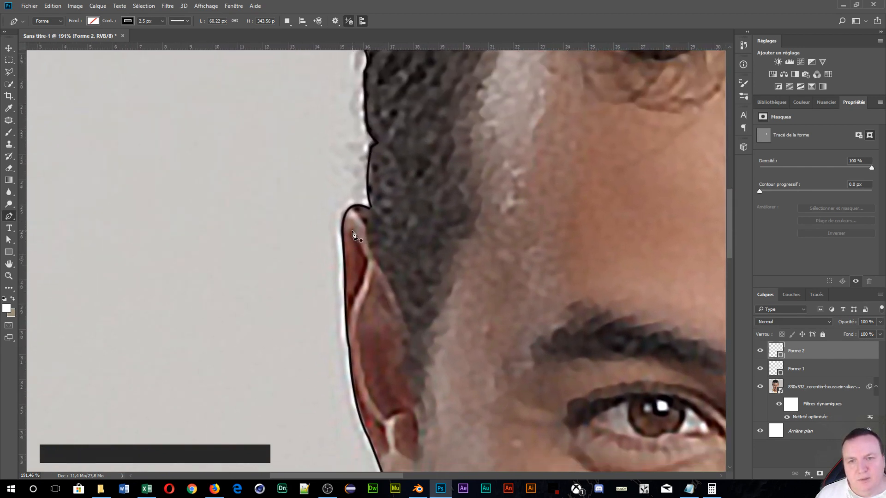
{"action": "left_click", "coordinate": [351, 230]}
{"action": "left_click", "coordinate": [367, 260]}
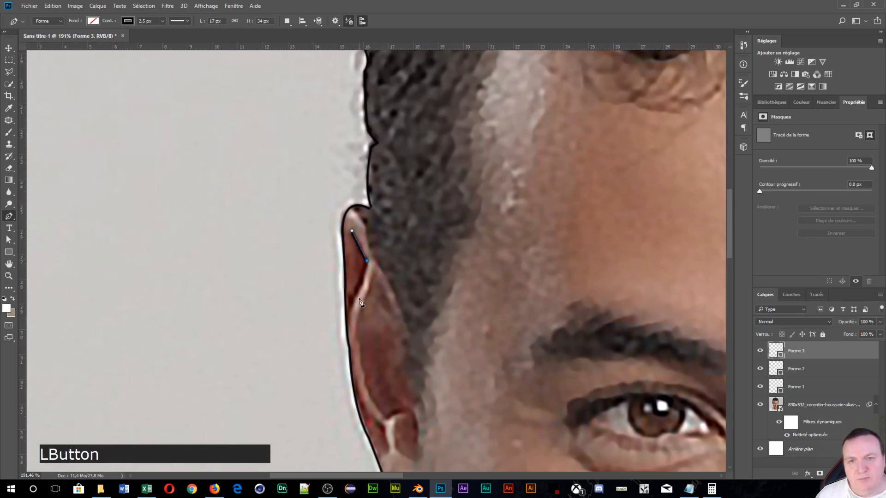
{"action": "left_click", "coordinate": [347, 323]}
{"action": "left_click", "coordinate": [352, 233]}
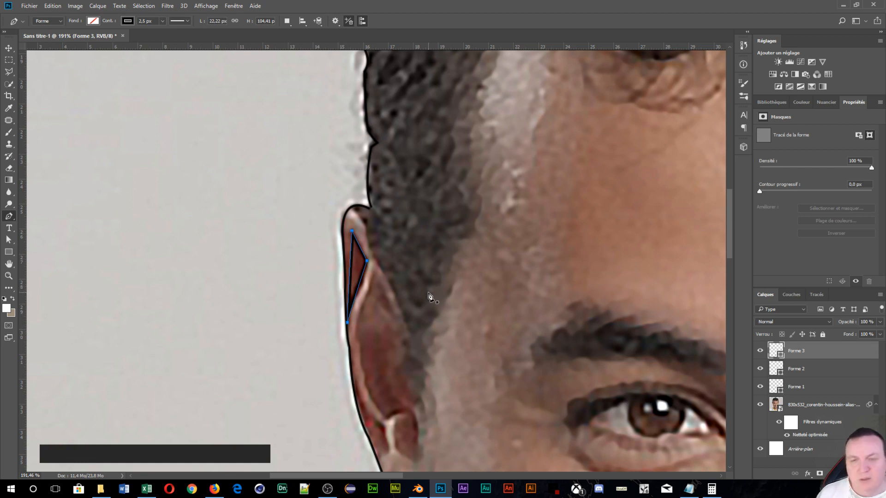
Step: Finish the upper hollow's path and start a path inside the same ear, tracing the large hollow's notched, curved inner edge down, ending without an outgoing handle
{"action": "key", "text": "Return"}
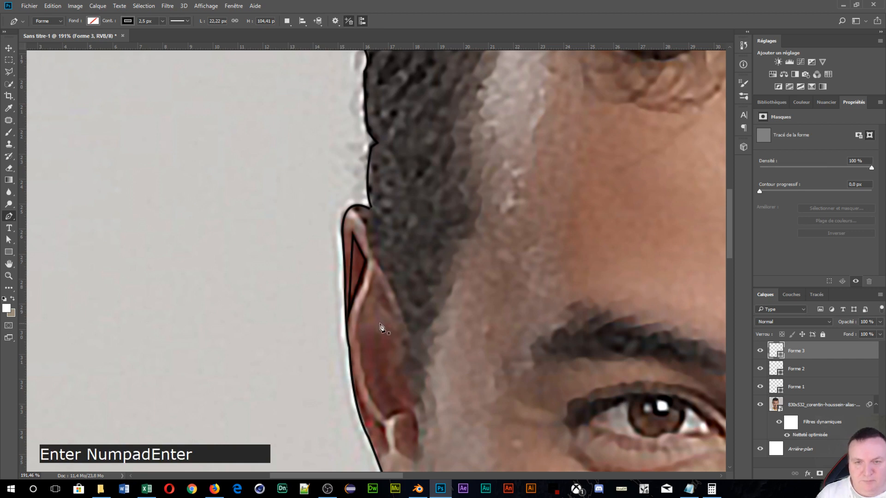
{"action": "left_click", "coordinate": [374, 275]}
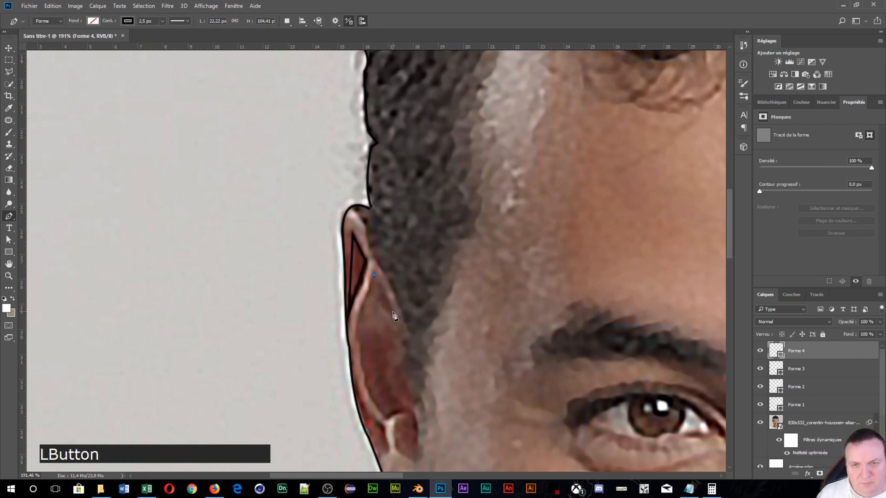
{"action": "left_click", "coordinate": [395, 316]}
{"action": "left_click", "coordinate": [379, 304]}
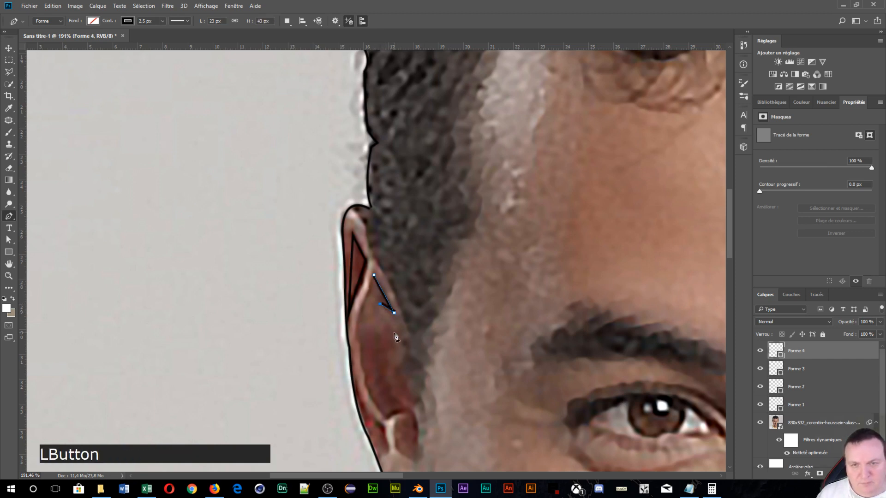
{"action": "left_click", "coordinate": [394, 332]}
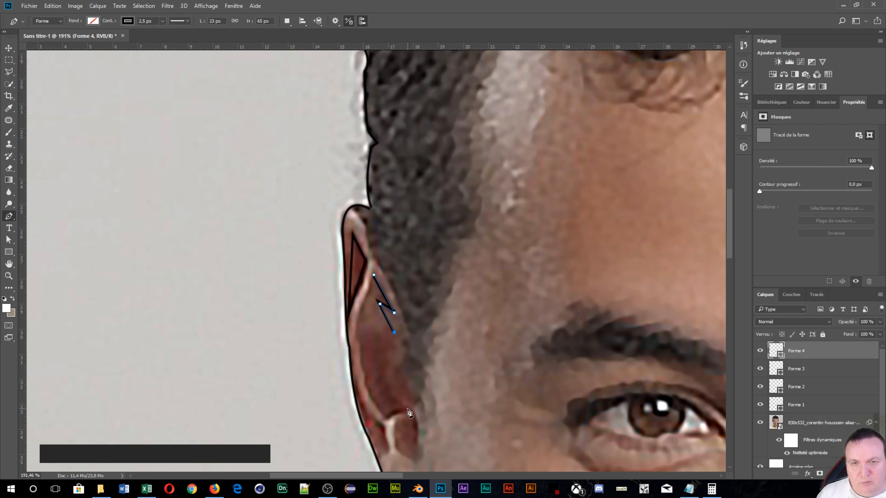
{"action": "left_click_drag", "start_coordinate": [407, 408], "coordinate": [428, 420]}
{"action": "key", "text": "ctrl"}
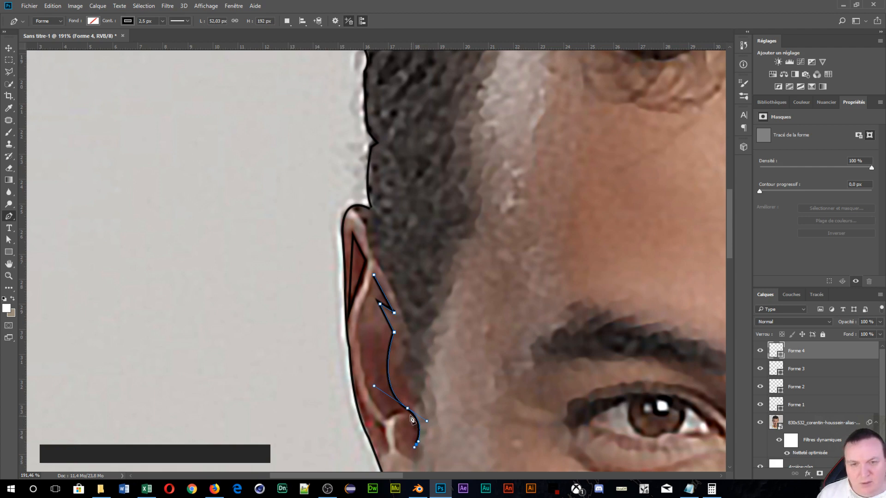
{"action": "key", "text": "alt"}
{"action": "left_click", "coordinate": [417, 446], "text": "alt"}
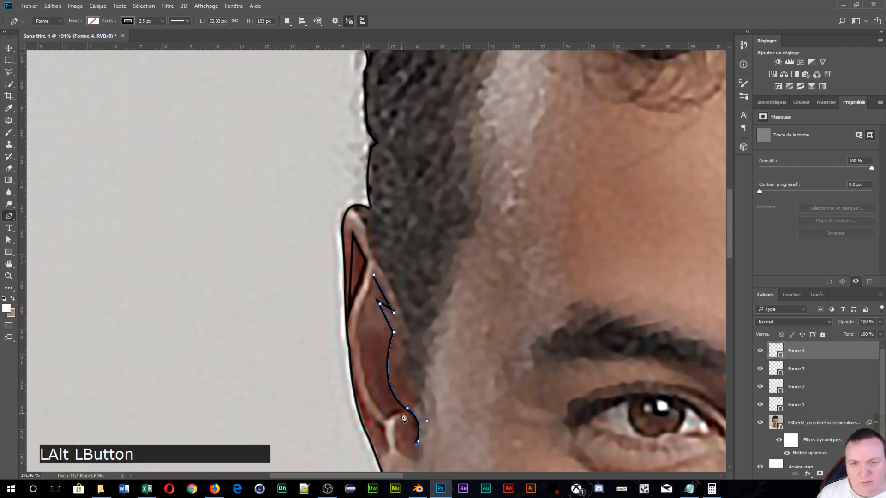
Step: Trace back over the lower fold and up the large hollow's outer edge to the starting point, closing and finishing the path
{"action": "left_click_drag", "start_coordinate": [403, 417], "coordinate": [389, 416]}
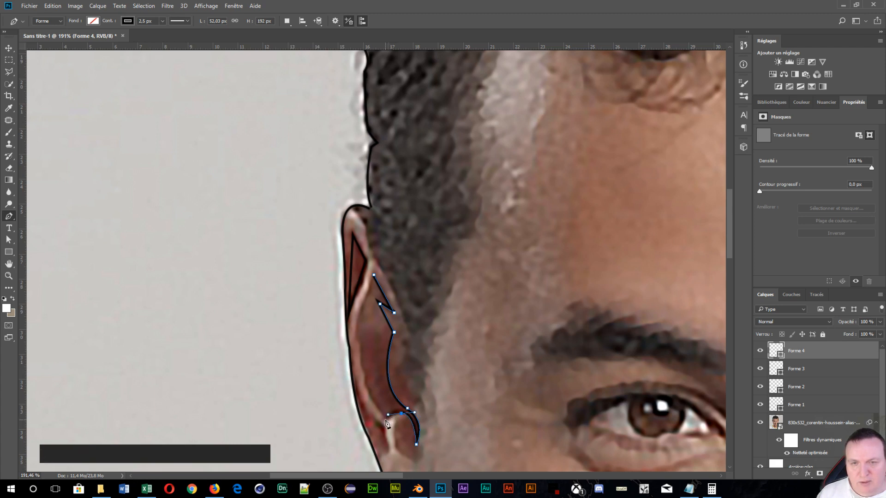
{"action": "left_click", "coordinate": [386, 422]}
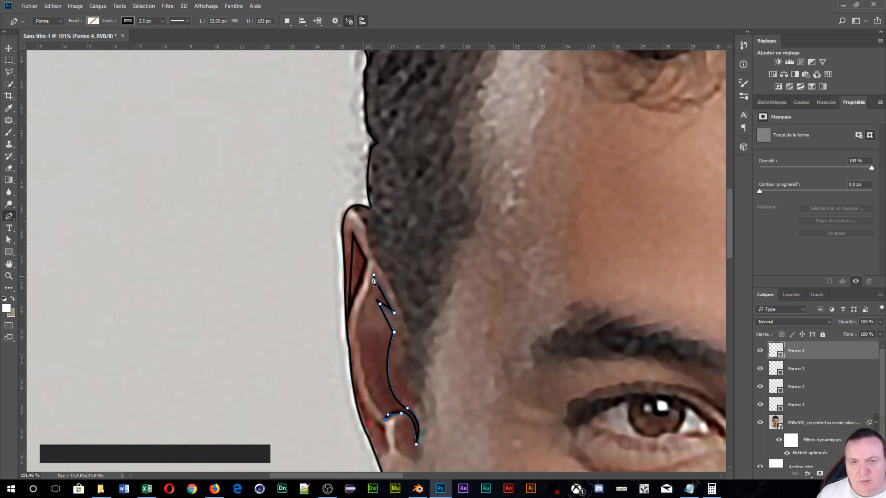
{"action": "left_click_drag", "start_coordinate": [374, 277], "coordinate": [407, 198]}
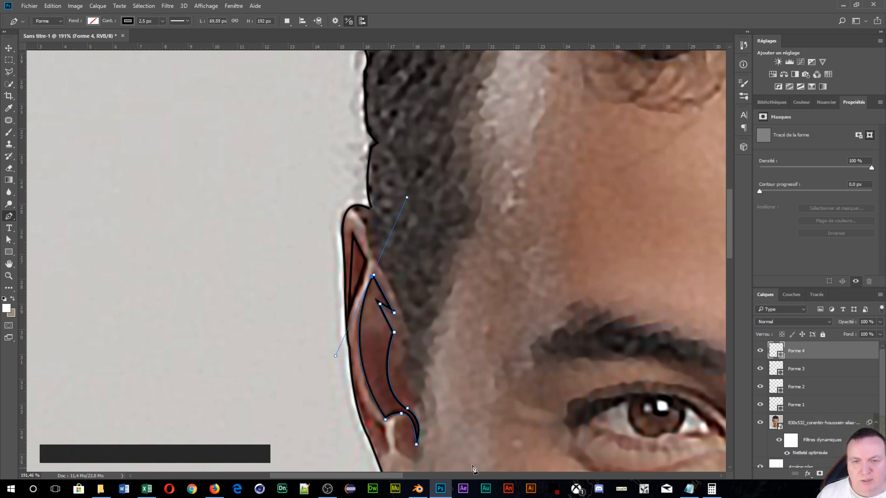
{"action": "scroll", "coordinate": [432, 452], "scroll_direction": "up", "scroll_amount": 3}
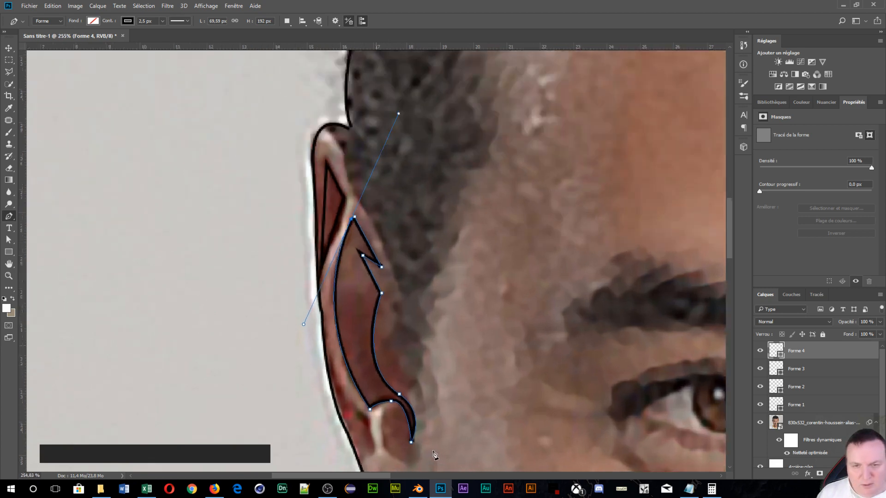
{"action": "key", "text": "Return"}
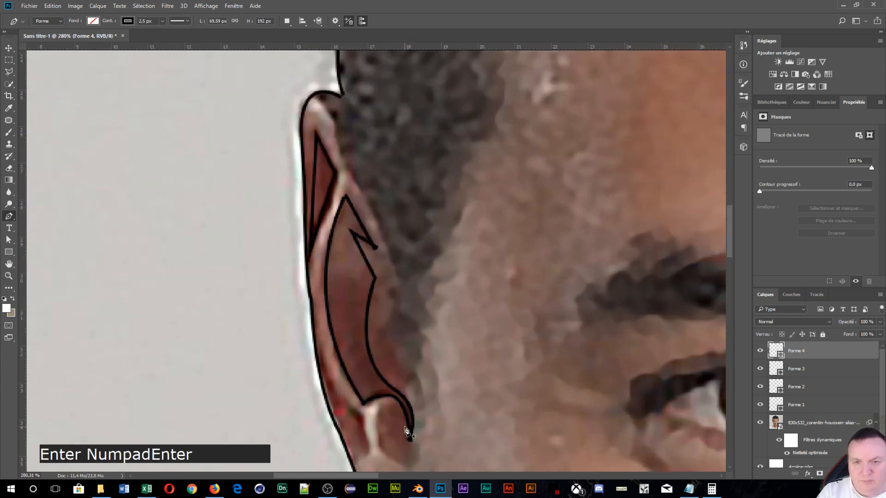
Step: Draw a straight-sided outline around the small dark area just below the large hollow in the ear and finish the path
{"action": "left_click", "coordinate": [396, 401]}
{"action": "left_click", "coordinate": [378, 401]}
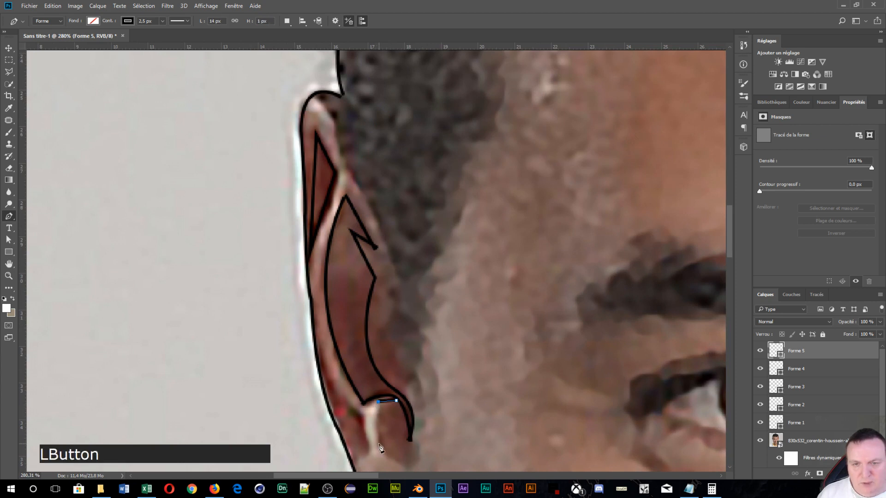
{"action": "left_click", "coordinate": [379, 448]}
{"action": "scroll", "coordinate": [443, 435], "scroll_direction": "down", "scroll_amount": 1}
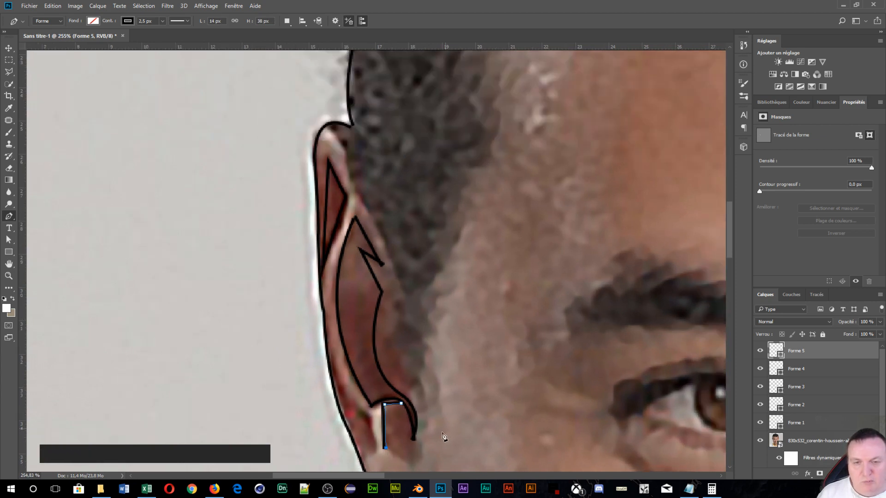
{"action": "left_click", "coordinate": [410, 465]}
{"action": "left_click", "coordinate": [420, 460]}
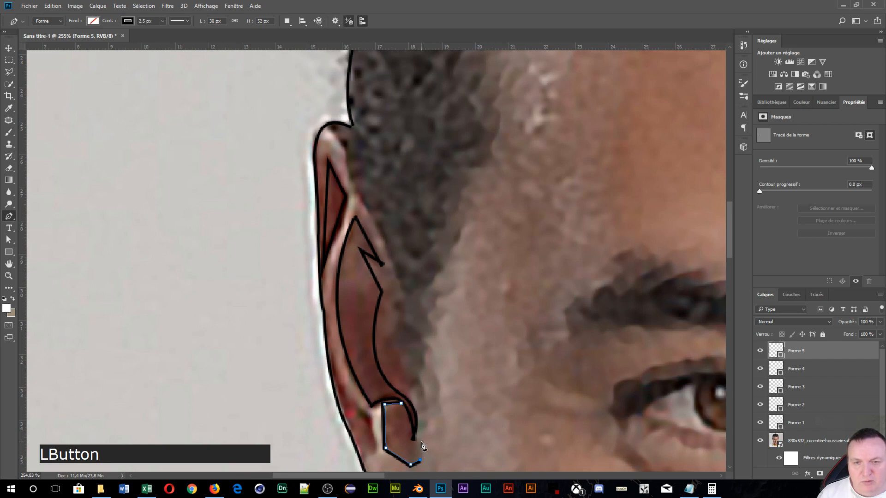
{"action": "left_click", "coordinate": [415, 440]}
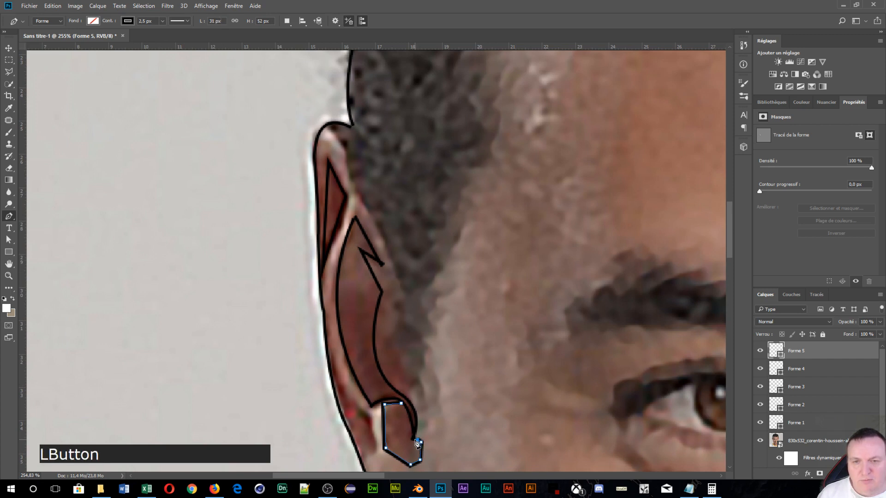
{"action": "key", "text": "Return"}
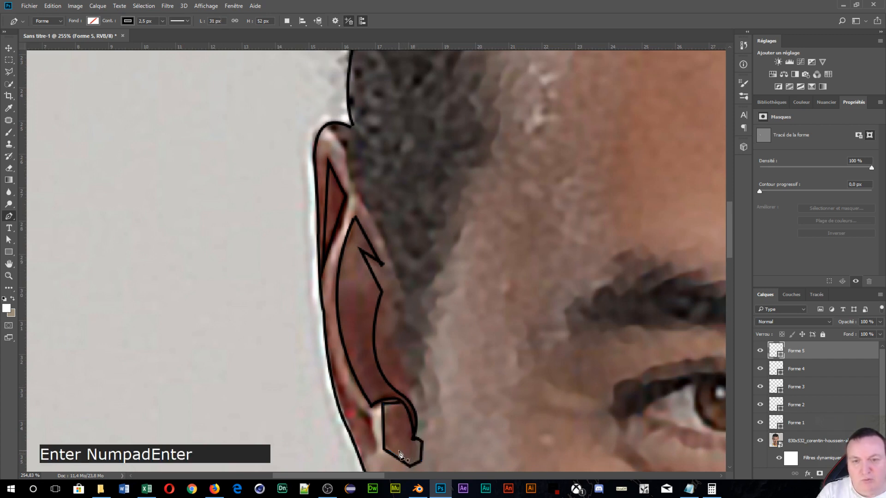
Step: Outline the dark strip along the ear's lower outer rim with a curve ending in a corner point and straight segments, and finish the path
{"action": "left_click", "coordinate": [328, 353]}
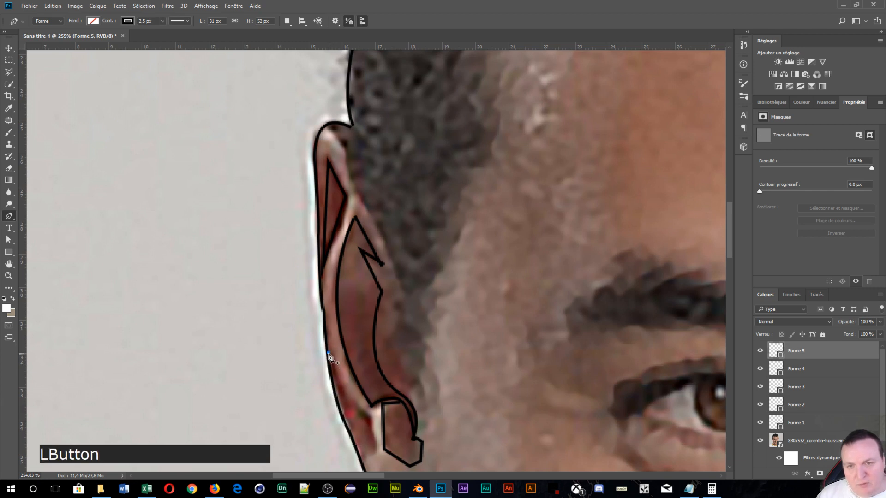
{"action": "left_click", "coordinate": [370, 416]}
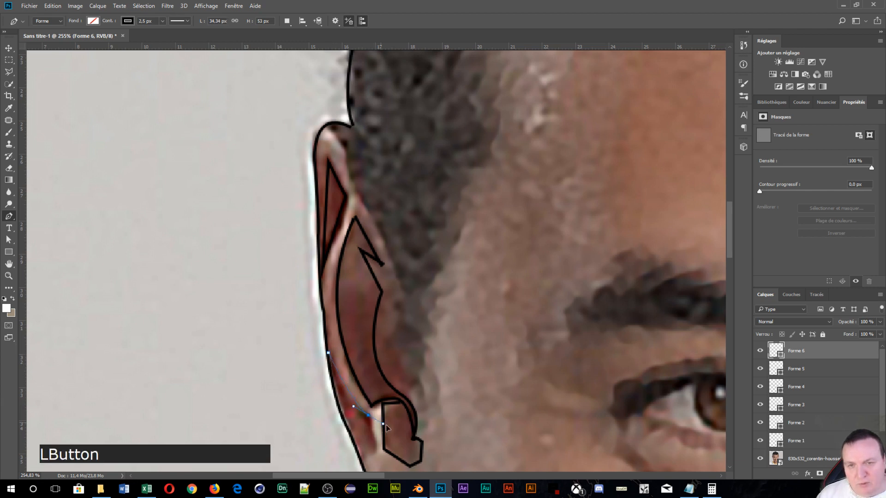
{"action": "left_click_drag", "start_coordinate": [387, 429], "coordinate": [395, 428]}
{"action": "left_click", "coordinate": [377, 450]}
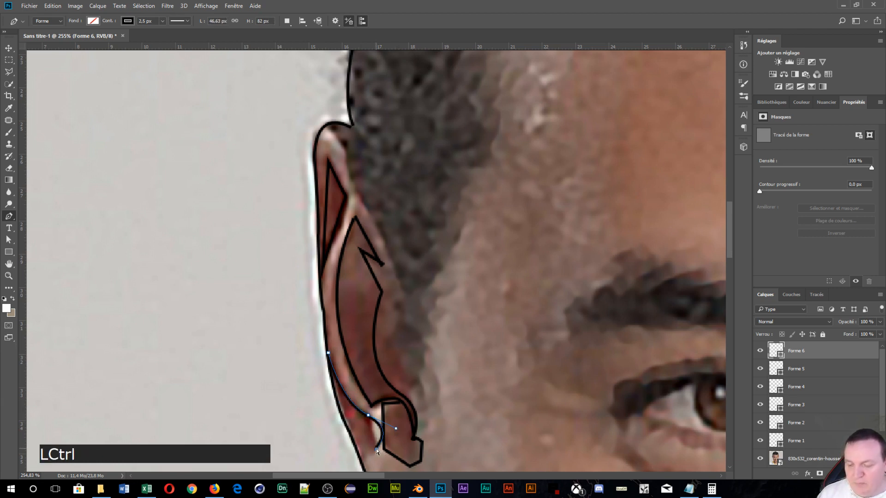
{"action": "key", "text": "ctrl+z"}
{"action": "left_click", "coordinate": [368, 416], "text": "alt"}
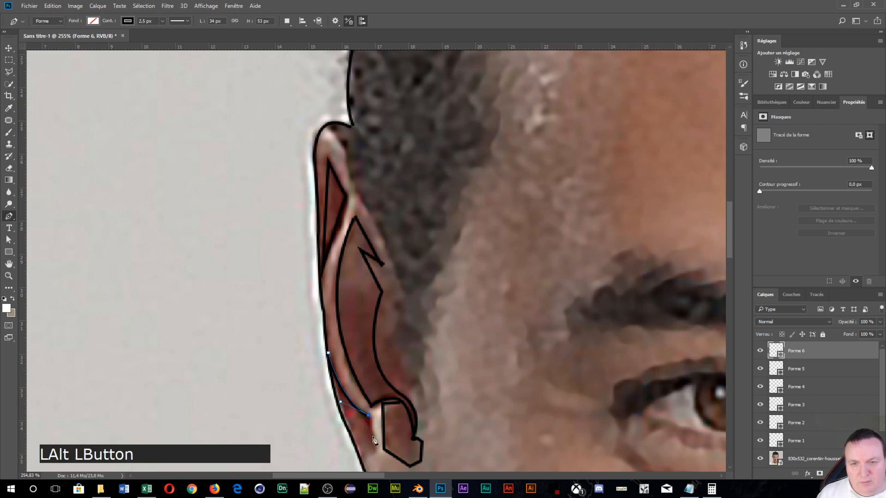
{"action": "left_click", "coordinate": [375, 450]}
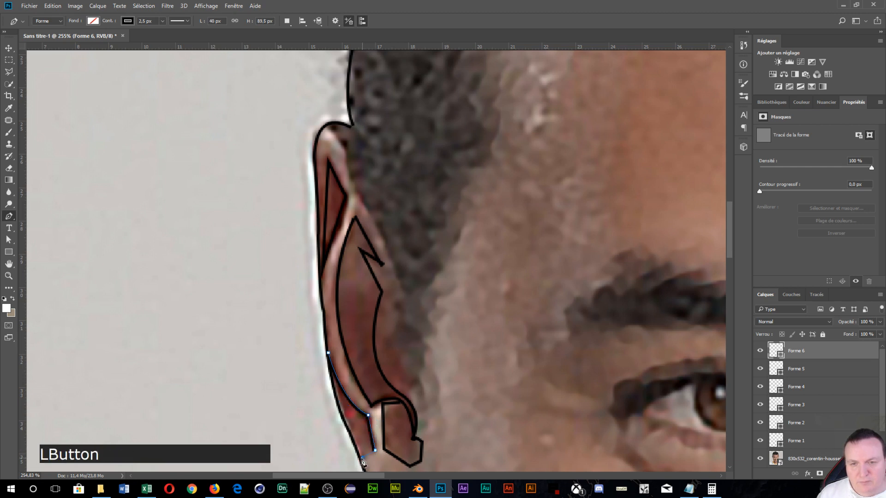
{"action": "left_click", "coordinate": [362, 458]}
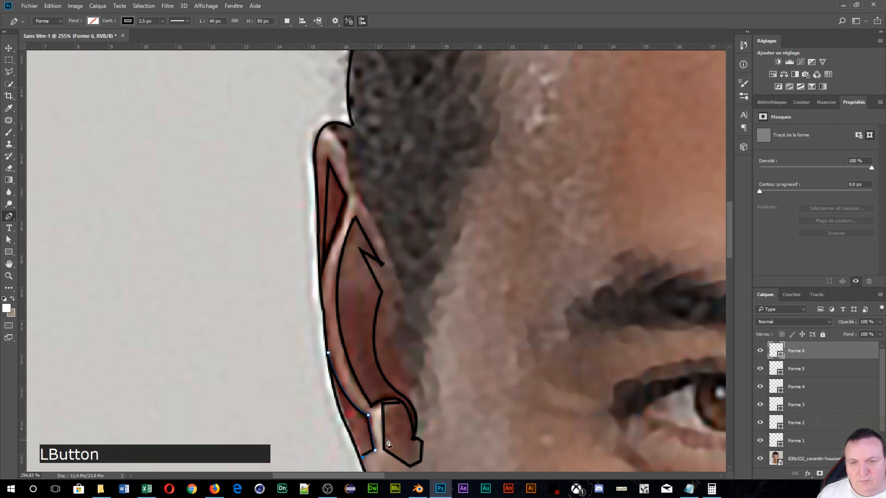
{"action": "left_click", "coordinate": [361, 460]}
{"action": "key", "text": "Return"}
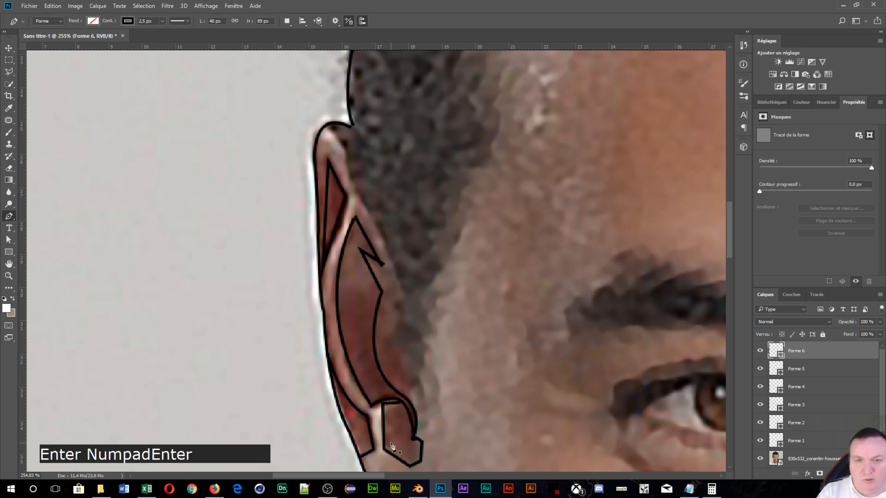
Step: Trace the upper lid of the eye on the image's left as one curve from inner to outer corner, ending without an outgoing handle
{"action": "scroll", "coordinate": [361, 461], "scroll_direction": "down", "scroll_amount": 2}
{"action": "scroll", "coordinate": [393, 449], "scroll_direction": "down", "scroll_amount": 5}
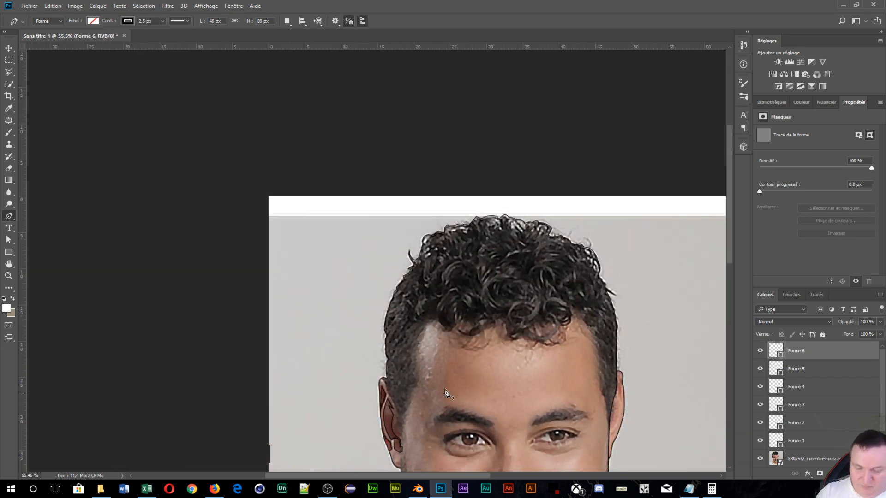
{"action": "key", "text": "space"}
{"action": "left_click_drag", "start_coordinate": [483, 392], "coordinate": [429, 212]}
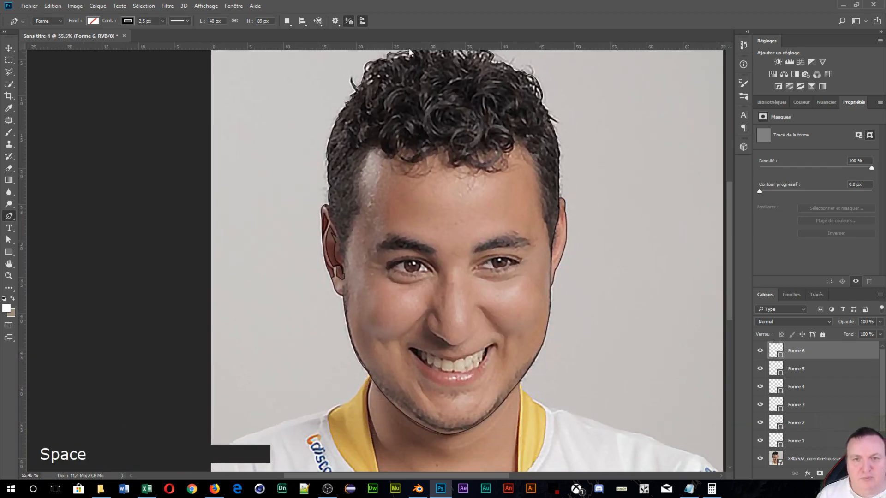
{"action": "scroll", "coordinate": [488, 284], "scroll_direction": "up", "scroll_amount": 2}
{"action": "scroll", "coordinate": [487, 282], "scroll_direction": "up", "scroll_amount": 6}
{"action": "key", "text": "space"}
{"action": "left_click_drag", "start_coordinate": [237, 272], "coordinate": [395, 314]}
{"action": "scroll", "coordinate": [395, 317], "scroll_direction": "up", "scroll_amount": 2}
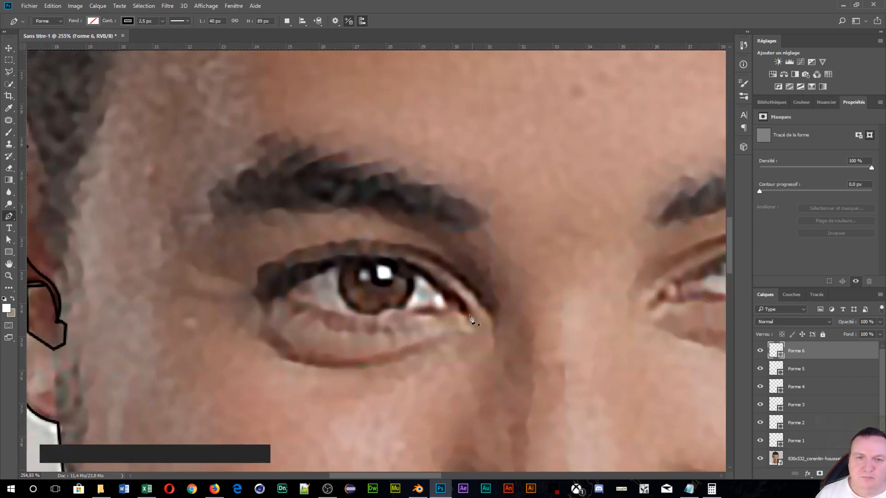
{"action": "left_click", "coordinate": [466, 312]}
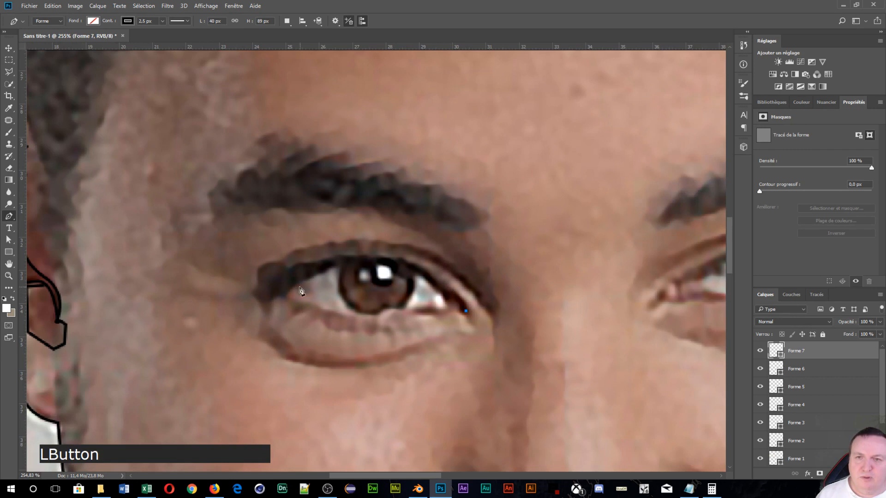
{"action": "mouse_move", "coordinate": [283, 294]}
{"action": "left_mouse_down"}
{"action": "mouse_move", "coordinate": [119, 358]}
{"action": "mouse_move", "coordinate": [169, 376]}
{"action": "left_mouse_up"}
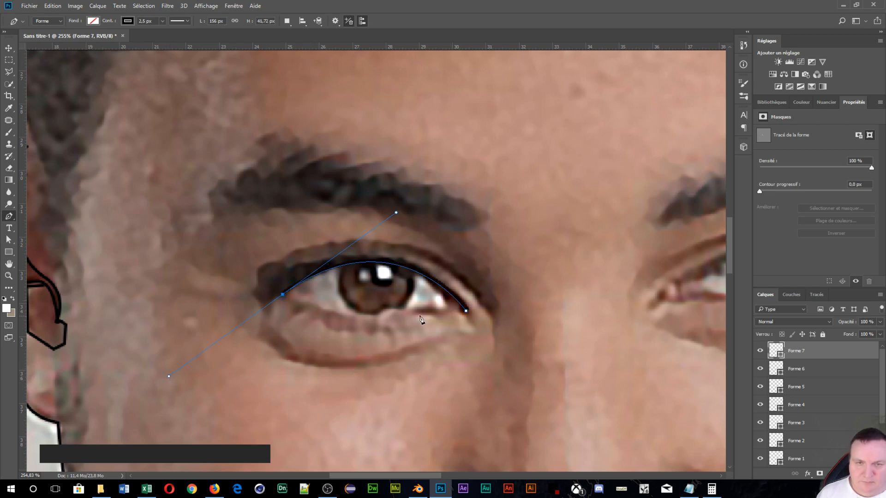
{"action": "left_click", "coordinate": [283, 294], "text": "alt"}
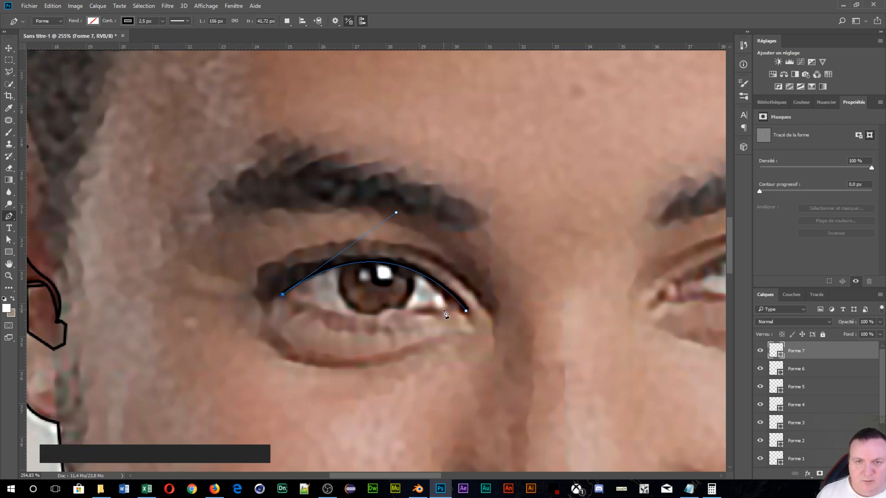
Step: Trace the eye's lower lid with a curve back toward the inner corner, remove its outgoing handle and close the outline
{"action": "left_click_drag", "start_coordinate": [444, 311], "coordinate": [541, 291]}
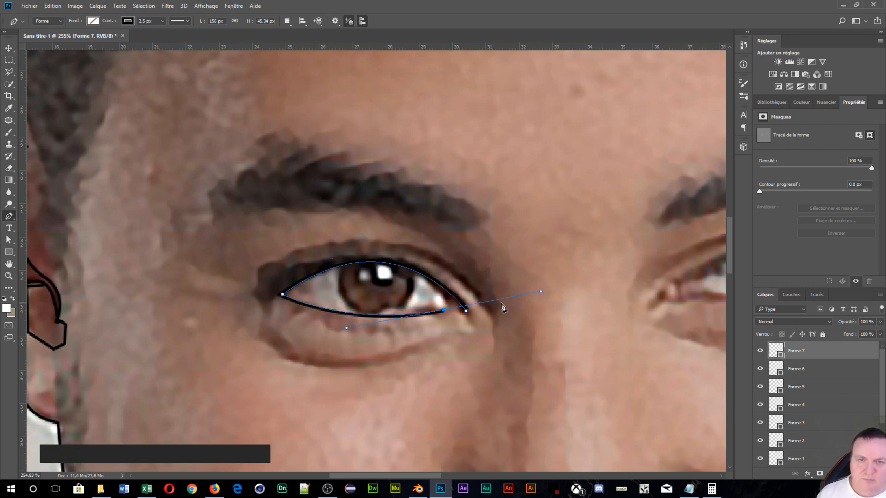
{"action": "key", "text": "alt"}
{"action": "left_click", "coordinate": [444, 312], "text": "alt"}
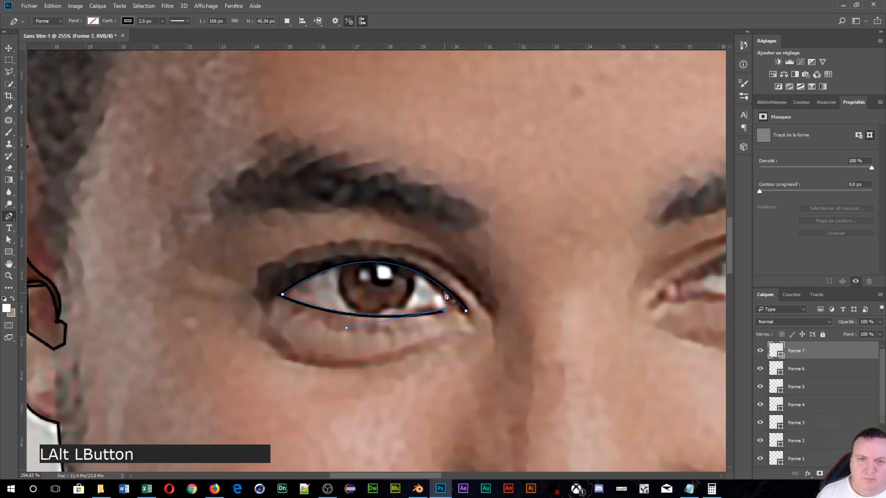
{"action": "left_click_drag", "start_coordinate": [436, 284], "coordinate": [434, 282]}
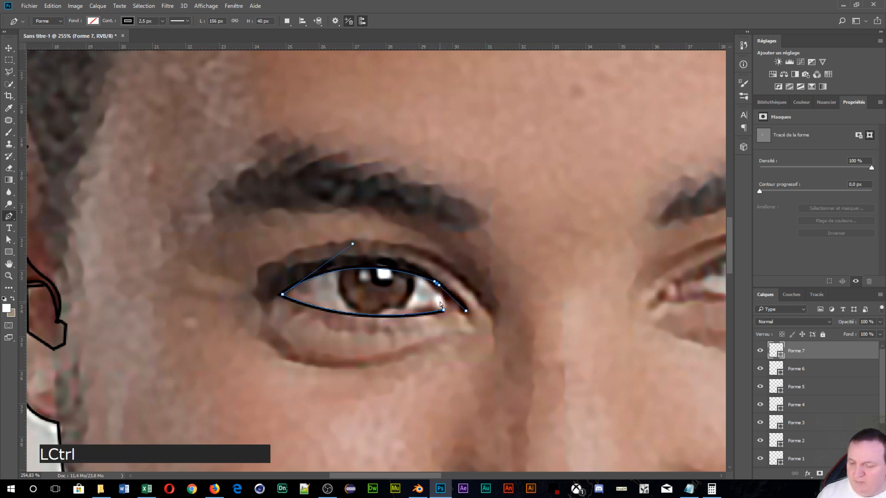
{"action": "key", "text": "ctrl+z"}
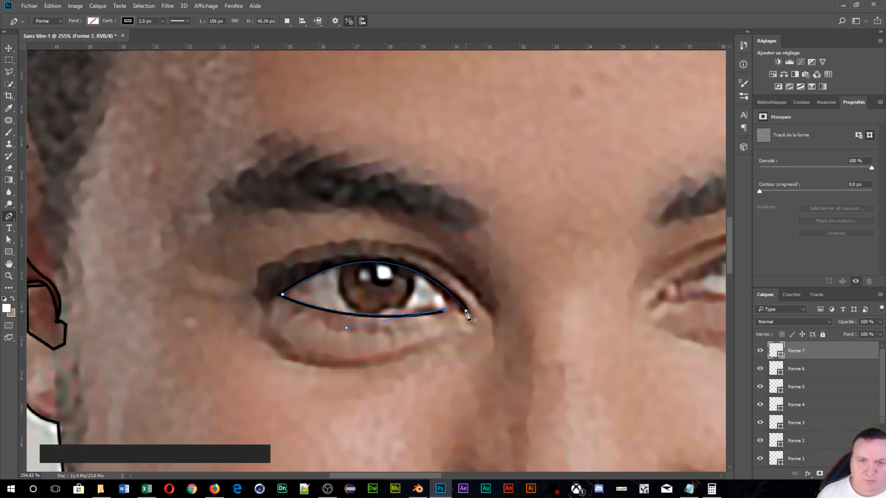
{"action": "left_click", "coordinate": [466, 313]}
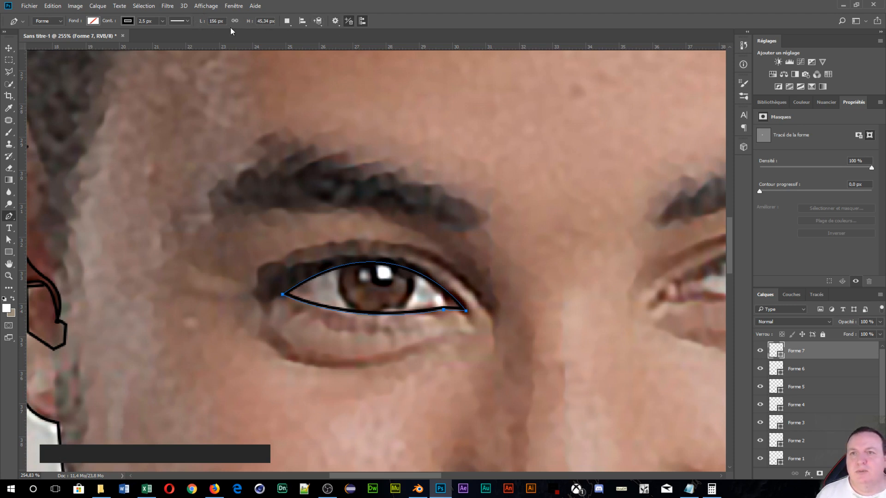
Step: Centre the stroke alignment of the eye outline on its path and finish the path
{"action": "left_click", "coordinate": [186, 20]}
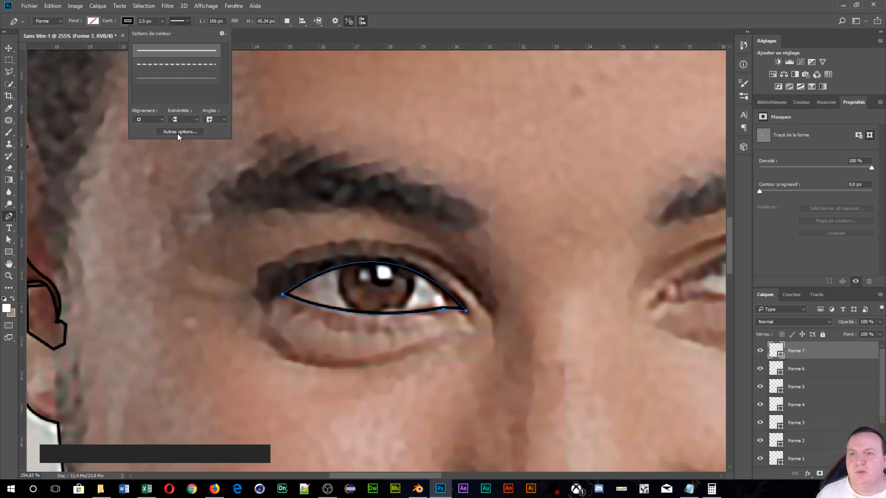
{"action": "left_click", "coordinate": [150, 119]}
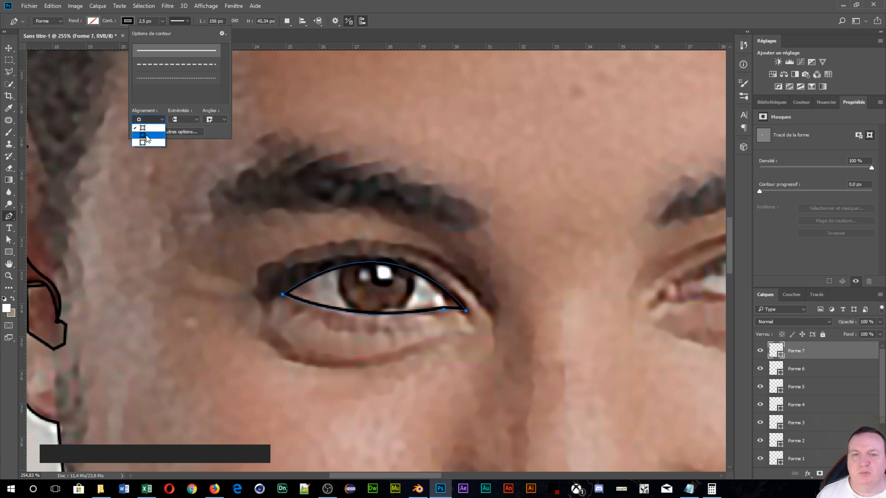
{"action": "left_click", "coordinate": [146, 136]}
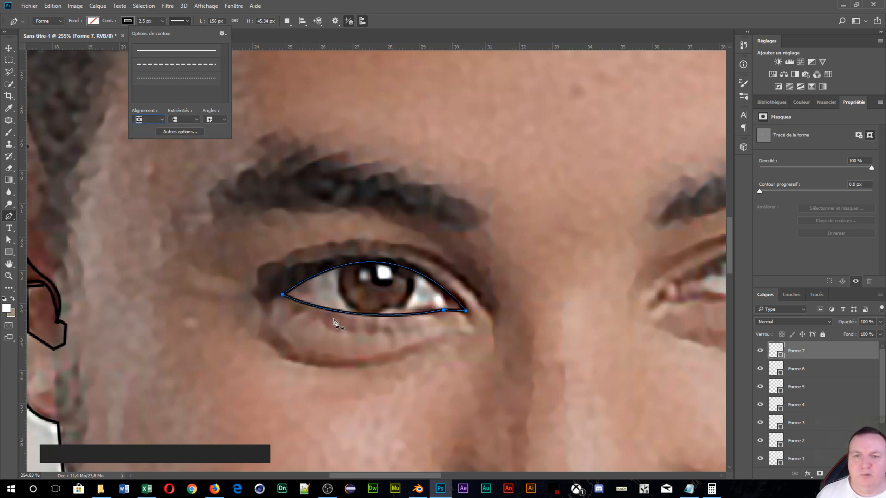
{"action": "left_click", "coordinate": [444, 24]}
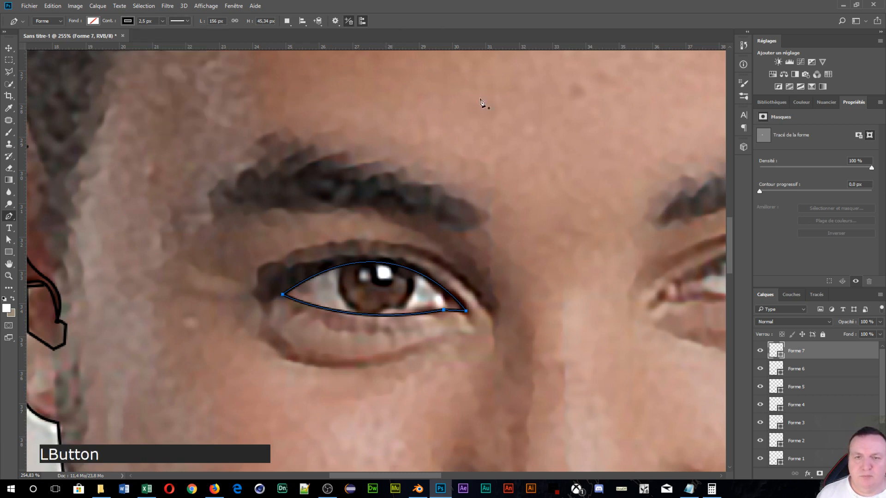
{"action": "key", "text": "KP_Enter"}
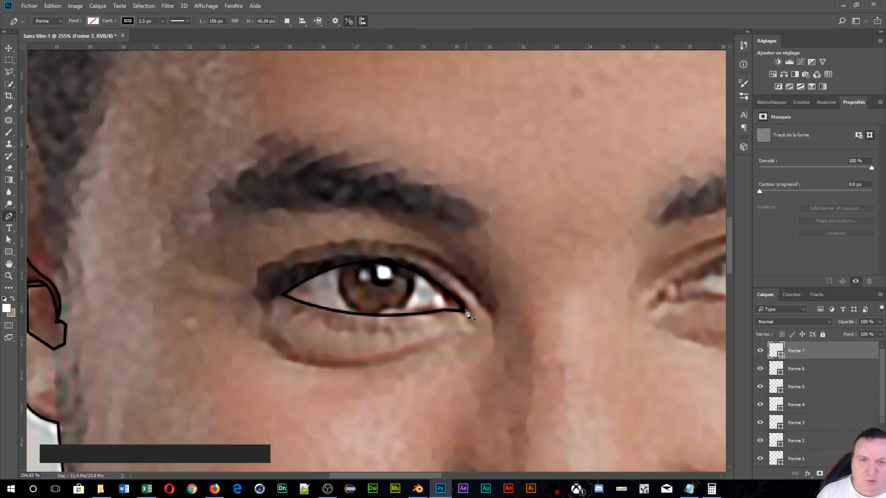
Step: Draw a short, slightly curved line about 20 px tall across the eye's inner corner, between the lids, and finish the path
{"action": "left_click", "coordinate": [437, 286]}
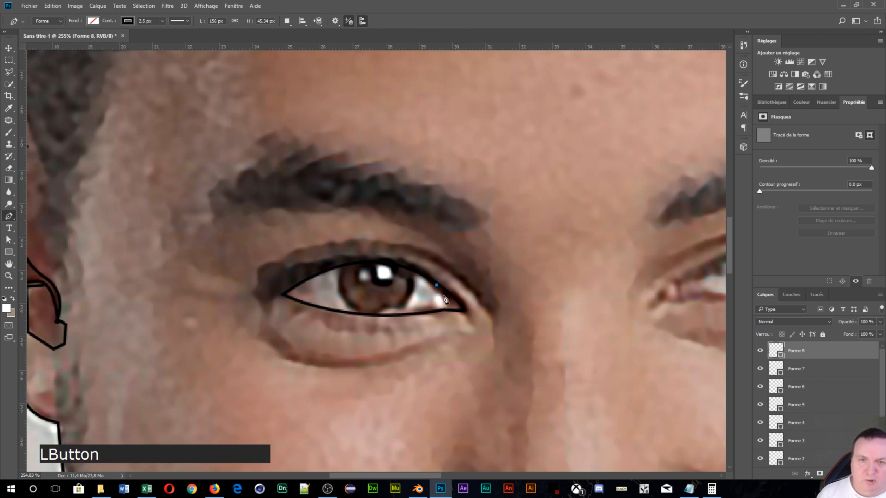
{"action": "left_click", "coordinate": [446, 309]}
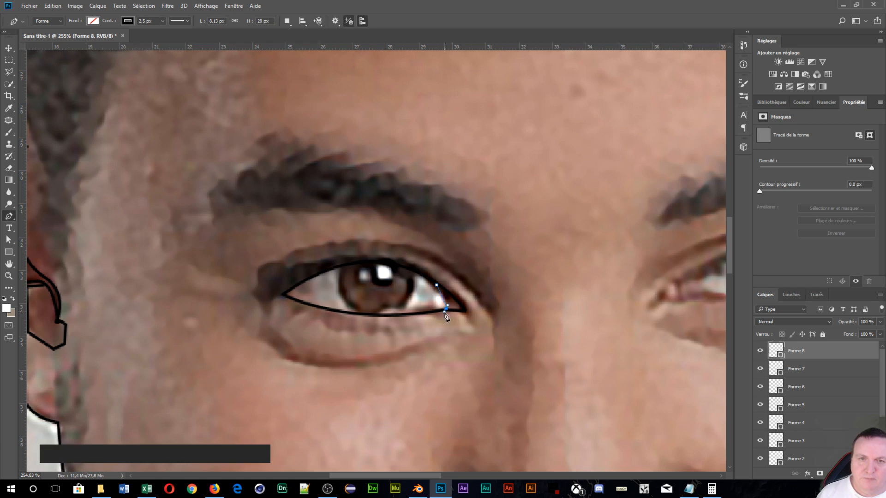
{"action": "key", "text": "Return"}
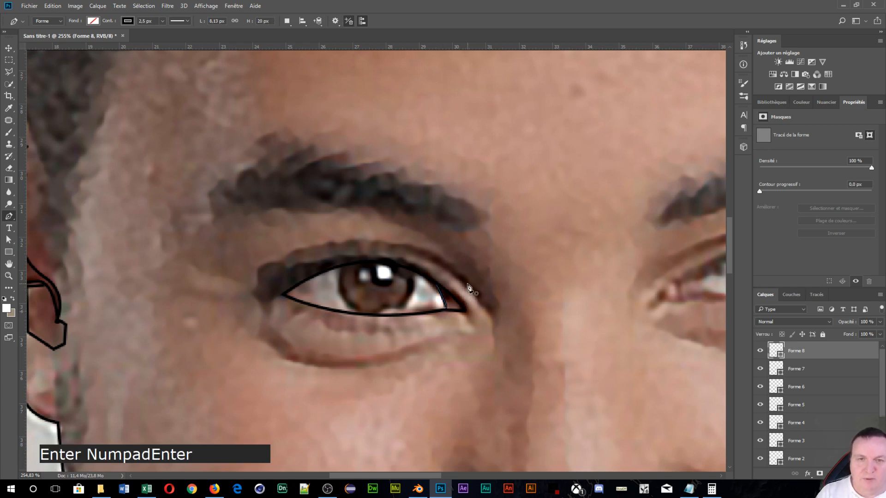
Step: Trace the crease above the upper lid as one curve about 184 px wide from inner to outer side, and finish the path
{"action": "left_click", "coordinate": [485, 310]}
{"action": "left_click_drag", "start_coordinate": [270, 262], "coordinate": [105, 323]}
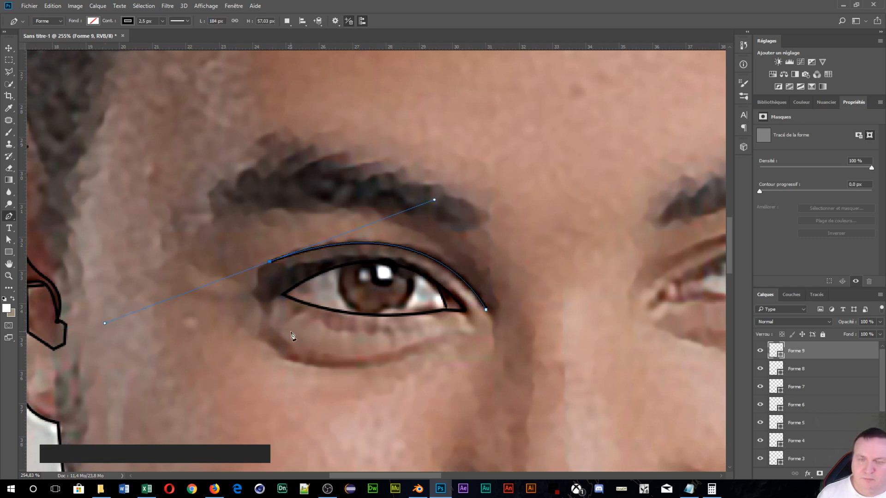
{"action": "key", "text": "Return"}
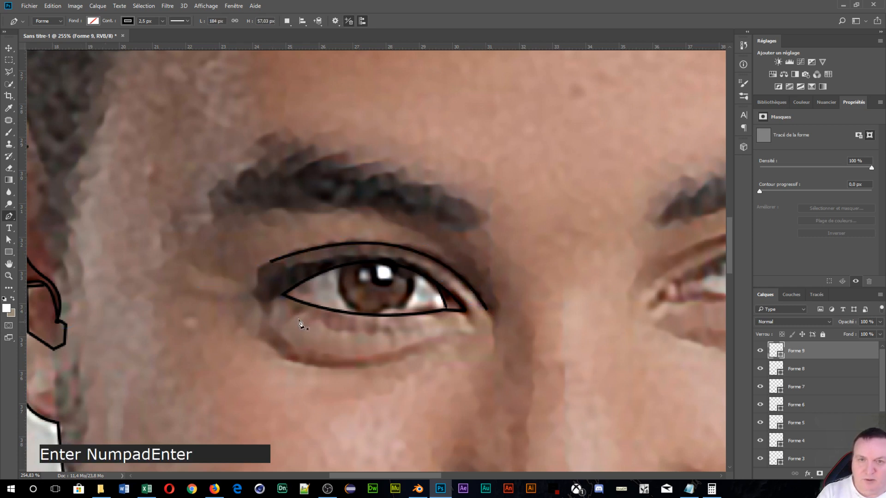
Step: Outline the dark lash band with a curve from the inner corner to a sharp outer corner plus a short straight segment, and finish the path
{"action": "left_click", "coordinate": [466, 311]}
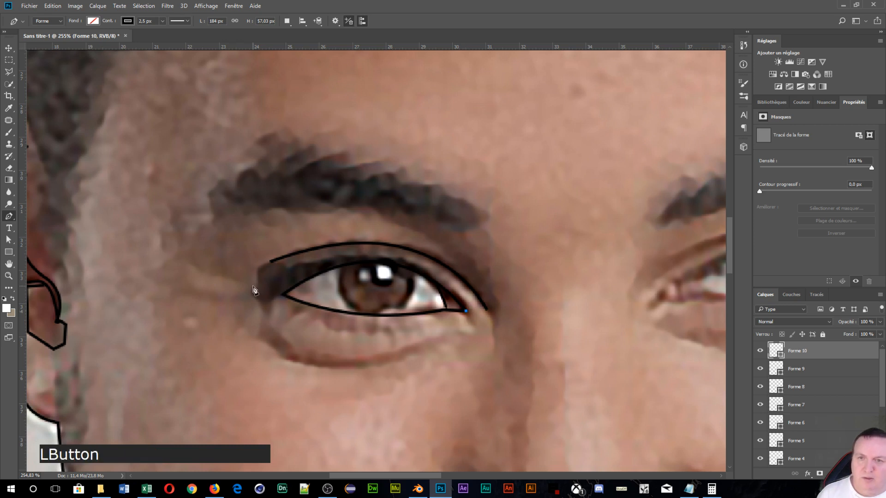
{"action": "left_click_drag", "start_coordinate": [257, 285], "coordinate": [100, 361]}
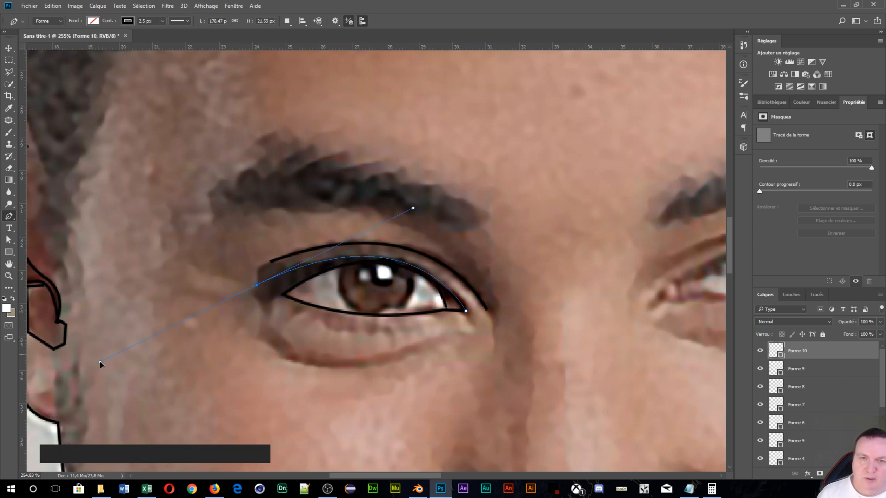
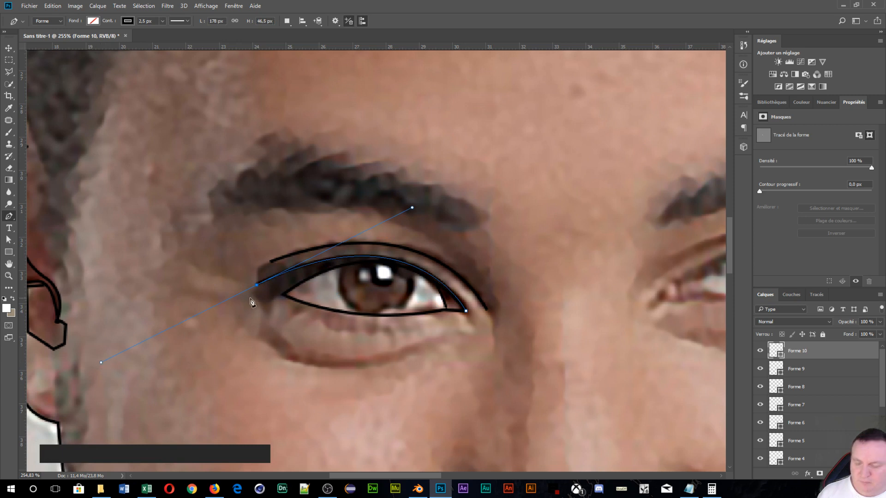
{"action": "key", "text": "alt"}
{"action": "left_click", "coordinate": [257, 286], "text": "alt"}
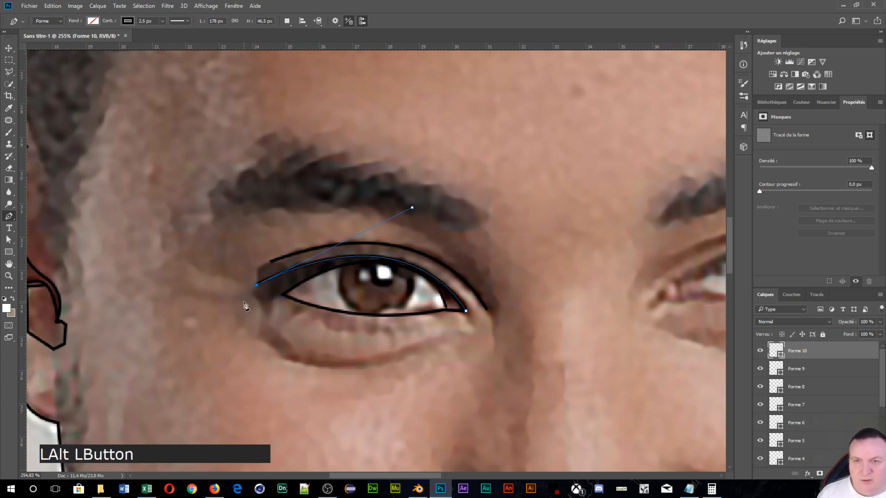
{"action": "left_click", "coordinate": [263, 304]}
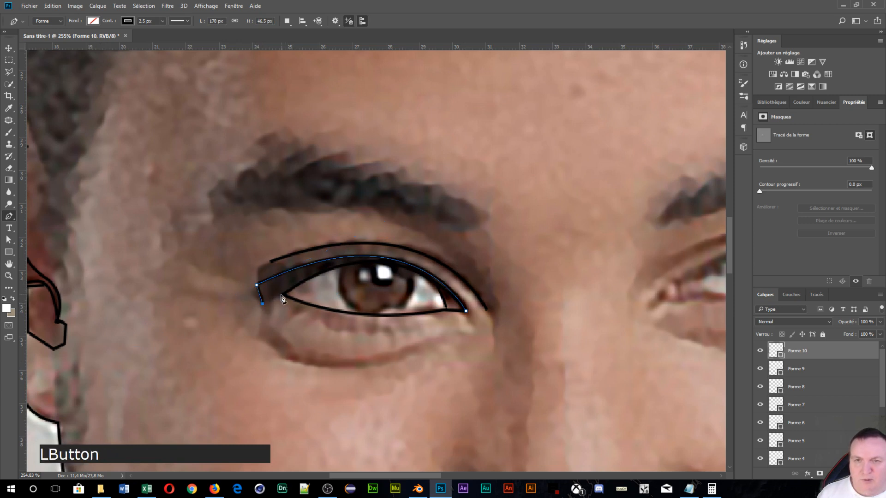
{"action": "key", "text": "Return"}
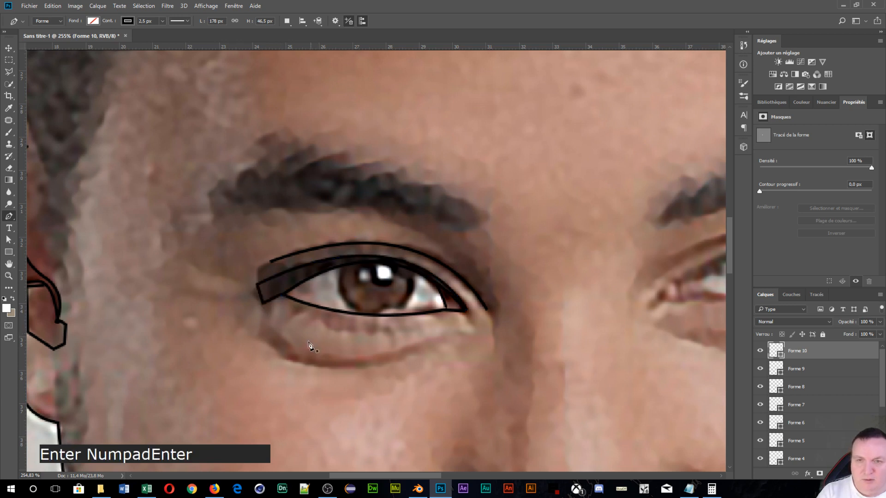
Step: Trace the fold below the eye as one downward-bowed curve about 149 px wide, and finish the path
{"action": "left_click", "coordinate": [263, 334]}
{"action": "left_click_drag", "start_coordinate": [438, 337], "coordinate": [445, 336]}
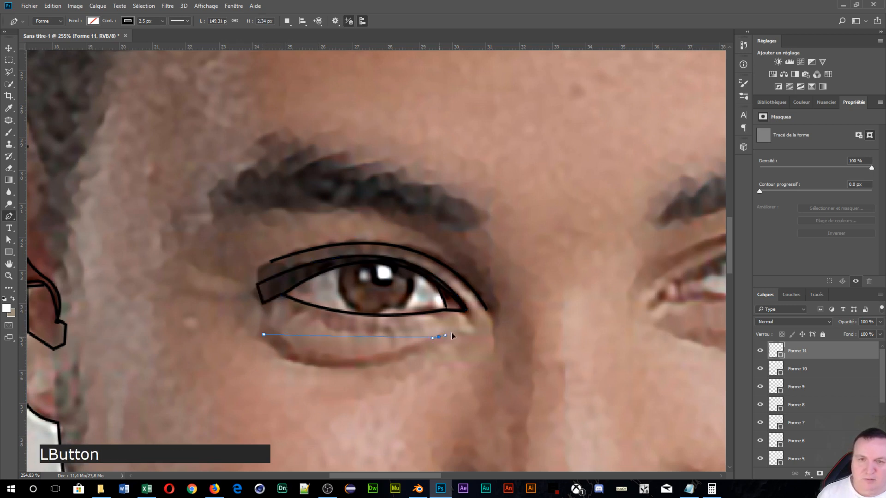
{"action": "left_click_drag", "start_coordinate": [555, 285], "coordinate": [572, 274]}
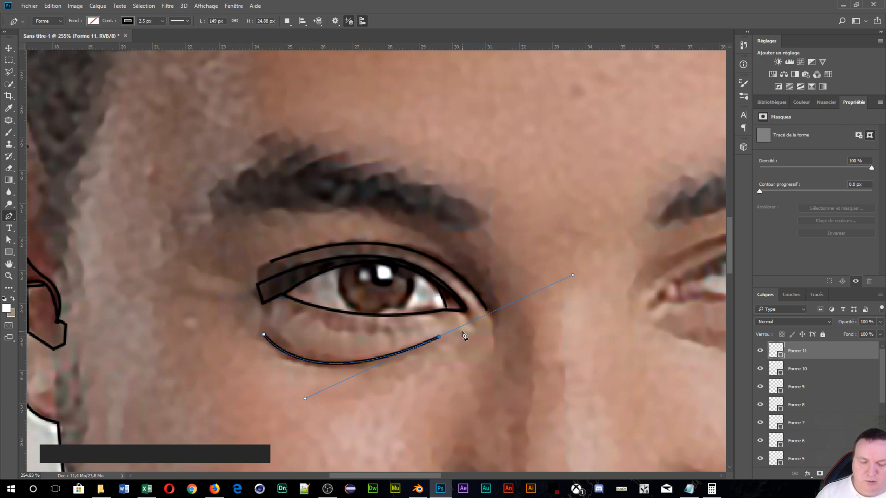
{"action": "key", "text": "Return"}
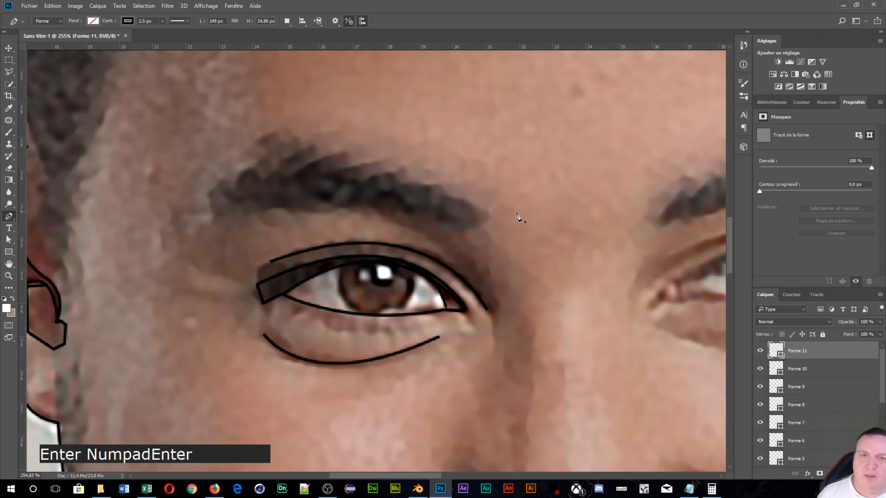
Step: Outline the eyebrow above this eye as a closed shape about 239 × 88 px with curved long edges and straight ends, and finish the path
{"action": "left_click", "coordinate": [488, 215]}
{"action": "left_click", "coordinate": [457, 233]}
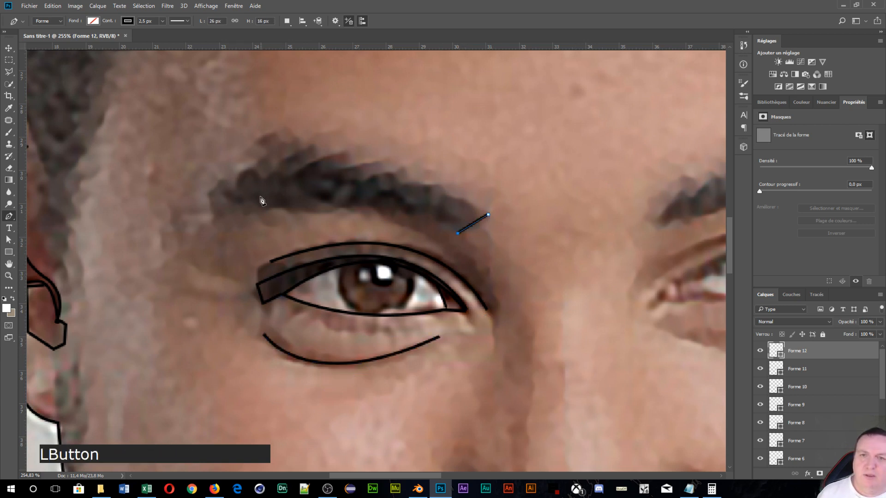
{"action": "left_click_drag", "start_coordinate": [224, 217], "coordinate": [129, 240]}
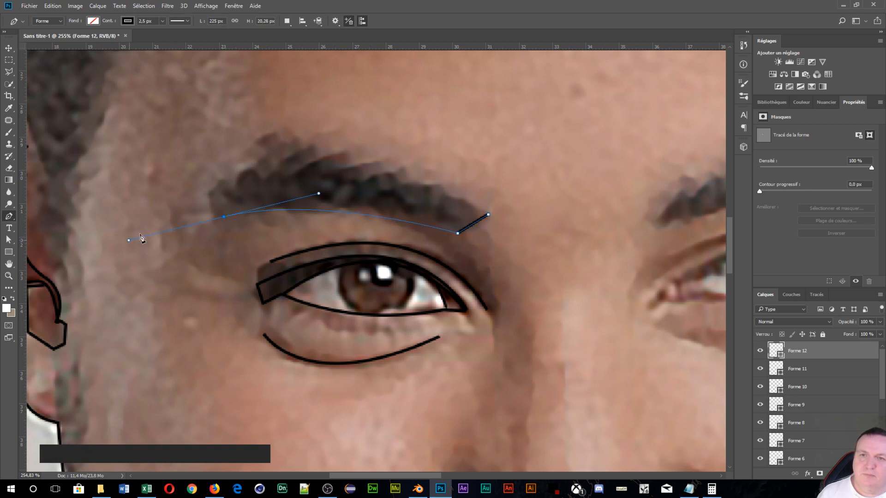
{"action": "key", "text": "alt"}
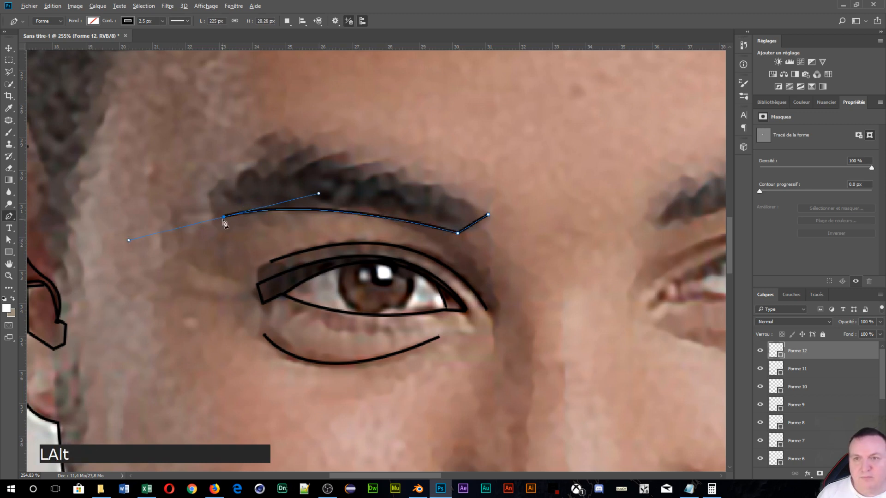
{"action": "left_click", "coordinate": [225, 219], "text": "alt"}
{"action": "left_click", "coordinate": [207, 192]}
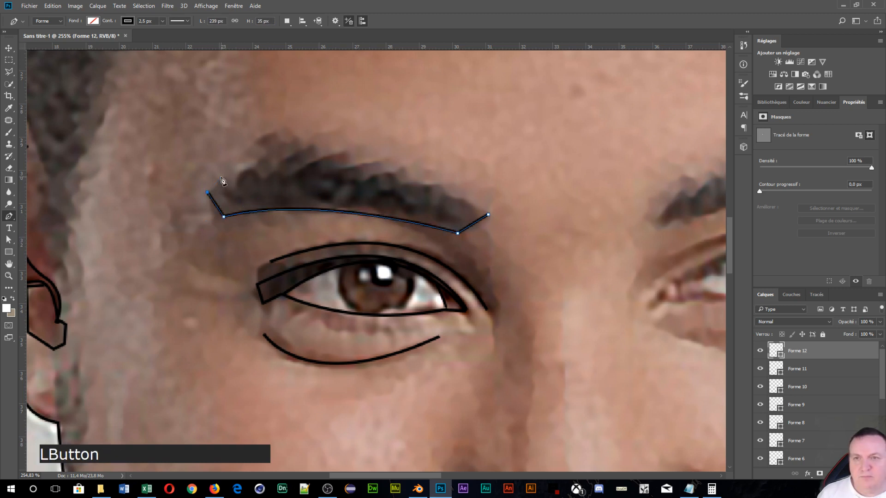
{"action": "left_click", "coordinate": [221, 177]}
{"action": "left_click", "coordinate": [265, 130]}
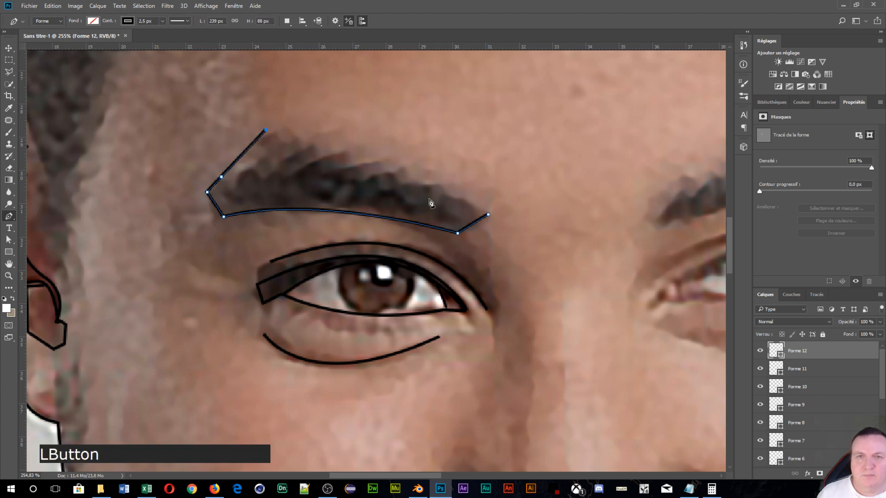
{"action": "left_click_drag", "start_coordinate": [489, 215], "coordinate": [501, 233]}
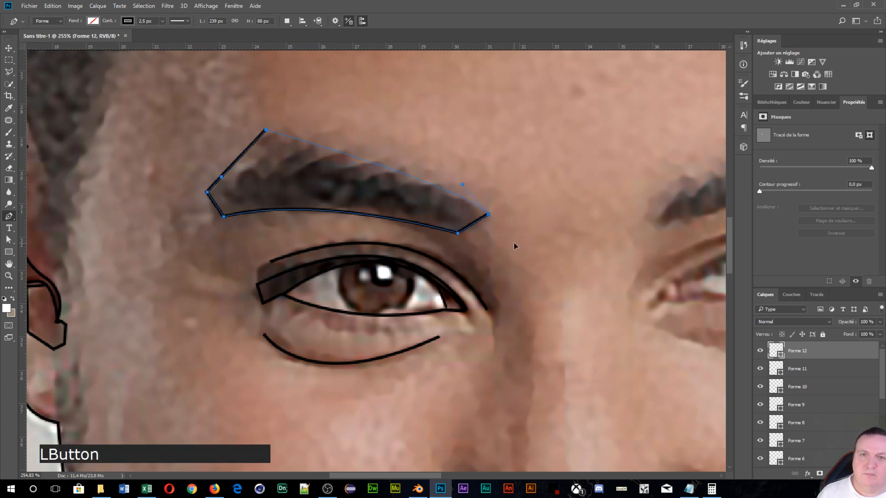
{"action": "key", "text": "Return"}
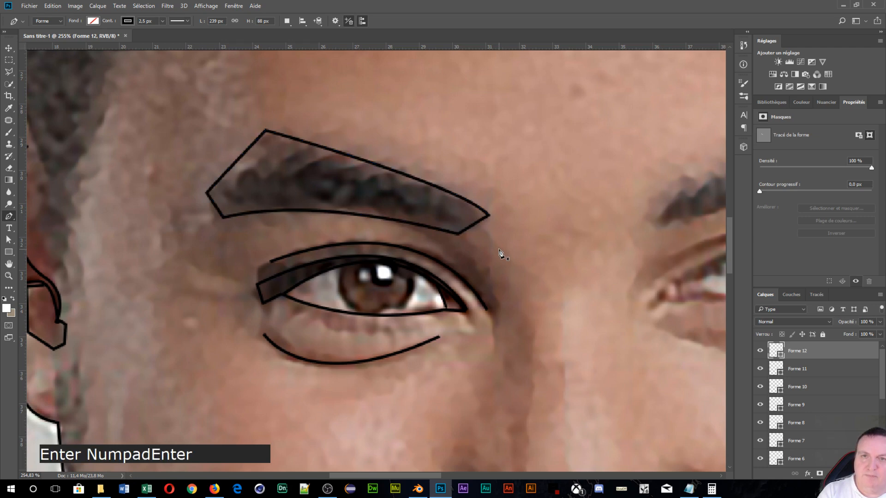
Step: Start the nose line with a curve over the top of the nostril wing on the image's left and down its outer side
{"action": "key", "text": "space"}
{"action": "left_click_drag", "start_coordinate": [563, 321], "coordinate": [378, 2]}
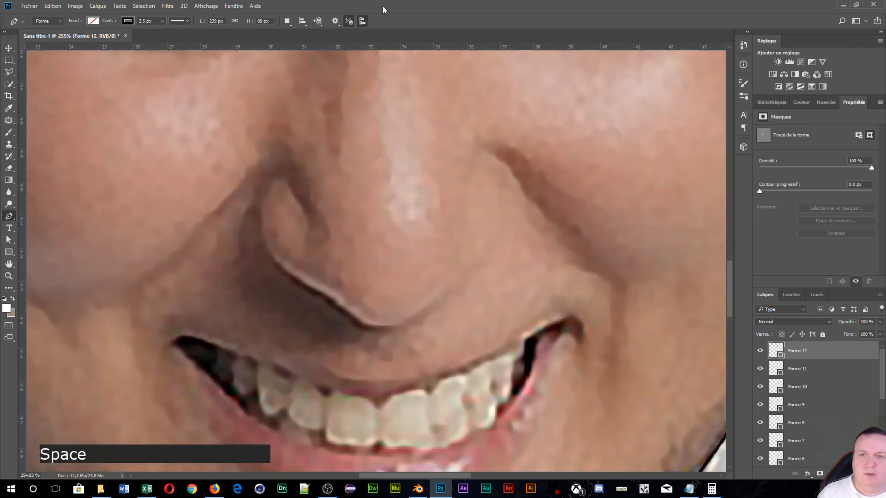
{"action": "left_click", "coordinate": [308, 229]}
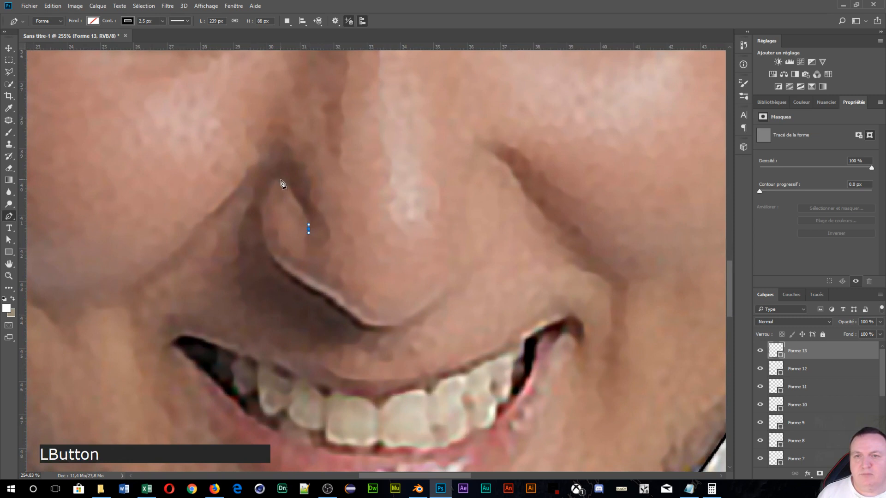
{"action": "left_click", "coordinate": [276, 181]}
{"action": "left_click_drag", "start_coordinate": [260, 189], "coordinate": [263, 185]}
{"action": "left_click_drag", "start_coordinate": [271, 259], "coordinate": [286, 289]}
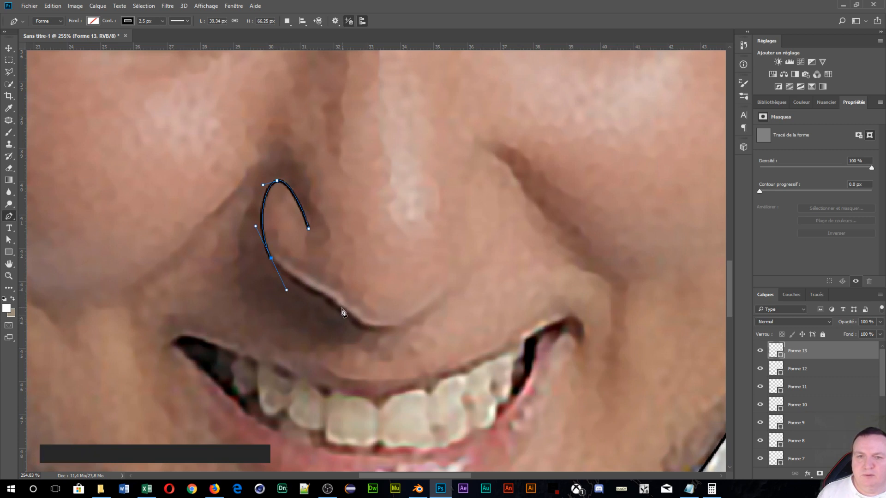
Step: Turn the anchor at the wing's base into a corner and extend the line along the nostril's lower edge, ending without an outgoing handle
{"action": "left_click_drag", "start_coordinate": [309, 291], "coordinate": [306, 307]}
{"action": "key", "text": "ctrl+z"}
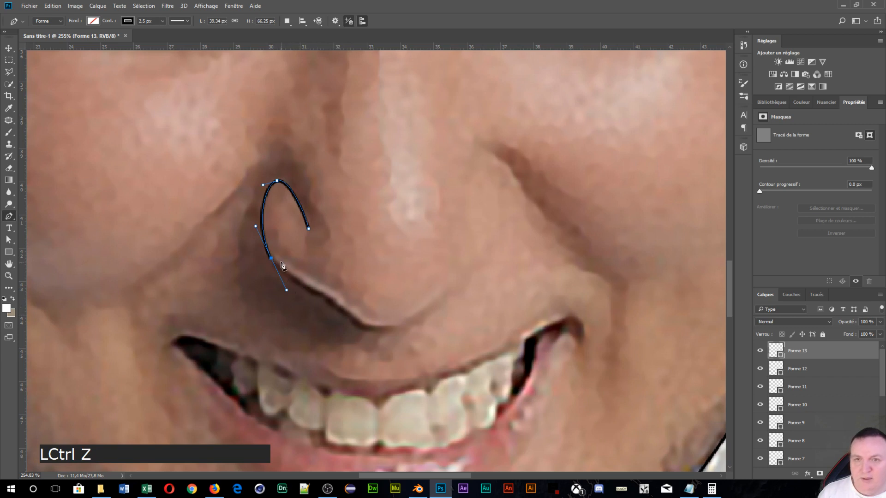
{"action": "left_click", "coordinate": [272, 258], "text": "alt"}
{"action": "left_click_drag", "start_coordinate": [313, 289], "coordinate": [339, 305]}
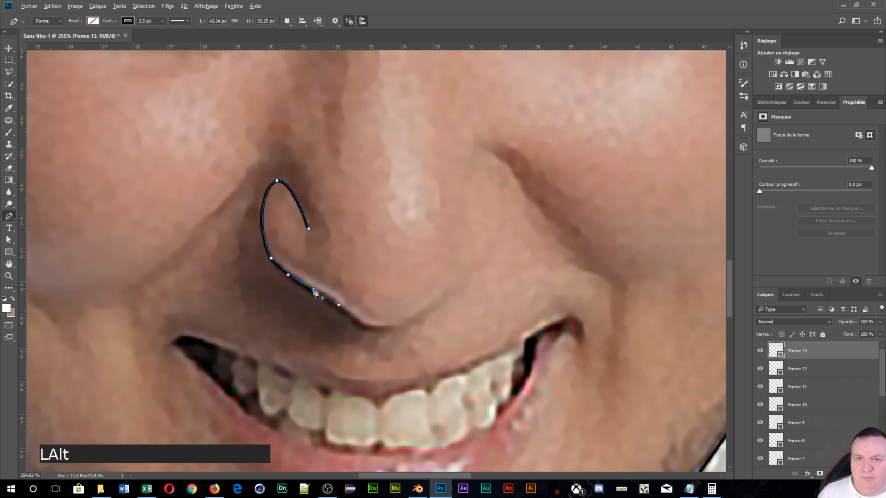
{"action": "left_click", "coordinate": [314, 291], "text": "alt"}
Step: Extend the nose line down to a corner point and around under the nose tip, ending without an outgoing handle
{"action": "left_click", "coordinate": [358, 325]}
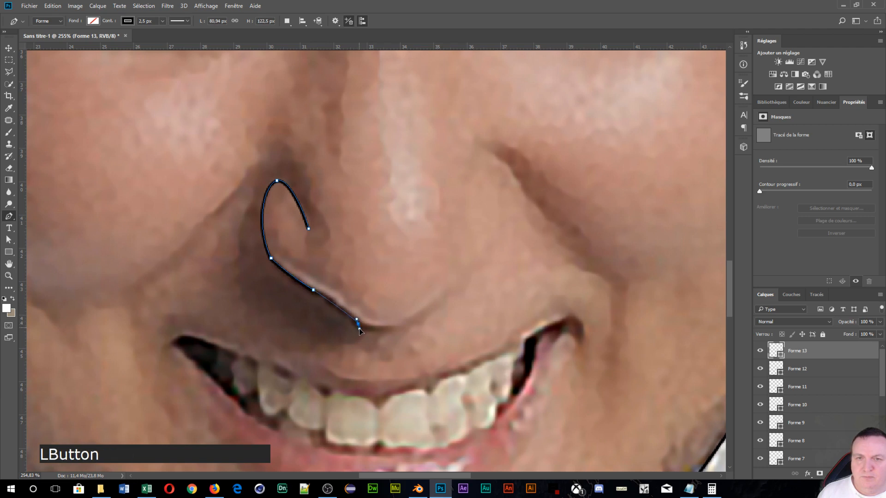
{"action": "left_click_drag", "start_coordinate": [359, 331], "coordinate": [360, 332]}
{"action": "left_click", "coordinate": [359, 325], "text": "alt"}
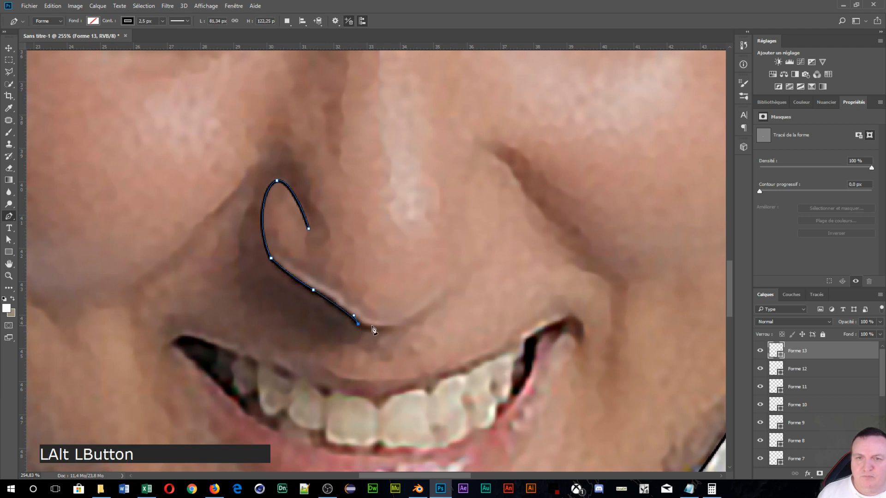
{"action": "left_click", "coordinate": [400, 325]}
{"action": "left_click_drag", "start_coordinate": [413, 318], "coordinate": [414, 318]}
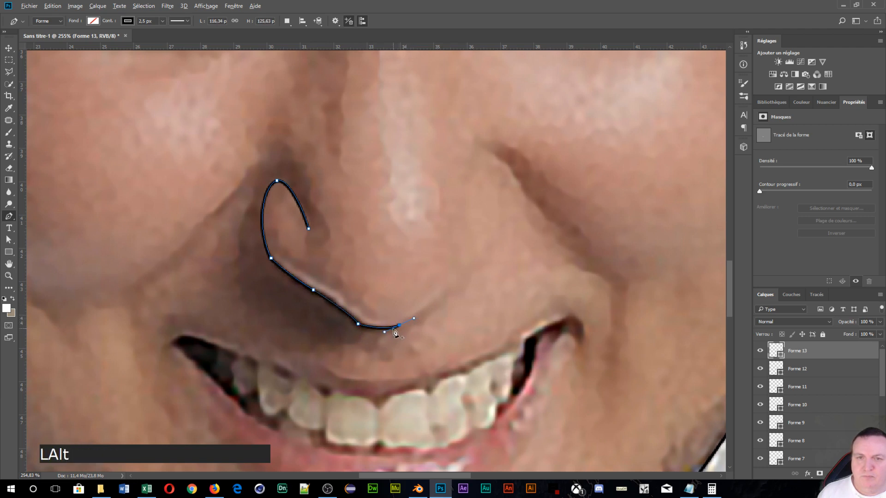
{"action": "left_click", "coordinate": [400, 326], "text": "alt"}
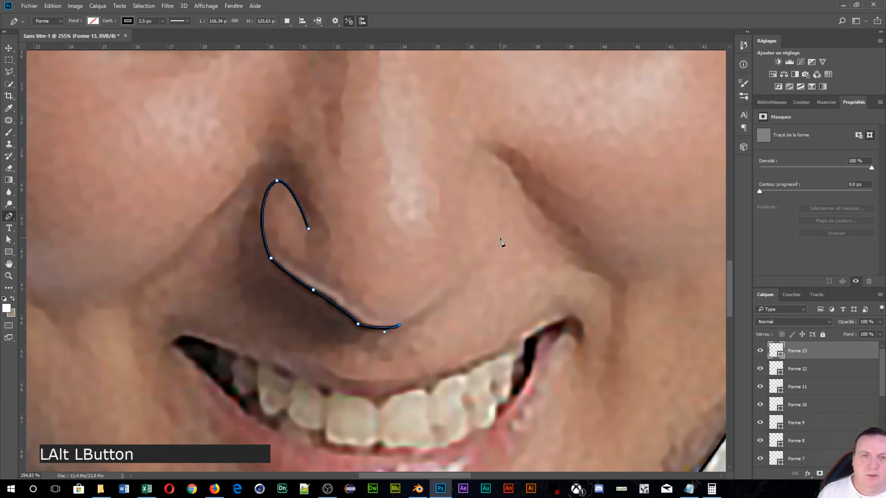
Step: Continue the nose line up around the nostril wing on the image's right, curl it over the top and finish the path, about 204 × 155 px overall
{"action": "scroll", "coordinate": [505, 243], "scroll_direction": "down", "scroll_amount": 1}
{"action": "scroll", "coordinate": [505, 243], "scroll_direction": "down", "scroll_amount": 4}
{"action": "scroll", "coordinate": [475, 287], "scroll_direction": "up", "scroll_amount": 3}
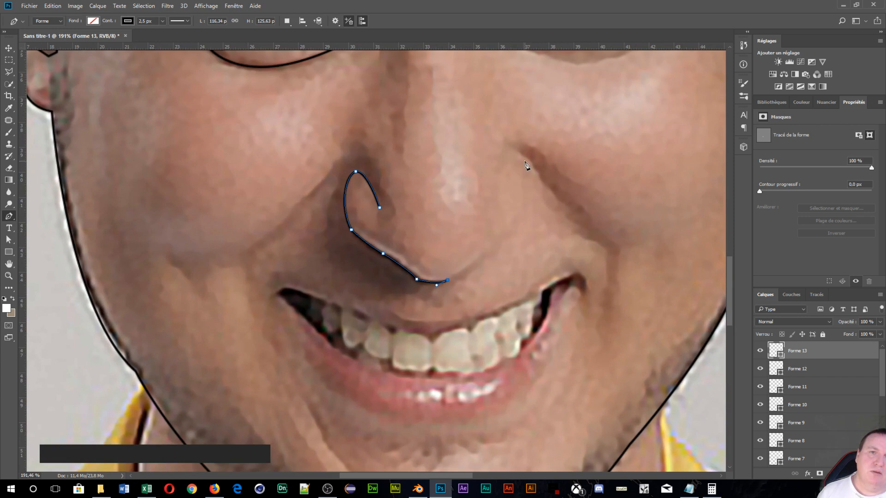
{"action": "mouse_move", "coordinate": [523, 162]}
{"action": "left_mouse_down"}
{"action": "mouse_move", "coordinate": [528, 89]}
{"action": "mouse_move", "coordinate": [504, 85]}
{"action": "left_mouse_up"}
{"action": "key", "text": "alt"}
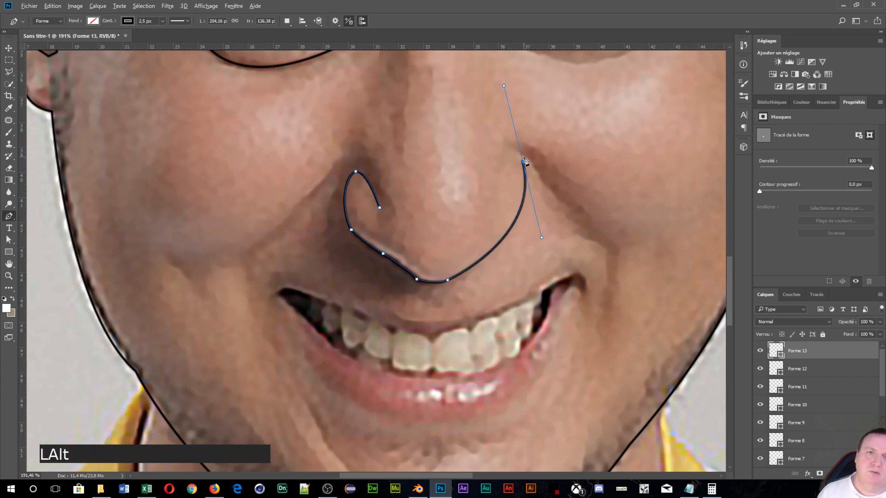
{"action": "left_click", "coordinate": [523, 162], "text": "alt"}
{"action": "left_click_drag", "start_coordinate": [496, 168], "coordinate": [484, 215]}
{"action": "key", "text": "Return"}
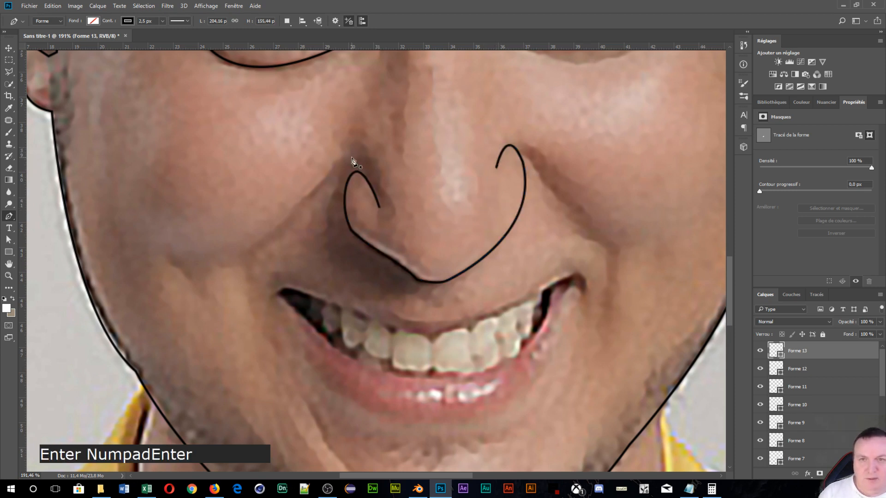
Step: Draw the smile crease on the image's left from beside the nostril down to the cheek, about 105 × 104 px, as a separate open path
{"action": "left_click", "coordinate": [341, 159]}
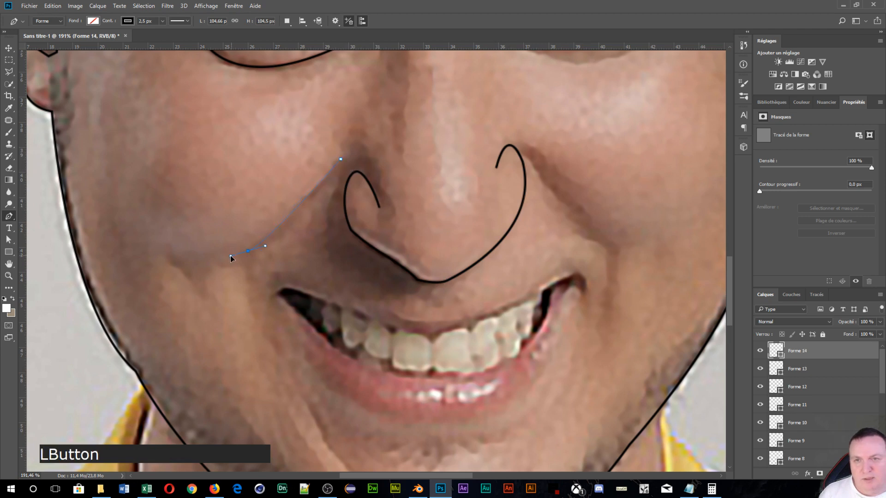
{"action": "left_click_drag", "start_coordinate": [230, 256], "coordinate": [231, 255]}
{"action": "left_click", "coordinate": [528, 151]}
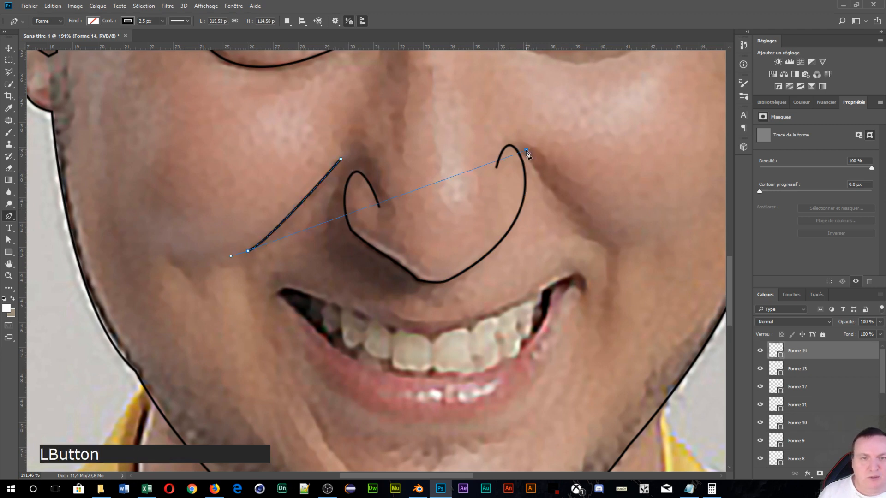
{"action": "key", "text": "ctrl+z"}
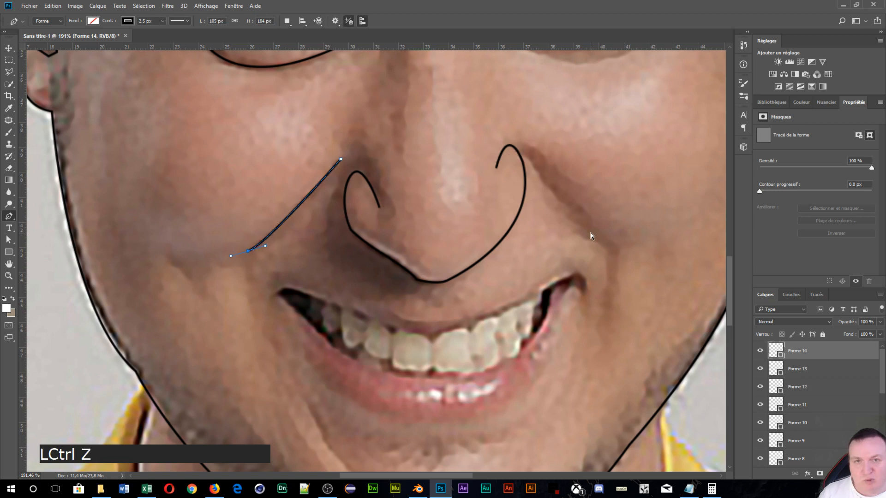
{"action": "key", "text": "Return"}
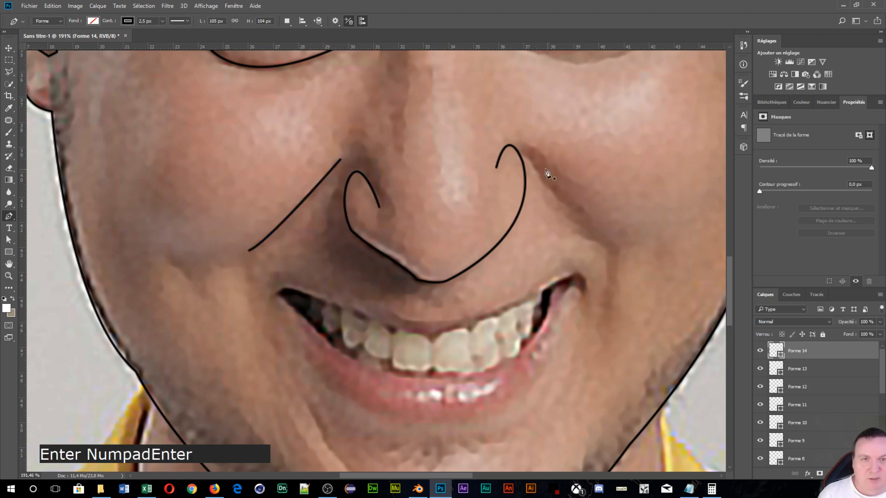
Step: Draw the smile crease on the image's right from the nostril down the cheek and bending beside the mouth corner, about 110 × 188 px
{"action": "left_click", "coordinate": [522, 151]}
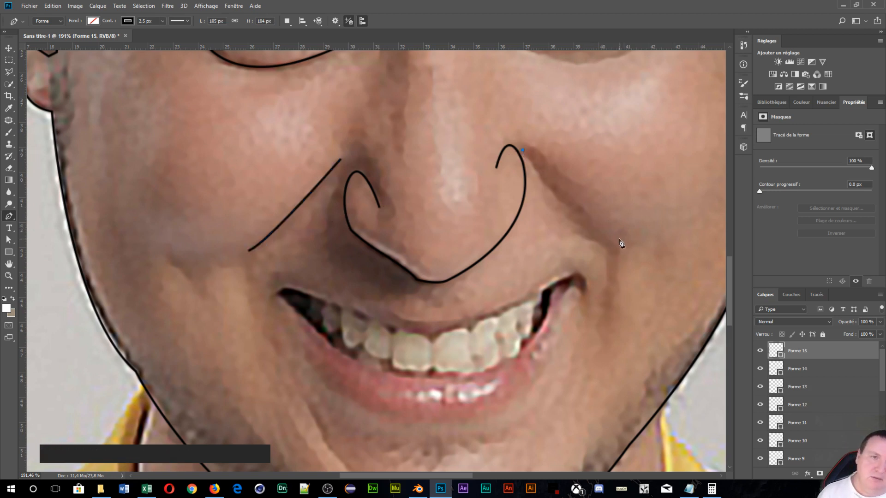
{"action": "left_click_drag", "start_coordinate": [616, 245], "coordinate": [627, 253]}
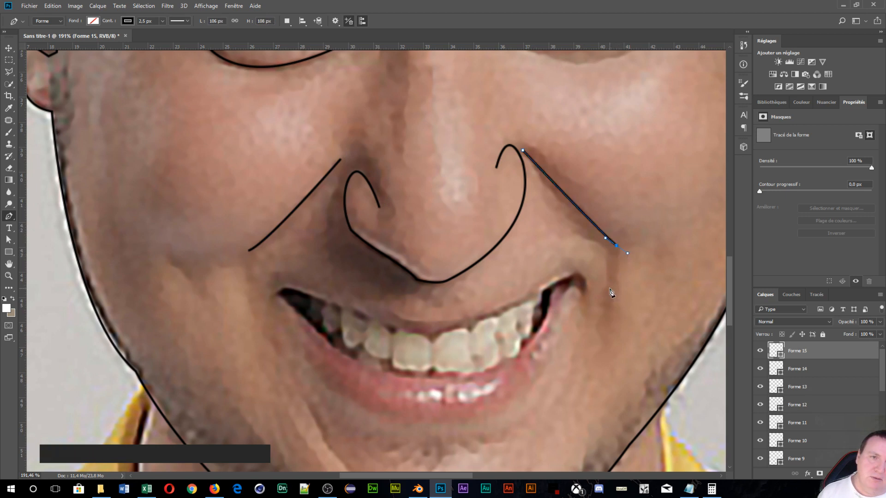
{"action": "left_click", "coordinate": [605, 319]}
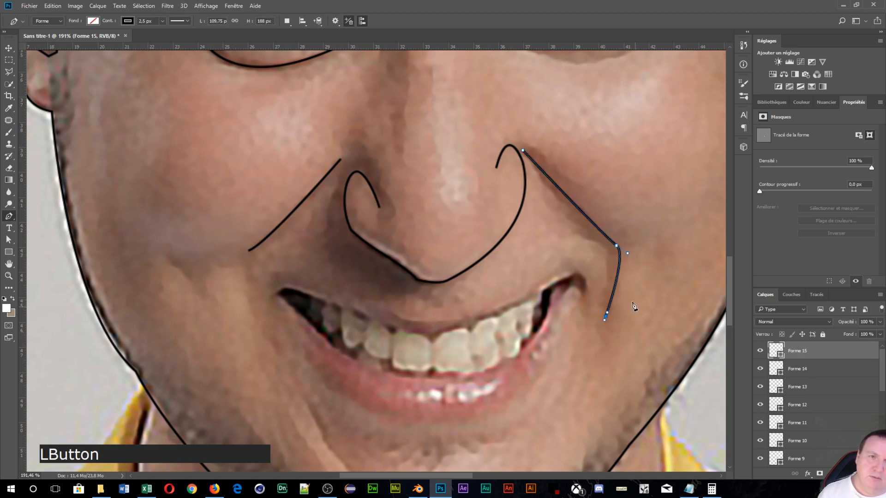
{"action": "key", "text": "Return"}
Step: Start the outline of the eye on the image's right with an upper-lid curve from the inner corner, ending in a sharp outer corner point
{"action": "scroll", "coordinate": [339, 316], "scroll_direction": "down", "scroll_amount": 3}
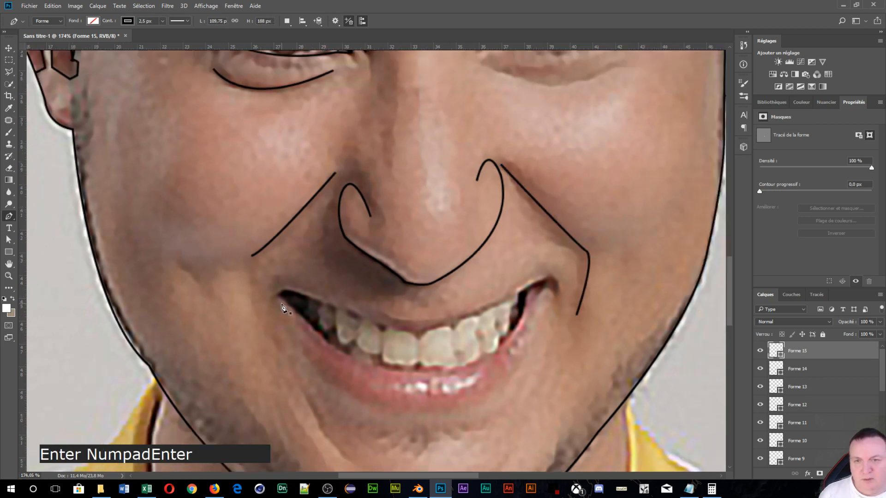
{"action": "left_click_drag", "start_coordinate": [341, 304], "coordinate": [367, 212]}
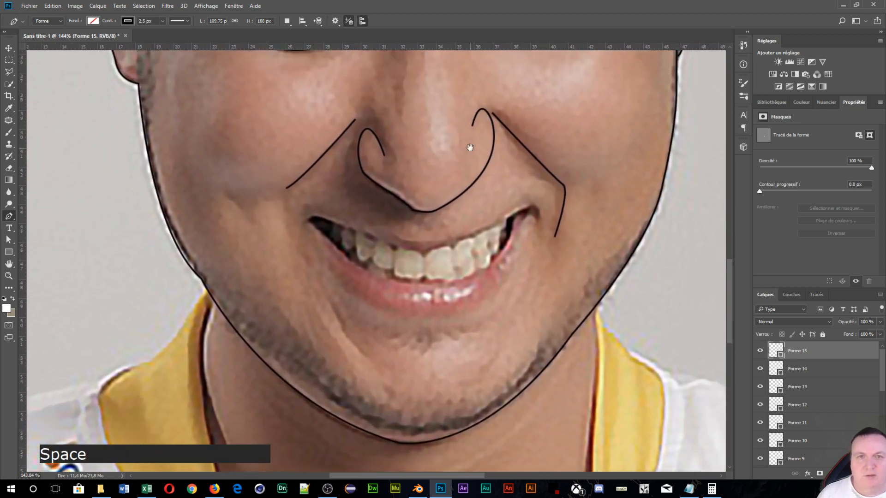
{"action": "left_click_drag", "start_coordinate": [469, 144], "coordinate": [401, 419]}
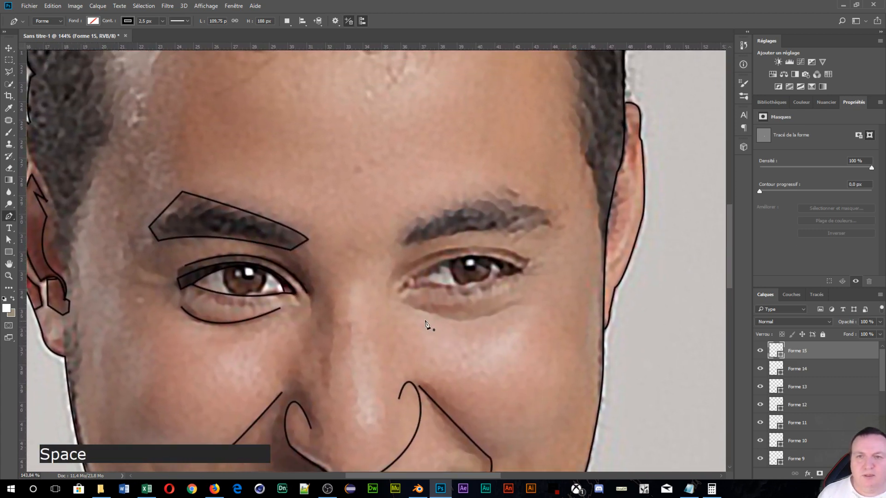
{"action": "scroll", "coordinate": [425, 322], "scroll_direction": "up", "scroll_amount": 2}
{"action": "scroll", "coordinate": [424, 323], "scroll_direction": "up", "scroll_amount": 2}
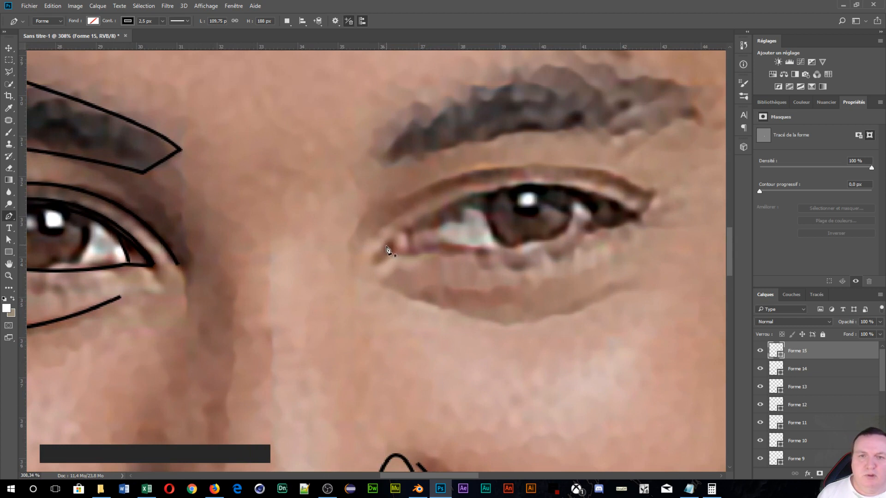
{"action": "left_click", "coordinate": [378, 261]}
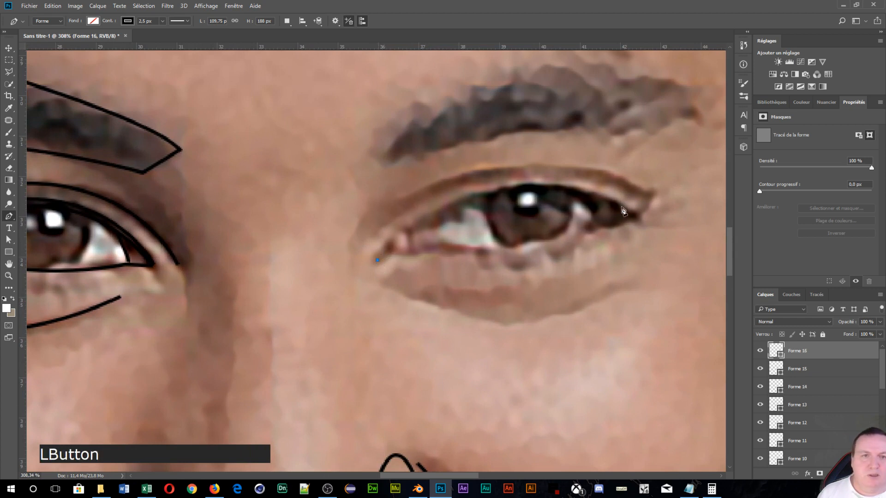
{"action": "mouse_move", "coordinate": [634, 212]}
{"action": "left_mouse_down"}
{"action": "mouse_move", "coordinate": [754, 275]}
{"action": "mouse_move", "coordinate": [597, 257]}
{"action": "mouse_move", "coordinate": [527, 275]}
{"action": "mouse_move", "coordinate": [556, 293]}
{"action": "mouse_move", "coordinate": [539, 301]}
{"action": "left_mouse_up"}
{"action": "key", "text": "alt"}
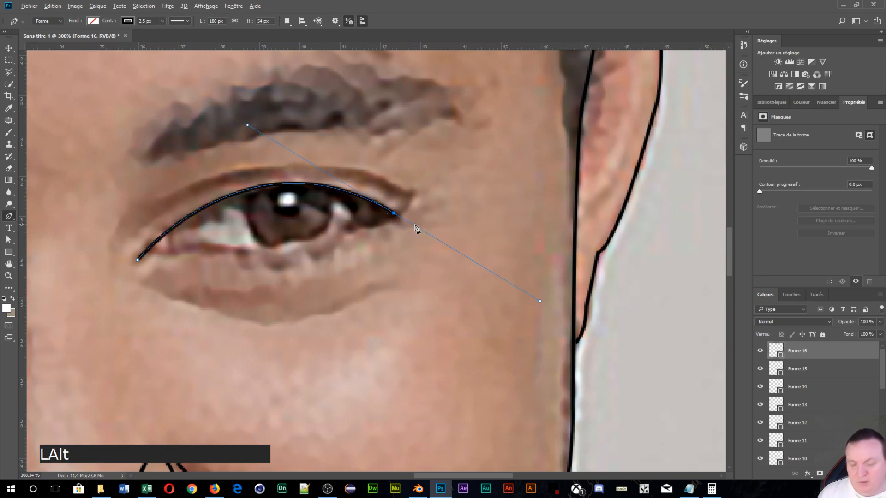
{"action": "left_click", "coordinate": [396, 218], "text": "alt"}
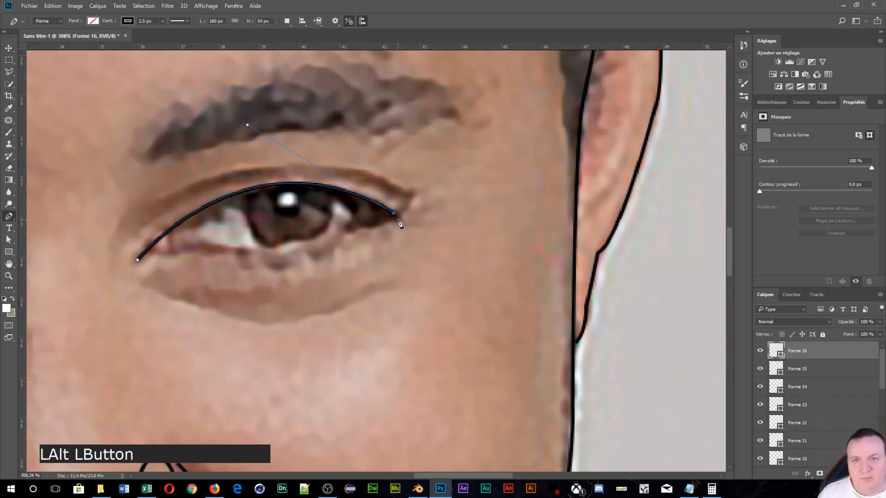
{"action": "left_click", "coordinate": [400, 216]}
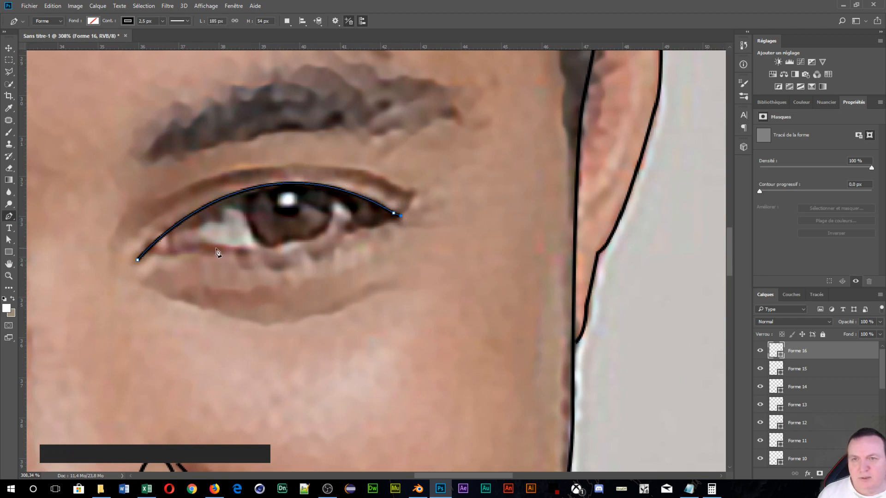
Step: Trace the lower lid from the outer corner back to the inner corner with a corner point before the tear duct, and finish the path
{"action": "left_click_drag", "start_coordinate": [198, 243], "coordinate": [101, 214]}
{"action": "left_click", "coordinate": [199, 243], "text": "alt"}
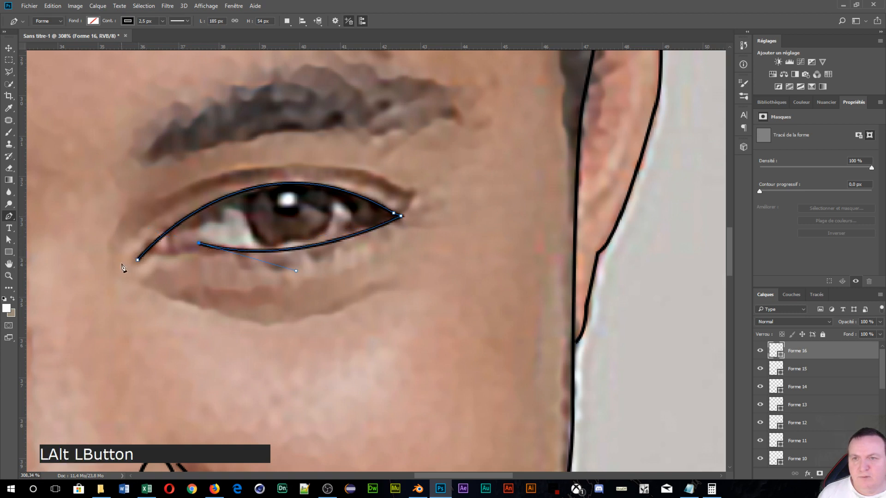
{"action": "left_click", "coordinate": [152, 256]}
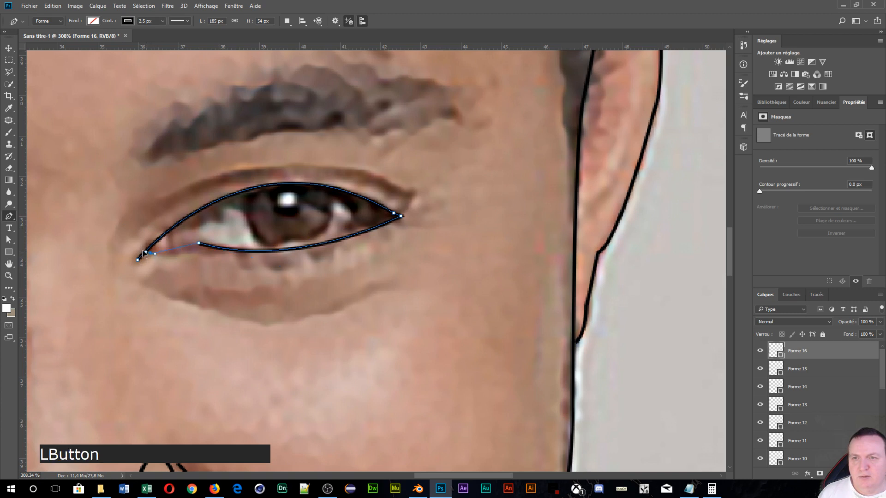
{"action": "left_click_drag", "start_coordinate": [144, 252], "coordinate": [115, 248]}
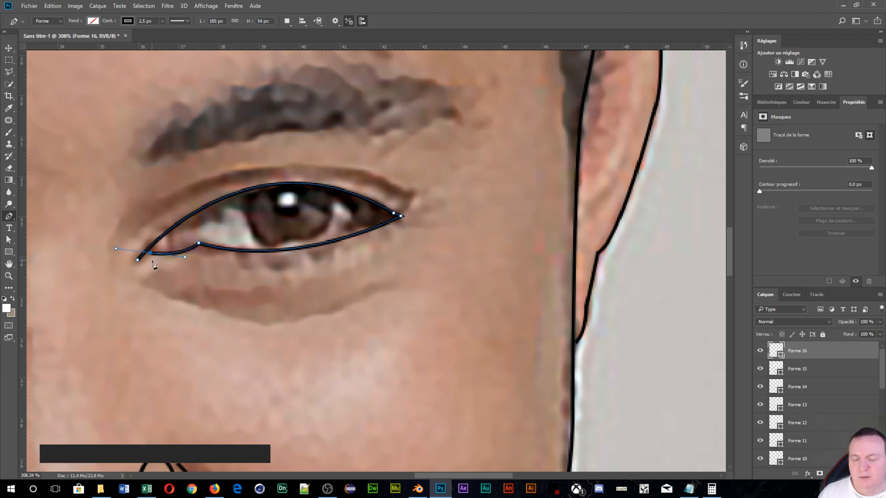
{"action": "key", "text": "Return"}
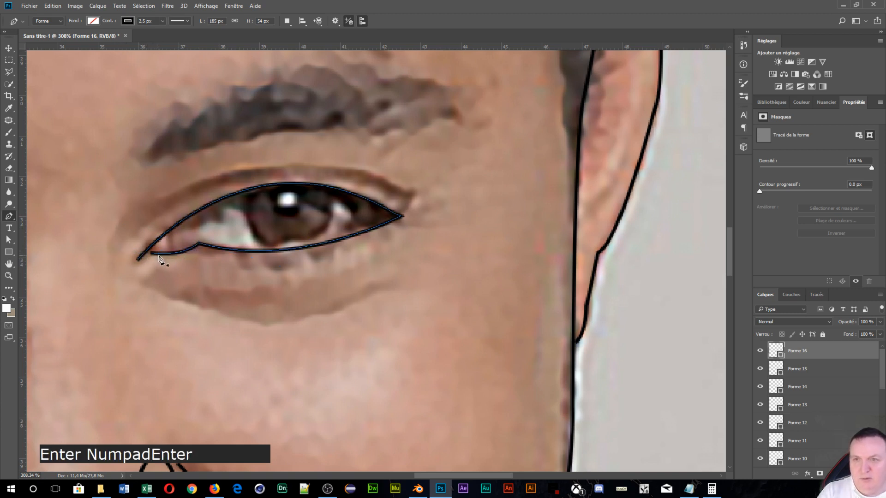
Step: Draw a closed triangle about 19 × 15 px in the inner corner of this eye and finish the path
{"action": "left_click", "coordinate": [167, 231]}
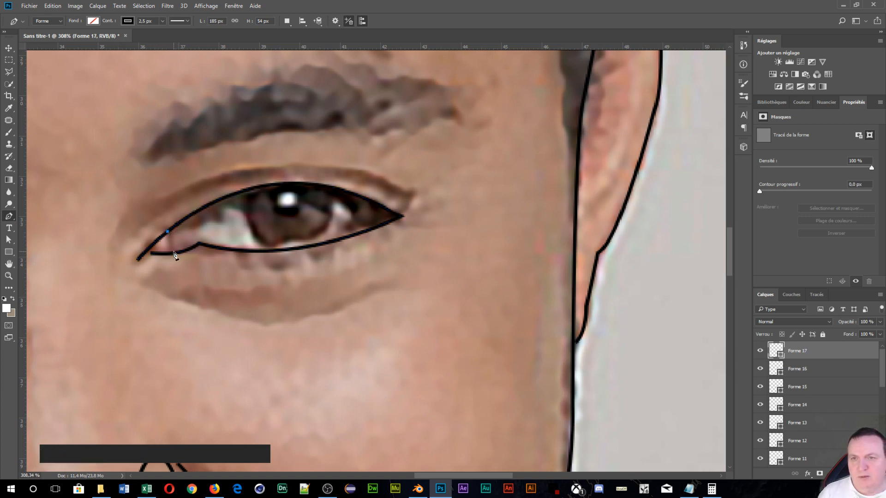
{"action": "left_click", "coordinate": [170, 253]}
{"action": "left_click", "coordinate": [144, 252]}
{"action": "left_click", "coordinate": [167, 233]}
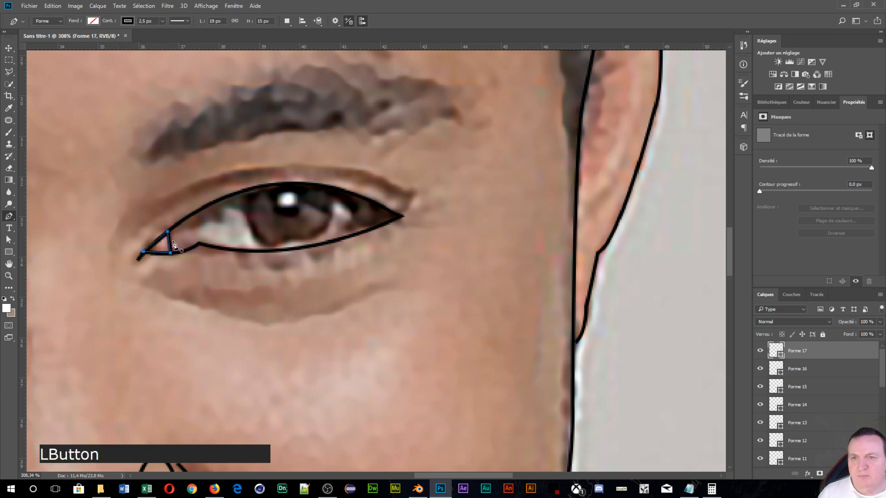
{"action": "key", "text": "Return"}
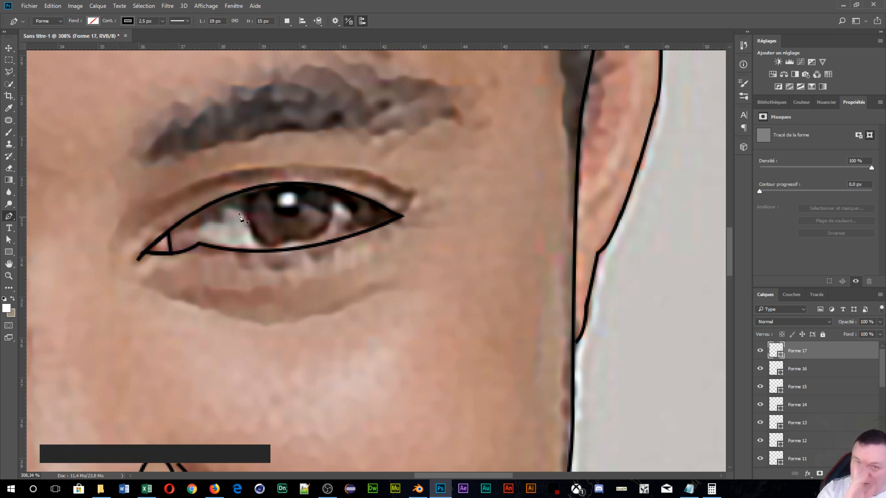
Step: Draw a short curve about 8 × 18 px between the lids where the eye white meets the inner corner
{"action": "left_click", "coordinate": [196, 217]}
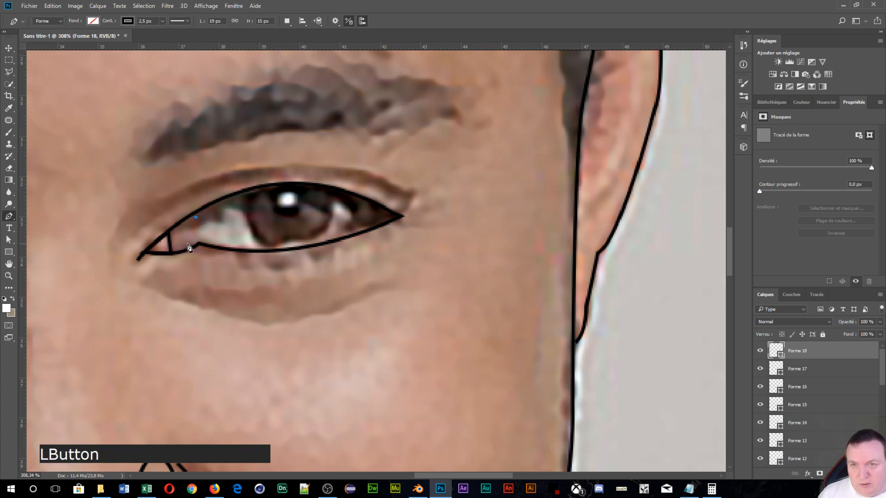
{"action": "left_click_drag", "start_coordinate": [199, 243], "coordinate": [222, 256]}
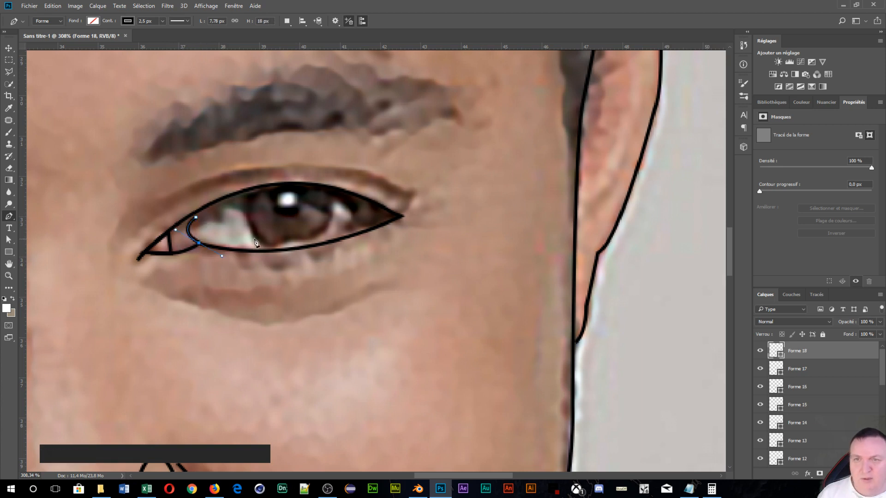
{"action": "key", "text": "Return"}
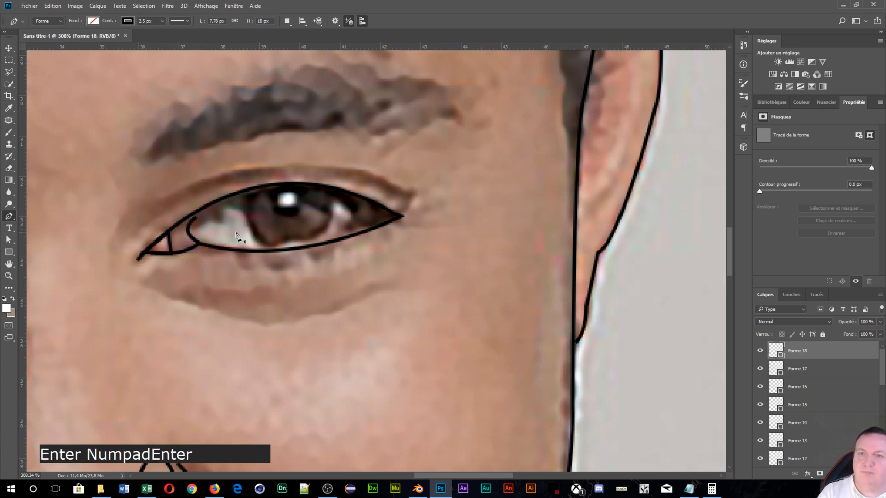
Step: Trace the eyelid crease above this eye as a separate open curve about 194 × 44 px
{"action": "left_click", "coordinate": [132, 231]}
{"action": "mouse_move", "coordinate": [408, 191]}
{"action": "left_mouse_down"}
{"action": "mouse_move", "coordinate": [539, 256]}
{"action": "mouse_move", "coordinate": [581, 259]}
{"action": "left_mouse_up"}
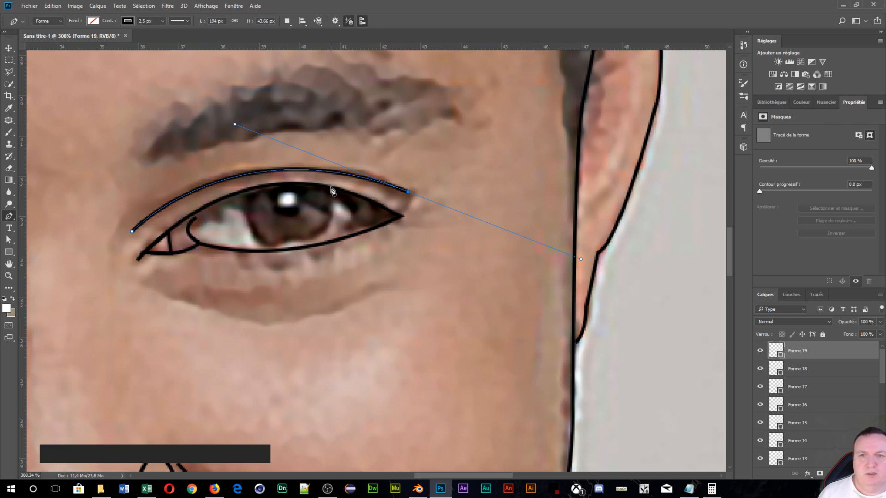
{"action": "left_click", "coordinate": [308, 186]}
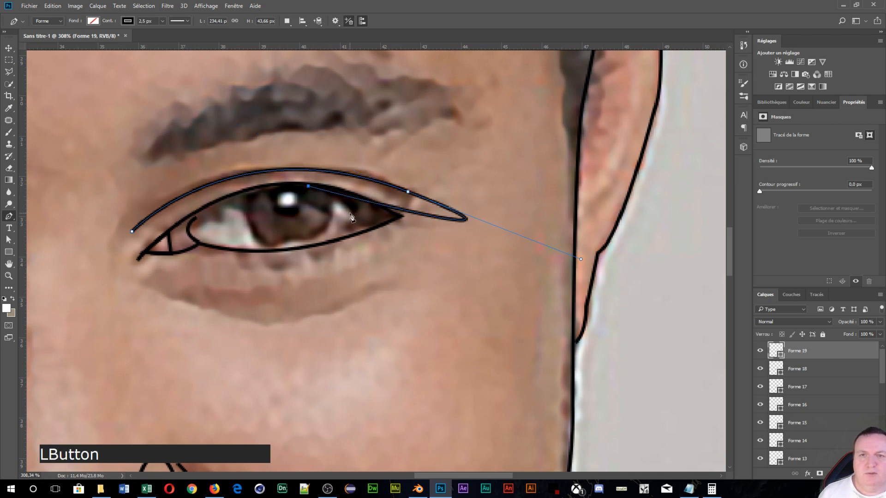
{"action": "key", "text": "ctrl+z"}
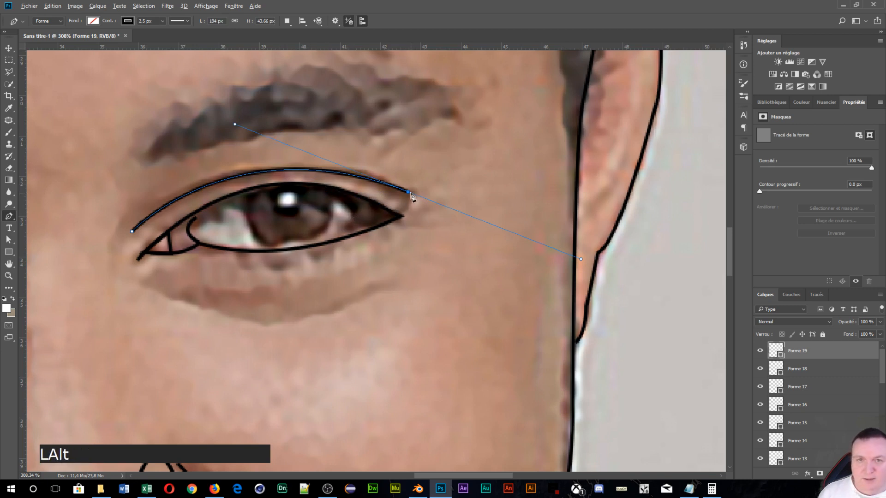
{"action": "key", "text": "Return"}
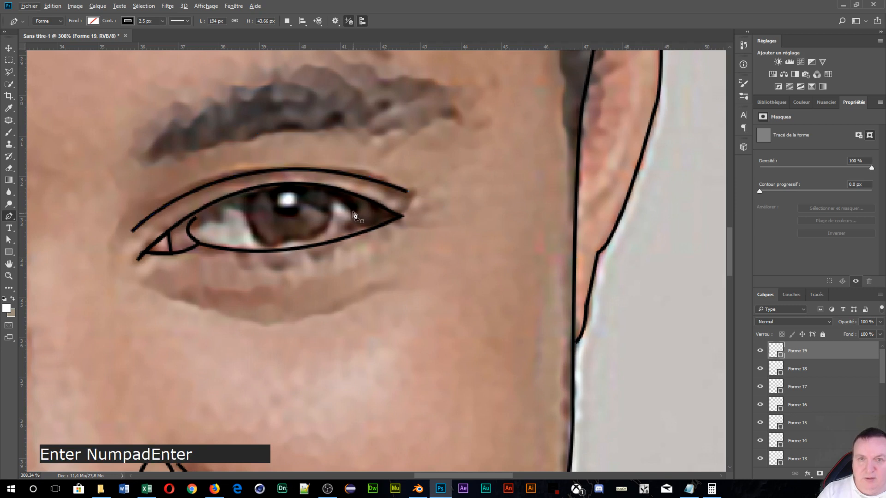
Step: Draw a curve about 29 × 35 px between the lids, bounding the dark area at the outer corner of this eye
{"action": "left_click", "coordinate": [311, 188]}
{"action": "left_click_drag", "start_coordinate": [339, 238], "coordinate": [300, 272]}
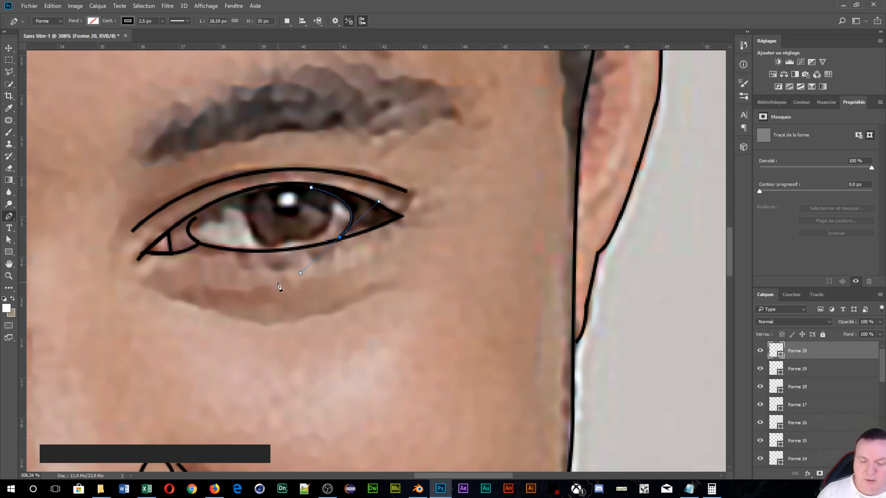
{"action": "key", "text": "Return"}
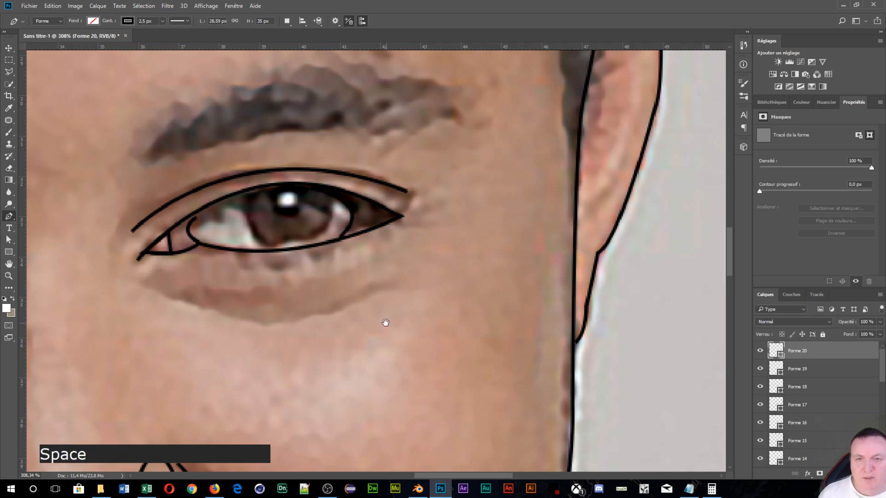
{"action": "left_click_drag", "start_coordinate": [385, 320], "coordinate": [400, 193]}
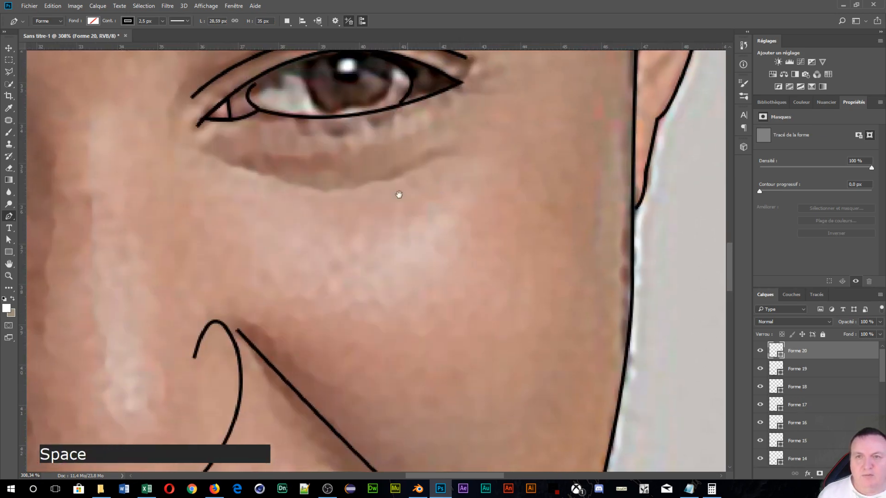
Step: Trace the crease below this eye as an open curve about 165 × 26 px and finish the path
{"action": "left_click", "coordinate": [201, 149]}
{"action": "left_click_drag", "start_coordinate": [443, 155], "coordinate": [579, 87]}
{"action": "left_click_drag", "start_coordinate": [396, 256], "coordinate": [383, 441]}
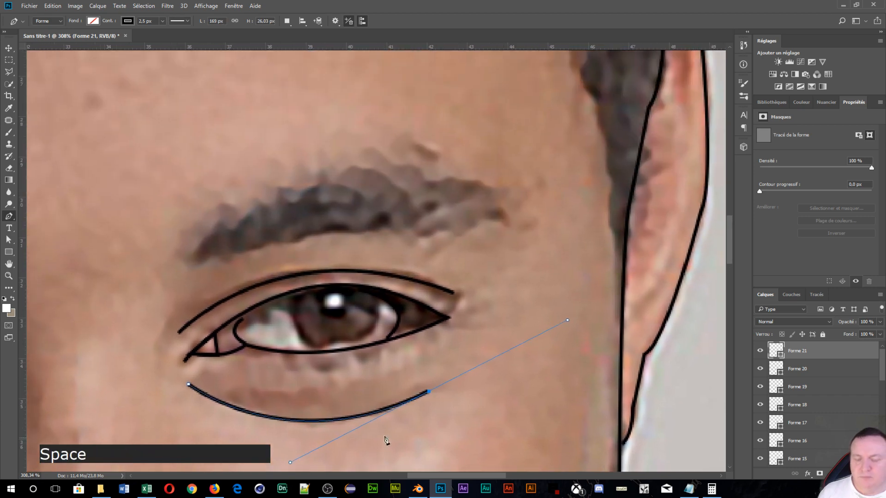
{"action": "key", "text": "Return"}
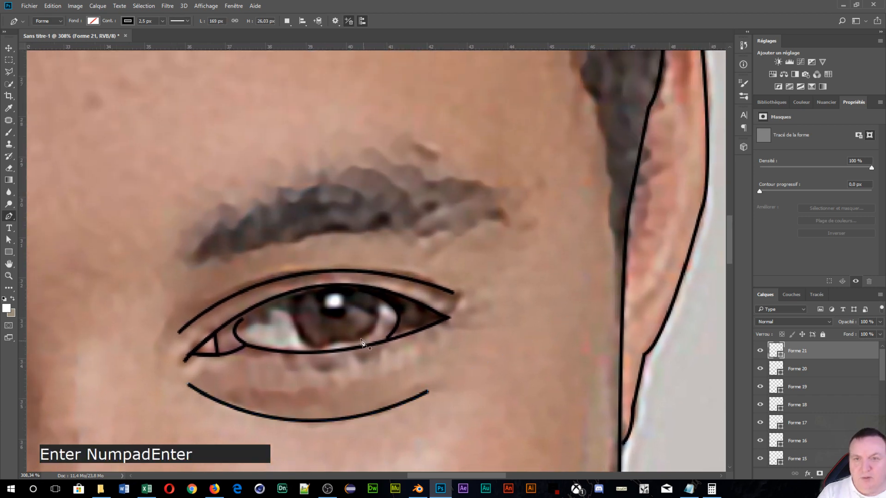
Step: Trace the inner end and arched upper edge of the eyebrow above this eye as a curve about 211 × 73 px
{"action": "left_click", "coordinate": [190, 266]}
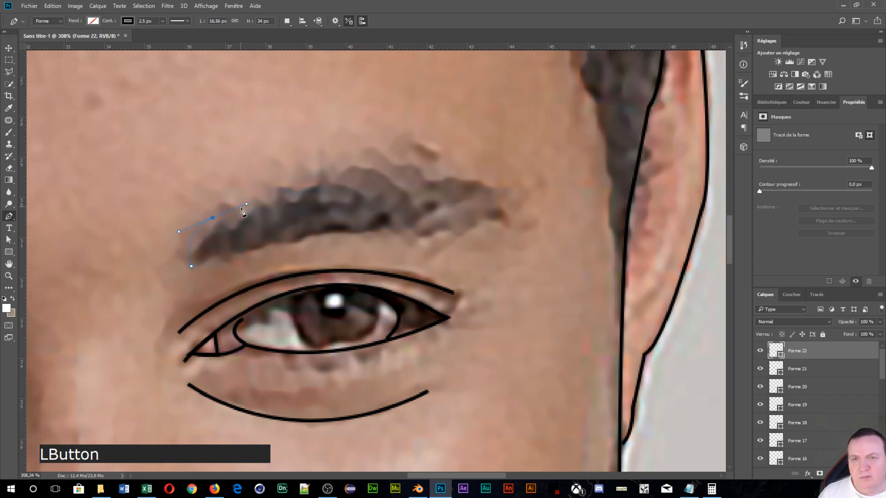
{"action": "left_click_drag", "start_coordinate": [241, 208], "coordinate": [245, 205]}
{"action": "left_click", "coordinate": [489, 188]}
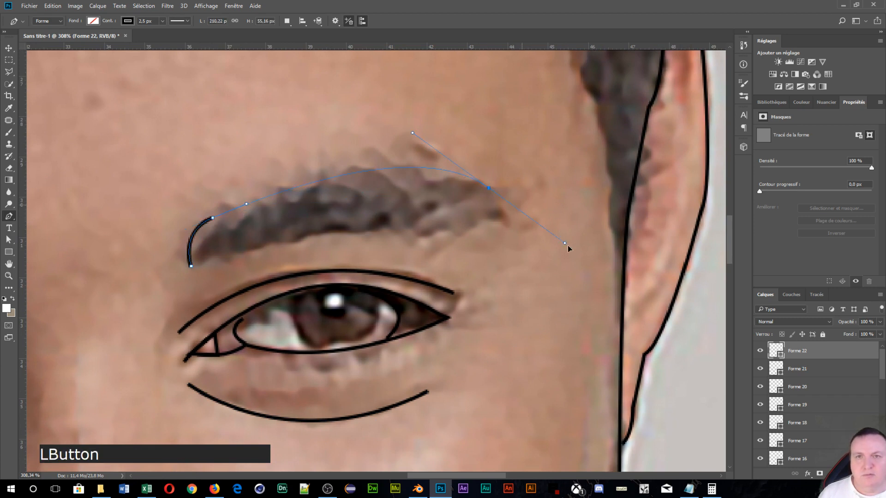
{"action": "left_click_drag", "start_coordinate": [567, 249], "coordinate": [592, 256]}
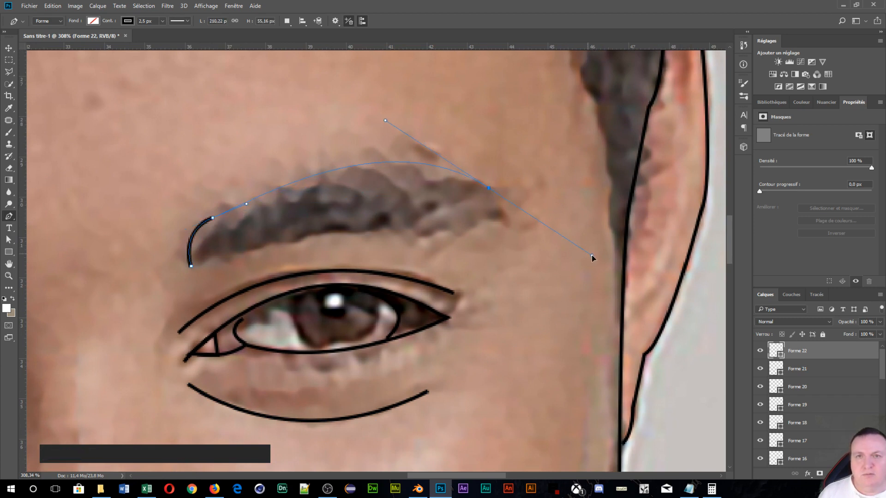
{"action": "left_click", "coordinate": [506, 220]}
{"action": "key", "text": "ctrl+z"}
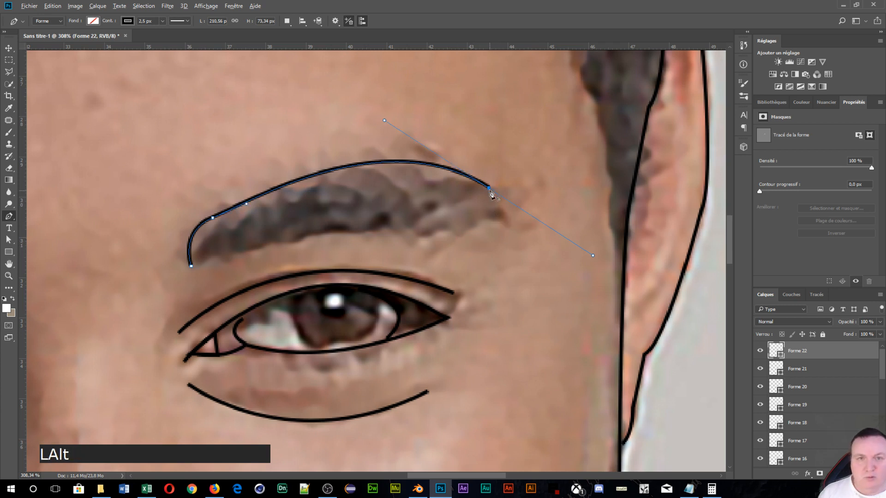
Step: Continue the eyebrow outline around its outer tip and back along the lower edge, closing it at about 223 × 73 px, and finish the path
{"action": "left_click", "coordinate": [490, 190], "text": "alt"}
{"action": "left_click", "coordinate": [505, 220]}
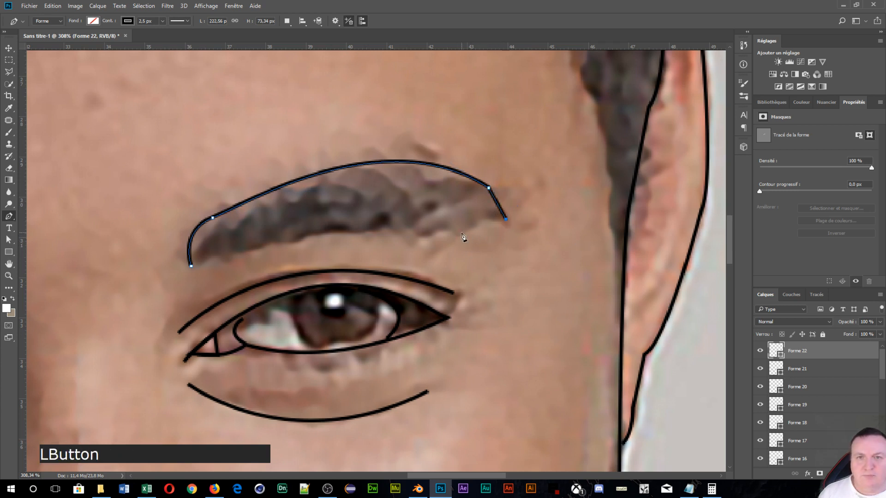
{"action": "left_click", "coordinate": [462, 231]}
{"action": "left_click", "coordinate": [192, 266]}
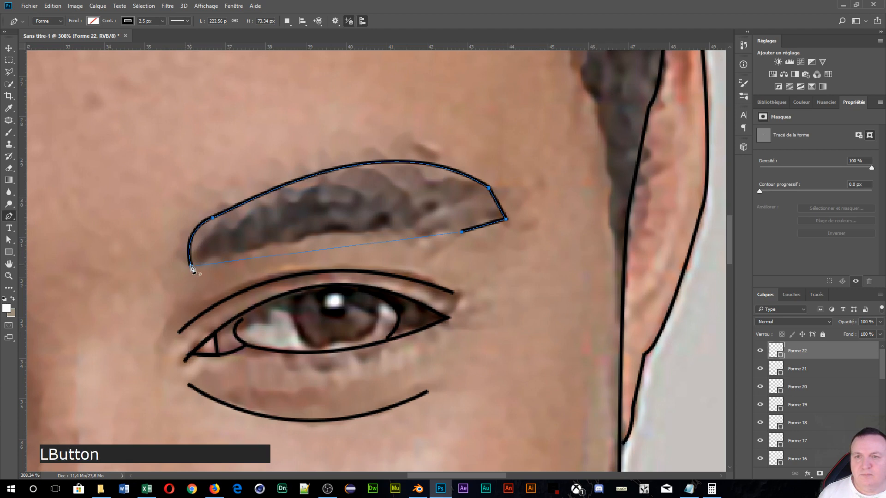
{"action": "scroll", "coordinate": [137, 286], "scroll_direction": "left", "scroll_amount": 10}
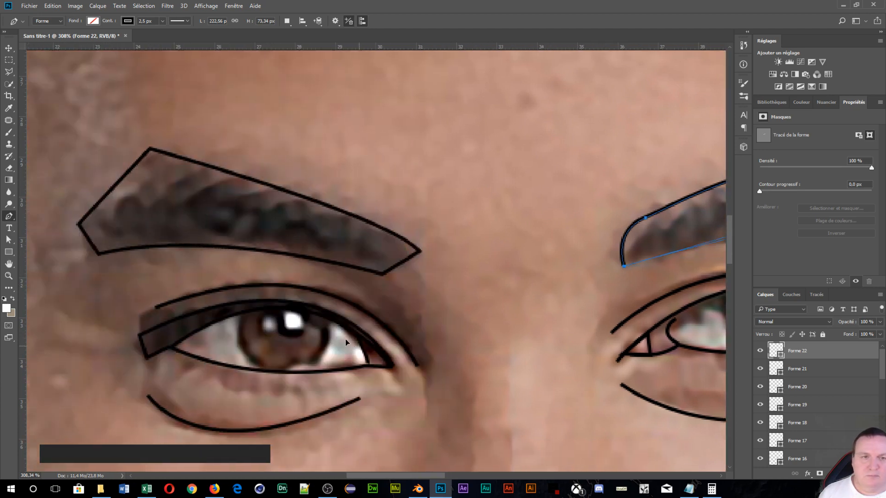
{"action": "scroll", "coordinate": [376, 321], "scroll_direction": "down", "scroll_amount": 6}
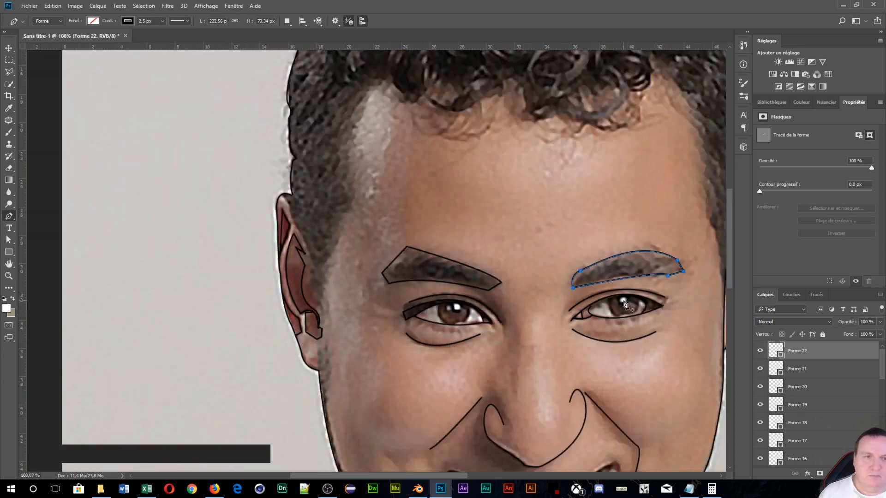
{"action": "key", "text": "Return"}
Step: Outline the top of the dark gap at the mouth corner and its edge down along the rearmost tooth, about 55 × 45 px
{"action": "left_click_drag", "start_coordinate": [538, 472], "coordinate": [366, 214]}
{"action": "scroll", "coordinate": [367, 214], "scroll_direction": "up", "scroll_amount": 6}
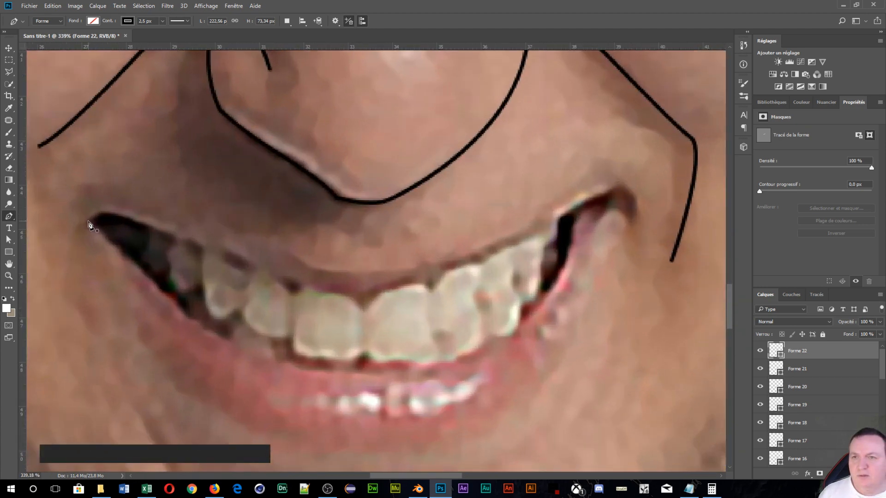
{"action": "left_click", "coordinate": [87, 221]}
{"action": "left_click_drag", "start_coordinate": [174, 237], "coordinate": [249, 273]}
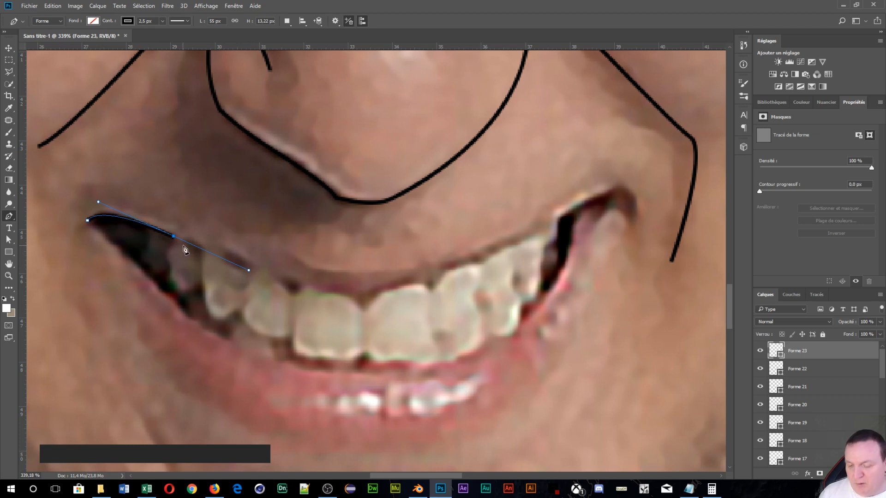
{"action": "key", "text": "alt"}
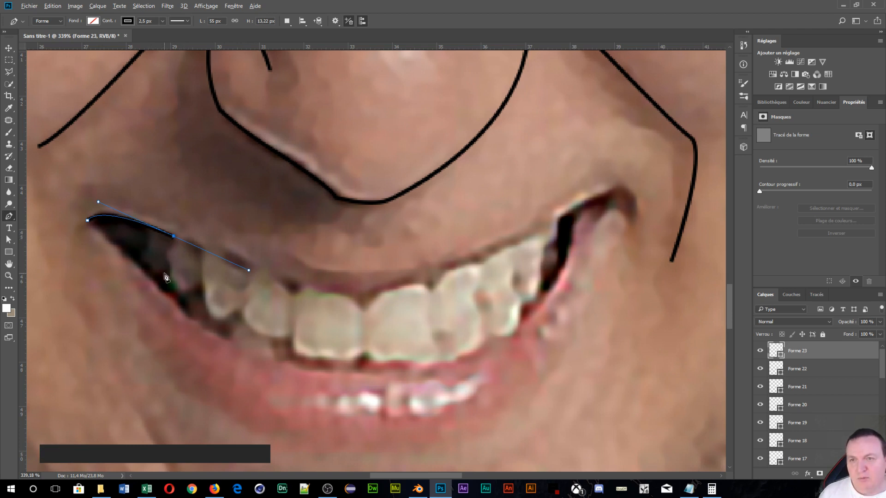
{"action": "left_click_drag", "start_coordinate": [174, 237], "coordinate": [172, 250]}
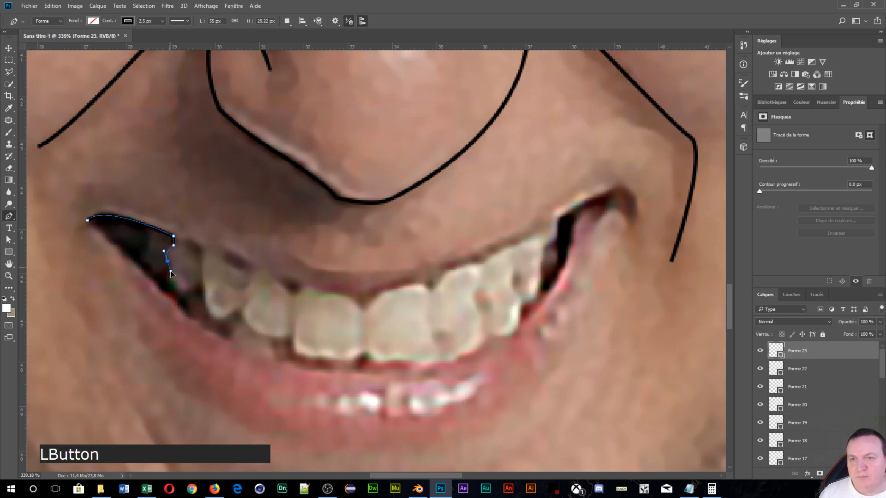
{"action": "left_click_drag", "start_coordinate": [171, 272], "coordinate": [171, 272]}
{"action": "left_click", "coordinate": [167, 261], "text": "alt"}
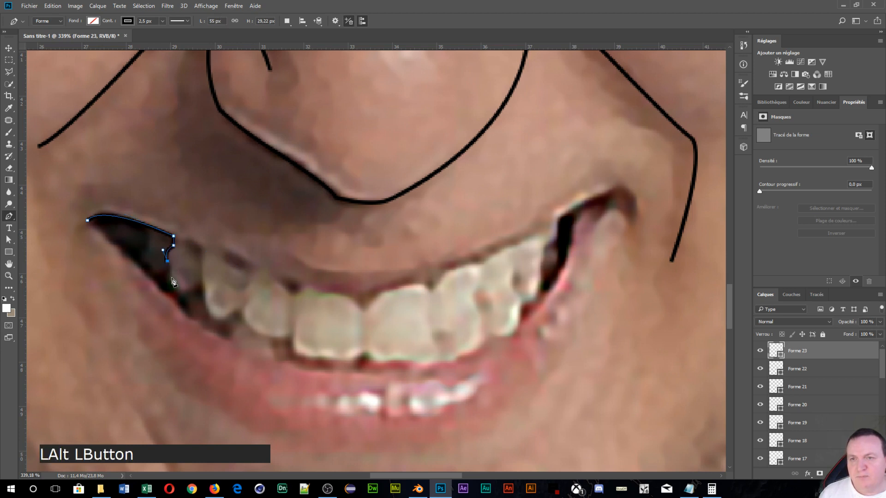
{"action": "left_click", "coordinate": [169, 286]}
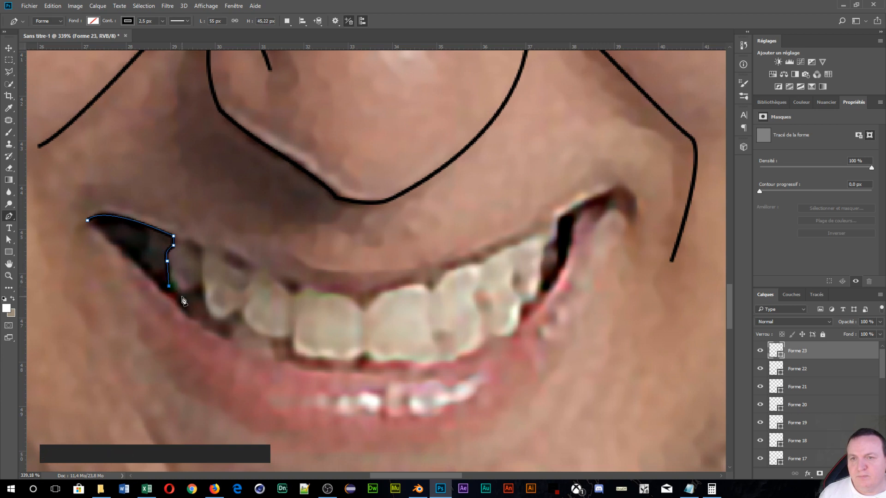
Step: Carry the gap outline around the small dark wedge under the tooth, close it along the lower lip at about 73 × 65 px and finish it
{"action": "left_click", "coordinate": [181, 295]}
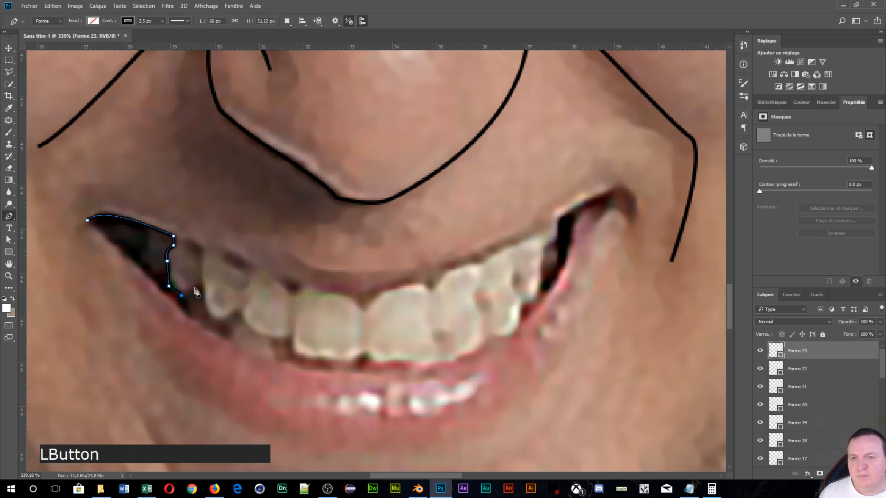
{"action": "left_click", "coordinate": [199, 283]}
{"action": "left_click", "coordinate": [201, 296]}
{"action": "left_click", "coordinate": [188, 299]}
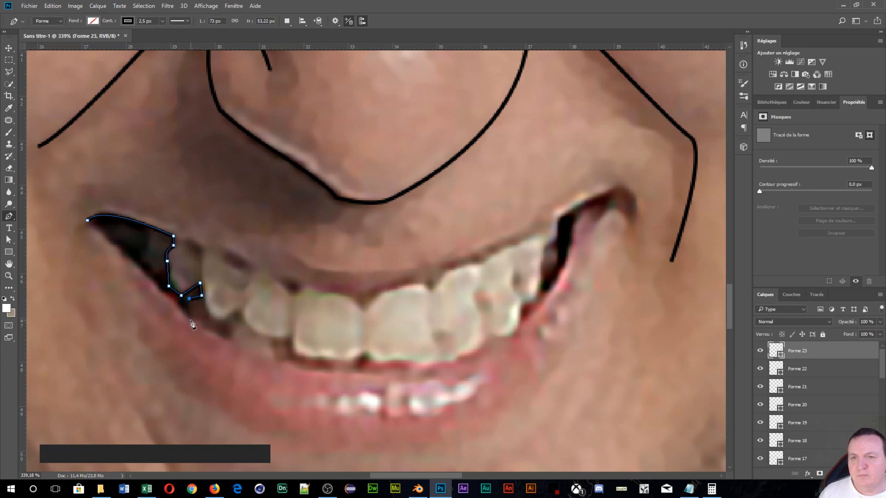
{"action": "left_click", "coordinate": [189, 317]}
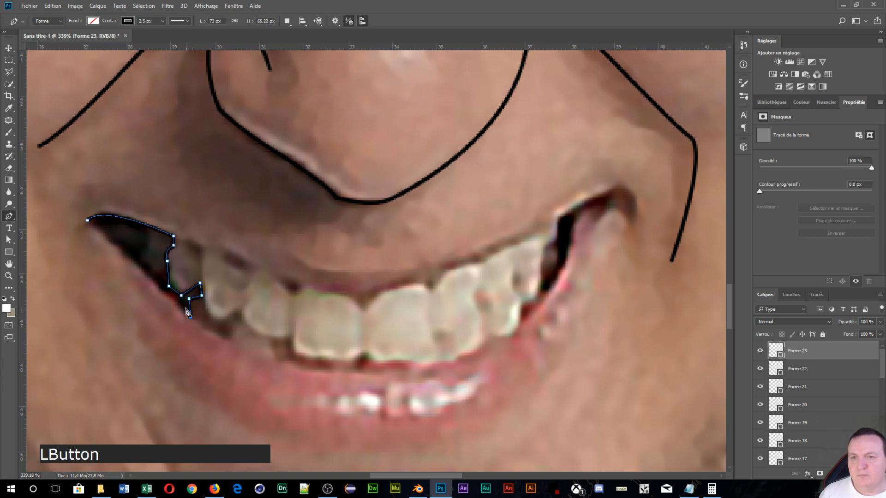
{"action": "left_click", "coordinate": [88, 222]}
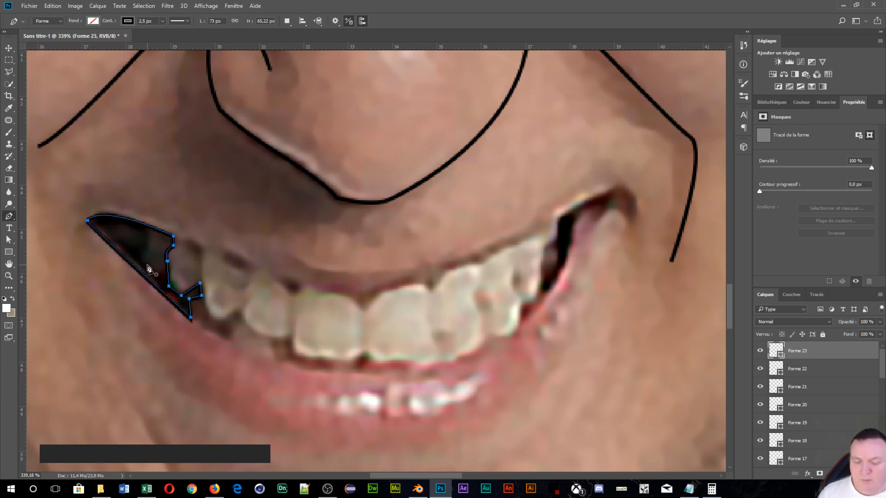
{"action": "key", "text": "Return"}
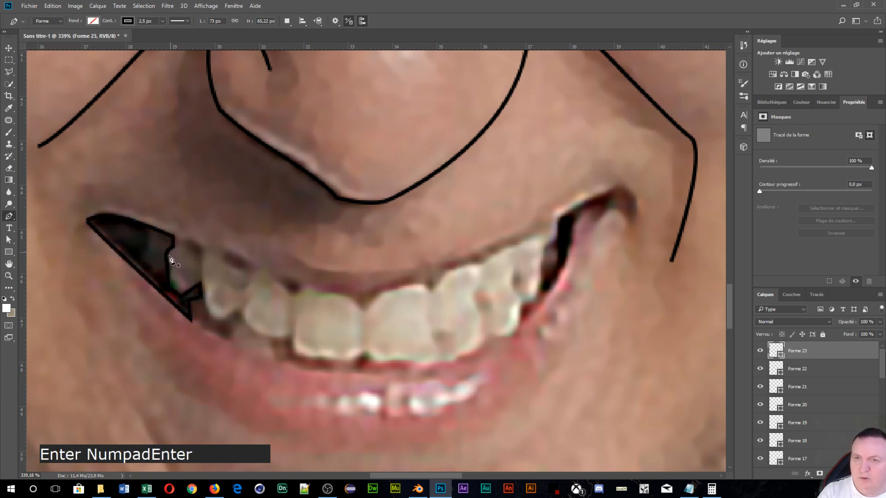
Step: Draw an open tooth contour about 16.5 × 30 px inside the dark gap at the mouth corner and finish the path
{"action": "left_click", "coordinate": [149, 227]}
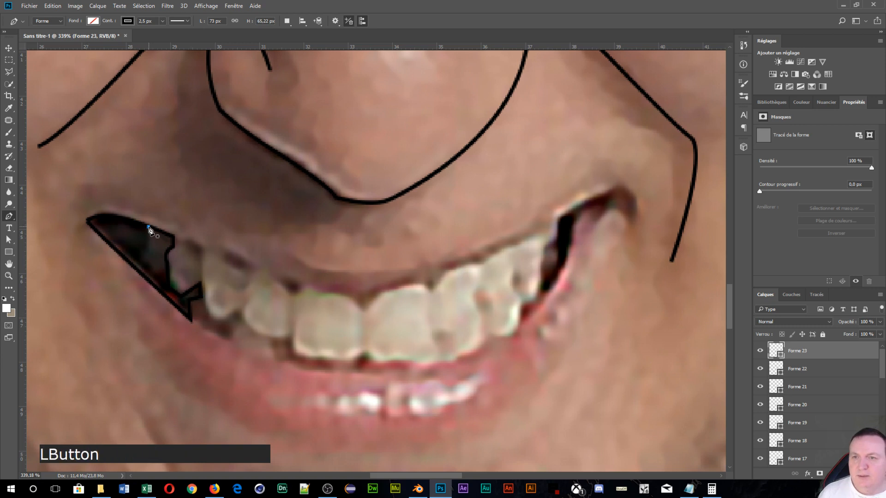
{"action": "left_click_drag", "start_coordinate": [145, 258], "coordinate": [149, 252]}
{"action": "left_click", "coordinate": [143, 263]}
{"action": "left_click", "coordinate": [154, 273]}
{"action": "left_click", "coordinate": [169, 272]}
{"action": "key", "text": "Return"}
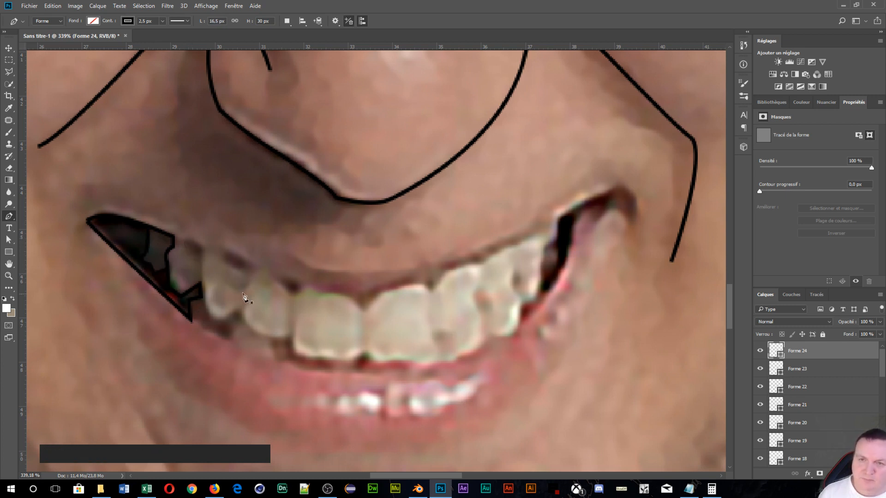
Step: Trace the upper lip's lower edge from the outlined dark gap across the front teeth, about 156 × 37 px
{"action": "left_click", "coordinate": [172, 234]}
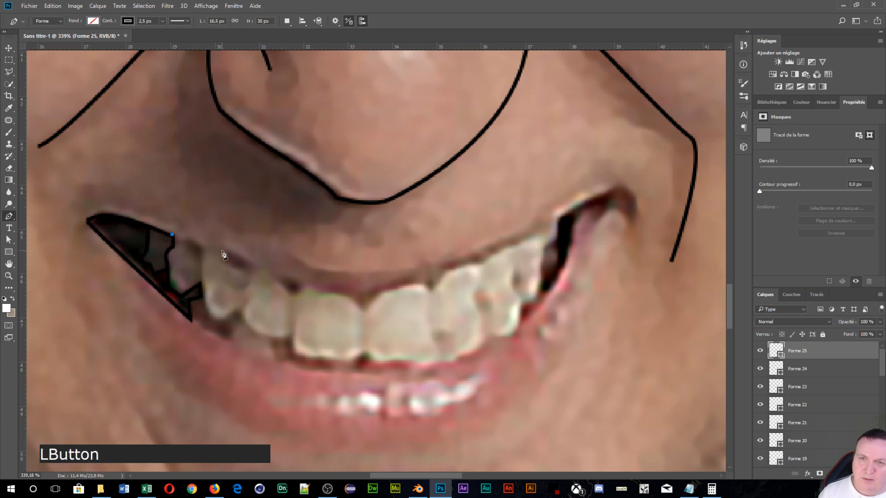
{"action": "left_click", "coordinate": [220, 249]}
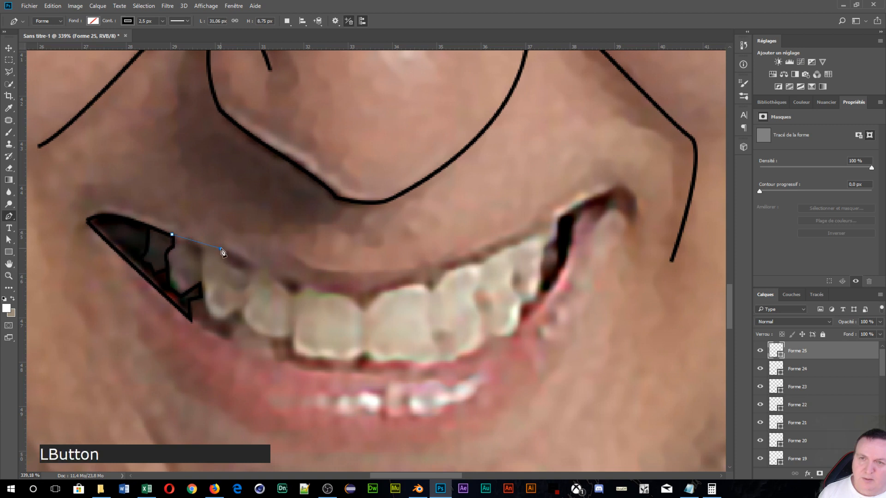
{"action": "left_click", "coordinate": [255, 268]}
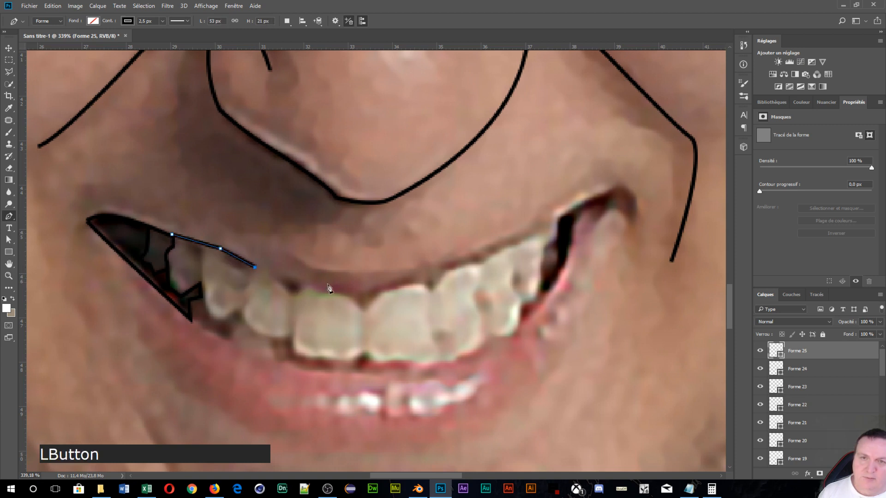
{"action": "scroll", "coordinate": [337, 290], "scroll_direction": "down", "scroll_amount": 3}
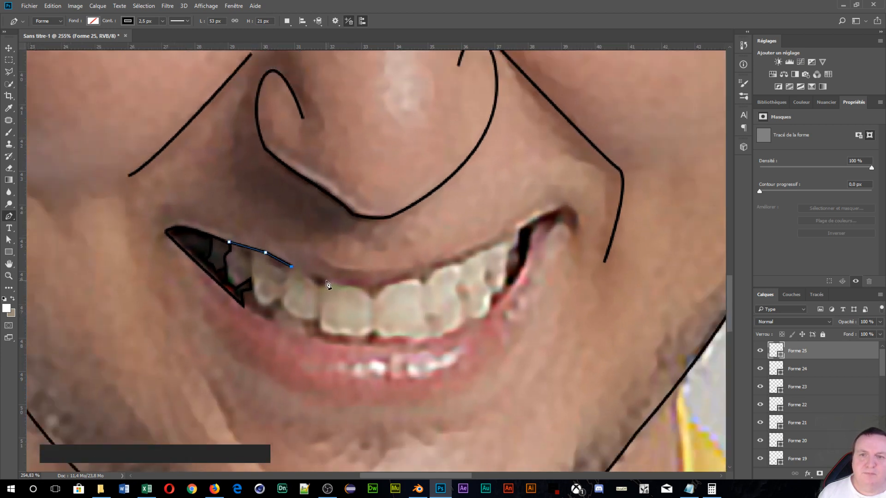
{"action": "left_click", "coordinate": [327, 280]}
{"action": "left_click_drag", "start_coordinate": [412, 276], "coordinate": [464, 256]}
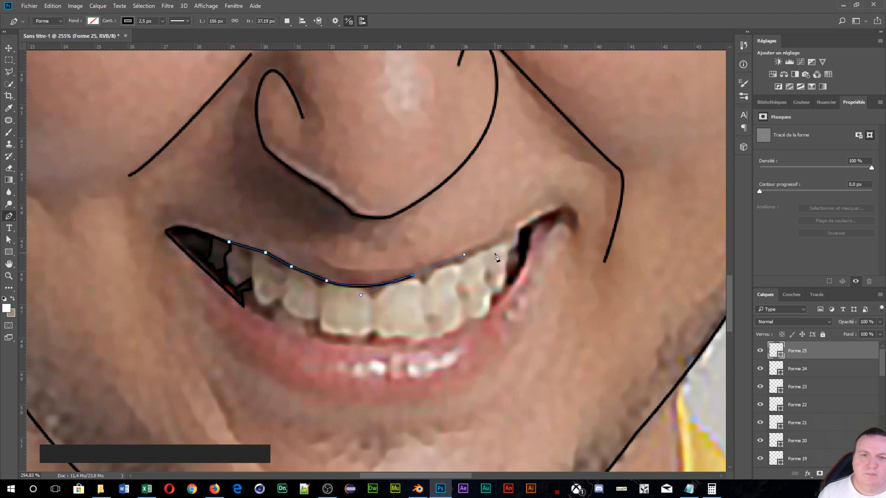
Step: Add a small V-shaped notch between two upper teeth to the lip line, bringing the path to about 175 px wide
{"action": "key", "text": "alt"}
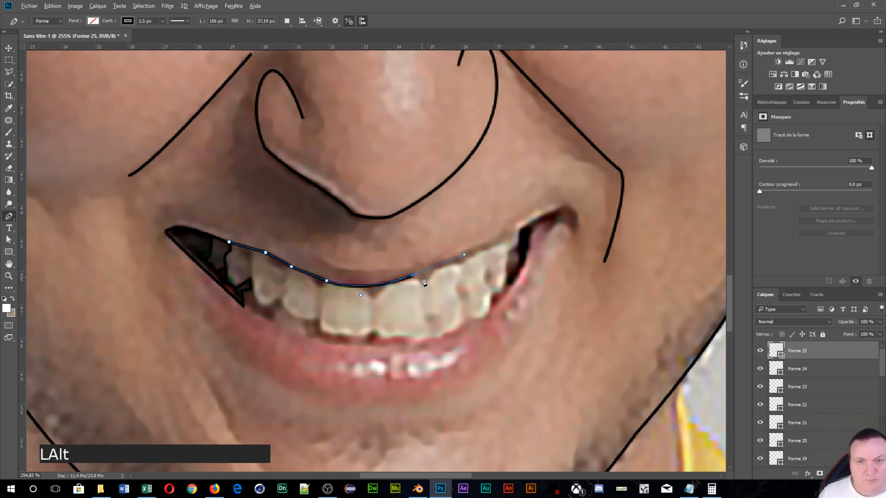
{"action": "left_click", "coordinate": [412, 276], "text": "alt"}
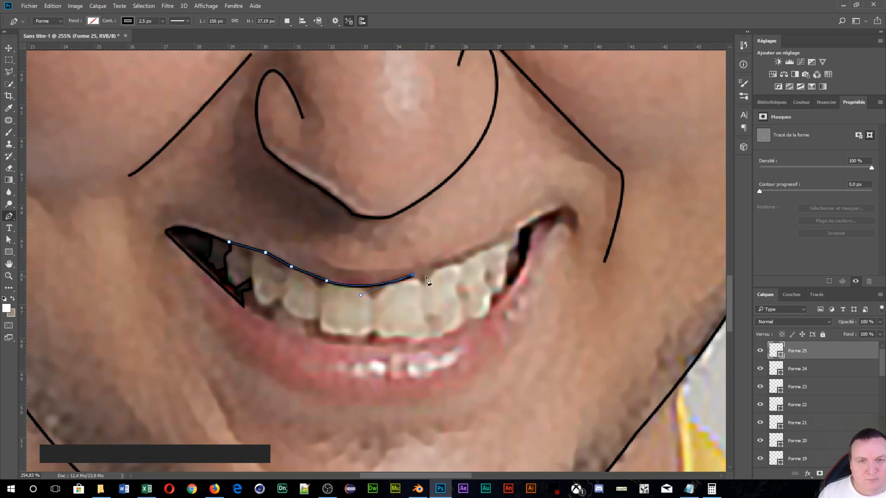
{"action": "left_click", "coordinate": [422, 285]}
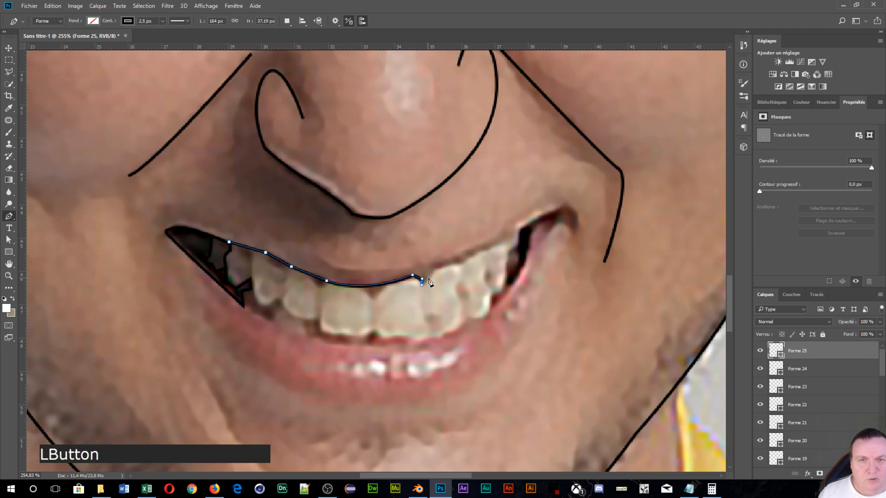
{"action": "left_click", "coordinate": [435, 270]}
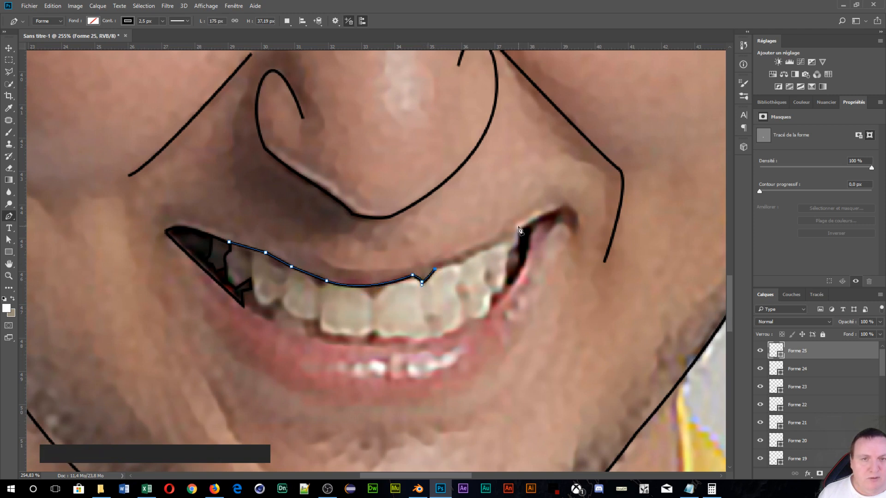
Step: Extend the upper lip's lower edge from the notch to the far mouth corner, bringing the path to about 280 × 63 px
{"action": "left_click_drag", "start_coordinate": [558, 211], "coordinate": [596, 185]}
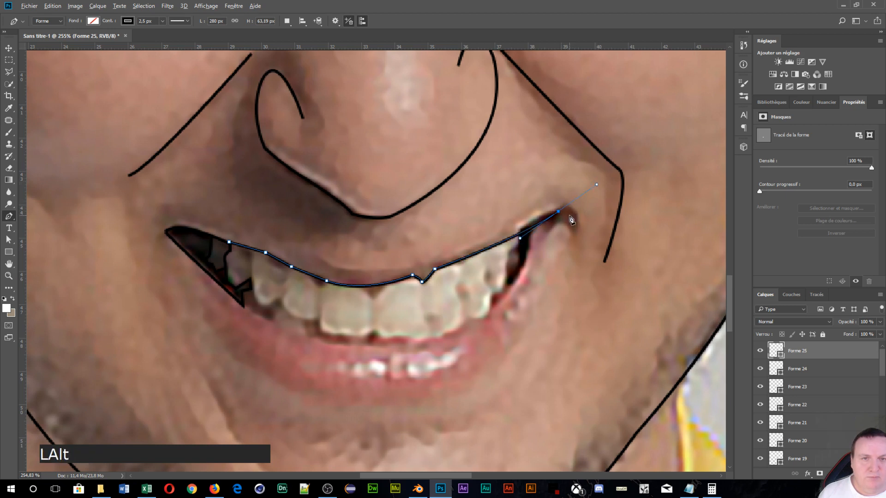
{"action": "left_click", "coordinate": [558, 212], "text": "alt"}
{"action": "left_click", "coordinate": [532, 248]}
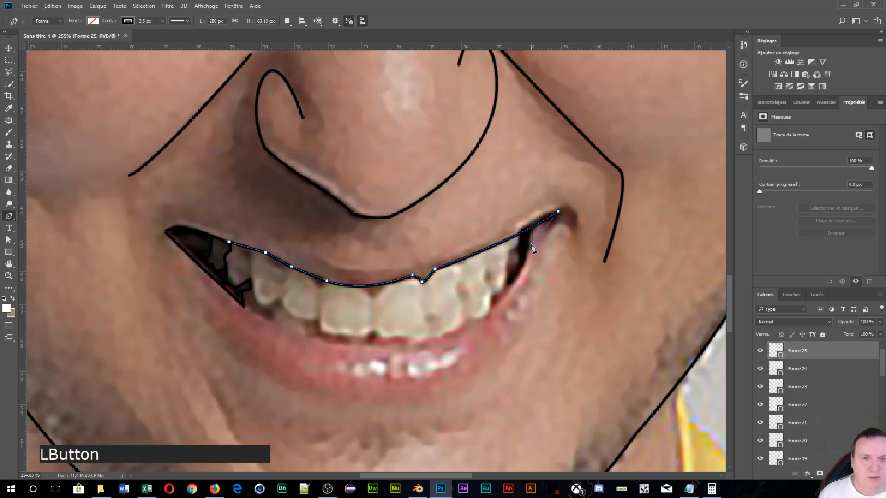
{"action": "left_click_drag", "start_coordinate": [528, 264], "coordinate": [538, 255]}
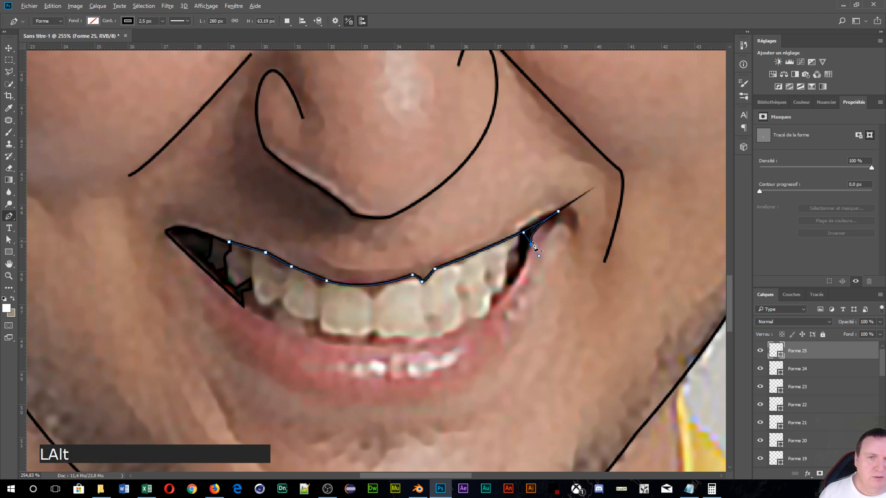
{"action": "key", "text": "ctrl+z"}
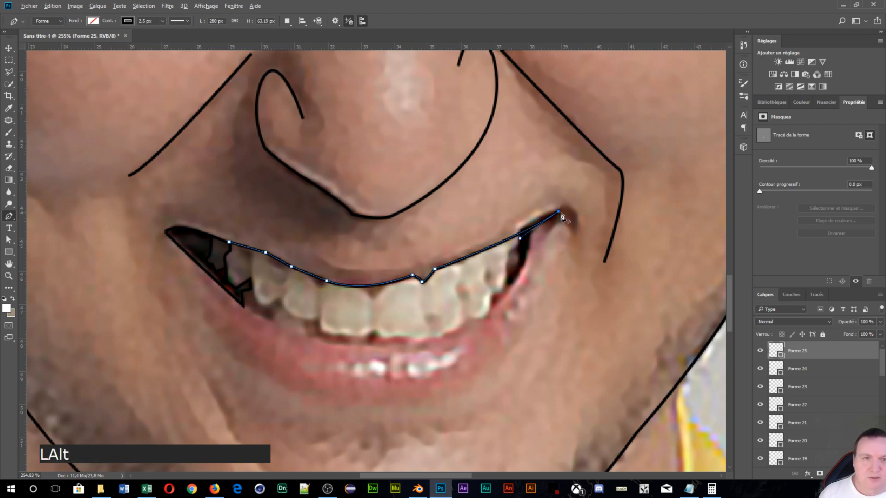
Step: Turn the path sharply at the mouth corner and carry it back to the outer edge of the dark gap beside the last tooth
{"action": "left_click", "coordinate": [559, 213], "text": "alt"}
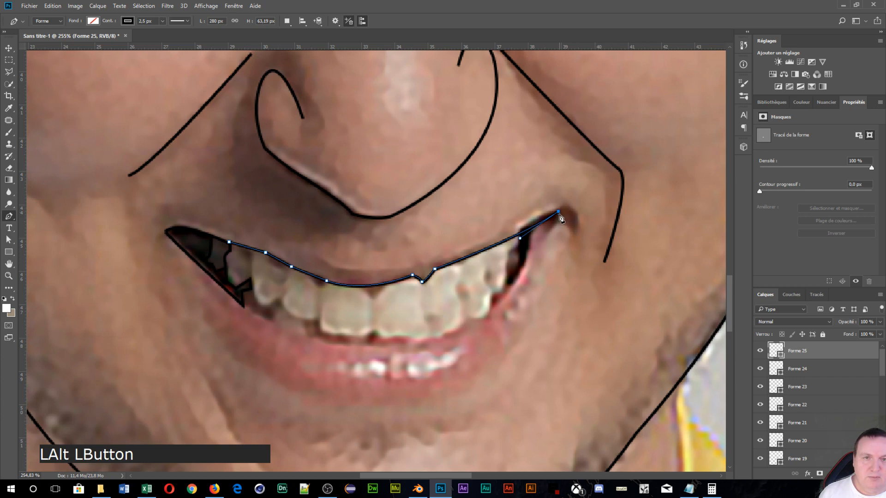
{"action": "left_click", "coordinate": [528, 248]}
{"action": "left_click_drag", "start_coordinate": [530, 260], "coordinate": [529, 267]}
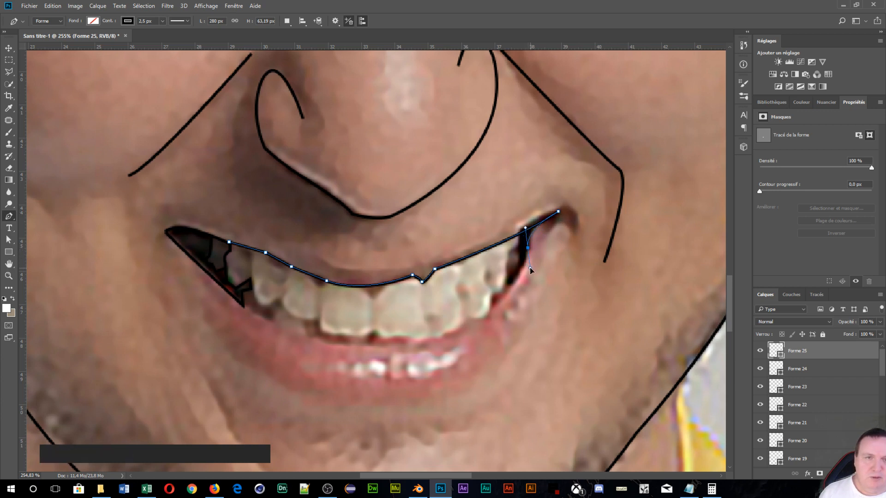
{"action": "left_click", "coordinate": [527, 249], "text": "alt"}
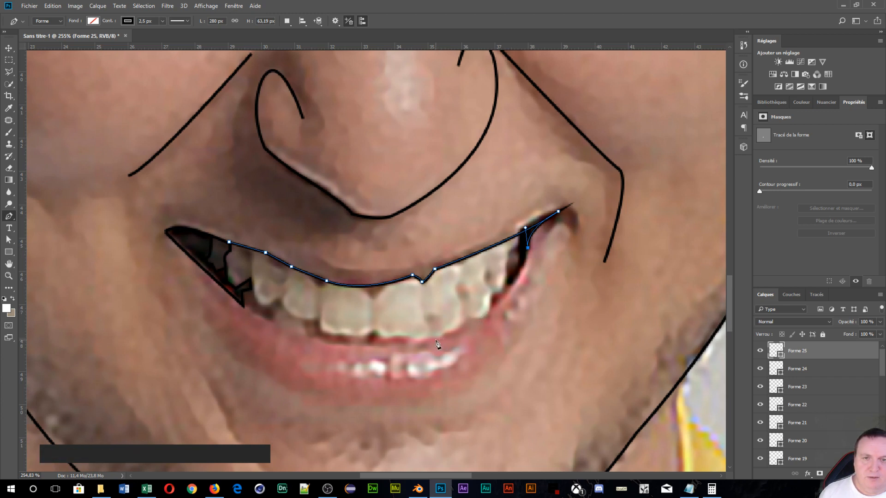
Step: Trace the lower lip's upper edge beneath the teeth back to the opposite gap outline and finish the path at about 280 × 115 px
{"action": "left_click_drag", "start_coordinate": [435, 339], "coordinate": [350, 361]}
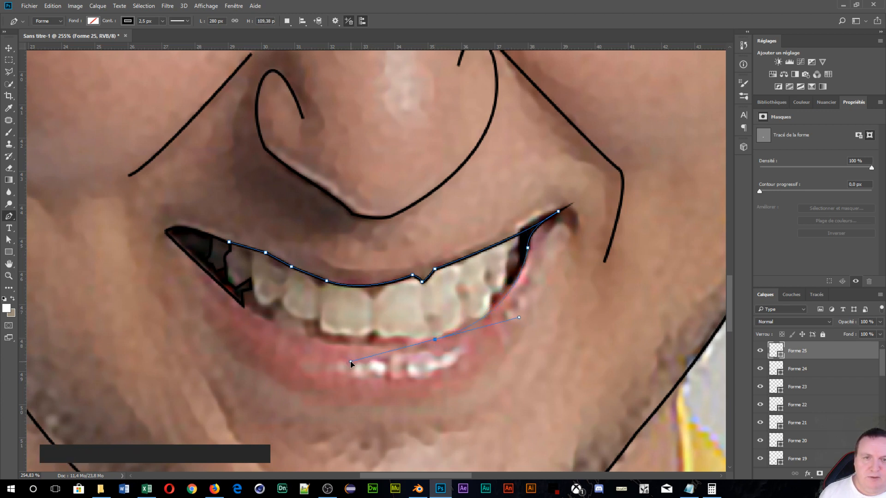
{"action": "left_click", "coordinate": [435, 340], "text": "alt"}
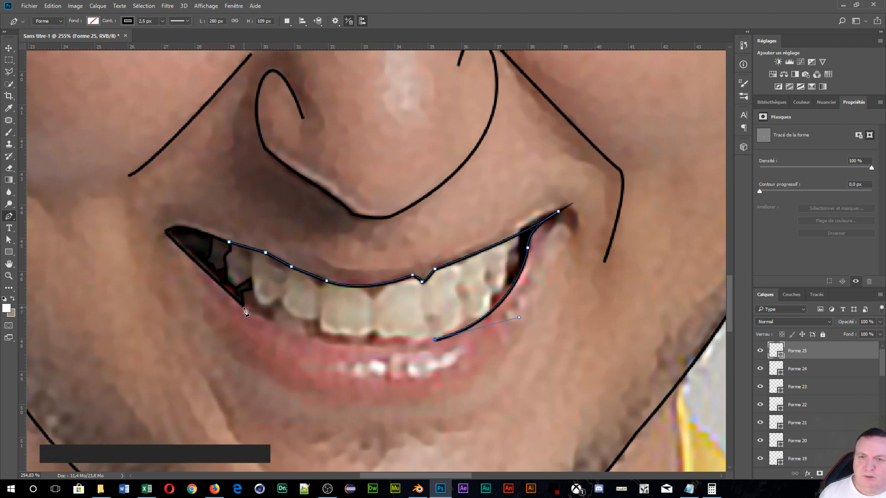
{"action": "left_click_drag", "start_coordinate": [243, 306], "coordinate": [172, 244]}
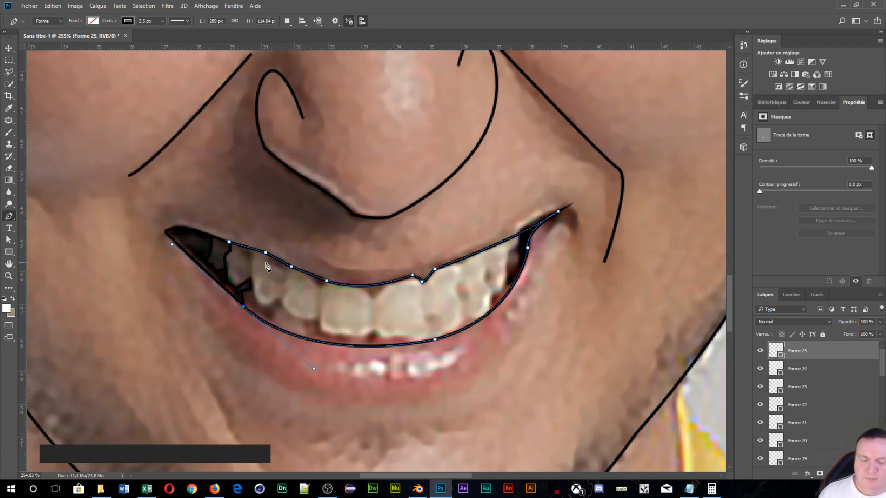
{"action": "key", "text": "Return"}
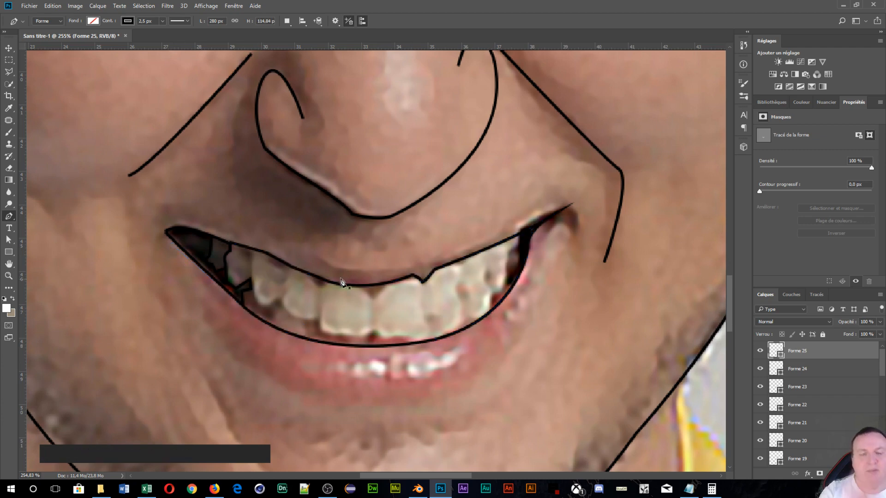
Step: Outline the small angular dark area between the lip line and the side teeth, about 13 × 9 px, and finish the path
{"action": "scroll", "coordinate": [467, 280], "scroll_direction": "up", "scroll_amount": 4}
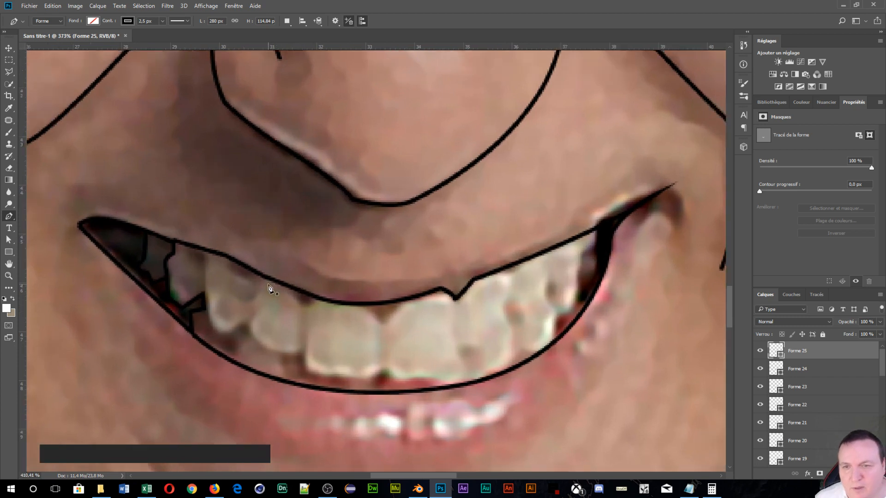
{"action": "scroll", "coordinate": [269, 288], "scroll_direction": "up", "scroll_amount": 1}
{"action": "left_click", "coordinate": [223, 256]}
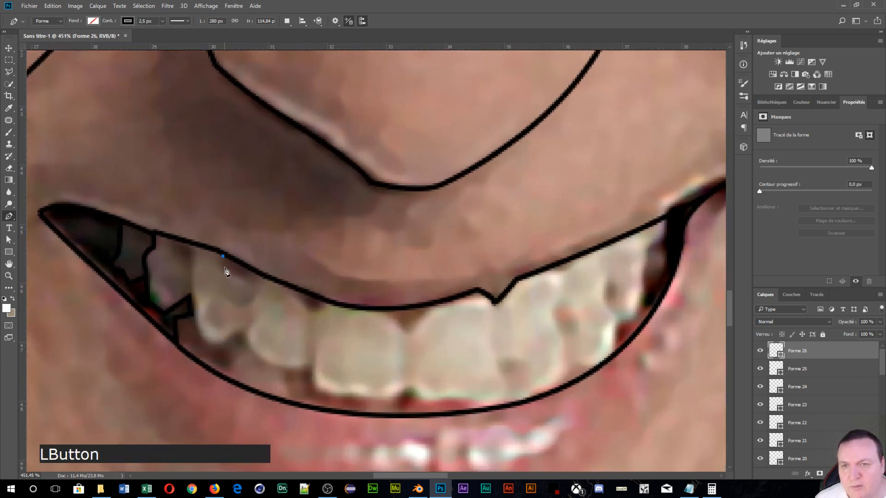
{"action": "left_click", "coordinate": [226, 271]}
{"action": "left_click", "coordinate": [248, 276]}
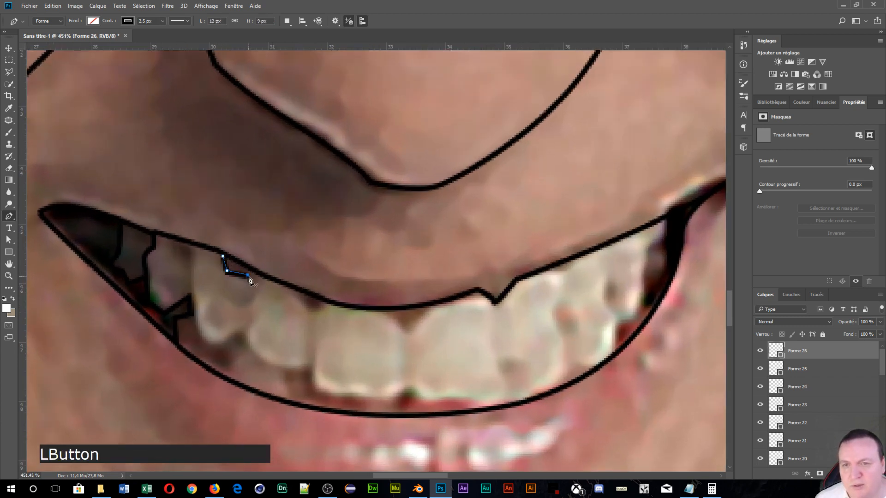
{"action": "left_click", "coordinate": [250, 271]}
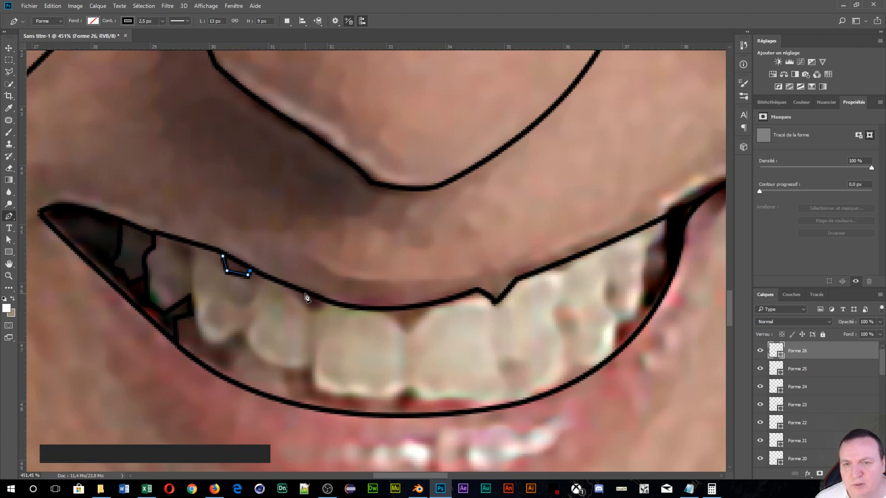
{"action": "left_click", "coordinate": [301, 291]}
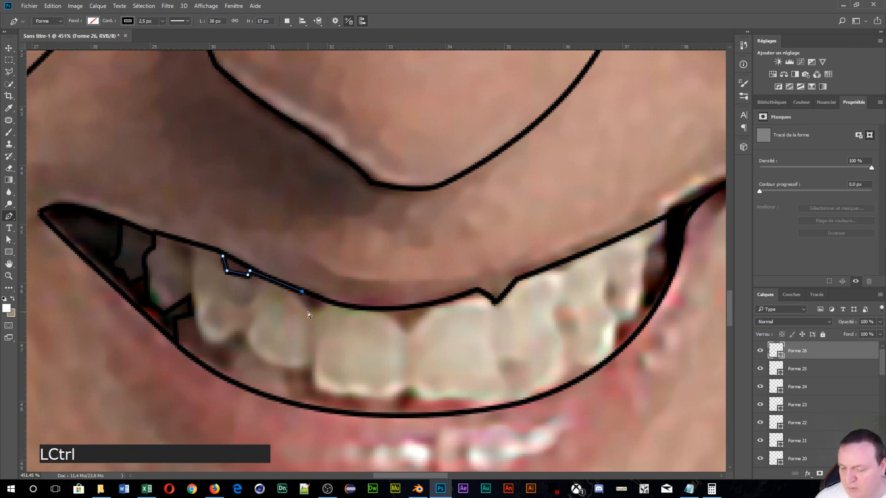
{"action": "key", "text": "ctrl+z"}
{"action": "key", "text": "Return"}
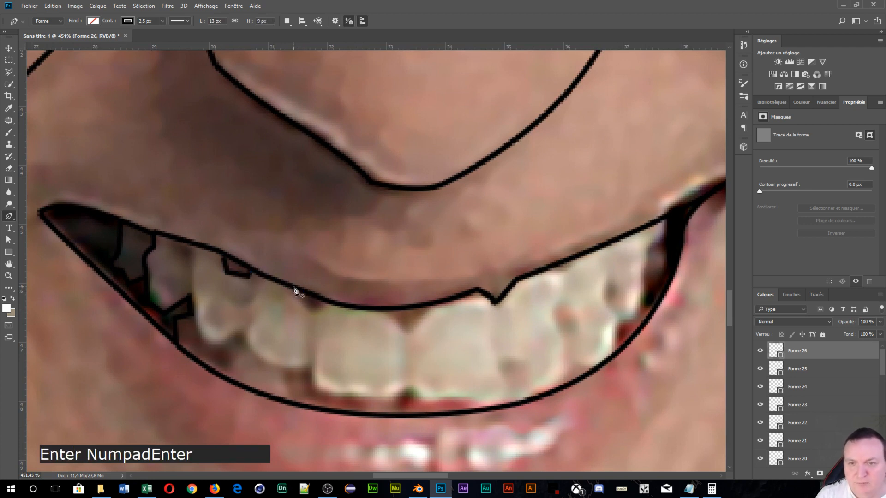
Step: Outline a rounded gap about 12 × 8.5 px beside the front tooth and a V-shaped gap about 25 × 13 px between the front teeth
{"action": "left_click", "coordinate": [300, 291]}
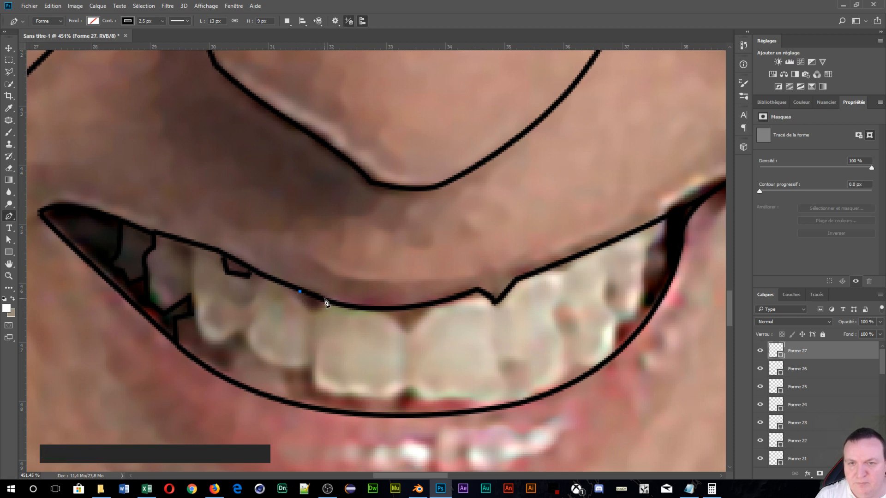
{"action": "mouse_move", "coordinate": [325, 302]}
{"action": "left_mouse_down"}
{"action": "mouse_move", "coordinate": [348, 296]}
{"action": "mouse_move", "coordinate": [340, 286]}
{"action": "left_mouse_up"}
{"action": "key", "text": "Return"}
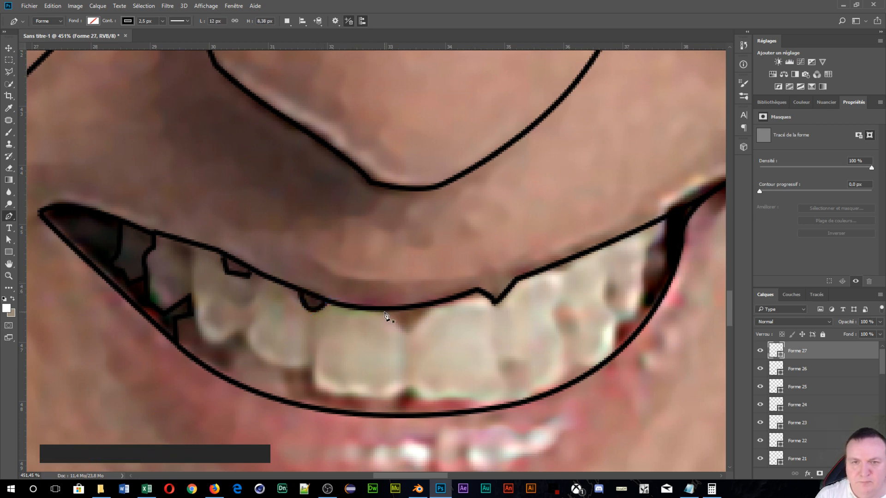
{"action": "left_click", "coordinate": [385, 314]}
{"action": "left_click", "coordinate": [405, 330]}
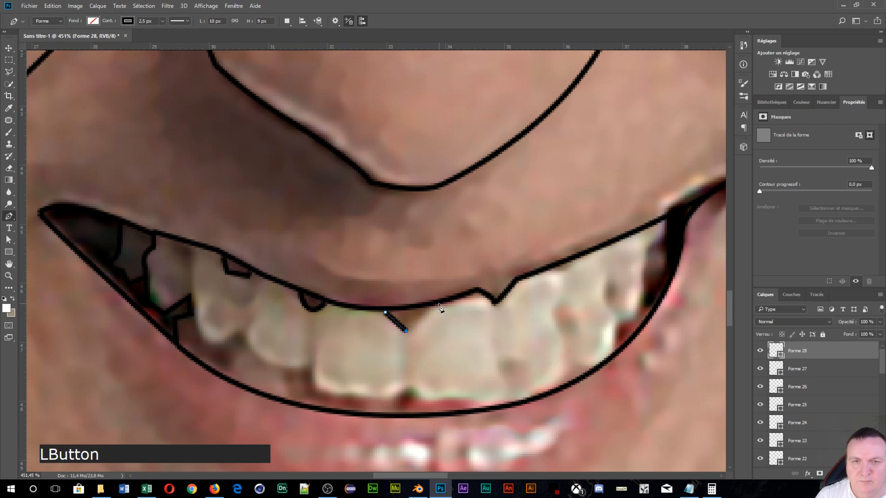
{"action": "left_click", "coordinate": [438, 306]}
{"action": "key", "text": "Return"}
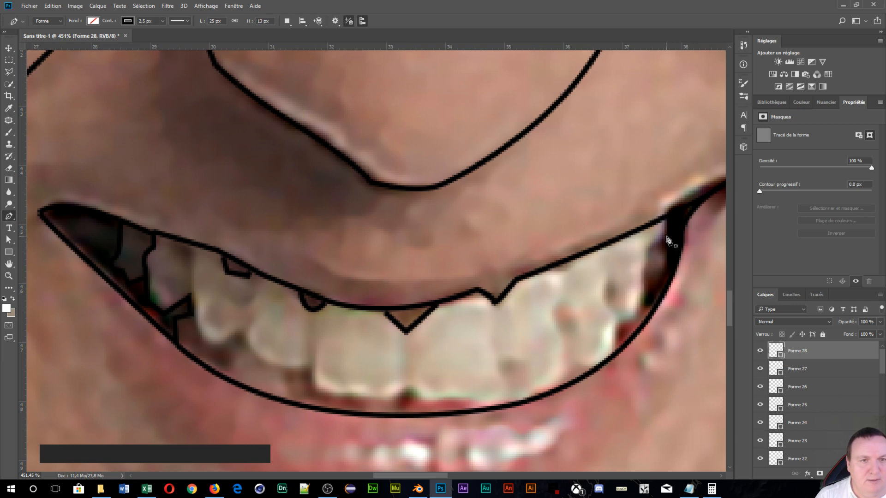
Step: Trace the last tooth's outer edge from the lip line down along the dark corner gap, about 14 × 44 px, and finish the path
{"action": "left_click", "coordinate": [666, 217]}
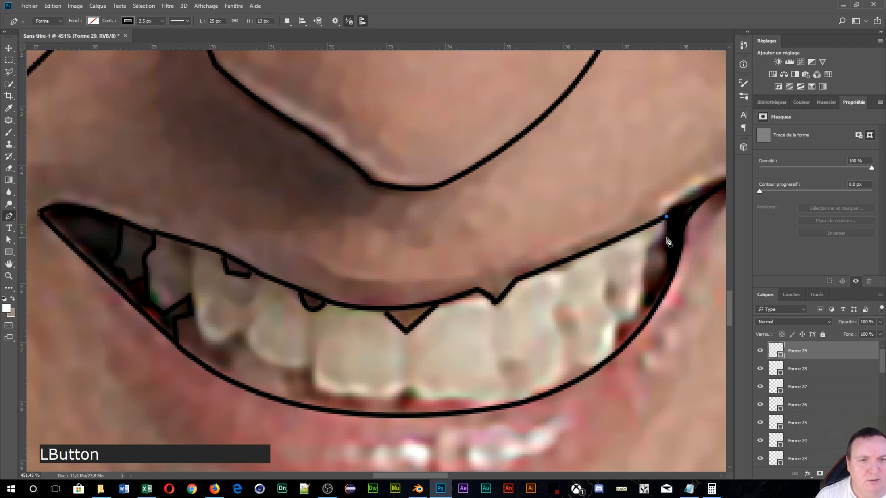
{"action": "left_click", "coordinate": [647, 250]}
{"action": "left_click_drag", "start_coordinate": [633, 253], "coordinate": [628, 251]}
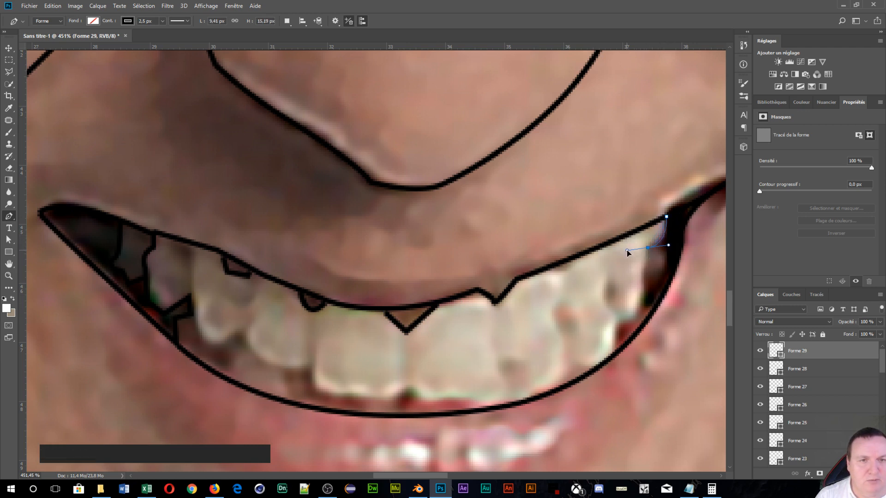
{"action": "left_click_drag", "start_coordinate": [641, 308], "coordinate": [647, 307]}
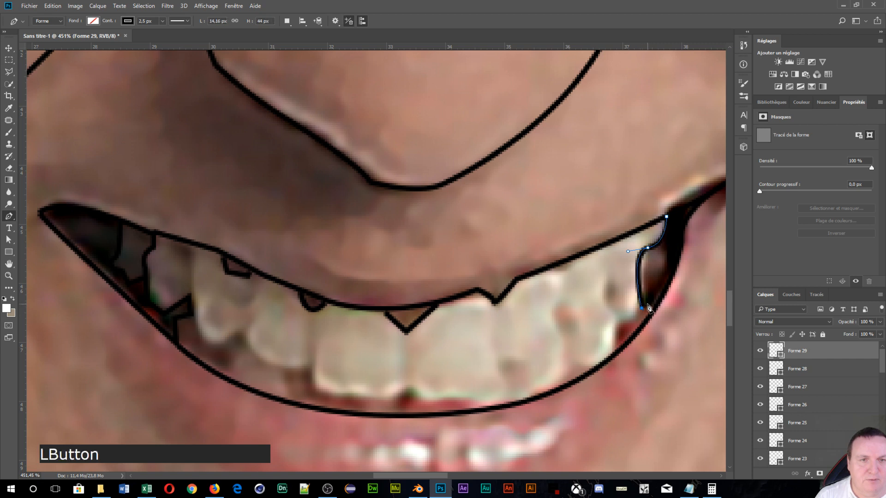
{"action": "left_click", "coordinate": [659, 306]}
{"action": "key", "text": "Return"}
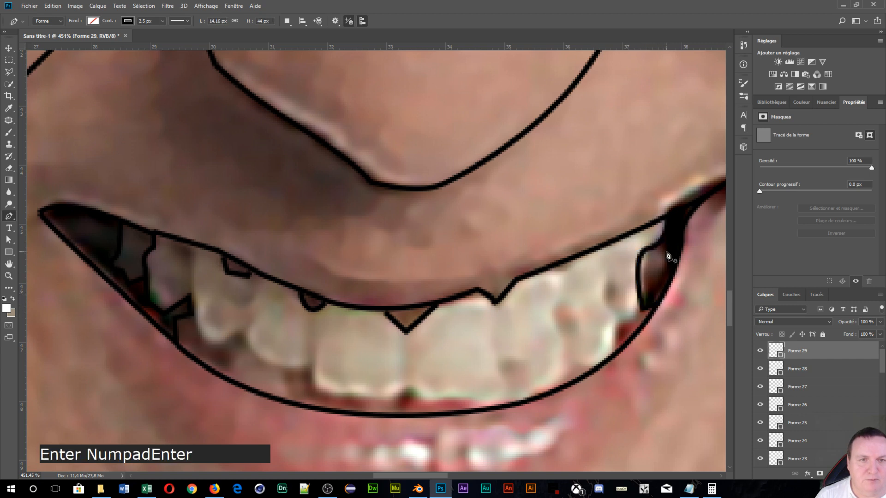
Step: Add a curve about 10 × 34 px inside the dark corner gap and an angled line about 11 × 16 px from its base to the lower lip
{"action": "left_click", "coordinate": [662, 238]}
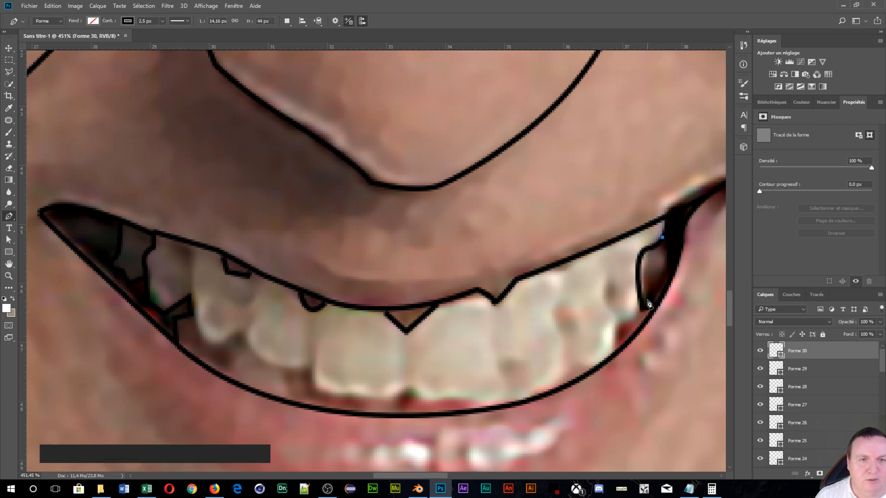
{"action": "left_click_drag", "start_coordinate": [644, 309], "coordinate": [612, 335]}
{"action": "key", "text": "Return"}
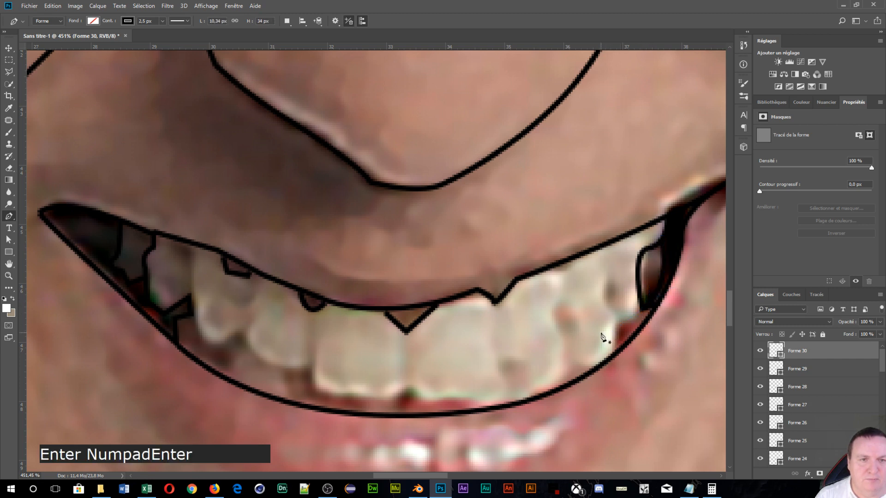
{"action": "left_click", "coordinate": [641, 310]}
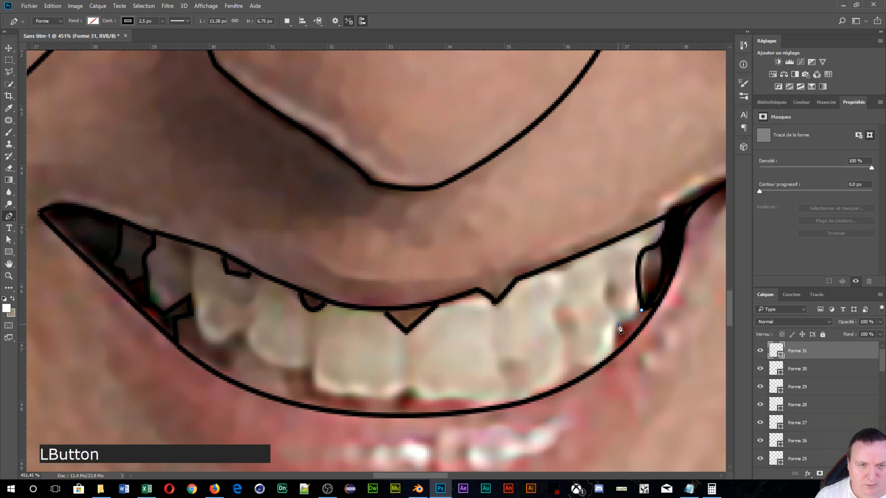
{"action": "left_click", "coordinate": [618, 344]}
{"action": "key", "text": "Return"}
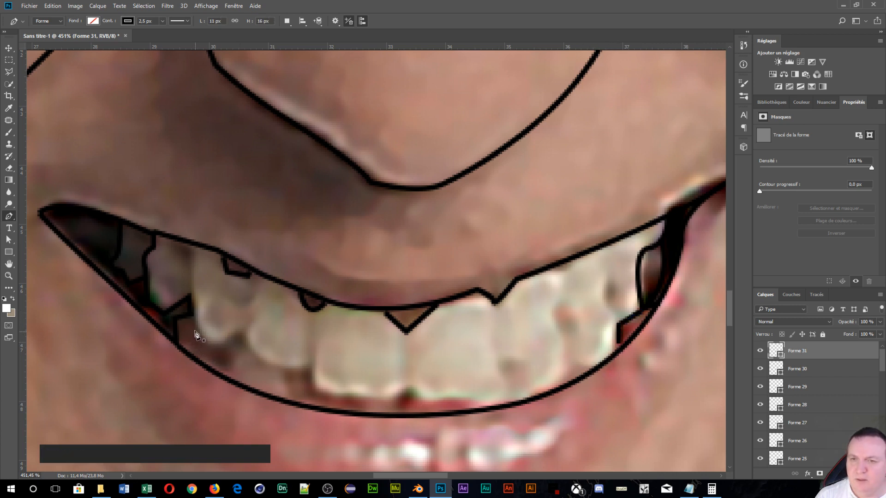
Step: Trace the rounded lower edge of the side tooth next to the small wedge, about 20 × 13.5 px
{"action": "left_click", "coordinate": [193, 317]}
{"action": "left_click_drag", "start_coordinate": [235, 330], "coordinate": [278, 293]}
{"action": "key", "text": "Return"}
{"action": "left_click", "coordinate": [238, 335]}
{"action": "key", "text": "Return"}
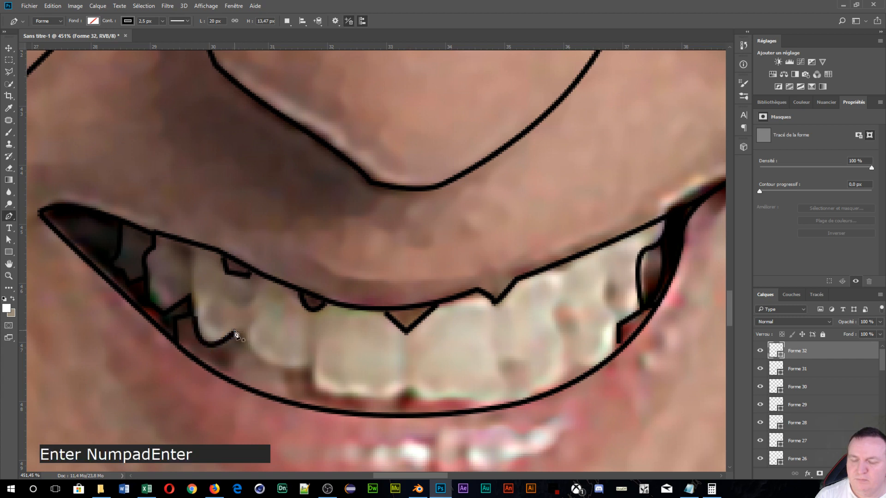
{"action": "key", "text": "Return"}
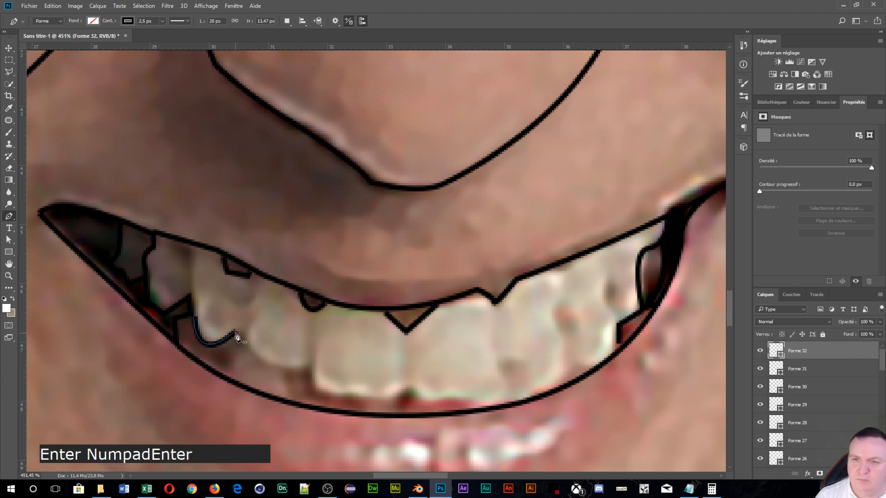
Step: Extend the tooth-edge path along the rounded lower edge of the next side tooth, to about 57 × 25 px overall
{"action": "left_click", "coordinate": [238, 336]}
{"action": "key", "text": "alt"}
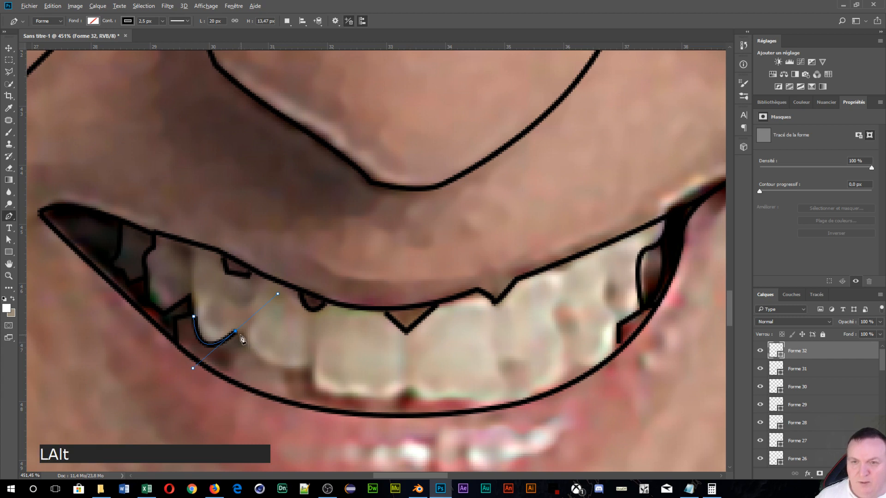
{"action": "left_click", "coordinate": [237, 335], "text": "alt"}
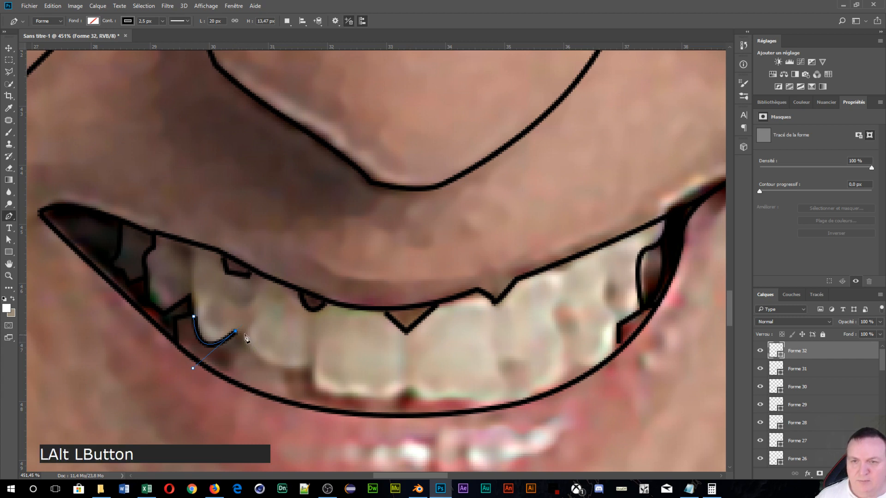
{"action": "left_click_drag", "start_coordinate": [244, 333], "coordinate": [378, 351]}
{"action": "key", "text": "alt"}
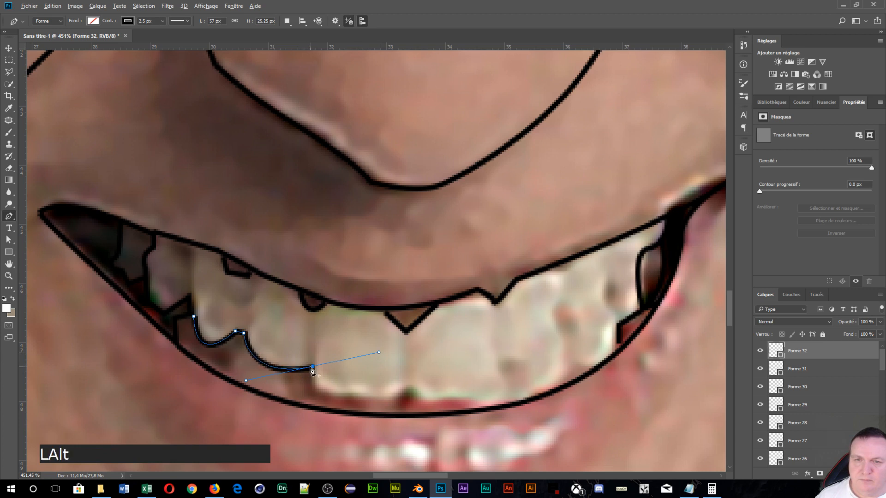
{"action": "left_click", "coordinate": [312, 368], "text": "alt"}
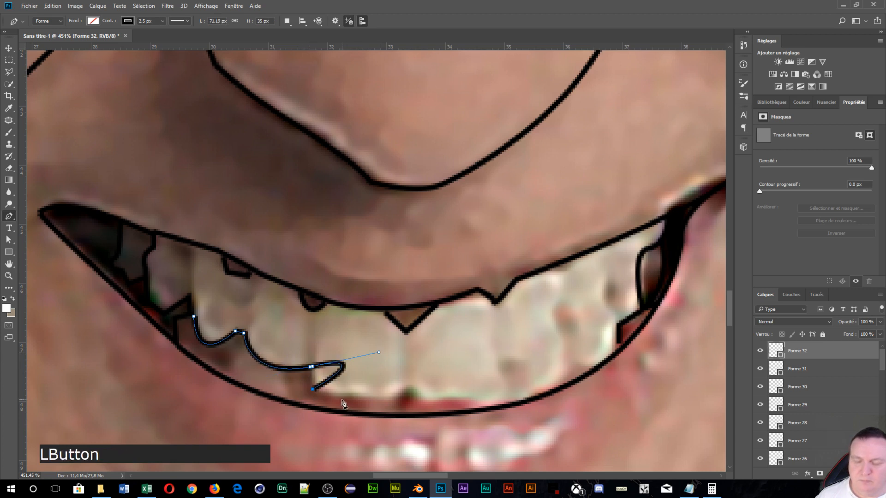
{"action": "left_click", "coordinate": [312, 367], "text": "alt"}
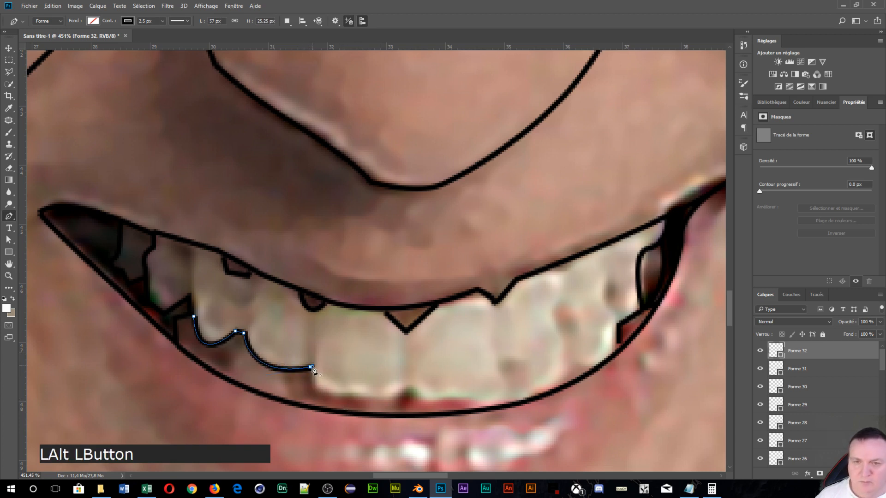
Step: Continue the path down a short vertical step, along the first front tooth's lower edge and around a small central notch, to about 107 × 39 px overall
{"action": "left_click", "coordinate": [313, 389]}
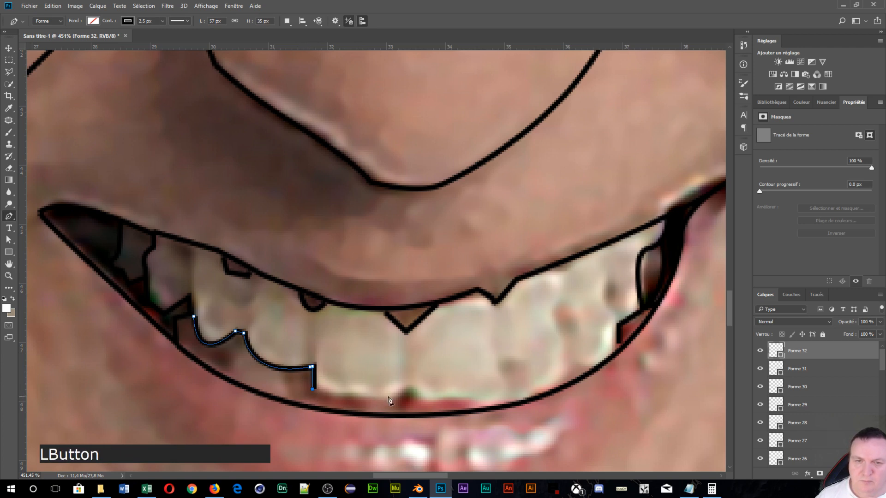
{"action": "left_click_drag", "start_coordinate": [403, 393], "coordinate": [435, 383]}
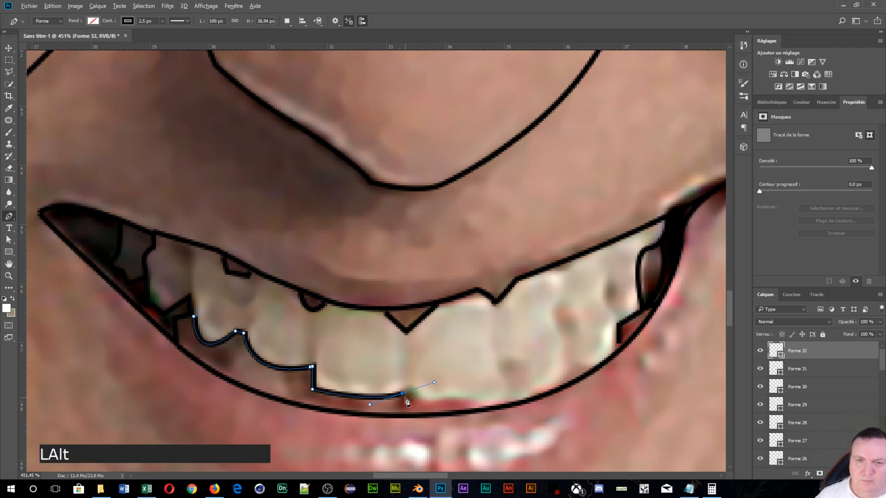
{"action": "left_click", "coordinate": [402, 394], "text": "alt"}
{"action": "left_click", "coordinate": [410, 385]}
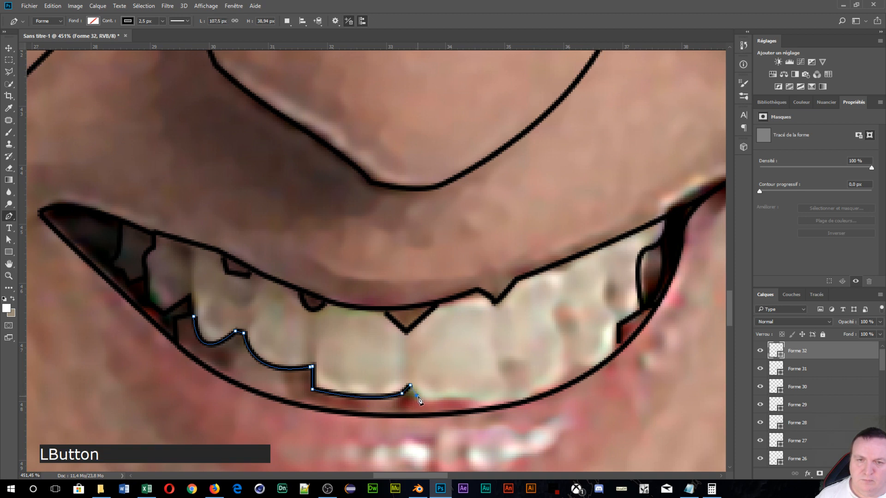
{"action": "left_click", "coordinate": [417, 395]}
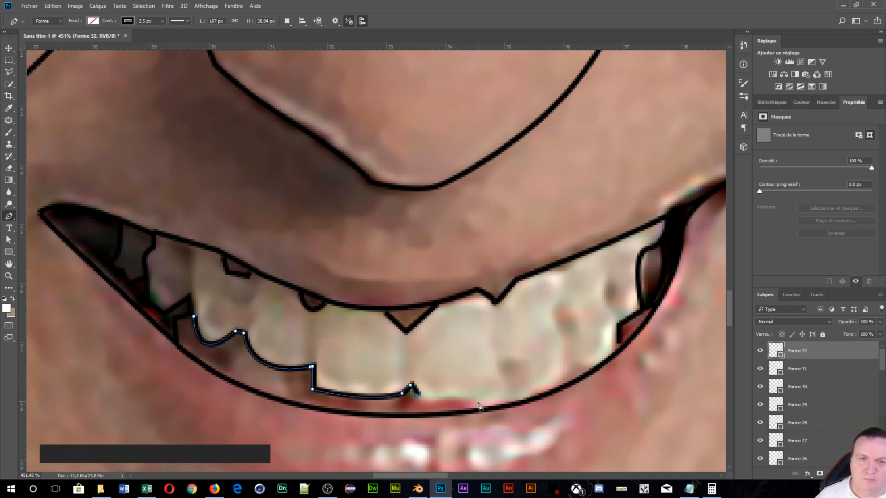
Step: Trace the second front tooth's lower edge to the lower lip line, about 151 × 42 px overall, and finish the path
{"action": "left_click", "coordinate": [478, 404]}
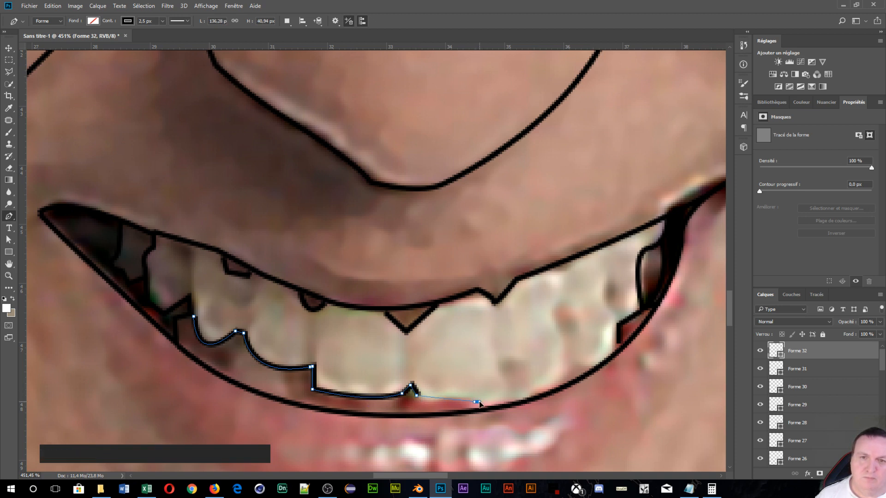
{"action": "left_click_drag", "start_coordinate": [480, 404], "coordinate": [482, 409]}
{"action": "key", "text": "alt"}
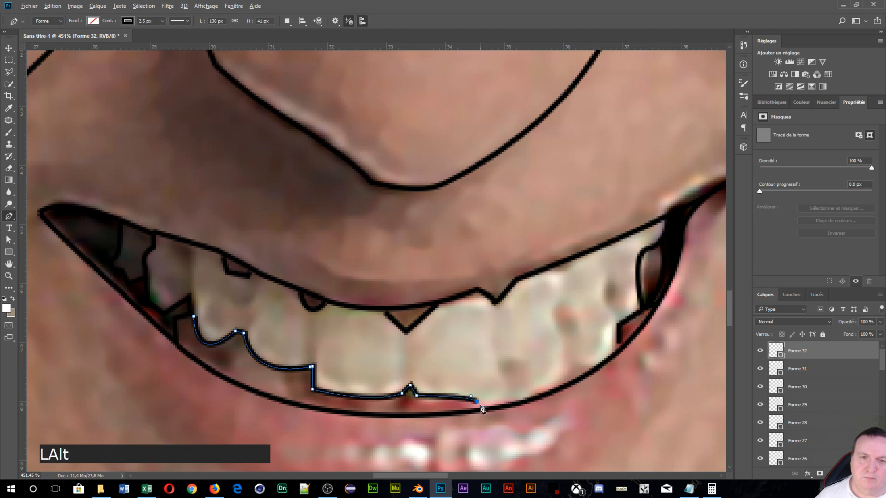
{"action": "left_click", "coordinate": [479, 403], "text": "alt"}
{"action": "left_click", "coordinate": [508, 404]}
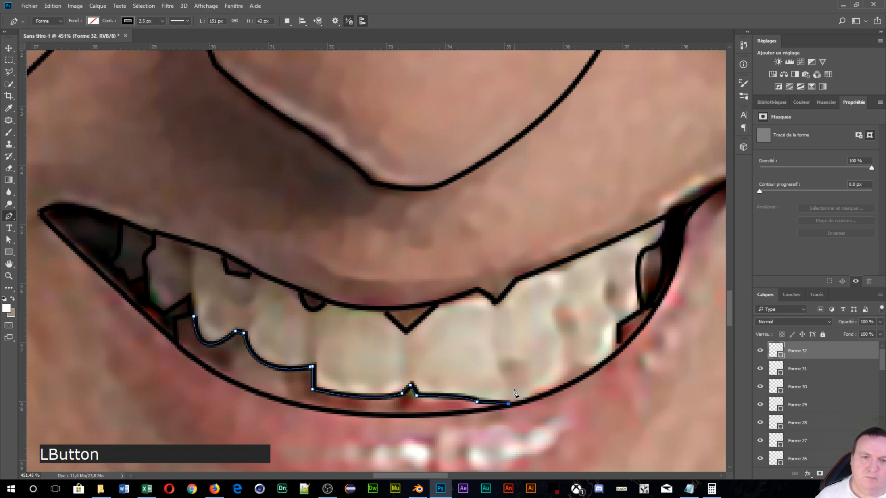
{"action": "key", "text": "Return"}
Step: Start the lower lip outline with a small curved hook about 21 px tall at the mouth corner beside the angled smile line
{"action": "scroll", "coordinate": [485, 354], "scroll_direction": "down", "scroll_amount": 5}
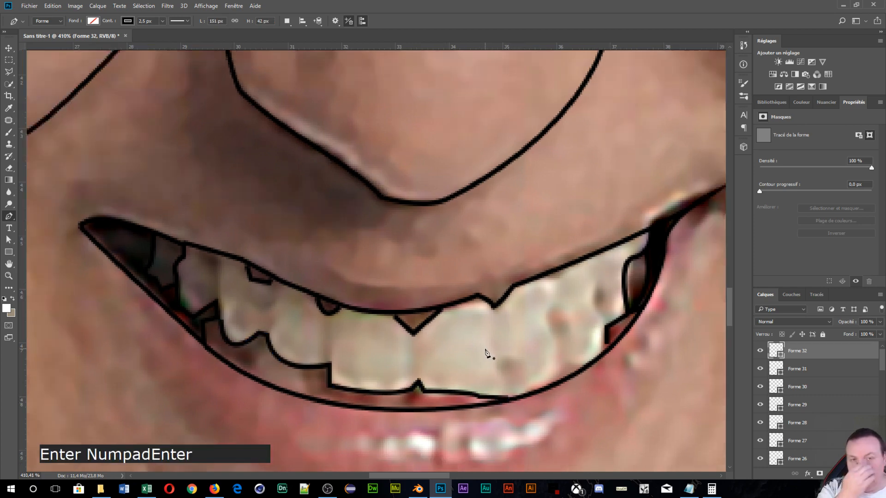
{"action": "scroll", "coordinate": [485, 355], "scroll_direction": "down", "scroll_amount": 7}
{"action": "scroll", "coordinate": [492, 355], "scroll_direction": "up", "scroll_amount": 6}
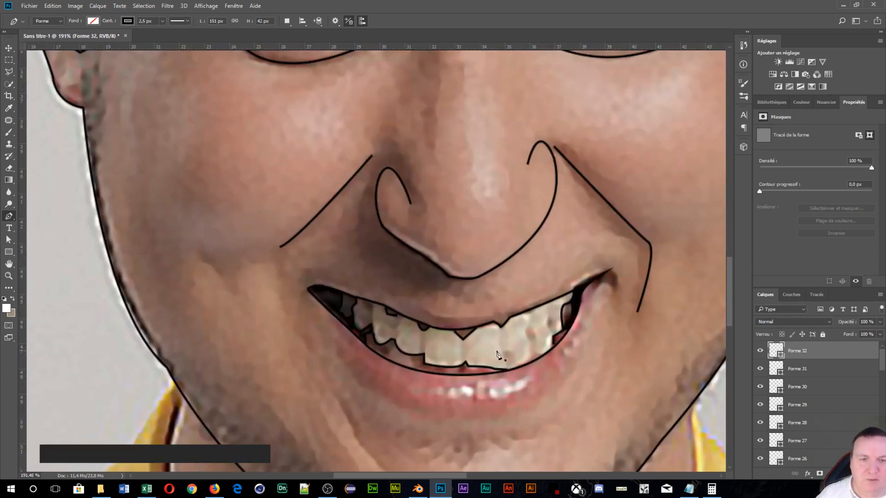
{"action": "left_click", "coordinate": [610, 271]}
{"action": "left_click", "coordinate": [614, 290]}
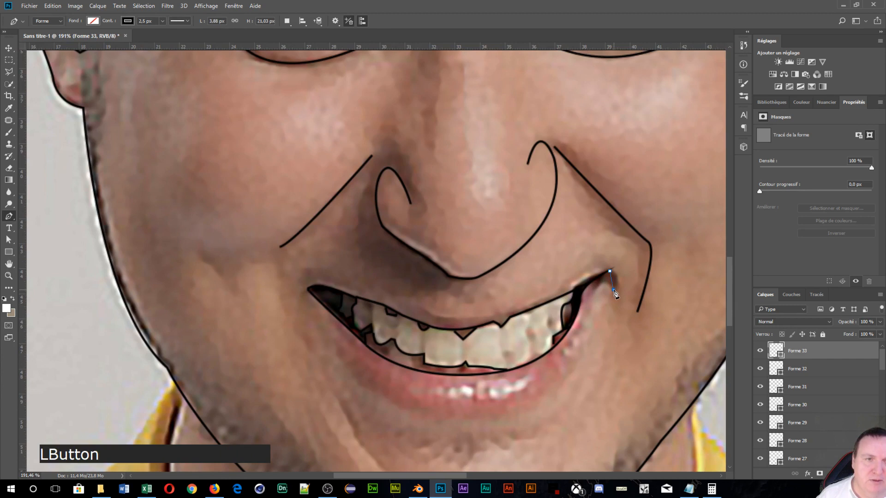
{"action": "left_click_drag", "start_coordinate": [609, 298], "coordinate": [590, 319]}
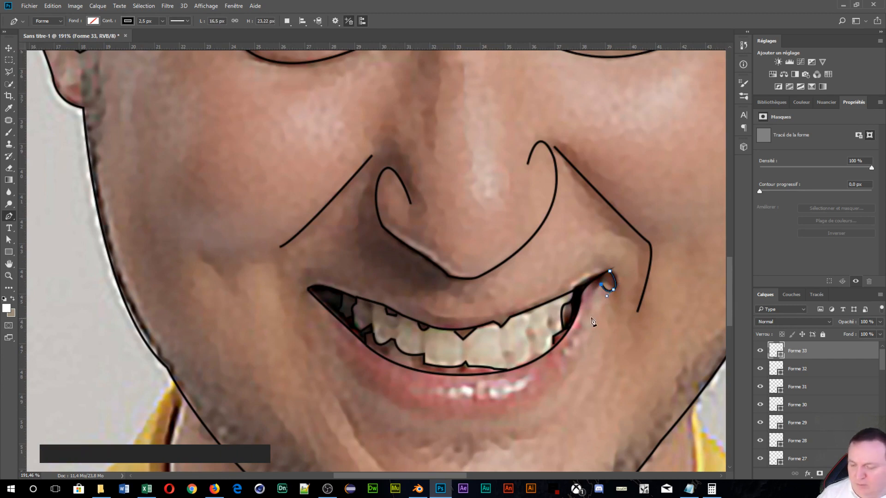
{"action": "key", "text": "ctrl+z"}
{"action": "left_click", "coordinate": [614, 292], "text": "alt"}
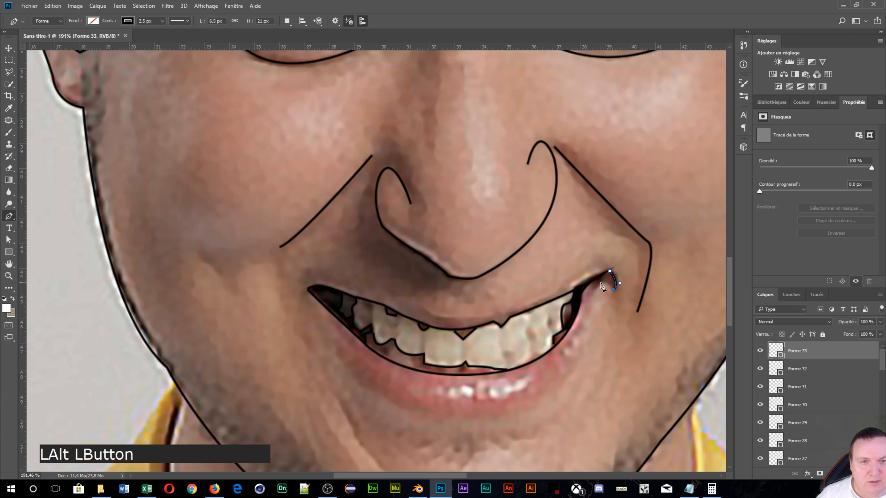
{"action": "left_click_drag", "start_coordinate": [603, 286], "coordinate": [594, 288]}
{"action": "left_click", "coordinate": [601, 283], "text": "alt"}
Step: Curve the lower lip outline beneath the lip to the opposite mouth corner, about 348.5 × 167 px overall, and finish the path
{"action": "left_click", "coordinate": [471, 421]}
{"action": "left_click_drag", "start_coordinate": [471, 420], "coordinate": [356, 421]}
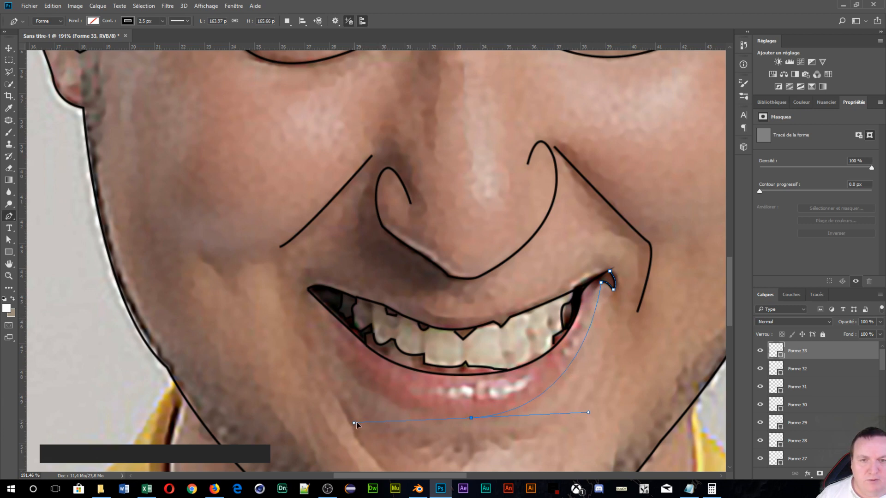
{"action": "left_click", "coordinate": [471, 418], "text": "alt"}
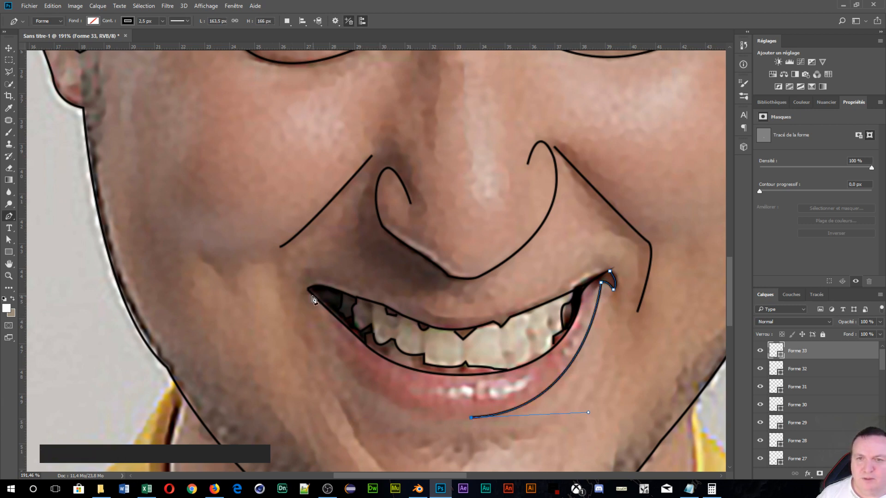
{"action": "left_click_drag", "start_coordinate": [308, 291], "coordinate": [296, 228]}
{"action": "left_click_drag", "start_coordinate": [266, 158], "coordinate": [260, 135]}
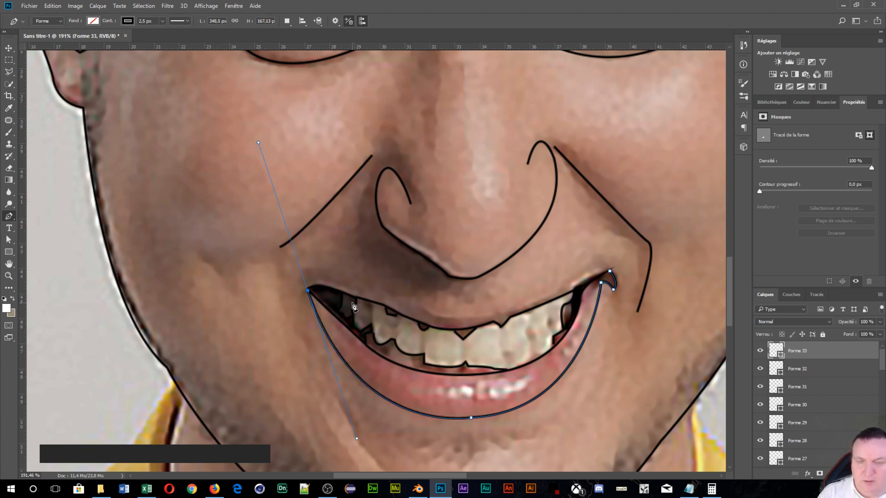
{"action": "key", "text": "Return"}
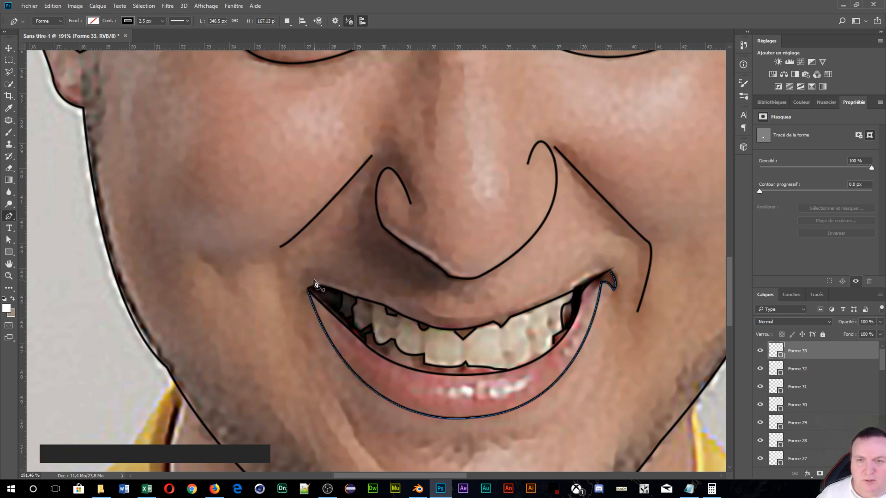
Step: Trace the upper lip's top edge from one mouth corner to the other, about 340 × 56 px, and finish the path
{"action": "left_click", "coordinate": [310, 287]}
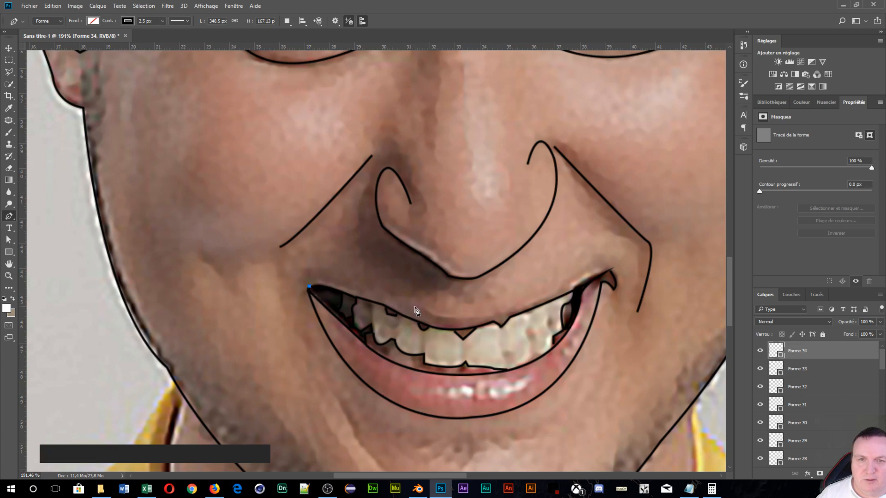
{"action": "left_click_drag", "start_coordinate": [419, 307], "coordinate": [502, 341]}
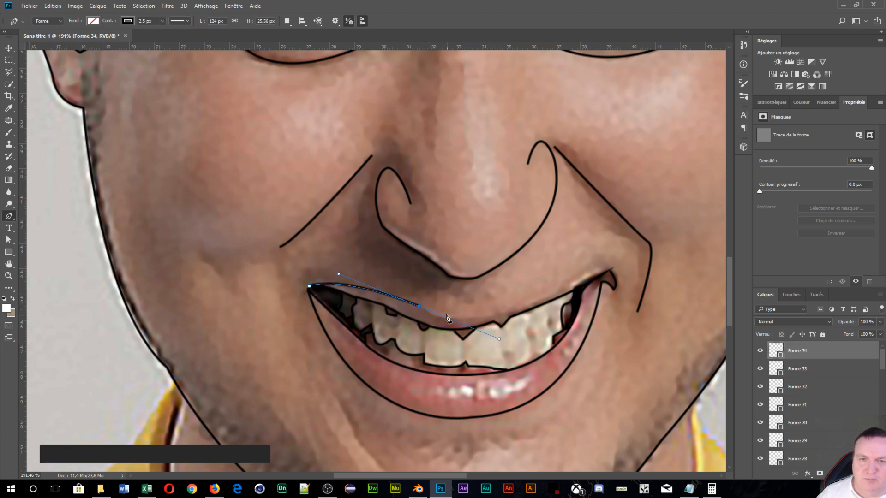
{"action": "left_click", "coordinate": [424, 307], "text": "alt"}
{"action": "left_click_drag", "start_coordinate": [484, 315], "coordinate": [535, 306]}
{"action": "key", "text": "alt"}
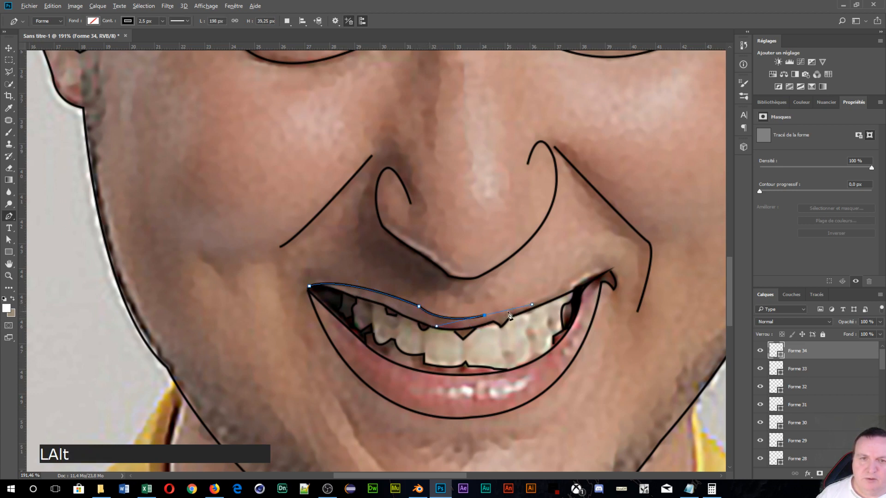
{"action": "left_click", "coordinate": [484, 316], "text": "alt"}
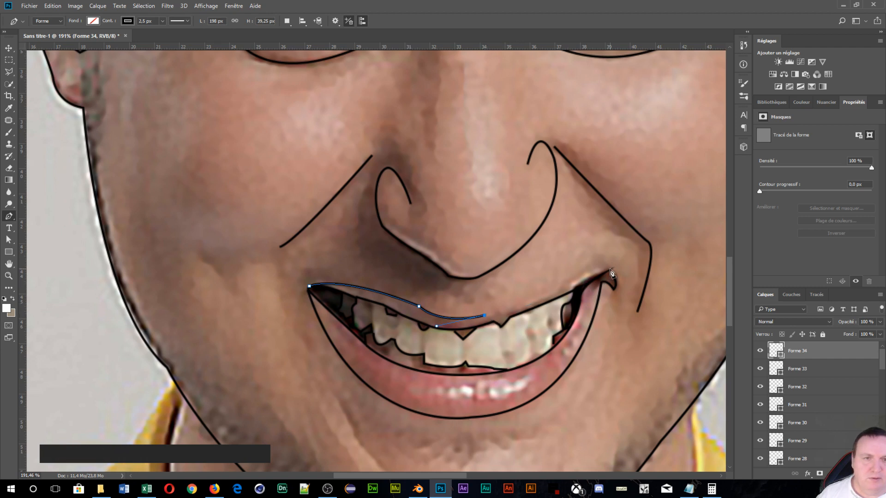
{"action": "left_click_drag", "start_coordinate": [610, 270], "coordinate": [622, 262]}
{"action": "key", "text": "Return"}
Step: Start a path where the detailed ear's top meets the hair and trace the first short segments down the hair edge
{"action": "scroll", "coordinate": [549, 215], "scroll_direction": "down", "scroll_amount": 5}
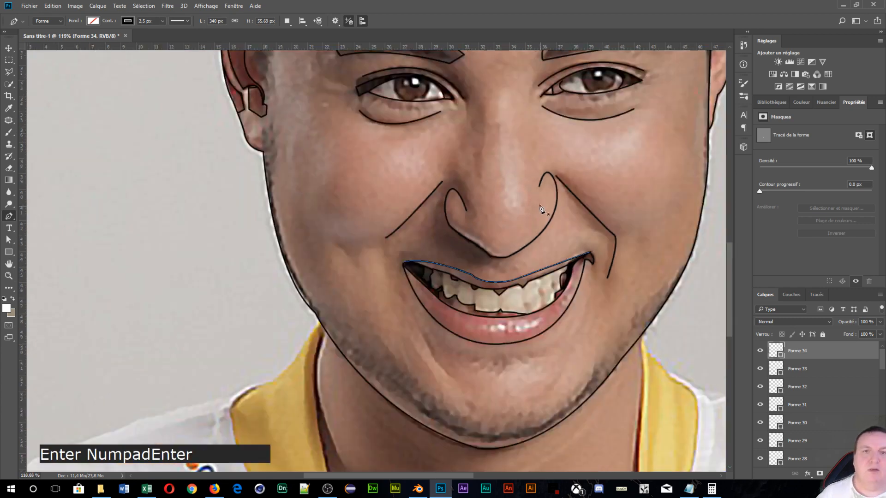
{"action": "scroll", "coordinate": [541, 208], "scroll_direction": "down", "scroll_amount": 4}
{"action": "scroll", "coordinate": [480, 234], "scroll_direction": "up", "scroll_amount": 3}
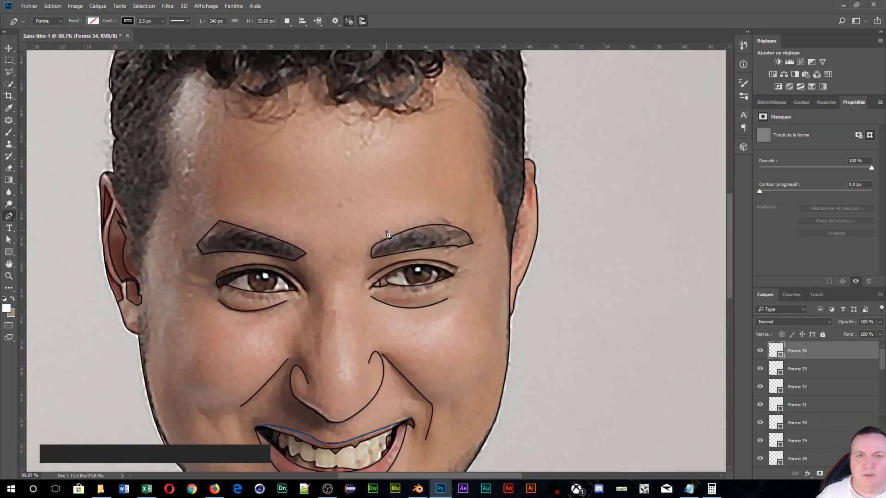
{"action": "scroll", "coordinate": [382, 197], "scroll_direction": "up", "scroll_amount": 2}
{"action": "scroll", "coordinate": [375, 192], "scroll_direction": "down", "scroll_amount": 4}
{"action": "scroll", "coordinate": [376, 190], "scroll_direction": "up", "scroll_amount": 3}
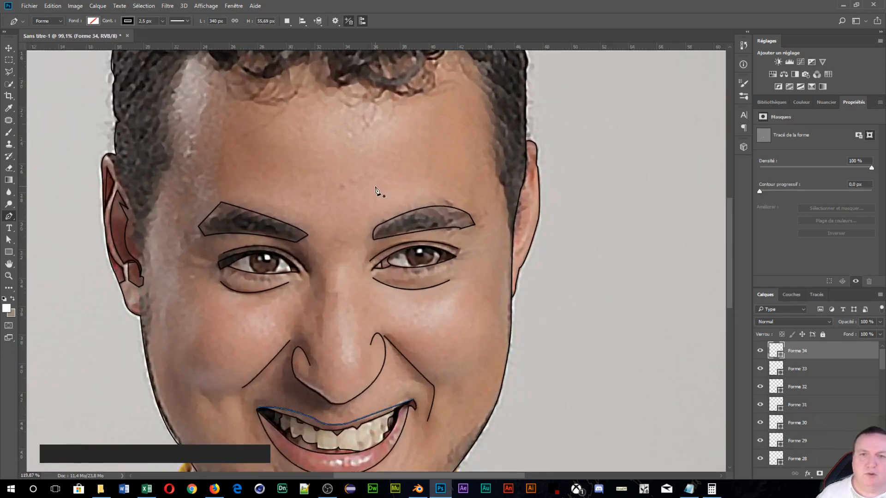
{"action": "scroll", "coordinate": [376, 190], "scroll_direction": "up", "scroll_amount": 1}
{"action": "left_click_drag", "start_coordinate": [271, 158], "coordinate": [447, 291]}
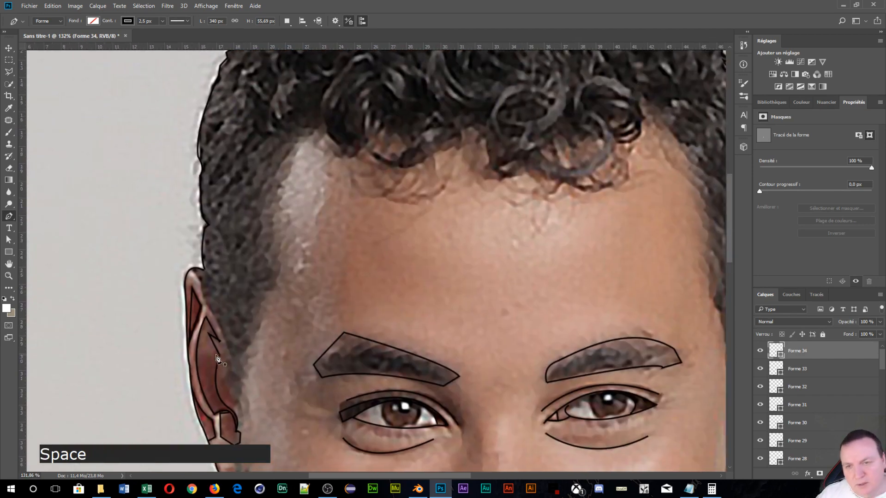
{"action": "left_click", "coordinate": [202, 271]}
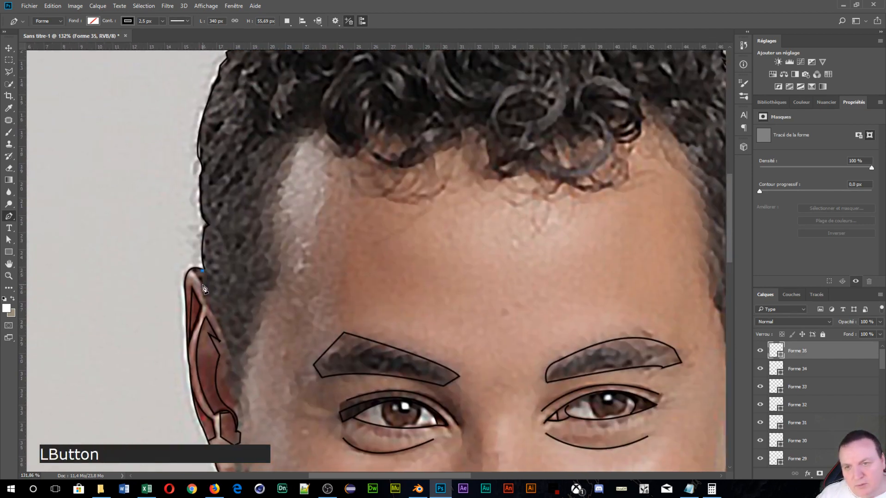
{"action": "left_click", "coordinate": [200, 290]}
{"action": "left_click", "coordinate": [204, 300]}
{"action": "left_click", "coordinate": [209, 309]}
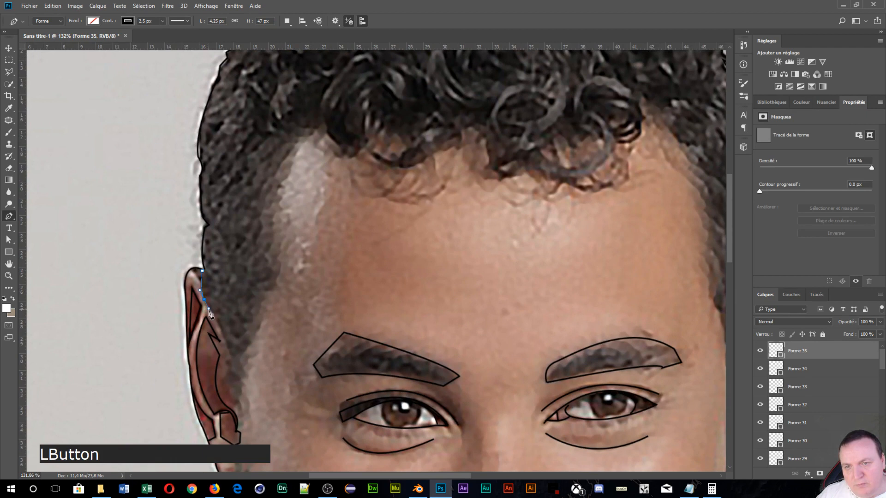
Step: Continue the hair path down along the ear's inner edge to the pointed lower tip of the sideburn
{"action": "left_click", "coordinate": [222, 344]}
{"action": "key", "text": "ctrl+z"}
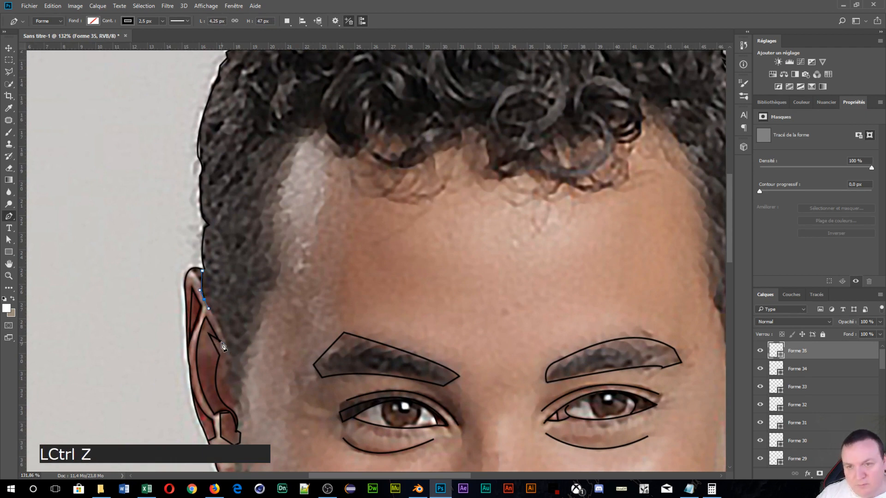
{"action": "left_click", "coordinate": [226, 344]}
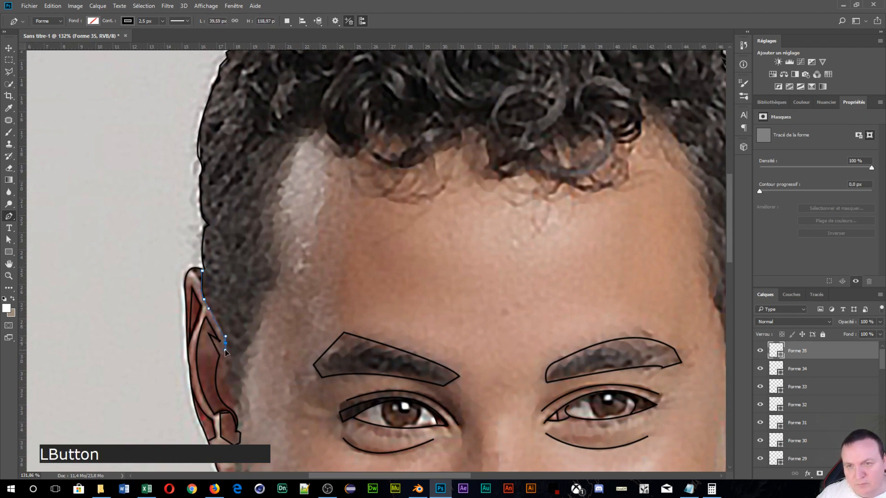
{"action": "left_click_drag", "start_coordinate": [226, 352], "coordinate": [225, 349]}
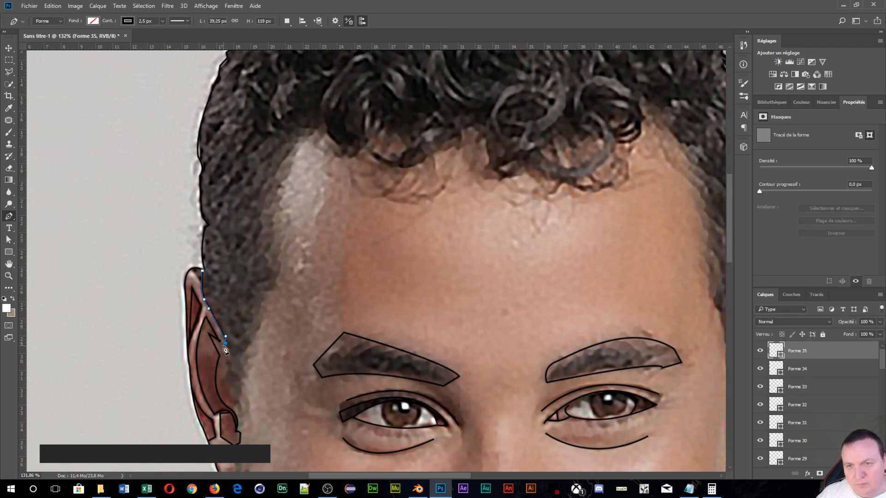
{"action": "left_click", "coordinate": [226, 376]}
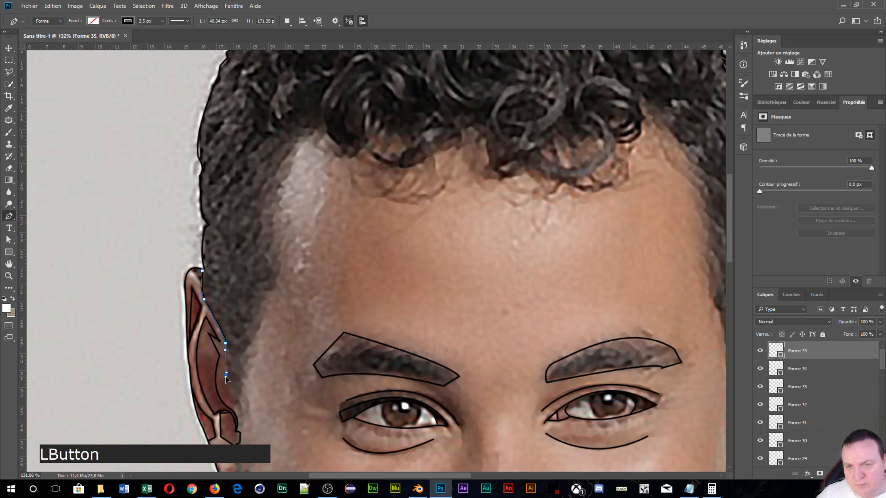
{"action": "left_click", "coordinate": [236, 402]}
Step: Trace back up the sideburn's front edge and curve along the temple to the forehead hairline corner, about 216 × 472 px overall
{"action": "left_click", "coordinate": [251, 349]}
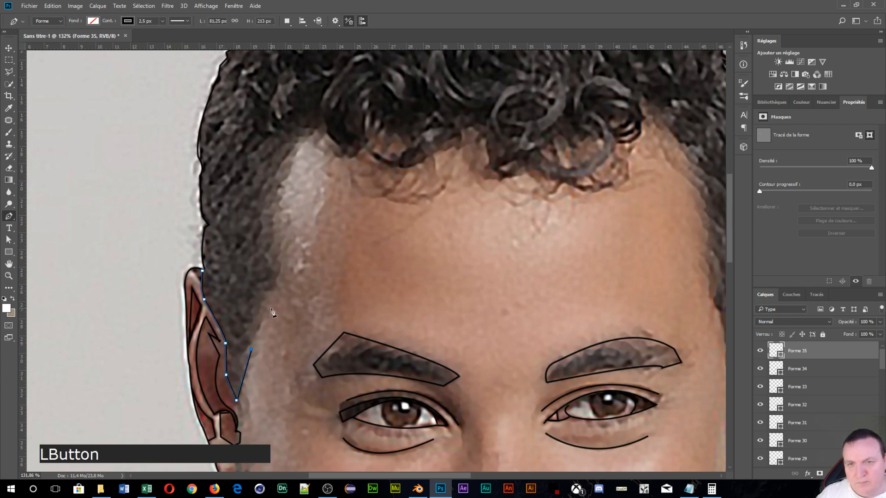
{"action": "left_click", "coordinate": [264, 295]}
{"action": "left_click_drag", "start_coordinate": [279, 251], "coordinate": [274, 220]}
{"action": "left_click_drag", "start_coordinate": [312, 126], "coordinate": [350, 101]}
{"action": "left_click", "coordinate": [324, 119]}
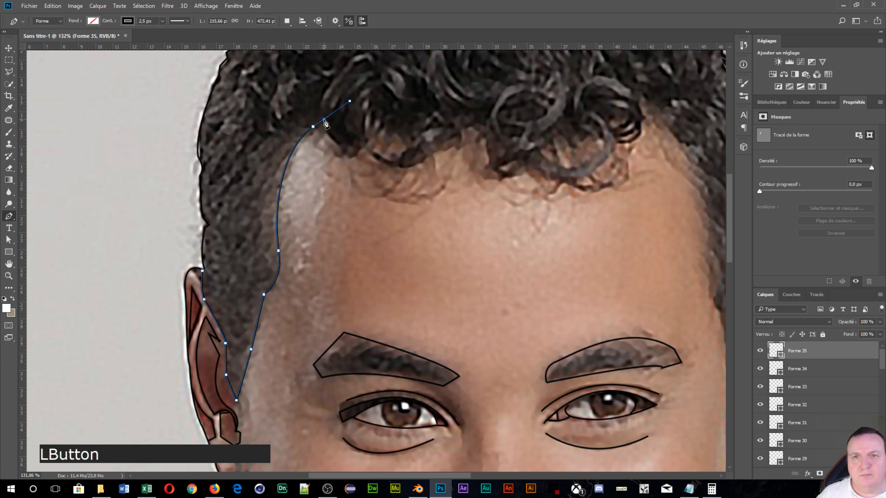
Step: Follow the first curls of the fringe across the forehead with a small dip and a wider curve, reaching about 426 px overall width
{"action": "left_click", "coordinate": [327, 131]}
{"action": "left_click_drag", "start_coordinate": [347, 156], "coordinate": [347, 157]}
{"action": "left_click", "coordinate": [362, 145]}
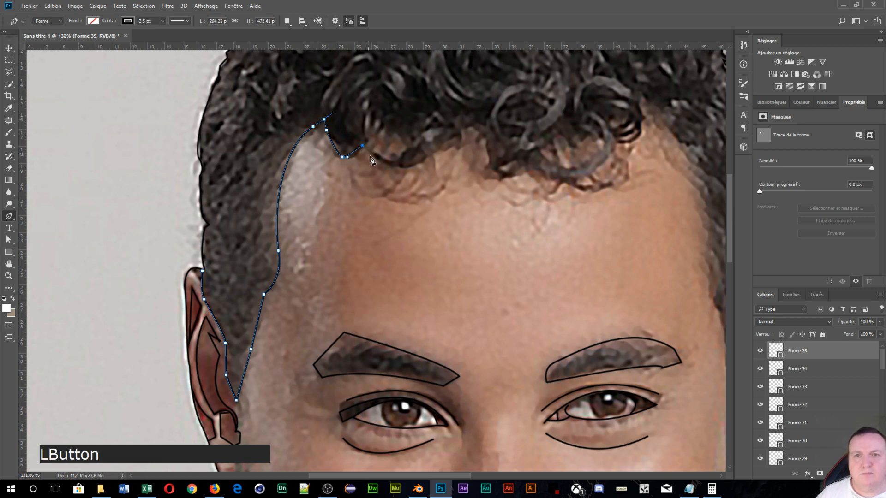
{"action": "left_click_drag", "start_coordinate": [430, 156], "coordinate": [475, 124]}
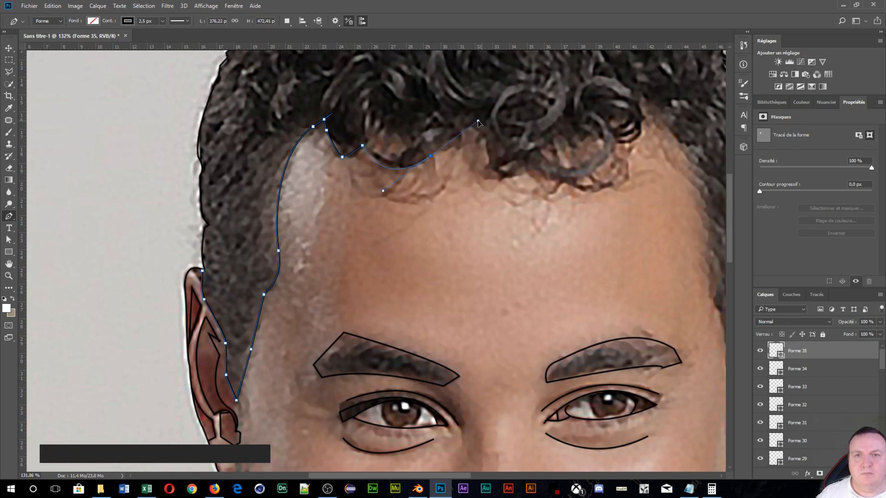
{"action": "left_click", "coordinate": [457, 148]}
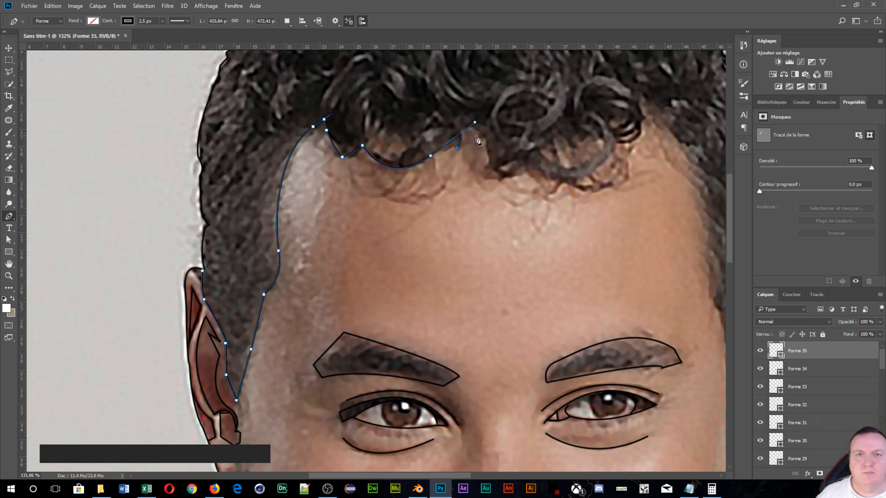
Step: Trace the notch in the middle of the fringe and the lower edge of the next curls, reaching about 544 px overall width
{"action": "left_click", "coordinate": [477, 138]}
{"action": "left_click", "coordinate": [484, 154]}
{"action": "left_click", "coordinate": [482, 169]}
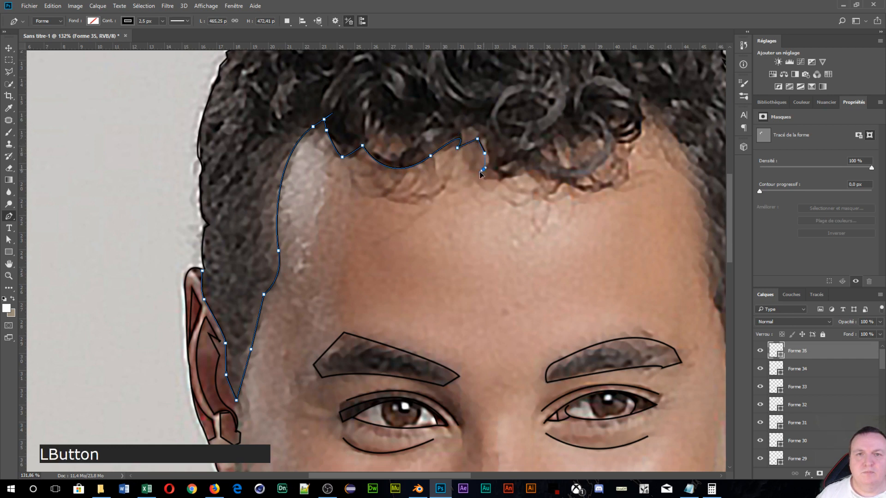
{"action": "left_click", "coordinate": [497, 182]}
{"action": "left_click", "coordinate": [533, 171]}
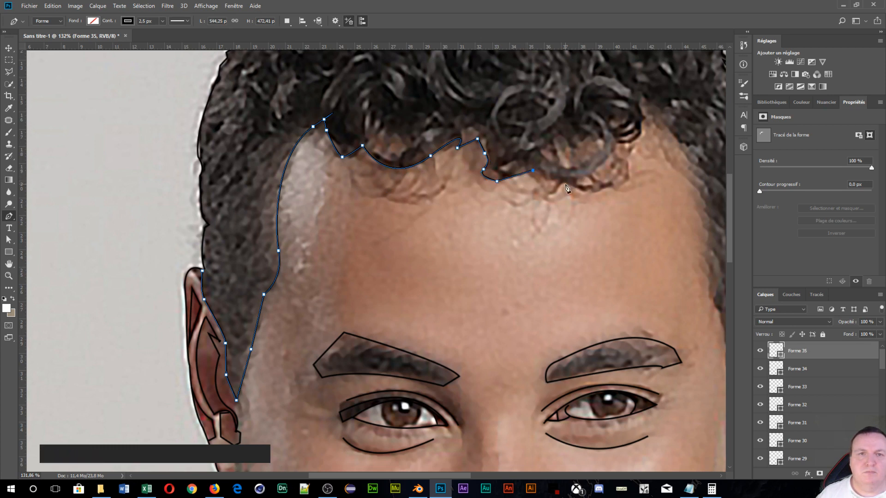
Step: Outline the thin strand below the large ringlet, double back, and curve up along the ringlet's lower edge, about 685 px overall width
{"action": "left_click_drag", "start_coordinate": [572, 185], "coordinate": [639, 177]}
{"action": "left_click", "coordinate": [609, 185]}
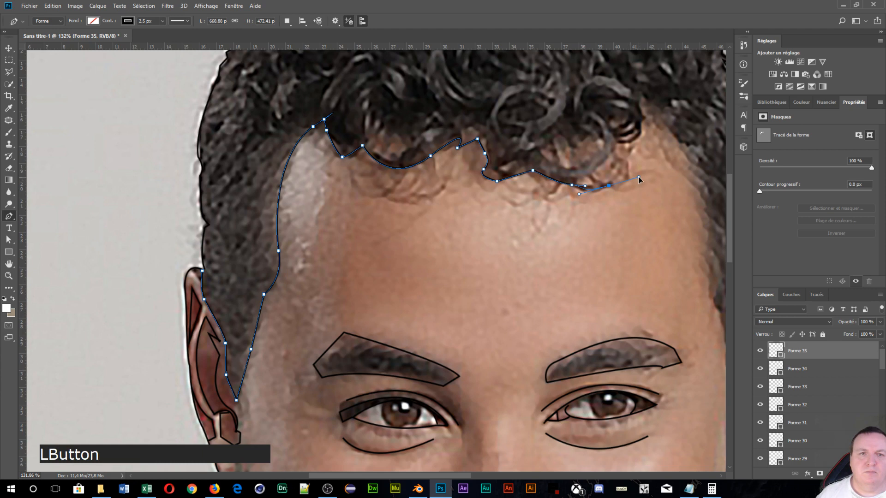
{"action": "left_click", "coordinate": [578, 180]}
{"action": "left_click_drag", "start_coordinate": [572, 174], "coordinate": [621, 139]}
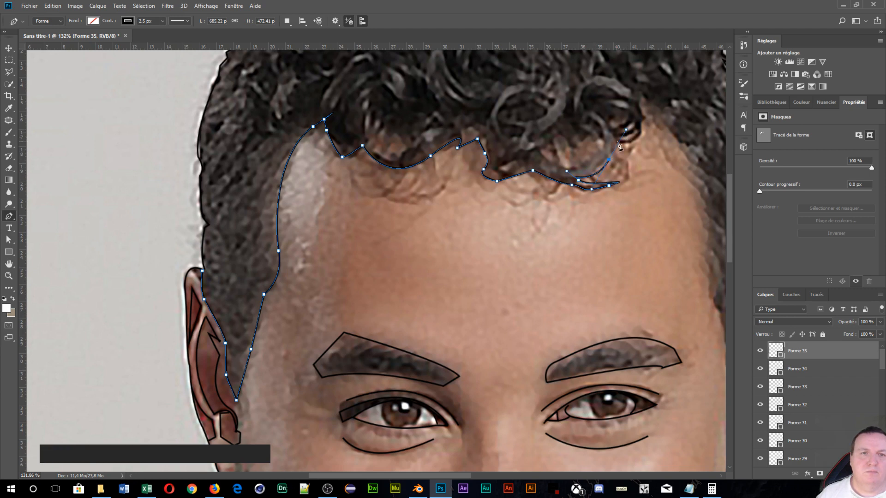
Step: Trace around the last forehead curl to the hairline's opposite corner and curve down the temple, about 813.5 × 499 px overall
{"action": "left_click", "coordinate": [619, 146]}
{"action": "left_click_drag", "start_coordinate": [641, 119], "coordinate": [633, 95]}
{"action": "left_click", "coordinate": [645, 97]}
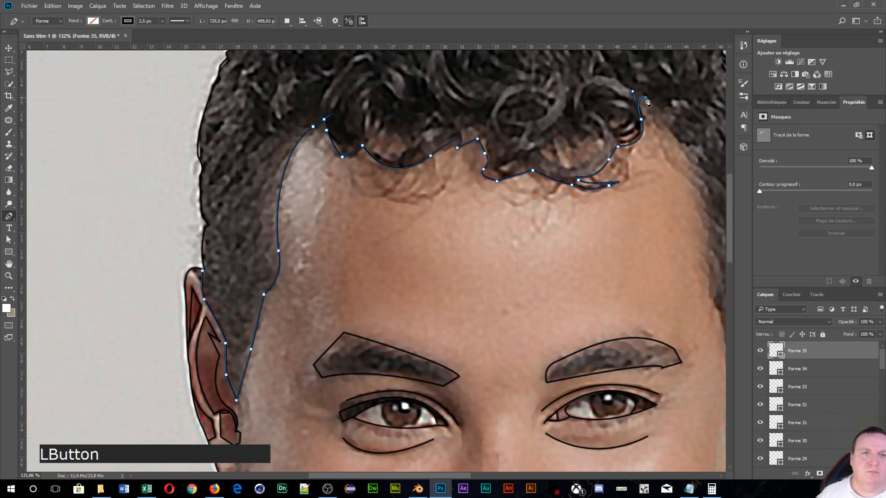
{"action": "left_click_drag", "start_coordinate": [696, 196], "coordinate": [698, 206]}
{"action": "left_click_drag", "start_coordinate": [693, 239], "coordinate": [693, 239]}
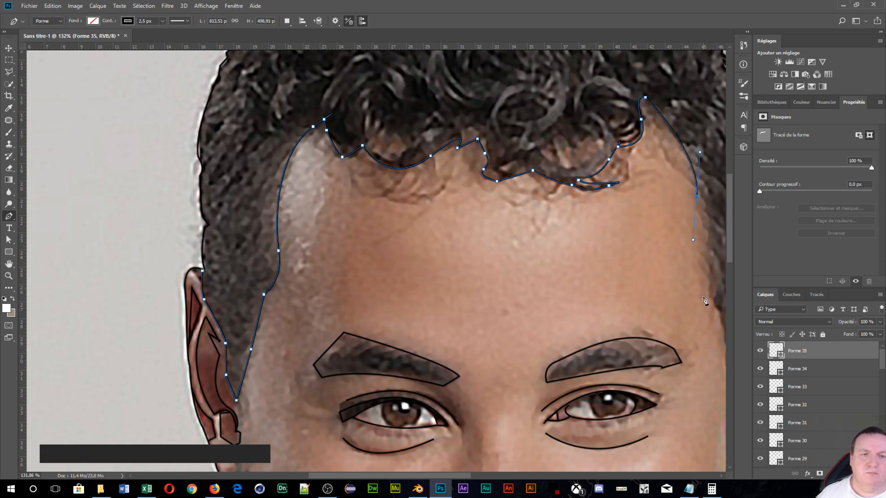
Step: Extend the face outline with the Pen tool down the hairline of the right temple, making the last anchor a corner point
{"action": "left_click_drag", "start_coordinate": [706, 304], "coordinate": [503, 209]}
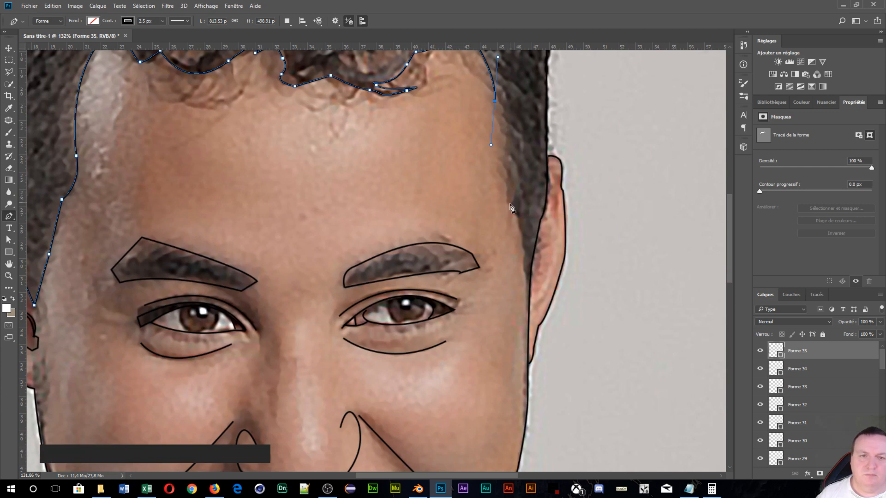
{"action": "left_click", "coordinate": [510, 205]}
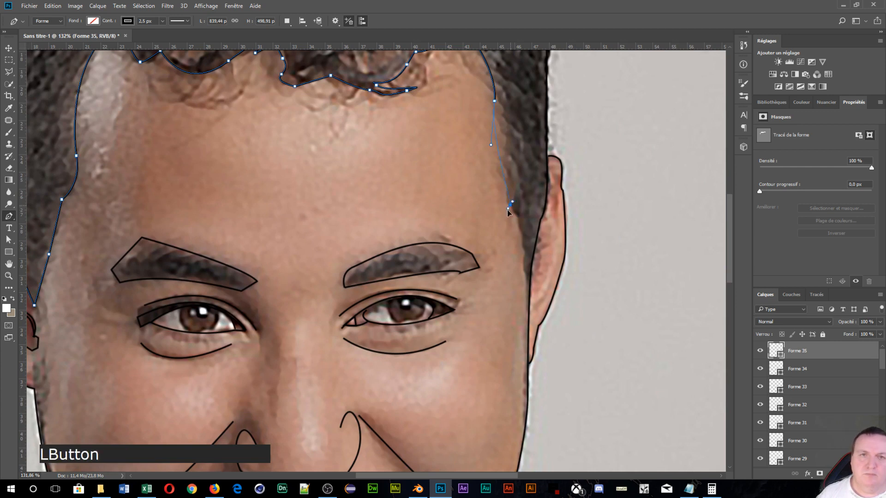
{"action": "mouse_move", "coordinate": [507, 210]}
{"action": "left_mouse_down"}
{"action": "mouse_move", "coordinate": [490, 249]}
{"action": "mouse_move", "coordinate": [509, 308]}
{"action": "left_mouse_up"}
{"action": "key", "text": "space"}
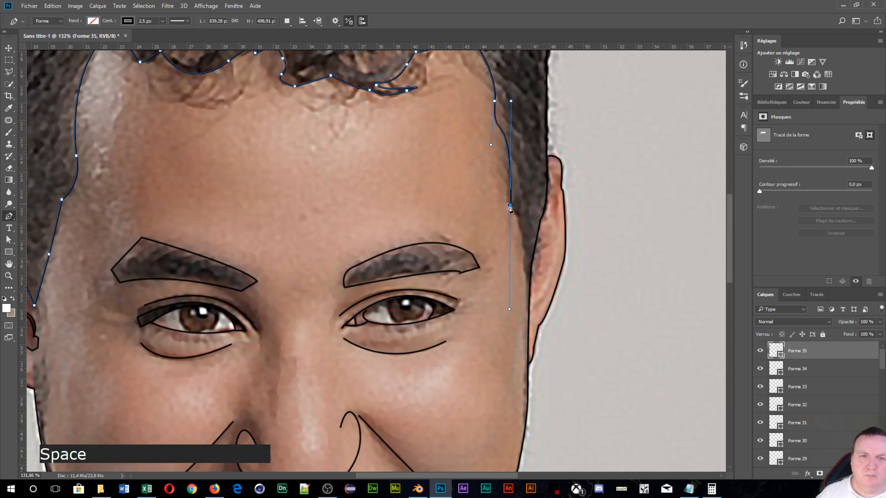
{"action": "key", "text": "alt"}
{"action": "left_click", "coordinate": [511, 205], "text": "alt"}
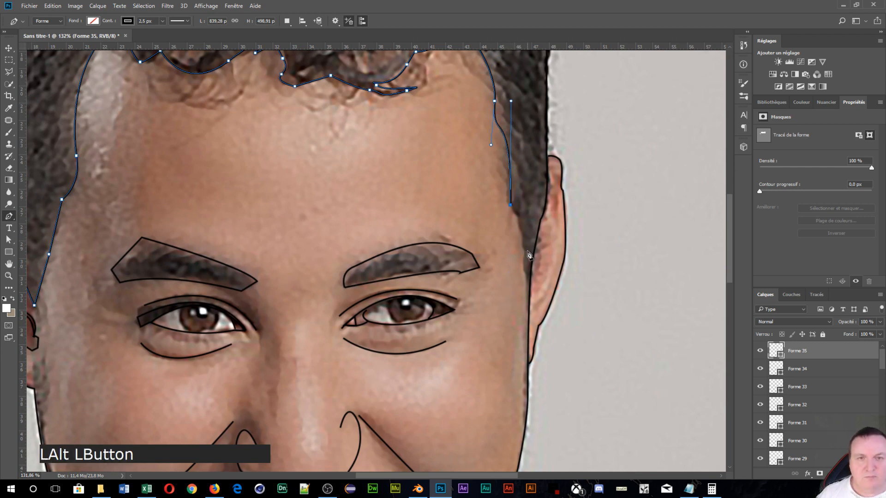
{"action": "left_click", "coordinate": [523, 278]}
{"action": "key", "text": "ctrl+z"}
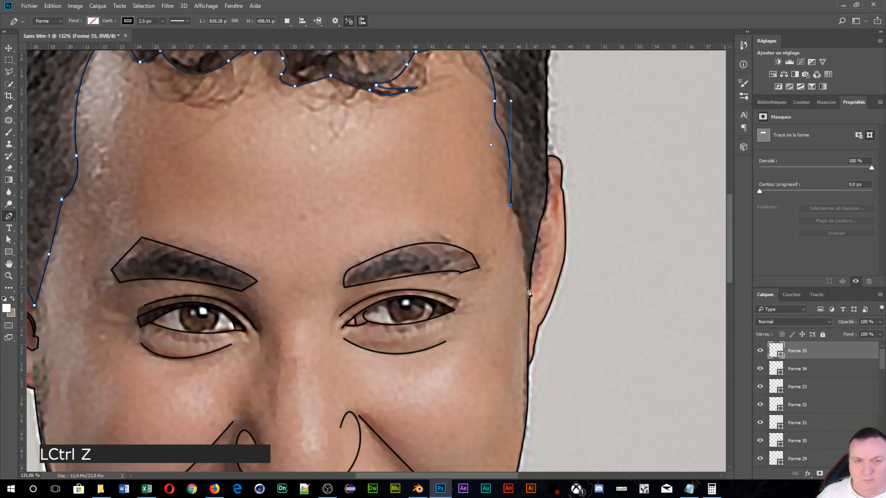
Step: Curve the outline down from the right sideburn past the ear to the outer edge of the right cheek, ending in a corner point
{"action": "scroll", "coordinate": [526, 307], "scroll_direction": "down", "scroll_amount": 5}
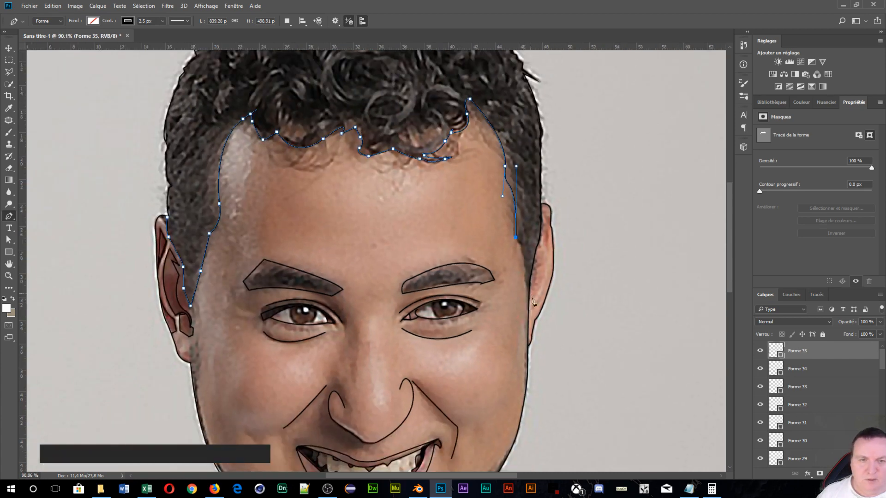
{"action": "left_click_drag", "start_coordinate": [524, 380], "coordinate": [514, 448]}
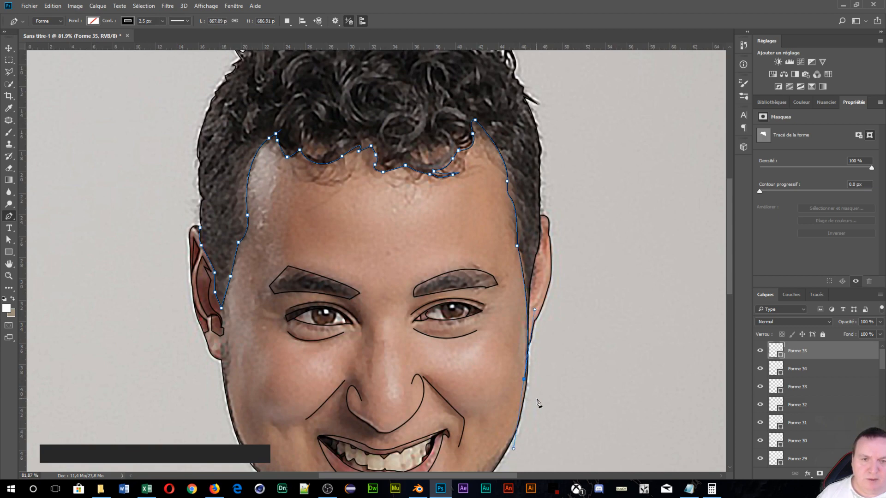
{"action": "scroll", "coordinate": [527, 378], "scroll_direction": "up", "scroll_amount": 3}
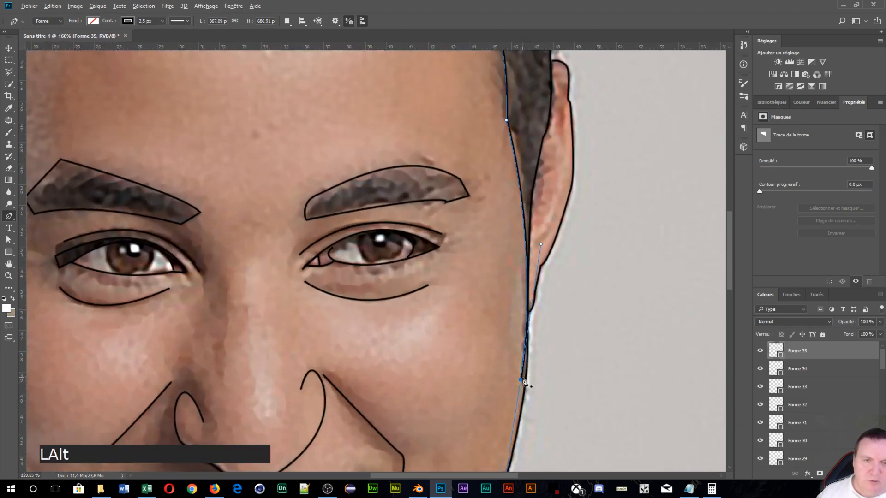
{"action": "left_click", "coordinate": [521, 380], "text": "alt"}
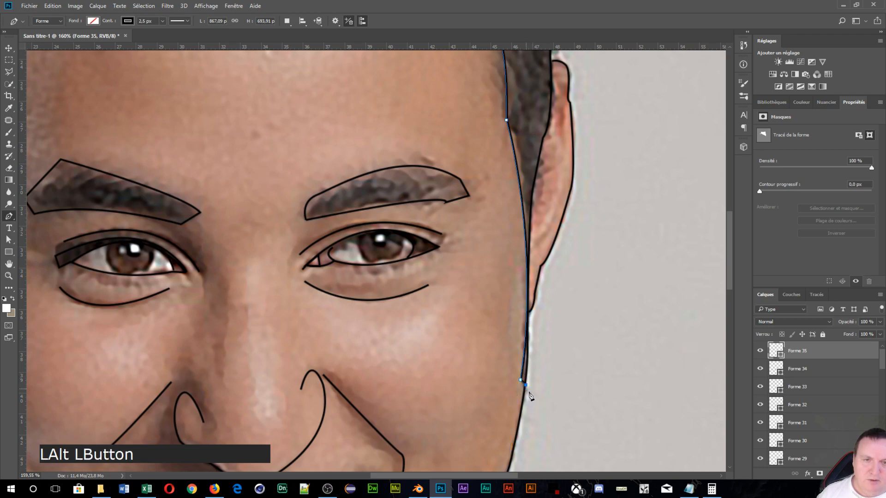
Step: Continue the outline down the right cheek and along the upper edge of the beard to the jaw beside the mouth
{"action": "scroll", "coordinate": [530, 395], "scroll_direction": "down", "scroll_amount": 5}
{"action": "left_click_drag", "start_coordinate": [518, 362], "coordinate": [543, 98]}
{"action": "scroll", "coordinate": [532, 193], "scroll_direction": "up", "scroll_amount": 4}
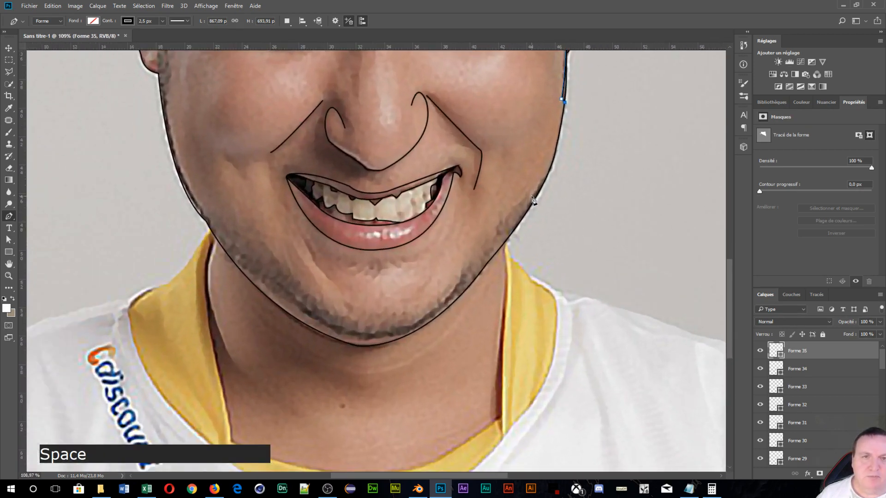
{"action": "left_click", "coordinate": [552, 167]}
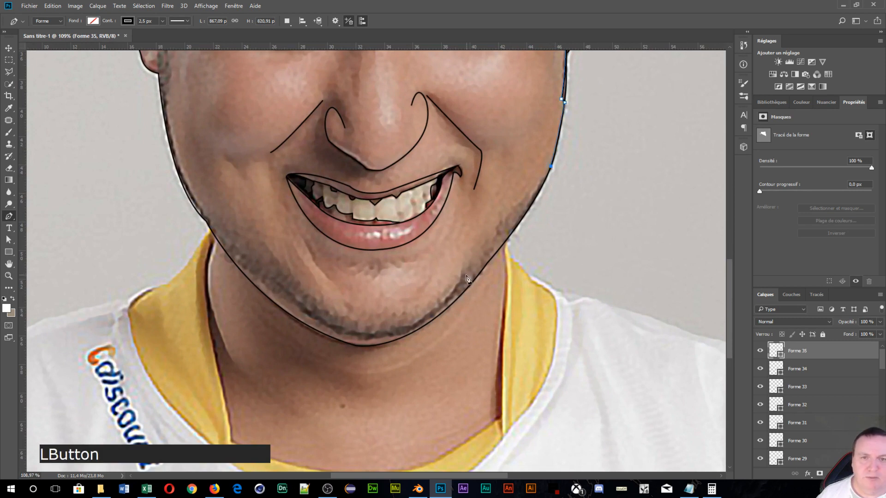
{"action": "left_click_drag", "start_coordinate": [461, 272], "coordinate": [453, 280]}
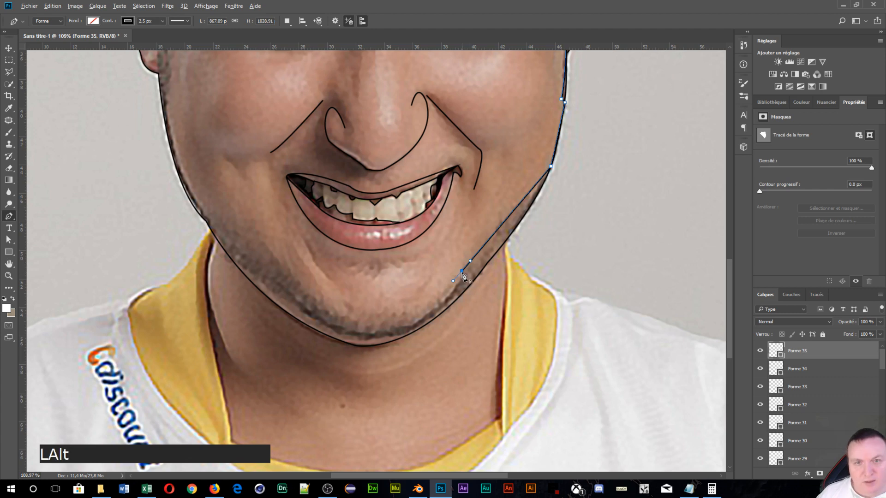
{"action": "left_click", "coordinate": [462, 271], "text": "alt"}
Step: Curve the outline along the beard's upper edge across the chin and up the left jaw, then shorten the end anchor's handle below the ear
{"action": "left_click_drag", "start_coordinate": [316, 300], "coordinate": [224, 235]}
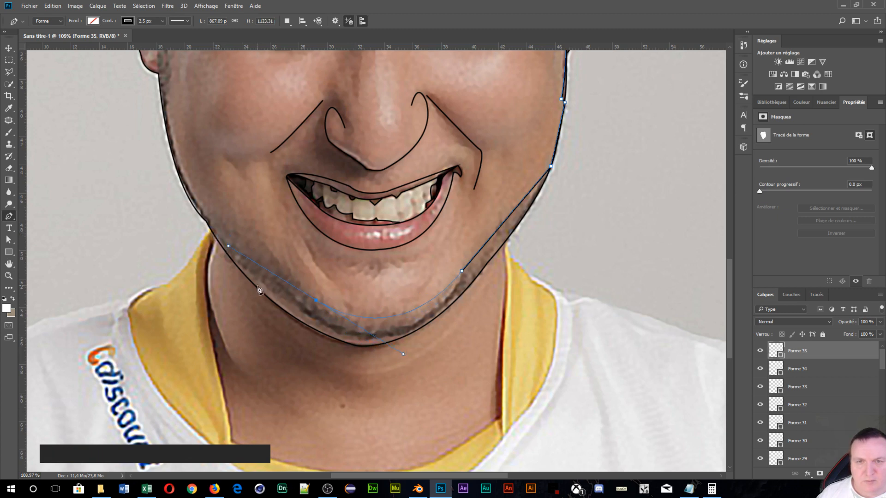
{"action": "left_click", "coordinate": [315, 301], "text": "alt"}
{"action": "left_click_drag", "start_coordinate": [212, 212], "coordinate": [258, 225]}
{"action": "mouse_move", "coordinate": [223, 143]}
{"action": "left_mouse_down"}
{"action": "mouse_move", "coordinate": [212, 26]}
{"action": "mouse_move", "coordinate": [210, 123]}
{"action": "mouse_move", "coordinate": [224, 161]}
{"action": "left_mouse_up"}
{"action": "scroll", "coordinate": [250, 175], "scroll_direction": "down", "scroll_amount": 12}
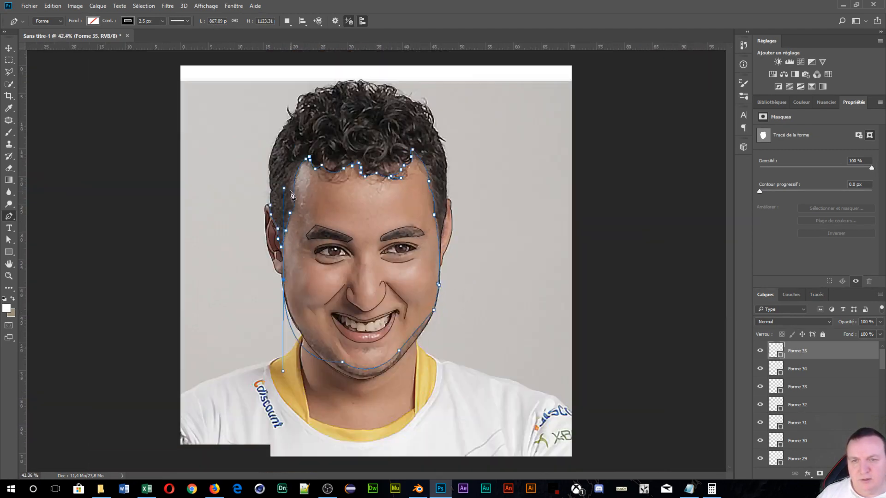
{"action": "scroll", "coordinate": [302, 187], "scroll_direction": "up", "scroll_amount": 3}
{"action": "key", "text": "ctrl"}
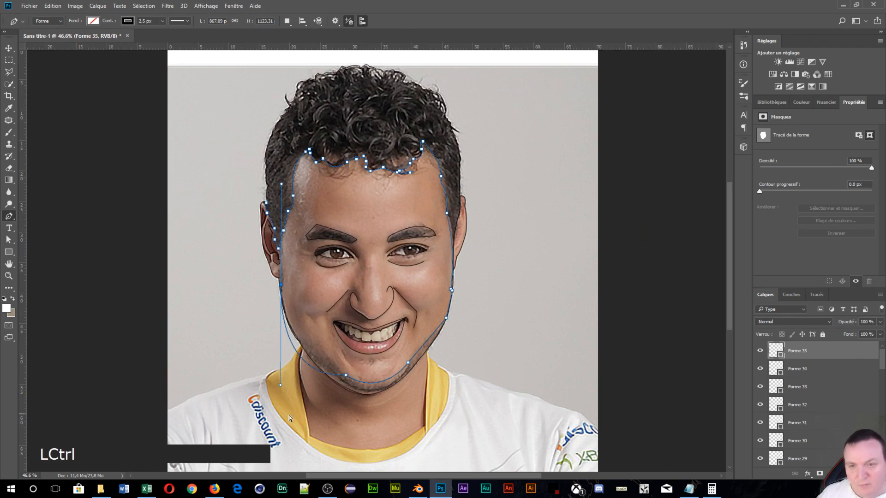
{"action": "left_click_drag", "start_coordinate": [280, 385], "coordinate": [284, 345]}
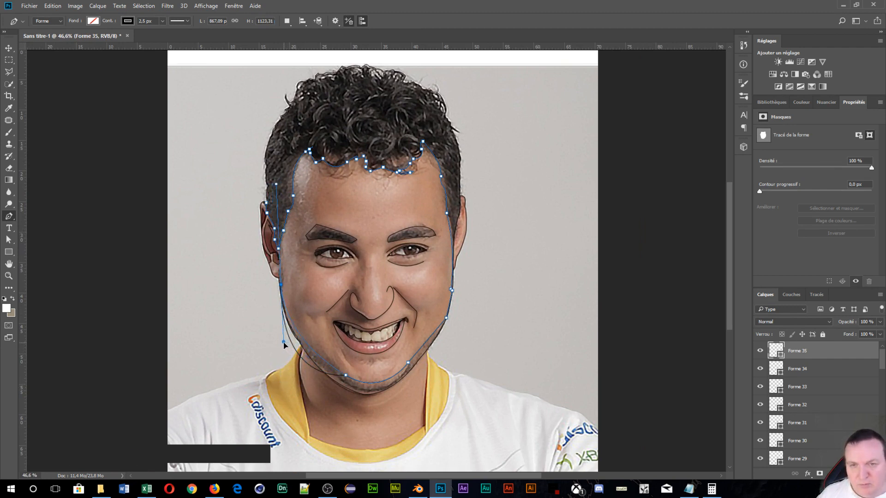
Step: End the outline with a small hooked loop on the cheek just below the left earlobe and finish the path
{"action": "scroll", "coordinate": [294, 277], "scroll_direction": "up", "scroll_amount": 2}
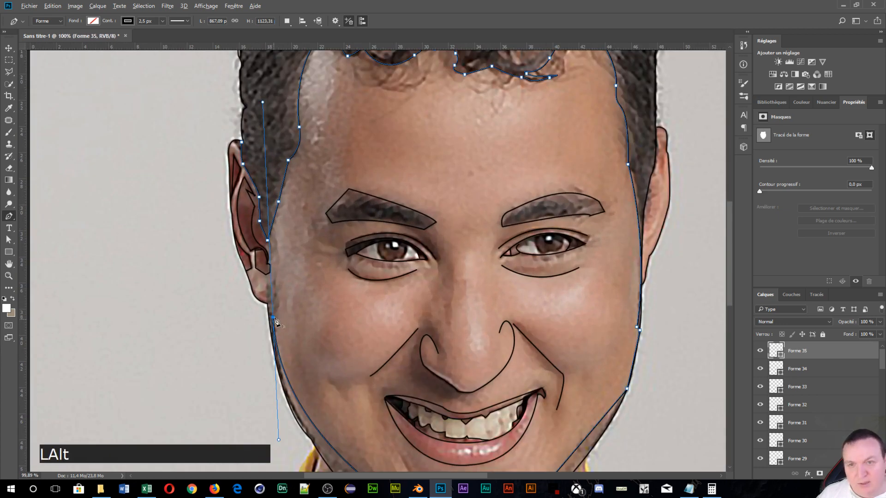
{"action": "left_click_drag", "start_coordinate": [273, 317], "coordinate": [271, 271]}
{"action": "left_click", "coordinate": [276, 283], "text": "alt"}
{"action": "left_click", "coordinate": [270, 290]}
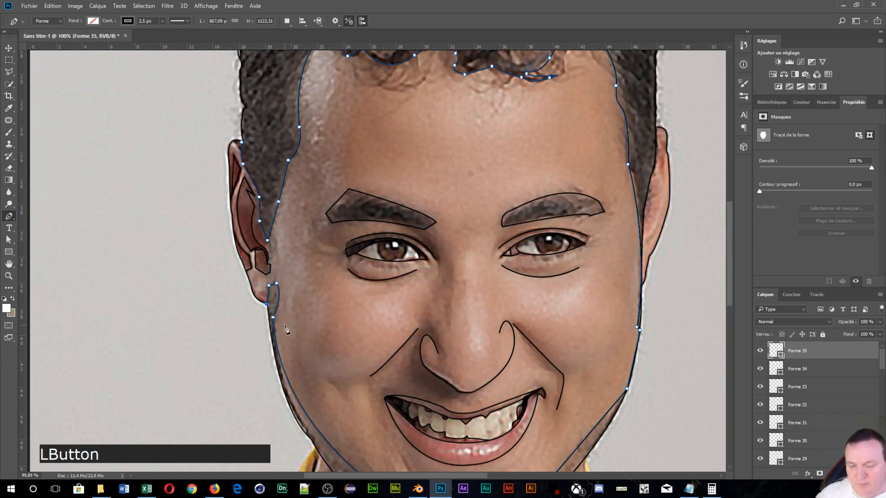
{"action": "key", "text": "Return"}
Step: Draw a separate open curve under the chin, from the left jaw at the collar to the right underside of the chin
{"action": "scroll", "coordinate": [287, 337], "scroll_direction": "down", "scroll_amount": 3}
{"action": "left_click_drag", "start_coordinate": [346, 310], "coordinate": [342, 147]}
{"action": "scroll", "coordinate": [382, 271], "scroll_direction": "up", "scroll_amount": 3}
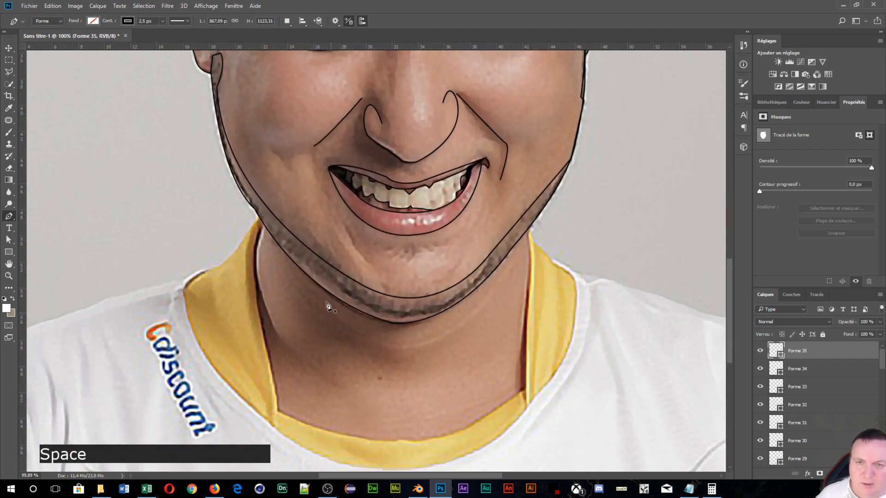
{"action": "left_click", "coordinate": [264, 227]}
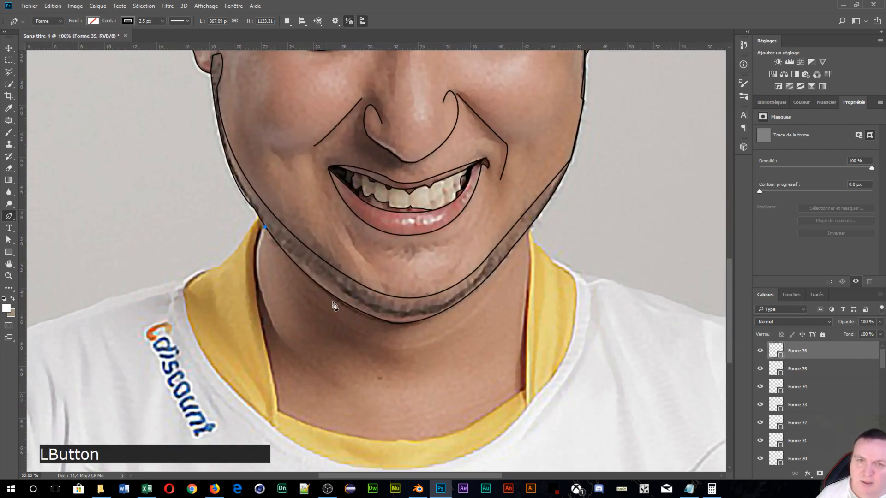
{"action": "left_click", "coordinate": [455, 305]}
{"action": "mouse_move", "coordinate": [457, 307]}
{"action": "left_mouse_down"}
{"action": "mouse_move", "coordinate": [535, 272]}
{"action": "mouse_move", "coordinate": [545, 255]}
{"action": "left_mouse_up"}
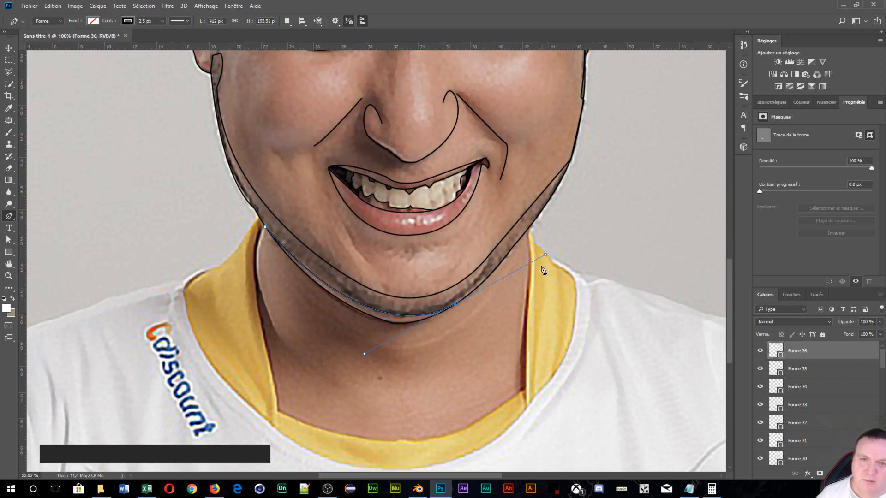
{"action": "key", "text": "alt"}
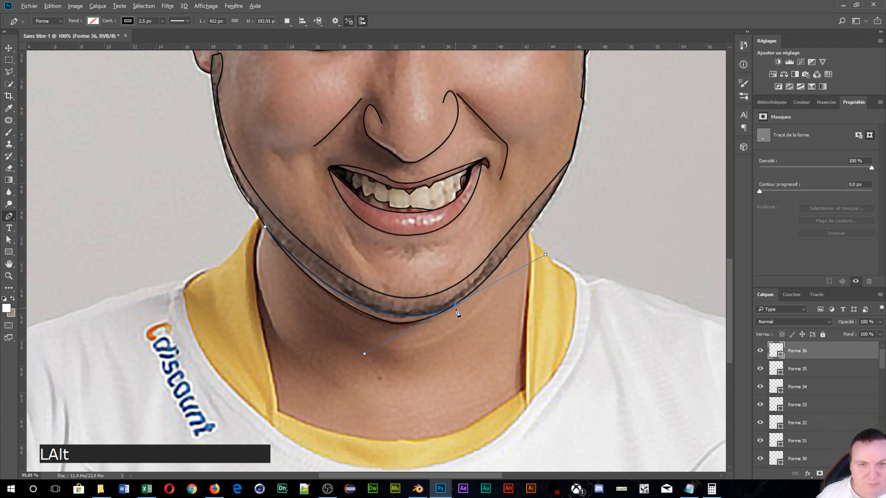
{"action": "left_click", "coordinate": [456, 306], "text": "alt"}
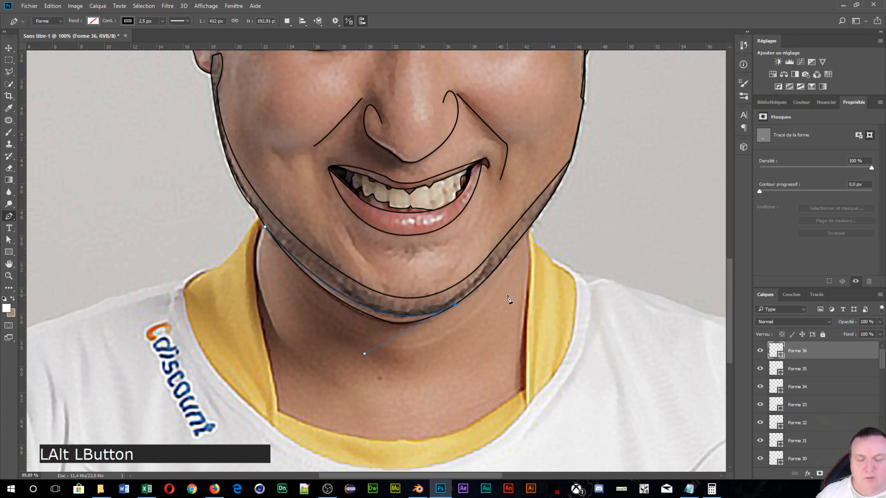
{"action": "key", "text": "Return"}
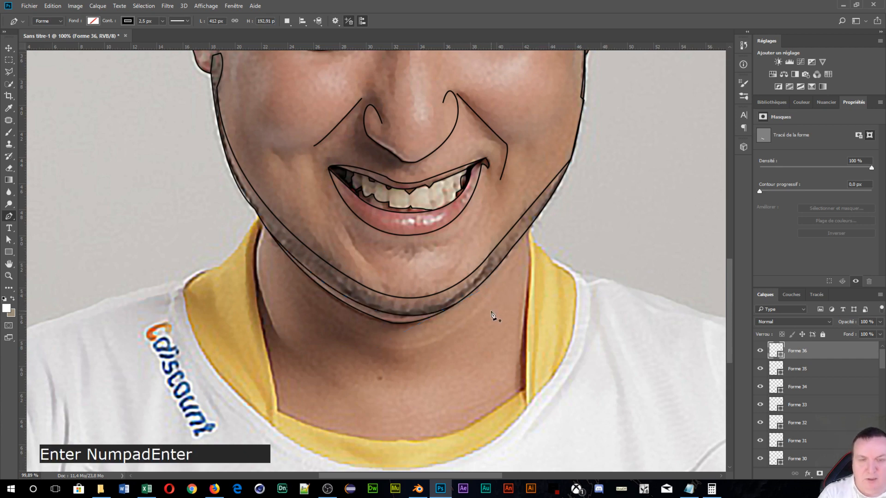
Step: Draw a short open curve from the left jaw down the shadow edge at the left side of the neck
{"action": "left_click", "coordinate": [263, 226]}
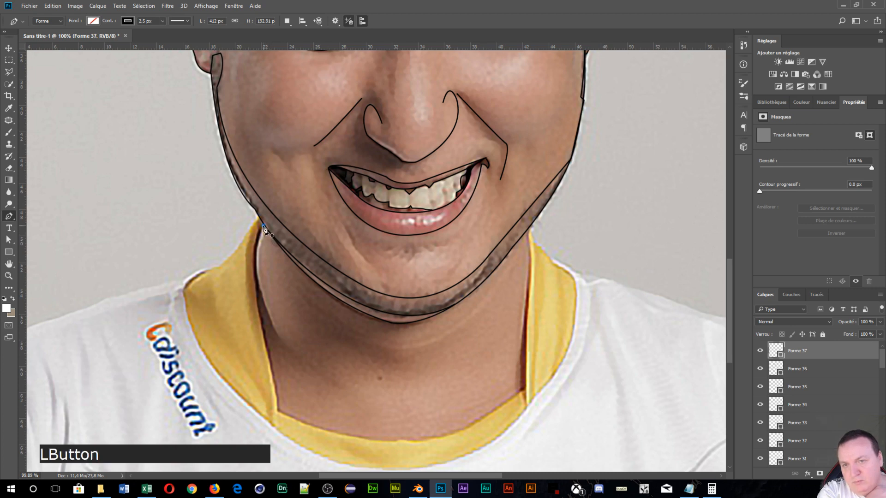
{"action": "left_click", "coordinate": [275, 331]}
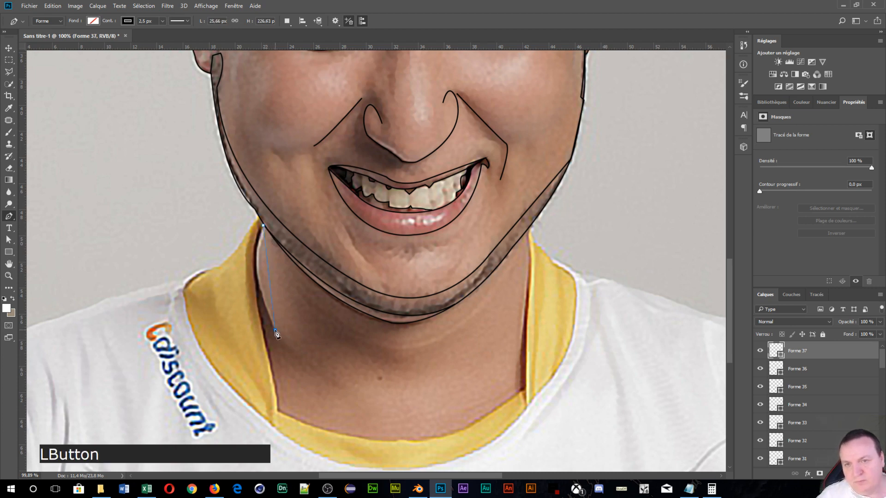
{"action": "left_click_drag", "start_coordinate": [309, 398], "coordinate": [311, 402]}
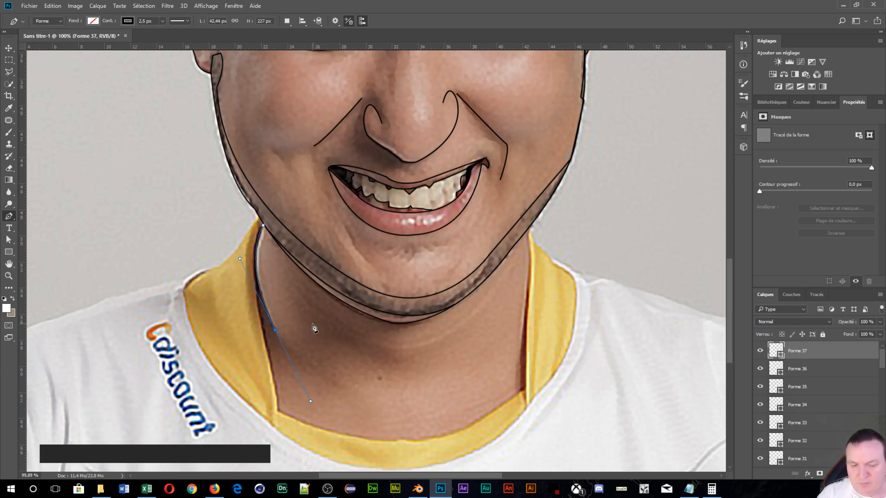
{"action": "key", "text": "Return"}
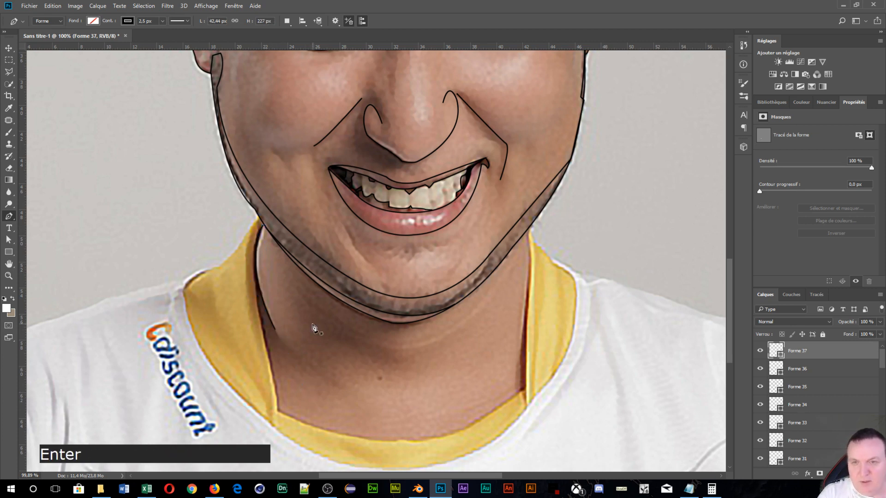
Step: Start a new path at the left jaw and trace the inner edge of the yellow collar down to its lower left corner
{"action": "left_click", "coordinate": [263, 223]}
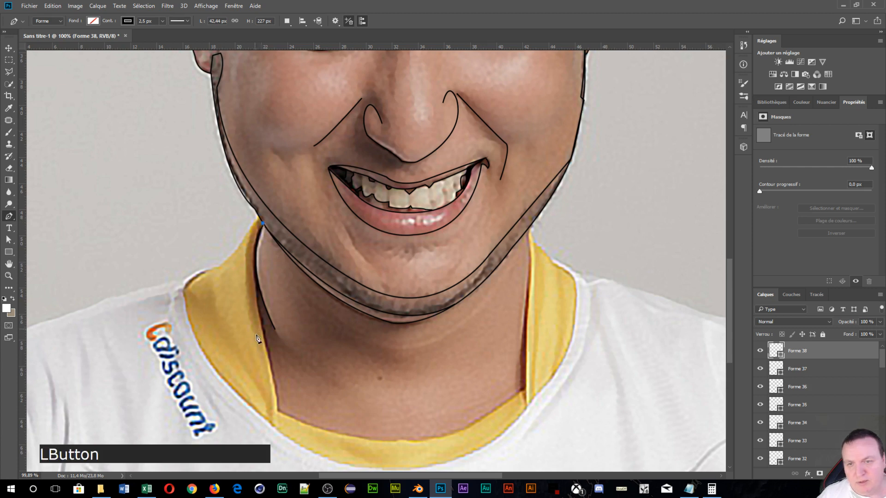
{"action": "left_click_drag", "start_coordinate": [265, 345], "coordinate": [287, 423]}
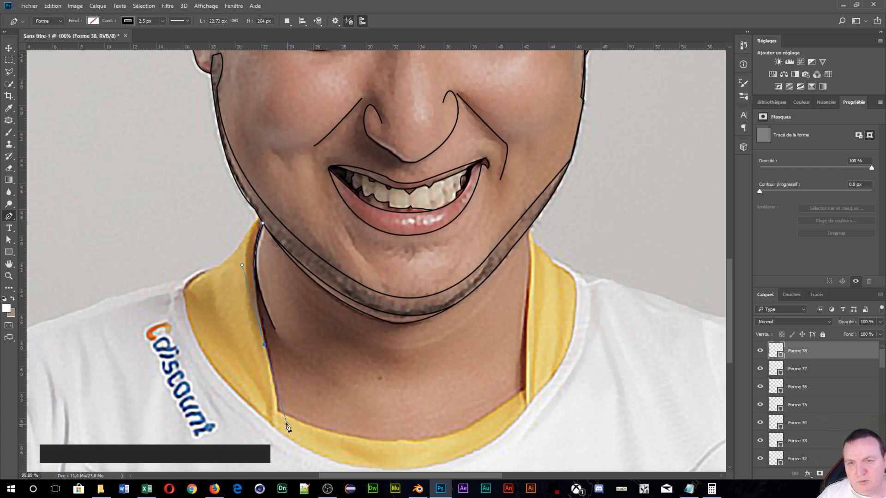
{"action": "key", "text": "alt"}
{"action": "left_click", "coordinate": [265, 346], "text": "alt"}
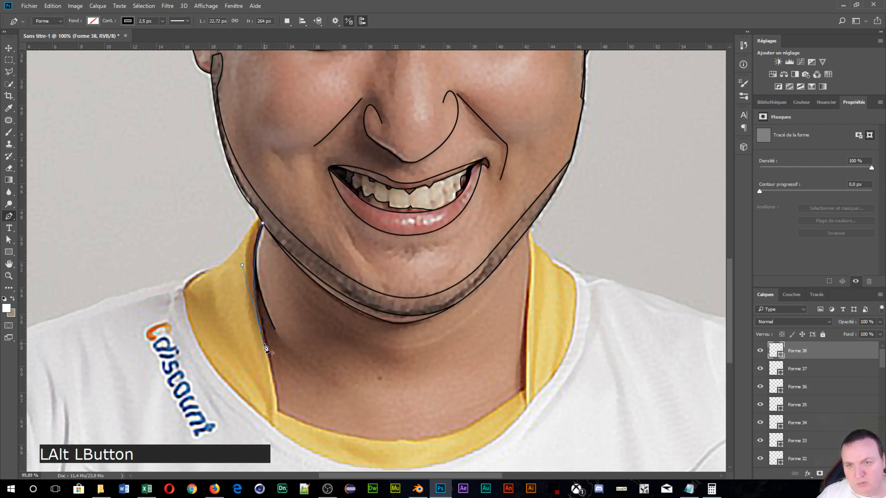
{"action": "left_click_drag", "start_coordinate": [277, 407], "coordinate": [278, 413]}
{"action": "key", "text": "alt"}
{"action": "left_click", "coordinate": [277, 409], "text": "alt"}
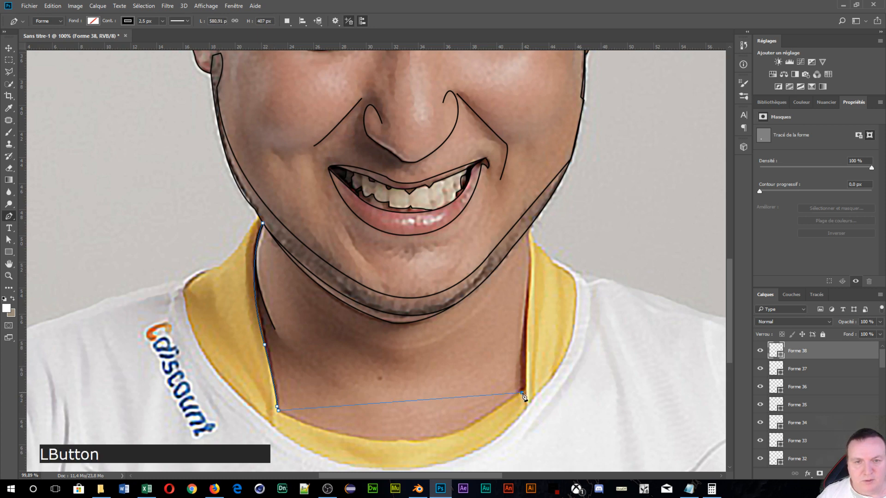
Step: Curve the collar path along the neckline to the lower right corner of the yellow collar and add a corner anchor there
{"action": "left_click_drag", "start_coordinate": [521, 393], "coordinate": [630, 300]}
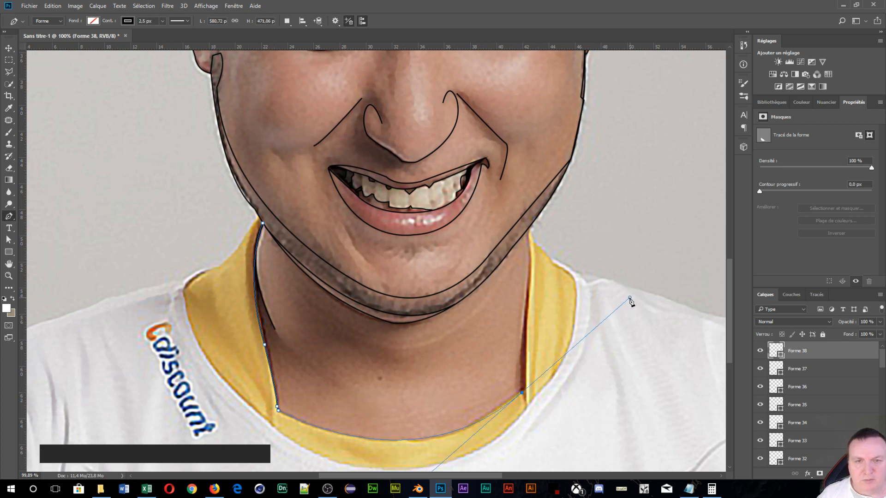
{"action": "left_click", "coordinate": [522, 392], "text": "alt"}
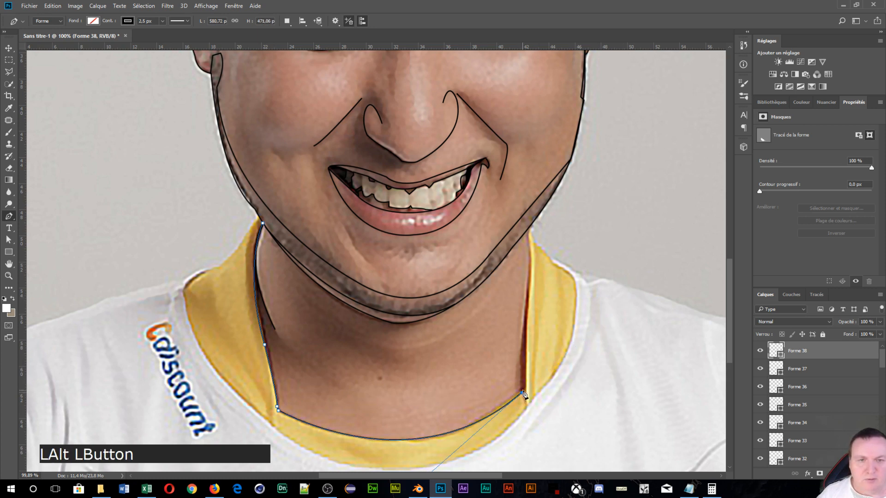
{"action": "left_click", "coordinate": [526, 390]}
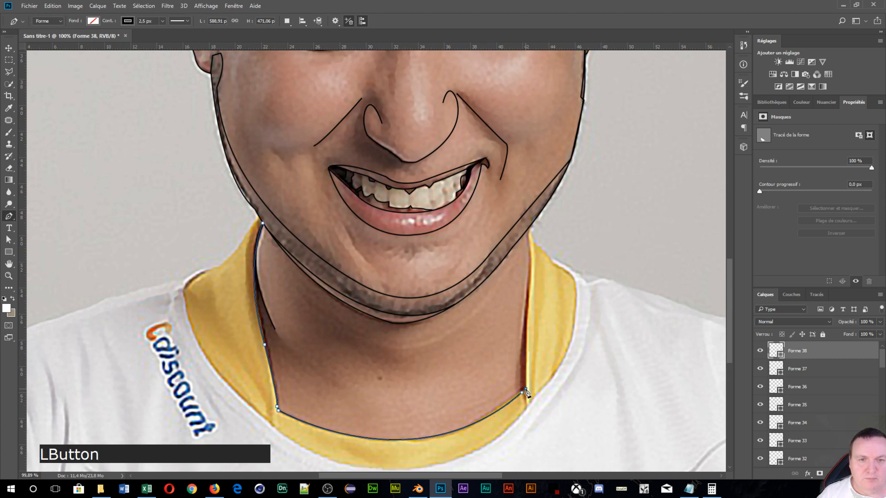
Step: Complete the inner collar path with an anchor where the right side of the collar meets the jaw, leaving it open
{"action": "left_click", "coordinate": [530, 227]}
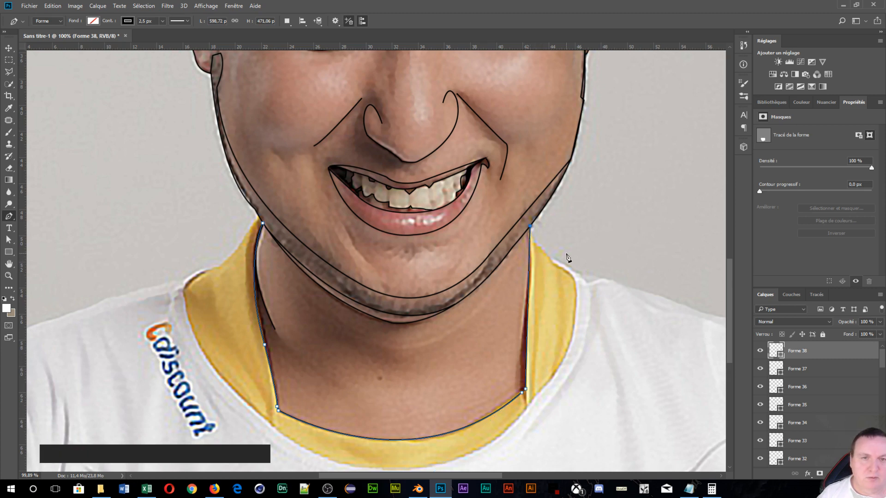
{"action": "key", "text": "alt"}
{"action": "key", "text": "Return"}
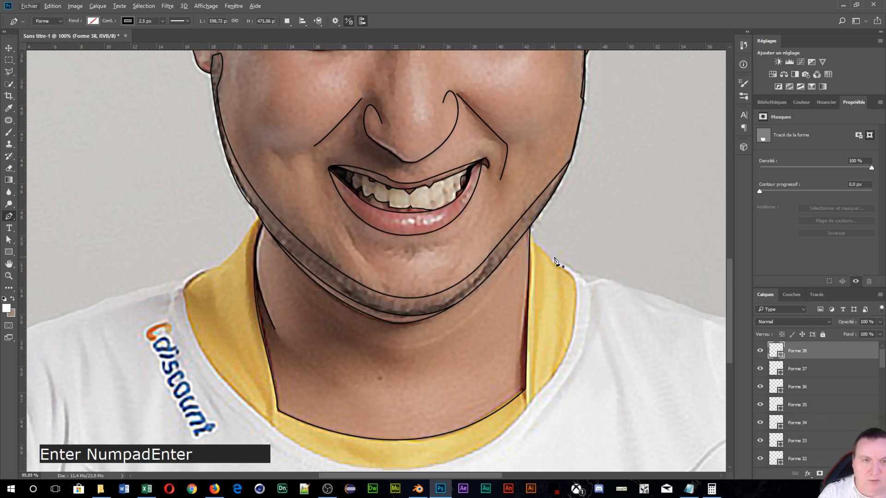
Step: Start a new path at the right jaw and trace the collar's outer edge over the shoulder to its lower right corner, with corner anchors
{"action": "left_click", "coordinate": [530, 231]}
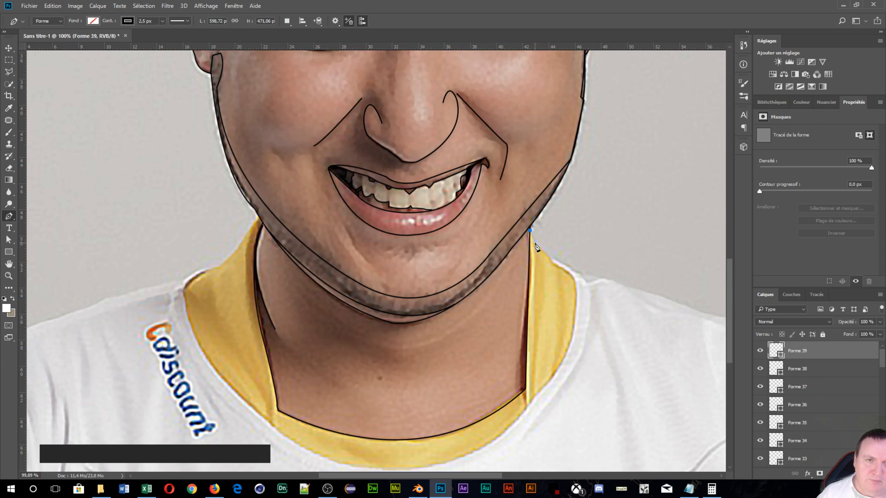
{"action": "left_click", "coordinate": [535, 242]}
{"action": "left_click_drag", "start_coordinate": [548, 256], "coordinate": [551, 266]}
{"action": "key", "text": "alt"}
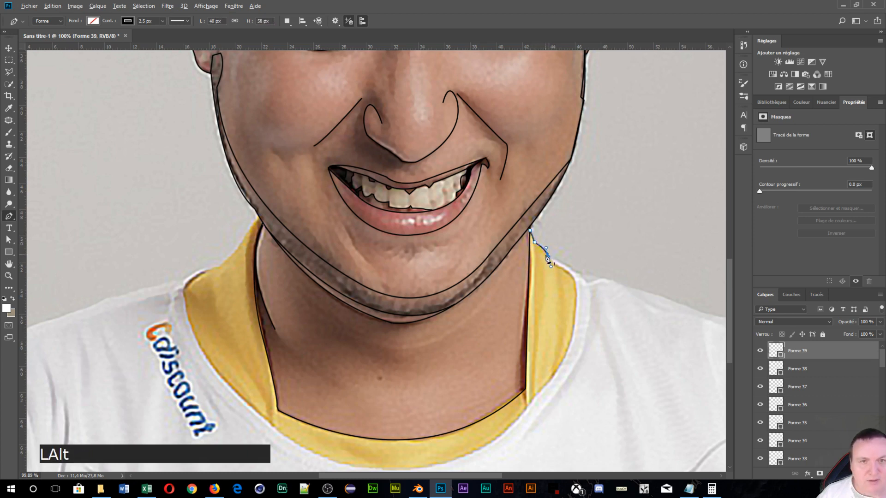
{"action": "left_click", "coordinate": [548, 257], "text": "alt"}
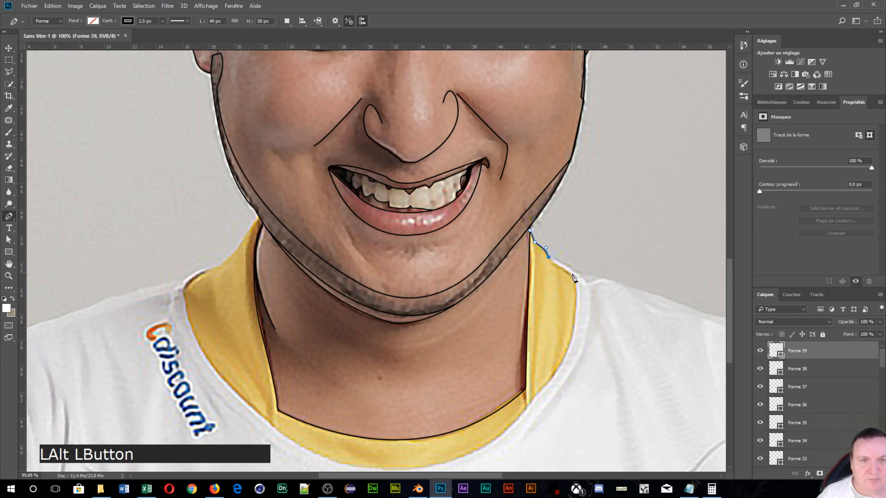
{"action": "left_click_drag", "start_coordinate": [574, 279], "coordinate": [574, 287]}
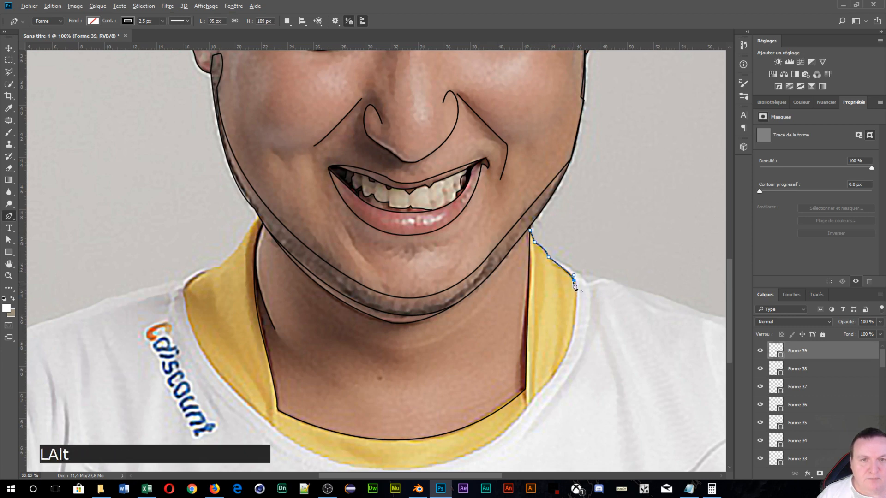
{"action": "left_click", "coordinate": [574, 280], "text": "alt"}
{"action": "left_click_drag", "start_coordinate": [533, 401], "coordinate": [471, 459]}
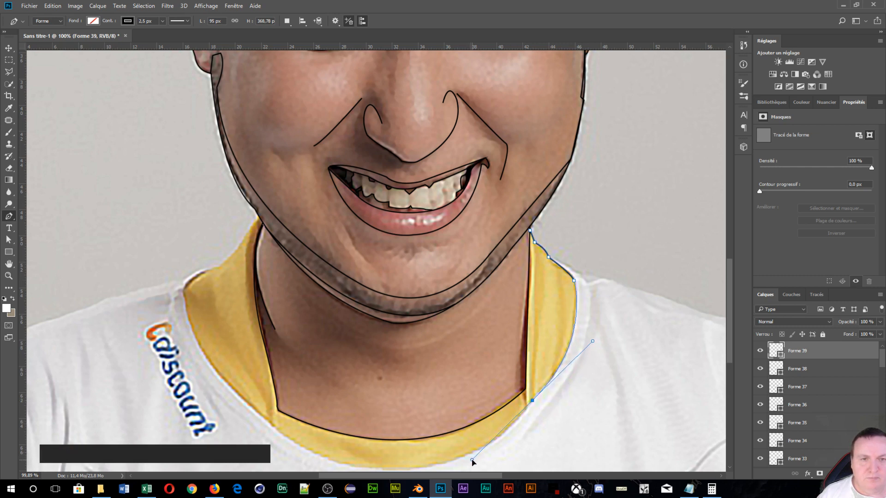
{"action": "left_click", "coordinate": [533, 401], "text": "alt"}
Step: Curve the outer collar path along the bottom of the yellow band to its lower left corner and make that anchor a corner
{"action": "key", "text": "space"}
{"action": "left_click_drag", "start_coordinate": [437, 419], "coordinate": [497, 285]}
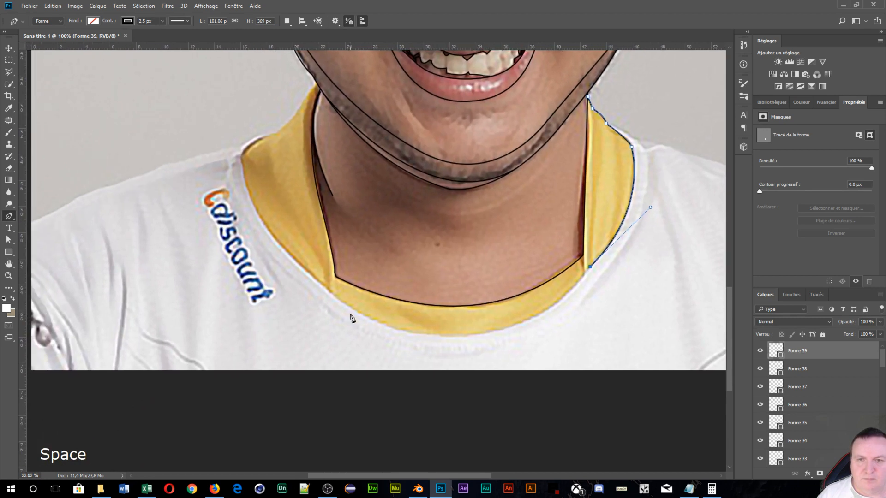
{"action": "mouse_move", "coordinate": [332, 295]}
{"action": "left_mouse_down"}
{"action": "mouse_move", "coordinate": [153, 203]}
{"action": "mouse_move", "coordinate": [152, 190]}
{"action": "mouse_move", "coordinate": [175, 198]}
{"action": "mouse_move", "coordinate": [164, 190]}
{"action": "left_mouse_up"}
{"action": "key", "text": "alt"}
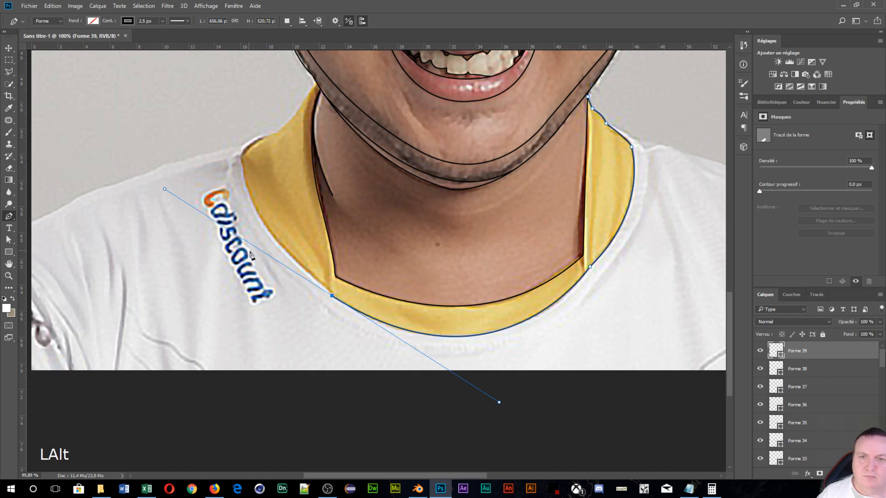
{"action": "left_click", "coordinate": [332, 296], "text": "alt"}
Step: Trace the collar's left outer edge up over the shoulder to the left jaw and finish the path open
{"action": "mouse_move", "coordinate": [247, 149]}
{"action": "left_mouse_down"}
{"action": "mouse_move", "coordinate": [270, 115]}
{"action": "mouse_move", "coordinate": [270, 95]}
{"action": "left_mouse_up"}
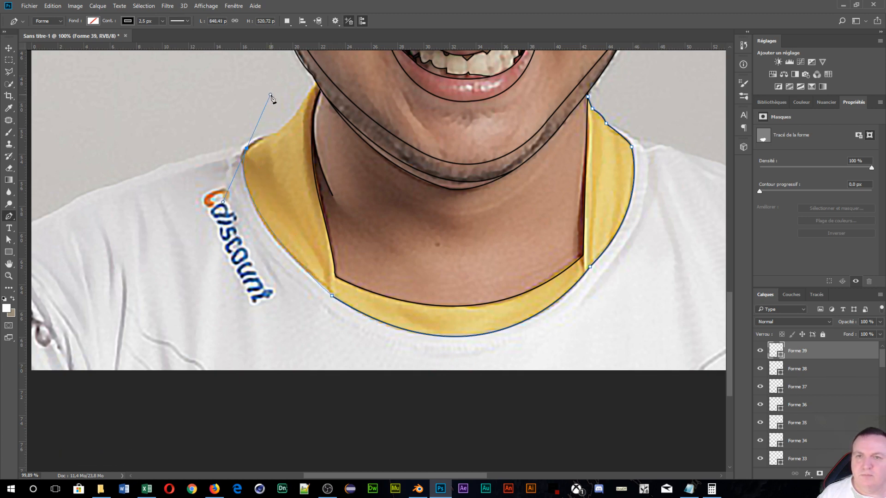
{"action": "key", "text": "alt"}
{"action": "left_click", "coordinate": [248, 148], "text": "alt"}
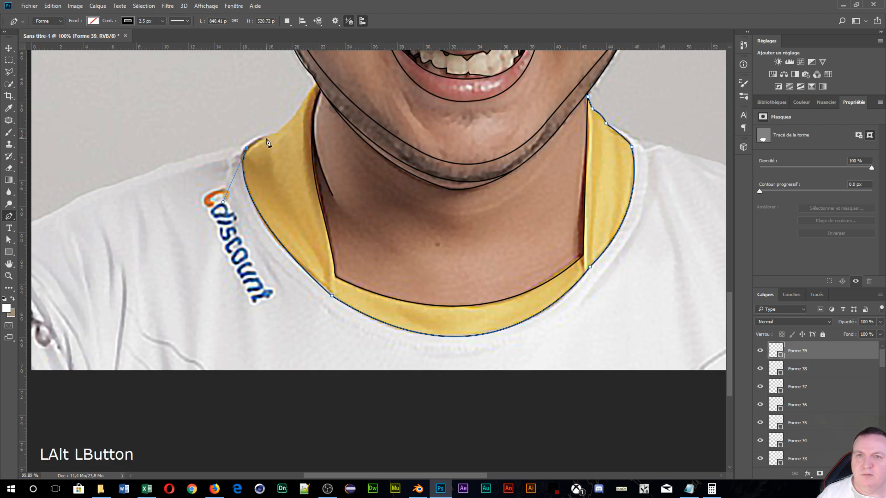
{"action": "left_click", "coordinate": [268, 134]}
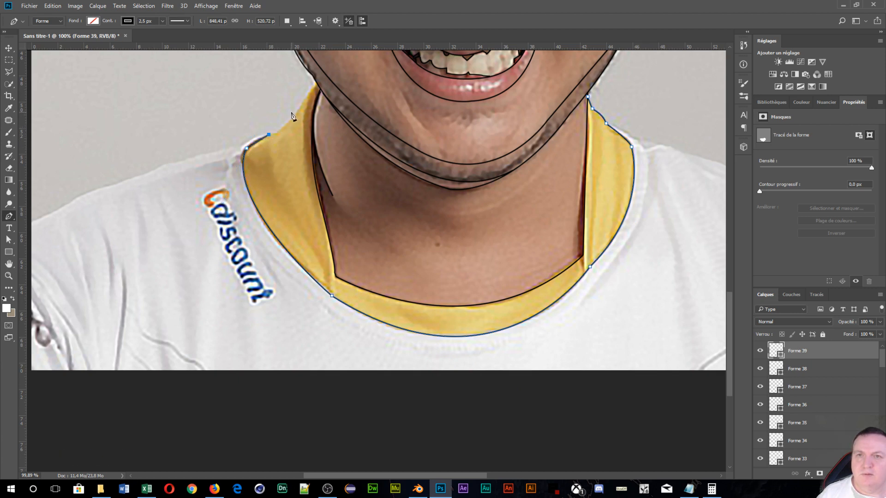
{"action": "left_click", "coordinate": [294, 114]}
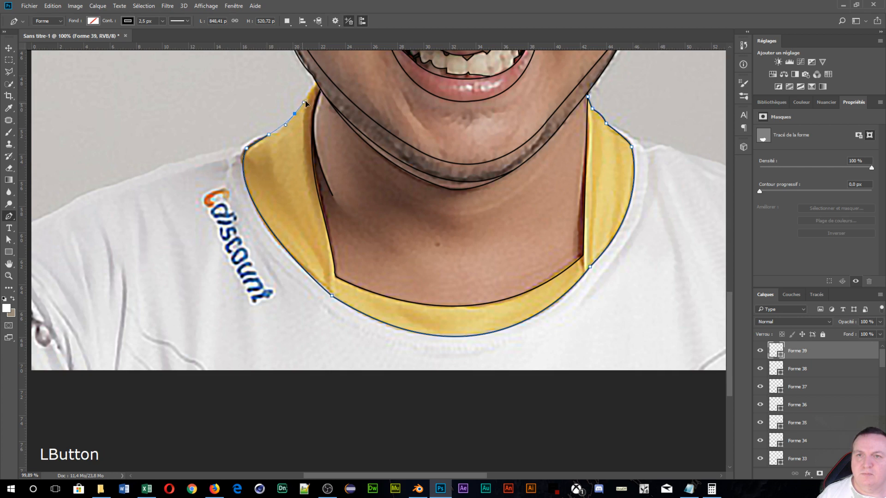
{"action": "left_click_drag", "start_coordinate": [305, 103], "coordinate": [309, 101]}
{"action": "key", "text": "alt"}
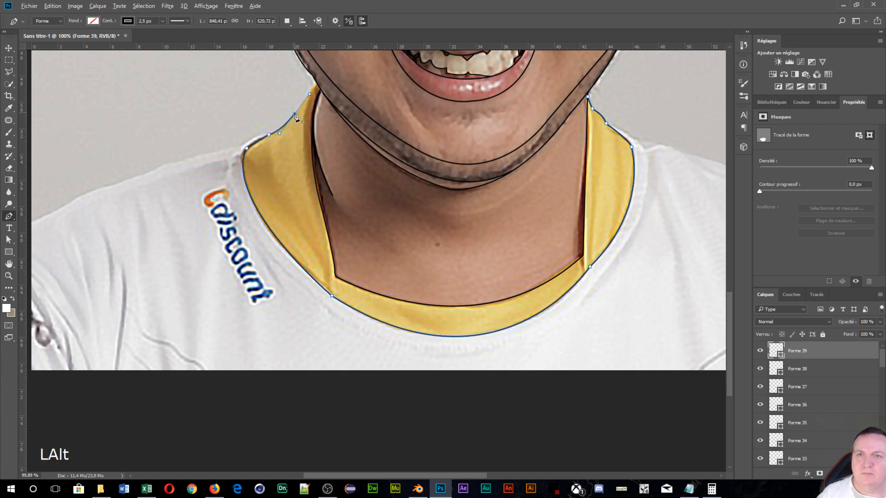
{"action": "left_click", "coordinate": [295, 115], "text": "alt"}
{"action": "left_click", "coordinate": [317, 83]}
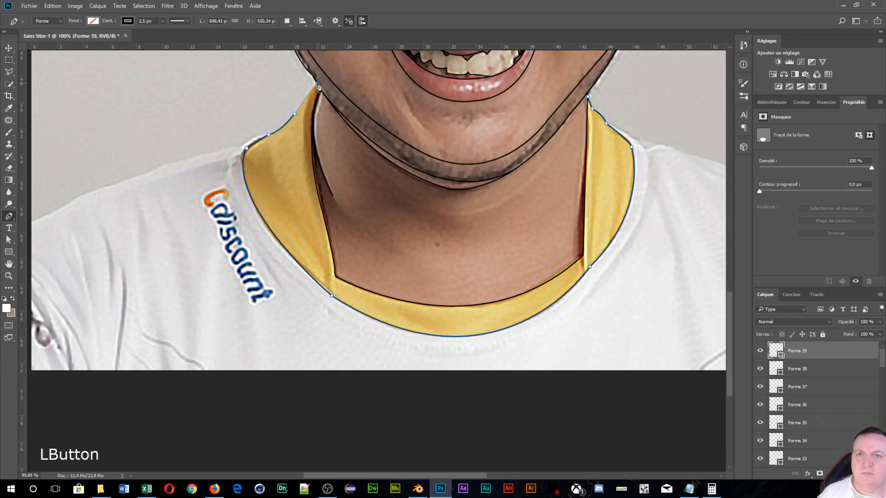
{"action": "key", "text": "KP_Enter"}
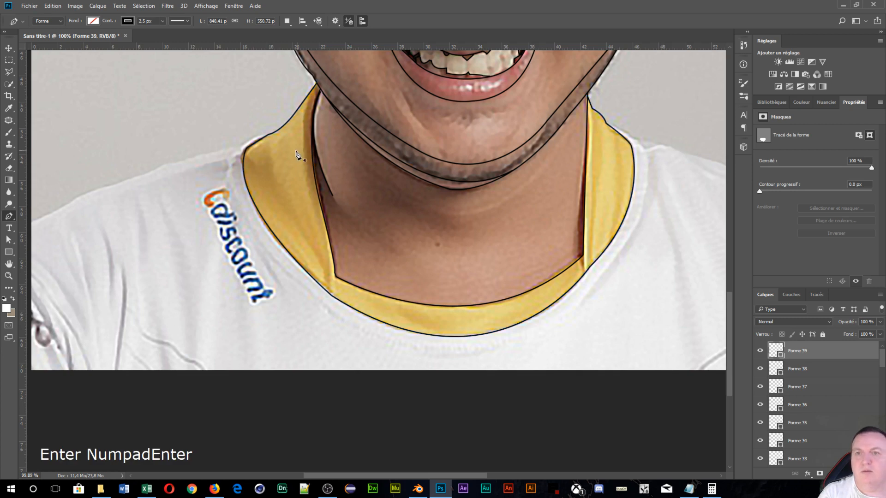
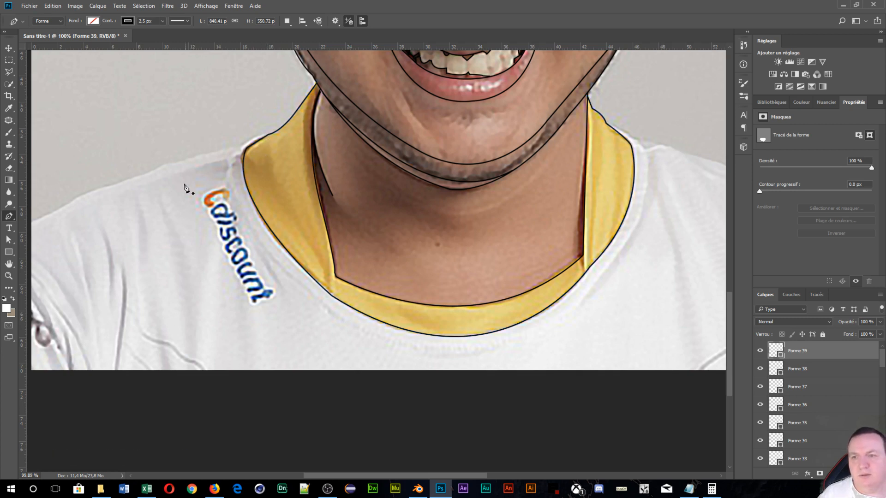
Step: Draw an open curve along the left shoulder, from the collar's upper edge to the left border of the image
{"action": "left_click", "coordinate": [273, 132]}
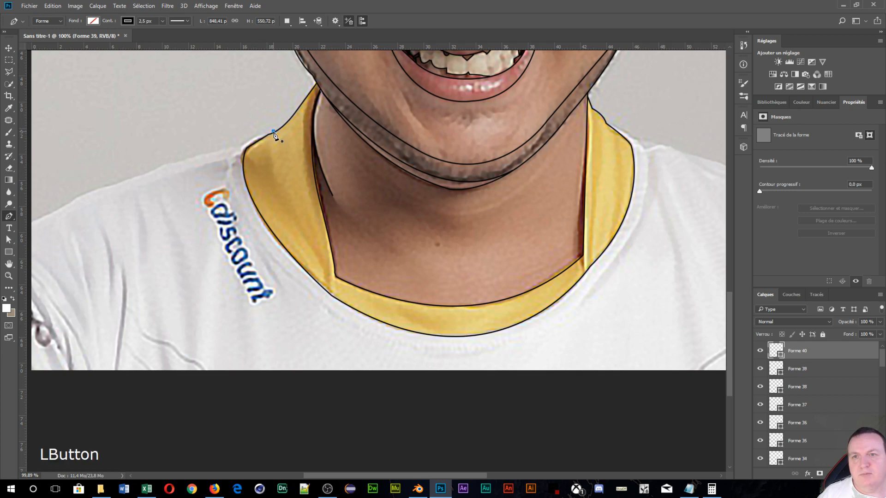
{"action": "left_click", "coordinate": [237, 147]}
{"action": "left_click_drag", "start_coordinate": [210, 159], "coordinate": [204, 165]}
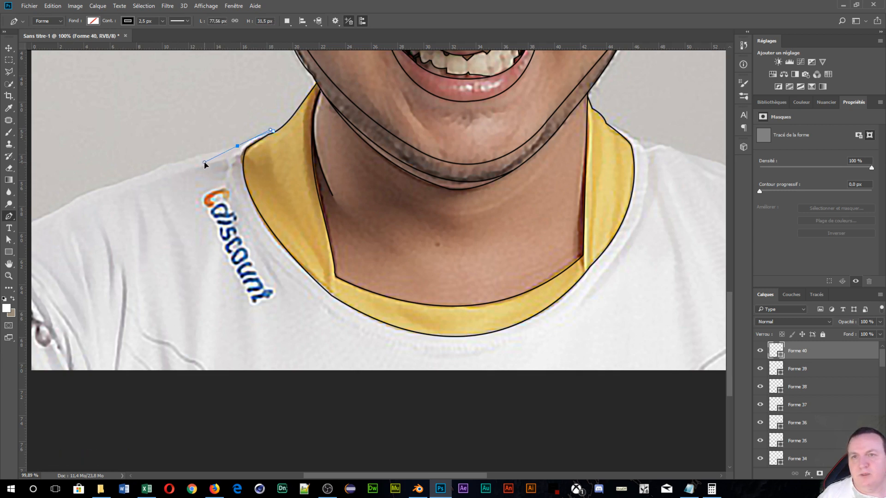
{"action": "left_click", "coordinate": [237, 147], "text": "alt"}
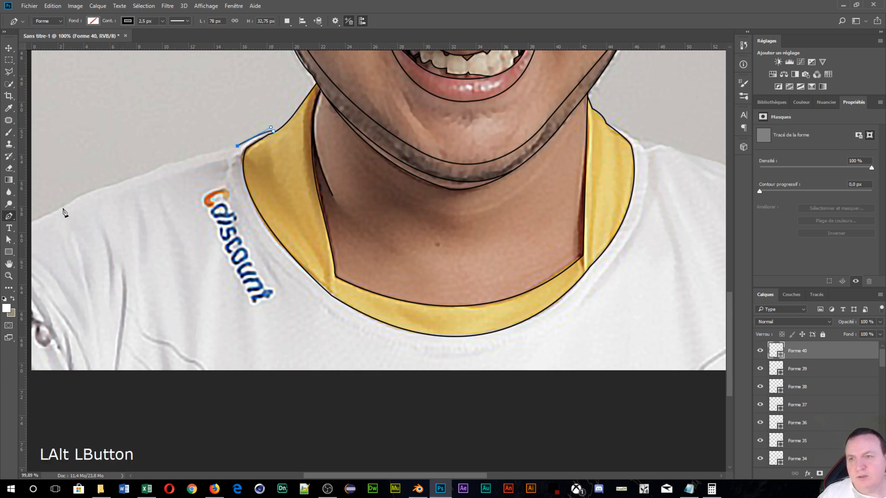
{"action": "left_click_drag", "start_coordinate": [31, 223], "coordinate": [42, 276]}
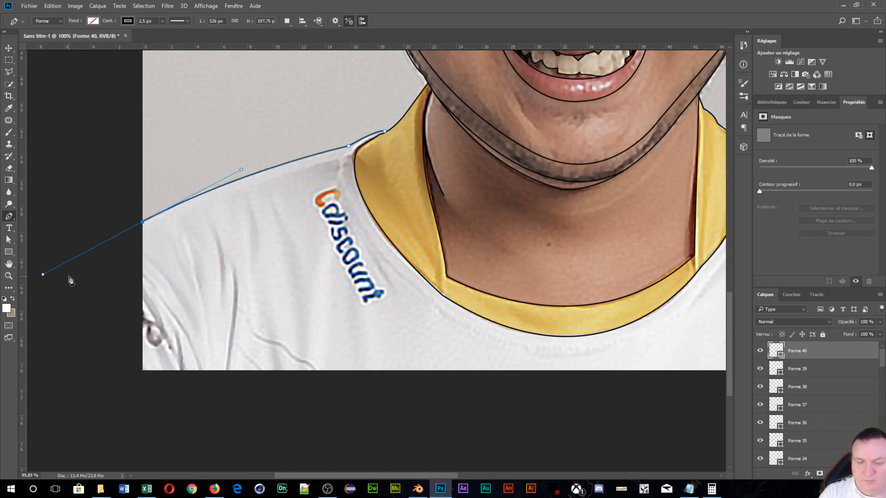
{"action": "key", "text": "Return"}
Step: Draw two short straight seam lines across the yellow collar band, one at its lower left corner and one at its lower right corner
{"action": "left_click_drag", "start_coordinate": [510, 224], "coordinate": [211, 280]}
{"action": "left_click", "coordinate": [163, 298]}
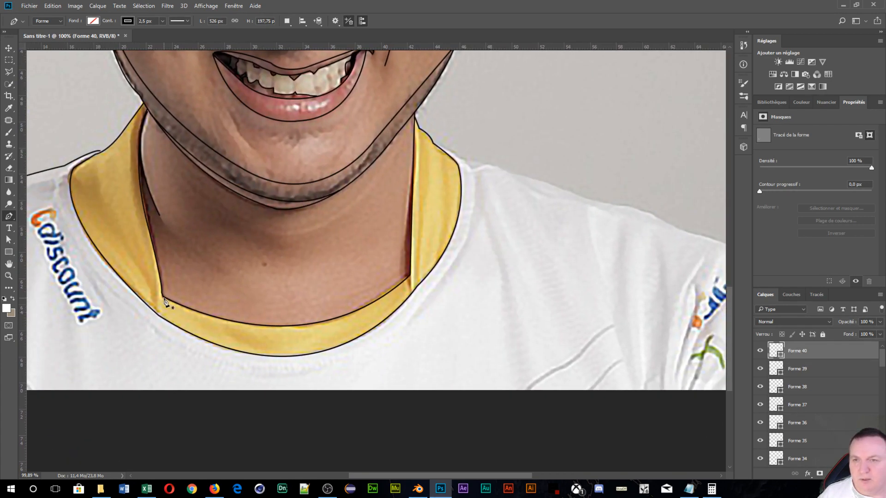
{"action": "left_click", "coordinate": [163, 319]}
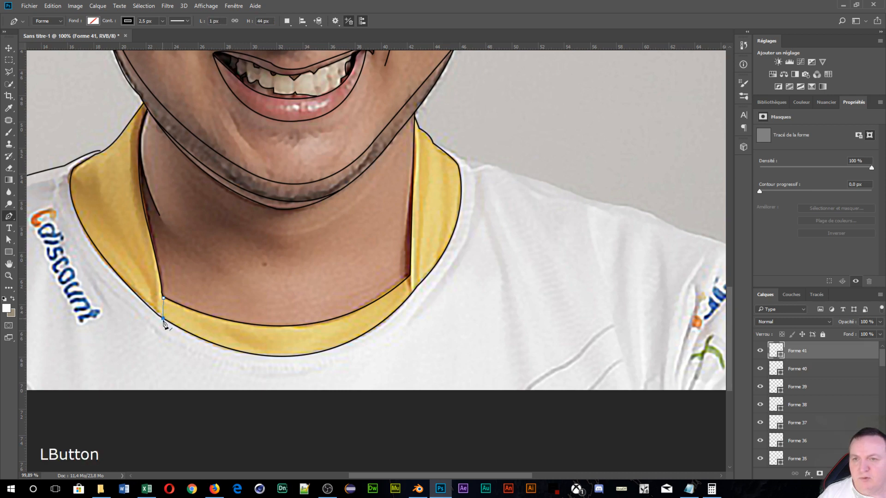
{"action": "key", "text": "Return"}
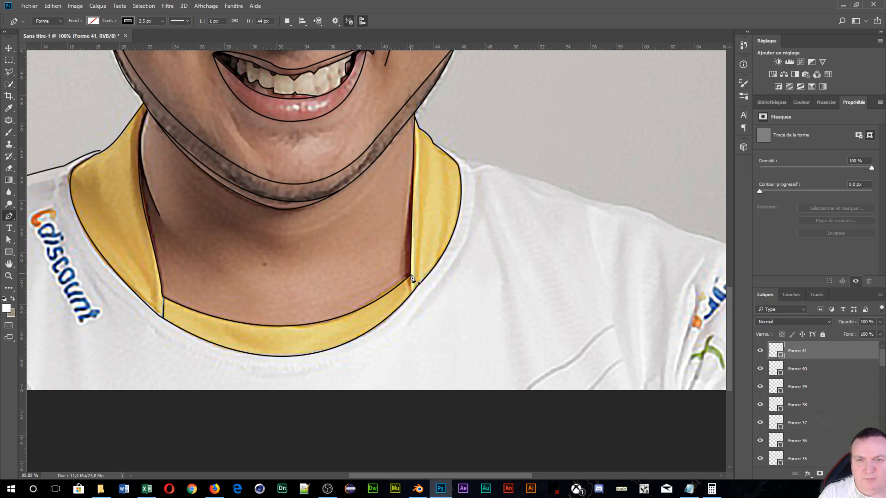
{"action": "left_click", "coordinate": [410, 274]}
{"action": "left_click", "coordinate": [413, 293]}
{"action": "key", "text": "Return"}
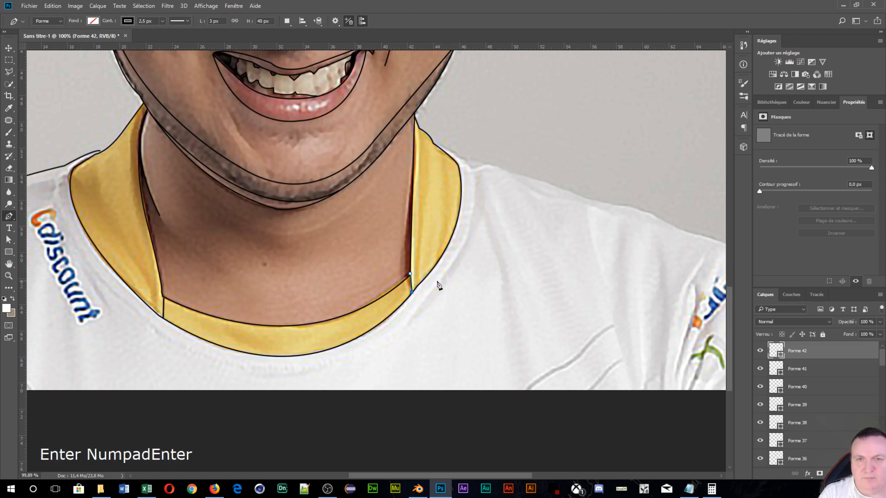
Step: Start a new path on the collar's right upper edge and trace the right shoulder to just before the sleeve logo, with corner anchors
{"action": "left_click", "coordinate": [432, 141]}
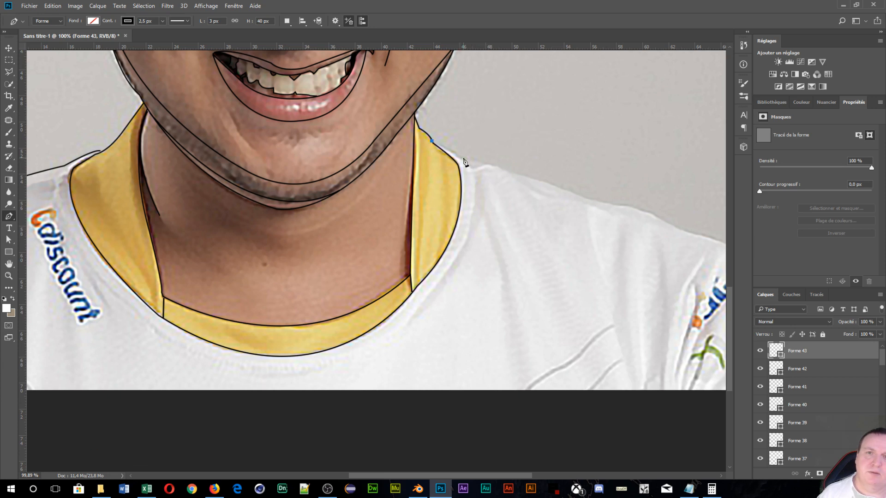
{"action": "left_click", "coordinate": [463, 158]}
{"action": "left_click", "coordinate": [486, 164]}
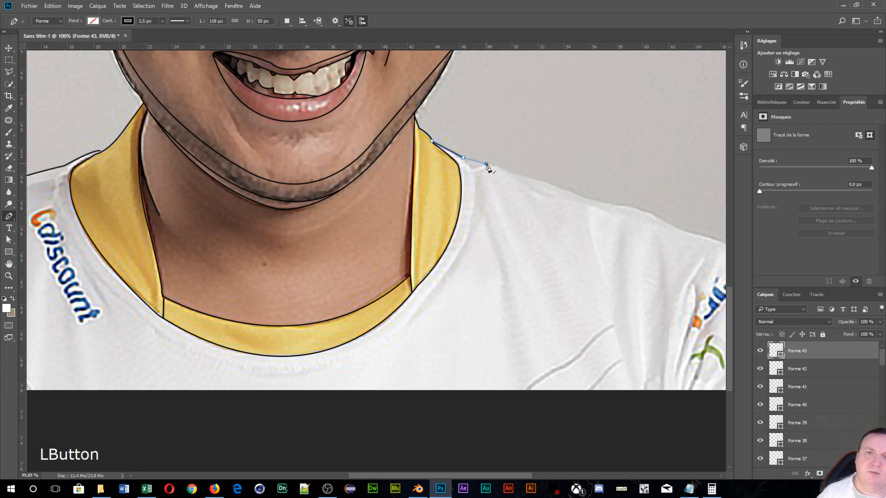
{"action": "left_click_drag", "start_coordinate": [602, 203], "coordinate": [609, 206]}
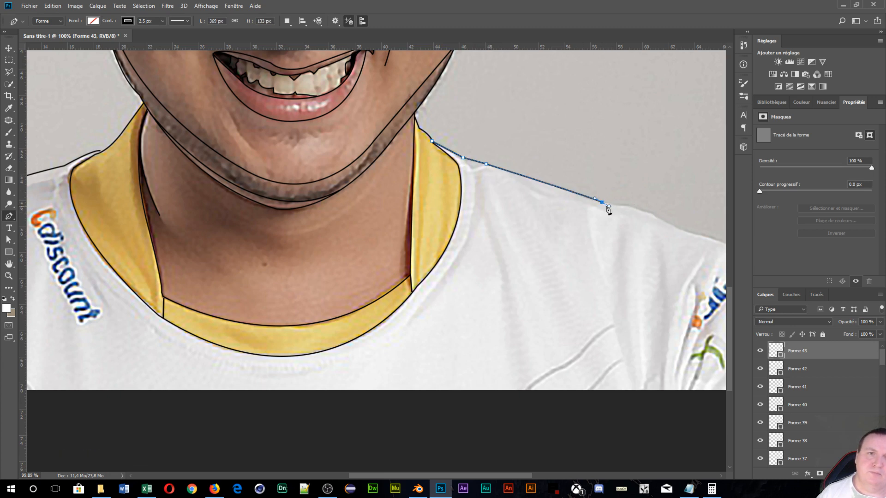
{"action": "left_click", "coordinate": [602, 202], "text": "alt"}
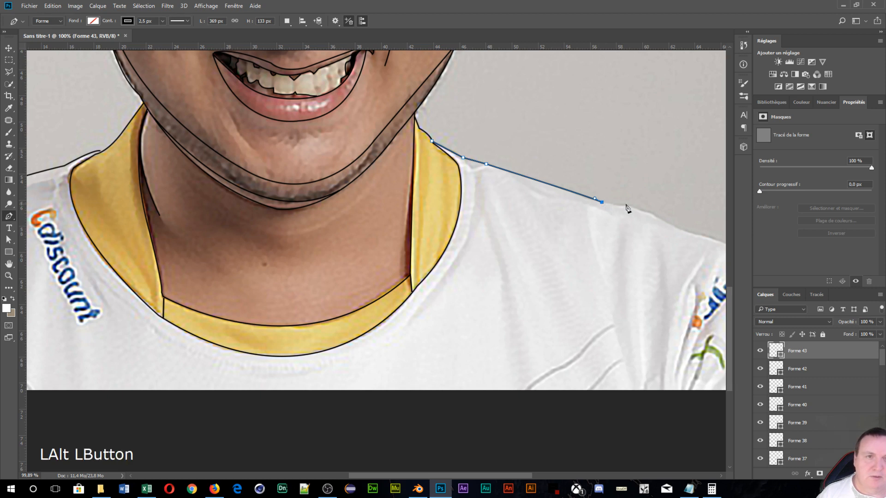
{"action": "left_click_drag", "start_coordinate": [668, 223], "coordinate": [699, 244]}
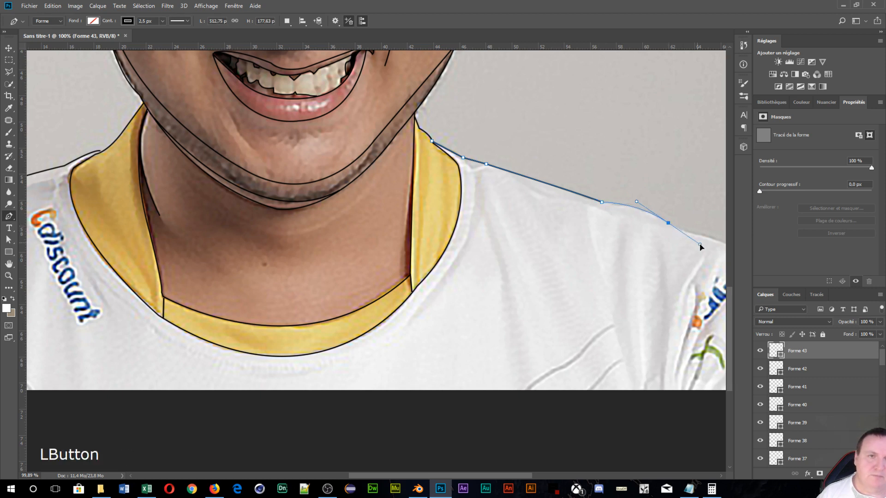
{"action": "left_click", "coordinate": [670, 224], "text": "alt"}
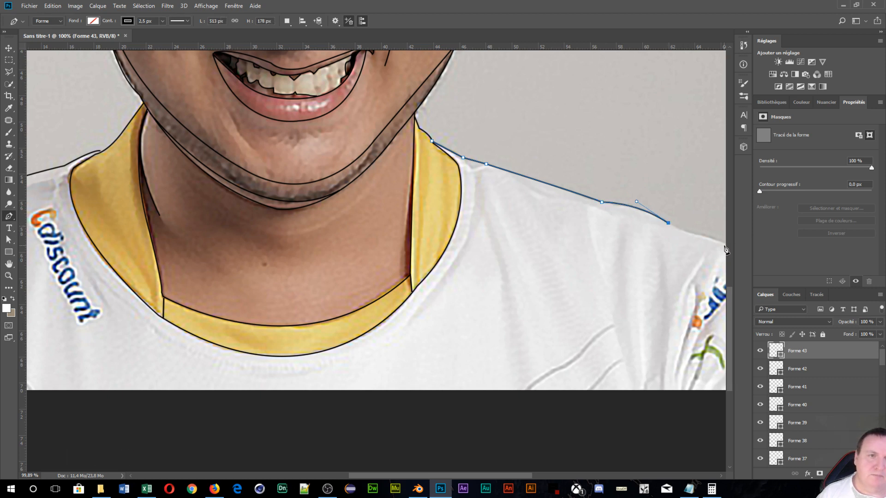
Step: Extend the right shoulder path in a curve past the right border of the image and finish it open
{"action": "left_click", "coordinate": [730, 248]}
{"action": "scroll", "coordinate": [692, 273], "scroll_direction": "down", "scroll_amount": 5}
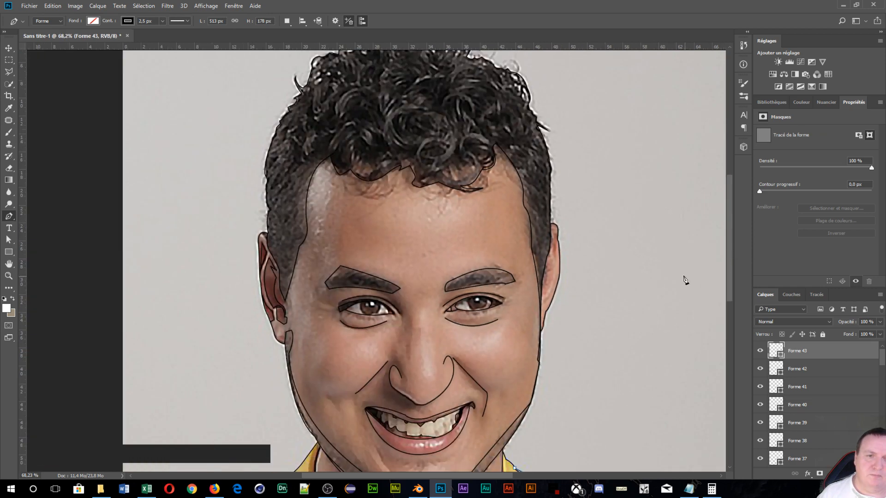
{"action": "scroll", "coordinate": [546, 366], "scroll_direction": "up", "scroll_amount": 4}
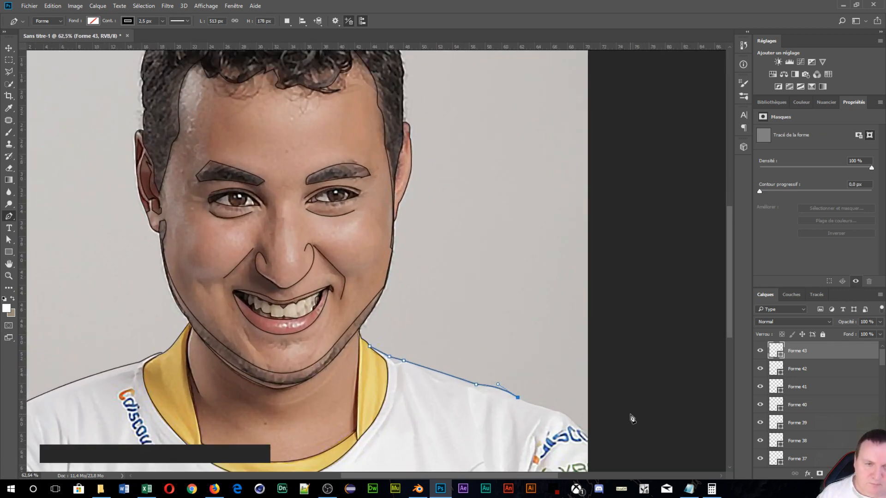
{"action": "left_click_drag", "start_coordinate": [632, 418], "coordinate": [559, 303]}
{"action": "left_click", "coordinate": [538, 266]}
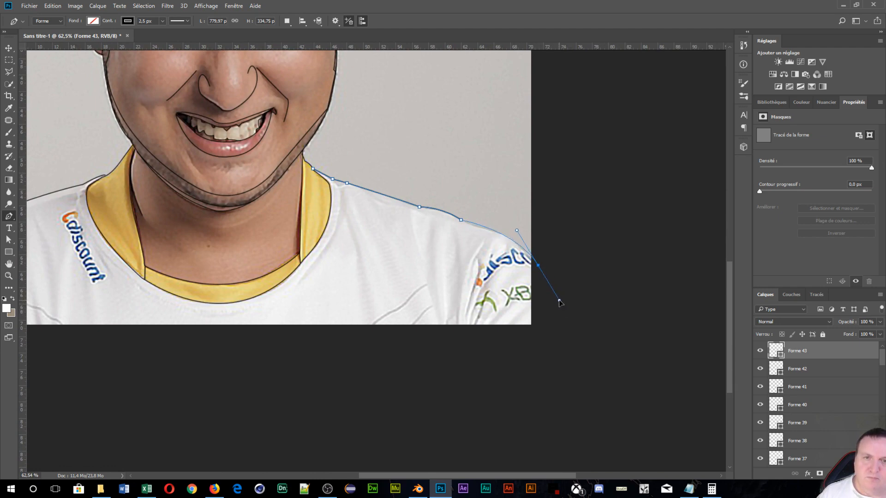
{"action": "key", "text": "Return"}
{"action": "scroll", "coordinate": [308, 235], "scroll_direction": "down", "scroll_amount": 5}
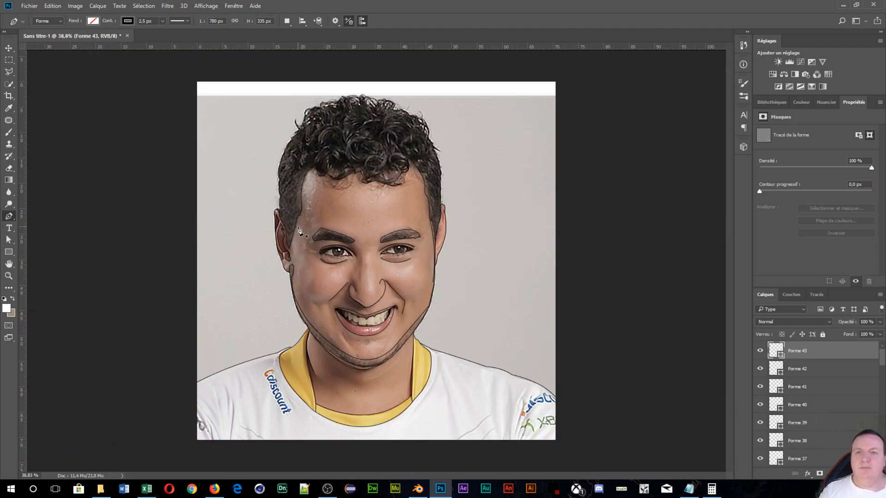
Step: Examine the traced contours over the portrait, from the facial details to the whole image
{"action": "scroll", "coordinate": [304, 250], "scroll_direction": "up", "scroll_amount": 3}
{"action": "scroll", "coordinate": [343, 274], "scroll_direction": "up", "scroll_amount": 3}
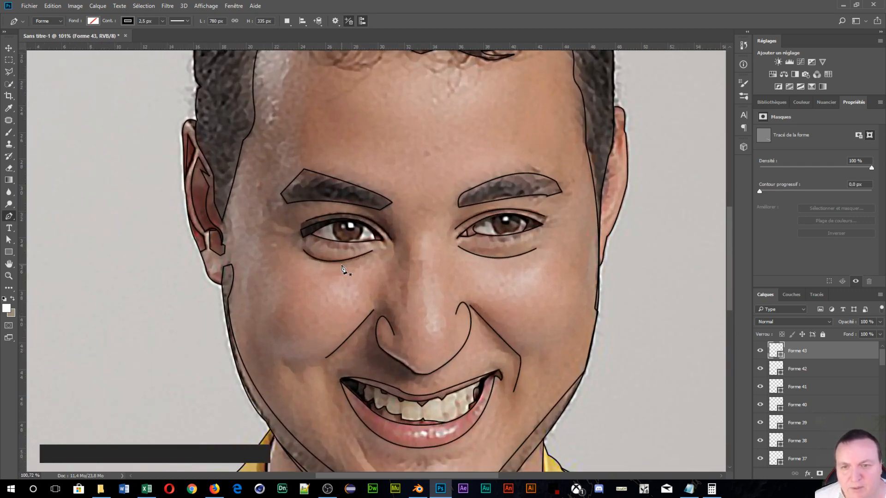
{"action": "scroll", "coordinate": [342, 267], "scroll_direction": "down", "scroll_amount": 4}
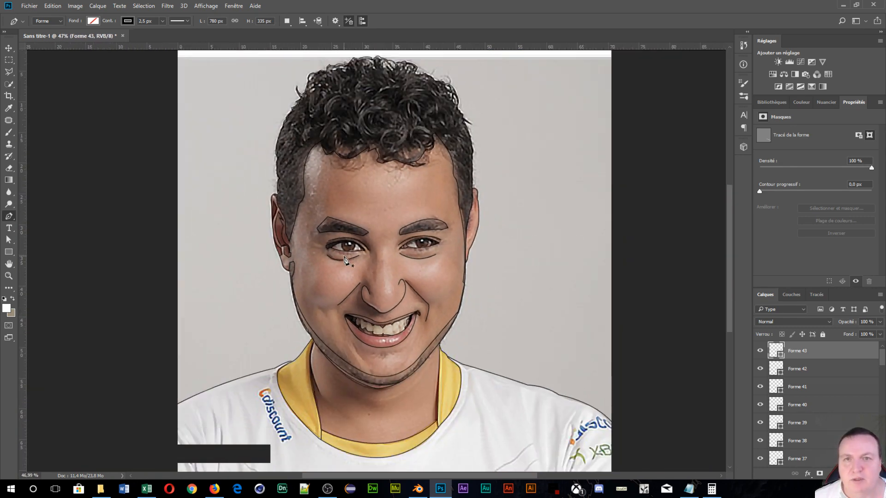
{"action": "scroll", "coordinate": [344, 260], "scroll_direction": "down", "scroll_amount": 2}
{"action": "scroll", "coordinate": [344, 259], "scroll_direction": "up", "scroll_amount": 1}
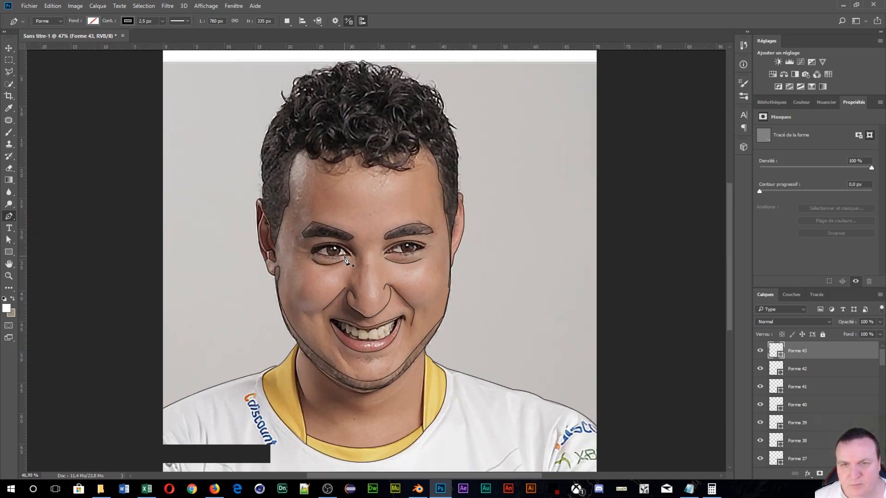
{"action": "scroll", "coordinate": [344, 259], "scroll_direction": "down", "scroll_amount": 1}
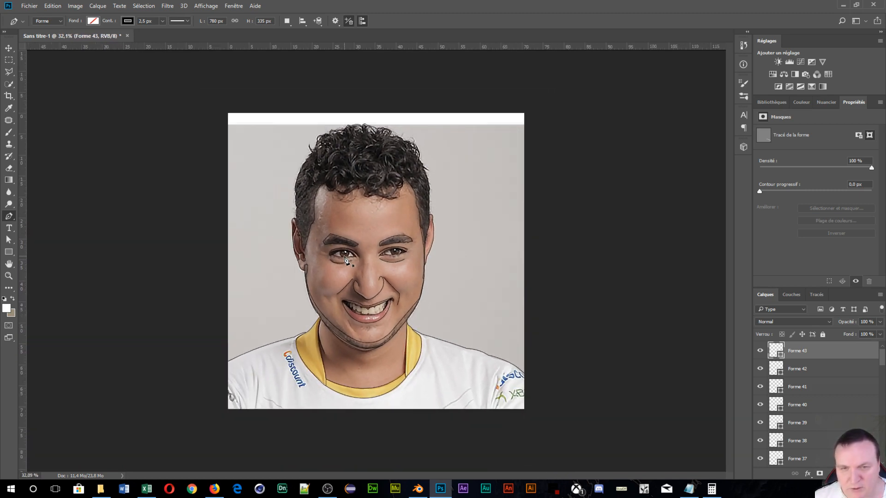
{"action": "scroll", "coordinate": [344, 259], "scroll_direction": "up", "scroll_amount": 2}
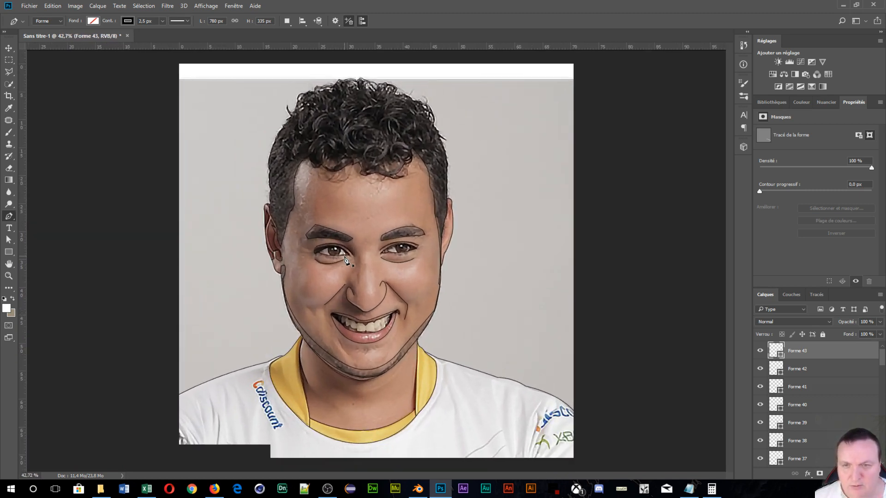
{"action": "scroll", "coordinate": [344, 259], "scroll_direction": "up", "scroll_amount": 1}
{"action": "scroll", "coordinate": [499, 269], "scroll_direction": "down", "scroll_amount": 2}
Step: Rasterize all the shape layers from Forme 1 to Forme 43 and merge them into a single layer
{"action": "scroll", "coordinate": [807, 378], "scroll_direction": "down", "scroll_amount": 7}
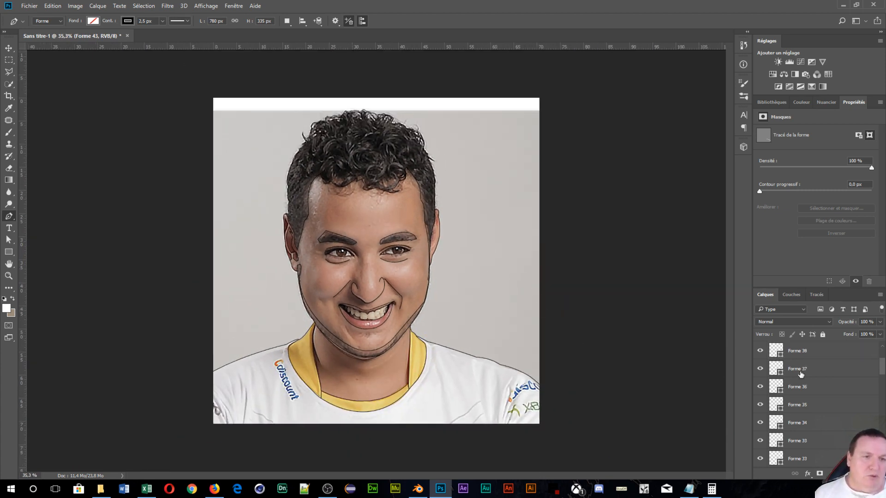
{"action": "scroll", "coordinate": [811, 414], "scroll_direction": "down", "scroll_amount": 4}
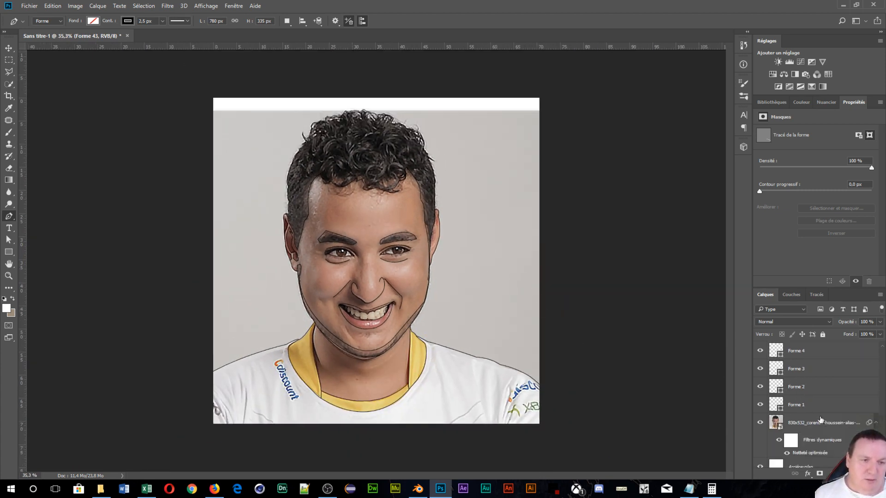
{"action": "left_click", "coordinate": [817, 397]}
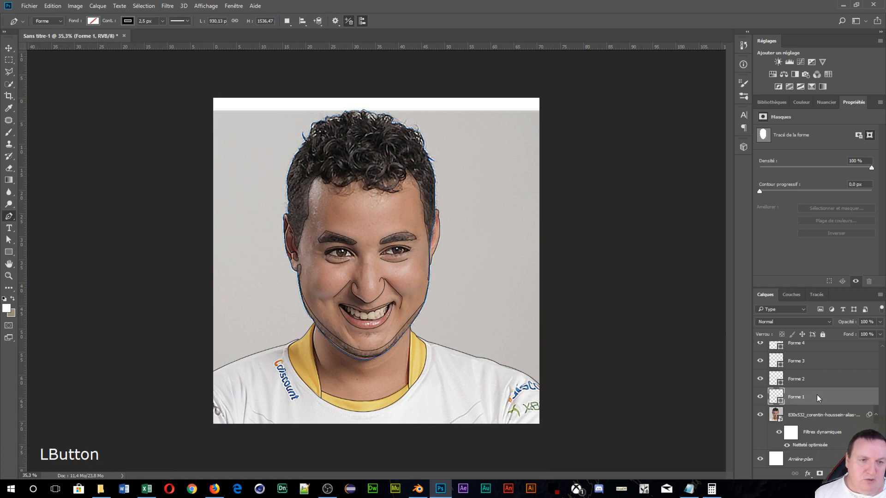
{"action": "scroll", "coordinate": [807, 390], "scroll_direction": "up", "scroll_amount": 2}
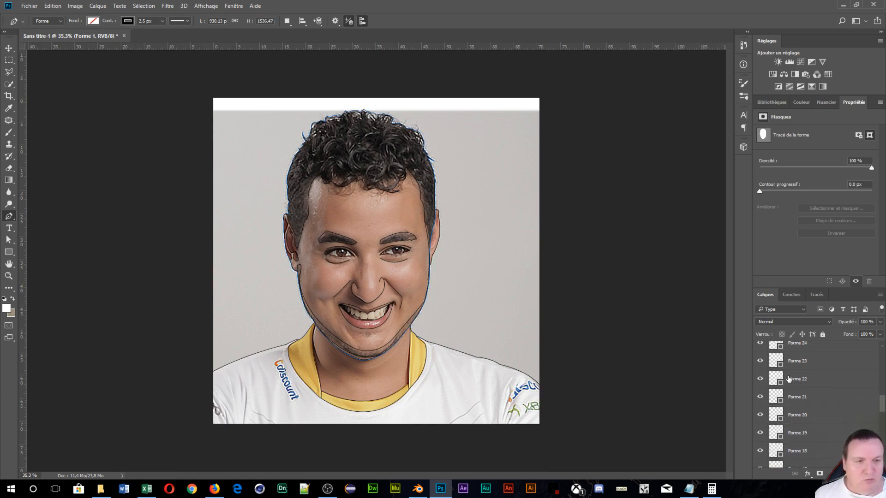
{"action": "scroll", "coordinate": [791, 379], "scroll_direction": "up", "scroll_amount": 3}
{"action": "scroll", "coordinate": [793, 380], "scroll_direction": "up", "scroll_amount": 2}
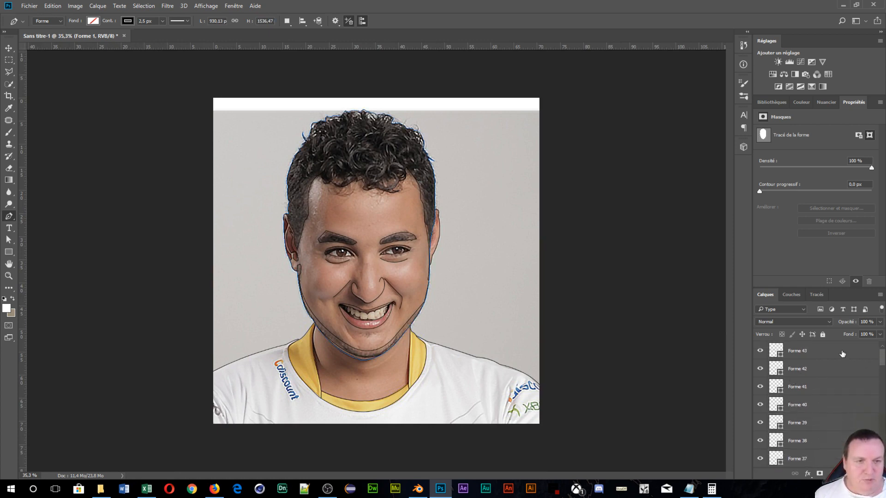
{"action": "key", "text": "shift"}
{"action": "left_click", "coordinate": [840, 355], "text": "shift"}
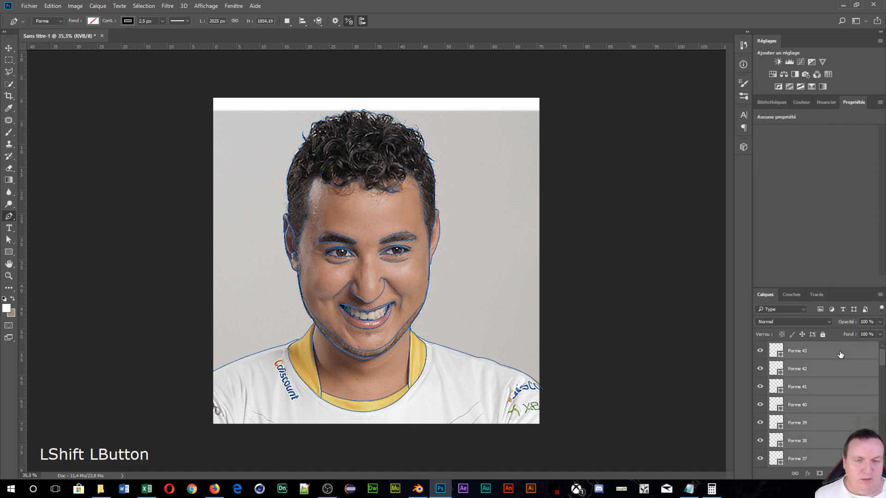
{"action": "right_click", "coordinate": [840, 353]}
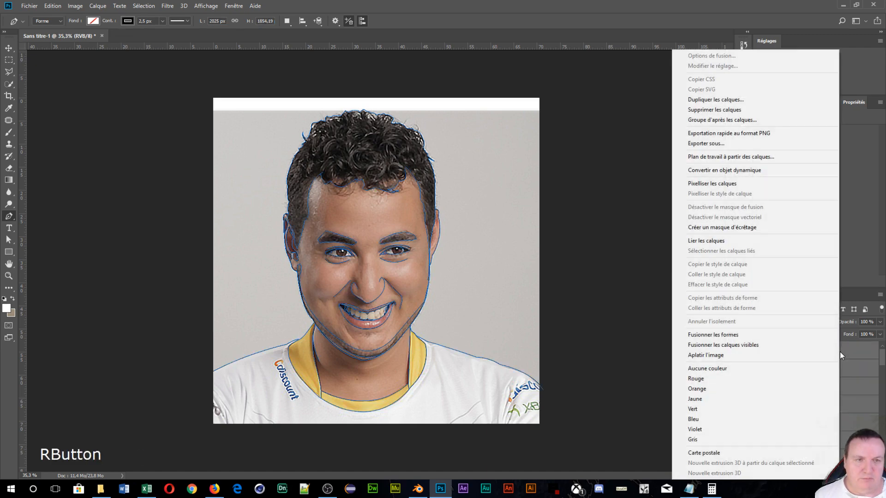
{"action": "left_click", "coordinate": [702, 184]}
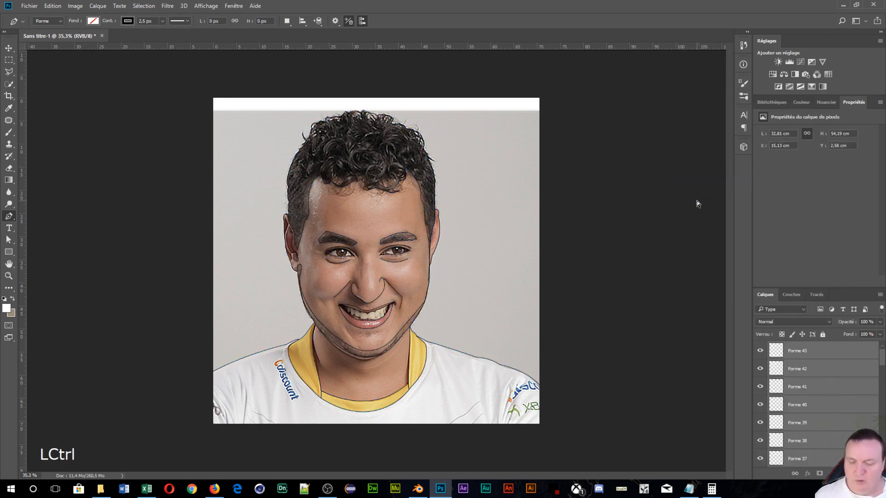
{"action": "key", "text": "ctrl+e"}
{"action": "key", "text": "ctrl+minus"}
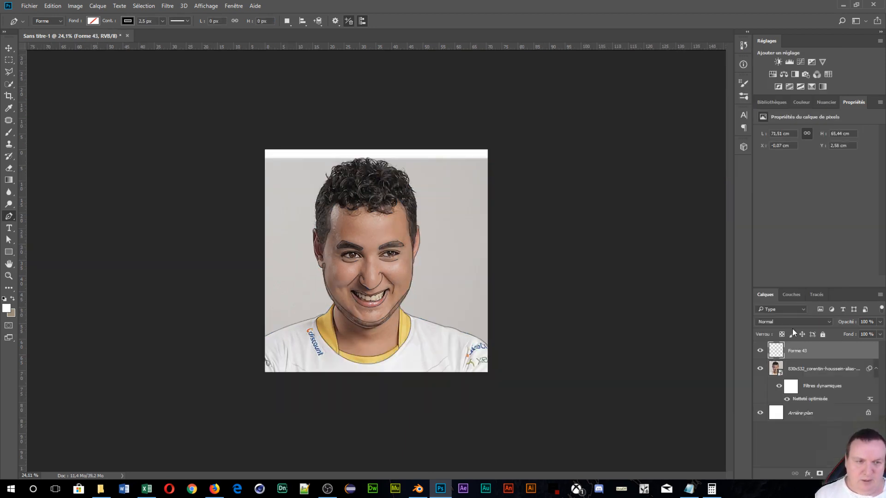
Step: Hide the portrait photo layer, leaving only the line drawing over the white background
{"action": "left_click", "coordinate": [760, 368]}
{"action": "scroll", "coordinate": [377, 378], "scroll_direction": "up", "scroll_amount": 5}
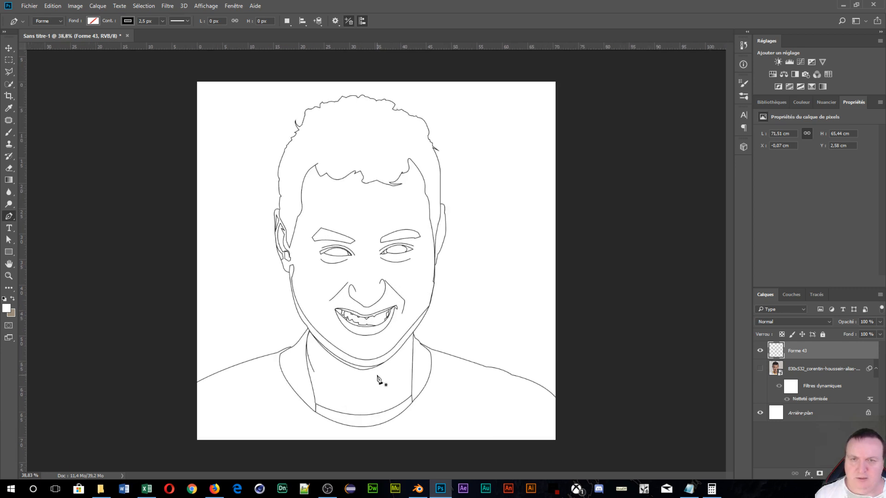
{"action": "scroll", "coordinate": [378, 378], "scroll_direction": "up", "scroll_amount": 3}
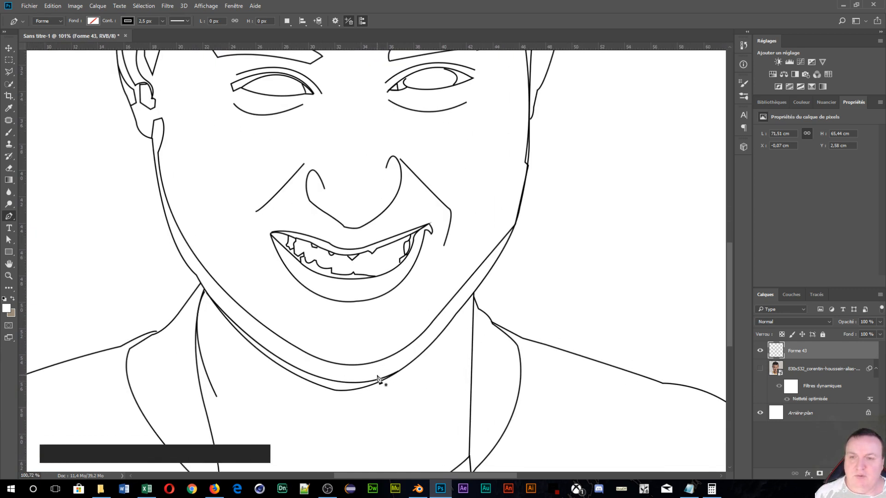
{"action": "scroll", "coordinate": [377, 378], "scroll_direction": "up", "scroll_amount": 2}
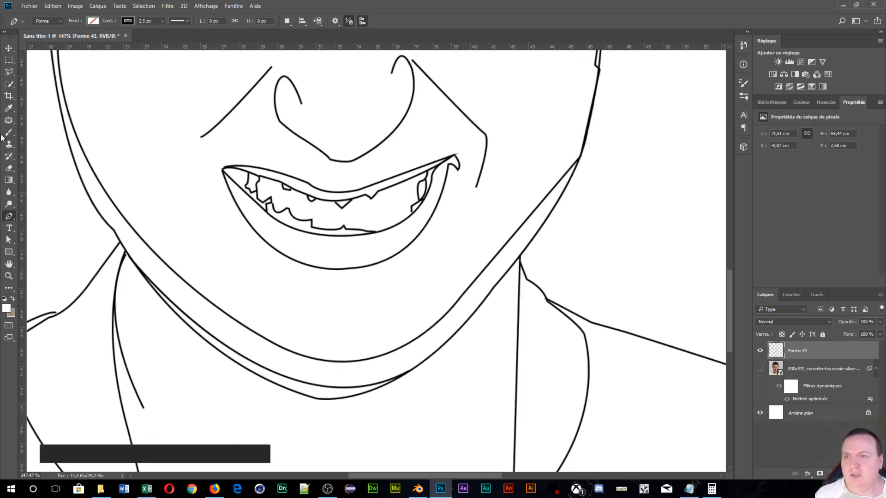
Step: Start a new path at the open end of the left shoulder line, beside the collar's upper edge
{"action": "key", "text": "space"}
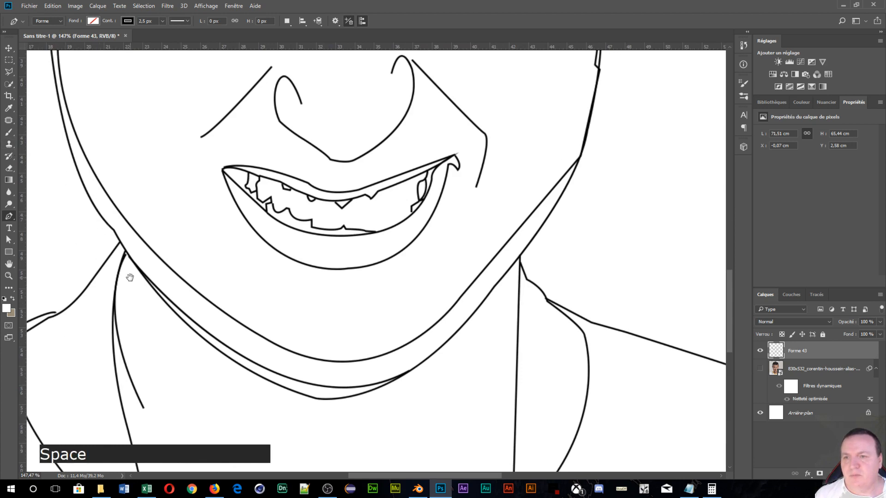
{"action": "left_click_drag", "start_coordinate": [126, 277], "coordinate": [372, 286]}
{"action": "scroll", "coordinate": [372, 287], "scroll_direction": "up", "scroll_amount": 3}
{"action": "scroll", "coordinate": [330, 305], "scroll_direction": "up", "scroll_amount": 2}
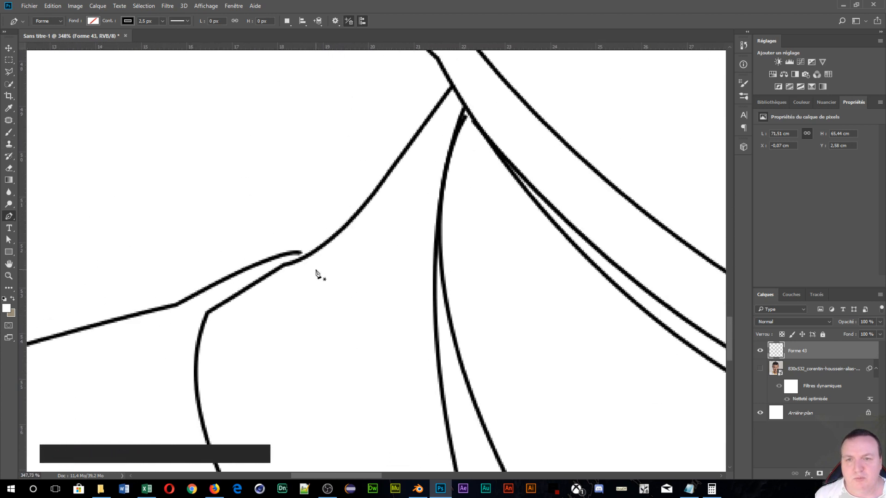
{"action": "left_click", "coordinate": [298, 252]}
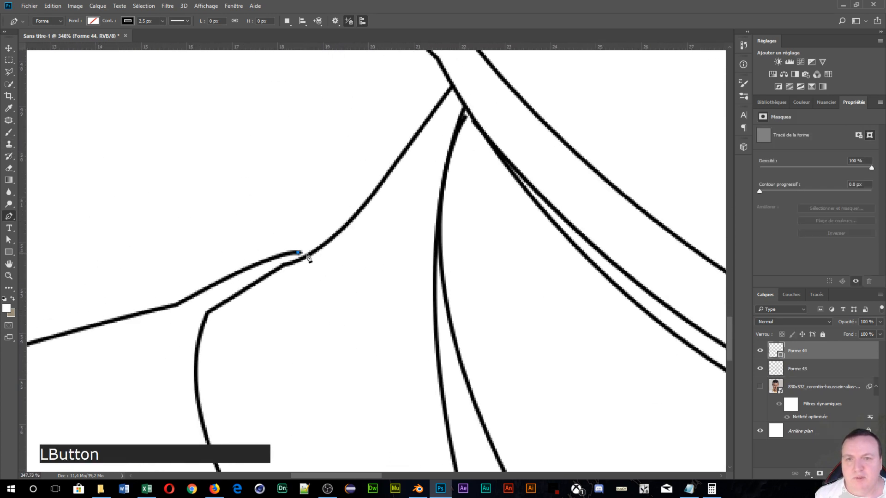
{"action": "left_click_drag", "start_coordinate": [334, 240], "coordinate": [332, 239]}
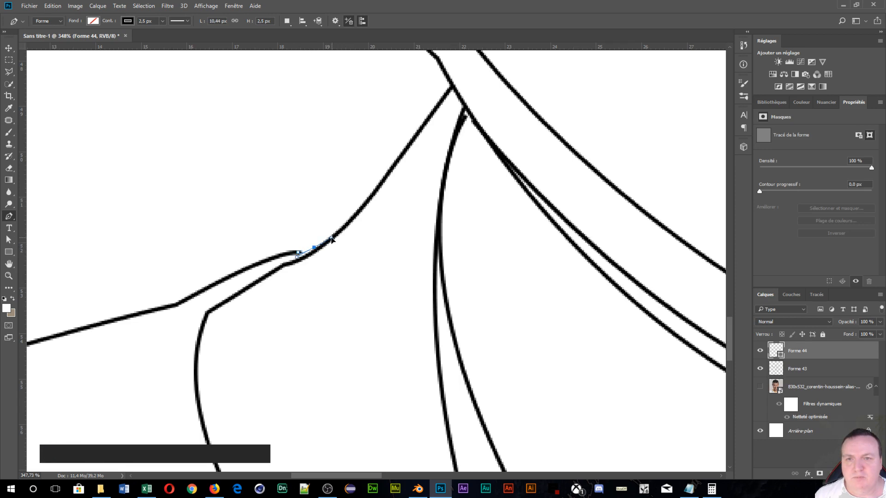
{"action": "left_click", "coordinate": [331, 240]}
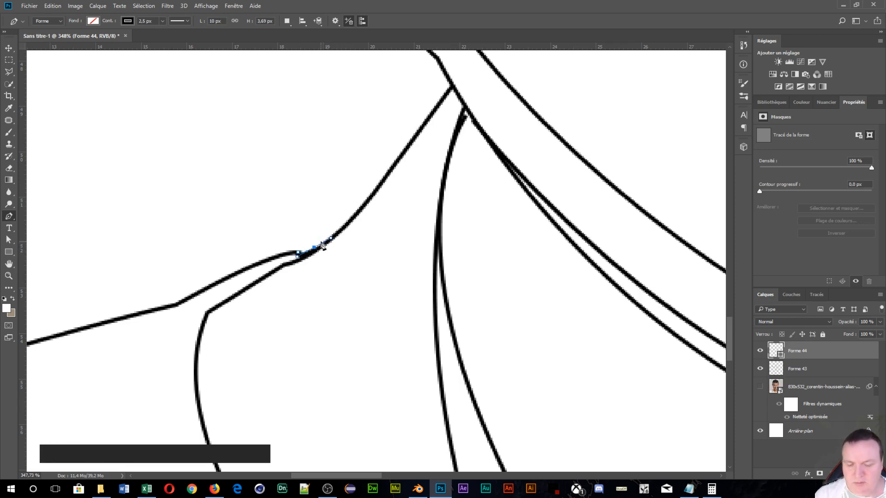
{"action": "key", "text": "ctrl+z"}
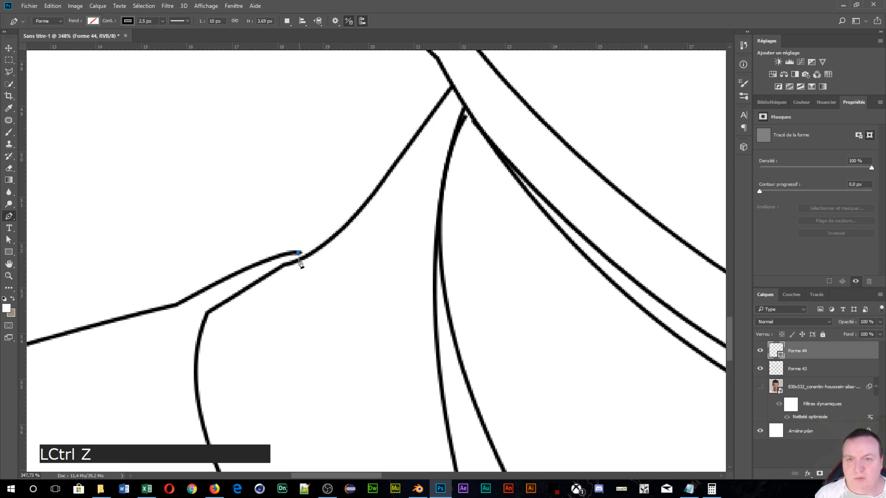
Step: Join the left shoulder line to the collar's outer edge with a short curved segment about 17 px wide and finish the path open
{"action": "left_click_drag", "start_coordinate": [326, 242], "coordinate": [350, 225]}
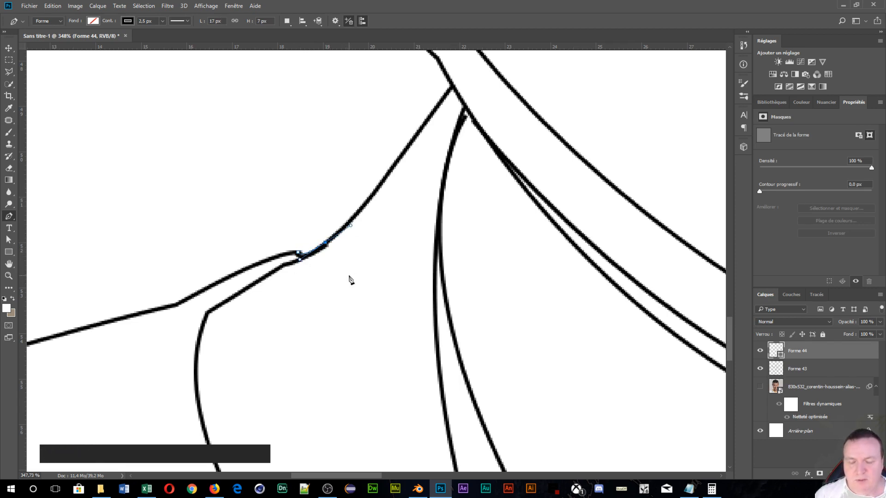
{"action": "key", "text": "Return"}
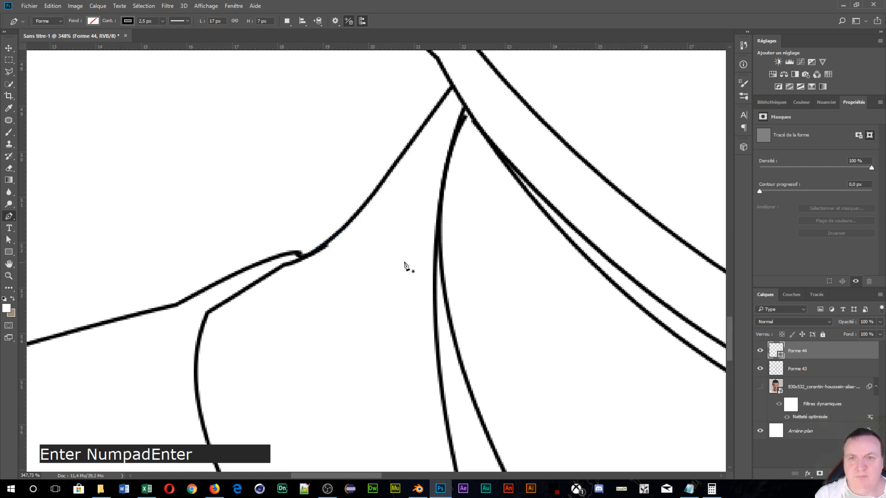
Step: Close the gap at the right corner of the mouth with a short curve from the lip tip to the lower lip line
{"action": "scroll", "coordinate": [463, 206], "scroll_direction": "down", "scroll_amount": 13}
{"action": "left_click_drag", "start_coordinate": [562, 205], "coordinate": [434, 274]}
{"action": "scroll", "coordinate": [567, 252], "scroll_direction": "up", "scroll_amount": 8}
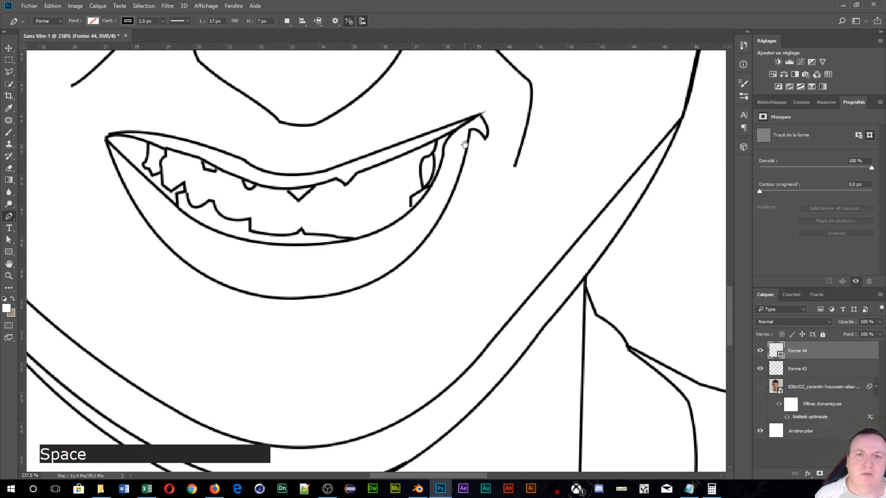
{"action": "left_click", "coordinate": [480, 115]}
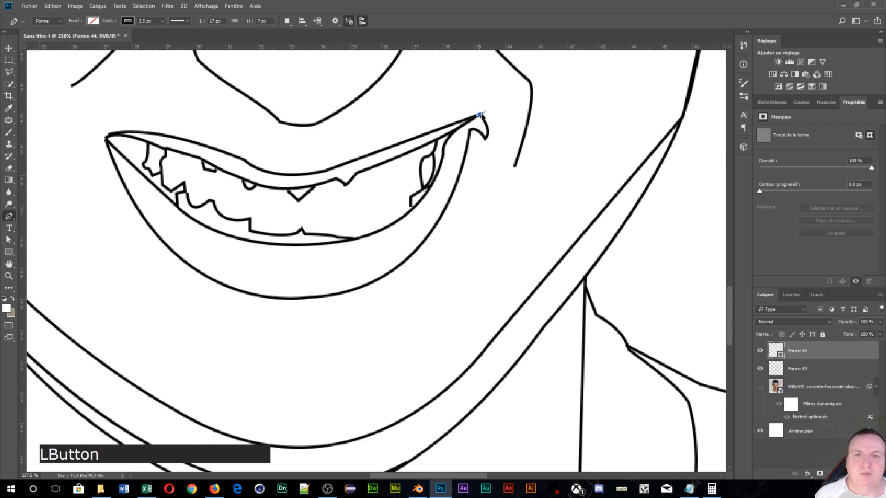
{"action": "left_click", "coordinate": [470, 130]}
{"action": "left_click_drag", "start_coordinate": [470, 136], "coordinate": [469, 139]}
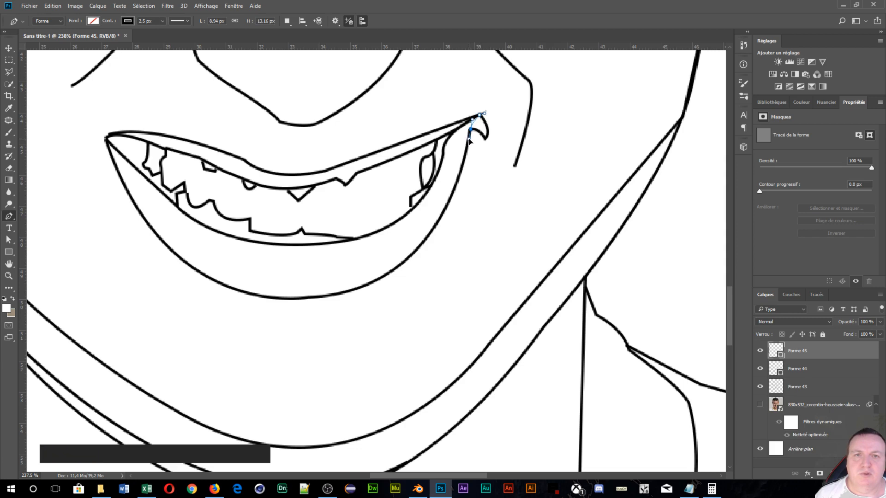
{"action": "key", "text": "Return"}
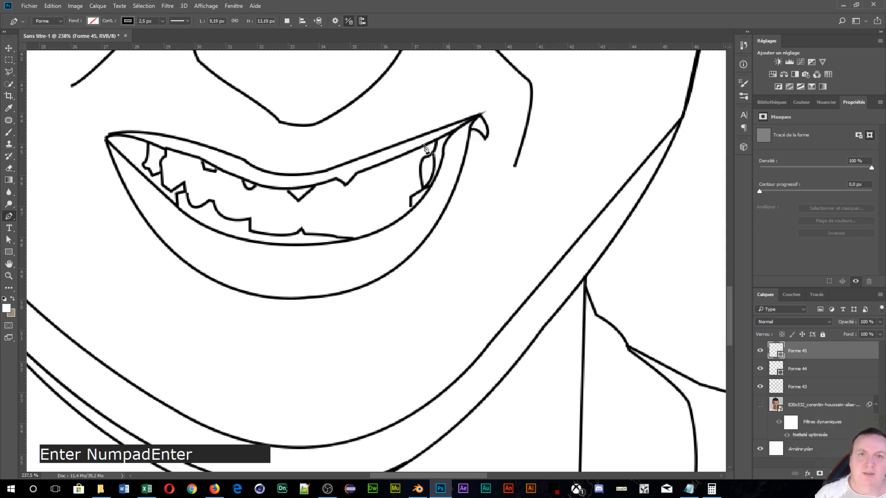
Step: Close the gap between the right eye's upper lid line and the iris's left edge with a short stroke about 3 × 5 px
{"action": "left_click_drag", "start_coordinate": [367, 124], "coordinate": [542, 465]}
{"action": "scroll", "coordinate": [433, 282], "scroll_direction": "down", "scroll_amount": 3}
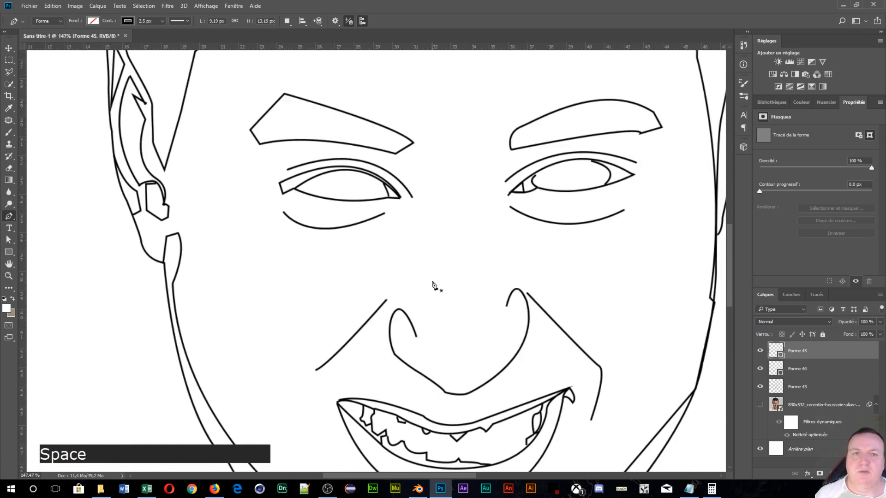
{"action": "scroll", "coordinate": [509, 253], "scroll_direction": "up", "scroll_amount": 4}
{"action": "left_click_drag", "start_coordinate": [548, 197], "coordinate": [429, 294]}
{"action": "scroll", "coordinate": [451, 267], "scroll_direction": "up", "scroll_amount": 2}
{"action": "left_click", "coordinate": [400, 322]}
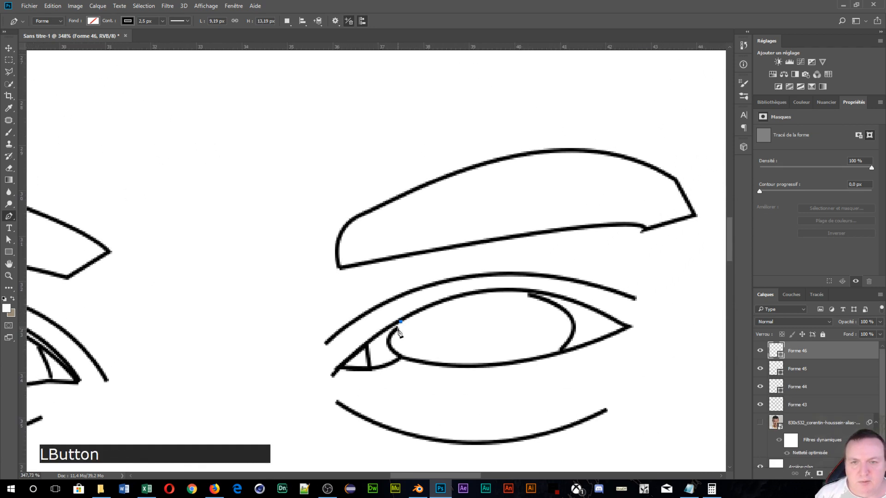
{"action": "key", "text": "Return"}
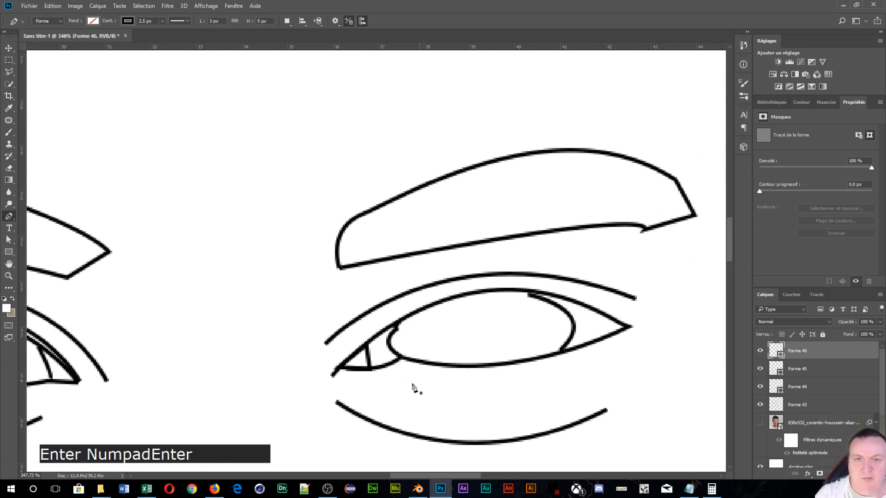
Step: Close the small gap at the collar band's left corner with a short vertical Pen segment from the upper curve down to the vertical line
{"action": "scroll", "coordinate": [365, 318], "scroll_direction": "down", "scroll_amount": 4}
{"action": "left_click_drag", "start_coordinate": [223, 272], "coordinate": [95, 496]}
{"action": "left_click_drag", "start_coordinate": [229, 166], "coordinate": [130, 1]}
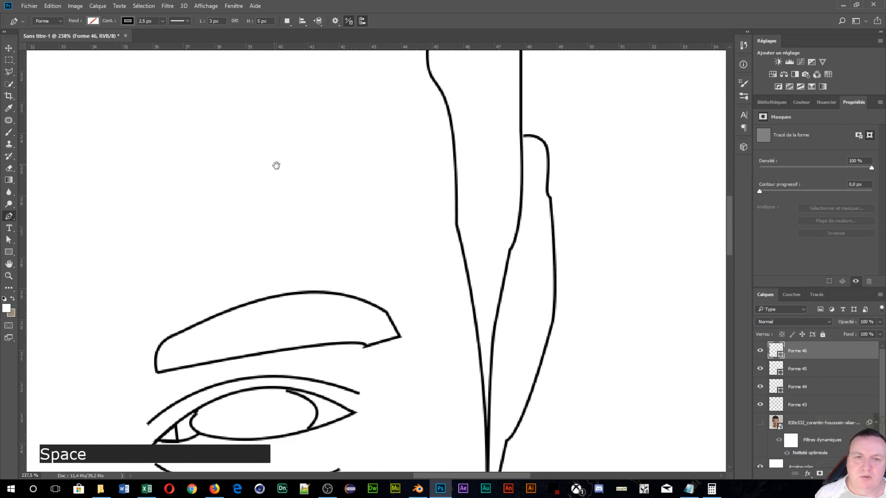
{"action": "left_click_drag", "start_coordinate": [275, 164], "coordinate": [768, 473]}
{"action": "left_click_drag", "start_coordinate": [460, 466], "coordinate": [585, 417]}
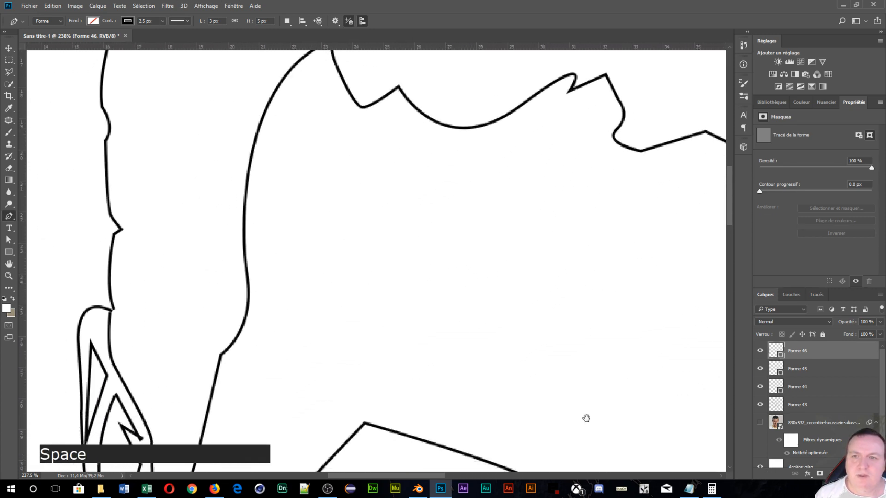
{"action": "left_click_drag", "start_coordinate": [463, 406], "coordinate": [5, 319]}
{"action": "left_click_drag", "start_coordinate": [175, 462], "coordinate": [151, 289]}
{"action": "left_click_drag", "start_coordinate": [347, 458], "coordinate": [364, 194]}
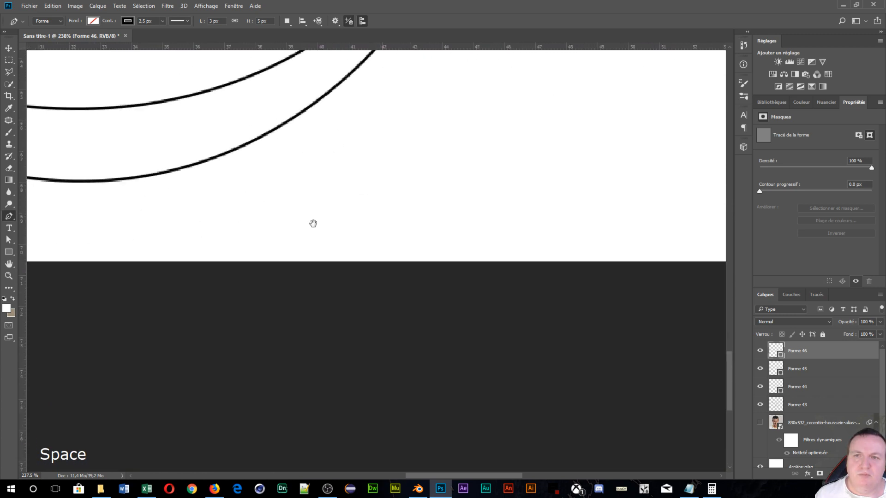
{"action": "left_click_drag", "start_coordinate": [203, 194], "coordinate": [682, 484]}
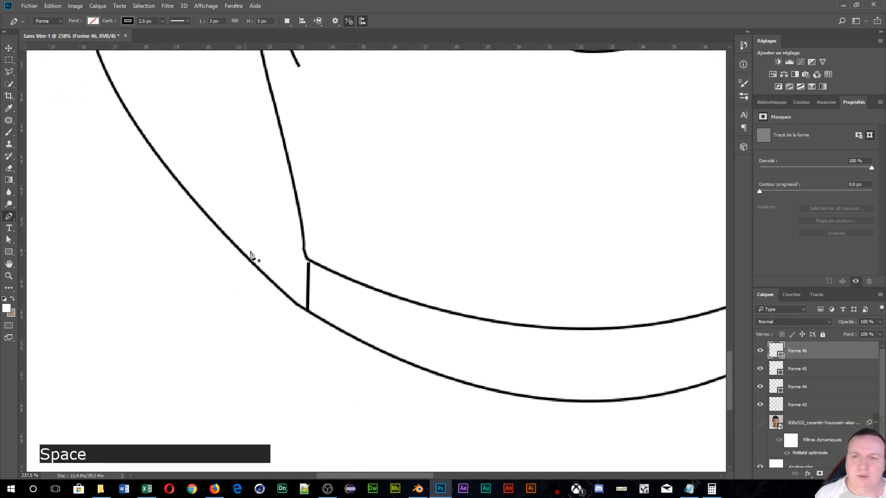
{"action": "left_click", "coordinate": [308, 261]}
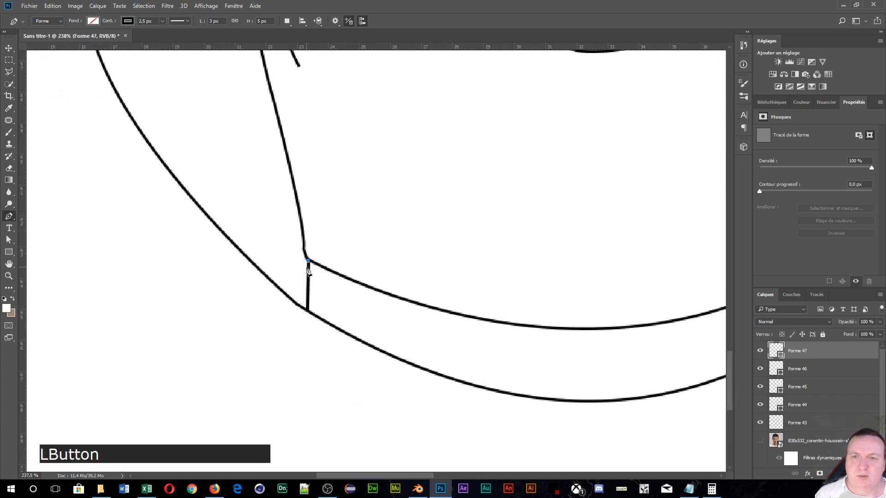
{"action": "left_click", "coordinate": [309, 269]}
{"action": "key", "text": "Return"}
Step: Rasterize the shape layers Forme 44 to Forme 47, merge them, and merge the result with Forme 43 into one line-art layer
{"action": "scroll", "coordinate": [351, 247], "scroll_direction": "down", "scroll_amount": 5}
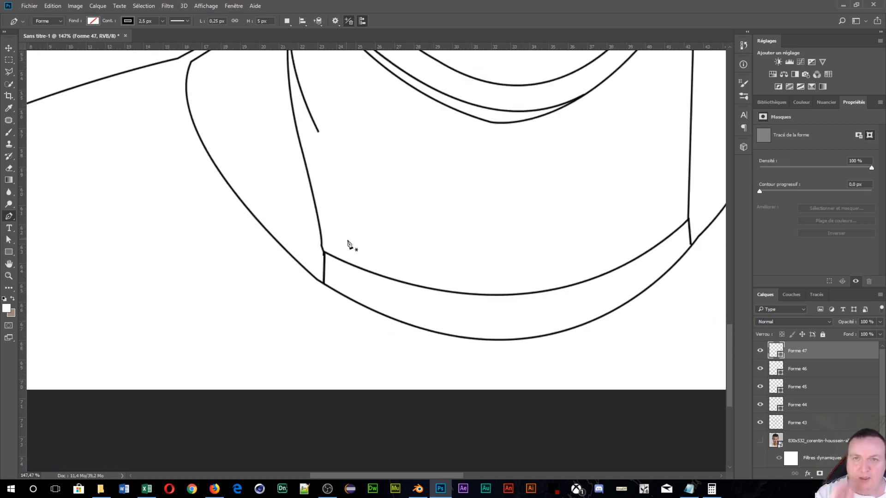
{"action": "left_click_drag", "start_coordinate": [431, 115], "coordinate": [293, 450]}
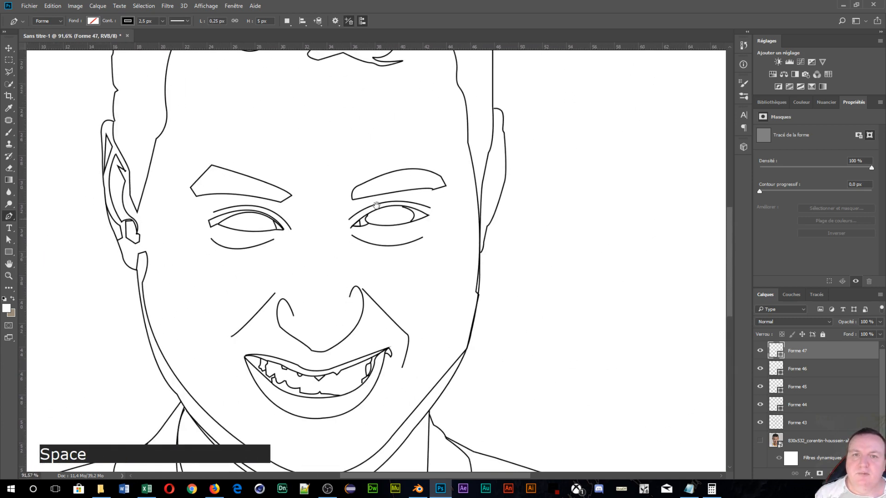
{"action": "mouse_move", "coordinate": [389, 153]}
{"action": "left_mouse_down"}
{"action": "mouse_move", "coordinate": [395, 421]}
{"action": "mouse_move", "coordinate": [381, 476]}
{"action": "mouse_move", "coordinate": [446, 12]}
{"action": "mouse_move", "coordinate": [356, 105]}
{"action": "mouse_move", "coordinate": [296, 119]}
{"action": "mouse_move", "coordinate": [361, 113]}
{"action": "mouse_move", "coordinate": [384, 121]}
{"action": "left_mouse_up"}
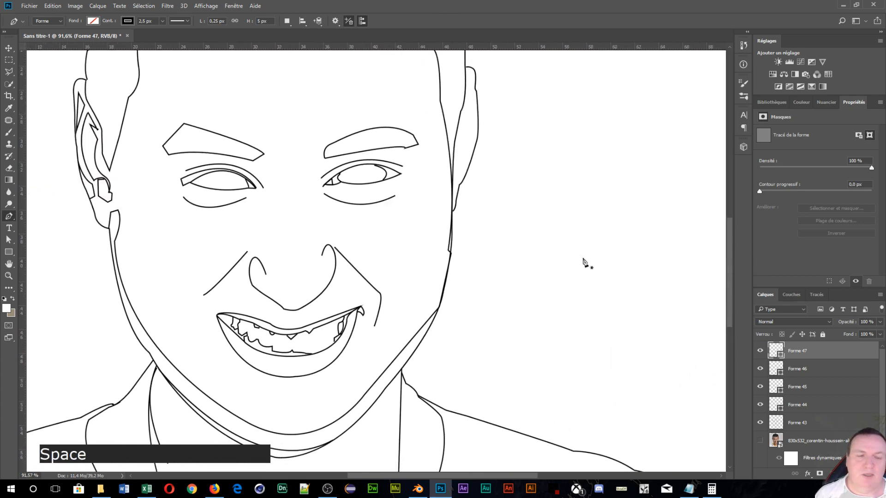
{"action": "left_click", "coordinate": [827, 403], "text": "shift"}
{"action": "right_click", "coordinate": [817, 387]}
{"action": "left_click", "coordinate": [690, 184]}
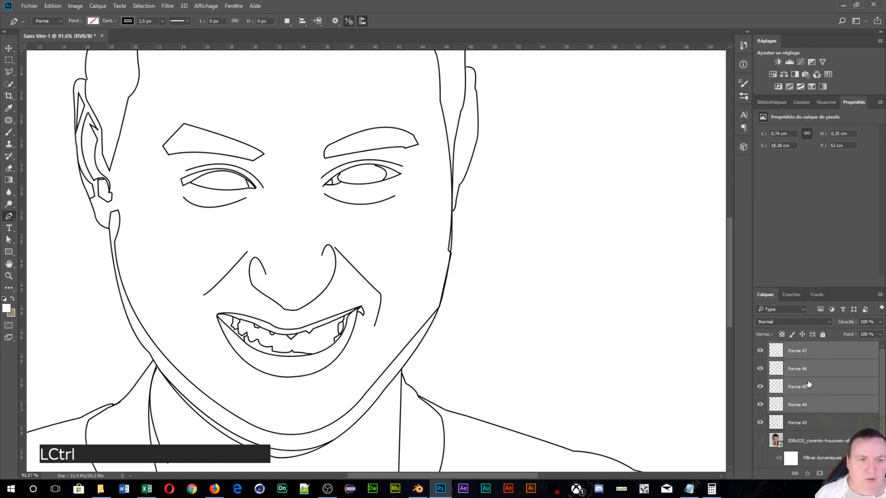
{"action": "key", "text": "ctrl+e"}
{"action": "left_click", "coordinate": [811, 371], "text": "shift"}
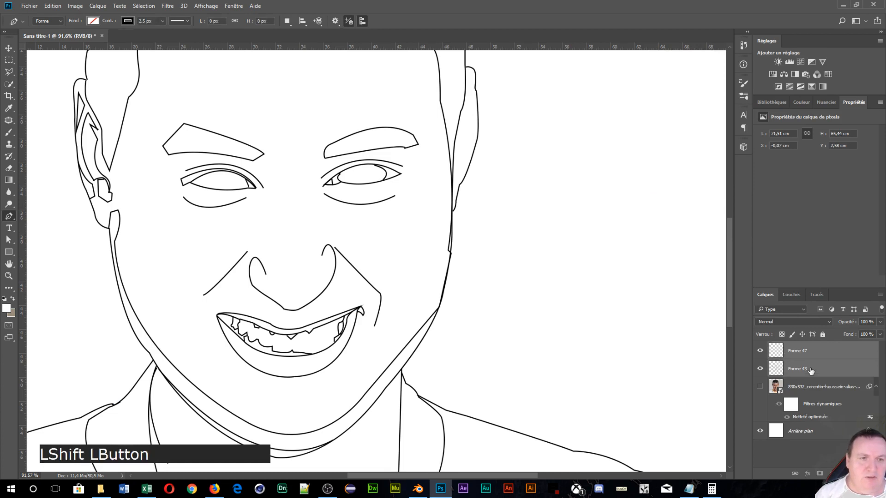
{"action": "key", "text": "ctrl+e"}
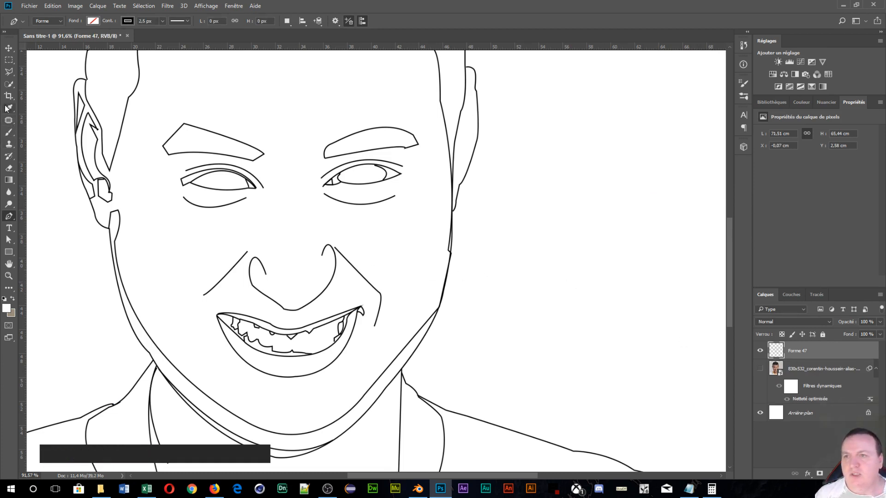
Step: Erase the stray hook at the right corner of the mouth with a 9 px eraser at 98 % hardness
{"action": "left_click", "coordinate": [10, 169]}
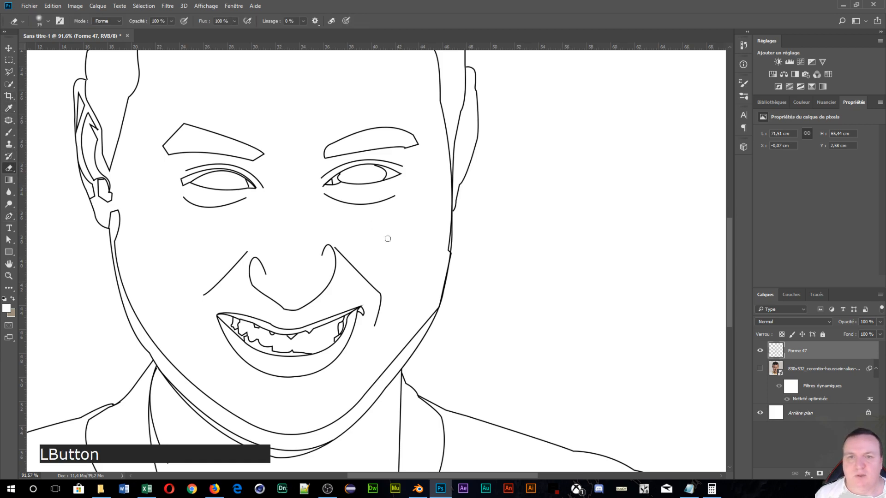
{"action": "scroll", "coordinate": [386, 240], "scroll_direction": "up", "scroll_amount": 5}
{"action": "key", "text": "space"}
{"action": "left_click_drag", "start_coordinate": [340, 282], "coordinate": [415, 176]}
{"action": "scroll", "coordinate": [397, 271], "scroll_direction": "up", "scroll_amount": 2}
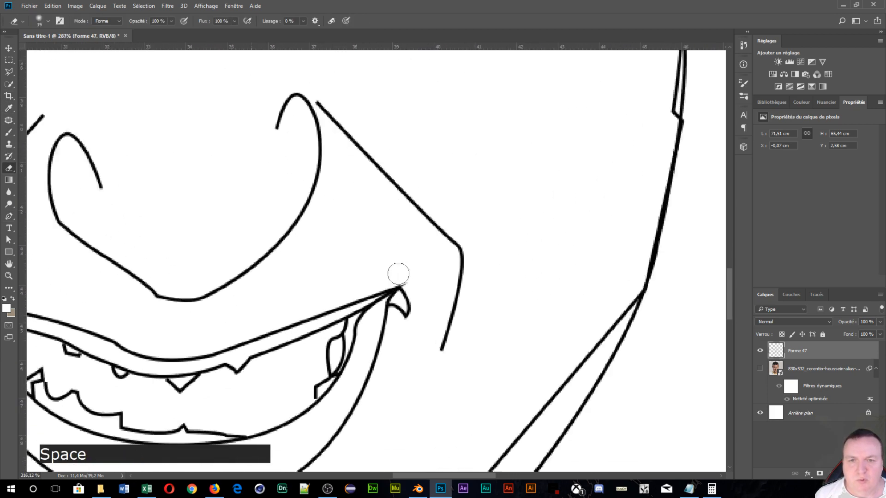
{"action": "mouse_move", "coordinate": [410, 277]}
{"action": "left_mouse_down"}
{"action": "mouse_move", "coordinate": [414, 290]}
{"action": "mouse_move", "coordinate": [416, 279]}
{"action": "left_mouse_up"}
{"action": "right_click", "coordinate": [426, 273], "text": "alt"}
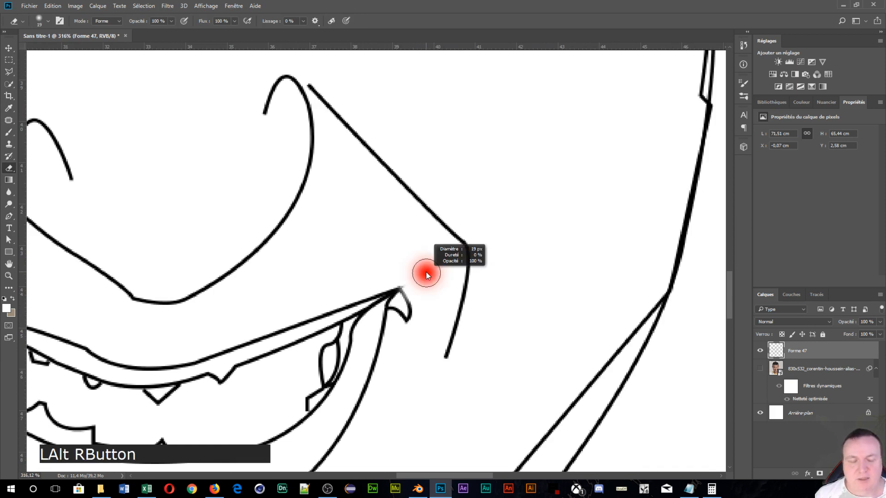
{"action": "mouse_move", "coordinate": [428, 272]}
{"action": "left_mouse_down"}
{"action": "mouse_move", "coordinate": [449, 268]}
{"action": "mouse_move", "coordinate": [451, 223]}
{"action": "mouse_move", "coordinate": [444, 384]}
{"action": "mouse_move", "coordinate": [438, 211]}
{"action": "mouse_move", "coordinate": [457, 352]}
{"action": "mouse_move", "coordinate": [415, 329]}
{"action": "left_mouse_up"}
{"action": "mouse_move", "coordinate": [401, 283]}
{"action": "left_mouse_down"}
{"action": "mouse_move", "coordinate": [395, 324]}
{"action": "mouse_move", "coordinate": [396, 307]}
{"action": "mouse_move", "coordinate": [412, 304]}
{"action": "mouse_move", "coordinate": [412, 327]}
{"action": "mouse_move", "coordinate": [404, 299]}
{"action": "left_mouse_up"}
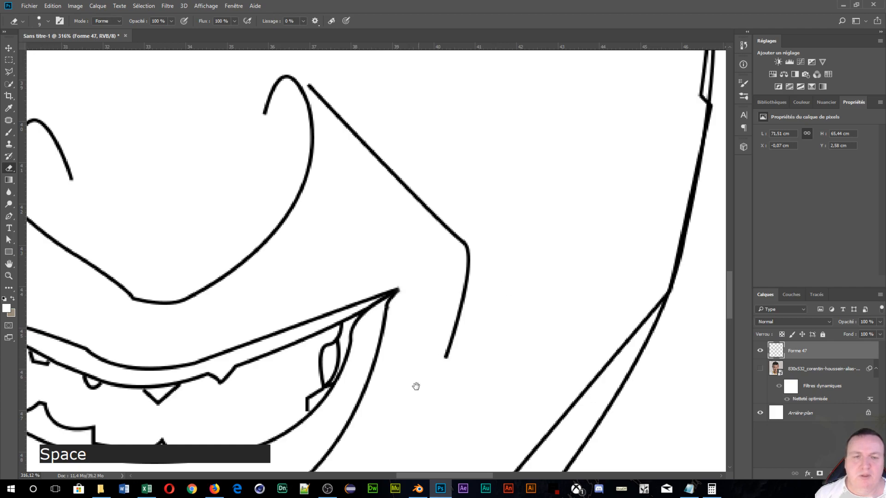
Step: Inspect the neck, jaw, right eye, nose and mouth outlines for remaining gaps and stray lines
{"action": "left_click_drag", "start_coordinate": [415, 386], "coordinate": [421, 93]}
{"action": "left_click_drag", "start_coordinate": [350, 415], "coordinate": [703, 389]}
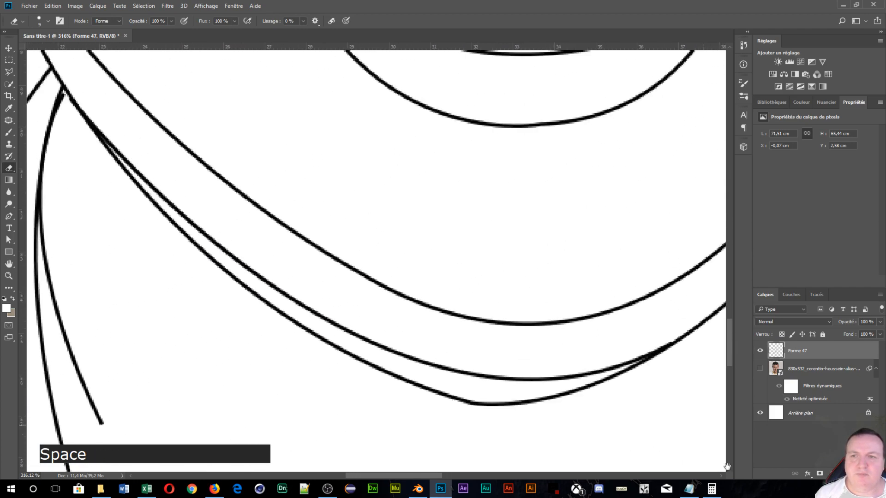
{"action": "left_click_drag", "start_coordinate": [224, 247], "coordinate": [384, 397]}
{"action": "left_click_drag", "start_coordinate": [196, 141], "coordinate": [26, 456]}
{"action": "left_click_drag", "start_coordinate": [540, 422], "coordinate": [321, 345]}
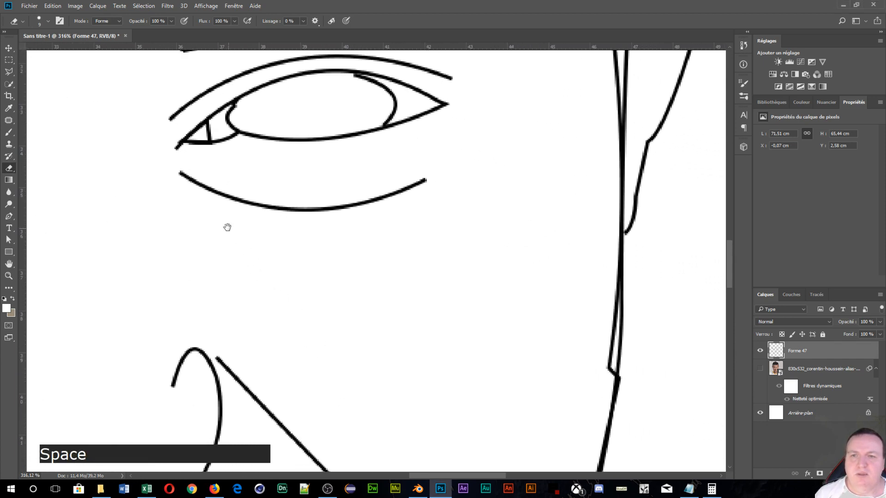
{"action": "left_click_drag", "start_coordinate": [139, 105], "coordinate": [376, 444]}
{"action": "left_click_drag", "start_coordinate": [319, 64], "coordinate": [647, 130]}
{"action": "left_click_drag", "start_coordinate": [228, 324], "coordinate": [380, 56]}
{"action": "left_click_drag", "start_coordinate": [452, 293], "coordinate": [383, 60]}
{"action": "left_click_drag", "start_coordinate": [606, 378], "coordinate": [416, 267]}
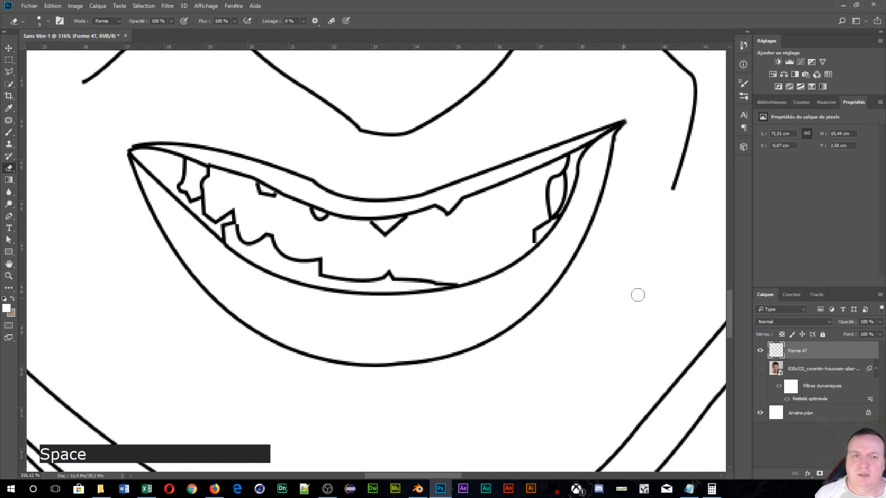
Step: Switch to the Brush tool, shrink its tip to a very small size and set the foreground colour to black (000000)
{"action": "left_click", "coordinate": [8, 133]}
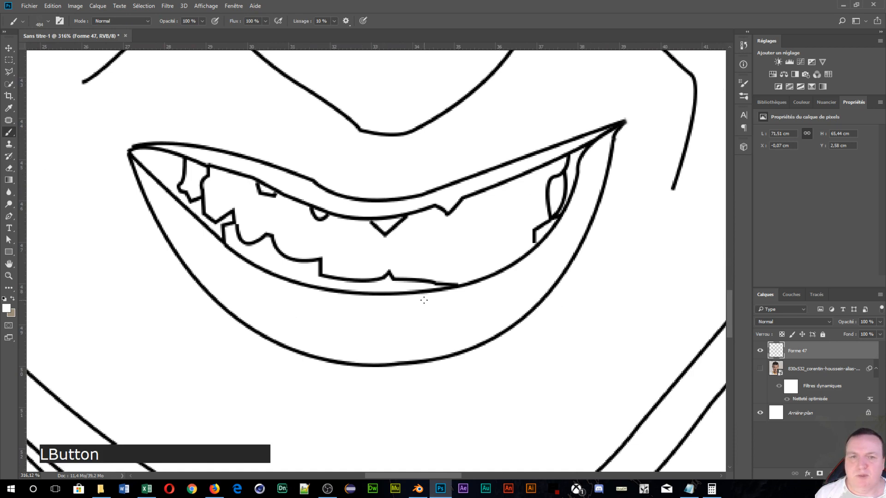
{"action": "right_click", "coordinate": [463, 259], "text": "alt"}
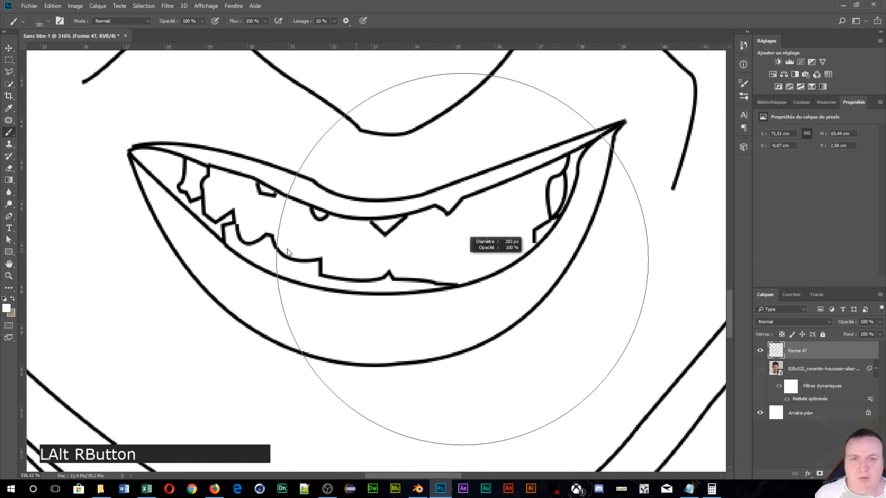
{"action": "mouse_move", "coordinate": [287, 250]}
{"action": "left_mouse_down"}
{"action": "mouse_move", "coordinate": [102, 278]}
{"action": "mouse_move", "coordinate": [122, 232]}
{"action": "left_mouse_up"}
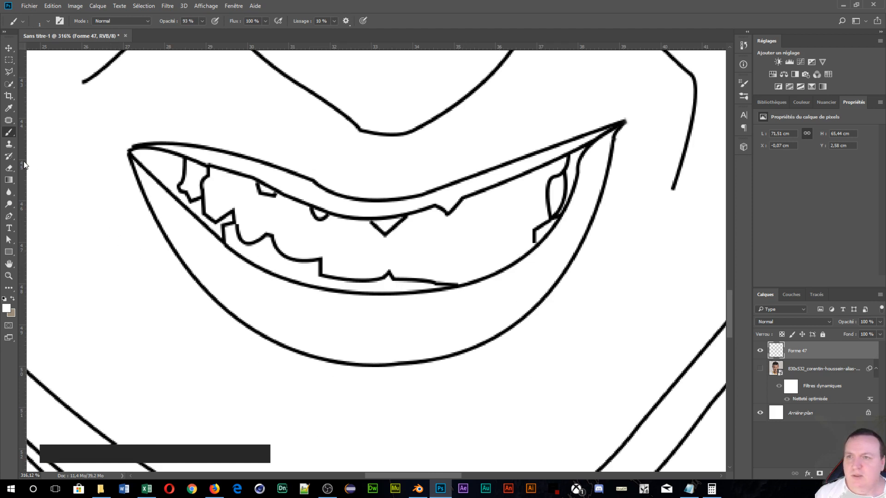
{"action": "left_click", "coordinate": [6, 310]}
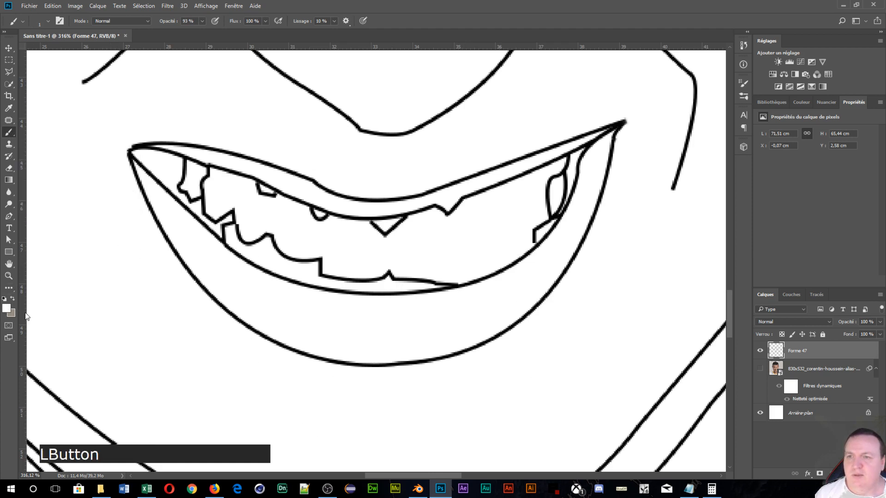
{"action": "left_click_drag", "start_coordinate": [498, 198], "coordinate": [477, 245]}
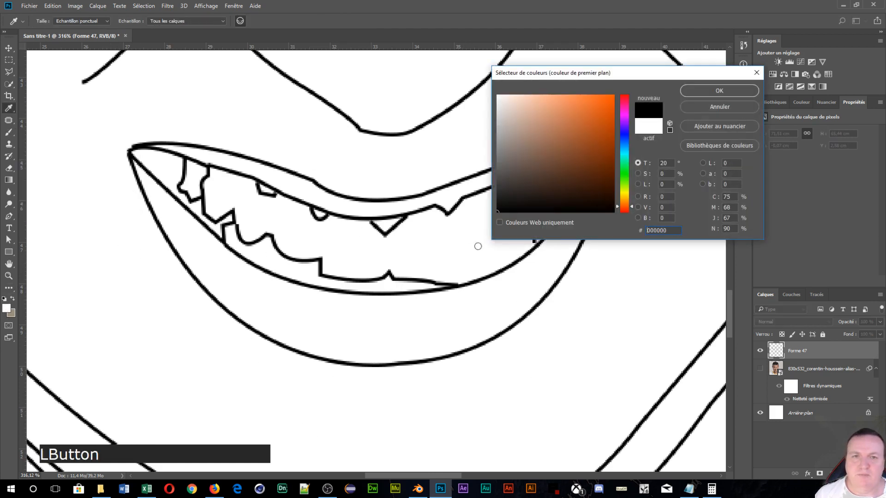
{"action": "left_click", "coordinate": [719, 90]}
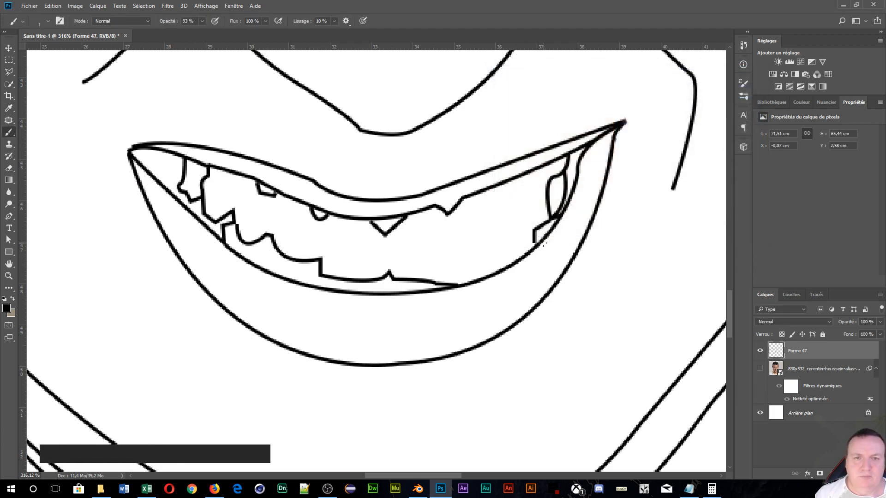
Step: Try to extend the short tooth line at the mouth's right side to the lower lip line with a 3 px brush at 94 % opacity
{"action": "right_click", "coordinate": [529, 240], "text": "alt"}
{"action": "left_click_drag", "start_coordinate": [525, 243], "coordinate": [527, 244]}
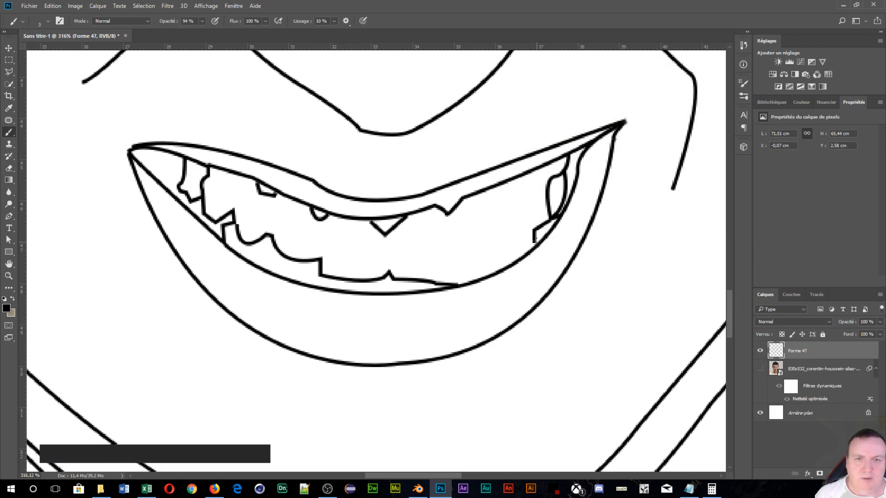
{"action": "left_click", "coordinate": [535, 239]}
{"action": "scroll", "coordinate": [578, 287], "scroll_direction": "up", "scroll_amount": 5}
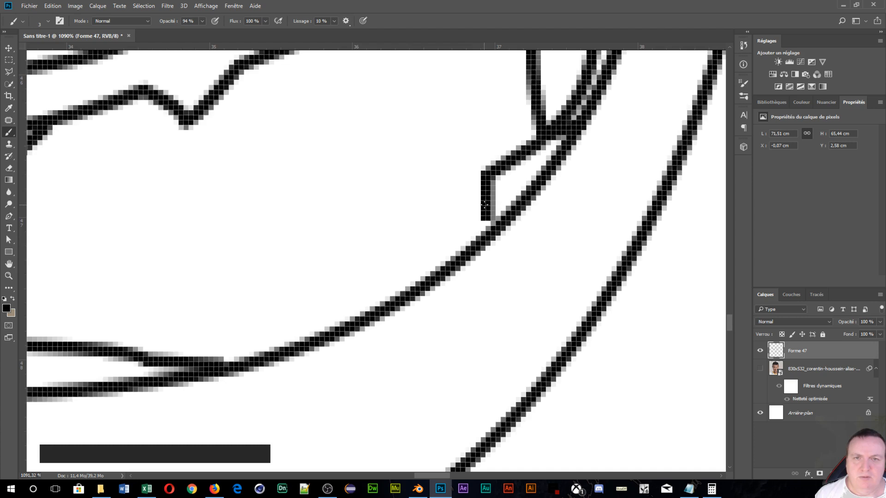
{"action": "left_click_drag", "start_coordinate": [484, 205], "coordinate": [486, 217]}
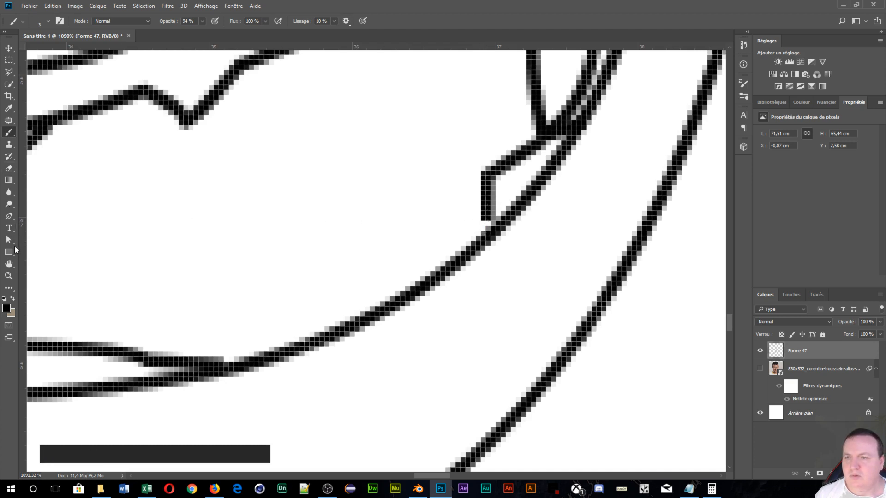
Step: Try to paint the same tooth line extension on the Arrière-plan layer
{"action": "left_click", "coordinate": [8, 137]}
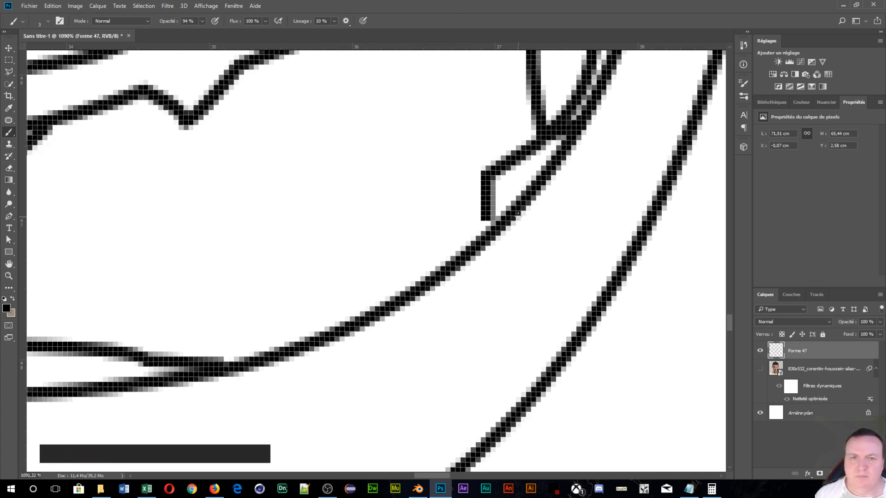
{"action": "left_click", "coordinate": [778, 417]}
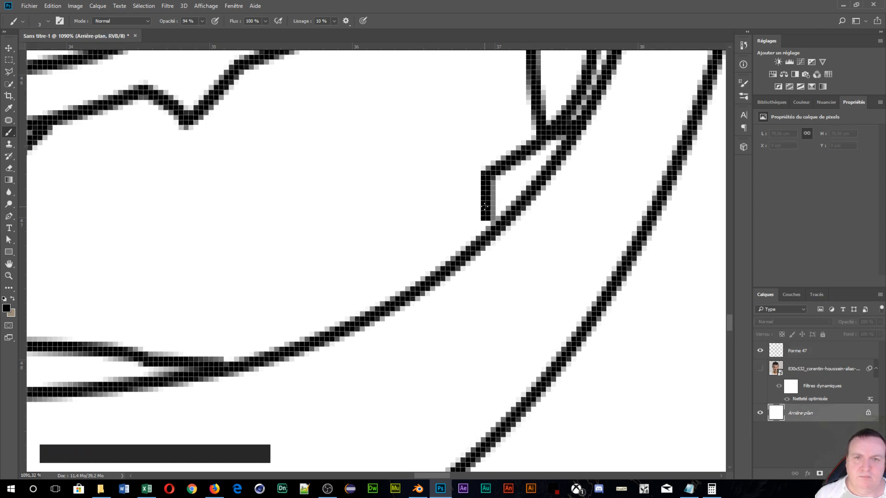
{"action": "left_click_drag", "start_coordinate": [484, 206], "coordinate": [484, 235]}
{"action": "scroll", "coordinate": [484, 236], "scroll_direction": "down", "scroll_amount": 2}
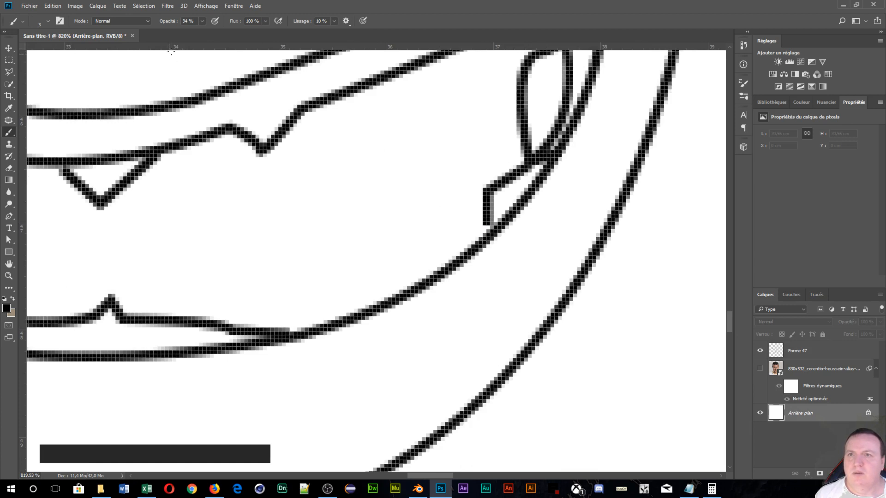
Step: Set the brush opacity to 100 % and reselect the Brush tool
{"action": "left_click", "coordinate": [202, 21]}
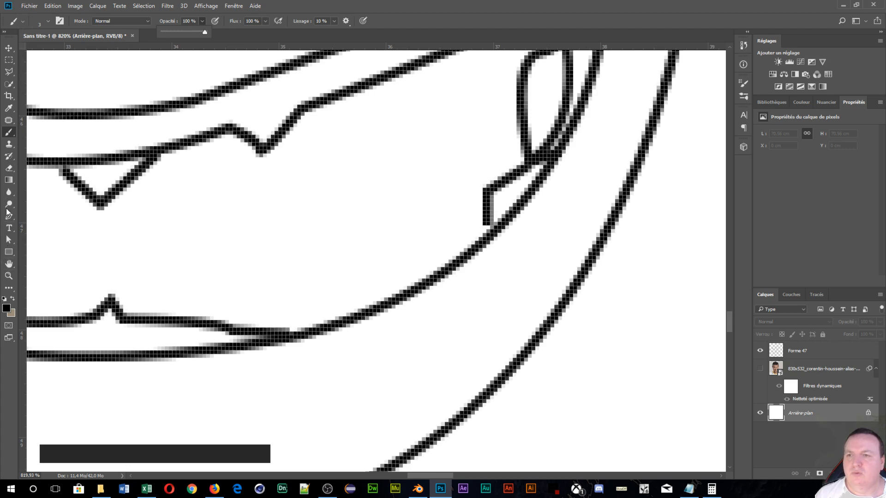
{"action": "left_click", "coordinate": [7, 145]}
{"action": "left_click", "coordinate": [6, 131]}
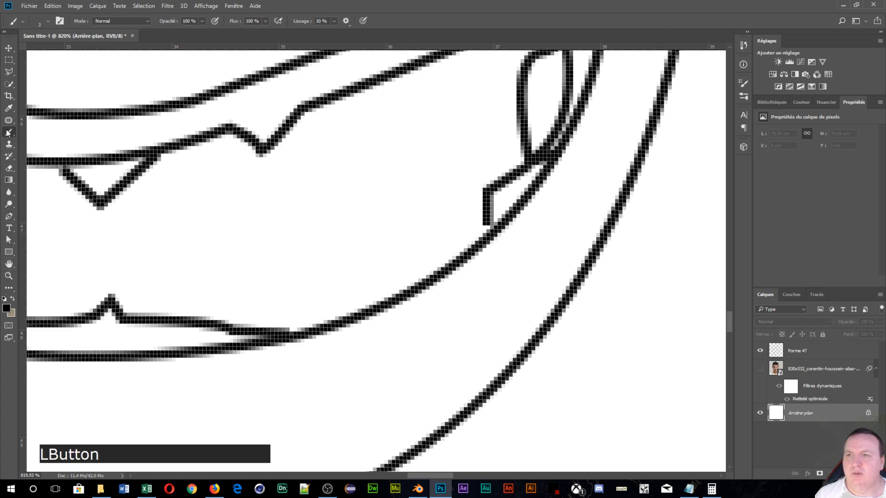
Step: Choose the recent round tip, reduce it to 1 px and try to extend the short tooth line on the Forme 47 layer
{"action": "left_click", "coordinate": [48, 20]}
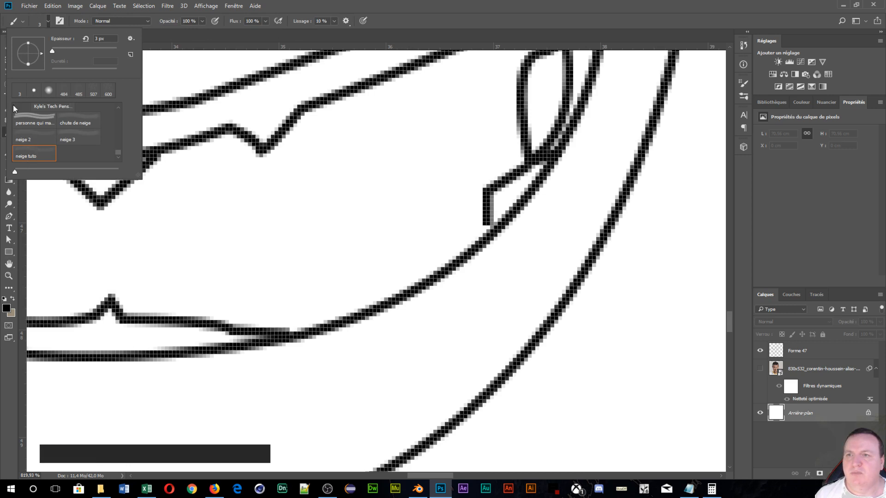
{"action": "left_click", "coordinate": [34, 93]}
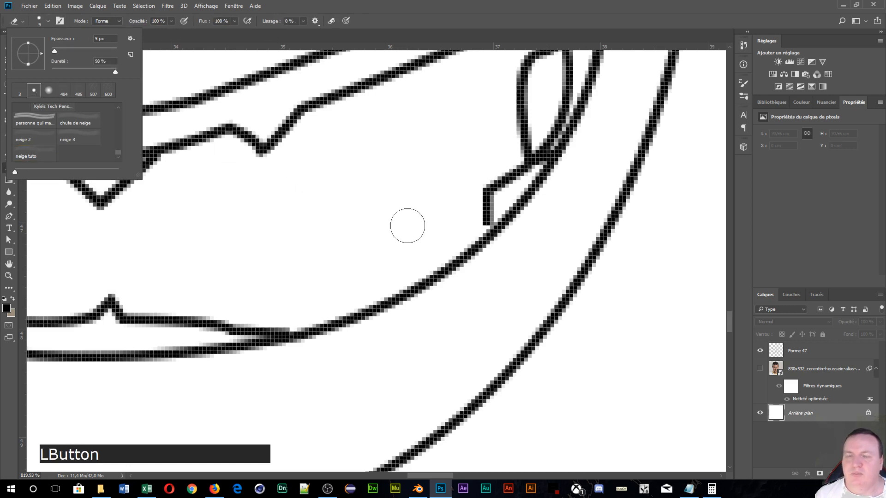
{"action": "scroll", "coordinate": [448, 216], "scroll_direction": "up", "scroll_amount": 3}
{"action": "left_click_drag", "start_coordinate": [539, 233], "coordinate": [514, 236], "text": "alt"}
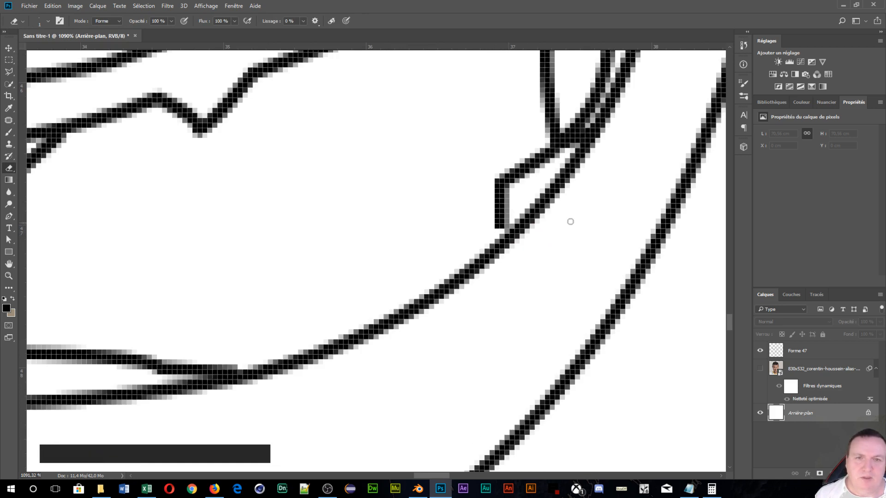
{"action": "left_click", "coordinate": [786, 351]}
{"action": "mouse_move", "coordinate": [507, 243]}
{"action": "left_mouse_down"}
{"action": "mouse_move", "coordinate": [499, 219]}
{"action": "mouse_move", "coordinate": [501, 239]}
{"action": "left_mouse_up"}
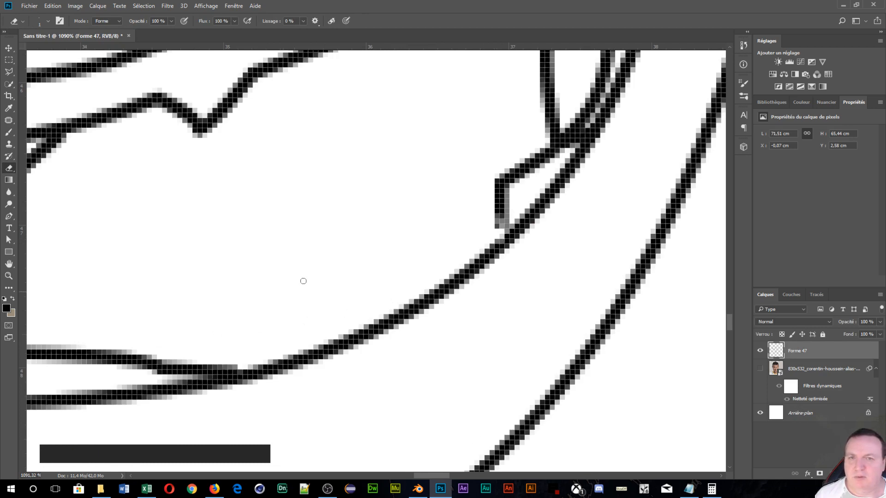
Step: Set the foreground colour to pure black (000000) again
{"action": "left_click", "coordinate": [6, 308]}
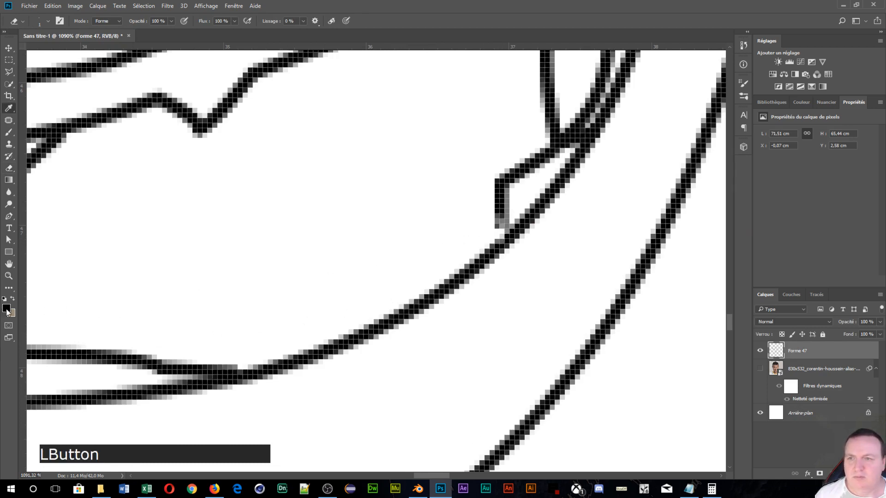
{"action": "left_click", "coordinate": [540, 202]}
{"action": "left_click_drag", "start_coordinate": [516, 211], "coordinate": [496, 212]}
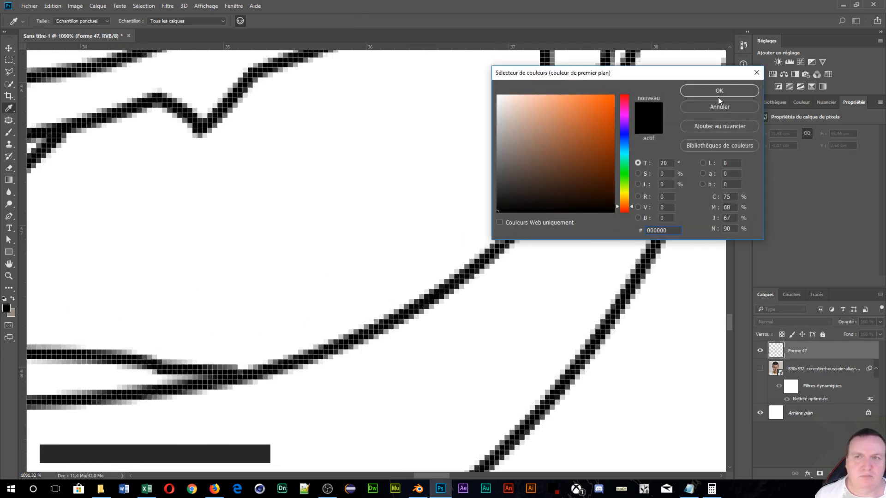
{"action": "left_click", "coordinate": [718, 98]}
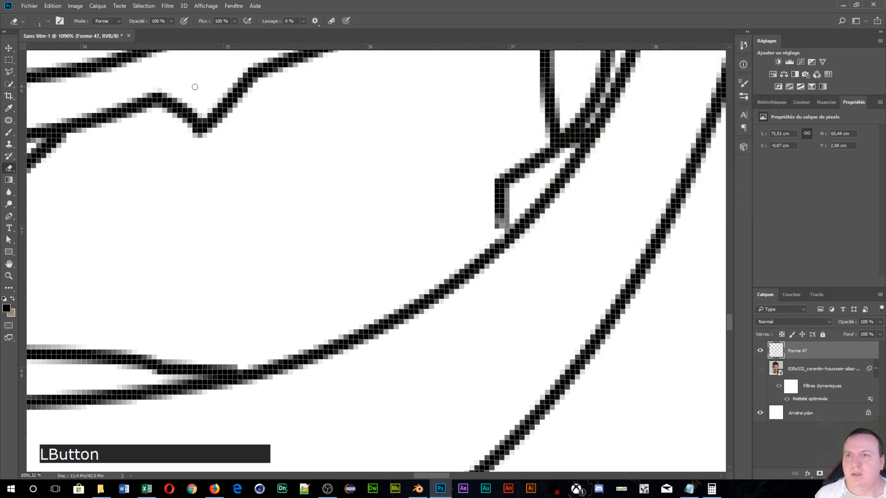
Step: Try the Eraser's Crayon and Carré modes, stroking down over the short tooth line in Crayon mode
{"action": "left_click", "coordinate": [120, 19]}
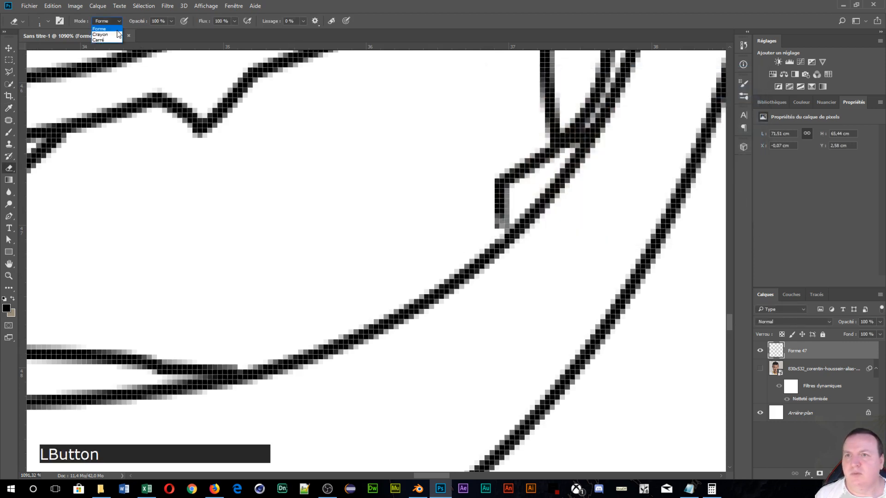
{"action": "left_click", "coordinate": [113, 37]}
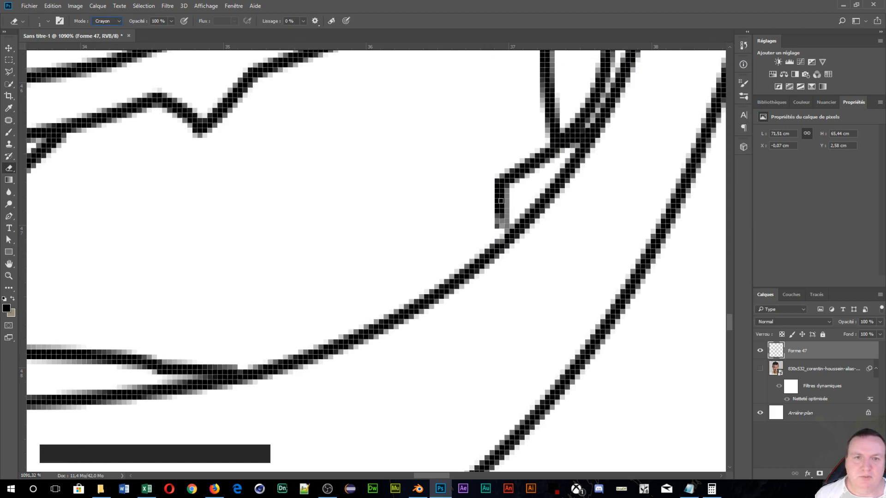
{"action": "left_click_drag", "start_coordinate": [502, 203], "coordinate": [502, 222]}
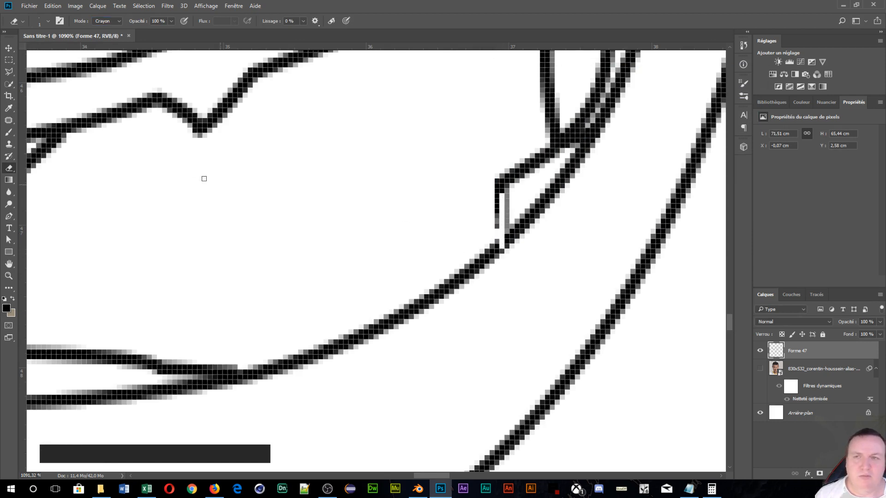
{"action": "left_click", "coordinate": [118, 21]}
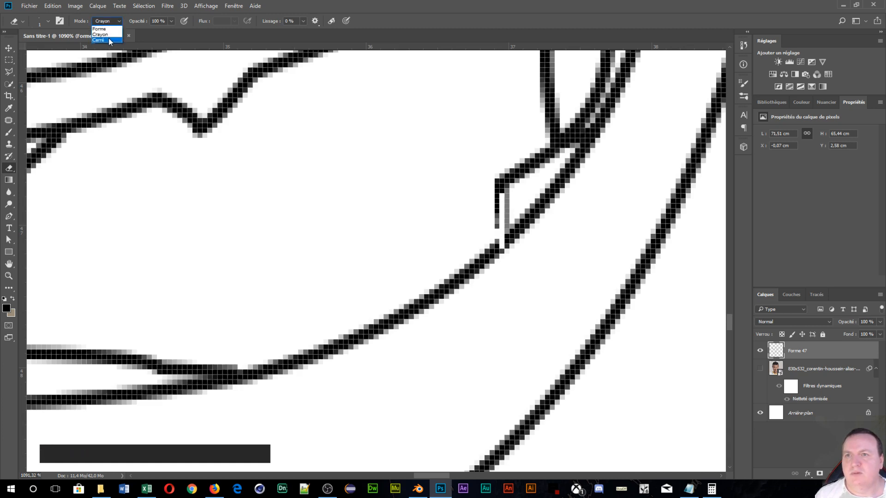
{"action": "left_click", "coordinate": [101, 40]}
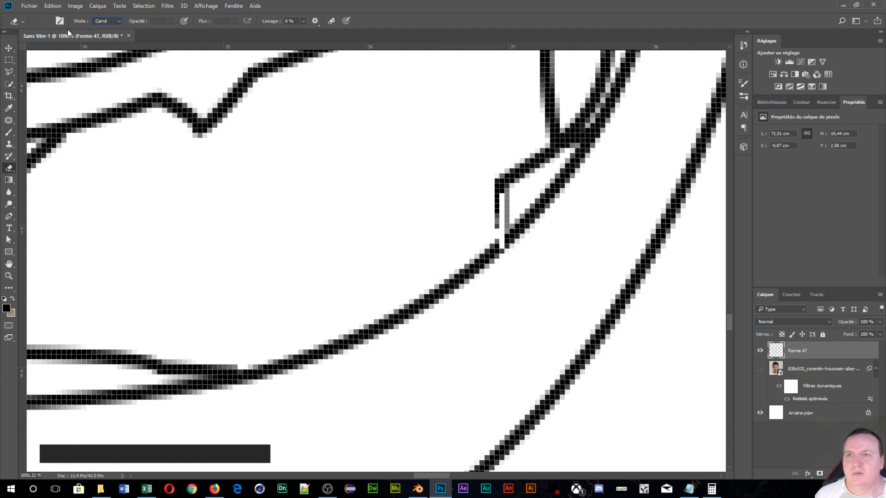
Step: Return to the Brush tool, choose the recent round tip and try the Arrondi net preset from the preset list
{"action": "left_click", "coordinate": [9, 132]}
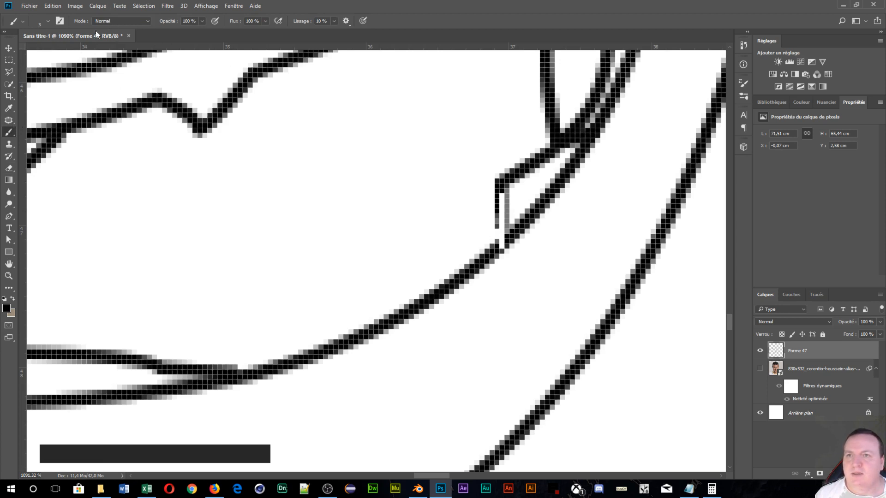
{"action": "left_click", "coordinate": [148, 21]}
{"action": "left_click", "coordinate": [147, 21]}
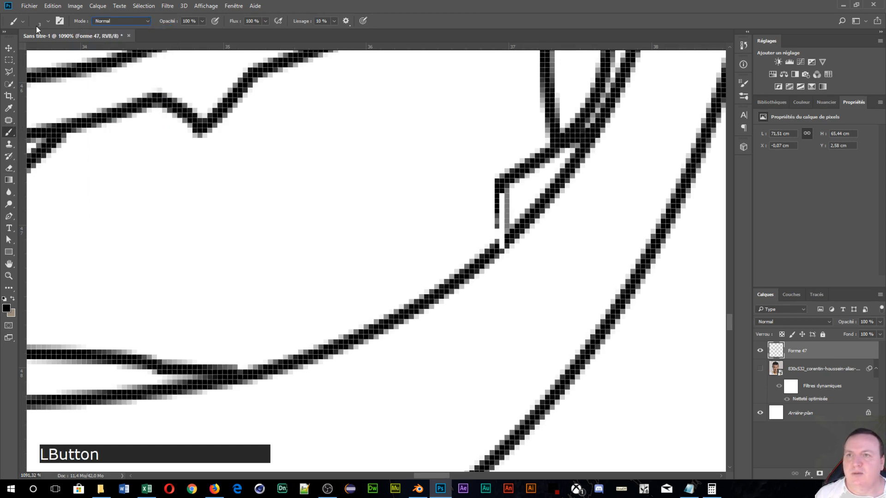
{"action": "left_click", "coordinate": [38, 23]}
{"action": "left_click", "coordinate": [35, 92]}
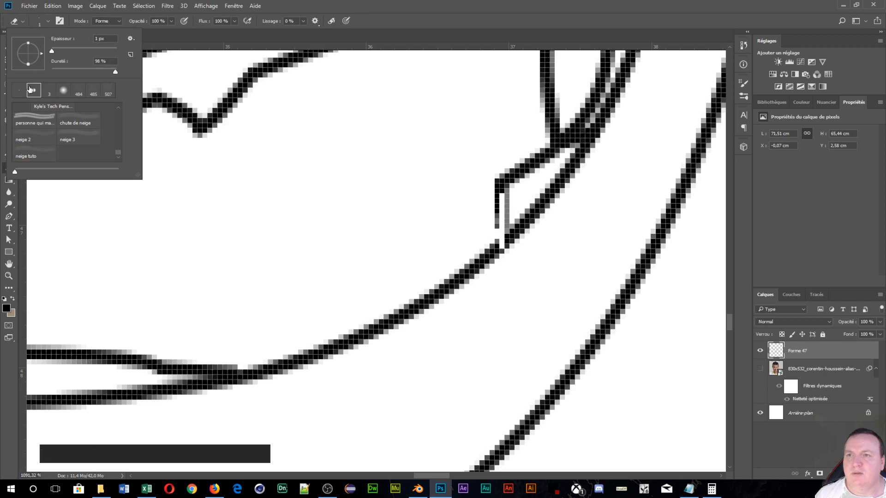
{"action": "scroll", "coordinate": [104, 161], "scroll_direction": "up", "scroll_amount": 5}
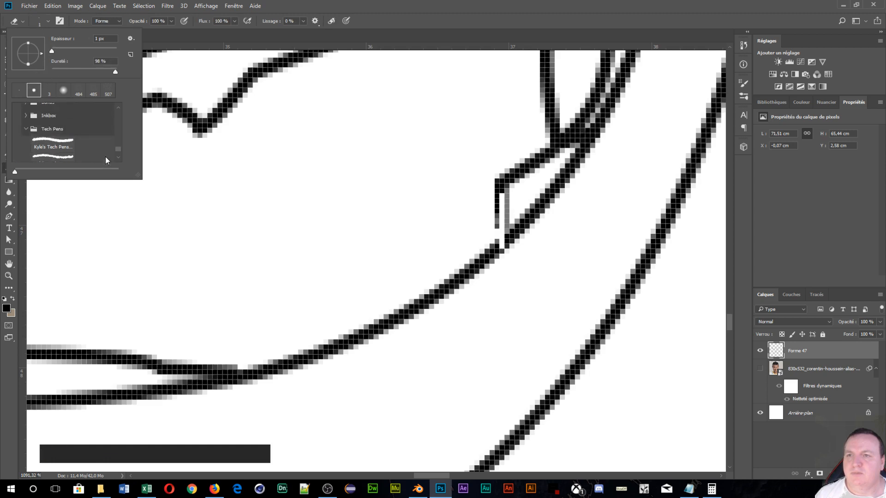
{"action": "scroll", "coordinate": [111, 153], "scroll_direction": "up", "scroll_amount": 6}
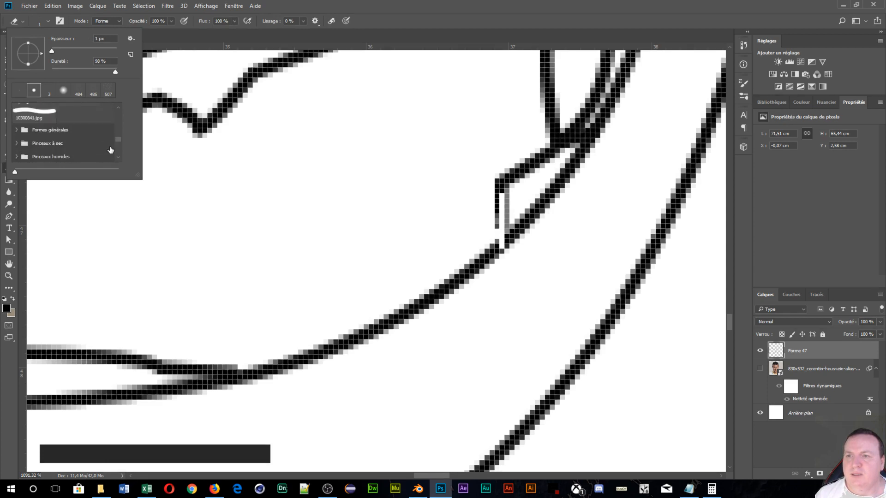
{"action": "scroll", "coordinate": [108, 146], "scroll_direction": "up", "scroll_amount": 4}
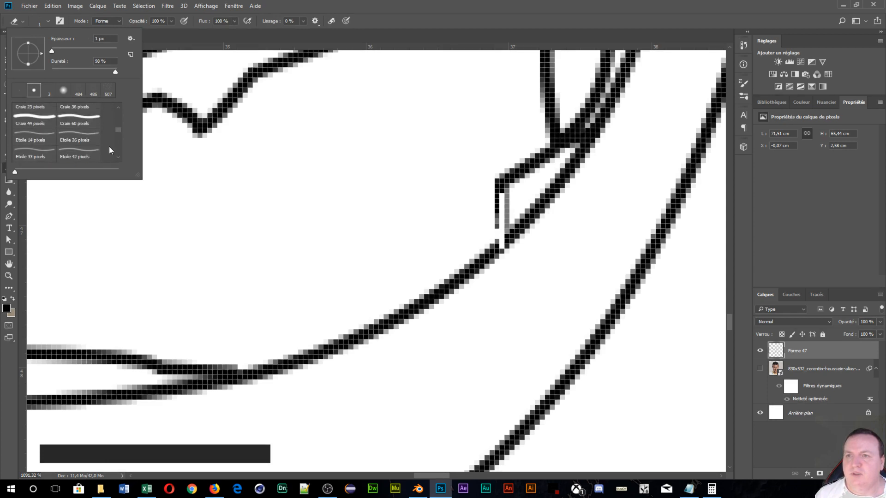
{"action": "left_click_drag", "start_coordinate": [120, 131], "coordinate": [118, 99]}
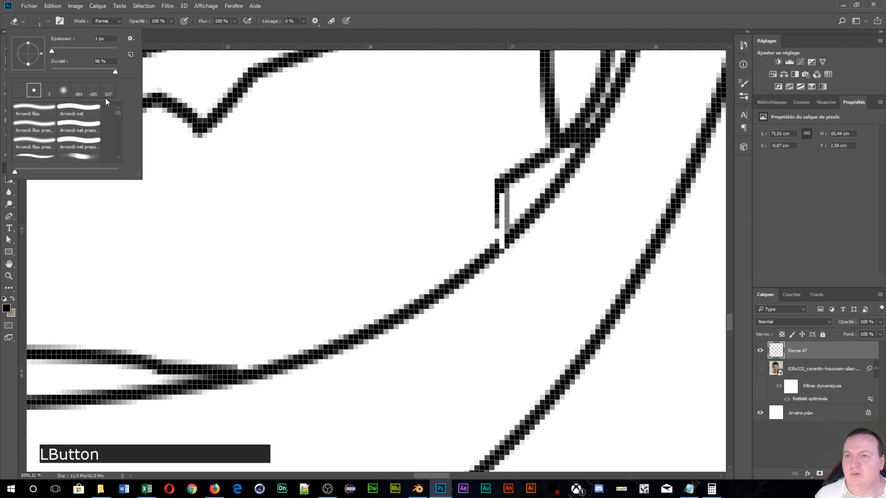
{"action": "left_click", "coordinate": [76, 113]}
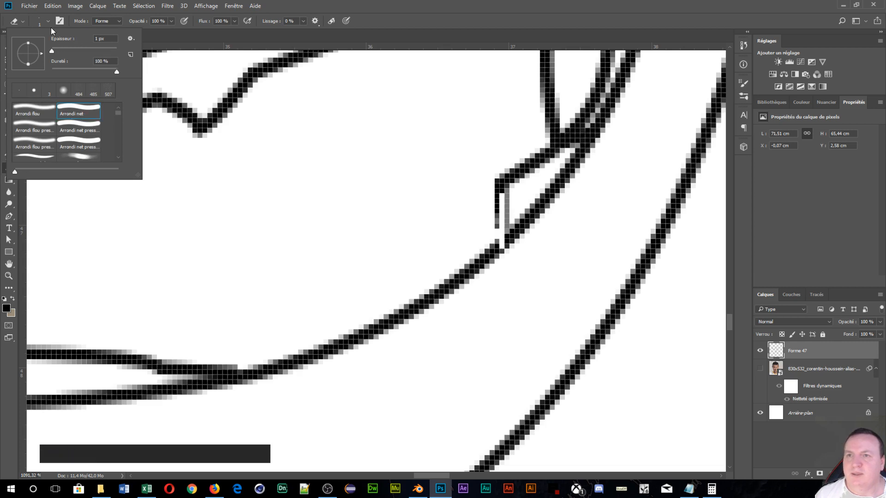
Step: Check the Eraser's predefined tools, switch back to the Brush tool and view its tip settings
{"action": "left_click", "coordinate": [390, 16]}
{"action": "left_click", "coordinate": [23, 25]}
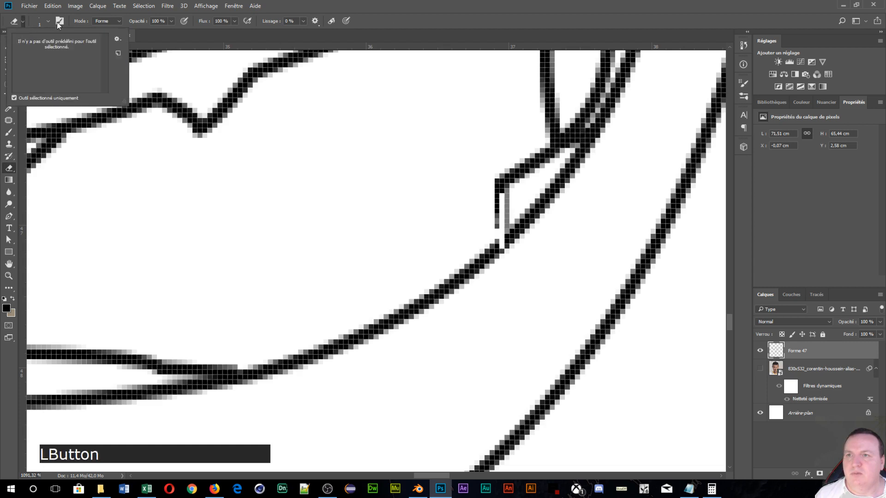
{"action": "left_click", "coordinate": [405, 18]}
{"action": "left_click", "coordinate": [8, 134]}
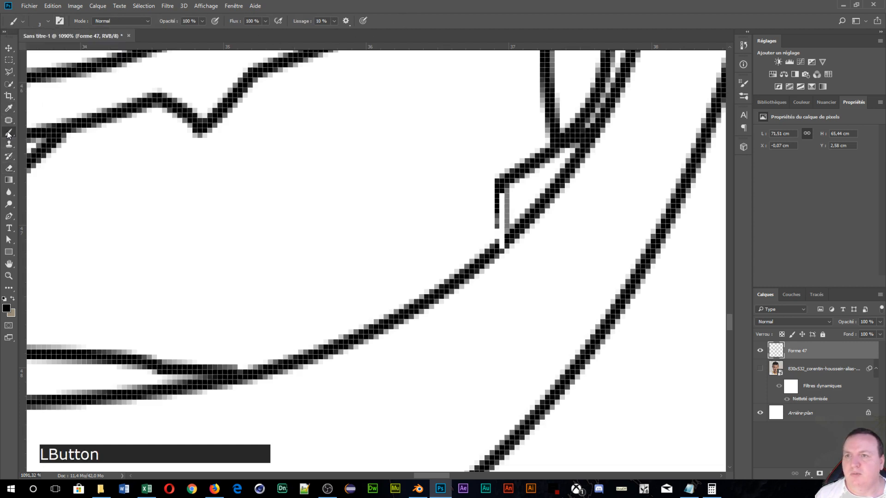
{"action": "left_click", "coordinate": [49, 21]}
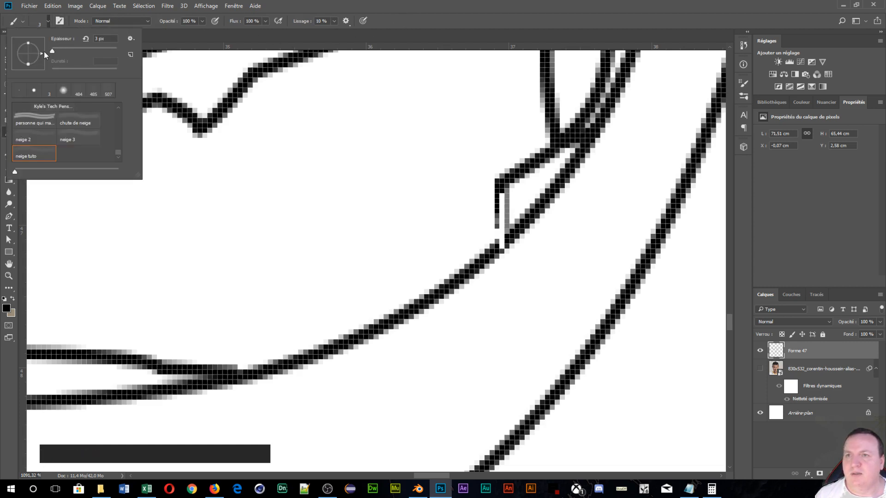
{"action": "left_click", "coordinate": [619, 38]}
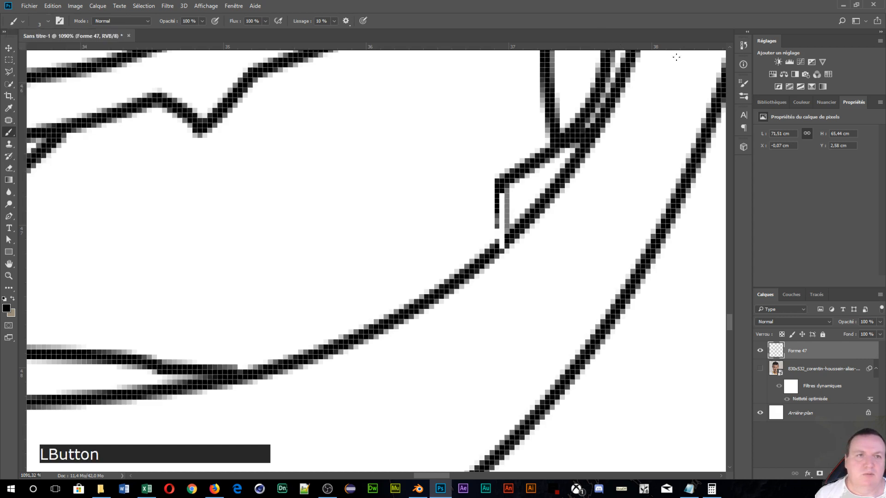
Step: Open the Formes brush presets and try the recent round tip and the Arrondi net preset
{"action": "left_click", "coordinate": [745, 96]}
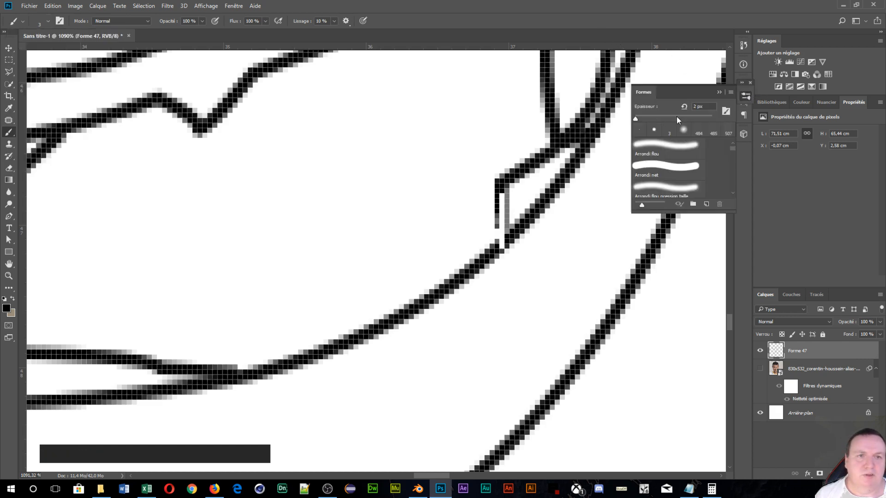
{"action": "left_click", "coordinate": [655, 134]}
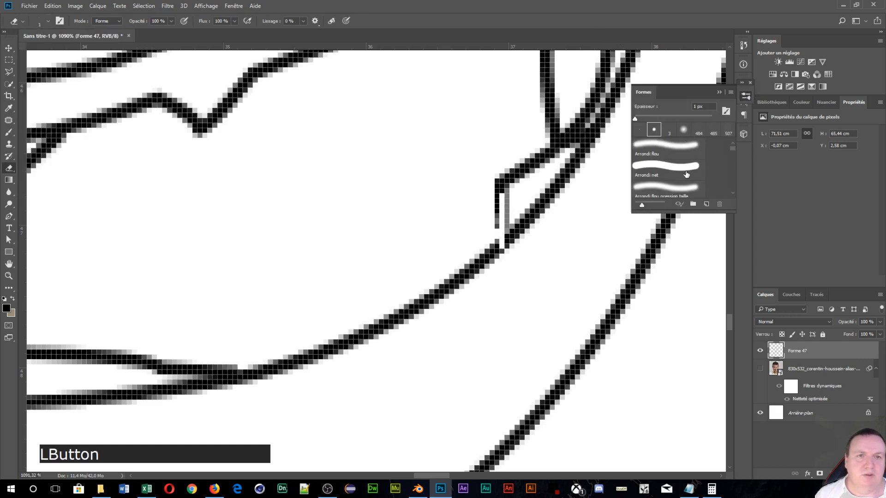
{"action": "left_click", "coordinate": [742, 194]}
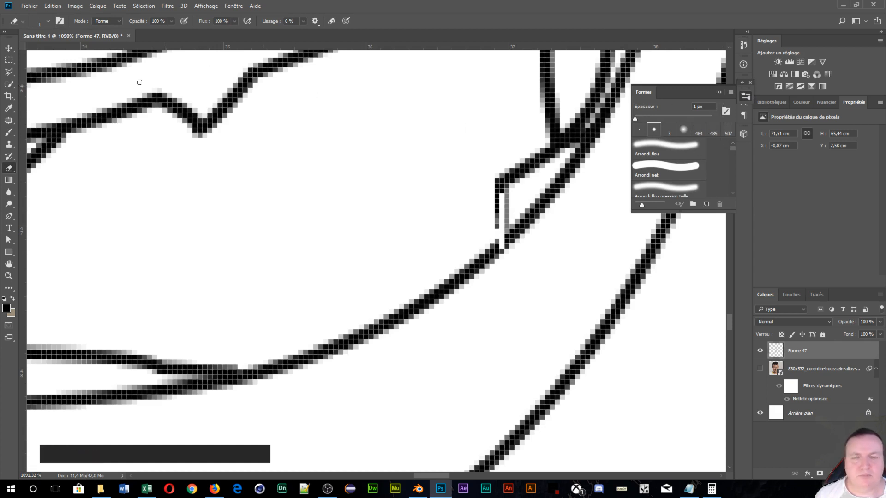
{"action": "left_click", "coordinate": [13, 23]}
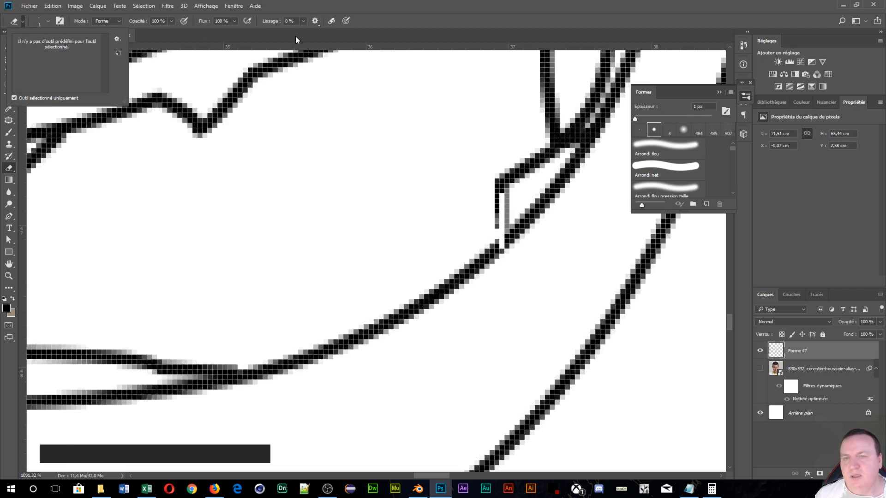
{"action": "left_click", "coordinate": [665, 173]}
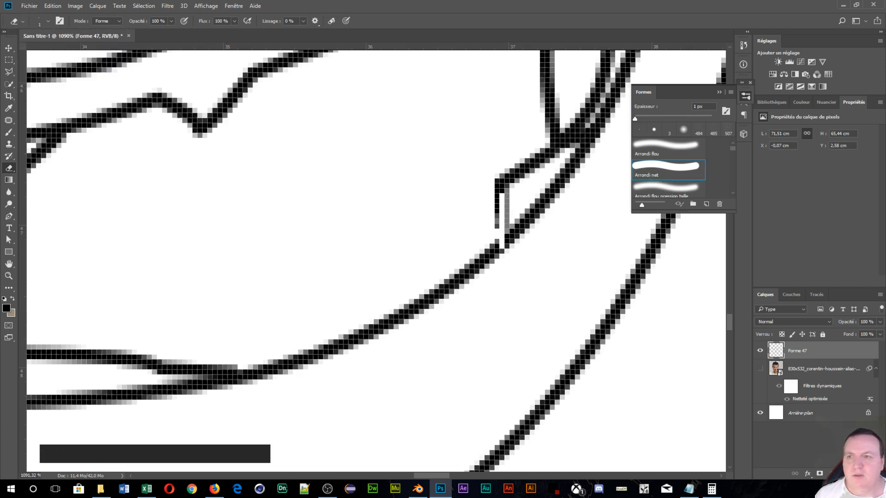
Step: Return to the Brush tool and choose the Arrondi net pression opacité preset from the brush preset list
{"action": "left_click", "coordinate": [5, 134]}
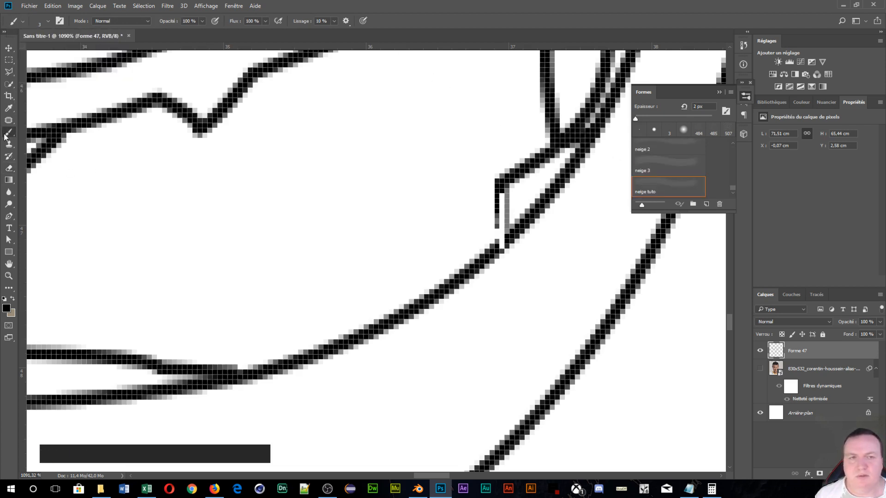
{"action": "left_click", "coordinate": [23, 22]}
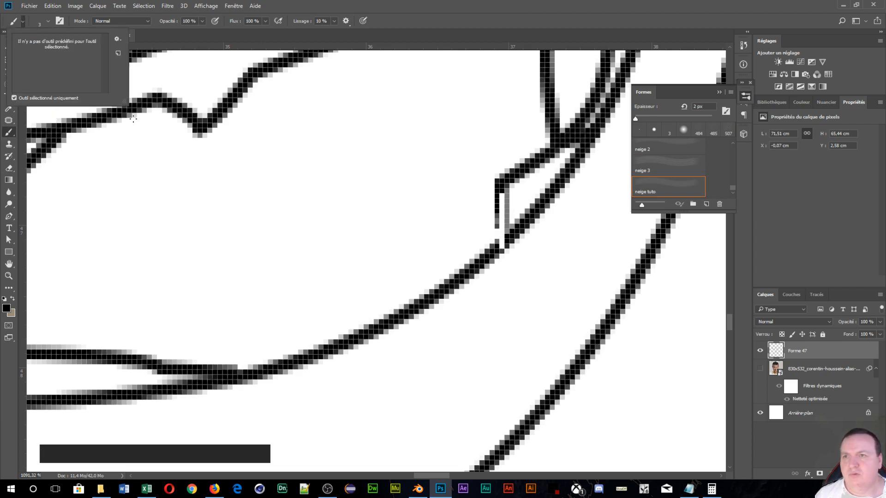
{"action": "left_click", "coordinate": [49, 21]}
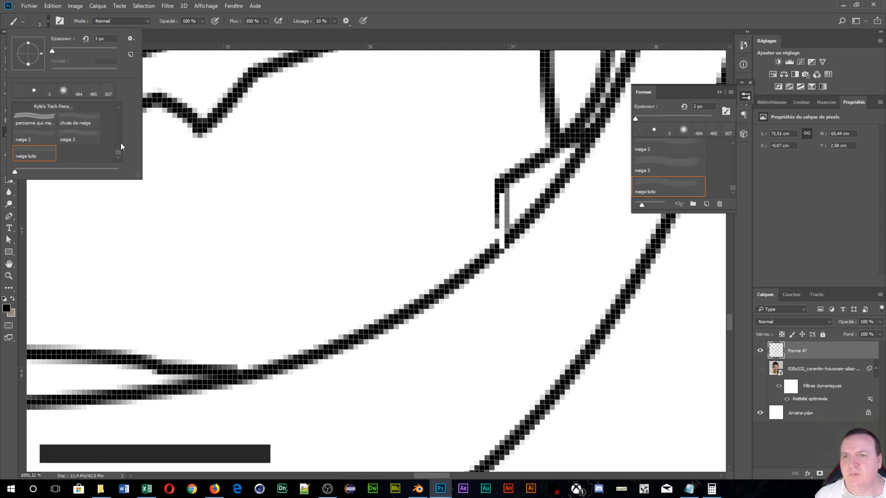
{"action": "left_click_drag", "start_coordinate": [118, 153], "coordinate": [117, 86]}
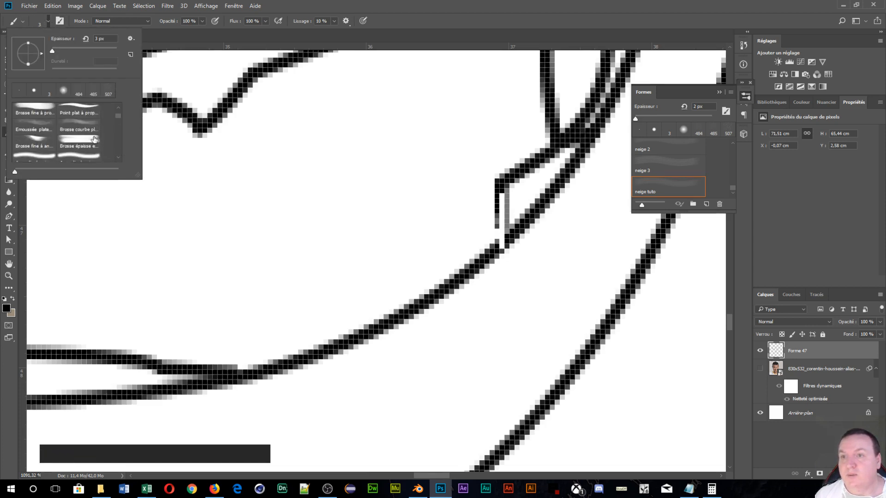
{"action": "scroll", "coordinate": [95, 139], "scroll_direction": "up", "scroll_amount": 3}
{"action": "left_click", "coordinate": [87, 145]}
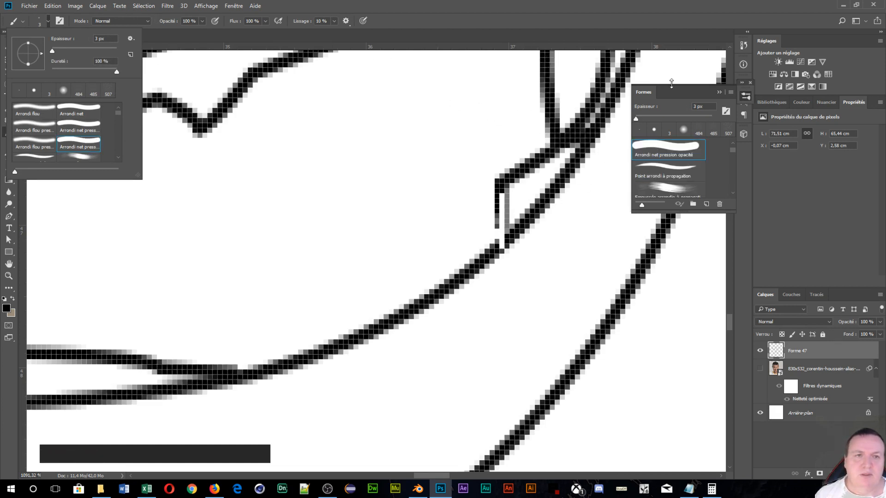
Step: Reduce the brush to 1 px, paint down the grey edge of the short tooth line and collapse the Formes presets
{"action": "right_click", "coordinate": [519, 167], "text": "alt"}
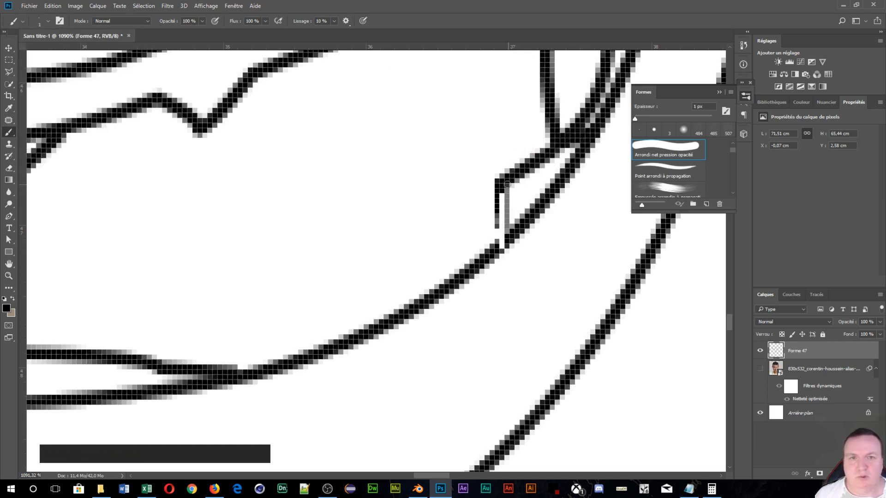
{"action": "mouse_move", "coordinate": [507, 184]}
{"action": "left_mouse_down"}
{"action": "mouse_move", "coordinate": [502, 248]}
{"action": "mouse_move", "coordinate": [501, 194]}
{"action": "mouse_move", "coordinate": [494, 248]}
{"action": "mouse_move", "coordinate": [505, 197]}
{"action": "mouse_move", "coordinate": [509, 230]}
{"action": "left_mouse_up"}
{"action": "scroll", "coordinate": [520, 183], "scroll_direction": "down", "scroll_amount": 10}
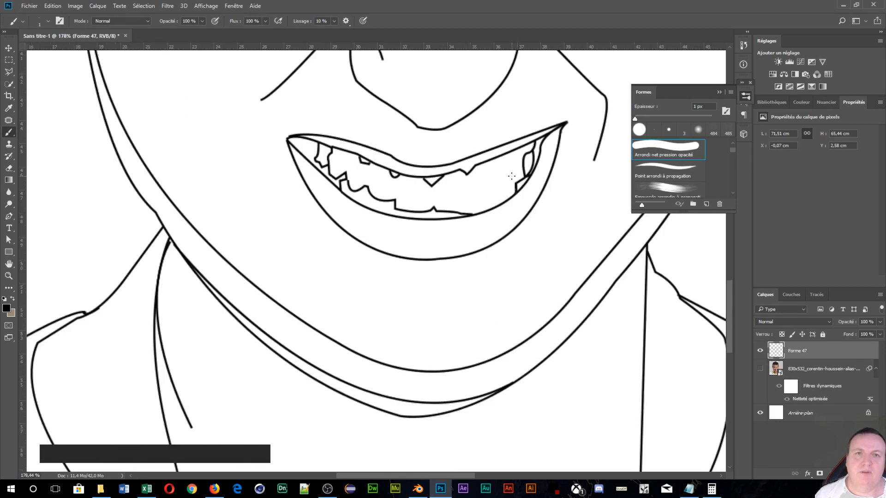
{"action": "scroll", "coordinate": [511, 176], "scroll_direction": "down", "scroll_amount": 4}
{"action": "scroll", "coordinate": [502, 173], "scroll_direction": "up", "scroll_amount": 3}
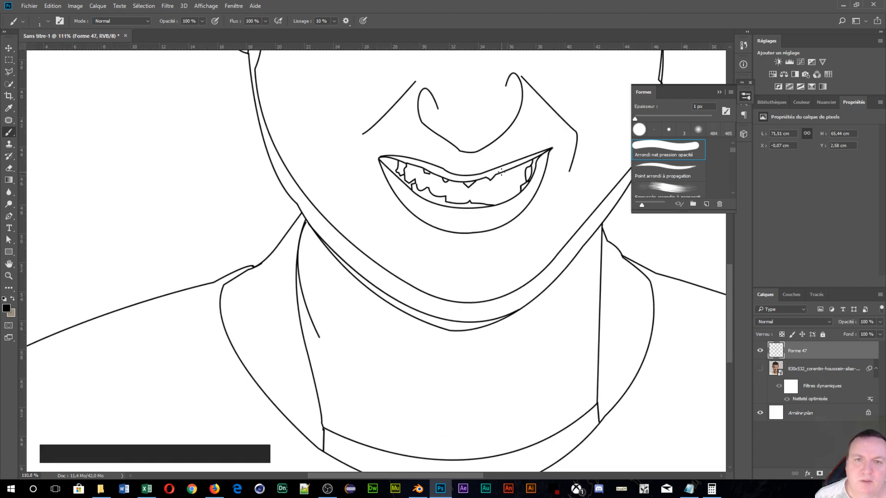
{"action": "scroll", "coordinate": [501, 172], "scroll_direction": "down", "scroll_amount": 5}
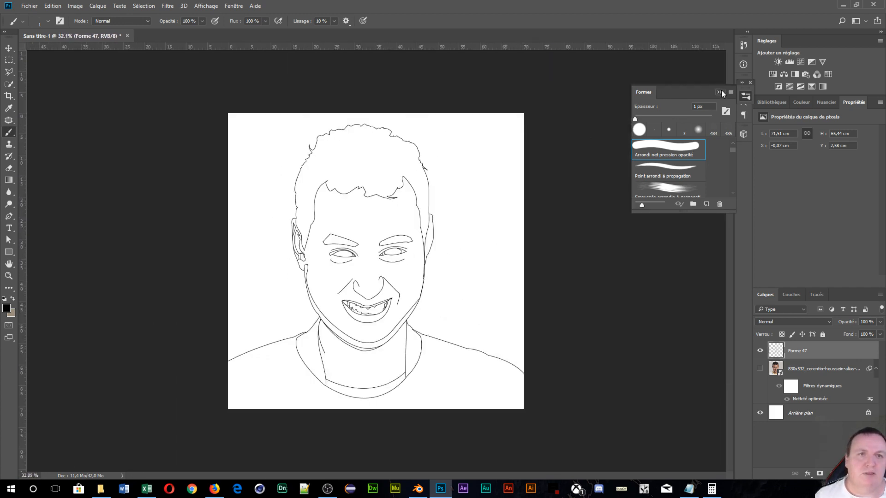
{"action": "left_click", "coordinate": [719, 92]}
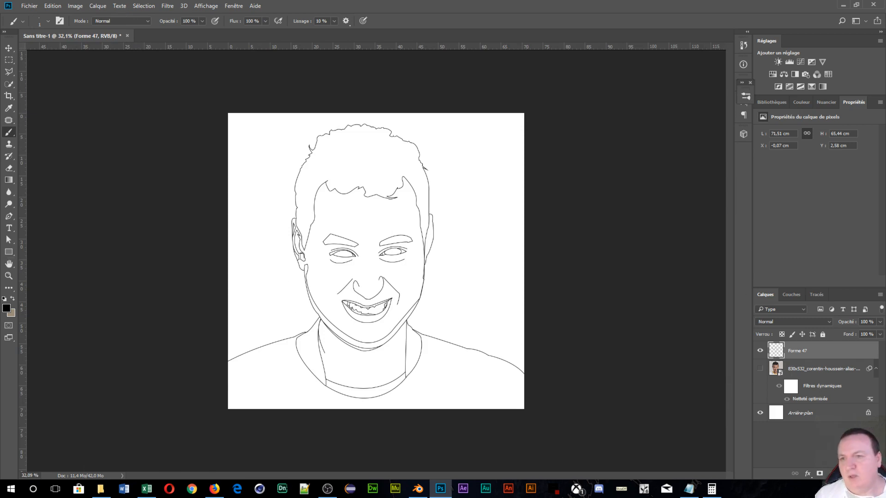
Step: Switch to the Paint Bucket tool and show the portrait photo layer beneath the line art
{"action": "left_click", "coordinate": [8, 180]}
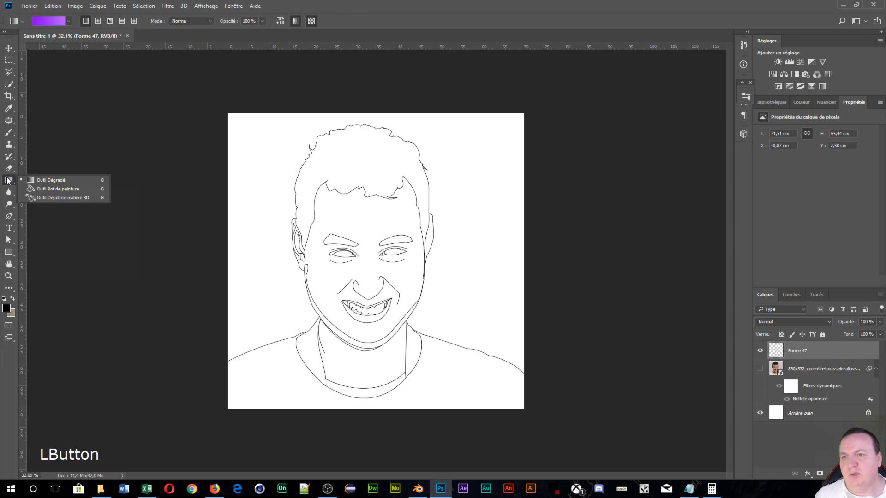
{"action": "left_click", "coordinate": [40, 187]}
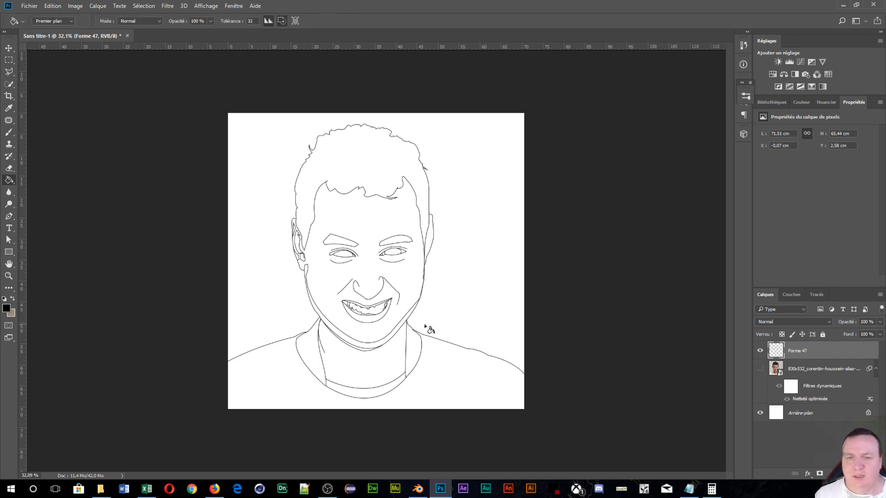
{"action": "key", "text": "ctrl+0"}
{"action": "left_click", "coordinate": [764, 370]}
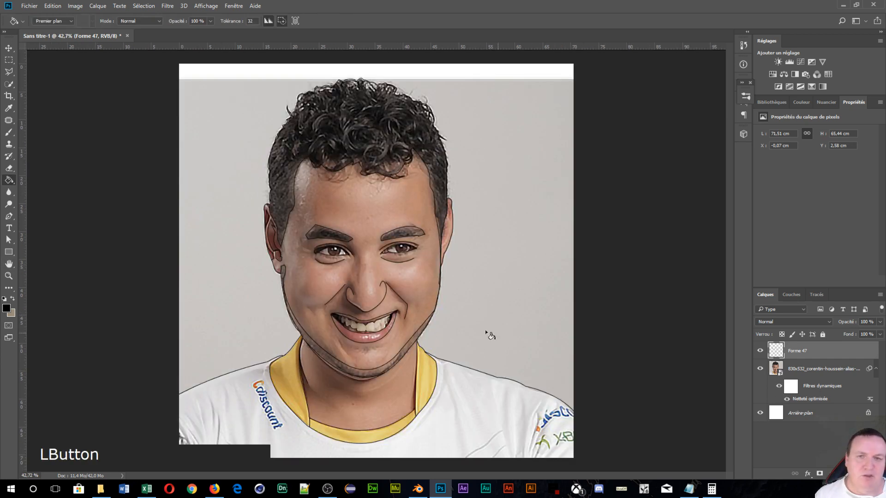
{"action": "scroll", "coordinate": [362, 360], "scroll_direction": "up", "scroll_amount": 3}
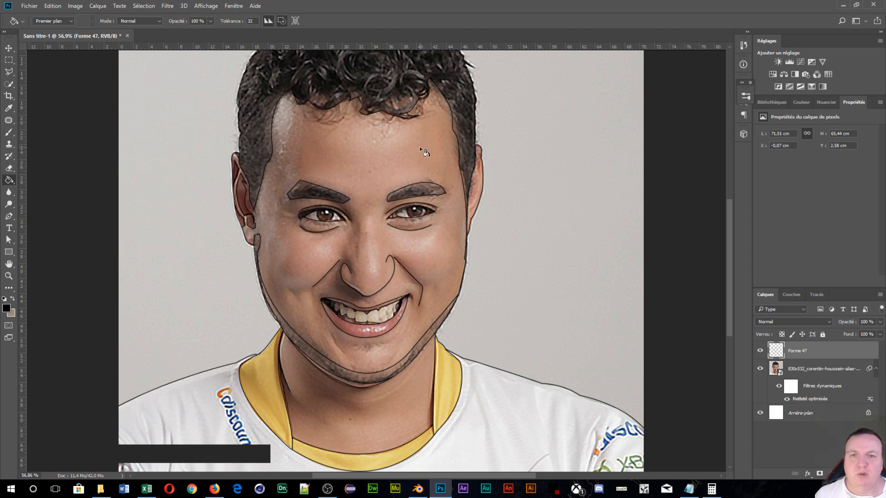
Step: Fill the face and then the neck on the Forme 47 layer with skin tones sampled from the photo
{"action": "key", "text": "alt"}
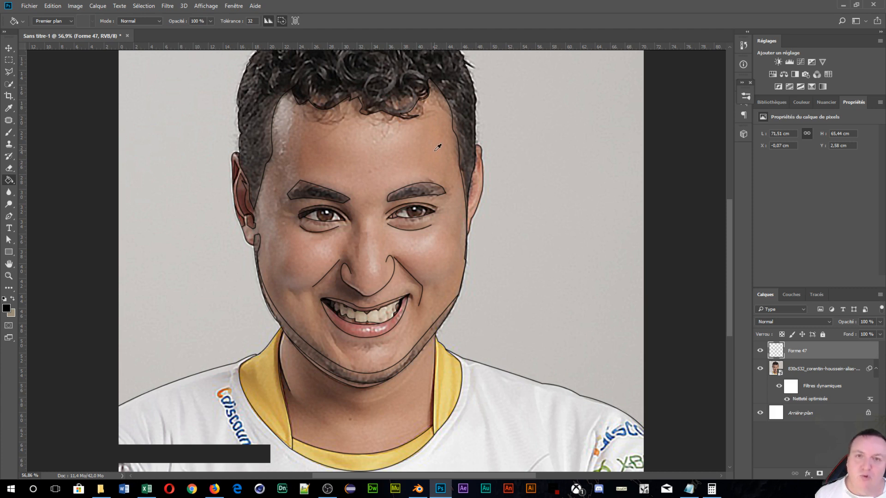
{"action": "mouse_move", "coordinate": [432, 151]}
{"action": "left_mouse_down"}
{"action": "mouse_move", "coordinate": [431, 143]}
{"action": "mouse_move", "coordinate": [404, 169]}
{"action": "mouse_move", "coordinate": [434, 140]}
{"action": "mouse_move", "coordinate": [429, 163]}
{"action": "mouse_move", "coordinate": [424, 129]}
{"action": "mouse_move", "coordinate": [409, 163]}
{"action": "mouse_move", "coordinate": [364, 156]}
{"action": "mouse_move", "coordinate": [379, 122]}
{"action": "mouse_move", "coordinate": [279, 130]}
{"action": "mouse_move", "coordinate": [307, 292]}
{"action": "mouse_move", "coordinate": [268, 356]}
{"action": "mouse_move", "coordinate": [263, 393]}
{"action": "mouse_move", "coordinate": [198, 378]}
{"action": "mouse_move", "coordinate": [226, 409]}
{"action": "mouse_move", "coordinate": [245, 366]}
{"action": "mouse_move", "coordinate": [317, 306]}
{"action": "mouse_move", "coordinate": [365, 329]}
{"action": "mouse_move", "coordinate": [402, 279]}
{"action": "mouse_move", "coordinate": [422, 132]}
{"action": "mouse_move", "coordinate": [328, 168]}
{"action": "mouse_move", "coordinate": [340, 144]}
{"action": "mouse_move", "coordinate": [422, 145]}
{"action": "mouse_move", "coordinate": [325, 165]}
{"action": "mouse_move", "coordinate": [427, 143]}
{"action": "mouse_move", "coordinate": [366, 154]}
{"action": "mouse_move", "coordinate": [360, 185]}
{"action": "mouse_move", "coordinate": [441, 150]}
{"action": "mouse_move", "coordinate": [429, 139]}
{"action": "mouse_move", "coordinate": [419, 155]}
{"action": "mouse_move", "coordinate": [402, 153]}
{"action": "mouse_move", "coordinate": [412, 162]}
{"action": "mouse_move", "coordinate": [406, 177]}
{"action": "left_mouse_up"}
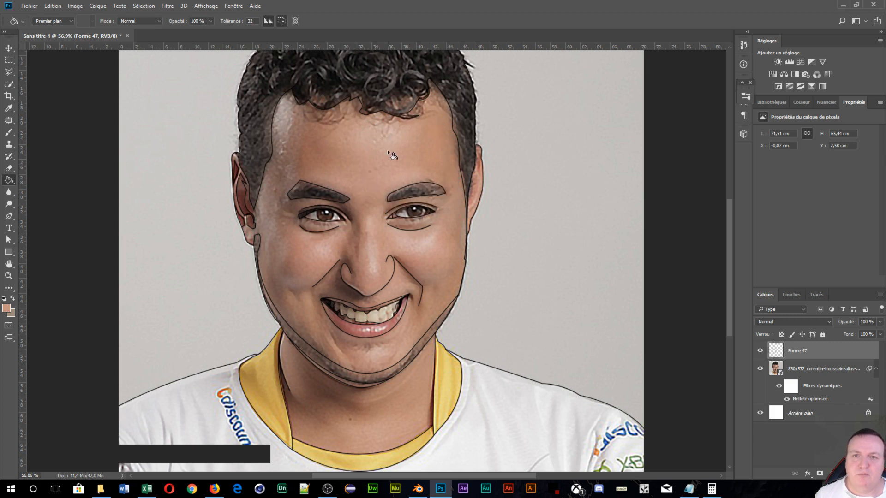
{"action": "left_click", "coordinate": [375, 165]}
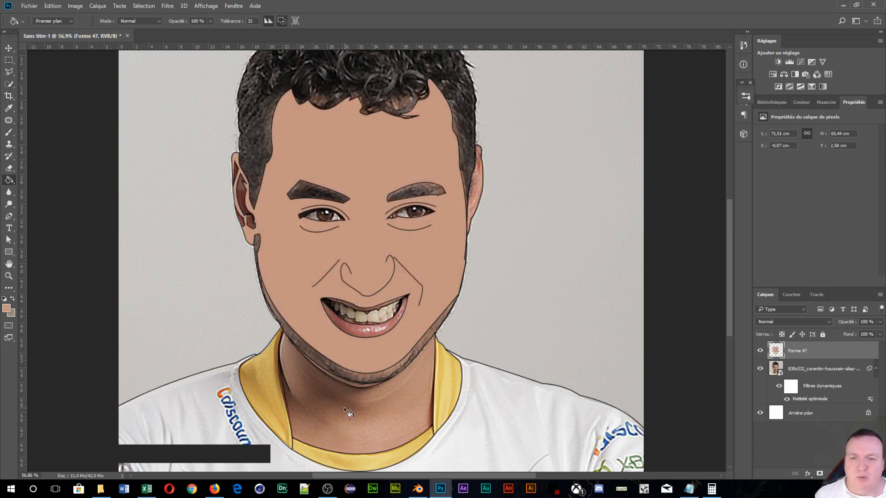
{"action": "key", "text": "alt"}
{"action": "left_click_drag", "start_coordinate": [354, 417], "coordinate": [381, 406]}
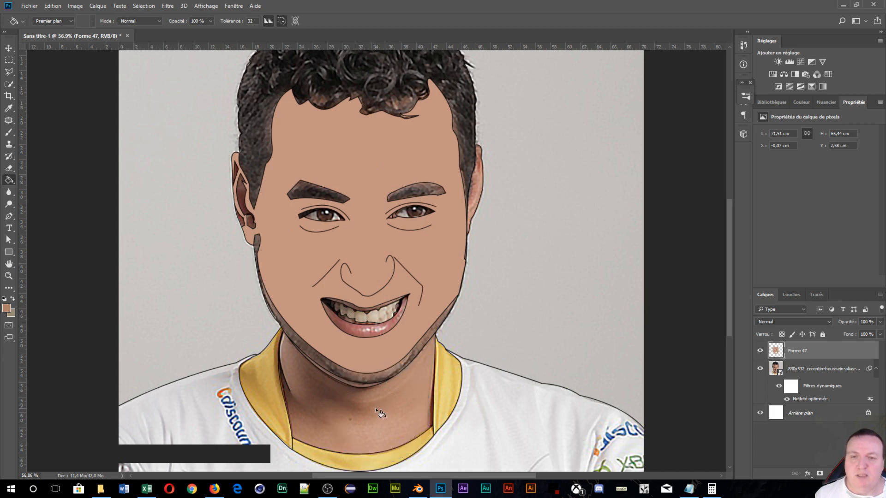
{"action": "left_click", "coordinate": [375, 408]}
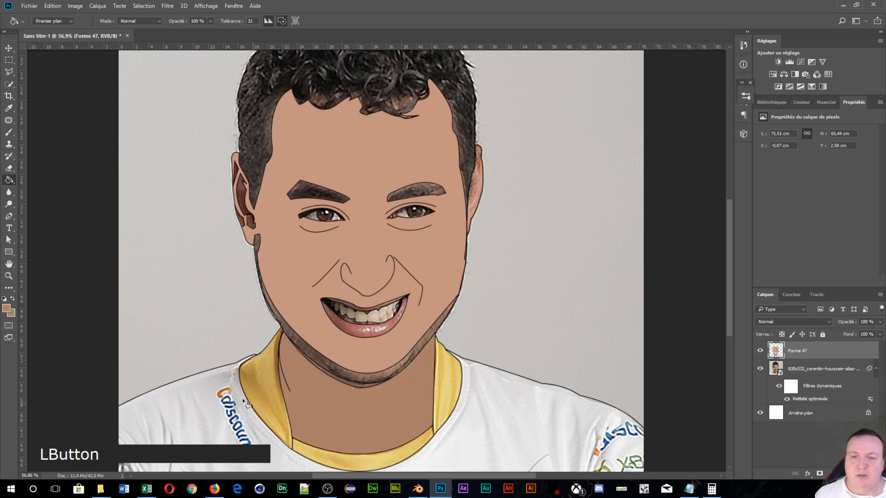
Step: Fill the inner parts of one ear with sampled dark browns and the opposite ear with a sampled pinkish skin tone
{"action": "left_click", "coordinate": [242, 188], "text": "alt"}
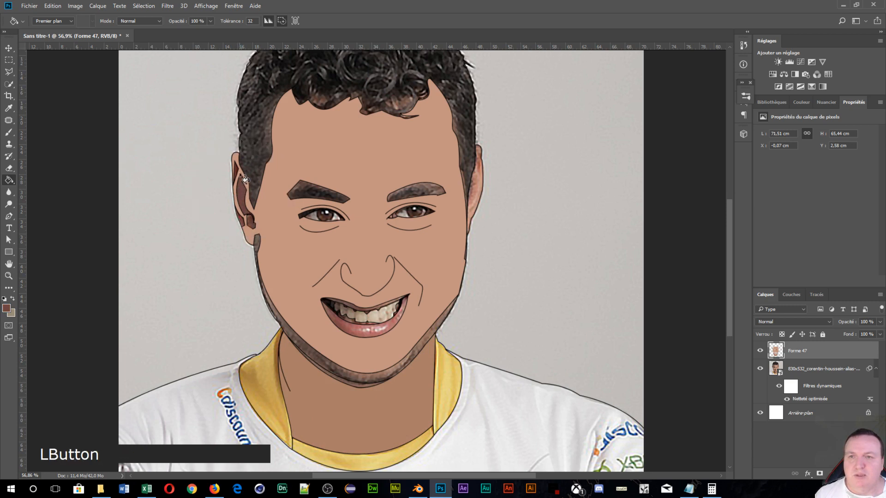
{"action": "left_click", "coordinate": [237, 172], "text": "alt"}
{"action": "left_click", "coordinate": [241, 219]}
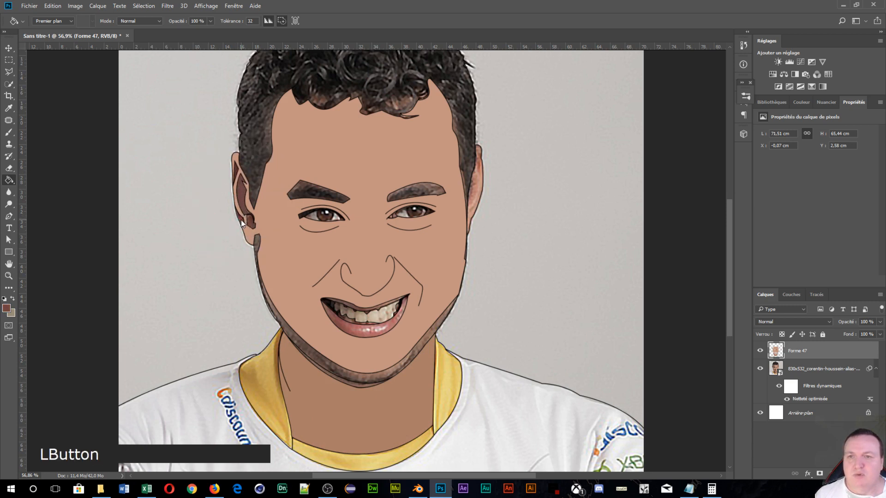
{"action": "left_click", "coordinate": [251, 221], "text": "alt"}
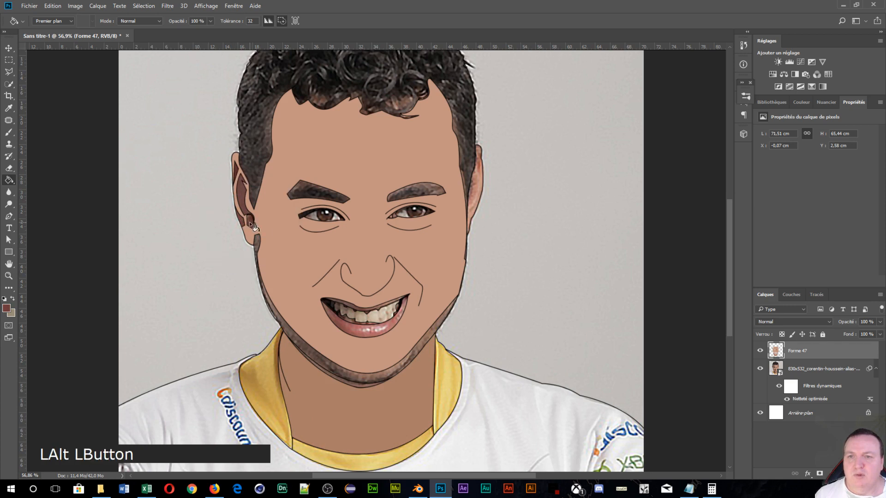
{"action": "left_click", "coordinate": [250, 223]}
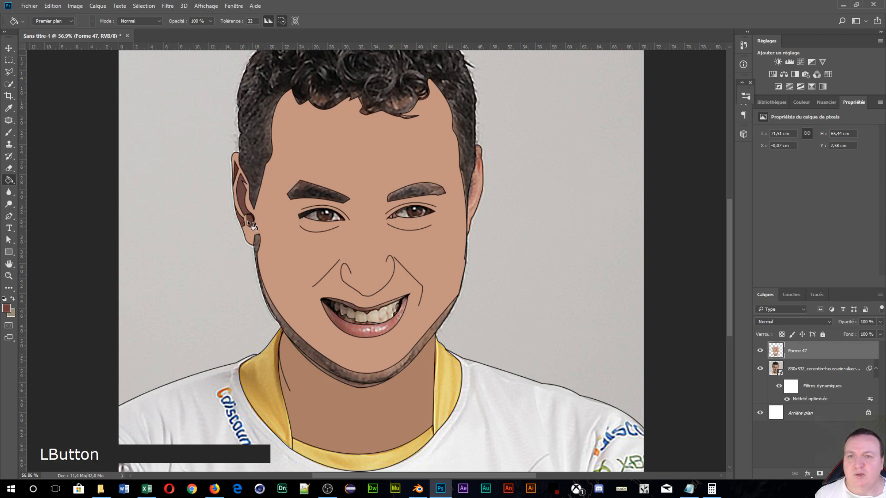
{"action": "left_click", "coordinate": [478, 193], "text": "alt"}
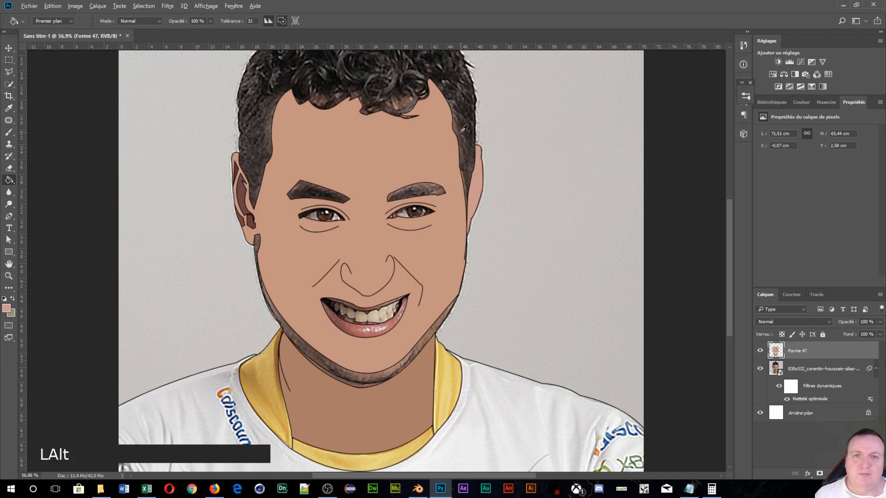
{"action": "left_click", "coordinate": [464, 100], "text": "alt"}
{"action": "left_click", "coordinate": [465, 104]}
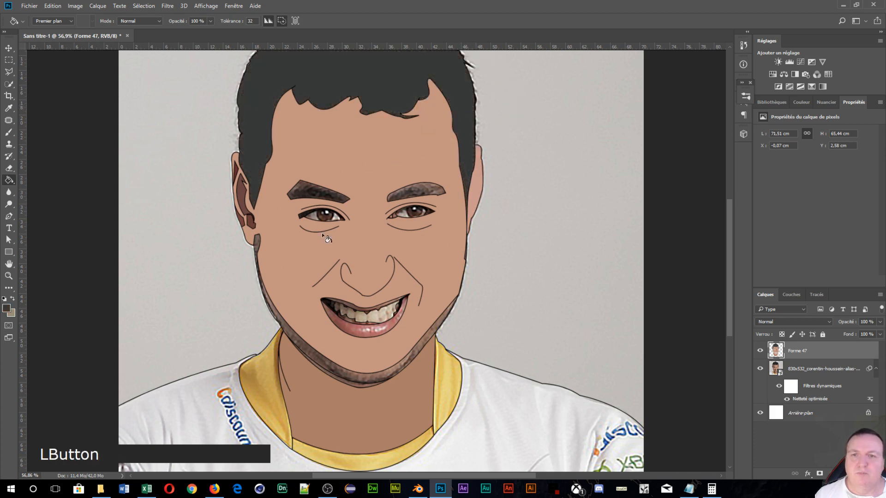
{"action": "key", "text": "ctrl+z"}
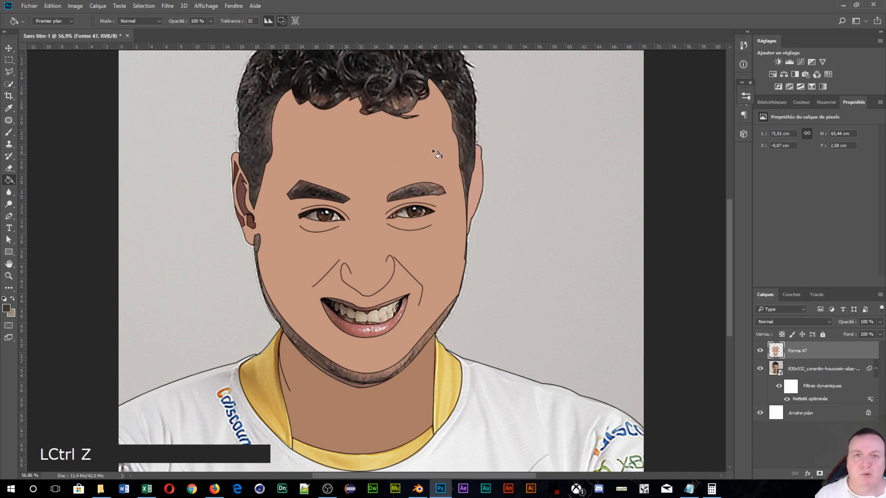
Step: Fill the hair with near-black sampled from the curls and both eyebrows with a sampled dark grey
{"action": "mouse_move", "coordinate": [459, 100]}
{"action": "left_mouse_down"}
{"action": "mouse_move", "coordinate": [423, 69]}
{"action": "mouse_move", "coordinate": [338, 79]}
{"action": "left_mouse_up"}
{"action": "left_click", "coordinate": [337, 81]}
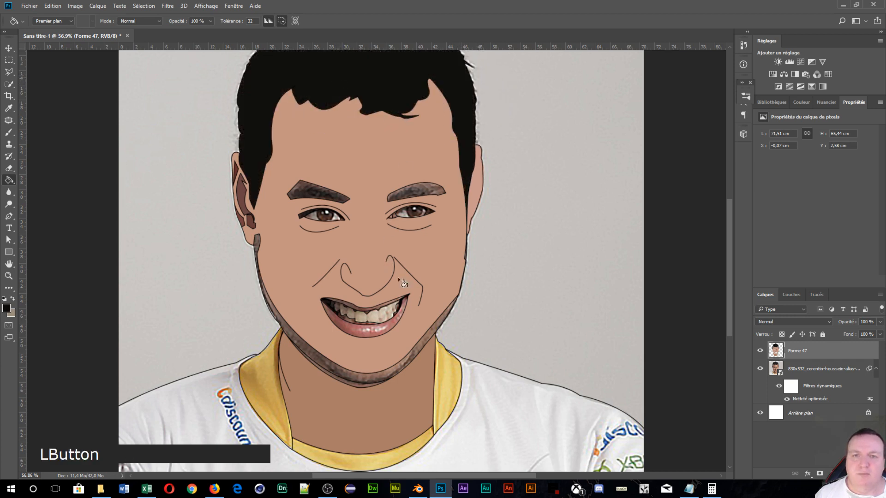
{"action": "left_click", "coordinate": [318, 188], "text": "alt"}
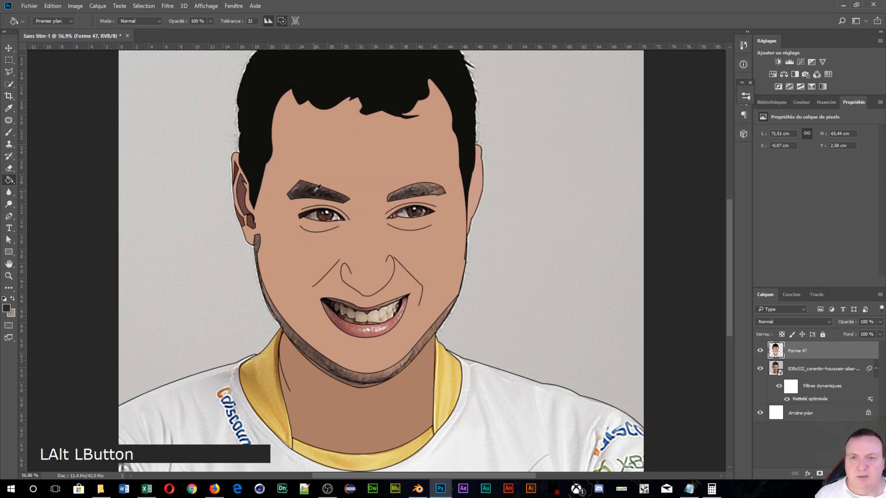
{"action": "left_click", "coordinate": [314, 192]}
{"action": "left_click", "coordinate": [428, 192]}
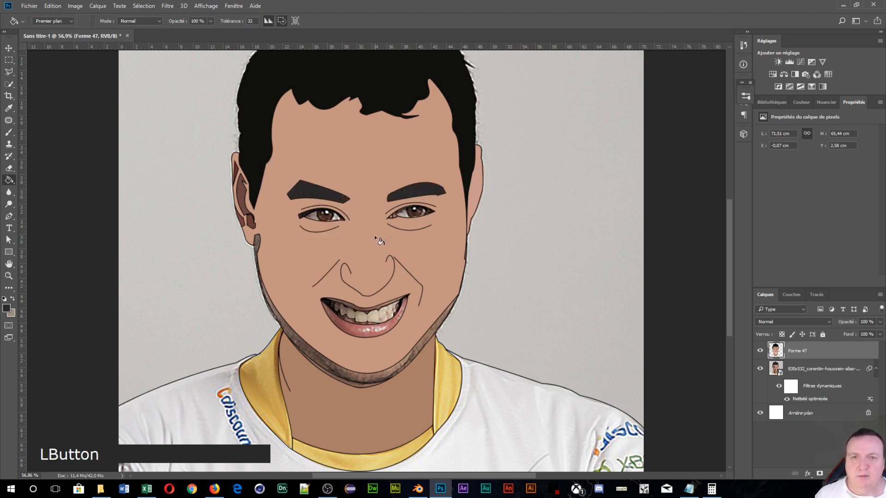
Step: Fill the beard band along the jaw with sampled greyish brown and the thin strip beneath the chin with sampled reddish brown
{"action": "left_click", "coordinate": [313, 344], "text": "alt"}
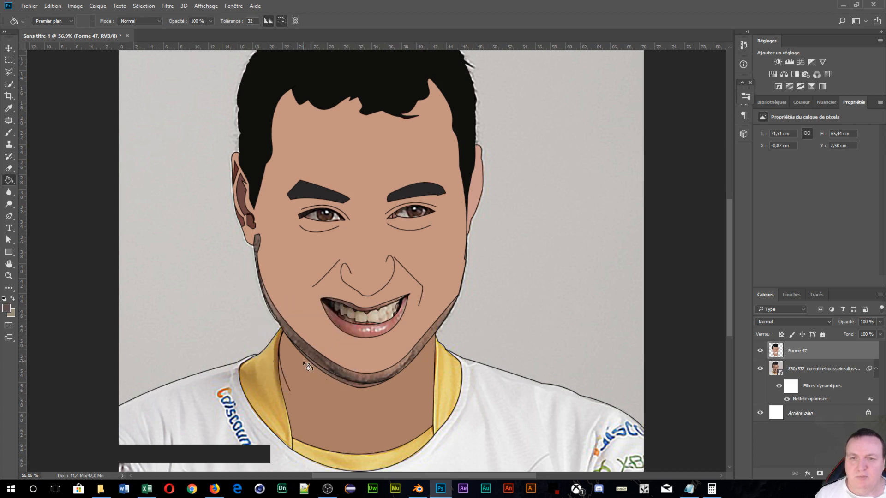
{"action": "left_click", "coordinate": [303, 350]}
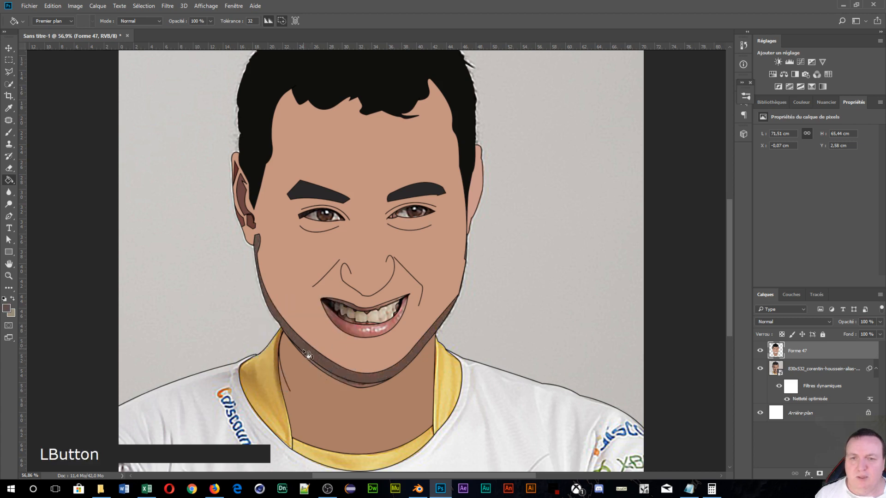
{"action": "left_click", "coordinate": [358, 385], "text": "alt"}
{"action": "left_click", "coordinate": [264, 399]}
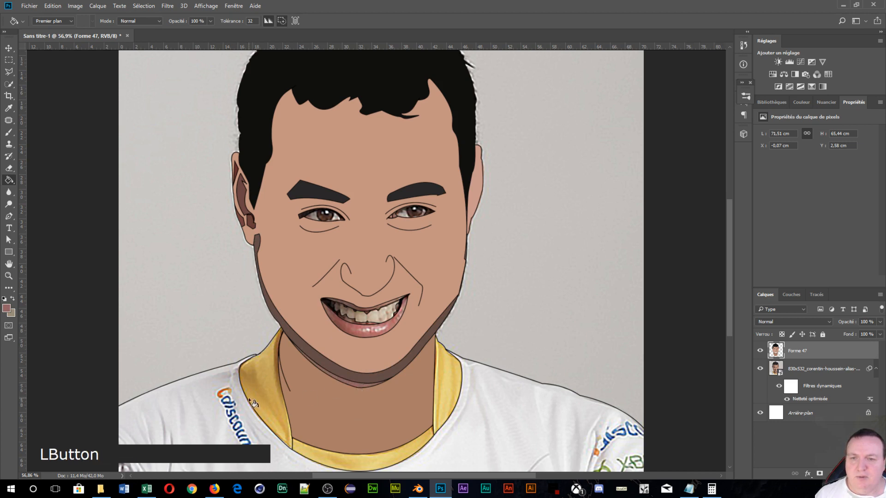
Step: Fill the three collar sections with ochre sampled from the collar and the shirt with sampled light grey
{"action": "left_click", "coordinate": [271, 384], "text": "alt"}
{"action": "left_click", "coordinate": [273, 386]}
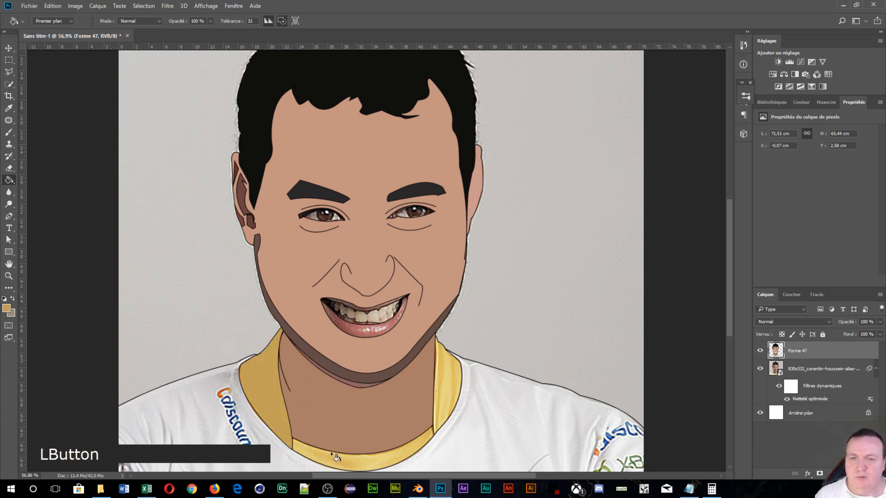
{"action": "left_click", "coordinate": [341, 458]}
{"action": "left_click", "coordinate": [440, 396]}
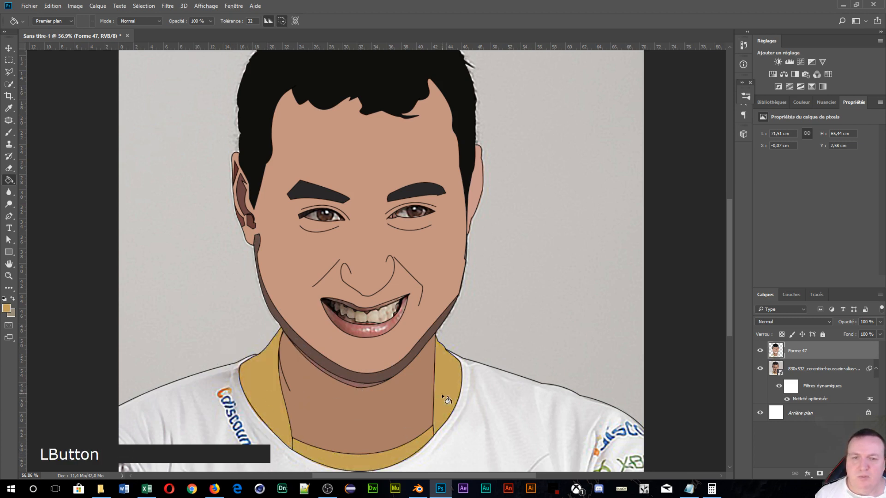
{"action": "left_click", "coordinate": [507, 411], "text": "alt"}
{"action": "left_click", "coordinate": [418, 440]}
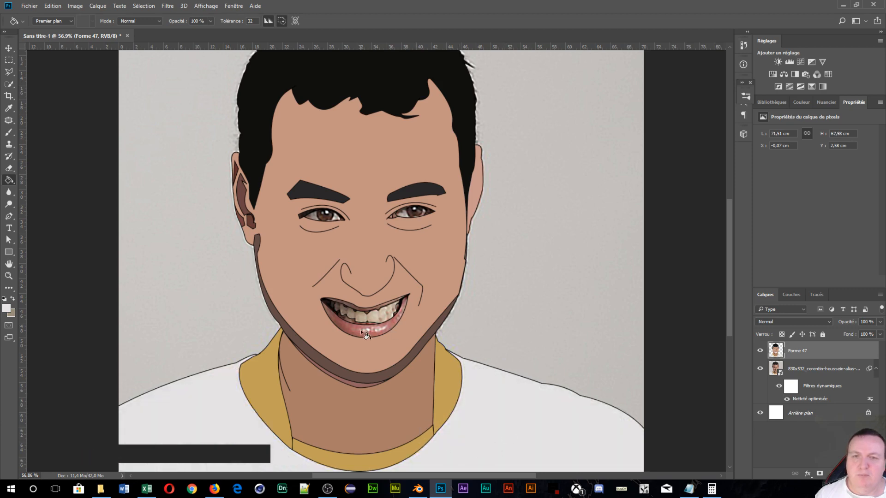
Step: Fill the outer corners of both eyes with sampled near-black and dark brown and the inner corners with sampled pinkish and reddish browns
{"action": "scroll", "coordinate": [421, 297], "scroll_direction": "up", "scroll_amount": 5}
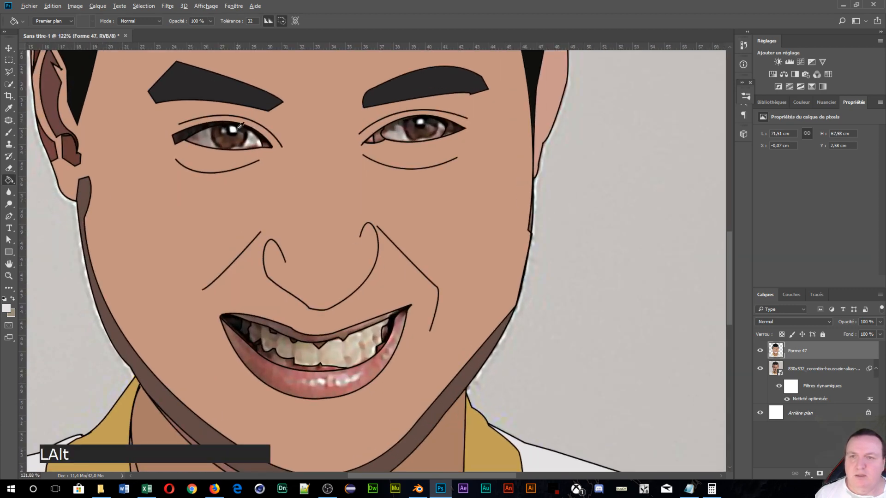
{"action": "left_click", "coordinate": [175, 135], "text": "alt"}
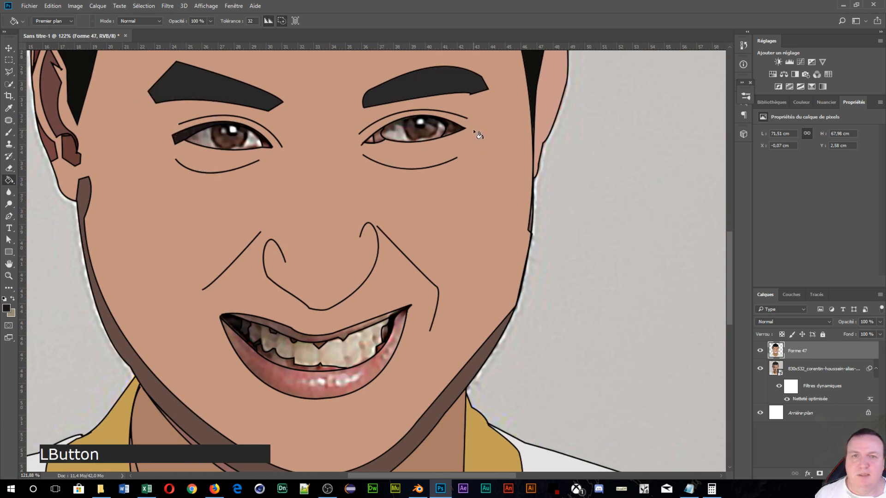
{"action": "left_click", "coordinate": [454, 129], "text": "alt"}
{"action": "left_click", "coordinate": [454, 130]}
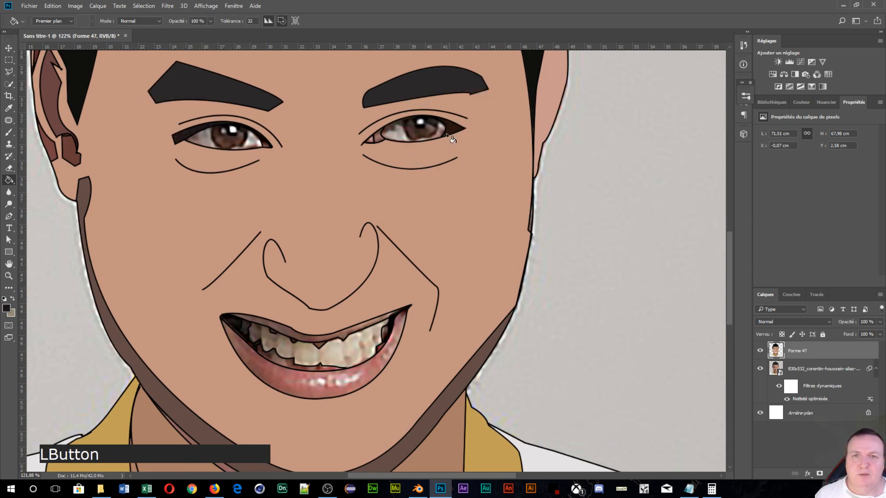
{"action": "left_click", "coordinate": [380, 137], "text": "alt"}
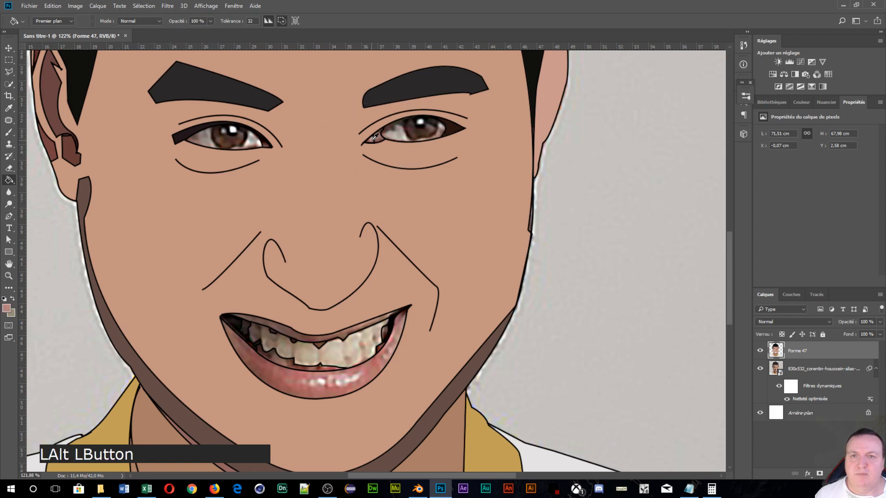
{"action": "left_click", "coordinate": [378, 137]}
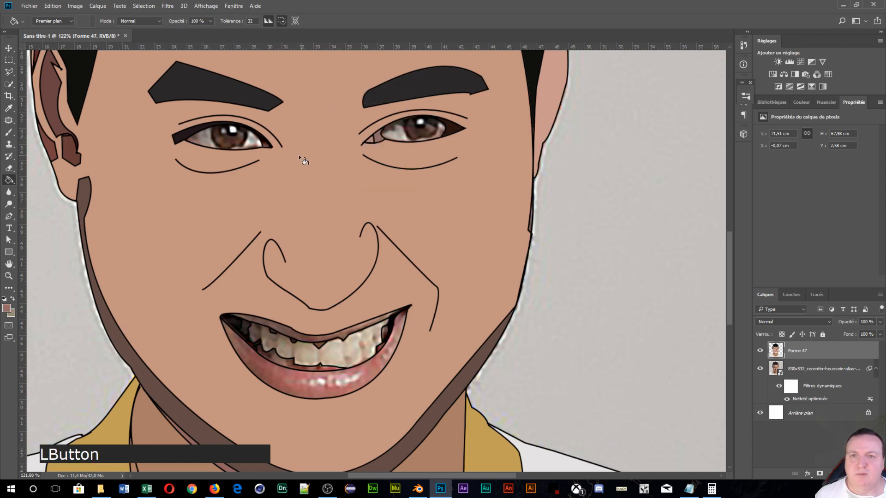
{"action": "left_click", "coordinate": [269, 140], "text": "alt"}
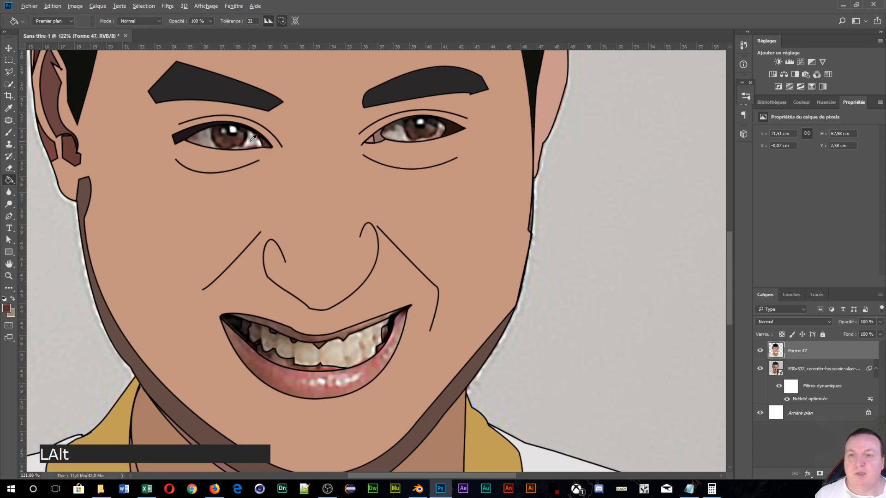
Step: Fill both eyeballs with light grey sampled from the white of the eye
{"action": "left_click", "coordinate": [252, 141], "text": "alt"}
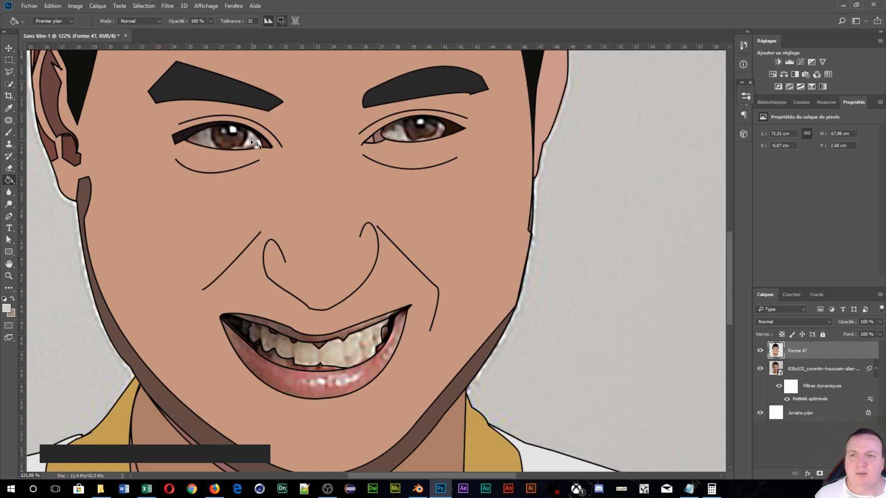
{"action": "left_click", "coordinate": [251, 139]}
{"action": "left_click", "coordinate": [401, 139]}
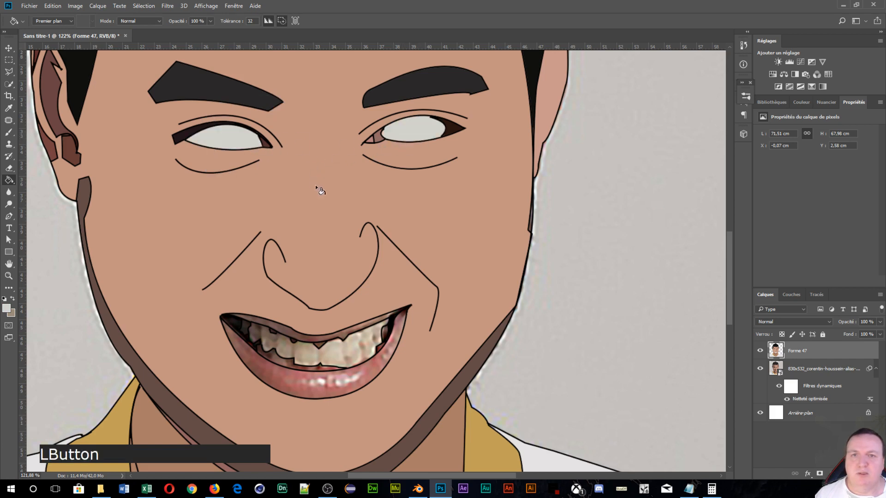
Step: Fill the row of teeth with beige sampled from the teeth in the photo
{"action": "mouse_move", "coordinate": [346, 263]}
{"action": "left_mouse_down"}
{"action": "mouse_move", "coordinate": [421, 152]}
{"action": "mouse_move", "coordinate": [374, 161]}
{"action": "mouse_move", "coordinate": [392, 171]}
{"action": "mouse_move", "coordinate": [435, 170]}
{"action": "mouse_move", "coordinate": [354, 183]}
{"action": "mouse_move", "coordinate": [298, 168]}
{"action": "mouse_move", "coordinate": [376, 185]}
{"action": "mouse_move", "coordinate": [356, 168]}
{"action": "mouse_move", "coordinate": [392, 180]}
{"action": "mouse_move", "coordinate": [381, 189]}
{"action": "left_mouse_up"}
{"action": "scroll", "coordinate": [420, 205], "scroll_direction": "up", "scroll_amount": 1}
{"action": "left_click", "coordinate": [364, 176], "text": "alt"}
{"action": "left_click", "coordinate": [375, 182]}
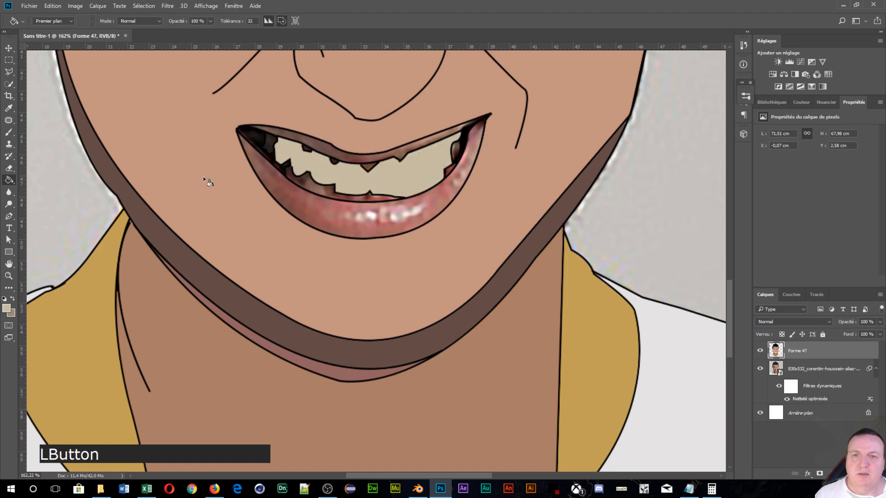
Step: Fill the dark sections in the mouth corner beside the teeth with sampled near-black and dark grey
{"action": "key", "text": "alt"}
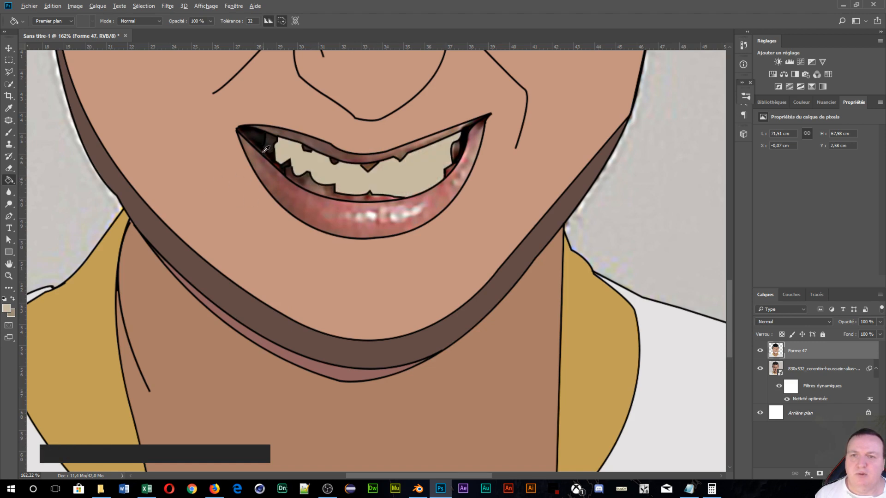
{"action": "left_click", "coordinate": [256, 137], "text": "alt"}
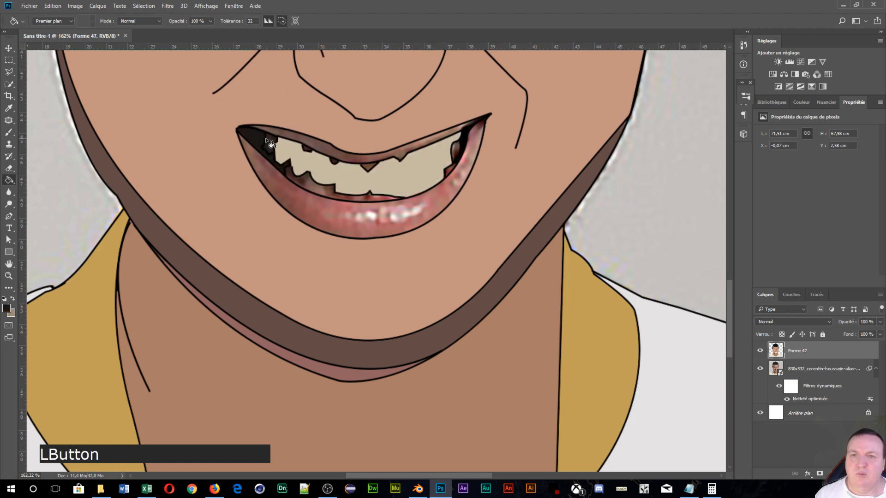
{"action": "left_click", "coordinate": [269, 144], "text": "alt"}
{"action": "left_click", "coordinate": [270, 145]}
Step: Fill the upper lip with sampled brown and the lower lip with pinkish red sampled from the photo
{"action": "key", "text": "alt"}
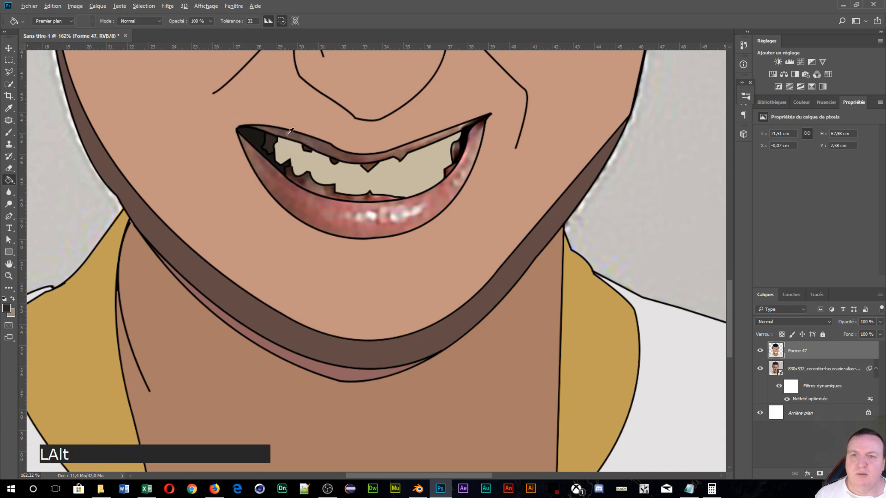
{"action": "left_click", "coordinate": [295, 133], "text": "alt"}
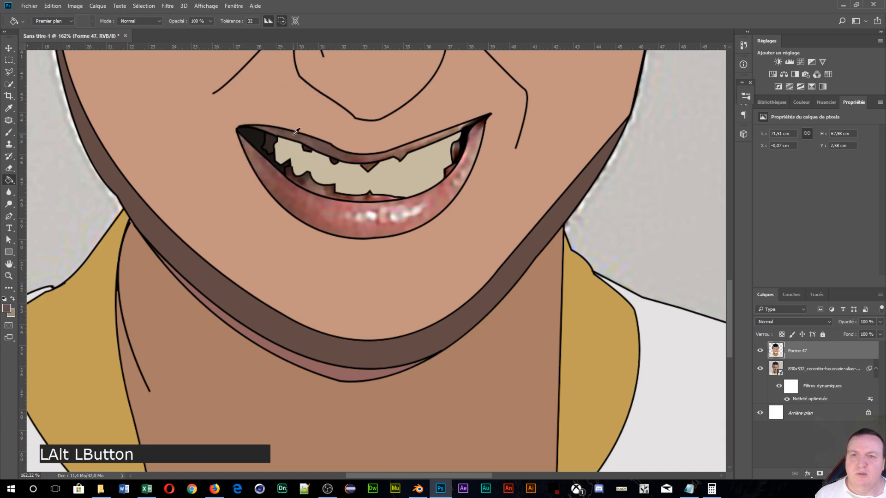
{"action": "left_click", "coordinate": [410, 146], "text": "alt"}
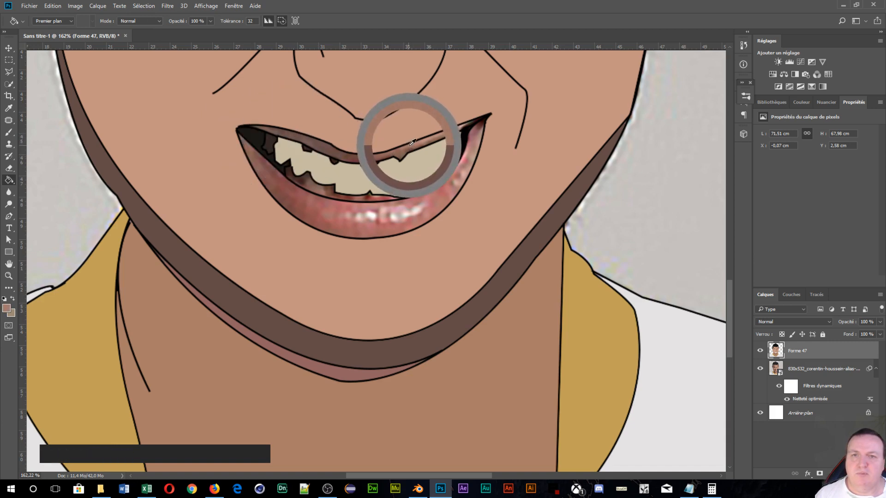
{"action": "left_click", "coordinate": [409, 146]}
{"action": "left_click", "coordinate": [478, 139], "text": "alt"}
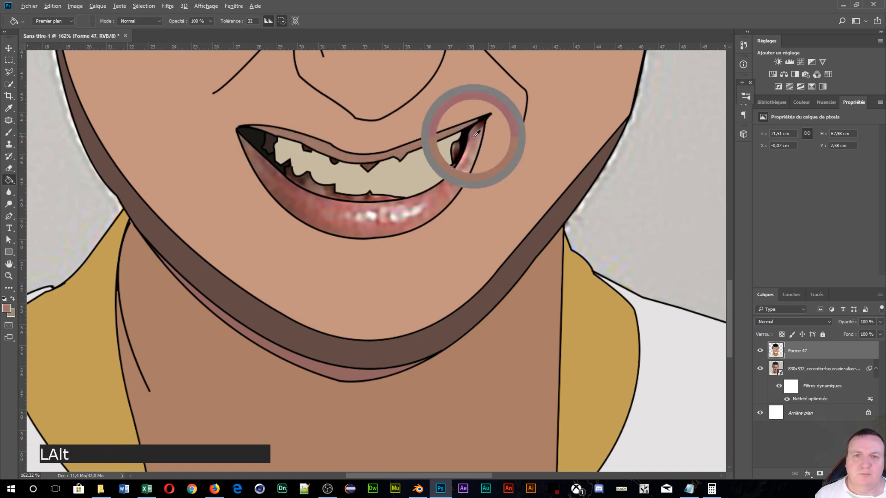
{"action": "left_click", "coordinate": [361, 227], "text": "alt"}
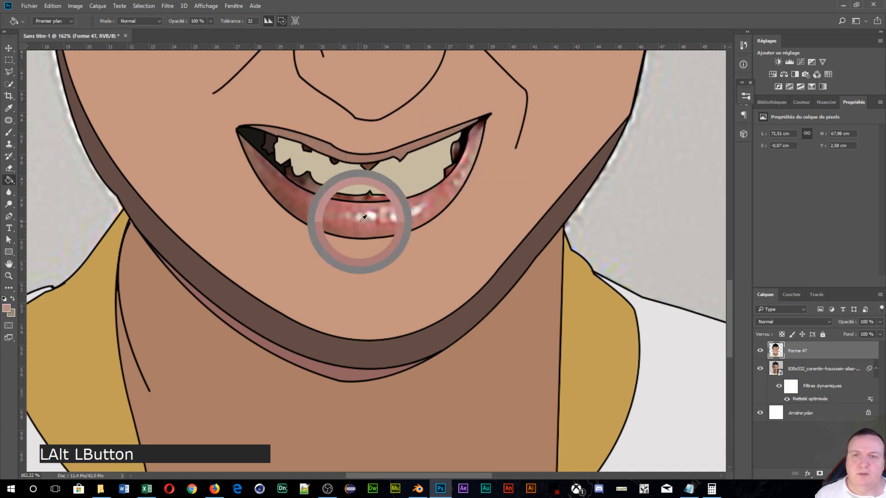
{"action": "left_click", "coordinate": [358, 228]}
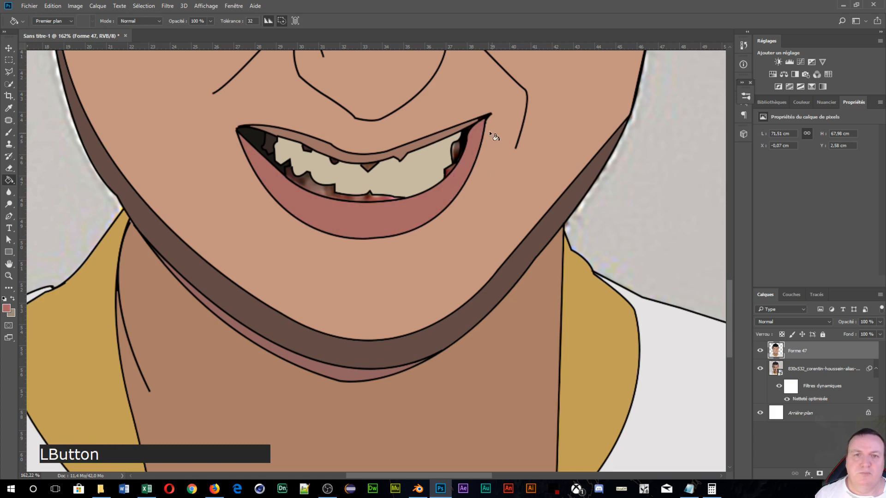
Step: Fill the small sections in the opposite mouth corner with sampled black, brown and dark red
{"action": "left_click", "coordinate": [466, 133], "text": "alt"}
{"action": "left_click", "coordinate": [457, 148], "text": "alt"}
{"action": "left_click", "coordinate": [455, 155]}
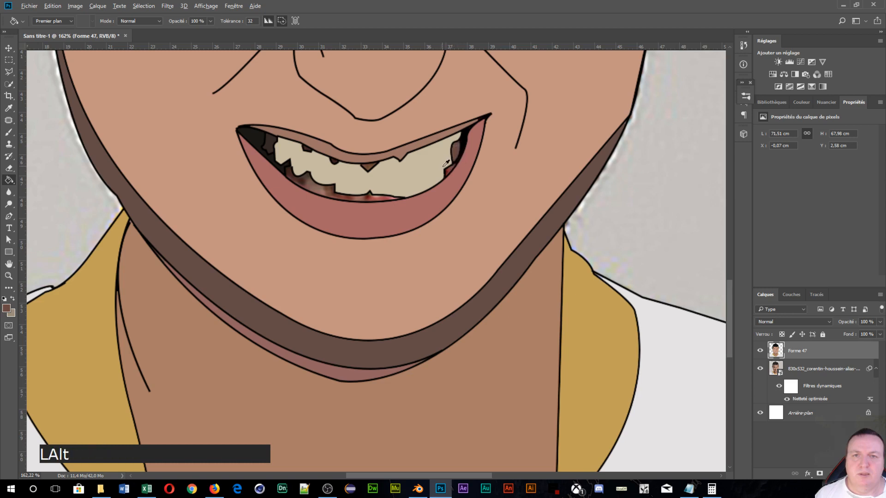
{"action": "left_click", "coordinate": [453, 168], "text": "alt"}
{"action": "left_click", "coordinate": [448, 174]}
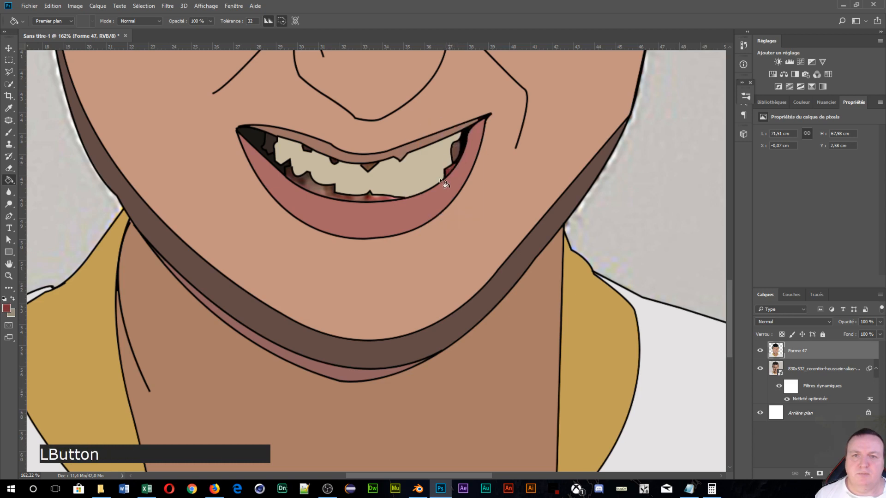
Step: Fill the area below the teeth with sampled red and the small gaps along the teeth's upper edge with sampled browns
{"action": "left_click", "coordinate": [374, 197], "text": "alt"}
{"action": "left_click", "coordinate": [375, 199]}
{"action": "left_click", "coordinate": [370, 165], "text": "alt"}
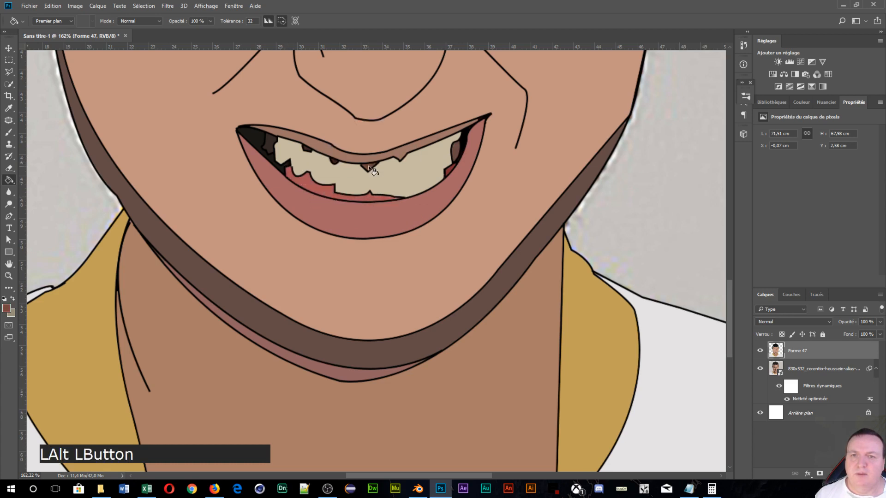
{"action": "left_click", "coordinate": [336, 159], "text": "alt"}
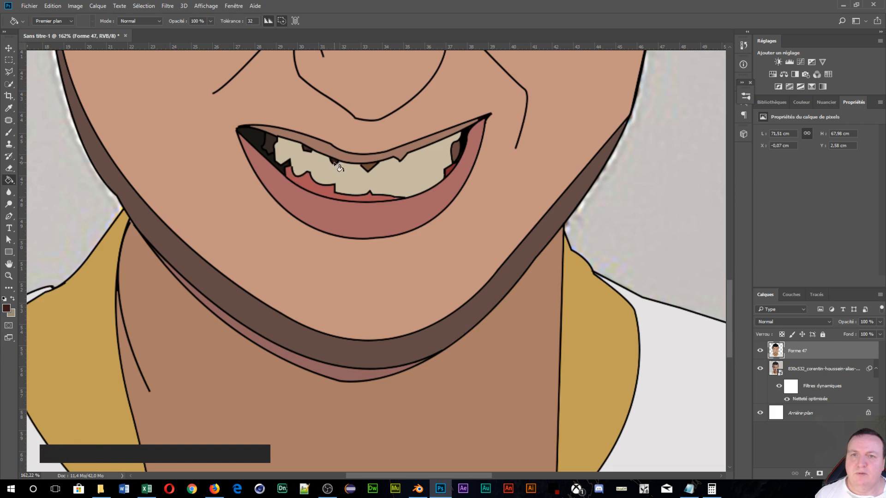
{"action": "left_click", "coordinate": [312, 162]}
{"action": "key", "text": "alt"}
{"action": "left_click", "coordinate": [310, 145], "text": "alt"}
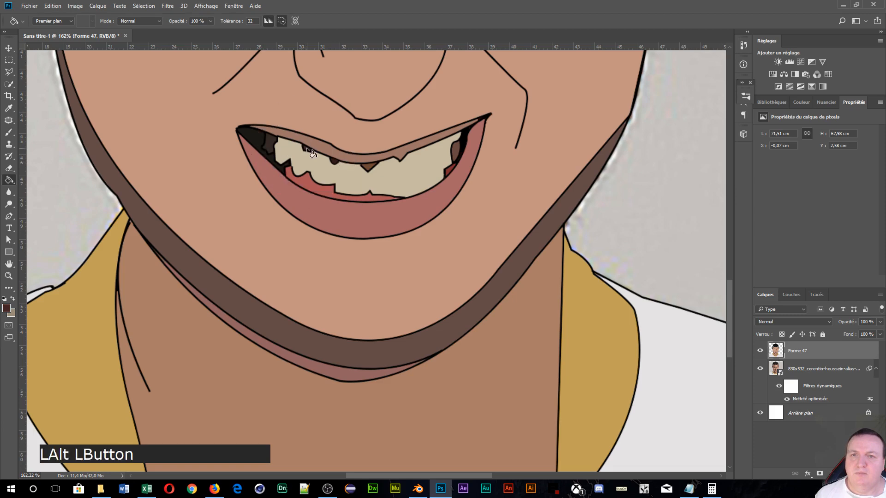
{"action": "left_click", "coordinate": [309, 154]}
Step: Fill the thin sideburn strip at the edge of the face with greyish brown sampled from the beard
{"action": "scroll", "coordinate": [361, 240], "scroll_direction": "down", "scroll_amount": 6}
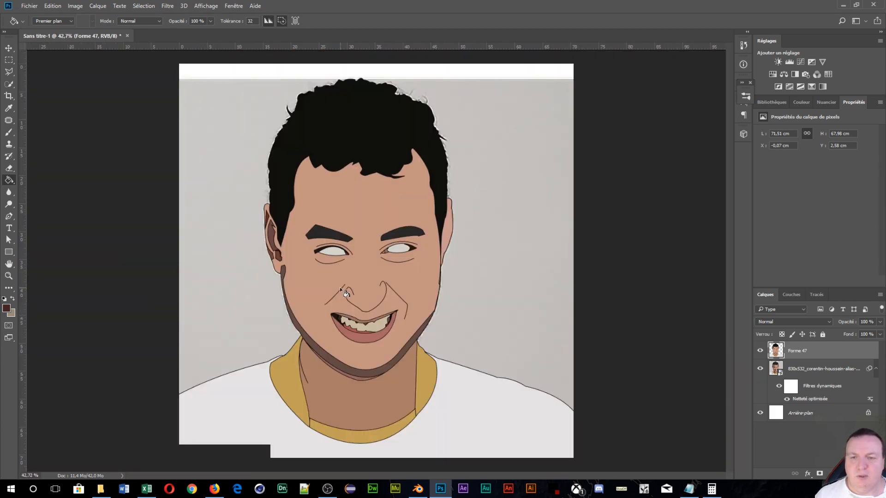
{"action": "scroll", "coordinate": [341, 290], "scroll_direction": "up", "scroll_amount": 5}
{"action": "scroll", "coordinate": [344, 292], "scroll_direction": "up", "scroll_amount": 1}
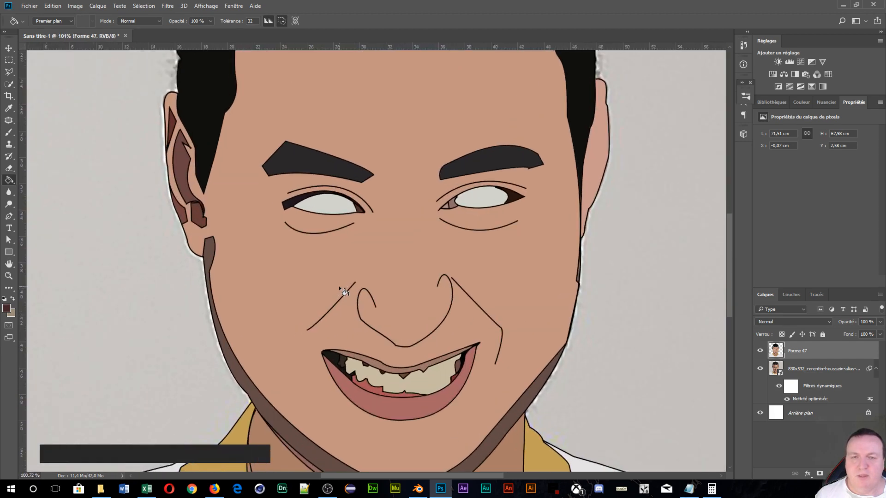
{"action": "scroll", "coordinate": [339, 286], "scroll_direction": "up", "scroll_amount": 2}
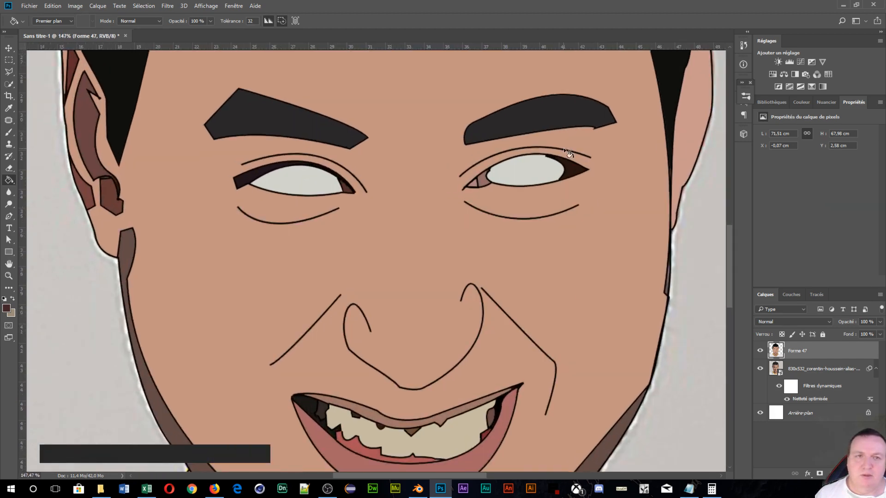
{"action": "scroll", "coordinate": [563, 148], "scroll_direction": "up", "scroll_amount": 1}
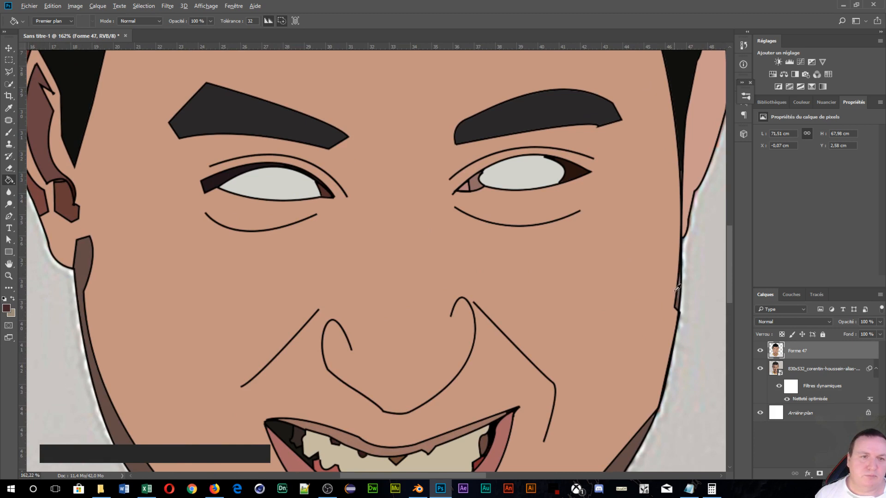
{"action": "left_click", "coordinate": [646, 431], "text": "alt"}
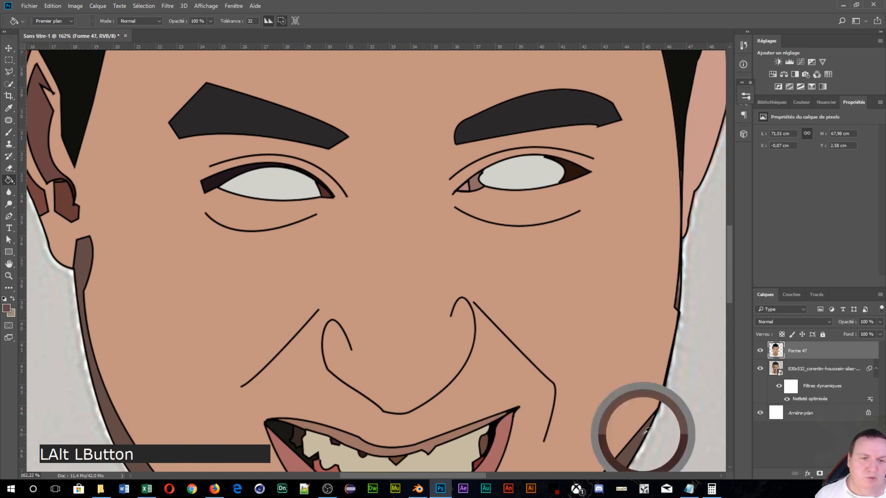
{"action": "left_click", "coordinate": [678, 304]}
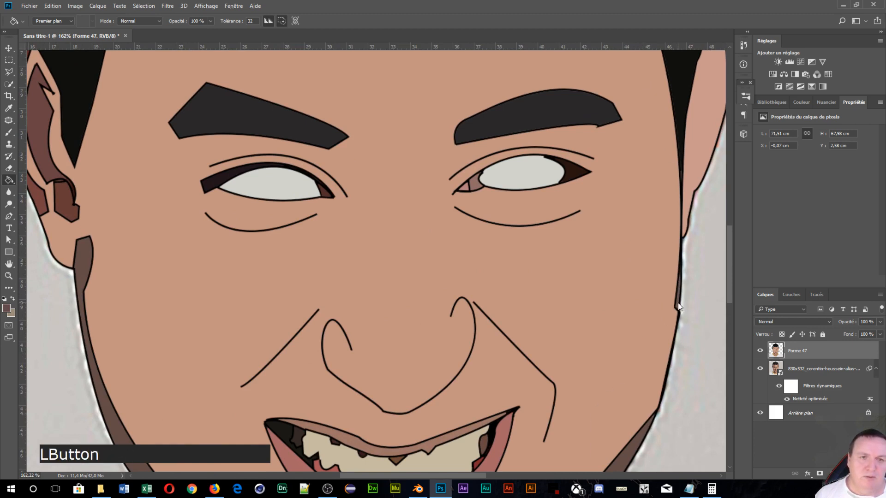
Step: Hide the photo layer temporarily to check the cartoon for unfilled areas, and show it again
{"action": "scroll", "coordinate": [572, 278], "scroll_direction": "down", "scroll_amount": 5}
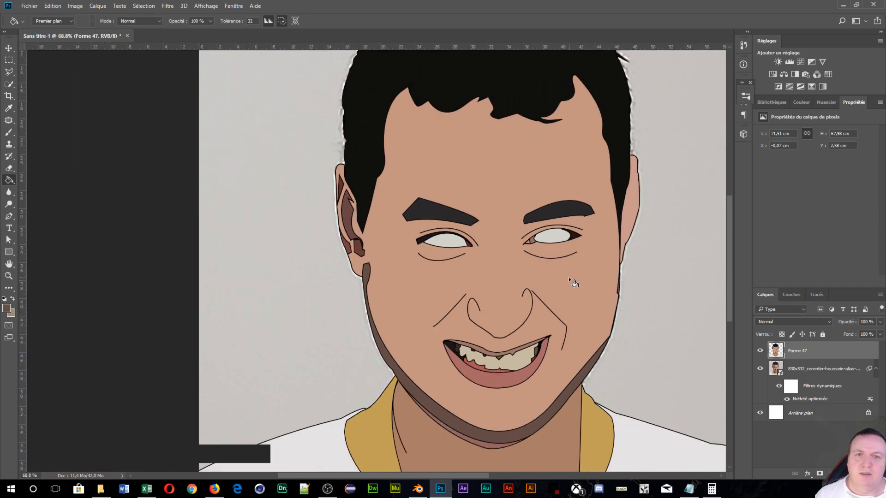
{"action": "scroll", "coordinate": [568, 276], "scroll_direction": "down", "scroll_amount": 2}
{"action": "scroll", "coordinate": [397, 327], "scroll_direction": "up", "scroll_amount": 3}
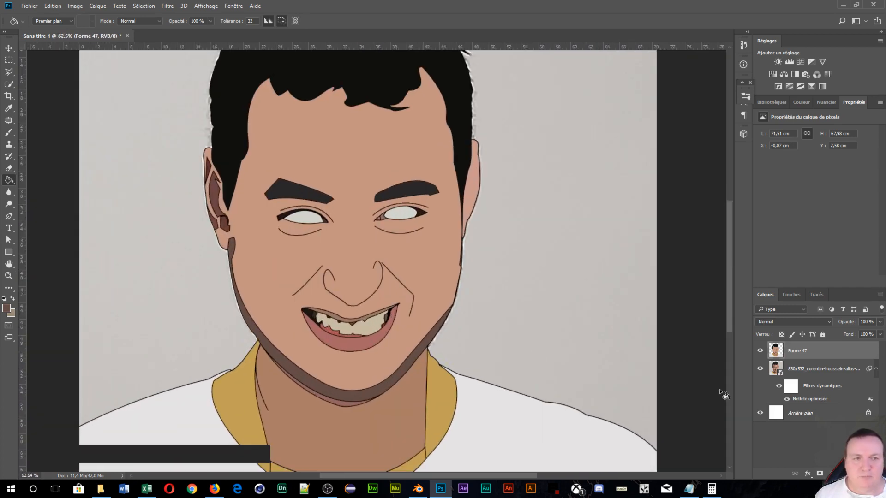
{"action": "left_click", "coordinate": [760, 369]}
{"action": "scroll", "coordinate": [473, 310], "scroll_direction": "down", "scroll_amount": 2}
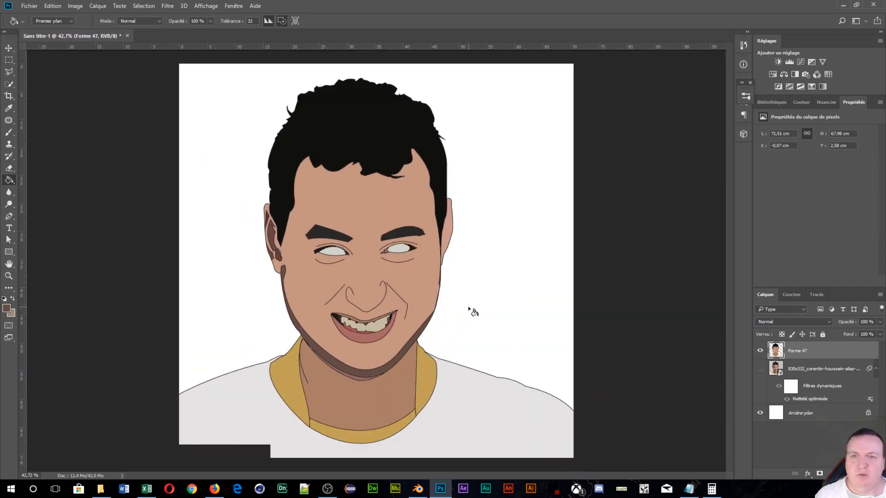
{"action": "scroll", "coordinate": [272, 276], "scroll_direction": "up", "scroll_amount": 5}
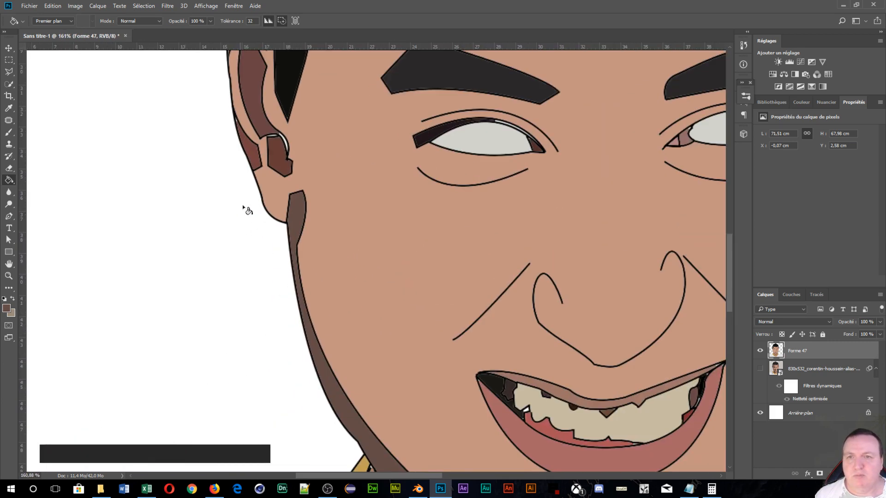
{"action": "left_click", "coordinate": [759, 369]}
Step: Try to fill the narrow unfilled gap inside the ear with sampled dark brown
{"action": "scroll", "coordinate": [222, 170], "scroll_direction": "up", "scroll_amount": 2}
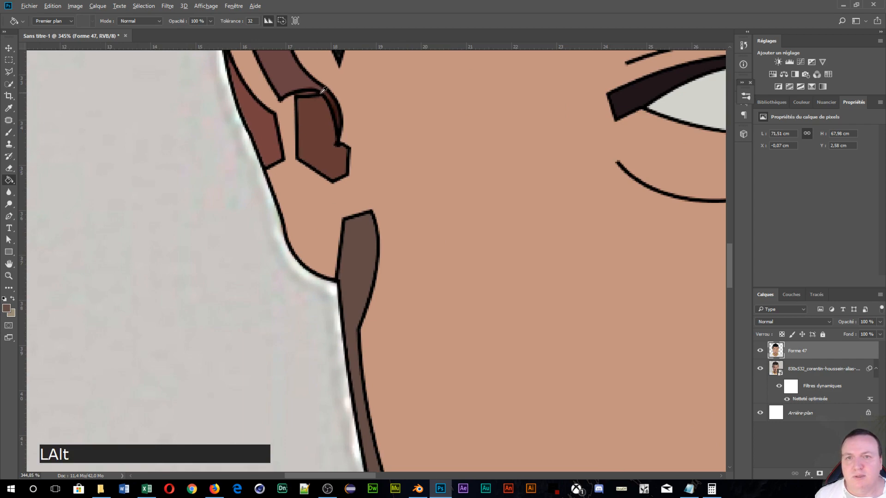
{"action": "left_click", "coordinate": [333, 102], "text": "alt"}
{"action": "left_click", "coordinate": [333, 104]}
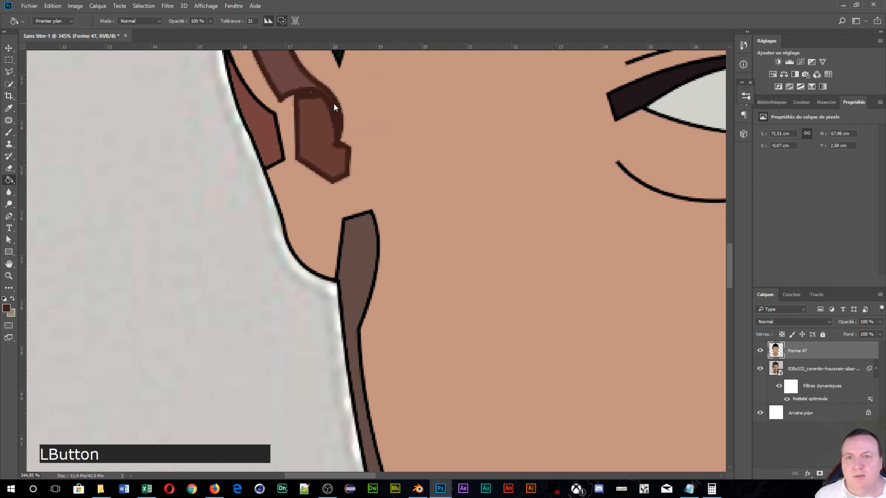
{"action": "key", "text": "ctrl+z"}
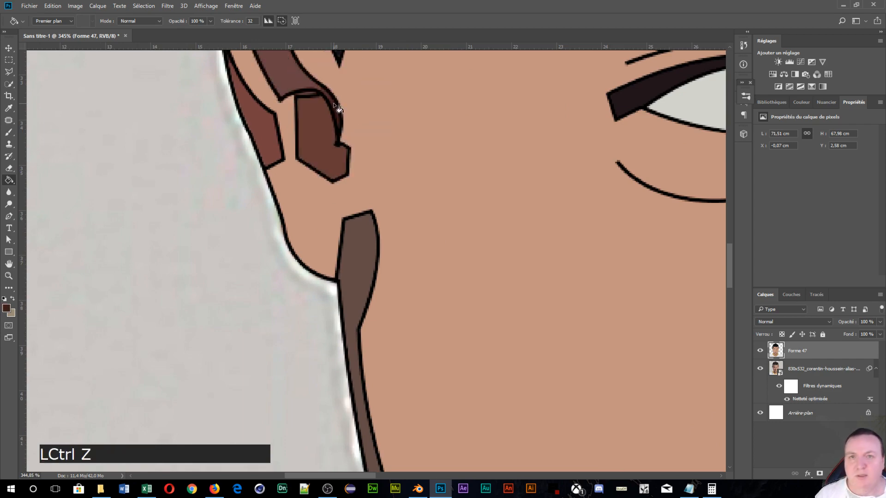
Step: Fill the leftover pixels of the narrow curved gap inside the ear with dark brown
{"action": "scroll", "coordinate": [335, 110], "scroll_direction": "up", "scroll_amount": 5}
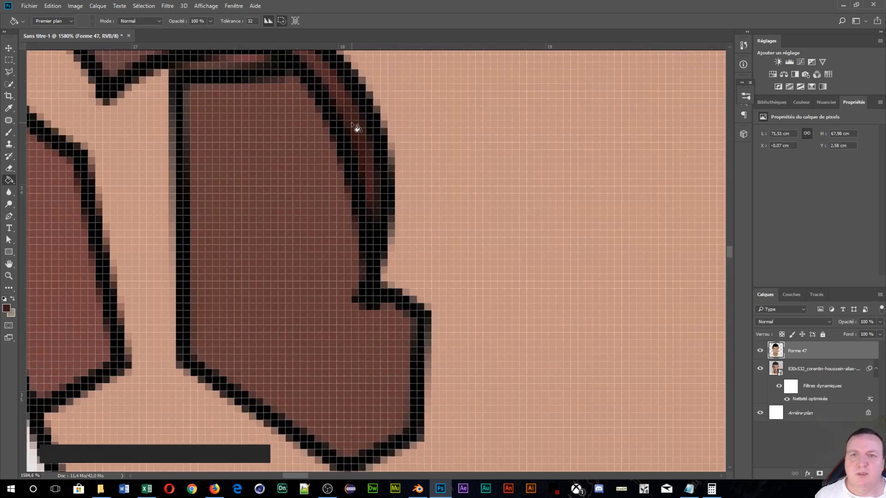
{"action": "left_click", "coordinate": [354, 121]}
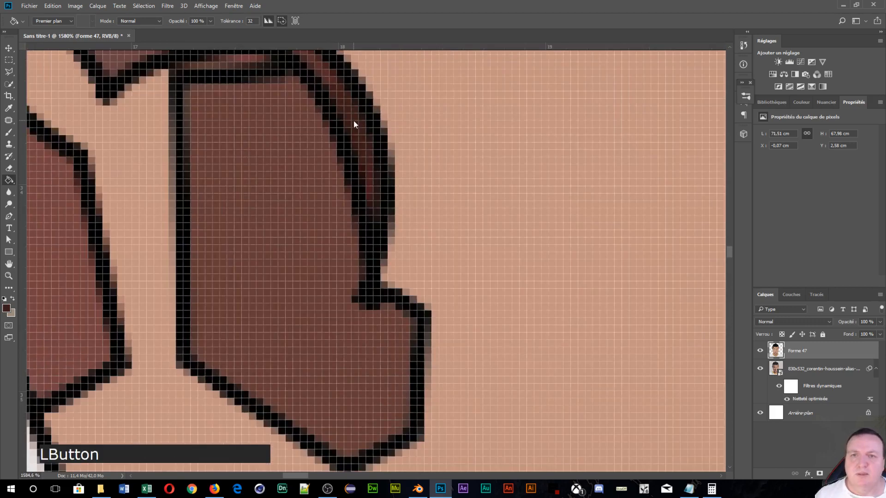
{"action": "left_click", "coordinate": [325, 74]}
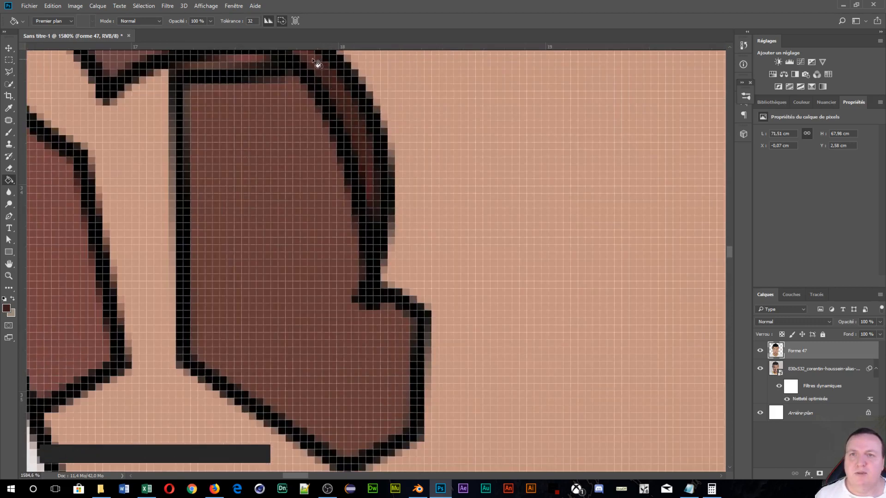
{"action": "left_click", "coordinate": [311, 59]}
Step: Try to fill the small gap above the inner-ear area with a brown sampled from the photo, and undo the fill
{"action": "key", "text": "space"}
{"action": "left_click_drag", "start_coordinate": [326, 109], "coordinate": [386, 198]}
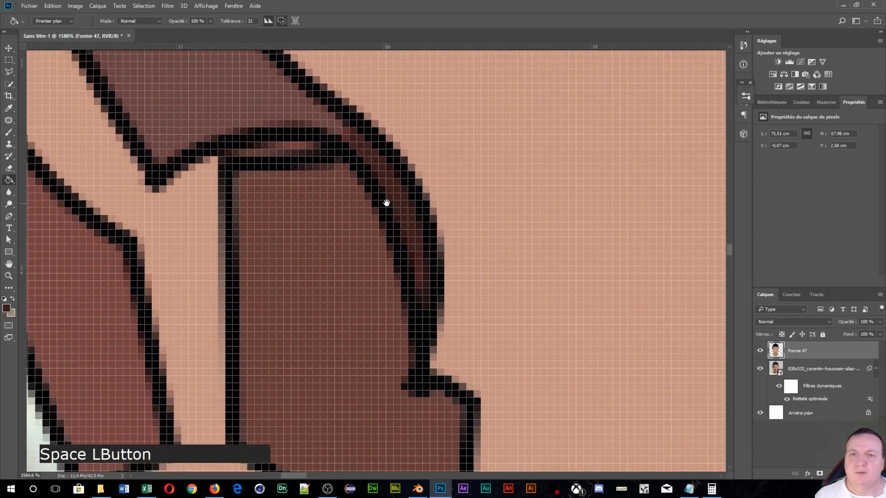
{"action": "key", "text": "alt"}
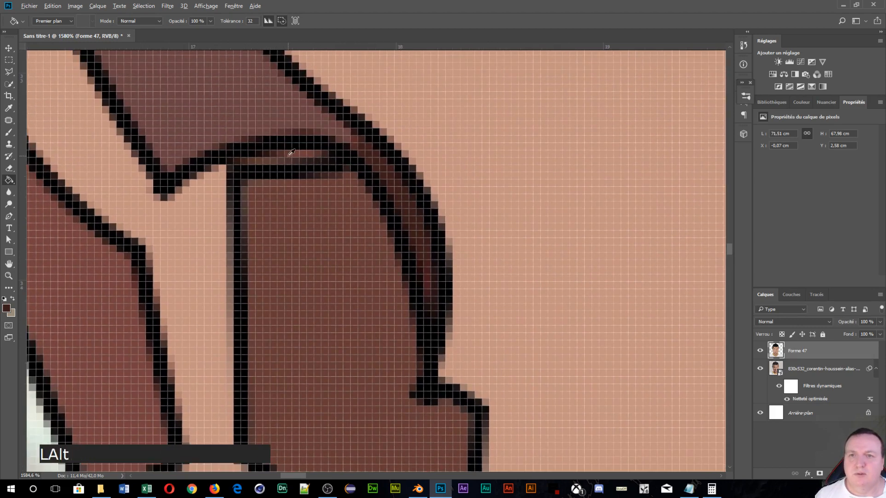
{"action": "left_click", "coordinate": [289, 150], "text": "alt"}
{"action": "left_click", "coordinate": [291, 153]}
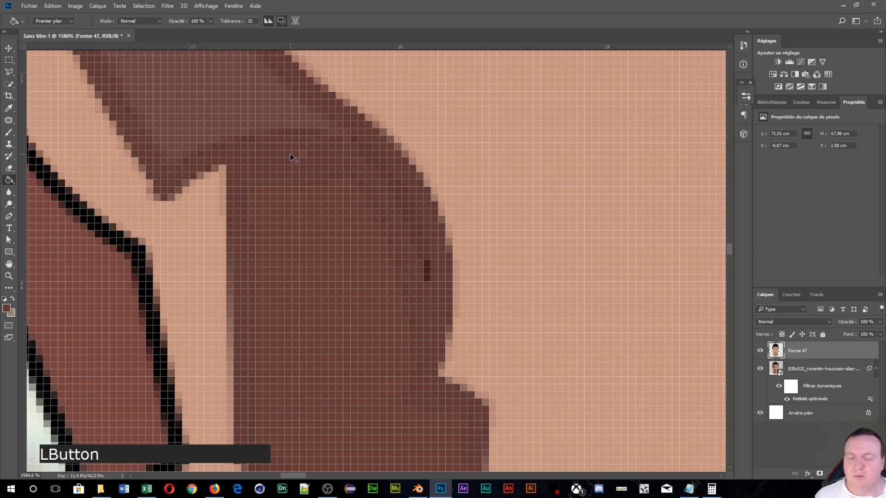
{"action": "key", "text": "ctrl+alt+e"}
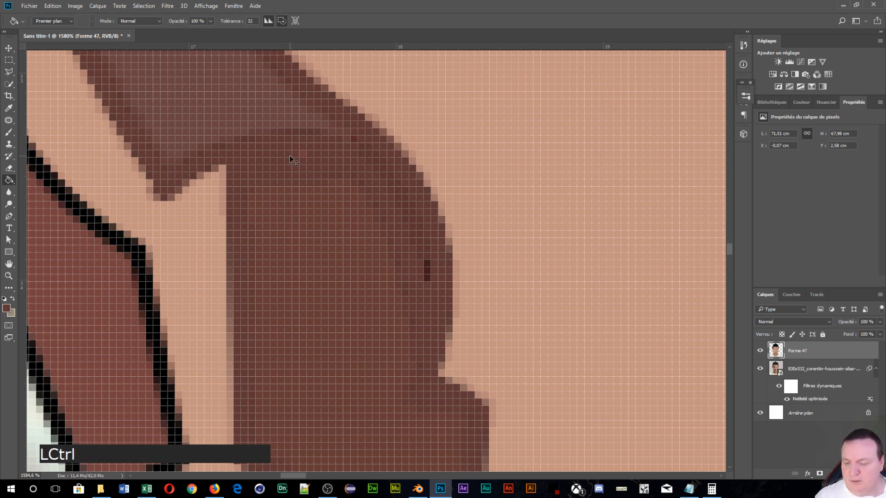
{"action": "key", "text": "ctrl+z"}
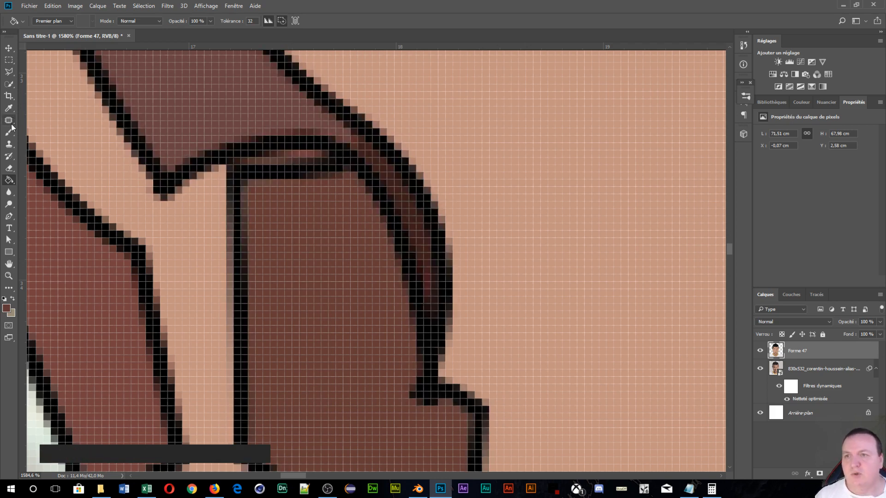
Step: Paint the small gap above the inner-ear area with a 1 px brush in the sampled brown
{"action": "left_click", "coordinate": [8, 132]}
{"action": "right_click", "coordinate": [291, 158], "text": "alt"}
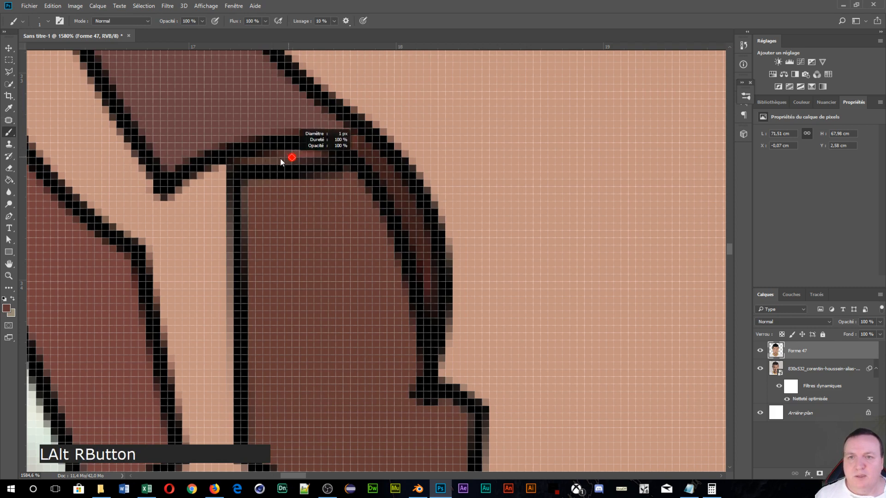
{"action": "left_click", "coordinate": [291, 154]}
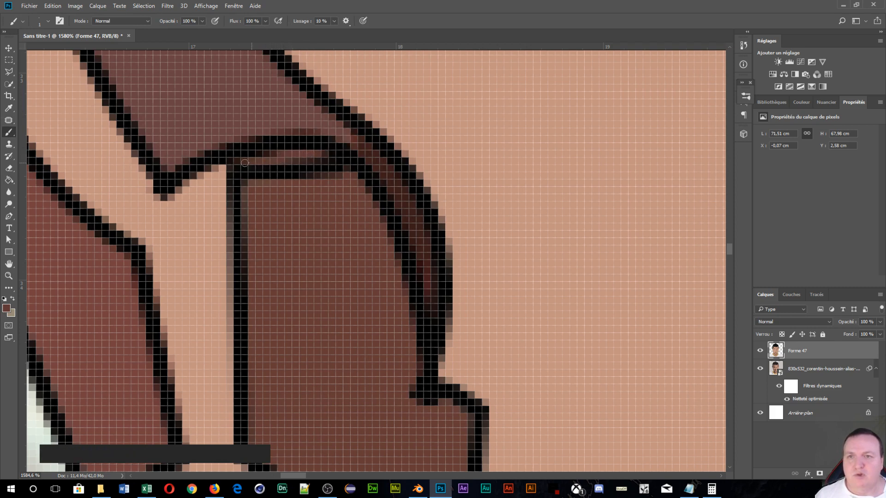
{"action": "left_click_drag", "start_coordinate": [241, 163], "coordinate": [291, 160]}
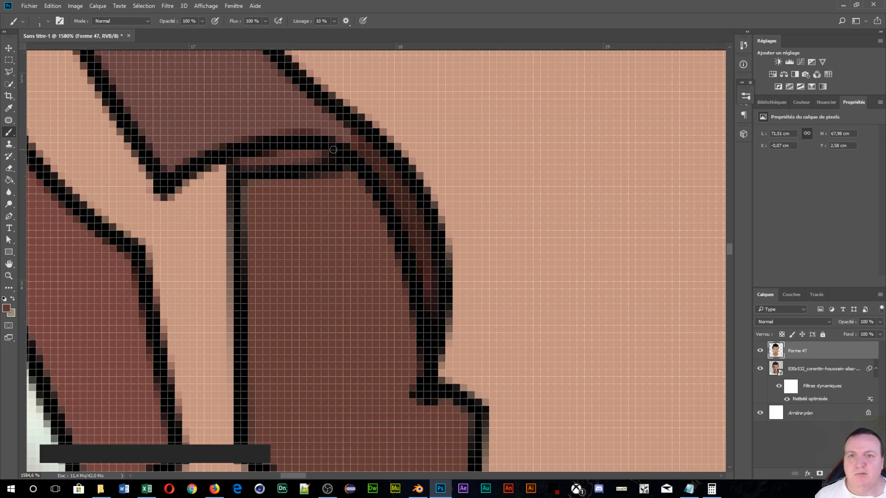
Step: Paint the upper part of the ear's narrow curved gap with browns sampled from the areas around it
{"action": "left_click", "coordinate": [299, 120], "text": "alt"}
{"action": "mouse_move", "coordinate": [277, 134]}
{"action": "left_mouse_down"}
{"action": "mouse_move", "coordinate": [344, 141]}
{"action": "mouse_move", "coordinate": [378, 162]}
{"action": "mouse_move", "coordinate": [352, 142]}
{"action": "mouse_move", "coordinate": [392, 185]}
{"action": "left_mouse_up"}
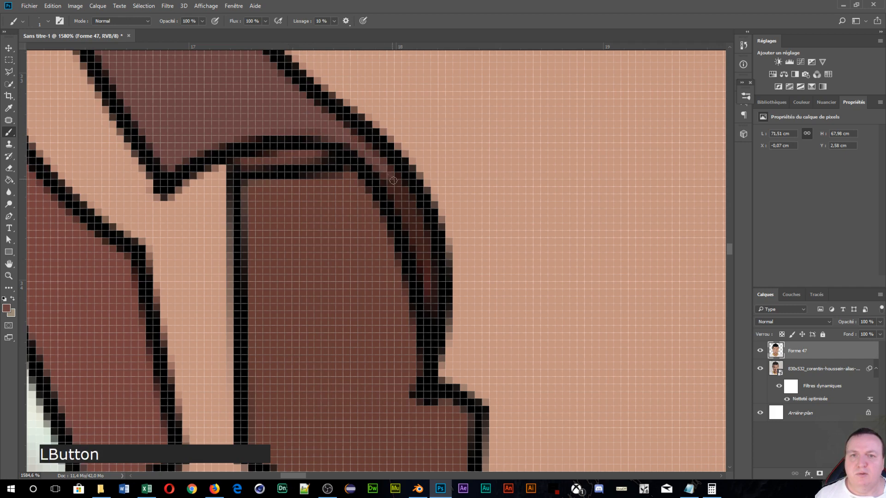
{"action": "left_click", "coordinate": [372, 172], "text": "alt"}
{"action": "left_click_drag", "start_coordinate": [365, 155], "coordinate": [394, 188]}
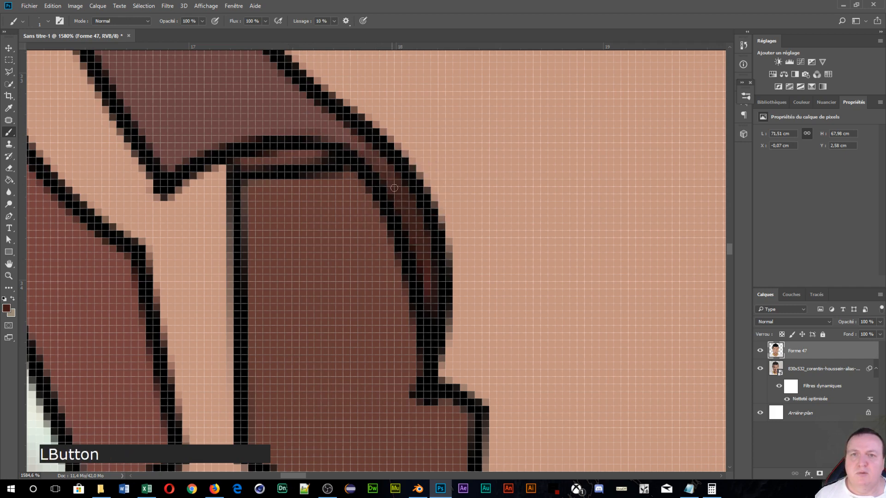
Step: Hide the cartoon layer Forme 47 and add a new empty layer directly beneath it
{"action": "scroll", "coordinate": [372, 183], "scroll_direction": "down", "scroll_amount": 10}
{"action": "scroll", "coordinate": [328, 190], "scroll_direction": "down", "scroll_amount": 8}
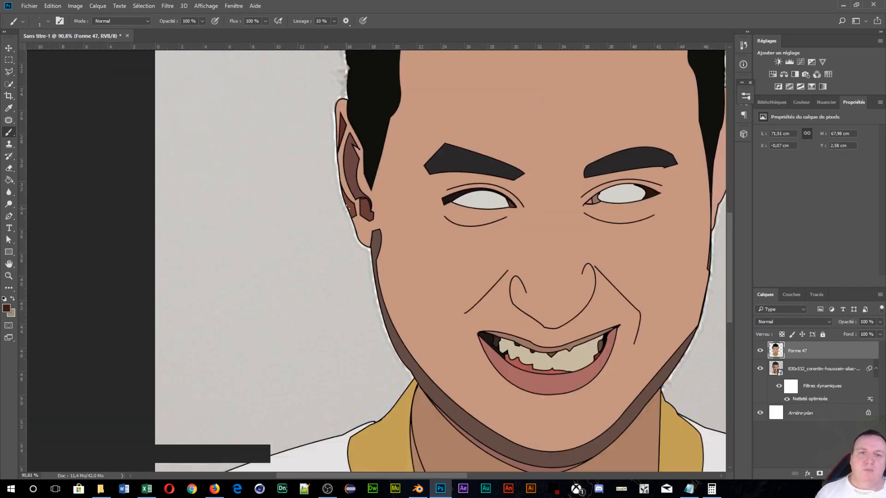
{"action": "scroll", "coordinate": [371, 233], "scroll_direction": "up", "scroll_amount": 4}
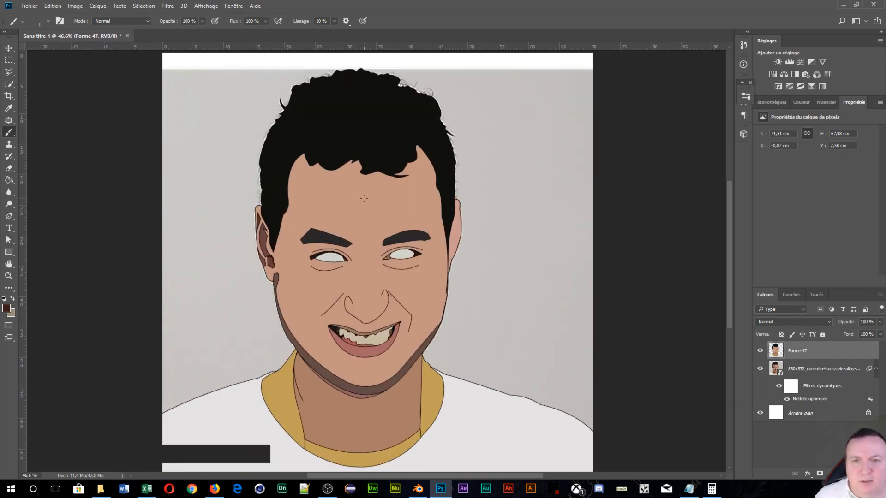
{"action": "left_click", "coordinate": [760, 351]}
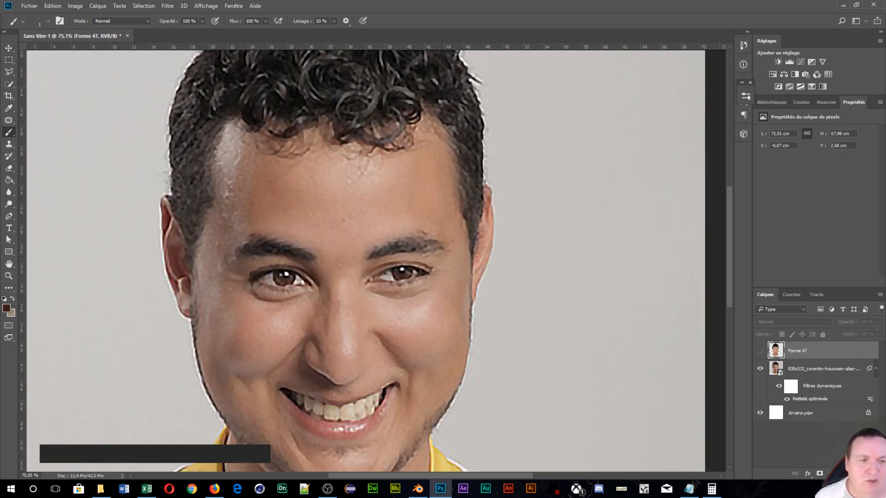
{"action": "left_click", "coordinate": [857, 473]}
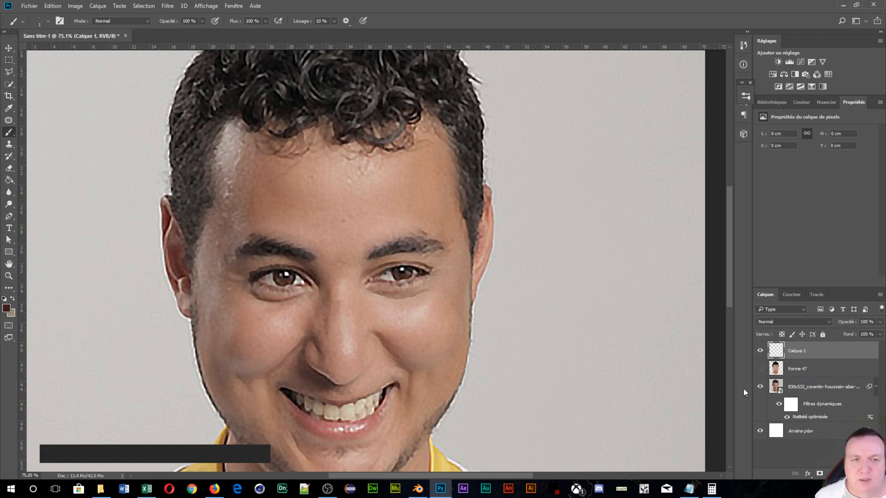
{"action": "left_click_drag", "start_coordinate": [809, 354], "coordinate": [798, 381]}
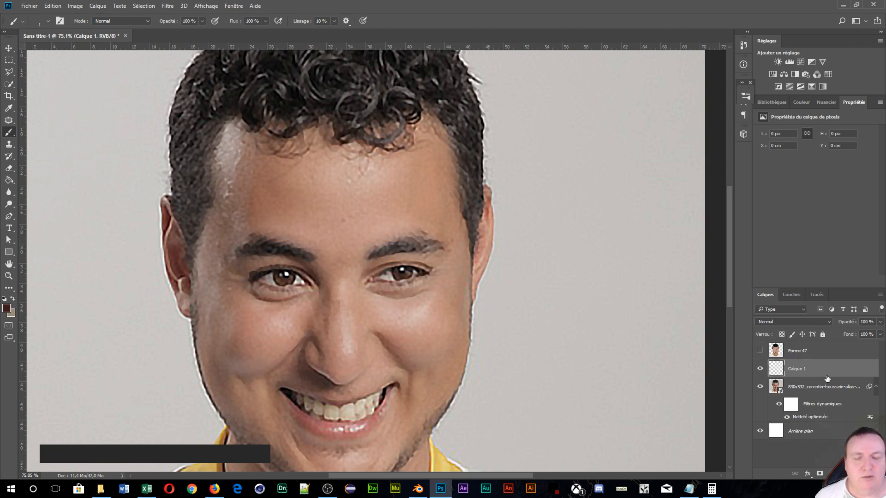
Step: Enlarge the brush to 53 px to match the iris of the left eye in the photo
{"action": "scroll", "coordinate": [438, 281], "scroll_direction": "up", "scroll_amount": 6}
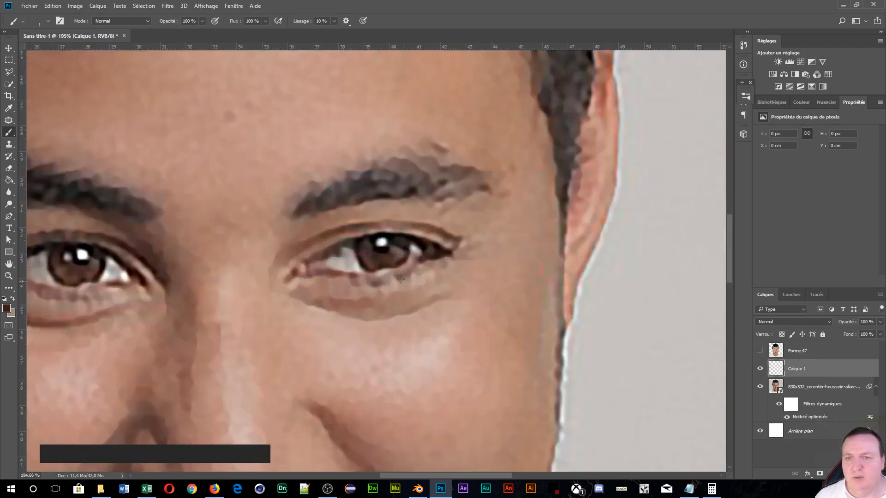
{"action": "scroll", "coordinate": [401, 280], "scroll_direction": "up", "scroll_amount": 2}
{"action": "key", "text": "space"}
{"action": "middle_click", "coordinate": [295, 245]}
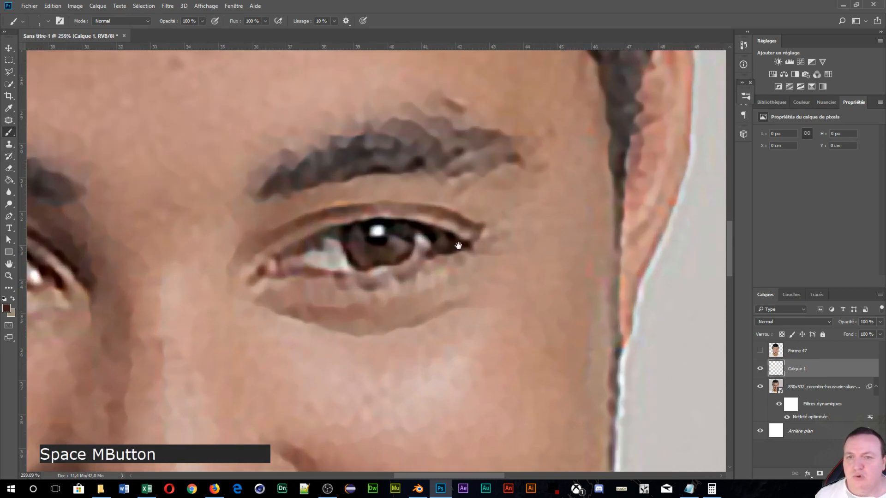
{"action": "left_click_drag", "start_coordinate": [282, 218], "coordinate": [574, 171]}
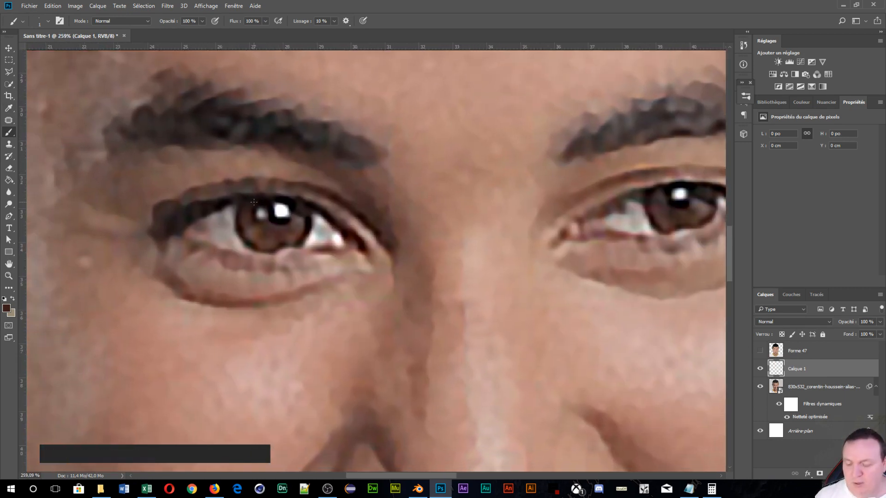
{"action": "right_click", "coordinate": [240, 213], "text": "alt"}
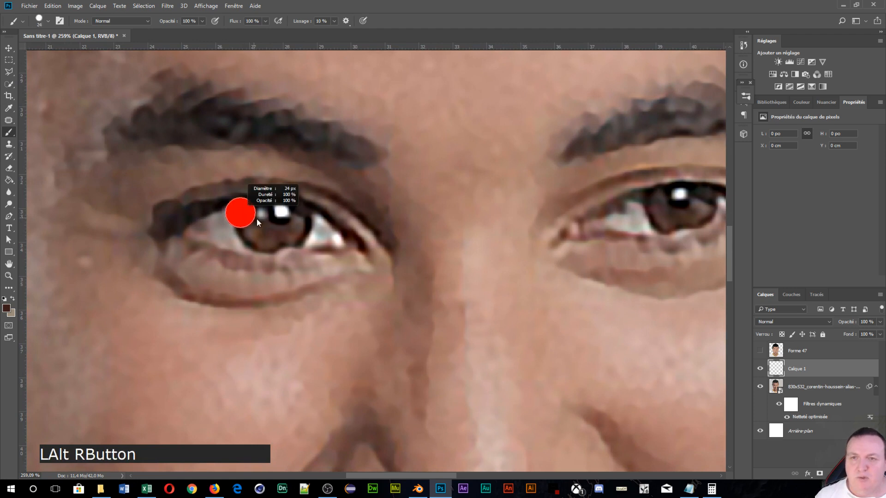
{"action": "right_click", "coordinate": [266, 218], "text": "alt"}
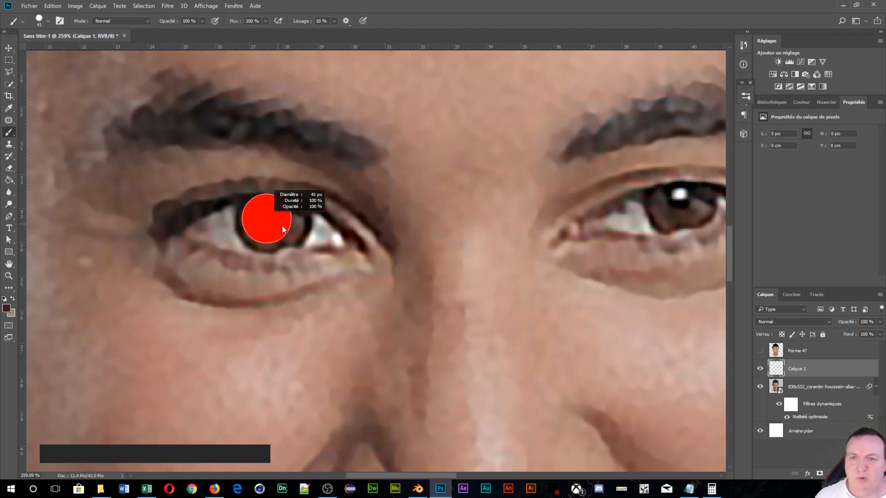
{"action": "right_click", "coordinate": [276, 223], "text": "alt"}
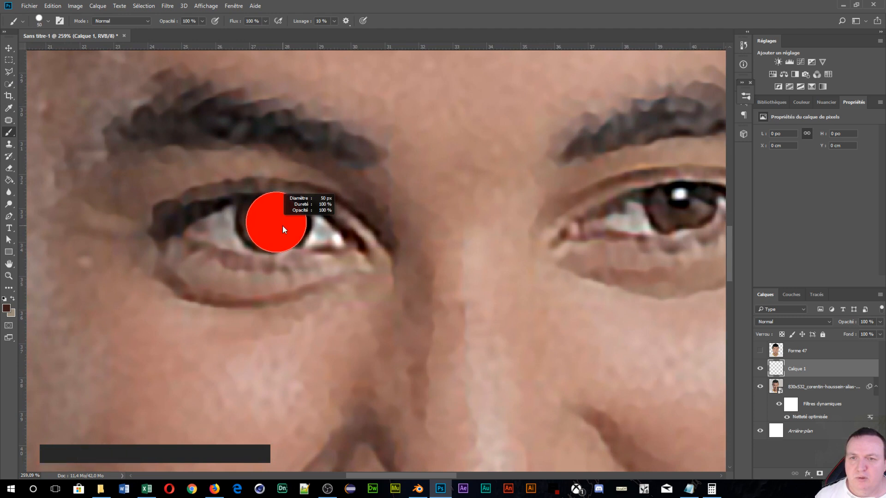
{"action": "right_click", "coordinate": [264, 223], "text": "alt"}
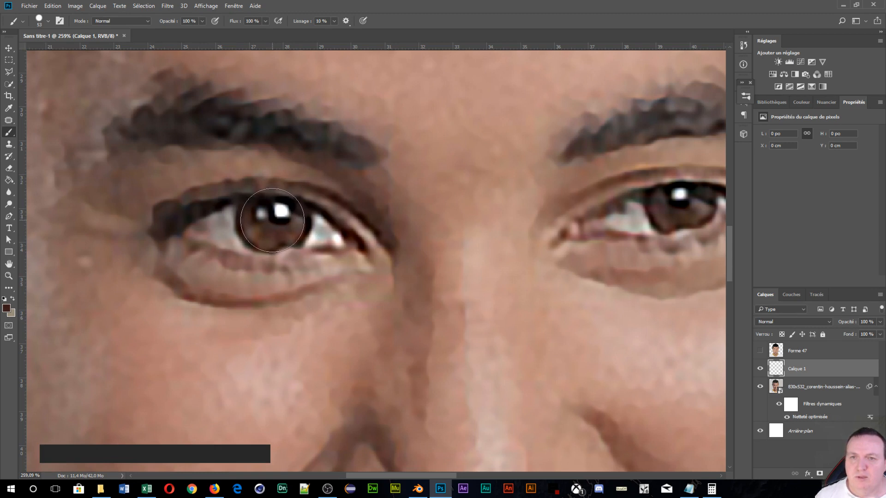
Step: Paint one round dab over each iris in a brown sampled from the eye, undoing the first dab in the wrong colour
{"action": "left_click", "coordinate": [272, 220]}
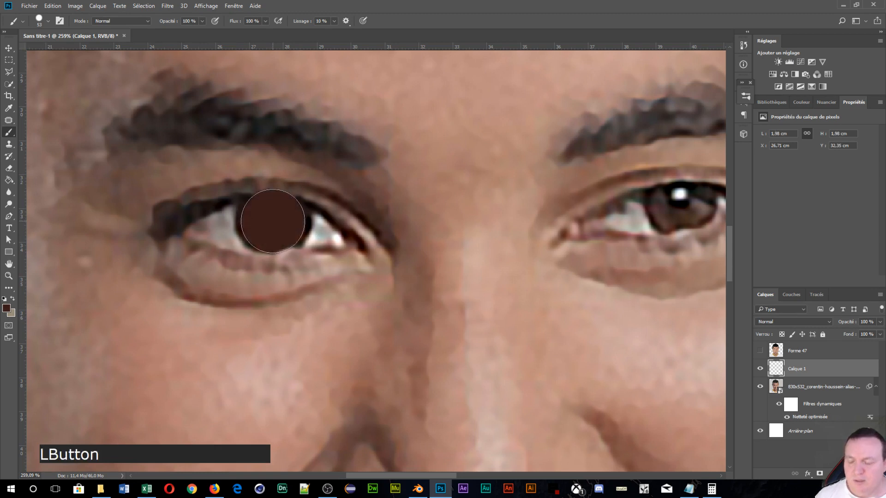
{"action": "key", "text": "ctrl+z"}
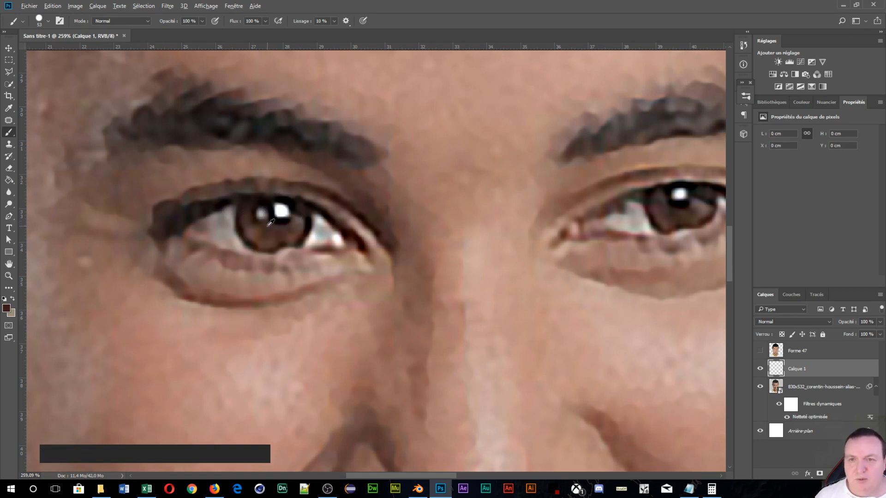
{"action": "left_click", "coordinate": [269, 224], "text": "alt"}
{"action": "left_click_drag", "start_coordinate": [266, 227], "coordinate": [263, 226]}
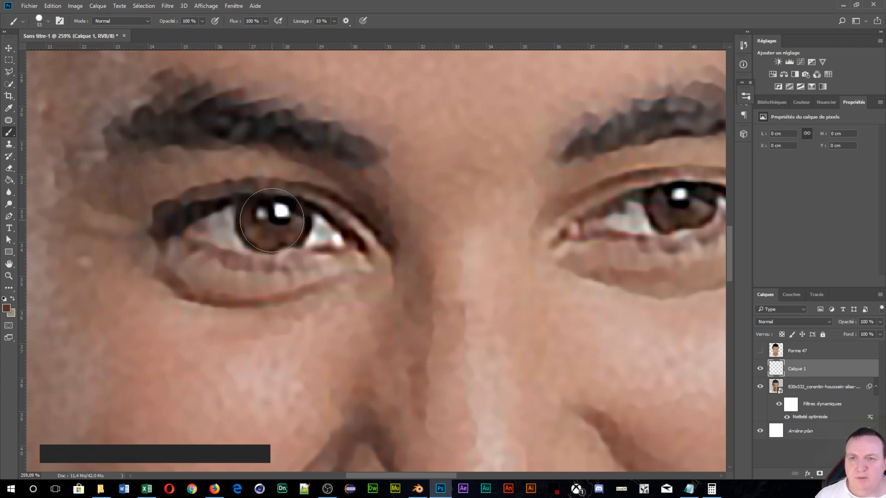
{"action": "key", "text": "alt"}
{"action": "left_click", "coordinate": [271, 228], "text": "alt"}
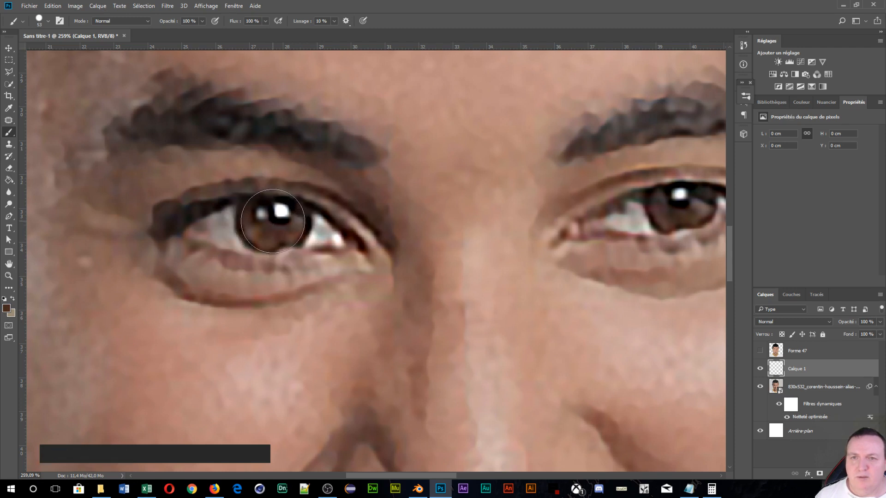
{"action": "left_click", "coordinate": [272, 221]}
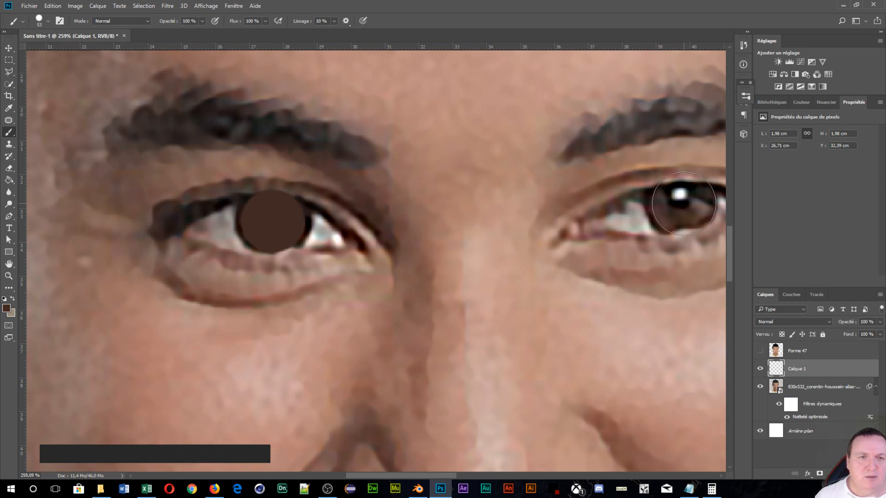
{"action": "left_click", "coordinate": [683, 204]}
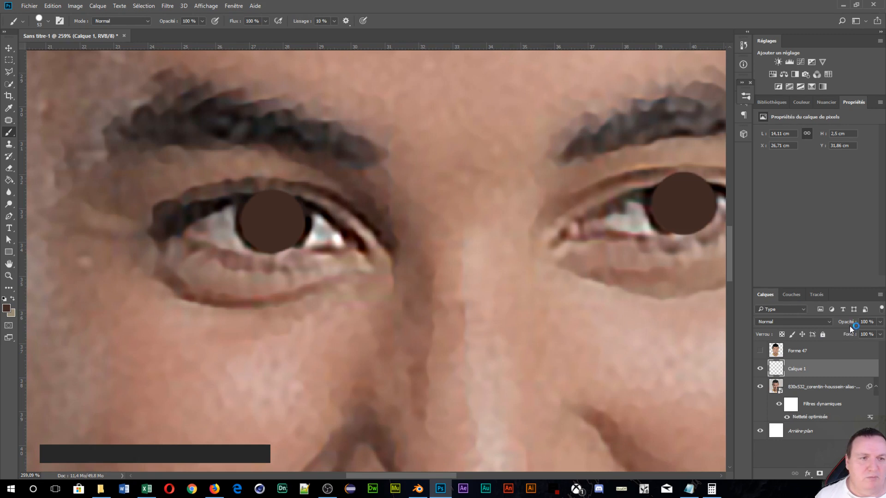
Step: Lower Calque 1's opacity to 0 %, then paint one 24 px dab over each pupil in the black sampled from the photo
{"action": "left_click_drag", "start_coordinate": [848, 325], "coordinate": [665, 326]}
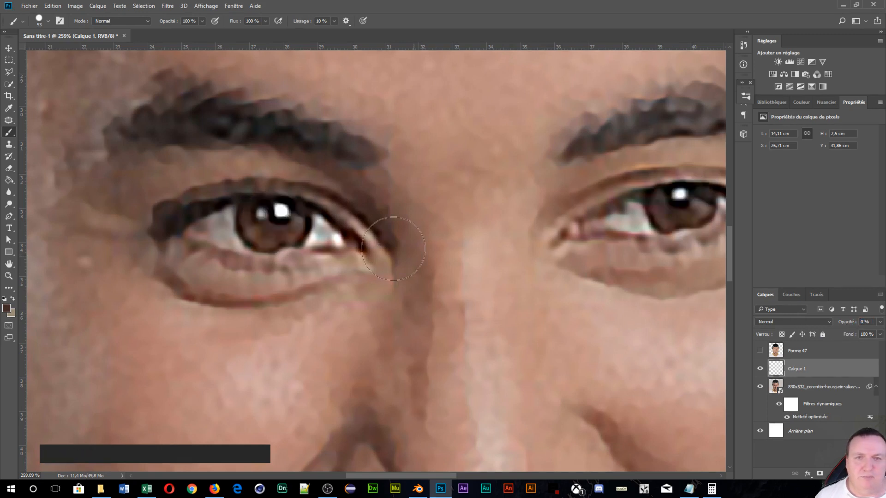
{"action": "right_click", "coordinate": [300, 206], "text": "alt"}
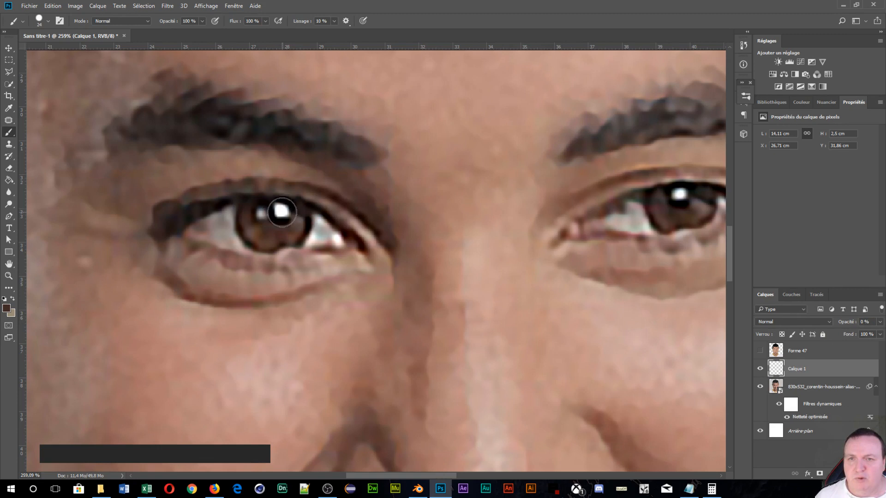
{"action": "key", "text": "alt"}
{"action": "left_click", "coordinate": [282, 215], "text": "alt"}
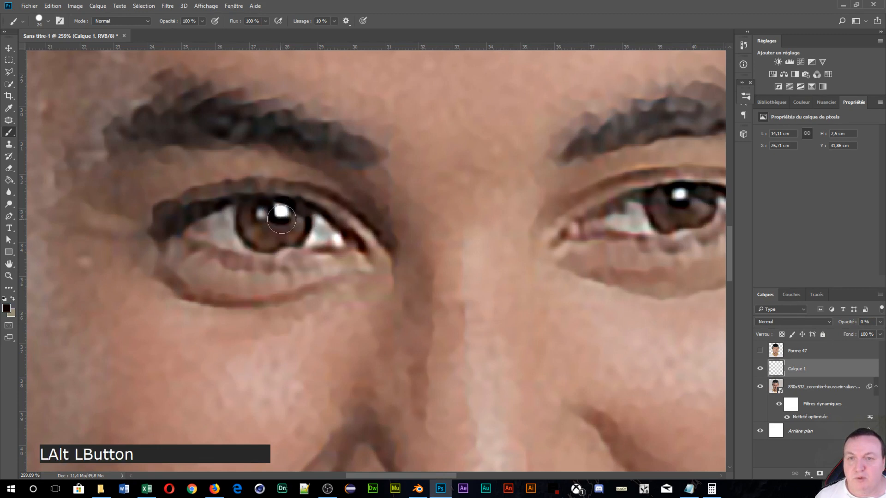
{"action": "left_click", "coordinate": [281, 212]}
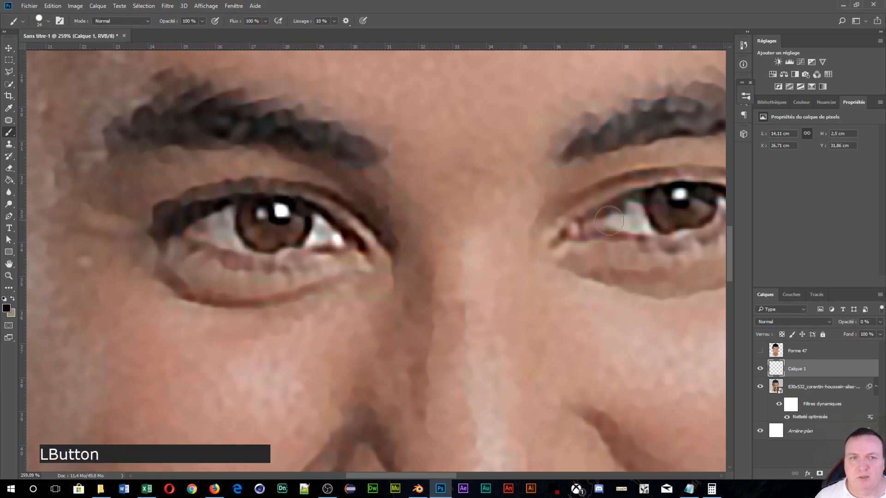
{"action": "left_click", "coordinate": [679, 196]}
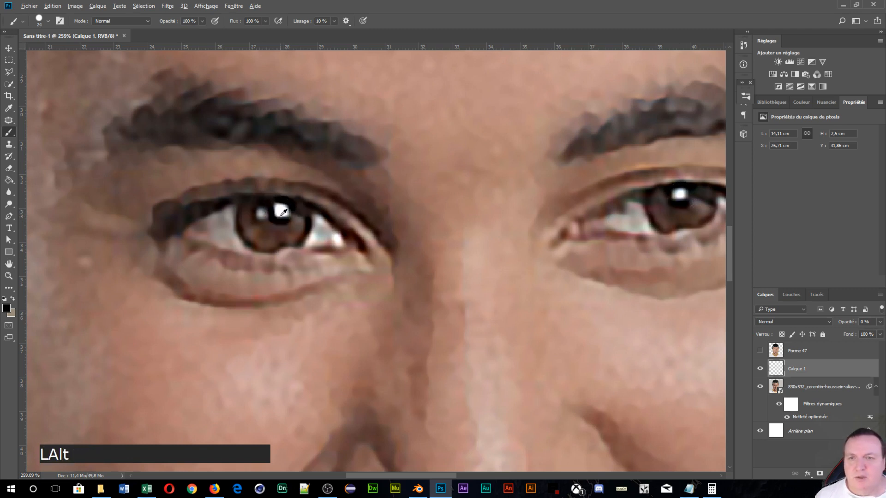
Step: Shrink the brush to 11 px and soften it to 0 % hardness
{"action": "right_click", "coordinate": [279, 216], "text": "alt"}
{"action": "left_click_drag", "start_coordinate": [277, 216], "coordinate": [278, 216]}
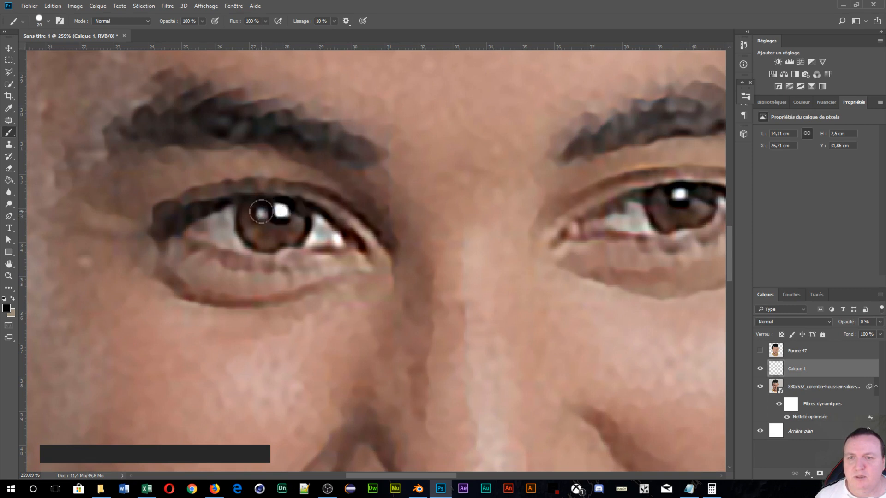
{"action": "right_click", "coordinate": [268, 226], "text": "alt"}
{"action": "left_click_drag", "start_coordinate": [268, 227], "coordinate": [288, 58]}
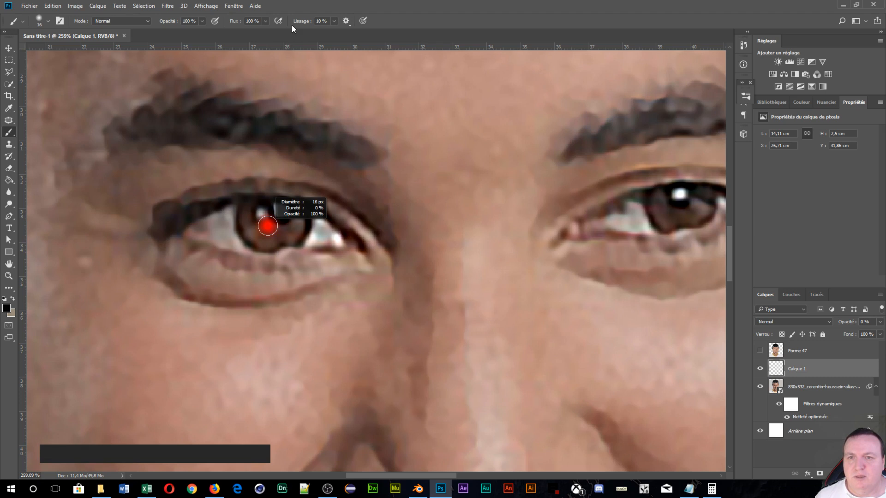
{"action": "left_click_drag", "start_coordinate": [292, 24], "coordinate": [286, 27]}
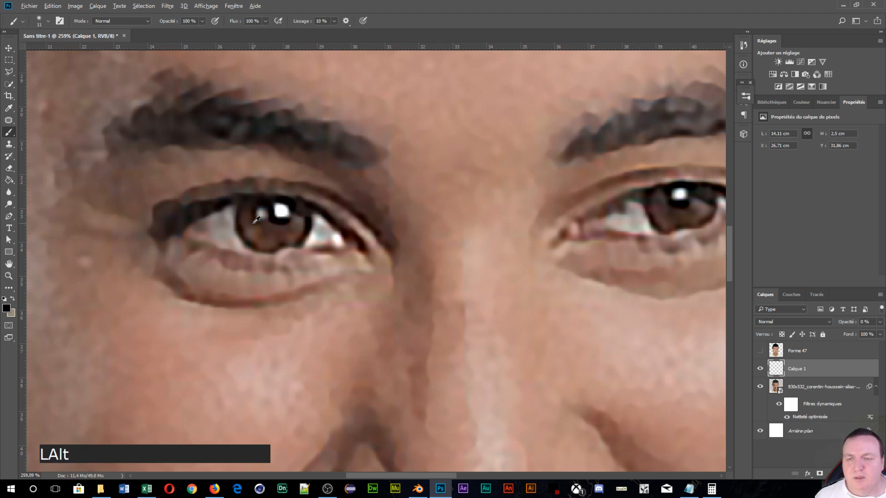
Step: Paint soft shading touches around the pupil of the left eye's iris in dark and brown tones sampled from the photo
{"action": "scroll", "coordinate": [256, 220], "scroll_direction": "up", "scroll_amount": 1}
{"action": "scroll", "coordinate": [252, 219], "scroll_direction": "up", "scroll_amount": 3}
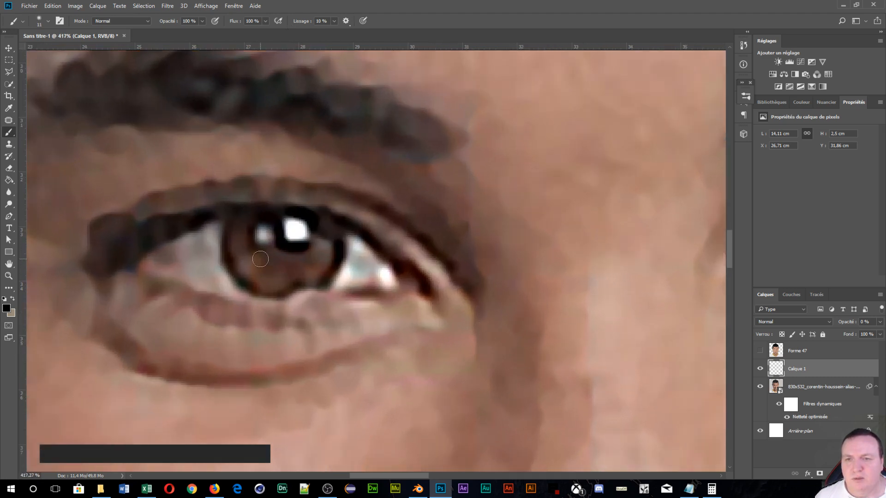
{"action": "left_click", "coordinate": [245, 221], "text": "alt"}
{"action": "left_click_drag", "start_coordinate": [245, 220], "coordinate": [255, 218]}
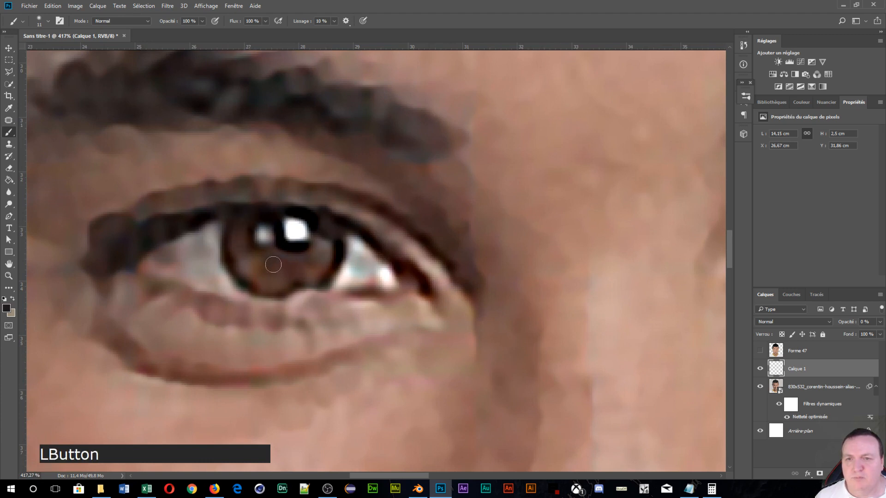
{"action": "left_click", "coordinate": [253, 272], "text": "alt"}
{"action": "left_click", "coordinate": [245, 268]}
{"action": "left_click", "coordinate": [322, 243], "text": "alt"}
{"action": "left_click", "coordinate": [320, 242]}
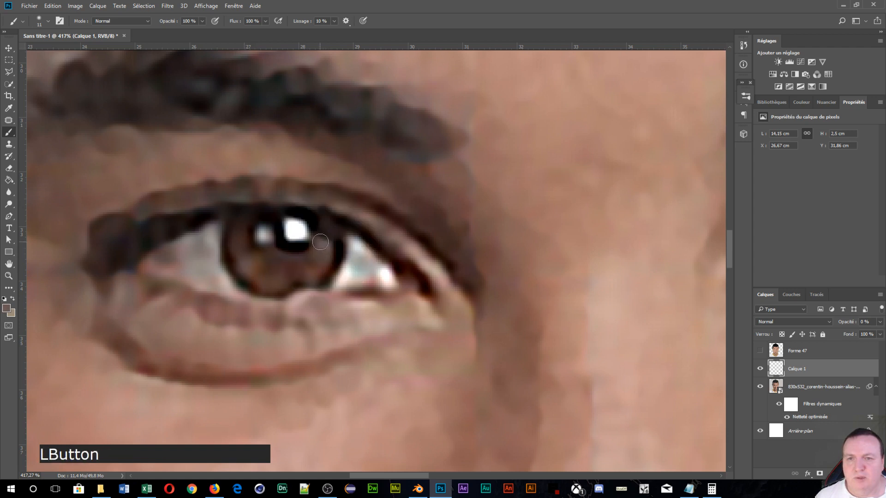
Step: Paint soft shading touches on both sides of the right eye's iris in tones sampled from that iris
{"action": "key", "text": "space"}
{"action": "left_click_drag", "start_coordinate": [489, 259], "coordinate": [239, 258]}
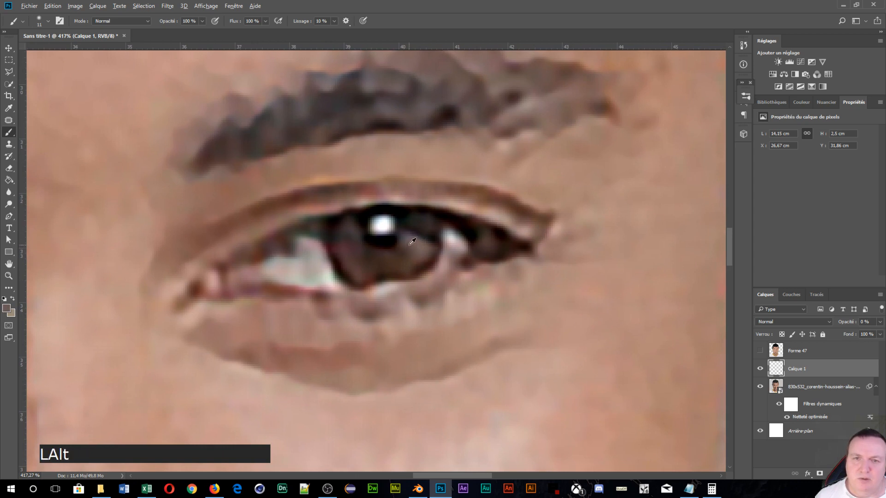
{"action": "left_click", "coordinate": [410, 242], "text": "alt"}
{"action": "left_click", "coordinate": [405, 236]}
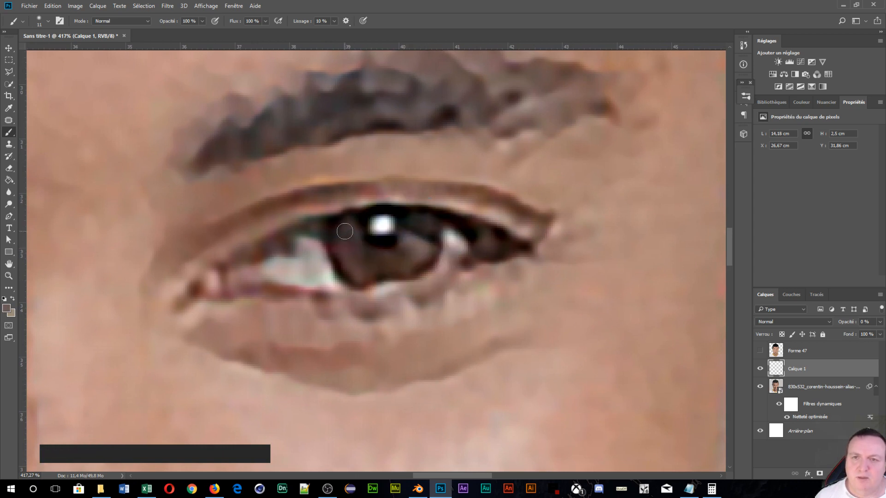
{"action": "left_click", "coordinate": [348, 227], "text": "alt"}
{"action": "mouse_move", "coordinate": [348, 227]}
{"action": "left_mouse_down"}
{"action": "mouse_move", "coordinate": [355, 265]}
{"action": "mouse_move", "coordinate": [350, 238]}
{"action": "left_mouse_up"}
{"action": "left_click", "coordinate": [418, 223], "text": "alt"}
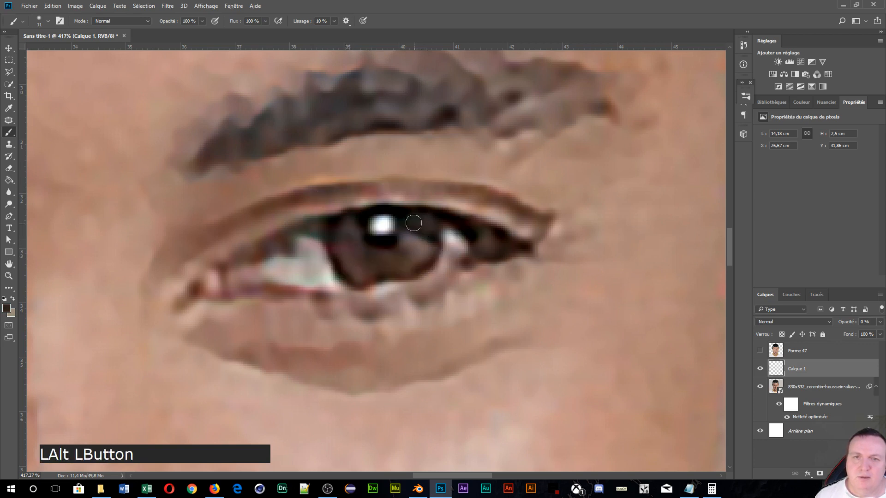
{"action": "mouse_move", "coordinate": [417, 223]}
{"action": "left_mouse_down"}
{"action": "mouse_move", "coordinate": [408, 221]}
{"action": "mouse_move", "coordinate": [434, 225]}
{"action": "left_mouse_up"}
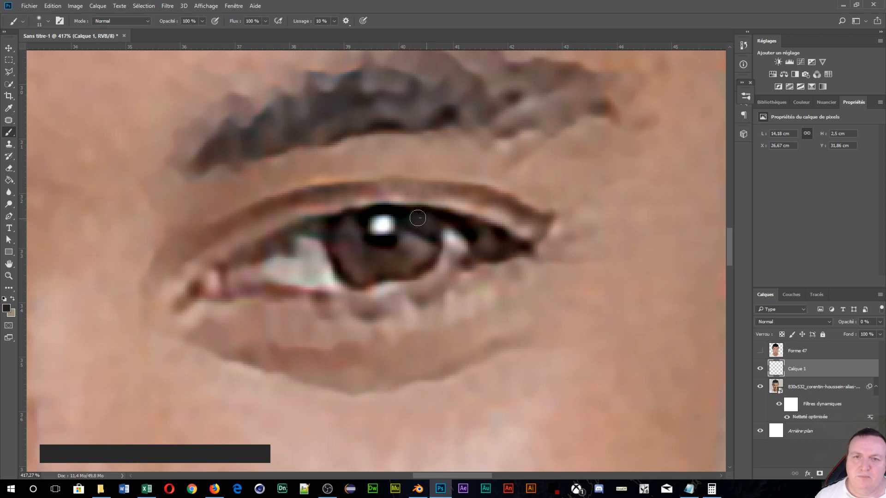
Step: Paint the light reflections in white sampled from the photo: two dabs on the left eye and one on the right
{"action": "key", "text": "space"}
{"action": "left_click_drag", "start_coordinate": [333, 232], "coordinate": [757, 188]}
{"action": "left_click_drag", "start_coordinate": [266, 201], "coordinate": [305, 206]}
{"action": "left_click", "coordinate": [306, 206], "text": "alt"}
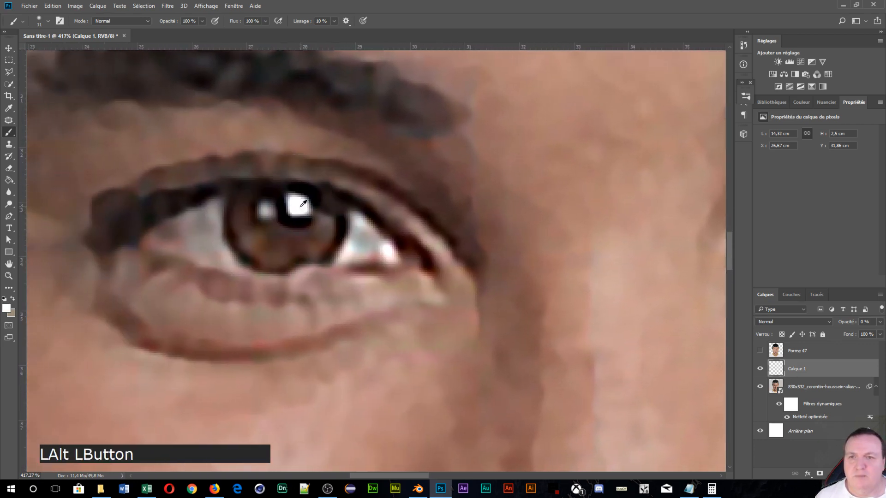
{"action": "left_click", "coordinate": [302, 207]}
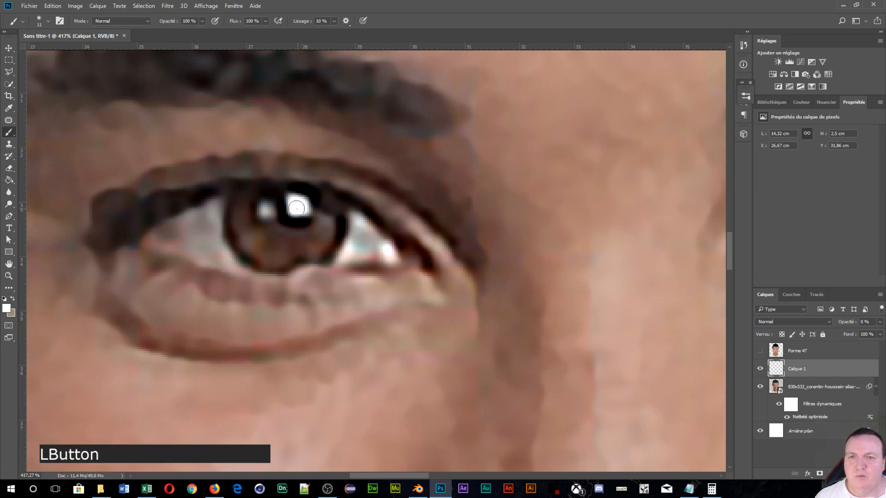
{"action": "left_click", "coordinate": [266, 208]}
{"action": "key", "text": "space"}
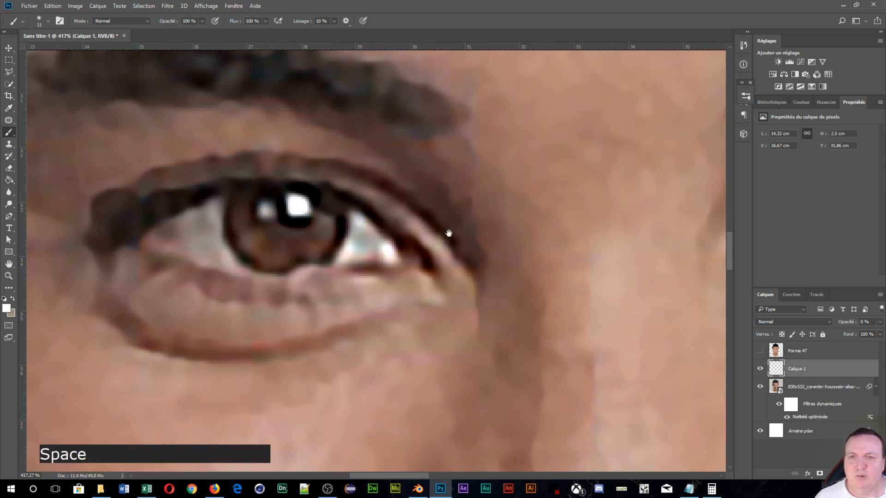
{"action": "left_click_drag", "start_coordinate": [449, 233], "coordinate": [79, 257]}
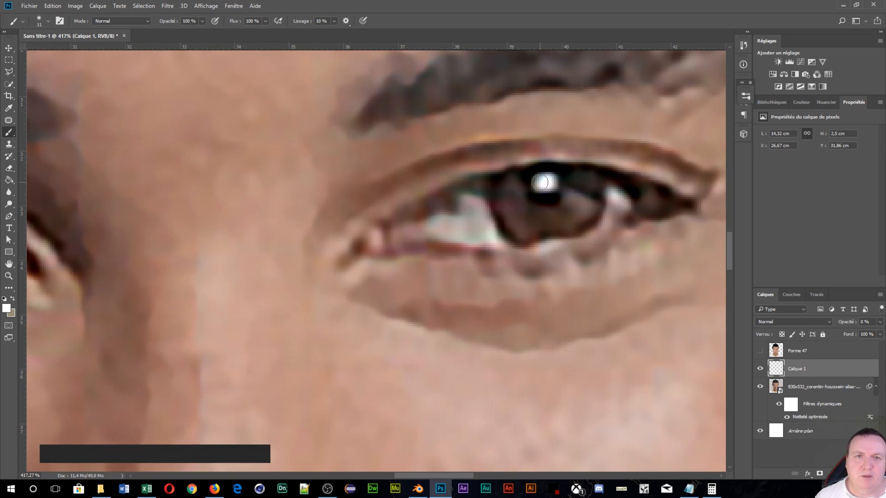
{"action": "left_click", "coordinate": [546, 183]}
Step: Raise Calque 1's opacity to 95 %
{"action": "scroll", "coordinate": [509, 269], "scroll_direction": "down", "scroll_amount": 2}
{"action": "scroll", "coordinate": [509, 269], "scroll_direction": "down", "scroll_amount": 2}
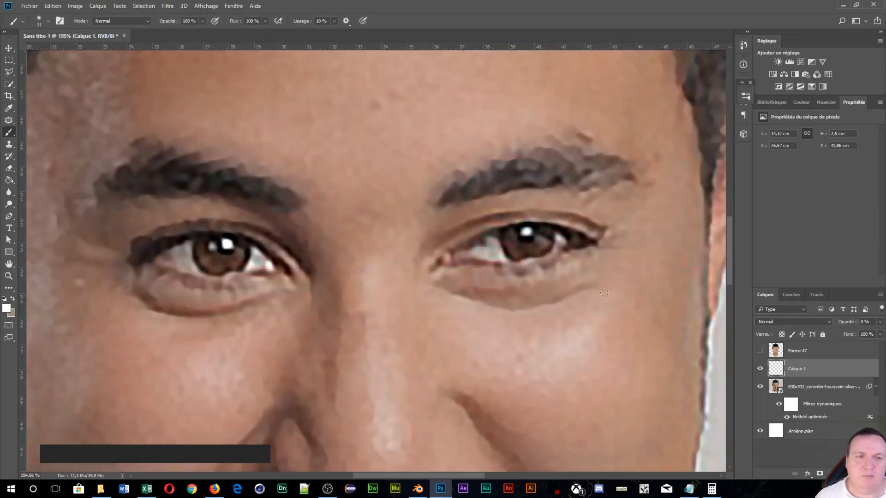
{"action": "left_click_drag", "start_coordinate": [839, 321], "coordinate": [882, 332]}
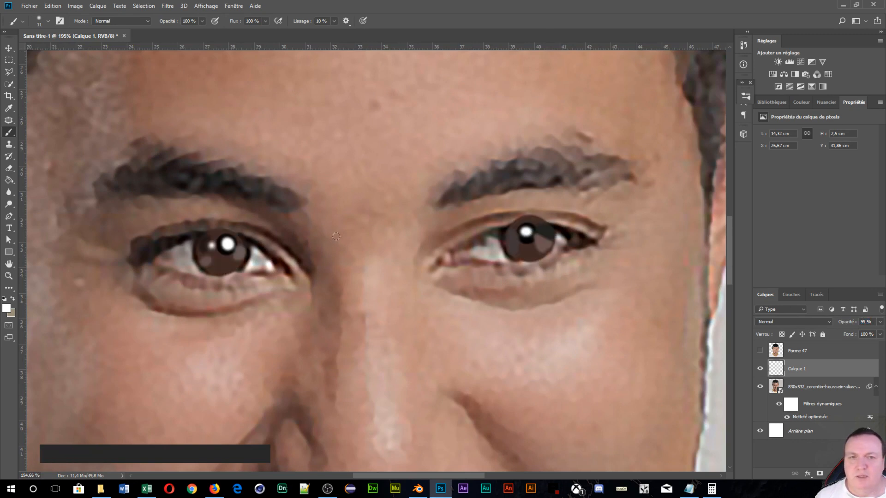
Step: Add a Contour layer effect to Calque 1 in the dark brown 220c03 sampled from the iris edge
{"action": "double_click", "coordinate": [859, 376]}
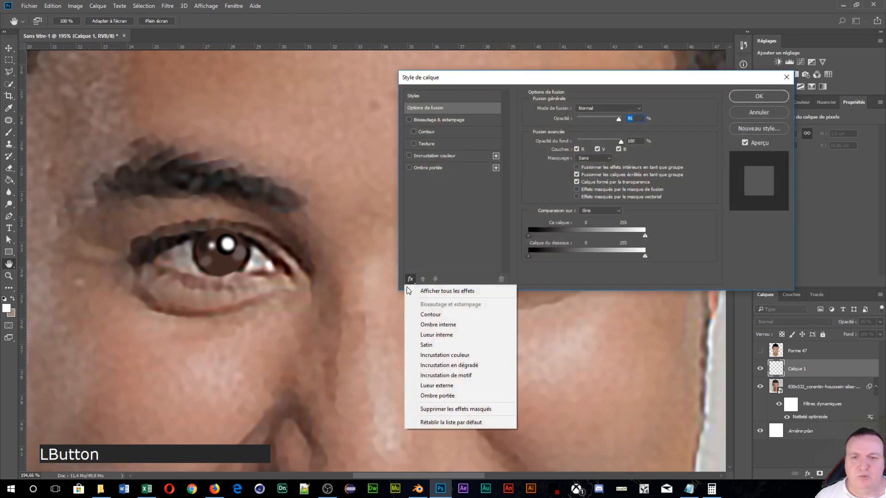
{"action": "left_click", "coordinate": [431, 314]}
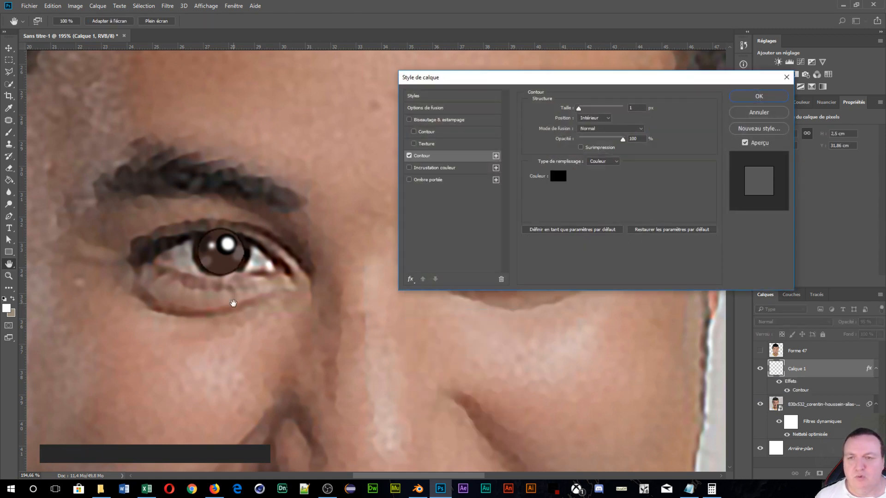
{"action": "scroll", "coordinate": [233, 300], "scroll_direction": "up", "scroll_amount": 2}
{"action": "left_click", "coordinate": [558, 177]}
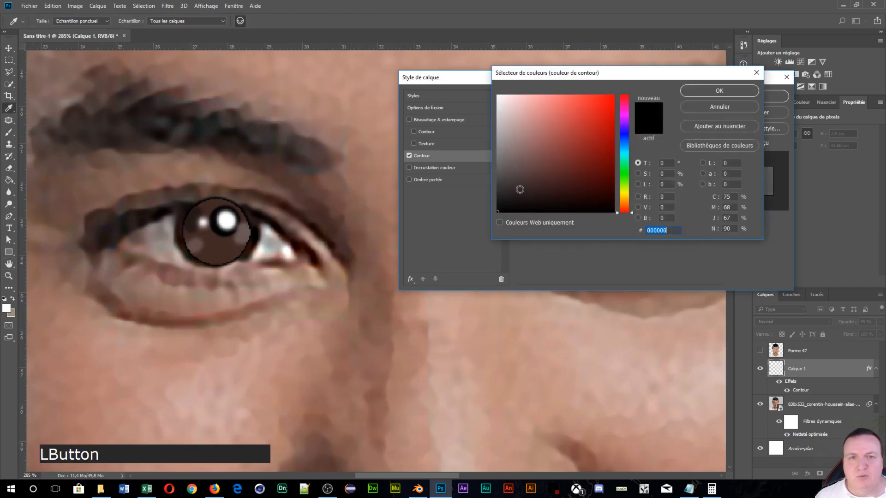
{"action": "left_click", "coordinate": [183, 233]}
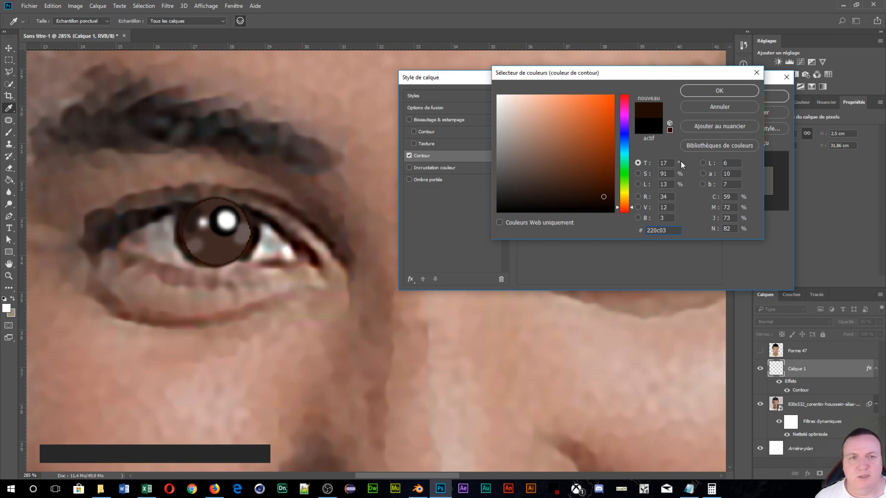
{"action": "left_click", "coordinate": [696, 92]}
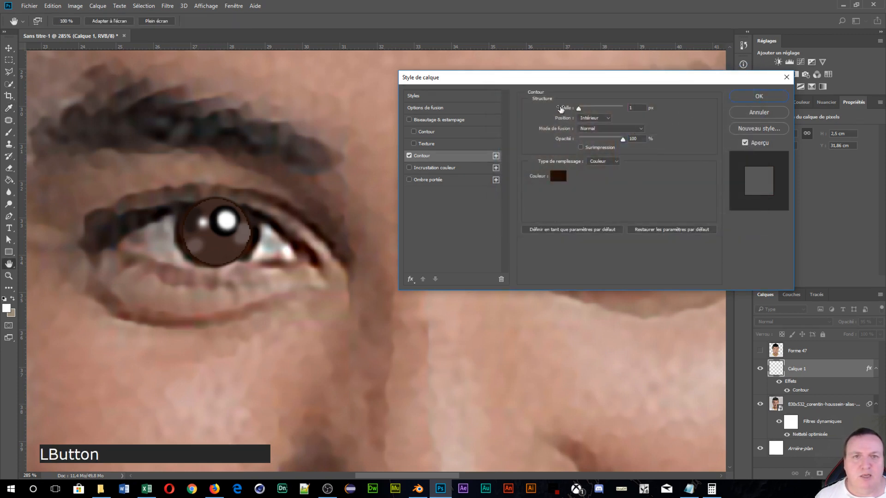
Step: Set the contour's position to Extérieur and its size to 3 px, and apply the layer style
{"action": "left_click", "coordinate": [577, 109]}
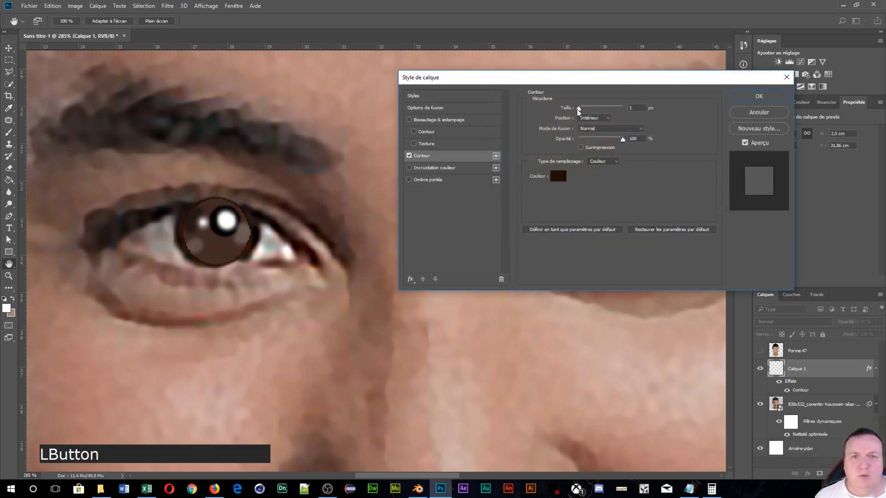
{"action": "left_click", "coordinate": [608, 118]}
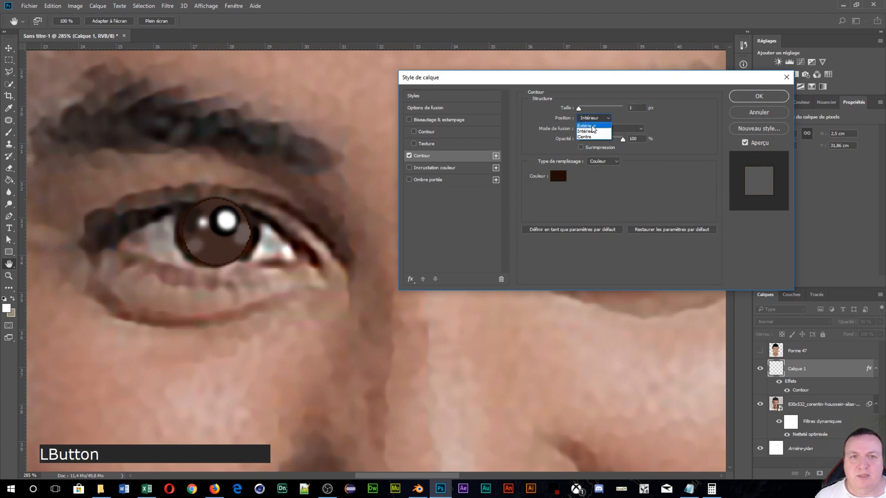
{"action": "left_click", "coordinate": [588, 125]}
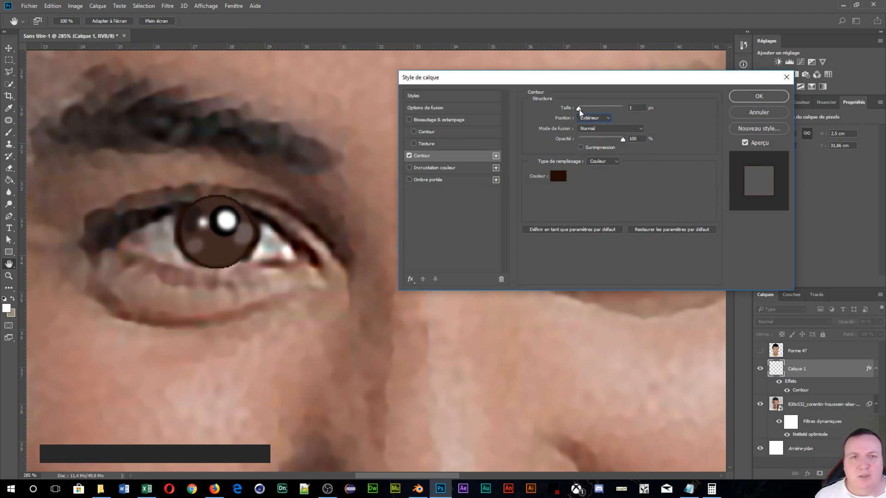
{"action": "left_click", "coordinate": [580, 109]}
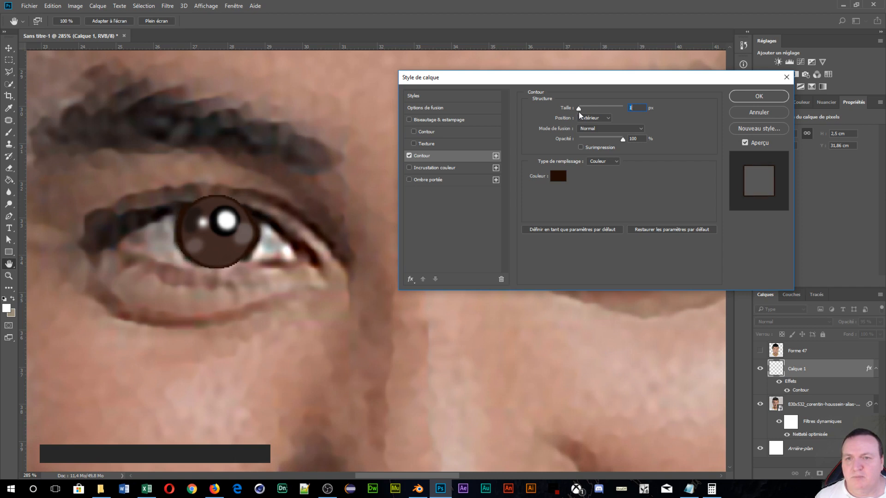
{"action": "left_click_drag", "start_coordinate": [578, 111], "coordinate": [580, 113]}
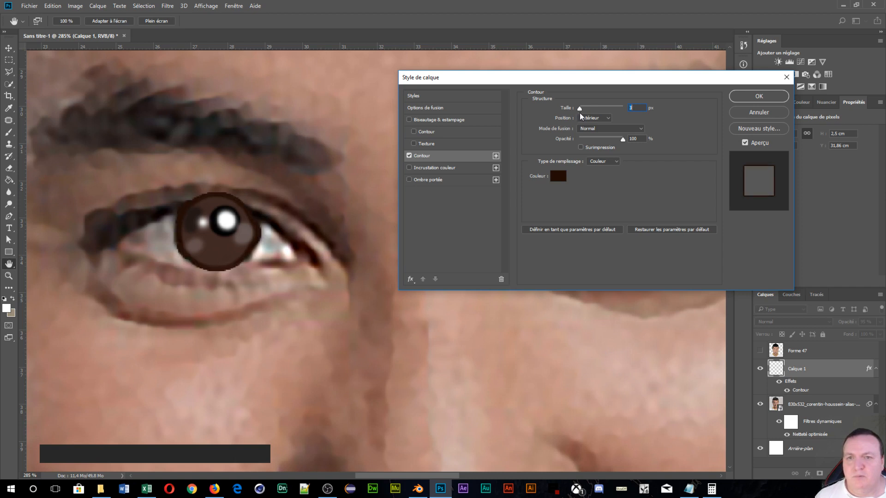
{"action": "left_click", "coordinate": [751, 96]}
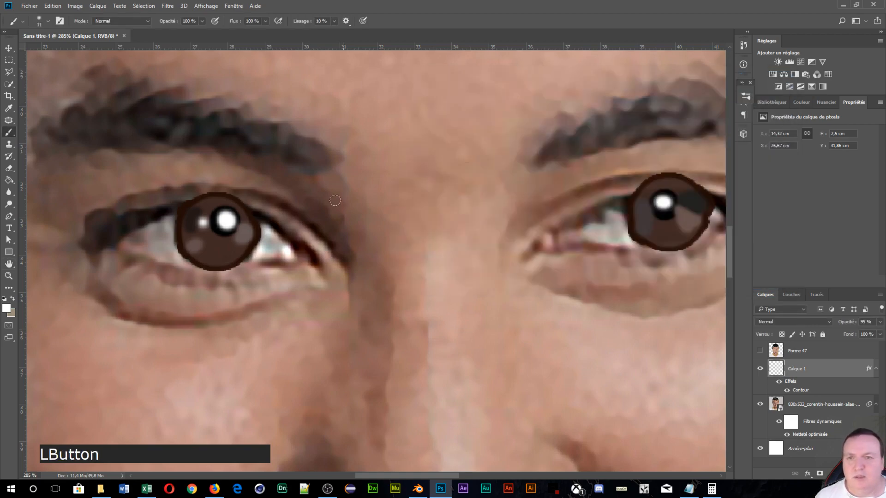
Step: Trim the uneven edge of the left iris on Calque 1, on its side towards the nose, with a small hard eraser
{"action": "scroll", "coordinate": [256, 245], "scroll_direction": "up", "scroll_amount": 10}
{"action": "scroll", "coordinate": [253, 237], "scroll_direction": "down", "scroll_amount": 6}
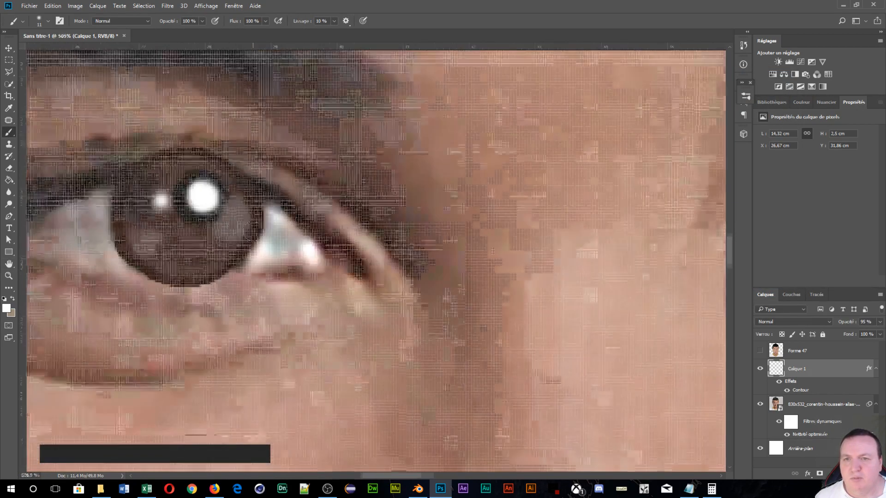
{"action": "scroll", "coordinate": [256, 217], "scroll_direction": "up", "scroll_amount": 3}
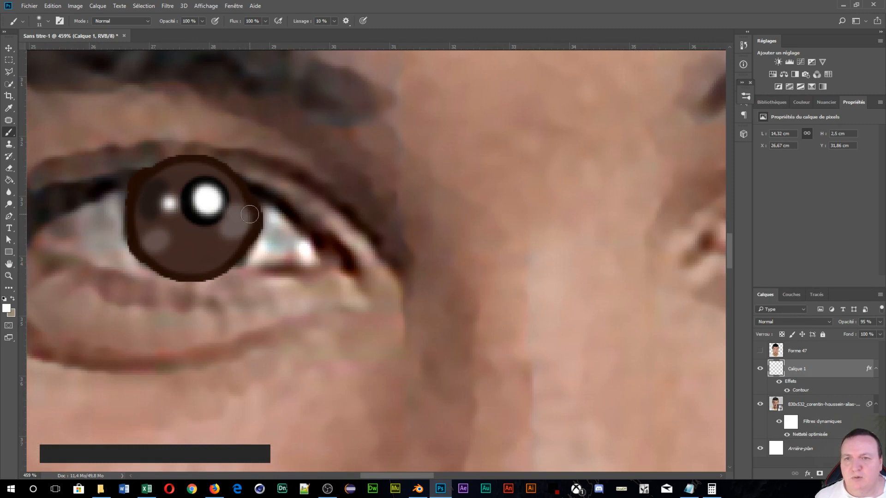
{"action": "left_click", "coordinate": [9, 171]}
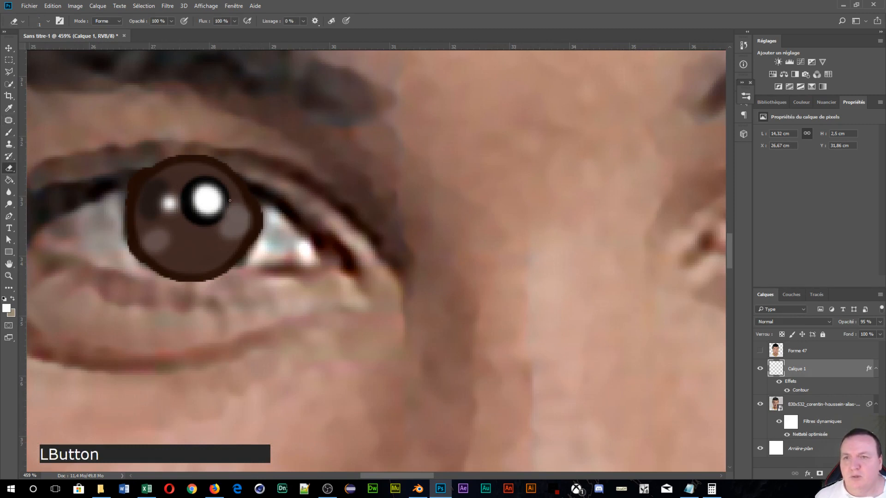
{"action": "right_click", "coordinate": [261, 214], "text": "alt"}
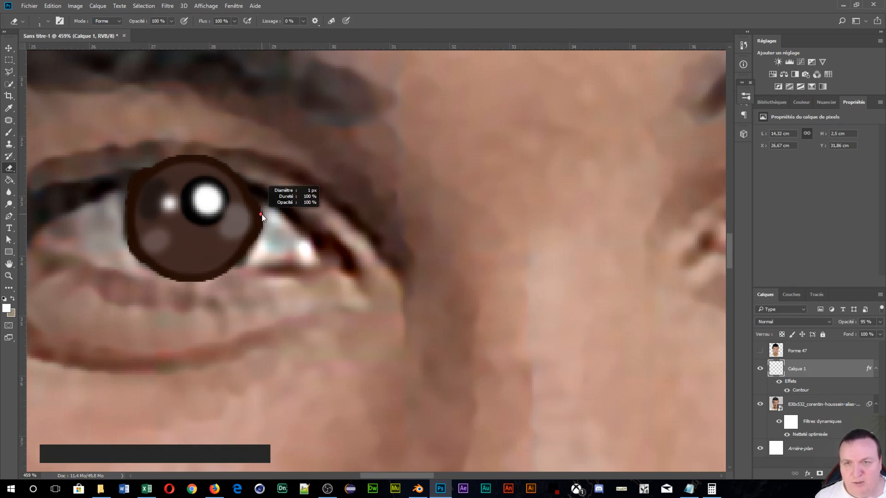
{"action": "left_click", "coordinate": [251, 216]}
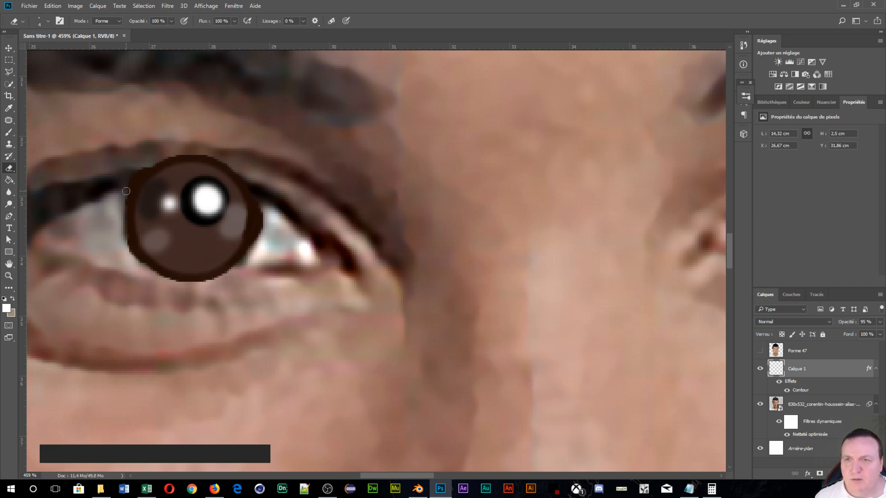
{"action": "scroll", "coordinate": [337, 207], "scroll_direction": "down", "scroll_amount": 2}
{"action": "scroll", "coordinate": [304, 217], "scroll_direction": "up", "scroll_amount": 2}
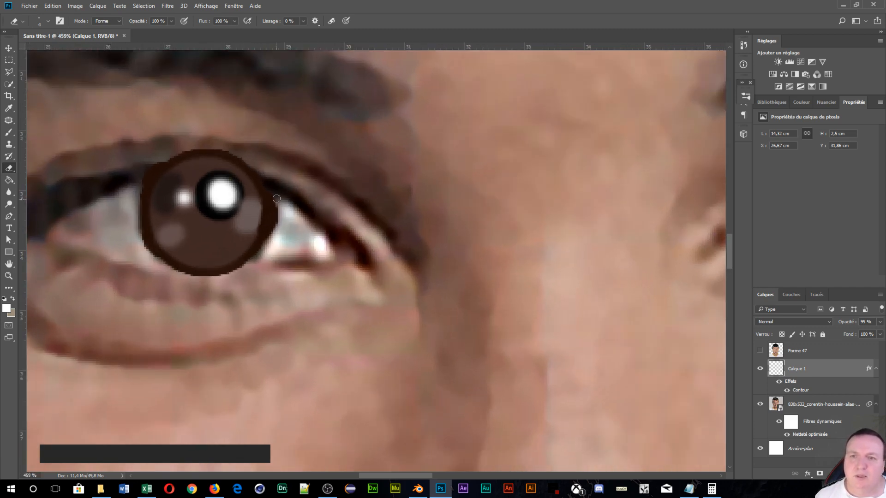
{"action": "left_click", "coordinate": [276, 198]}
{"action": "scroll", "coordinate": [280, 218], "scroll_direction": "up", "scroll_amount": 3}
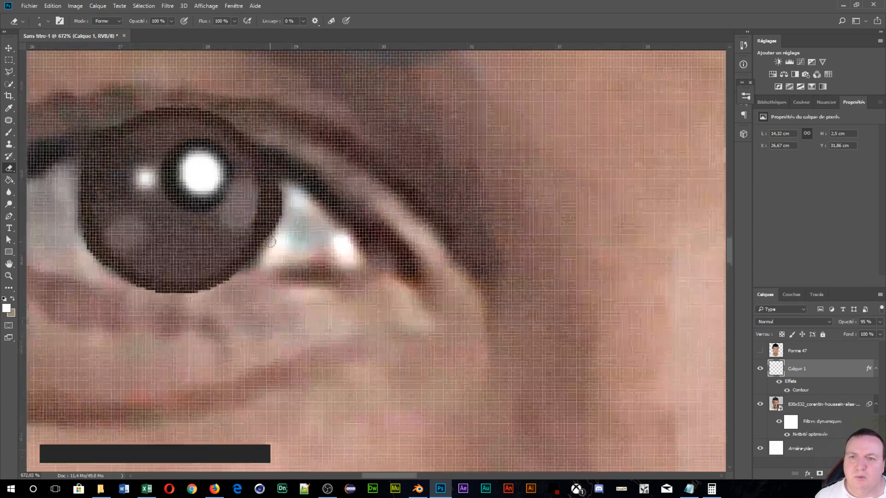
{"action": "scroll", "coordinate": [270, 221], "scroll_direction": "down", "scroll_amount": 4}
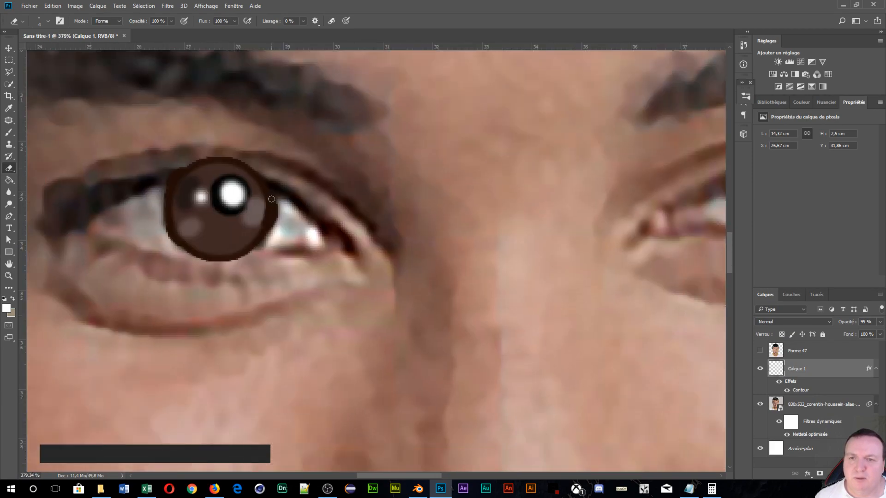
{"action": "left_click_drag", "start_coordinate": [271, 199], "coordinate": [271, 220]}
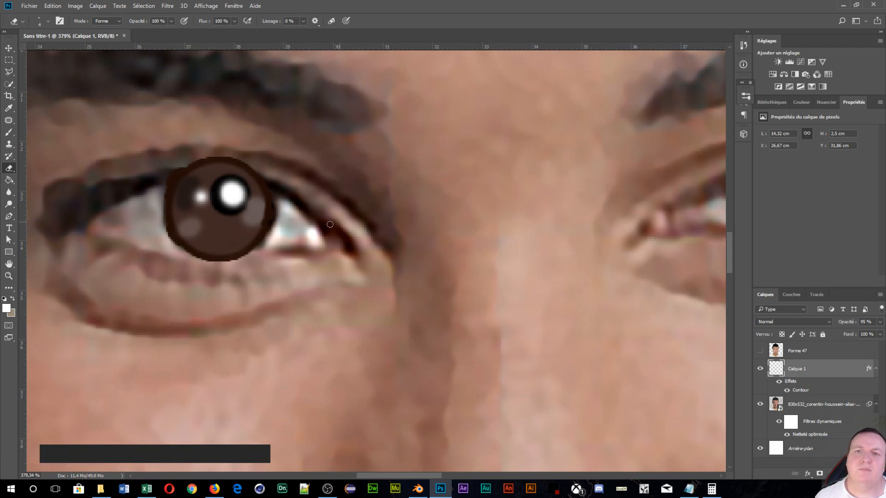
Step: Erase the bulge on the right iris near the outer eye corner and even out its edge towards the nose
{"action": "scroll", "coordinate": [267, 243], "scroll_direction": "down", "scroll_amount": 5}
{"action": "scroll", "coordinate": [598, 242], "scroll_direction": "up", "scroll_amount": 5}
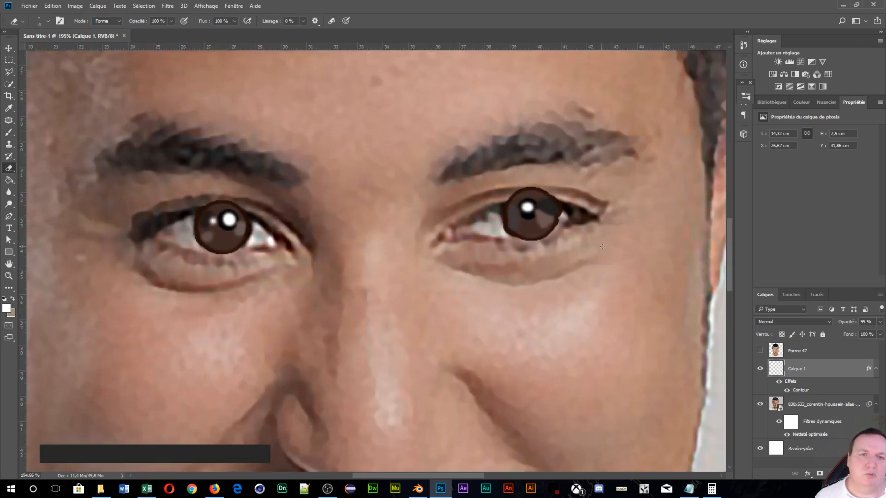
{"action": "scroll", "coordinate": [597, 242], "scroll_direction": "up", "scroll_amount": 2}
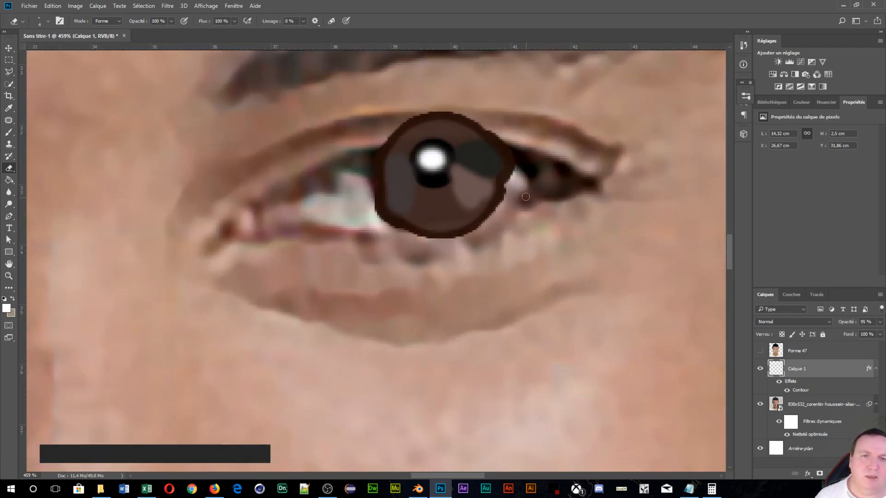
{"action": "left_click", "coordinate": [497, 150]}
{"action": "left_click_drag", "start_coordinate": [497, 150], "coordinate": [502, 175]}
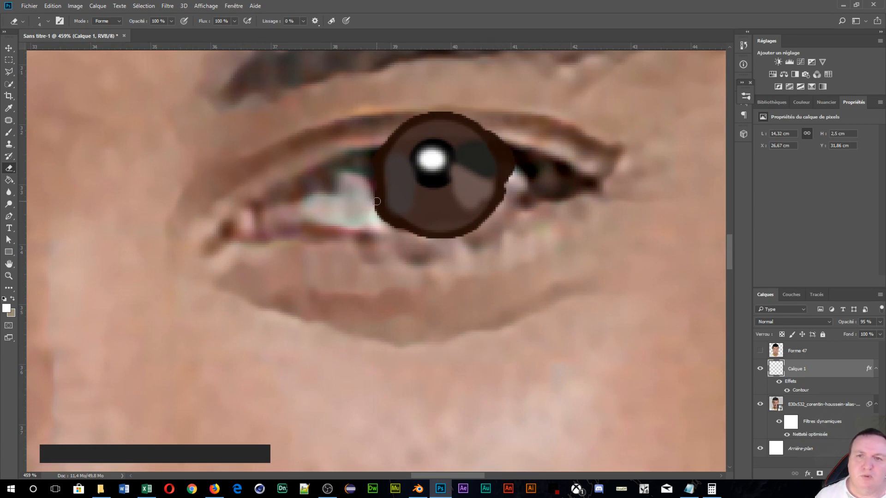
{"action": "mouse_move", "coordinate": [377, 201]}
{"action": "left_mouse_down"}
{"action": "mouse_move", "coordinate": [385, 216]}
{"action": "mouse_move", "coordinate": [383, 208]}
{"action": "left_mouse_up"}
{"action": "left_click_drag", "start_coordinate": [388, 144], "coordinate": [379, 169]}
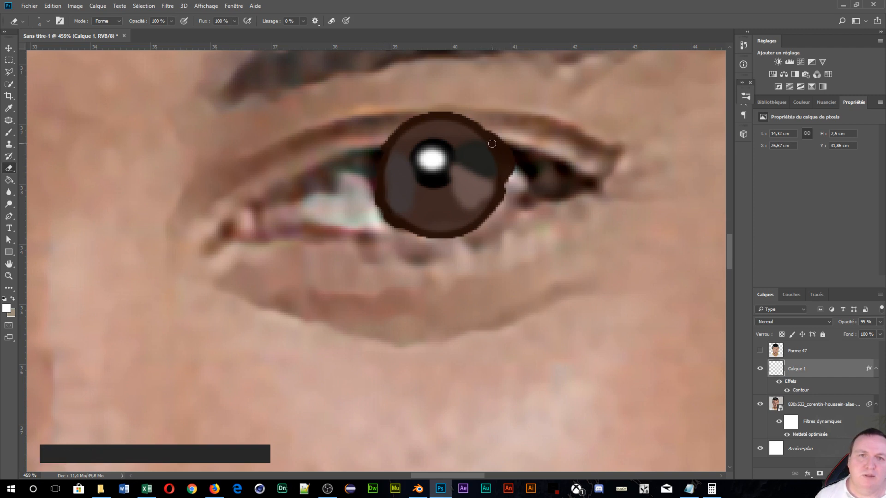
{"action": "mouse_move", "coordinate": [492, 144]}
{"action": "left_mouse_down"}
{"action": "mouse_move", "coordinate": [500, 185]}
{"action": "mouse_move", "coordinate": [508, 167]}
{"action": "mouse_move", "coordinate": [498, 148]}
{"action": "mouse_move", "coordinate": [505, 165]}
{"action": "mouse_move", "coordinate": [499, 149]}
{"action": "mouse_move", "coordinate": [508, 165]}
{"action": "mouse_move", "coordinate": [509, 153]}
{"action": "mouse_move", "coordinate": [490, 127]}
{"action": "mouse_move", "coordinate": [506, 150]}
{"action": "mouse_move", "coordinate": [494, 129]}
{"action": "mouse_move", "coordinate": [508, 178]}
{"action": "mouse_move", "coordinate": [504, 159]}
{"action": "left_mouse_up"}
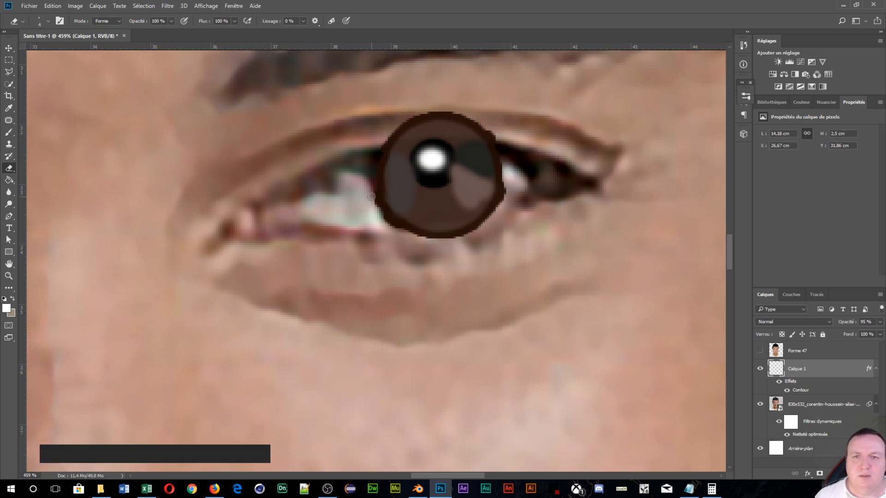
{"action": "left_click_drag", "start_coordinate": [376, 194], "coordinate": [393, 228]}
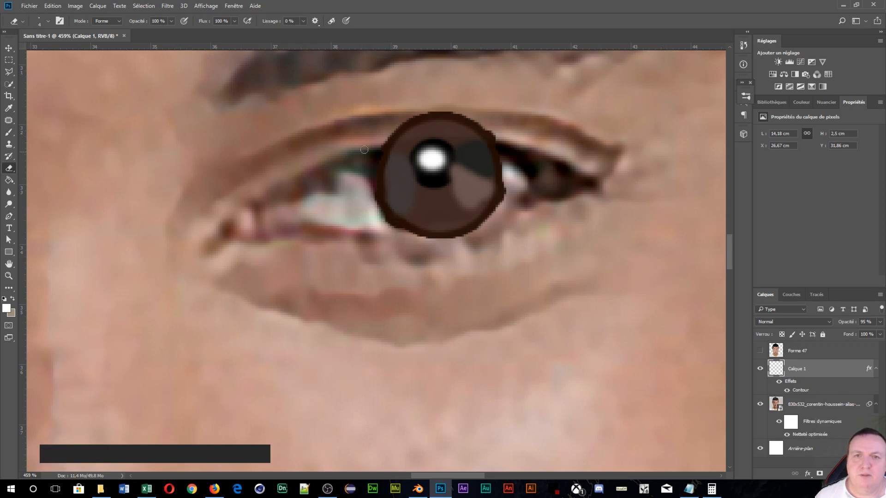
{"action": "left_click_drag", "start_coordinate": [495, 141], "coordinate": [493, 133]}
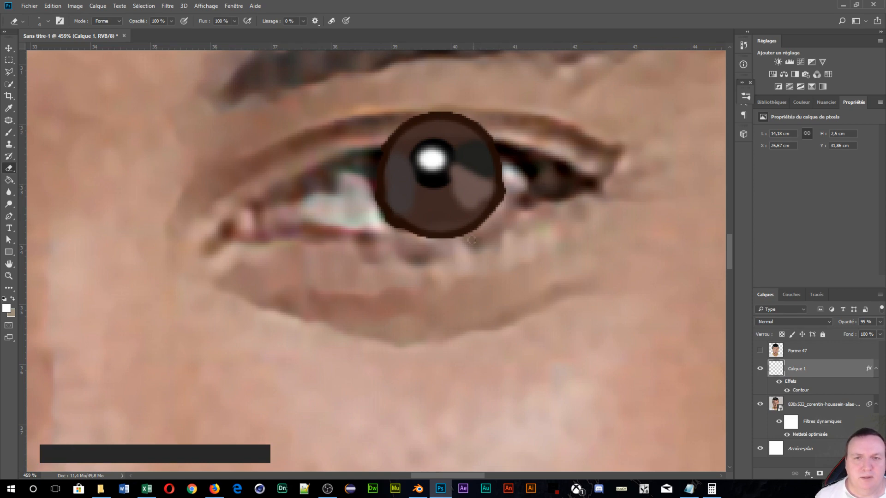
Step: Compare both eyes with and without Calque 1's Contour effect by switching its visibility, and leave the effect shown
{"action": "scroll", "coordinate": [420, 245], "scroll_direction": "down", "scroll_amount": 2}
{"action": "scroll", "coordinate": [420, 246], "scroll_direction": "down", "scroll_amount": 3}
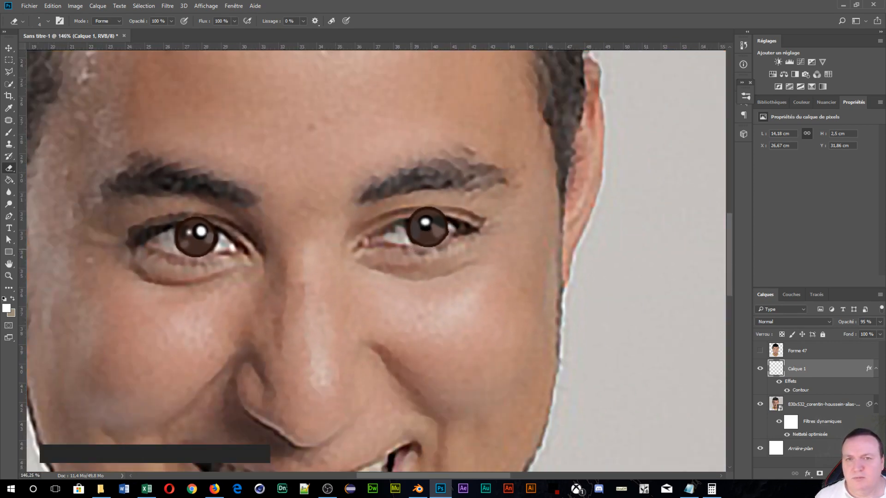
{"action": "scroll", "coordinate": [410, 249], "scroll_direction": "up", "scroll_amount": 2}
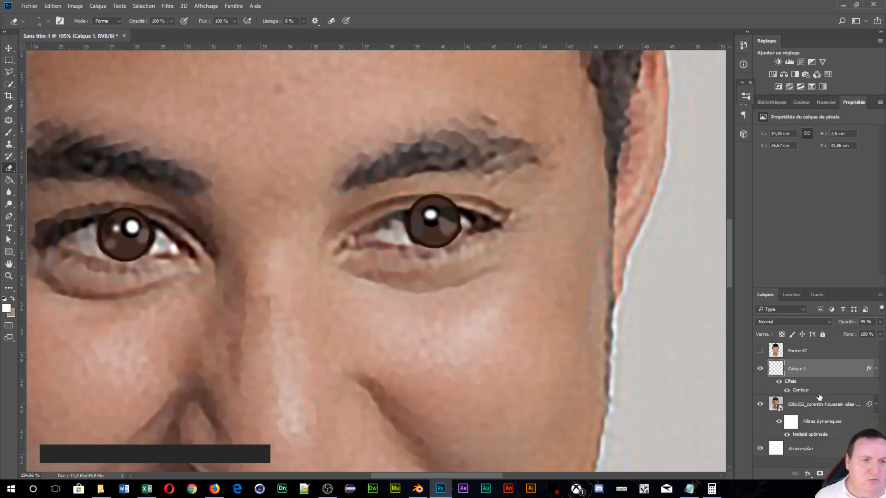
{"action": "left_click", "coordinate": [786, 390]}
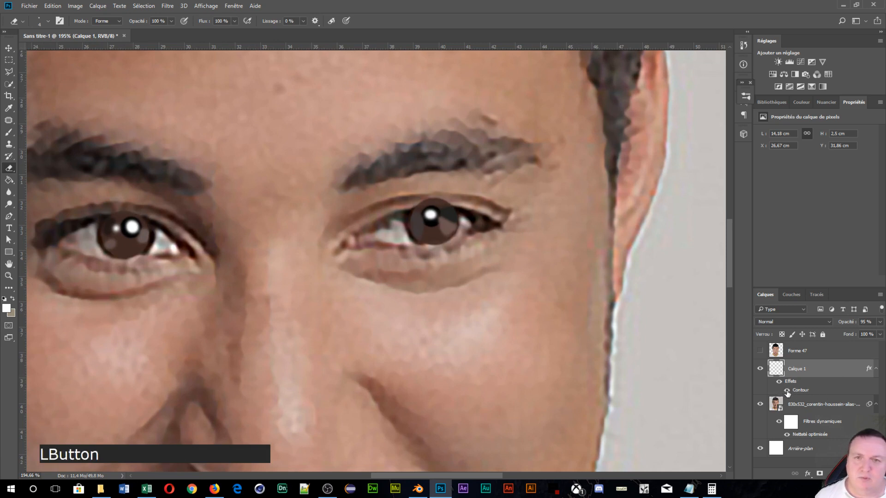
{"action": "left_click", "coordinate": [786, 391]}
{"action": "left_click", "coordinate": [786, 390]}
{"action": "left_click", "coordinate": [787, 391]}
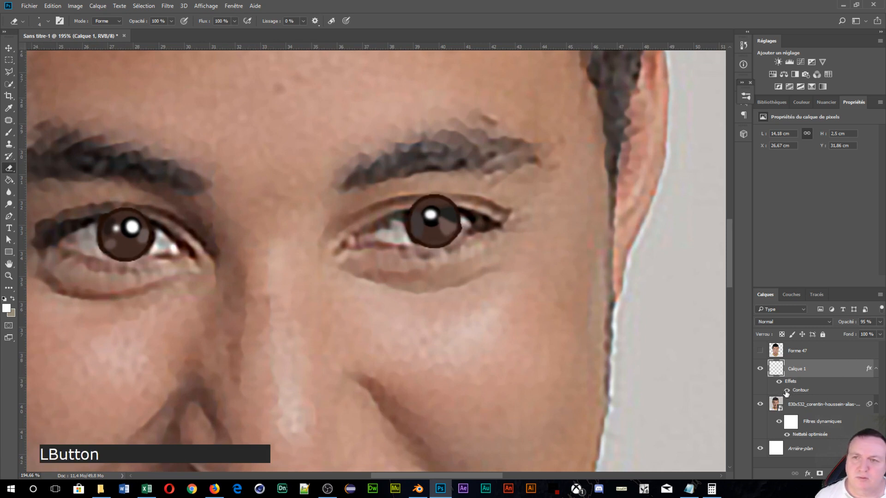
{"action": "left_click", "coordinate": [787, 391]}
{"action": "left_click", "coordinate": [787, 391]}
{"action": "left_click", "coordinate": [787, 391]}
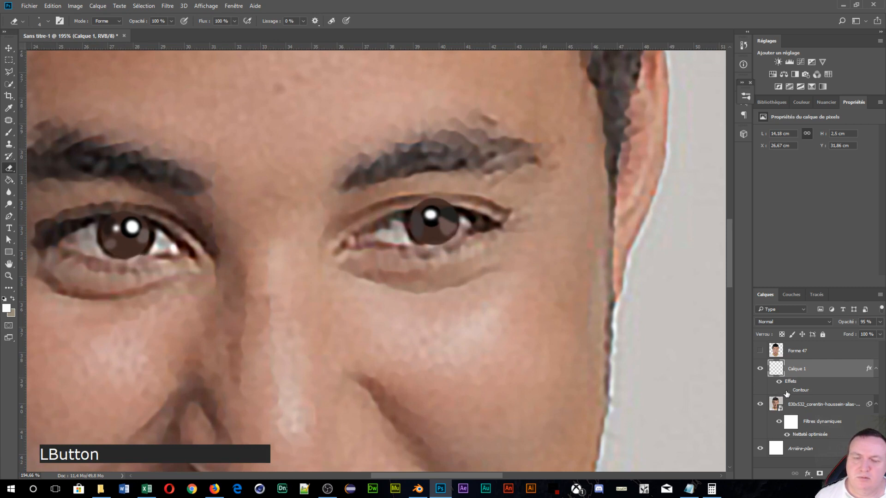
{"action": "left_click", "coordinate": [787, 391]}
Step: Reopen Calque 1's Contour layer style and lower the contour's opacity to 79 %
{"action": "double_click", "coordinate": [840, 371]}
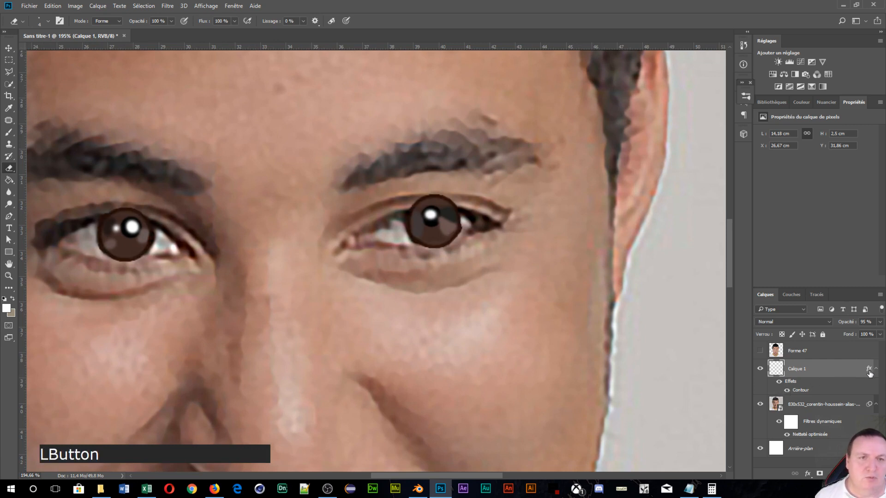
{"action": "left_click", "coordinate": [441, 156]}
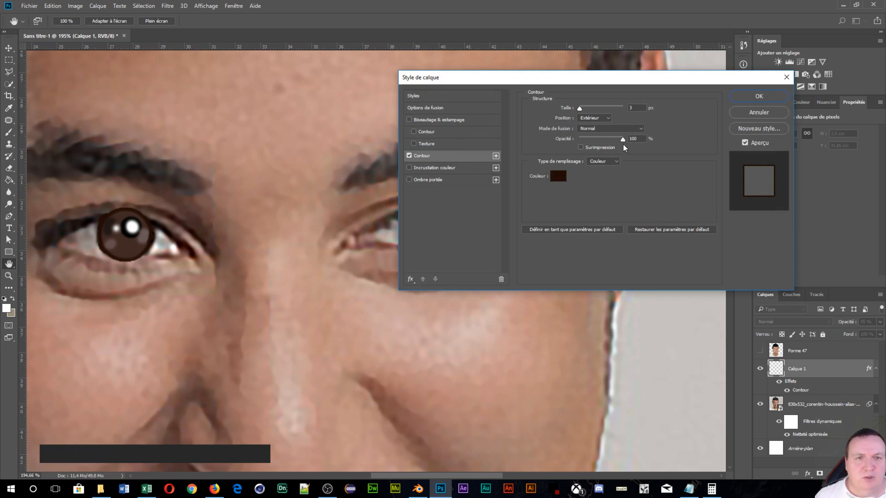
{"action": "left_click_drag", "start_coordinate": [623, 139], "coordinate": [617, 138]}
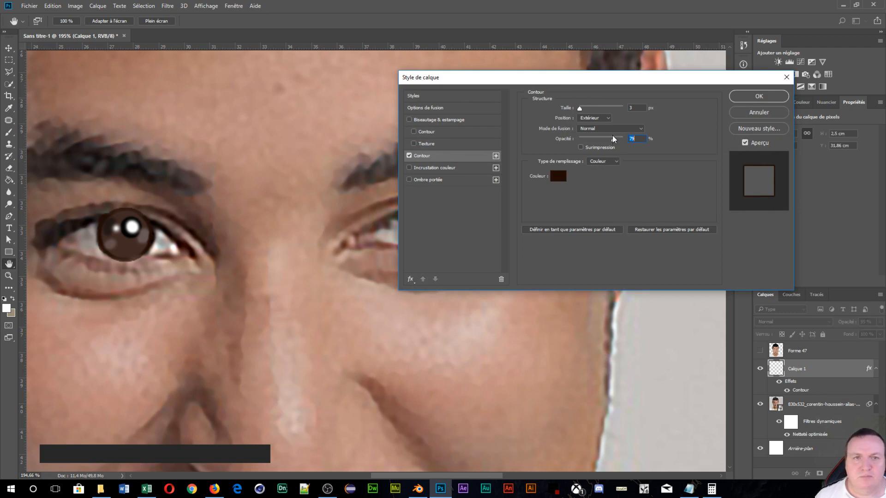
Step: Try other blend modes on the contour, including Densité linéaire +, Eclaircir, Incrustation, Lumière crue and Lumière vive
{"action": "left_click", "coordinate": [608, 129]}
{"action": "left_click", "coordinate": [600, 131]}
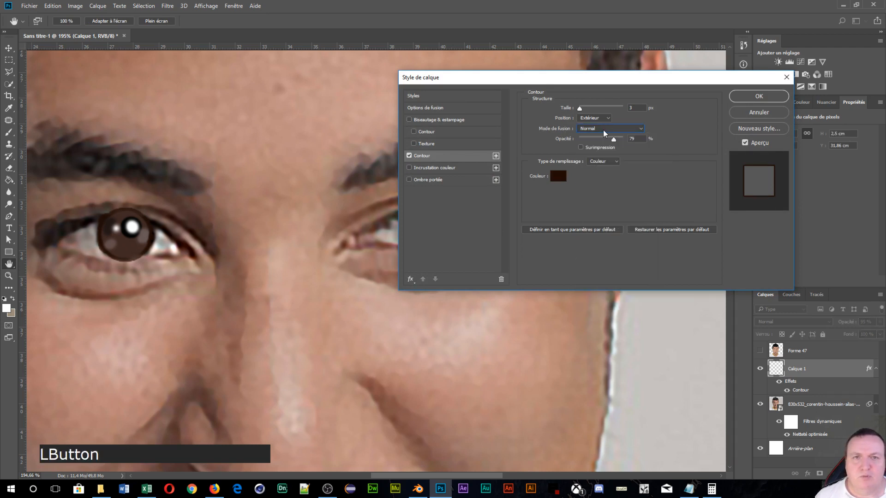
{"action": "scroll", "coordinate": [603, 131], "scroll_direction": "down", "scroll_amount": 2}
{"action": "scroll", "coordinate": [603, 130], "scroll_direction": "down", "scroll_amount": 3}
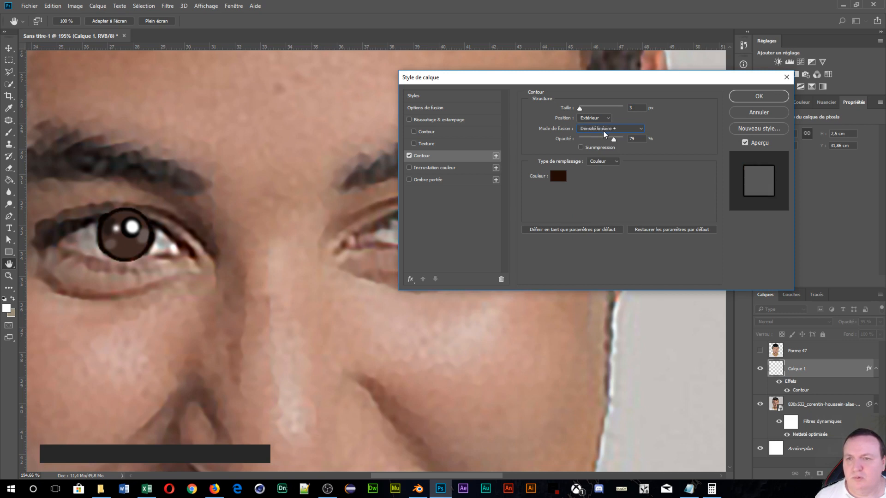
{"action": "scroll", "coordinate": [602, 131], "scroll_direction": "down", "scroll_amount": 1}
{"action": "scroll", "coordinate": [602, 131], "scroll_direction": "up", "scroll_amount": 1}
{"action": "scroll", "coordinate": [602, 131], "scroll_direction": "down", "scroll_amount": 1}
{"action": "scroll", "coordinate": [604, 131], "scroll_direction": "down", "scroll_amount": 1}
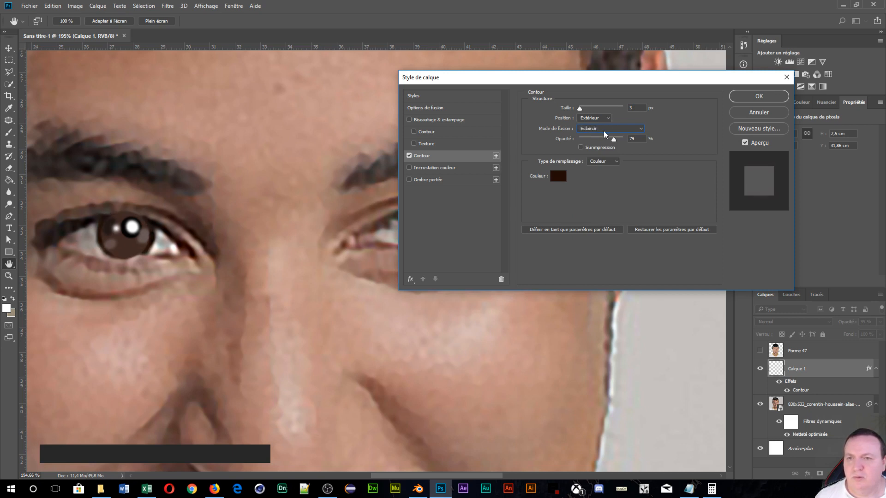
{"action": "scroll", "coordinate": [603, 131], "scroll_direction": "down", "scroll_amount": 5}
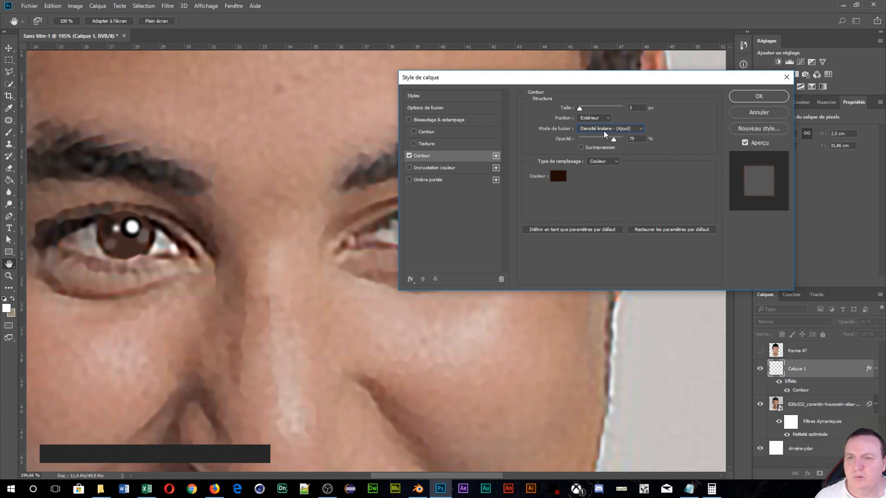
{"action": "scroll", "coordinate": [604, 131], "scroll_direction": "down", "scroll_amount": 1}
{"action": "scroll", "coordinate": [603, 131], "scroll_direction": "down", "scroll_amount": 2}
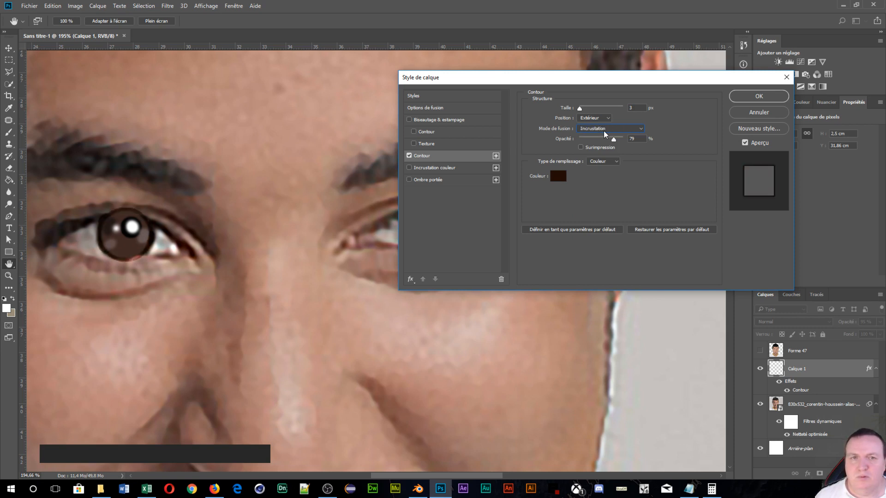
{"action": "scroll", "coordinate": [604, 131], "scroll_direction": "down", "scroll_amount": 1}
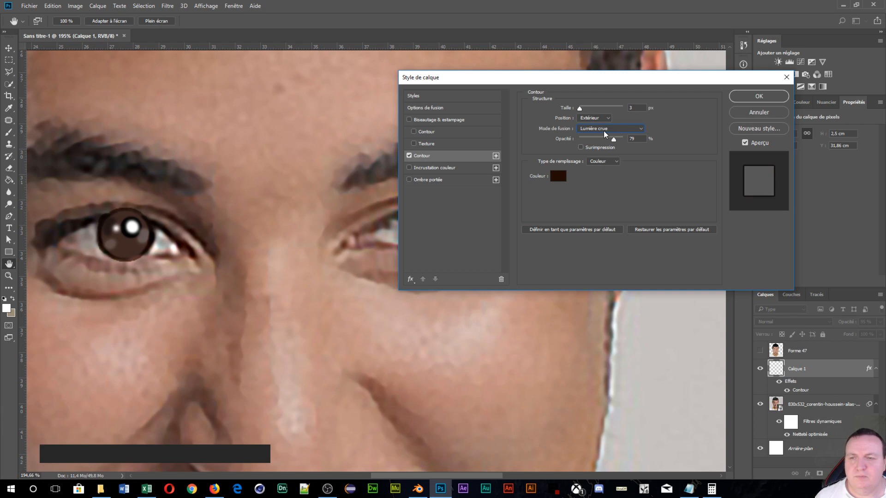
{"action": "scroll", "coordinate": [603, 133], "scroll_direction": "down", "scroll_amount": 1}
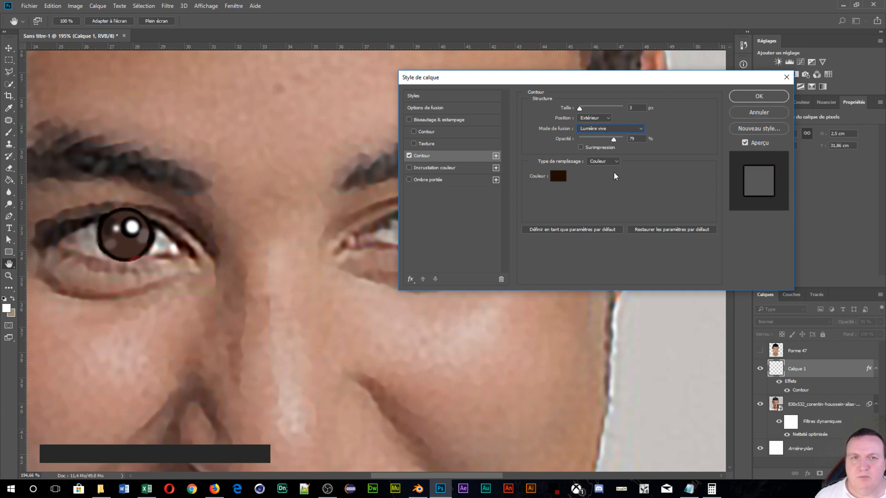
Step: Change the contour's fill type to Dégradé and set its blend mode to Normal, with both eyes clear of the dialog
{"action": "left_click", "coordinate": [602, 161]}
{"action": "left_click", "coordinate": [614, 175]}
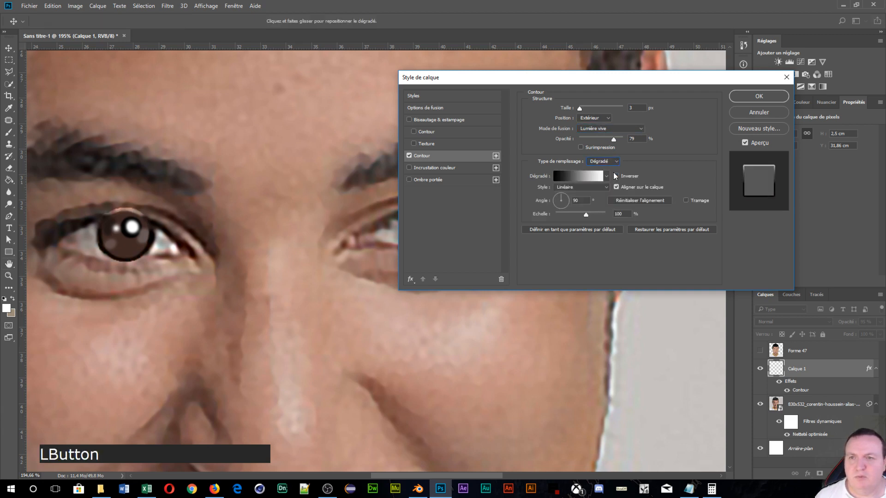
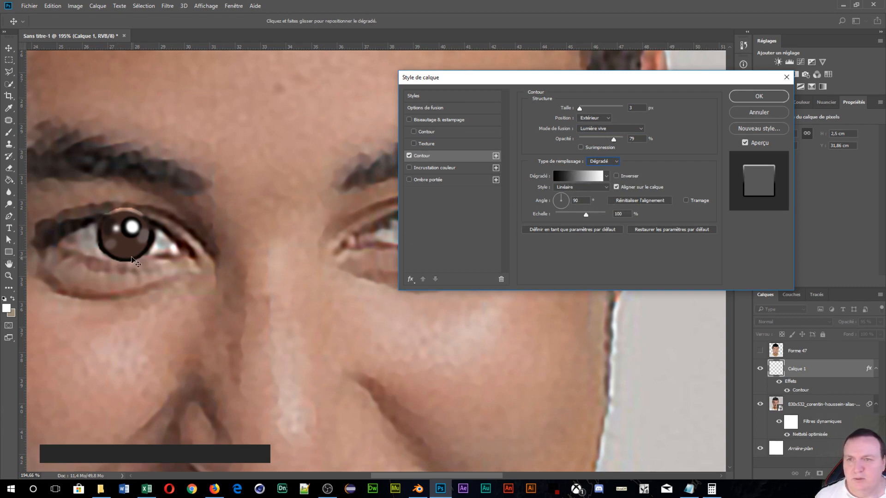
{"action": "left_click_drag", "start_coordinate": [673, 82], "coordinate": [746, 81]}
{"action": "left_click", "coordinate": [692, 126]}
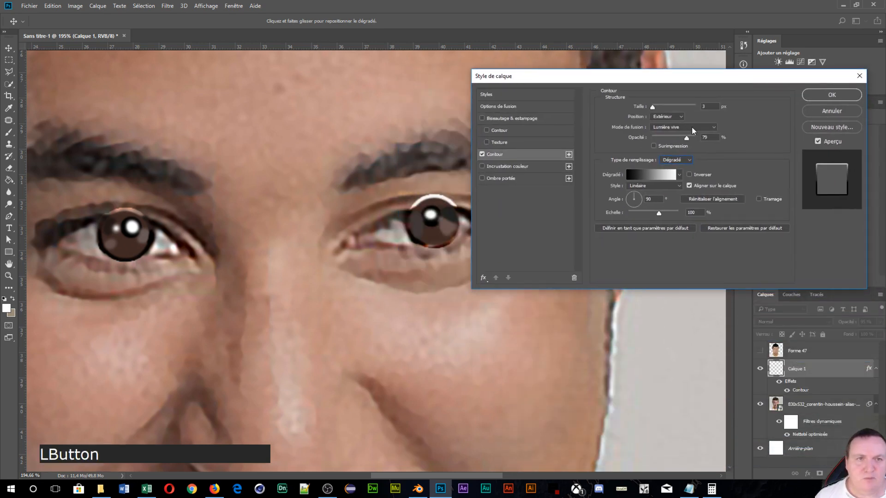
{"action": "left_click", "coordinate": [666, 134]}
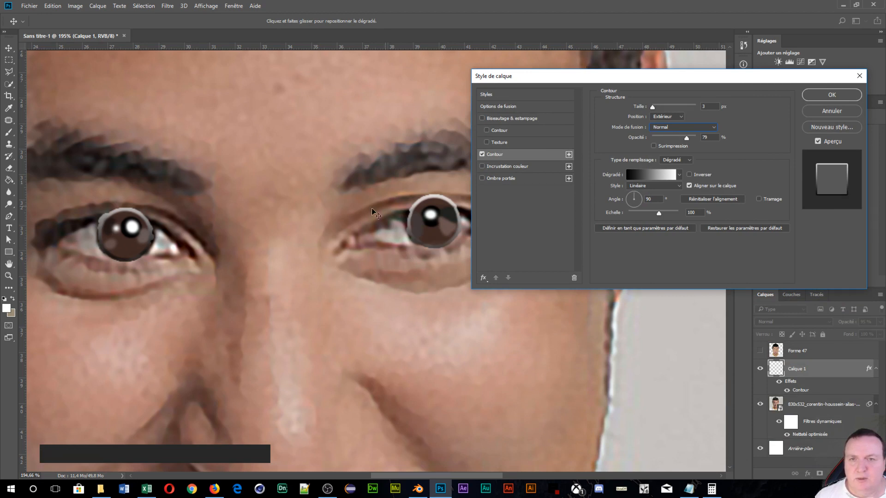
Step: Set the contour gradient's style to Radial and recolour its black stop with a very dark brown, 1b0b0a, sampled beside the right-hand iris
{"action": "left_click", "coordinate": [644, 186]}
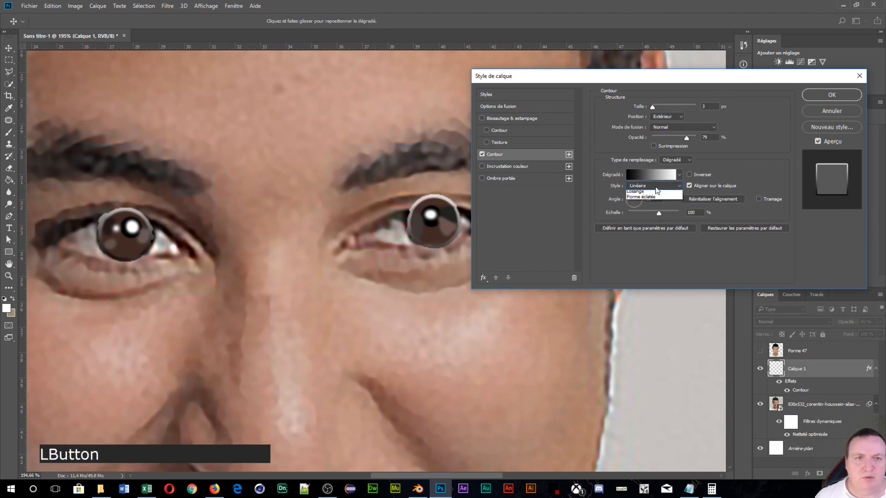
{"action": "left_click", "coordinate": [635, 200]}
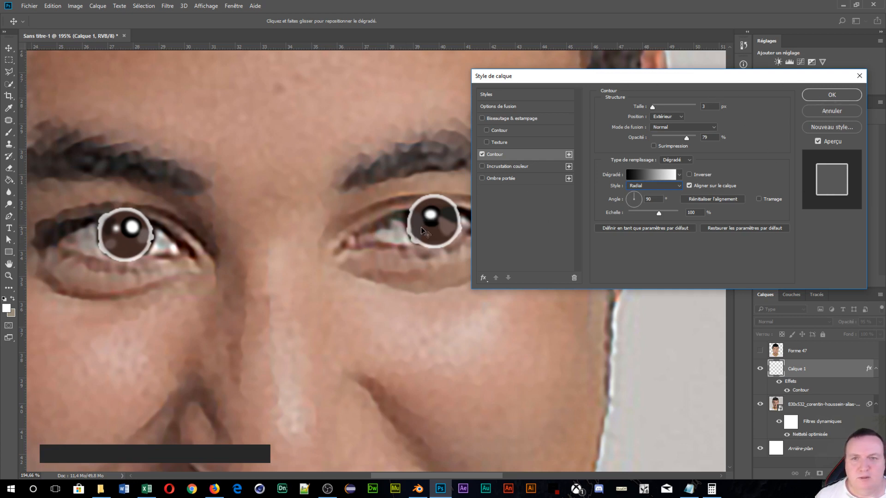
{"action": "left_click", "coordinate": [645, 178]}
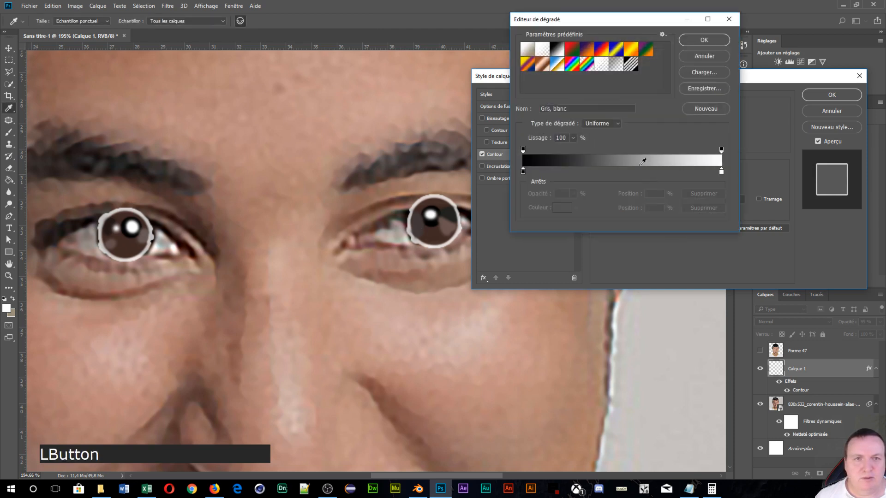
{"action": "left_click", "coordinate": [523, 172]}
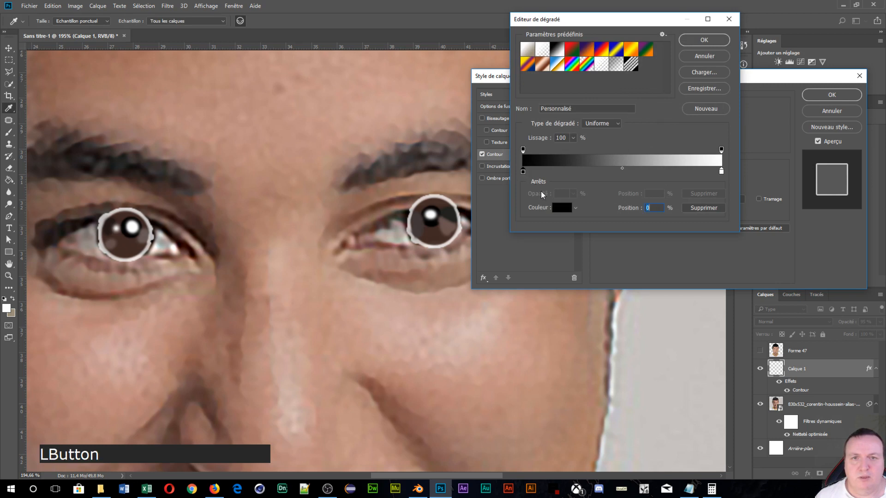
{"action": "left_click", "coordinate": [554, 210]}
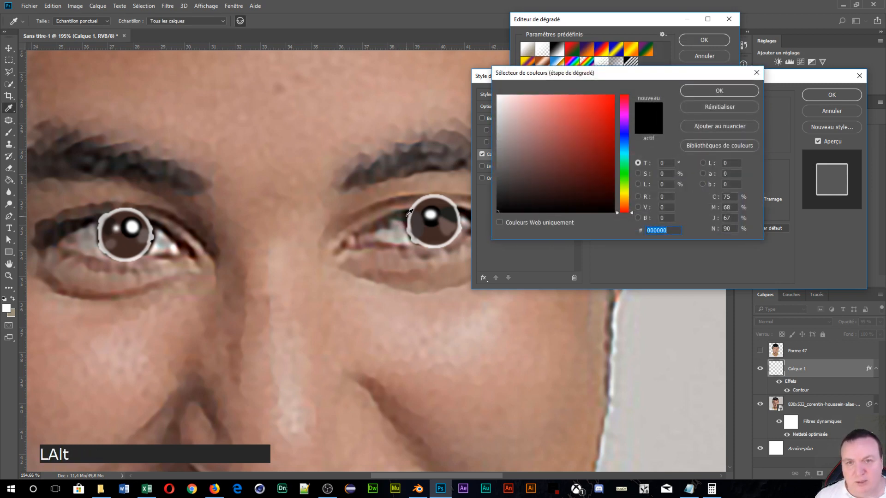
{"action": "left_click", "coordinate": [409, 213], "text": "alt"}
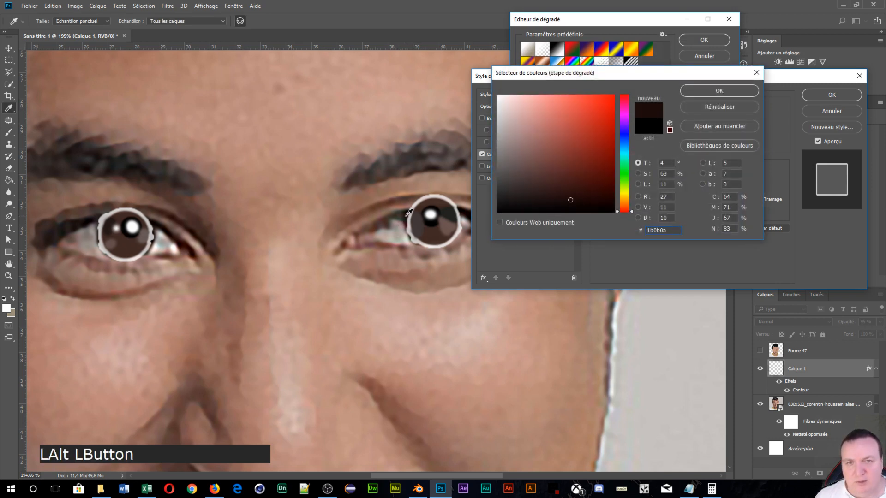
{"action": "left_click", "coordinate": [722, 91]}
Step: Recolour the gradient's white end stop with a dark brown sampled from the same spot beside the right-hand iris
{"action": "left_click", "coordinate": [721, 171]}
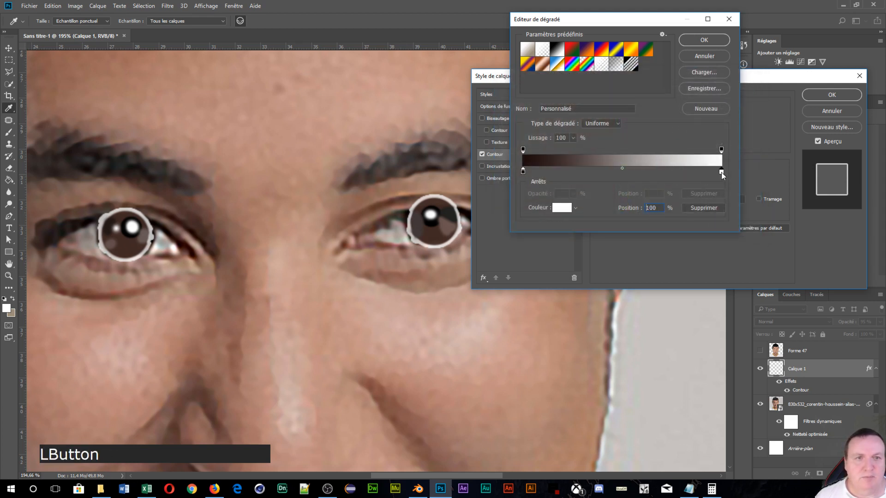
{"action": "key", "text": "alt"}
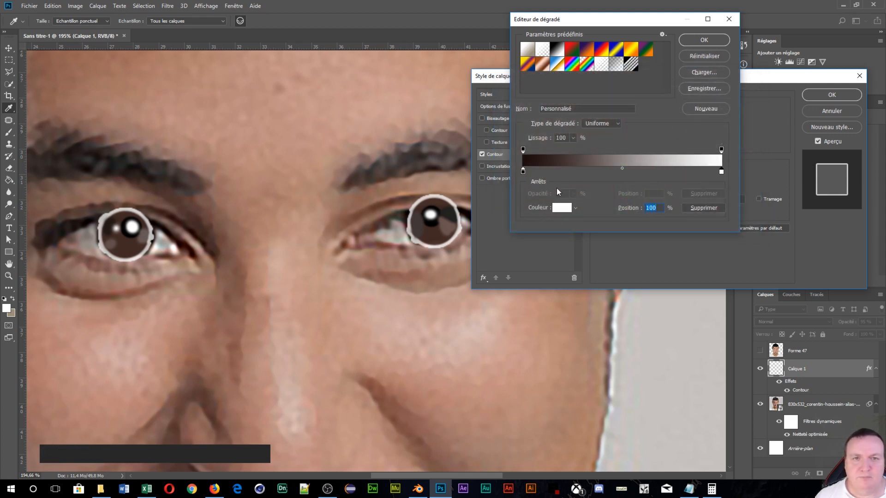
{"action": "double_click", "coordinate": [523, 174]}
{"action": "left_click_drag", "start_coordinate": [608, 74], "coordinate": [729, 101]}
{"action": "key", "text": "alt"}
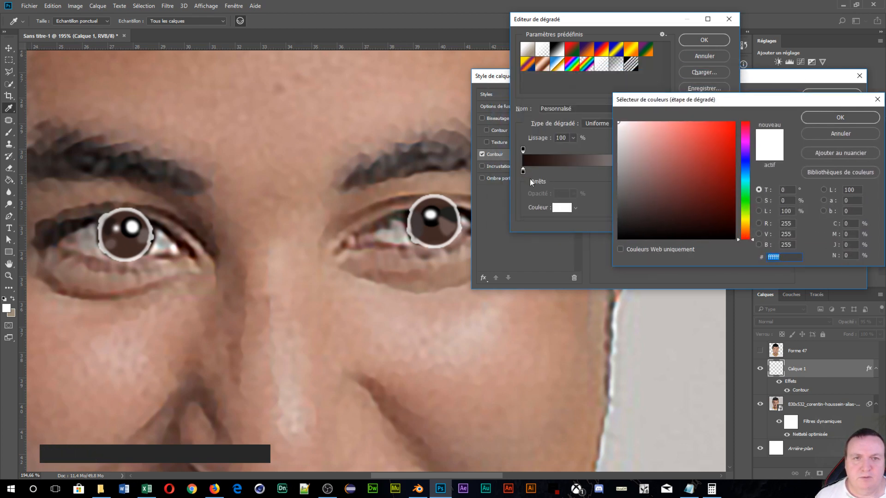
{"action": "key", "text": "alt"}
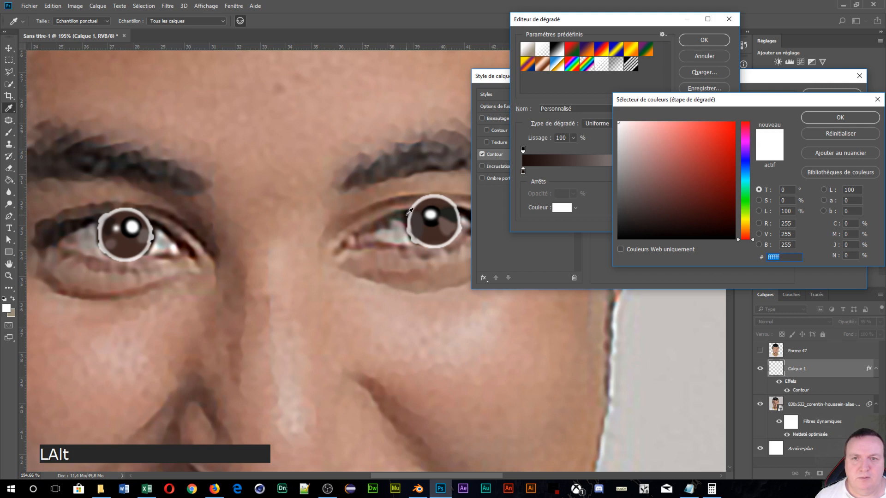
{"action": "left_click", "coordinate": [409, 211], "text": "alt"}
{"action": "left_click", "coordinate": [840, 117]}
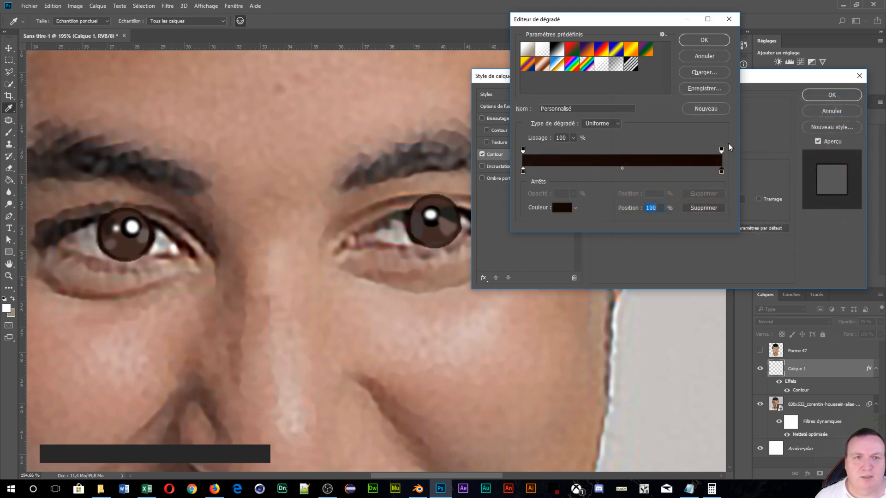
Step: Fade the gradient from 0 % opacity at its start to 100 % at its end, with the opacity midpoint at 44 %, and accept it
{"action": "left_click", "coordinate": [745, 150]}
{"action": "left_click", "coordinate": [721, 150]}
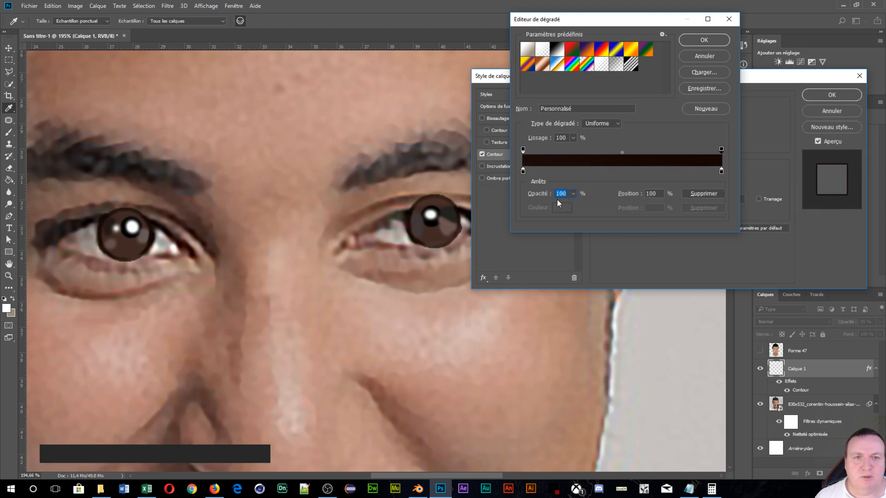
{"action": "left_click_drag", "start_coordinate": [553, 195], "coordinate": [493, 199]}
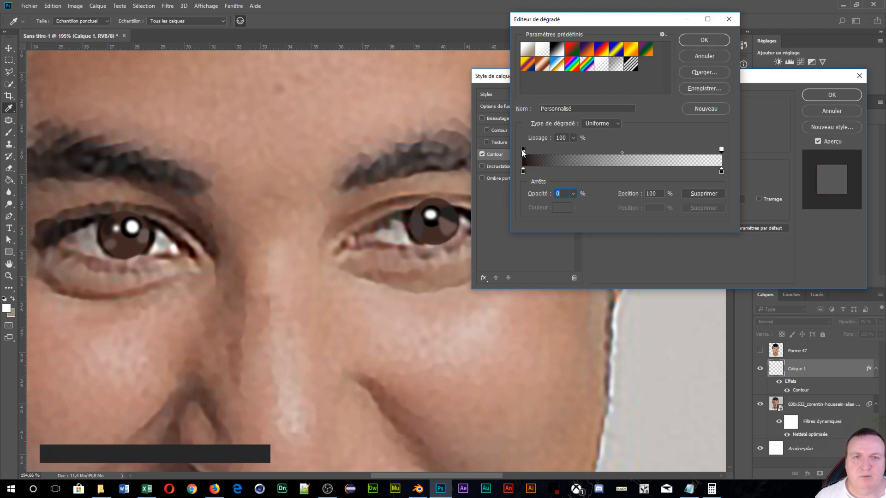
{"action": "mouse_move", "coordinate": [523, 150]}
{"action": "left_mouse_down"}
{"action": "mouse_move", "coordinate": [720, 150]}
{"action": "mouse_move", "coordinate": [523, 150]}
{"action": "left_mouse_up"}
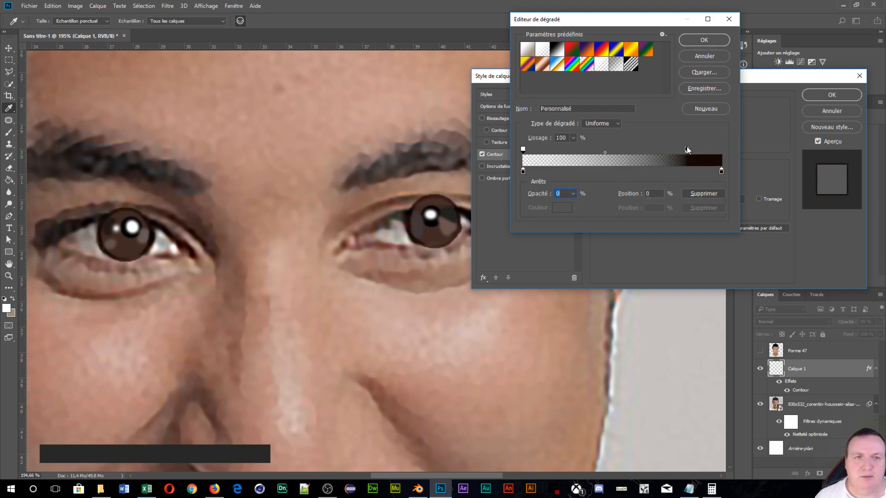
{"action": "left_click_drag", "start_coordinate": [687, 150], "coordinate": [721, 150]}
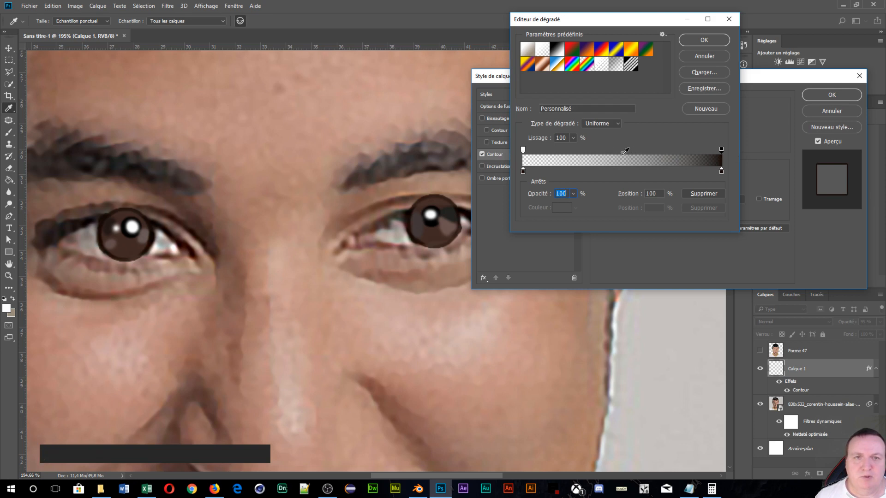
{"action": "mouse_move", "coordinate": [622, 153]}
{"action": "left_mouse_down"}
{"action": "mouse_move", "coordinate": [678, 154]}
{"action": "mouse_move", "coordinate": [611, 159]}
{"action": "left_mouse_up"}
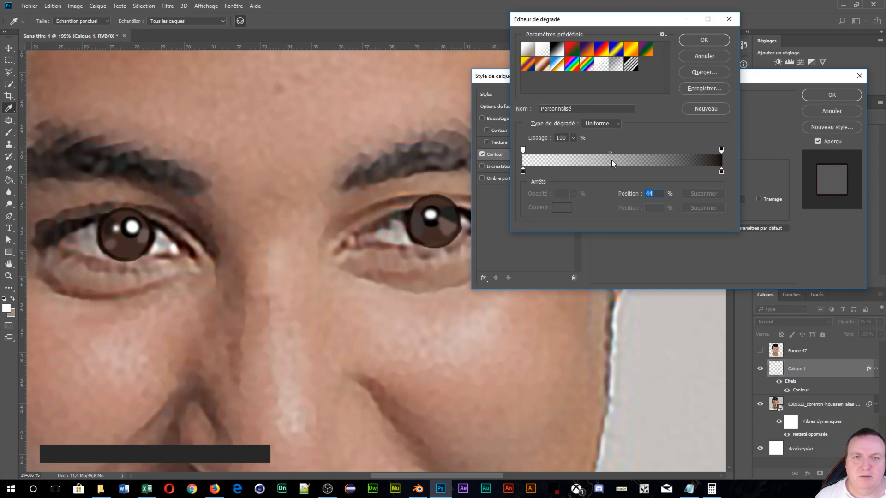
{"action": "left_click", "coordinate": [703, 40]}
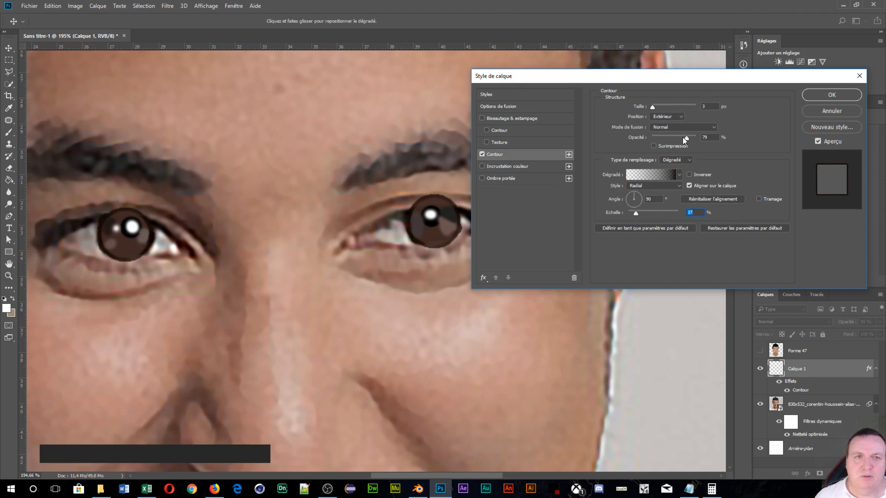
Step: Set the contour's gradient scale to 37 % and its opacity to 100 %, and apply the layer style
{"action": "left_click_drag", "start_coordinate": [685, 138], "coordinate": [704, 140]}
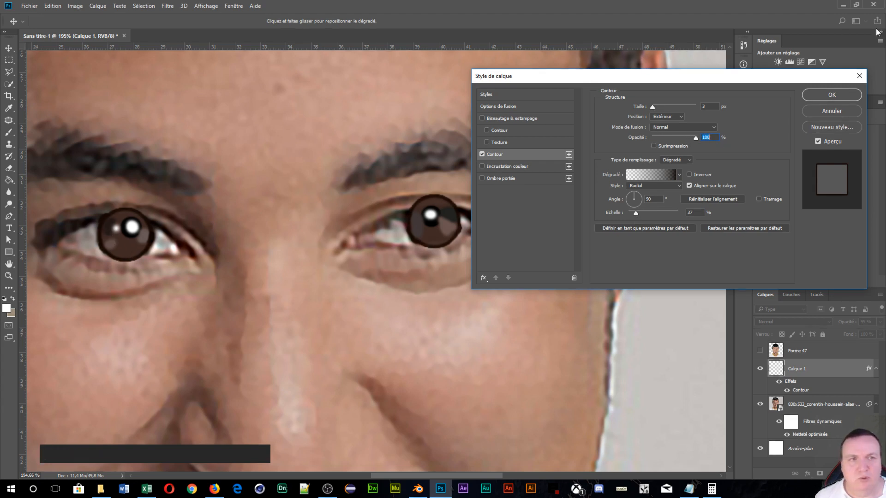
{"action": "left_click", "coordinate": [744, 125]}
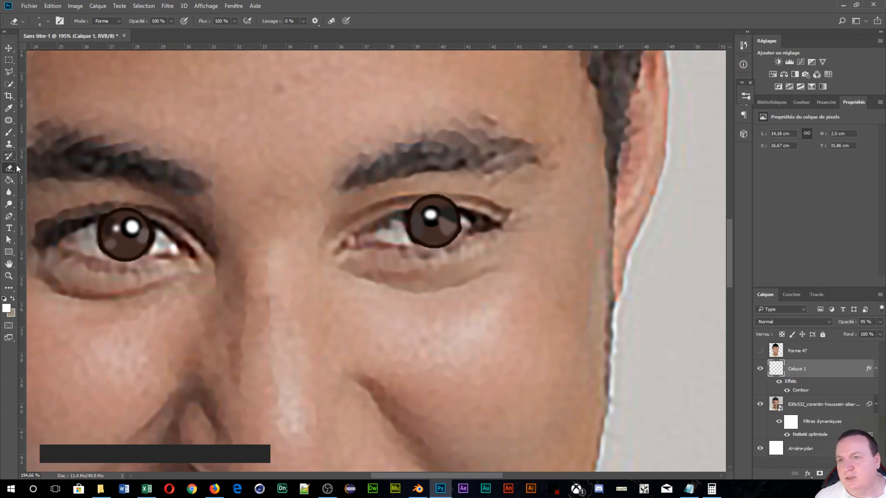
Step: Try to erase the uneven outer edge of the left-hand iris's contour on Calque 1 with a 3 px eraser
{"action": "scroll", "coordinate": [91, 233], "scroll_direction": "up", "scroll_amount": 10}
{"action": "scroll", "coordinate": [91, 233], "scroll_direction": "down", "scroll_amount": 4}
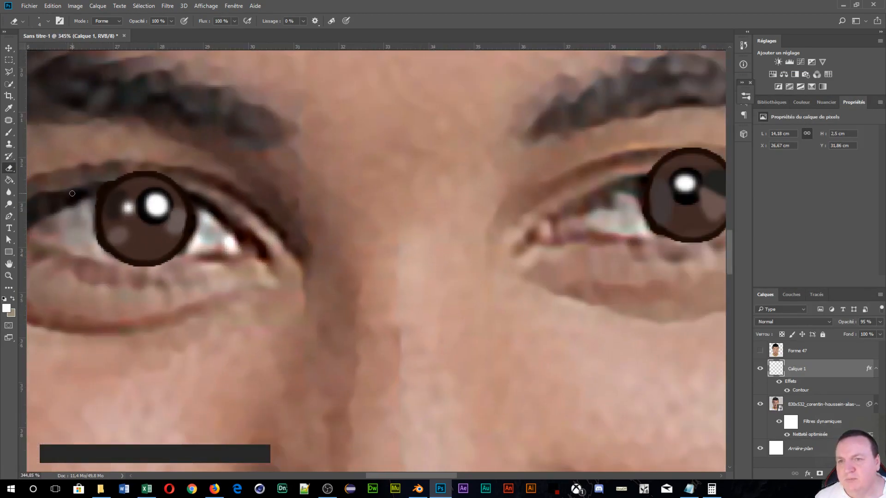
{"action": "right_click", "coordinate": [134, 170], "text": "alt"}
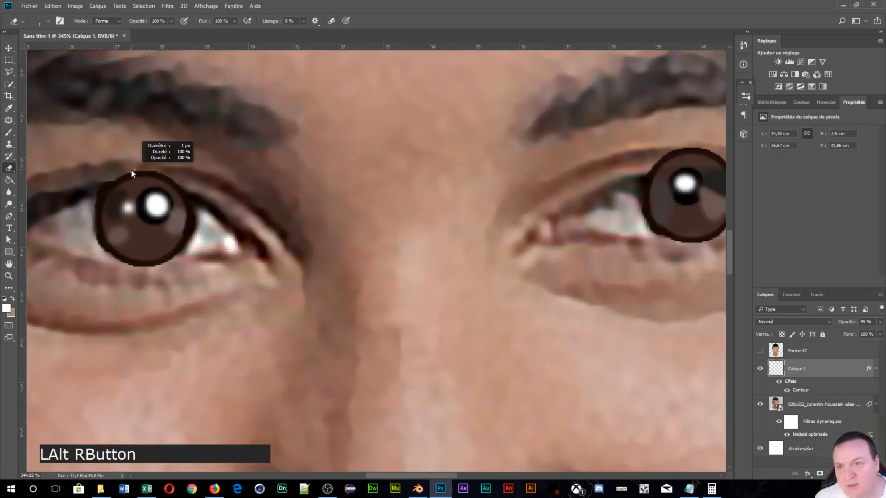
{"action": "left_click_drag", "start_coordinate": [131, 170], "coordinate": [107, 184]}
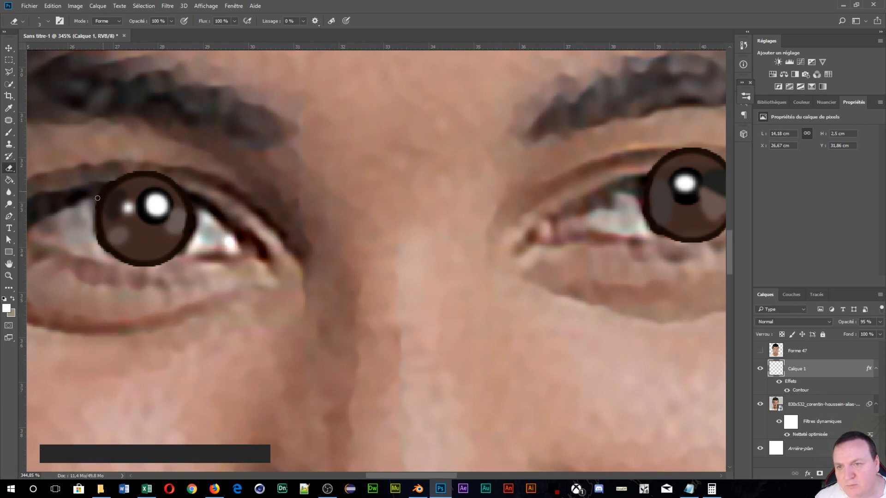
{"action": "left_click_drag", "start_coordinate": [91, 229], "coordinate": [93, 242]}
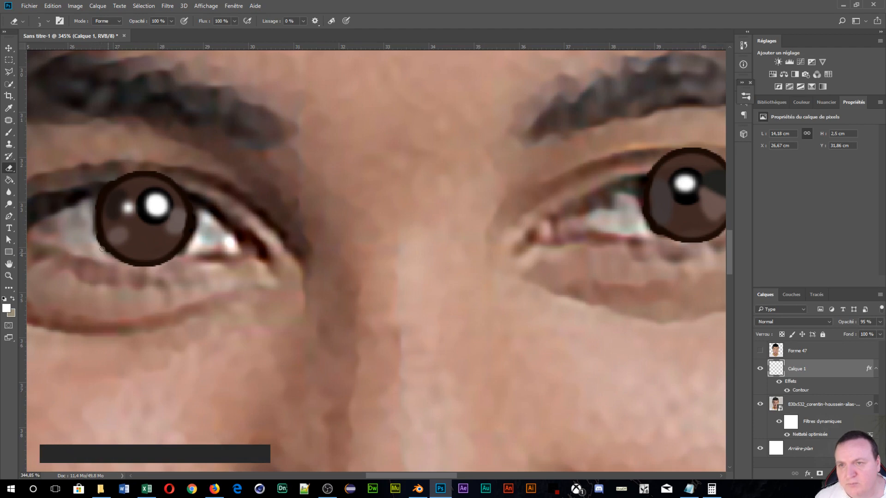
Step: Rasterize Calque 1's layer style so the contour becomes part of the iris pixels
{"action": "scroll", "coordinate": [641, 245], "scroll_direction": "down", "scroll_amount": 1}
{"action": "scroll", "coordinate": [642, 246], "scroll_direction": "up", "scroll_amount": 2}
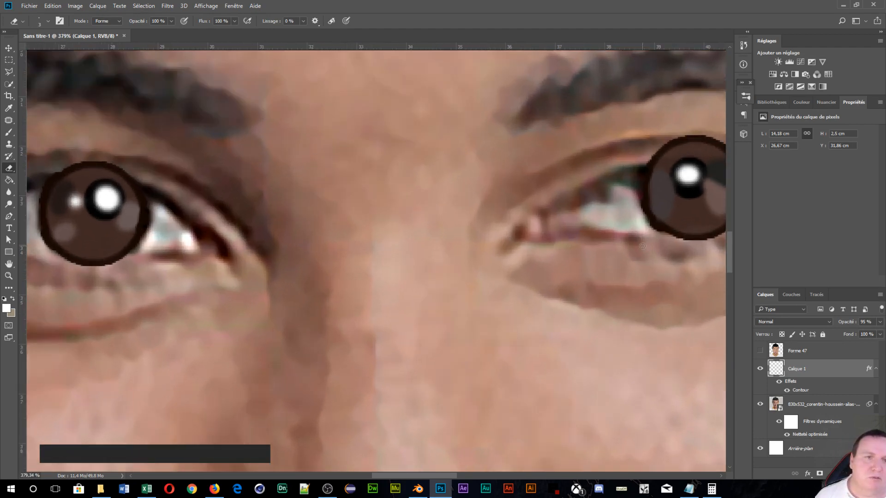
{"action": "scroll", "coordinate": [642, 245], "scroll_direction": "up", "scroll_amount": 1}
{"action": "key", "text": "space"}
{"action": "middle_click", "coordinate": [490, 271]}
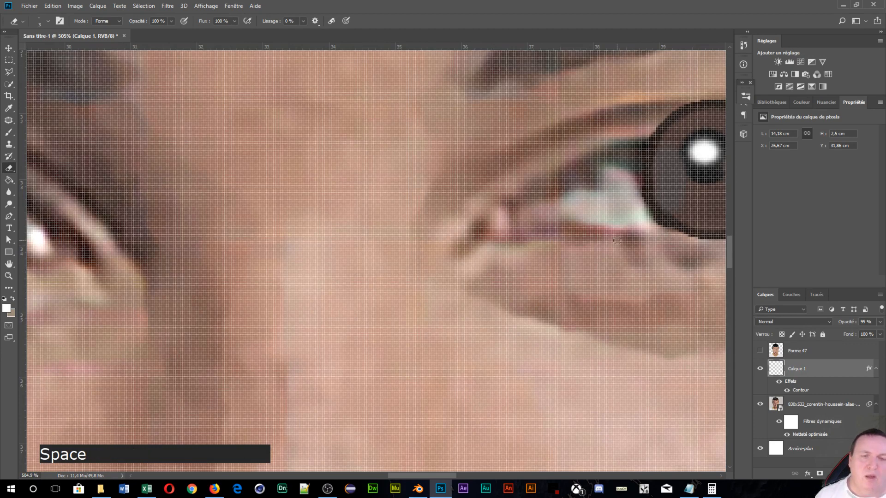
{"action": "scroll", "coordinate": [595, 241], "scroll_direction": "down", "scroll_amount": 2}
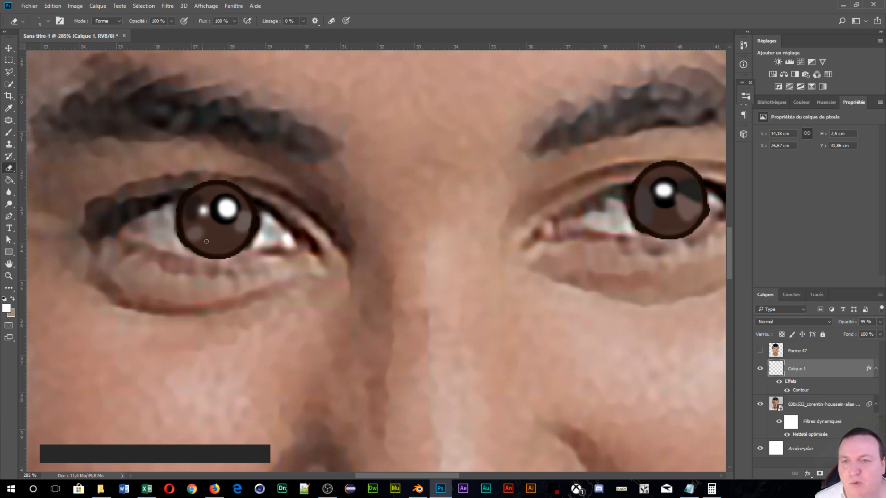
{"action": "right_click", "coordinate": [855, 373]}
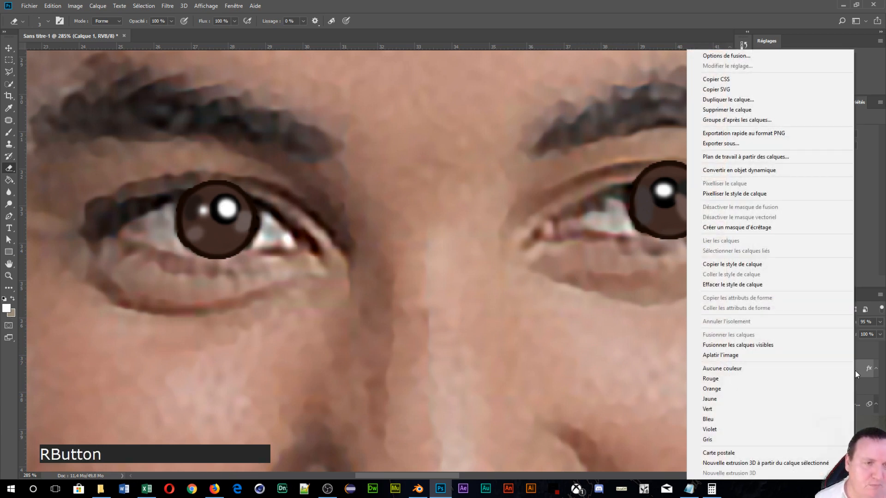
{"action": "left_click", "coordinate": [753, 197]}
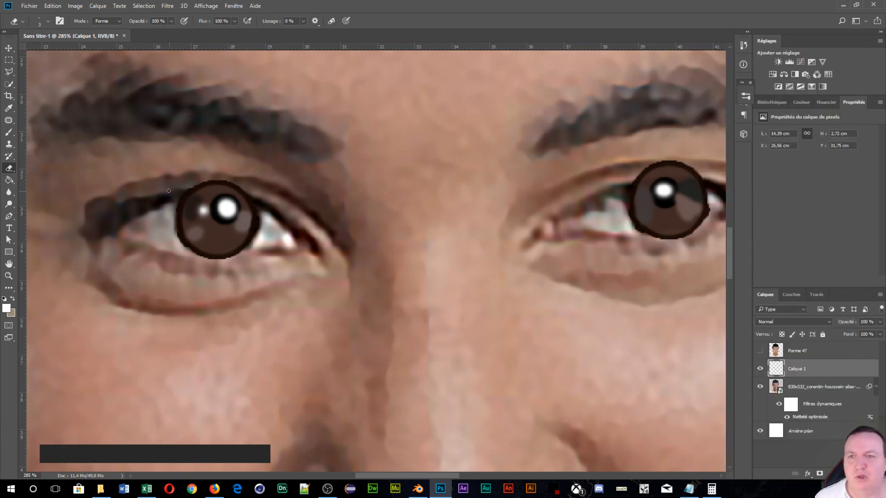
Step: Hide the portrait photo layer to isolate the irises, and add a layer mask to Calque 1
{"action": "scroll", "coordinate": [168, 191], "scroll_direction": "up", "scroll_amount": 3}
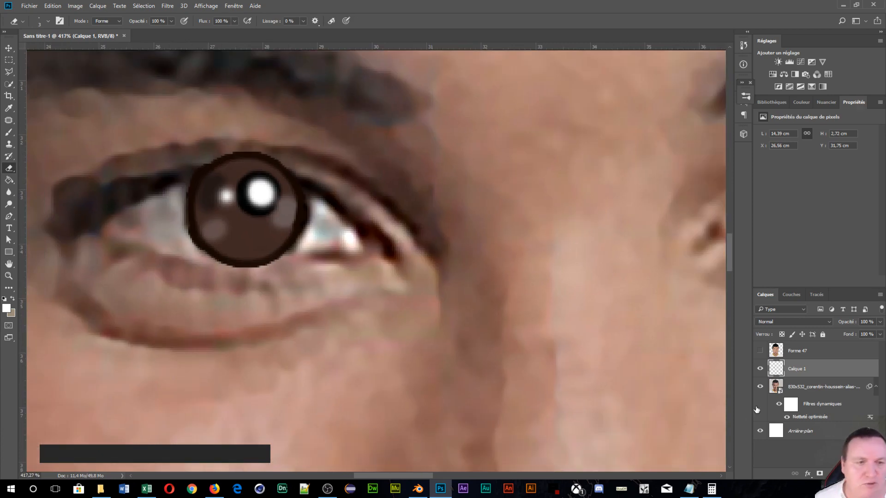
{"action": "left_click", "coordinate": [759, 386]}
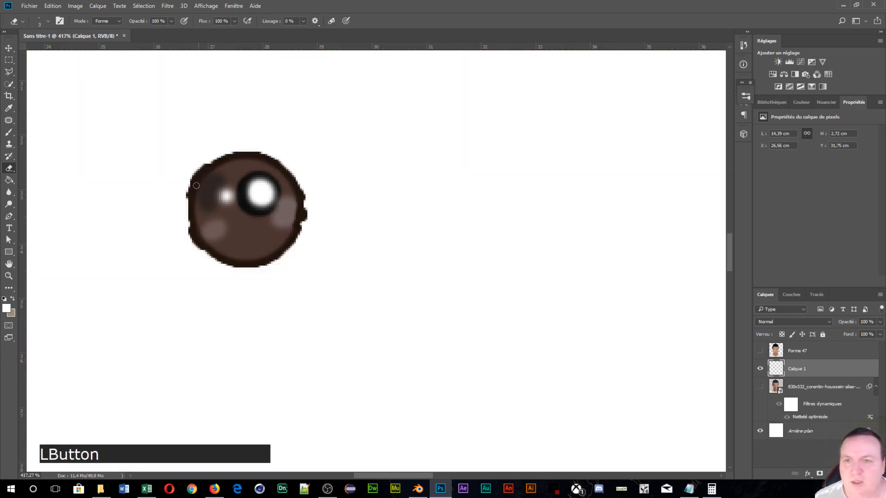
{"action": "scroll", "coordinate": [489, 258], "scroll_direction": "down", "scroll_amount": 4}
{"action": "scroll", "coordinate": [501, 261], "scroll_direction": "up", "scroll_amount": 4}
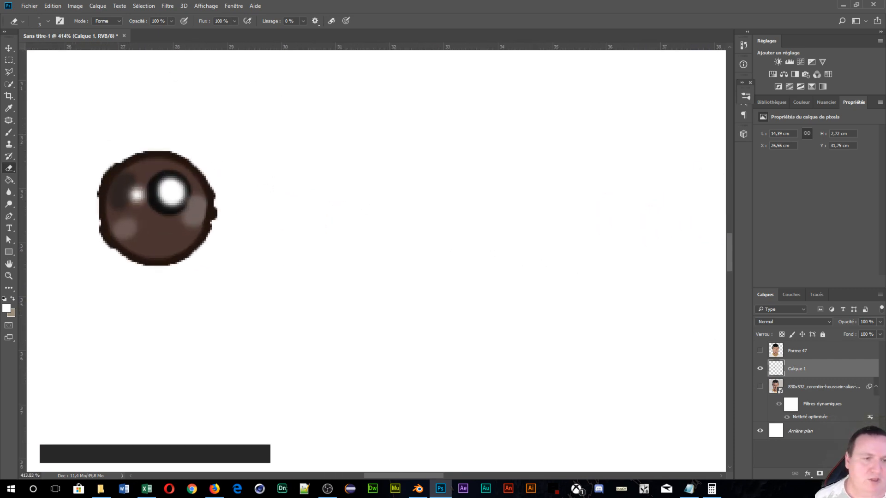
{"action": "left_click", "coordinate": [820, 475]}
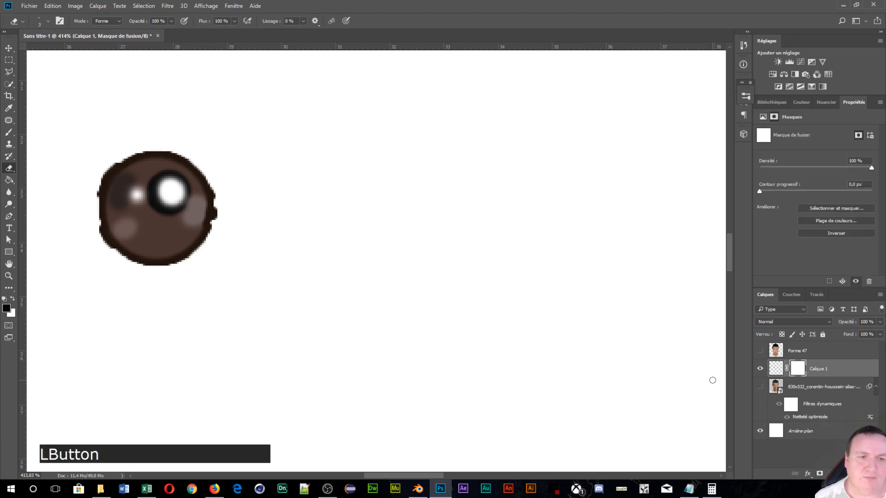
Step: Switch to the Brush tool and enlarge the brush to 70 px so it encircles the left-hand iris
{"action": "left_click", "coordinate": [9, 134]}
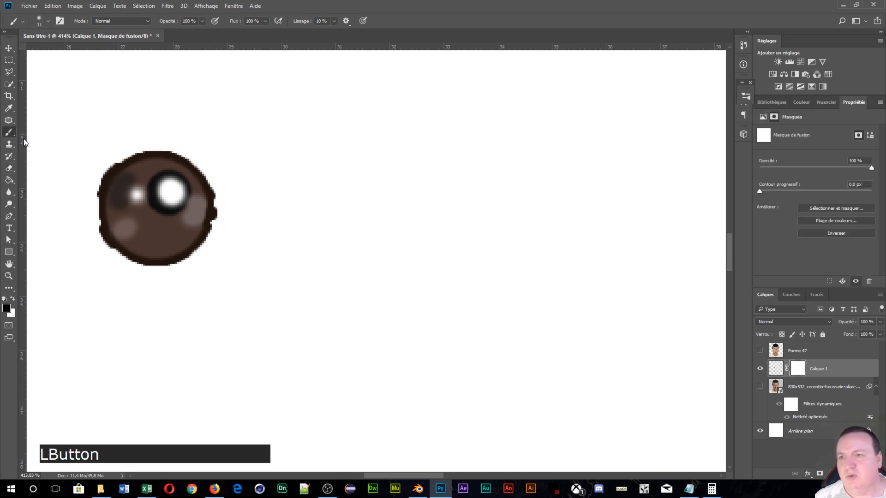
{"action": "right_click", "coordinate": [196, 182], "text": "alt"}
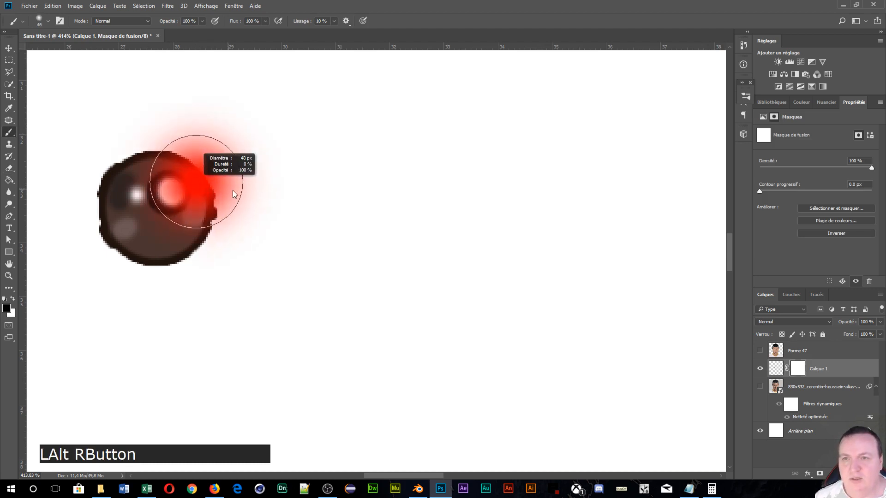
{"action": "mouse_move", "coordinate": [233, 194]}
{"action": "left_mouse_down"}
{"action": "mouse_move", "coordinate": [259, 201]}
{"action": "mouse_move", "coordinate": [251, 192]}
{"action": "left_mouse_up"}
{"action": "right_click", "coordinate": [156, 207], "text": "alt"}
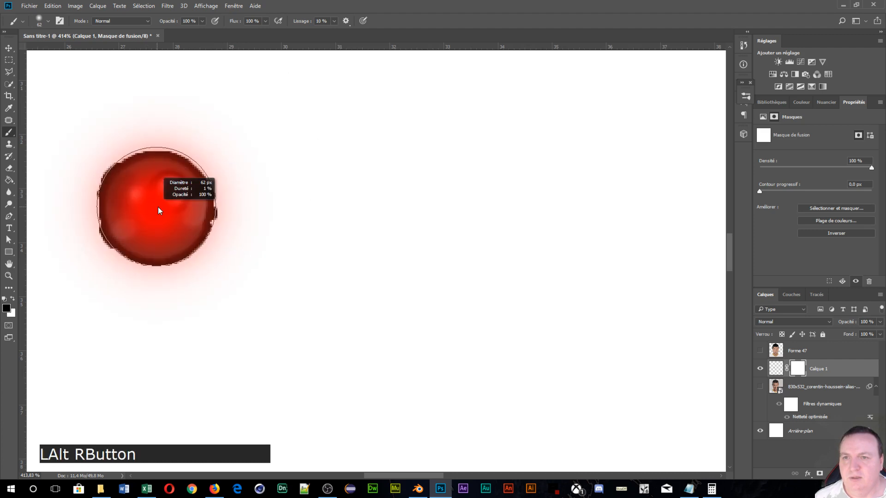
{"action": "mouse_move", "coordinate": [158, 208]}
{"action": "left_mouse_down"}
{"action": "mouse_move", "coordinate": [162, 199]}
{"action": "mouse_move", "coordinate": [164, 275]}
{"action": "left_mouse_up"}
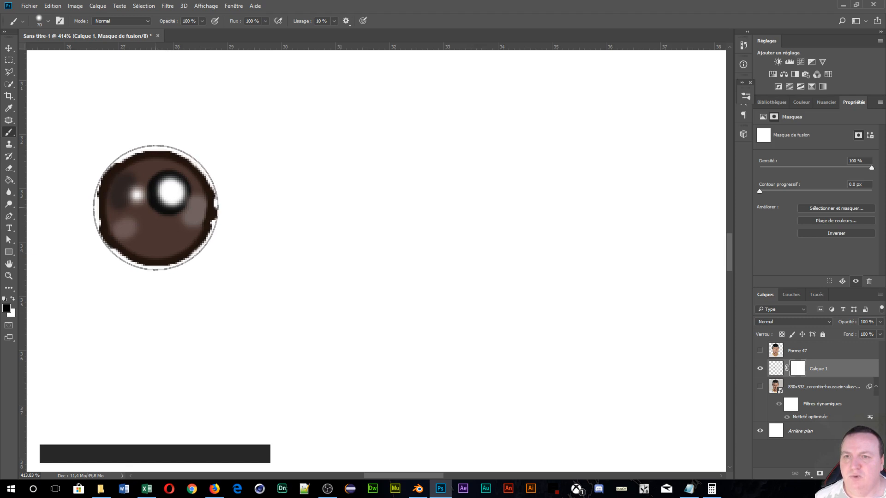
Step: Paint black over the centre of both irises on Calque 1's layer mask with single soft dabs, and invert the mask
{"action": "left_click_drag", "start_coordinate": [156, 207], "coordinate": [159, 206]}
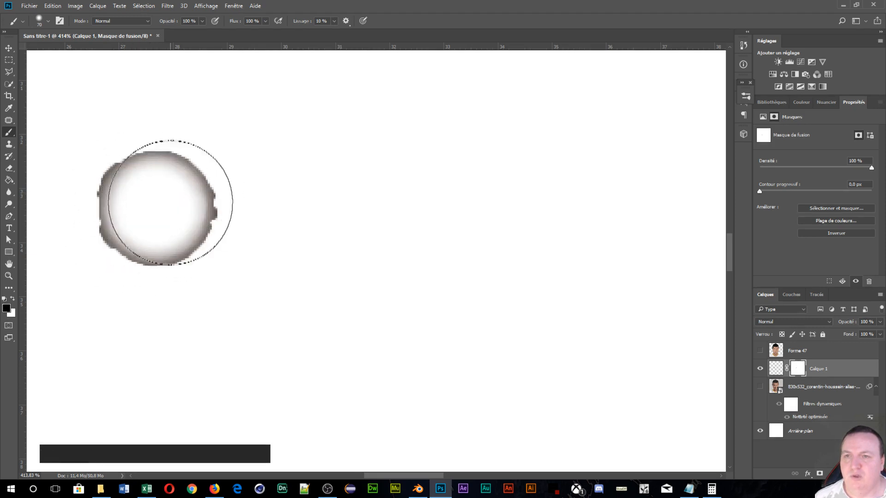
{"action": "left_click_drag", "start_coordinate": [529, 279], "coordinate": [203, 257]}
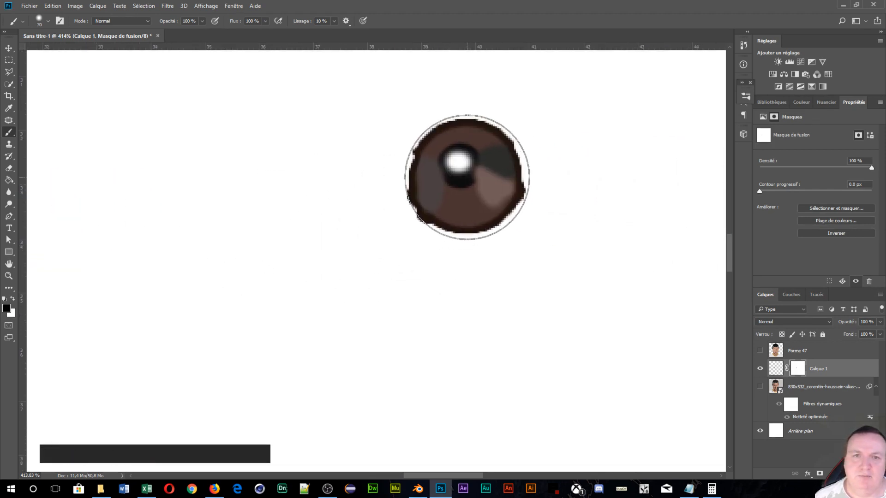
{"action": "left_click_drag", "start_coordinate": [467, 177], "coordinate": [489, 194]}
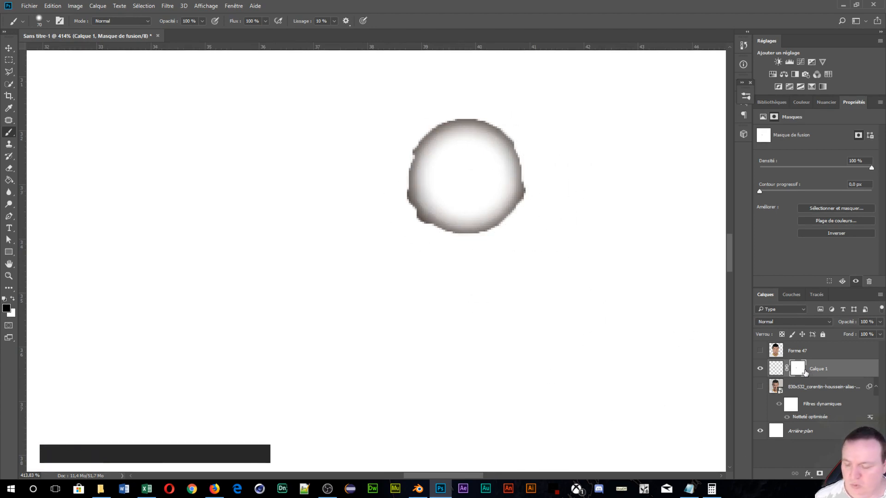
{"action": "key", "text": "ctrl+i"}
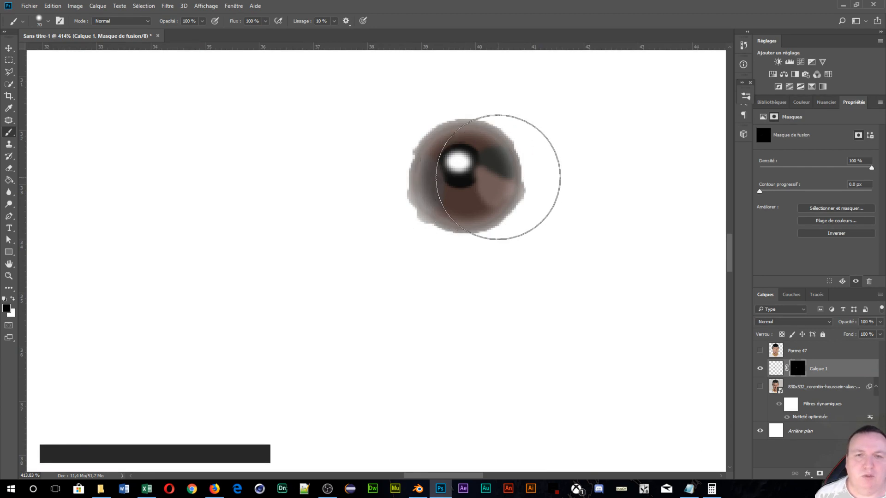
{"action": "scroll", "coordinate": [328, 228], "scroll_direction": "down", "scroll_amount": 3}
{"action": "scroll", "coordinate": [290, 279], "scroll_direction": "down", "scroll_amount": 2}
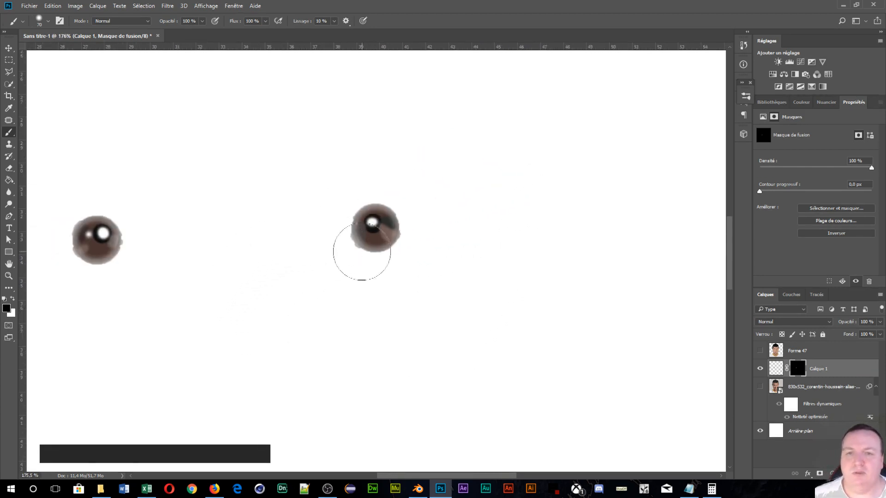
{"action": "scroll", "coordinate": [365, 249], "scroll_direction": "up", "scroll_amount": 3}
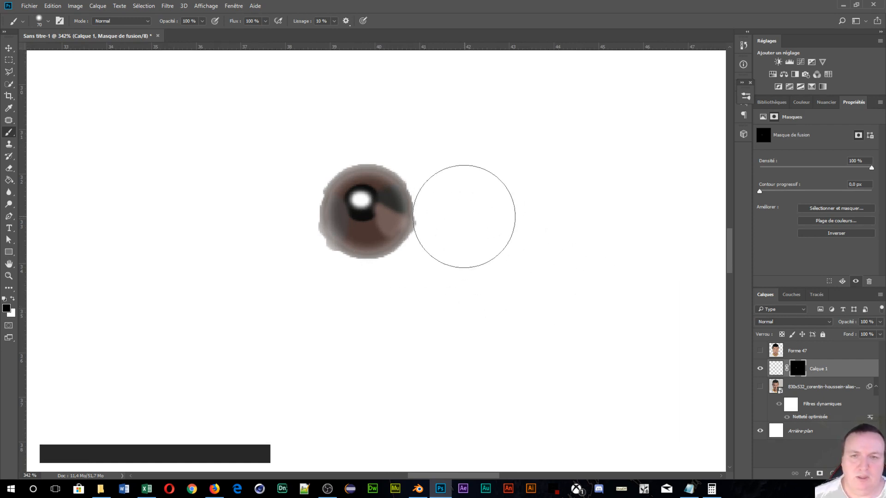
Step: Undo the mask inversion and the black dabs over both irises on Calque 1's mask
{"action": "key", "text": "ctrl"}
{"action": "key", "text": "ctrl+z"}
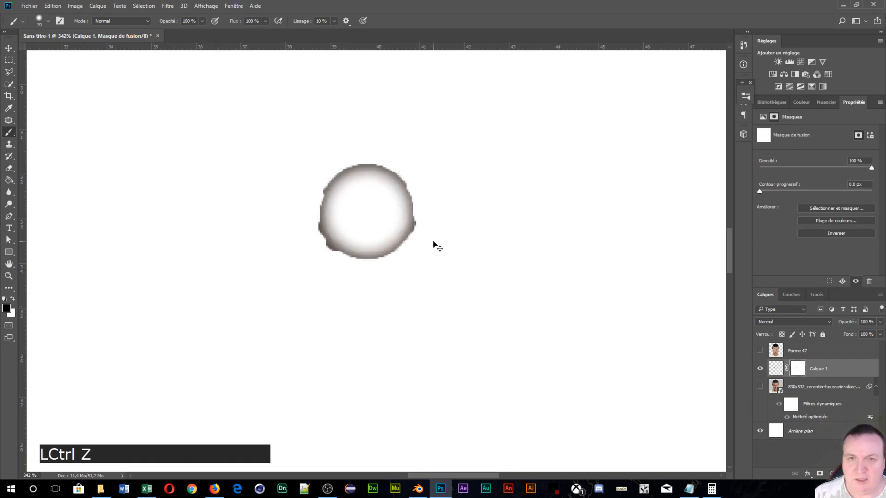
{"action": "key", "text": "ctrl+alt+z"}
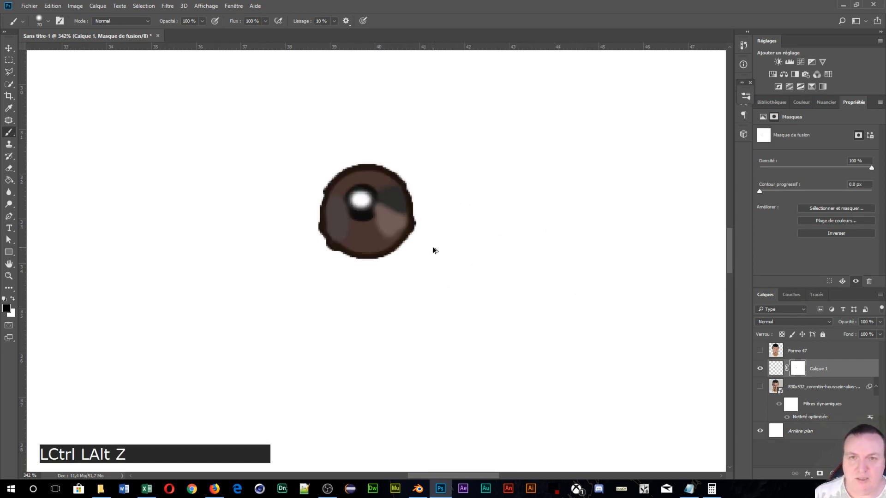
{"action": "scroll", "coordinate": [317, 235], "scroll_direction": "down", "scroll_amount": 6}
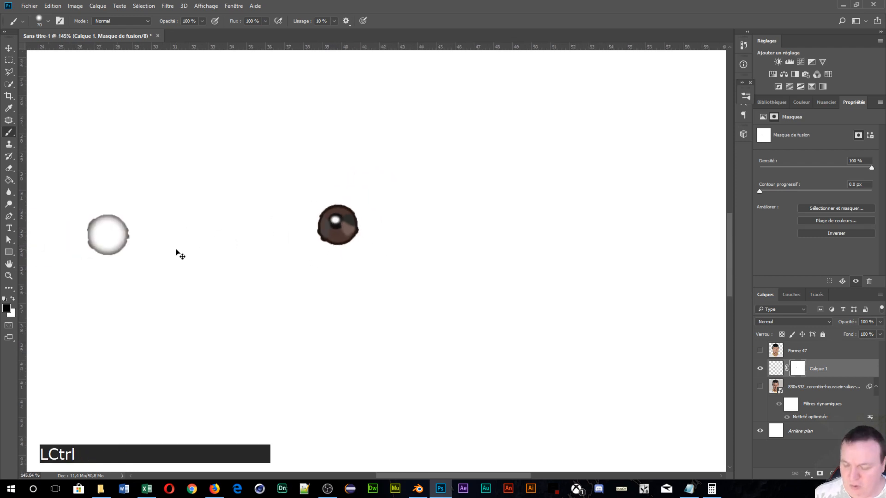
{"action": "scroll", "coordinate": [239, 252], "scroll_direction": "up", "scroll_amount": 5}
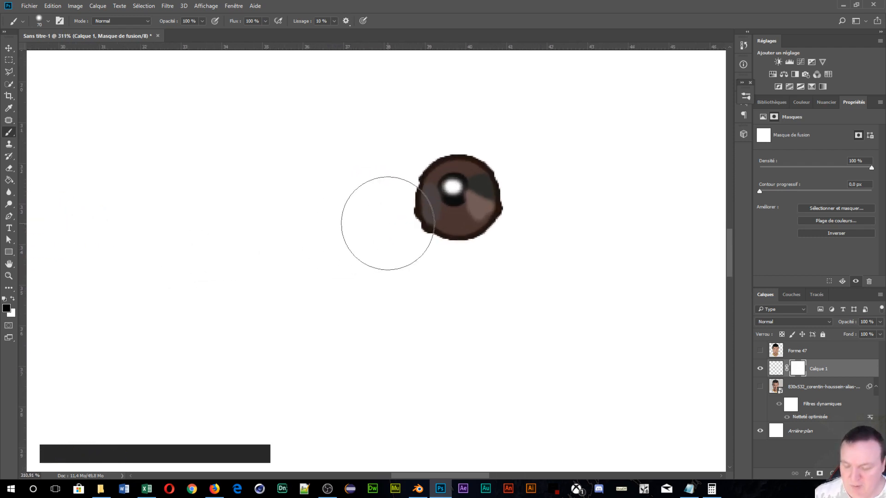
Step: Resize the brush to 60 px so it matches the right-hand iris's outline
{"action": "mouse_move", "coordinate": [451, 212]}
{"action": "left_mouse_down", "text": "alt"}
{"action": "mouse_move", "coordinate": [461, 206]}
{"action": "mouse_move", "coordinate": [453, 179]}
{"action": "mouse_move", "coordinate": [452, 227]}
{"action": "left_mouse_up", "text": "alt"}
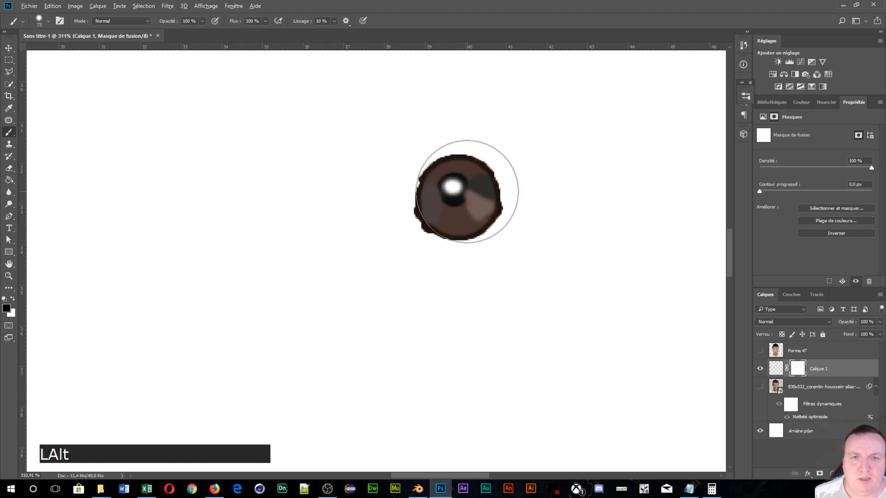
{"action": "right_click", "coordinate": [468, 198], "text": "alt"}
{"action": "left_click_drag", "start_coordinate": [468, 197], "coordinate": [458, 196], "text": "alt"}
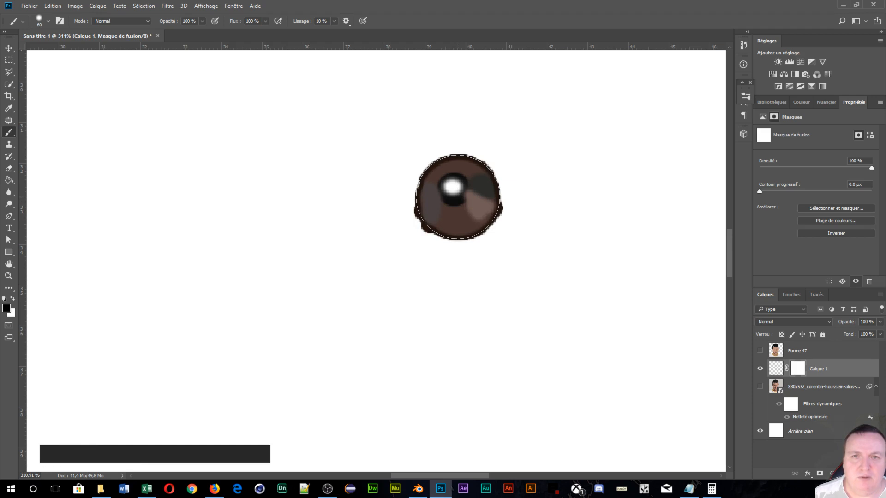
Step: Dab black on Calque 1's layer mask over both irises with the 60 px soft brush, and invert the mask
{"action": "left_click", "coordinate": [458, 197]}
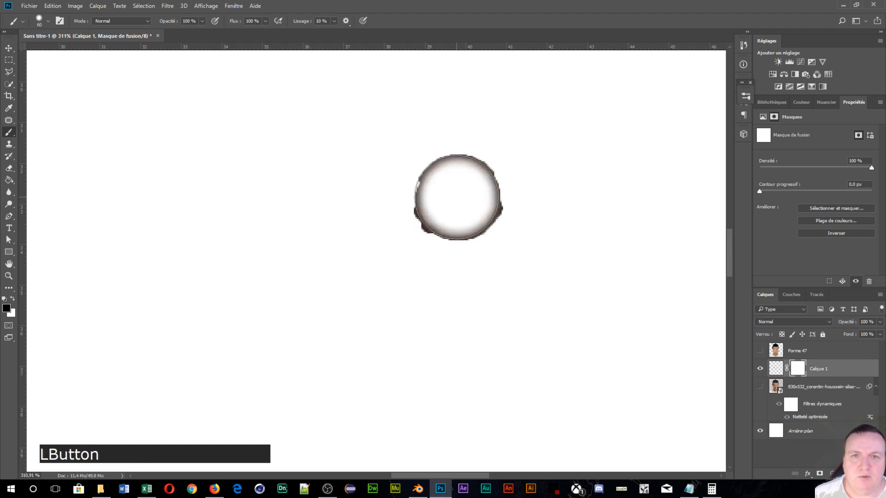
{"action": "left_click_drag", "start_coordinate": [75, 256], "coordinate": [563, 223]}
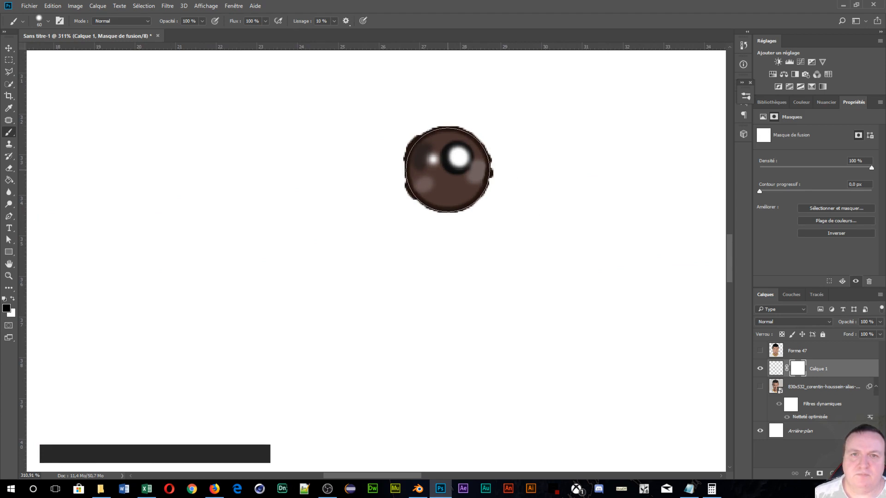
{"action": "left_click", "coordinate": [447, 170]}
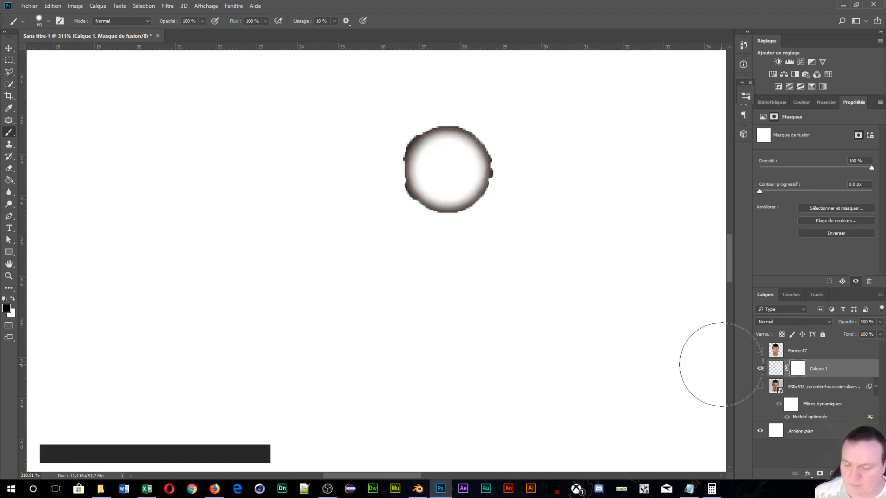
{"action": "key", "text": "ctrl+i"}
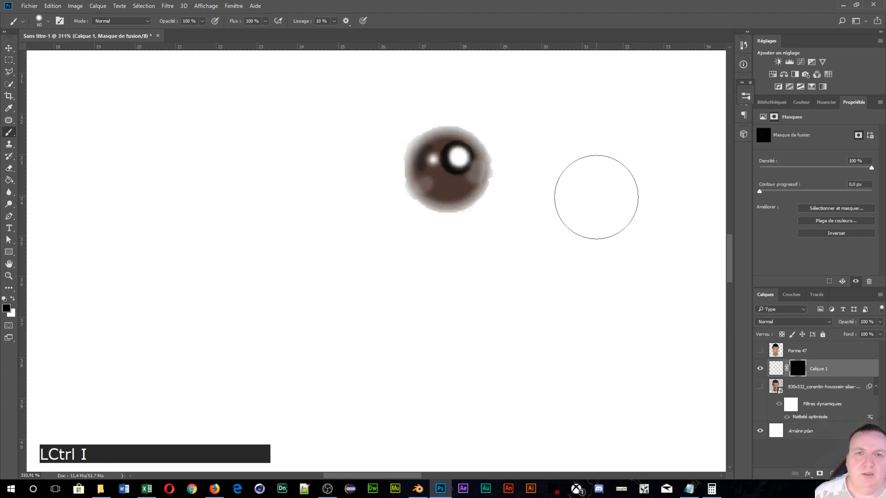
Step: Reduce the brush to 11 px and paint black on the mask around the left iris to trim its ragged edge
{"action": "scroll", "coordinate": [539, 198], "scroll_direction": "up", "scroll_amount": 1}
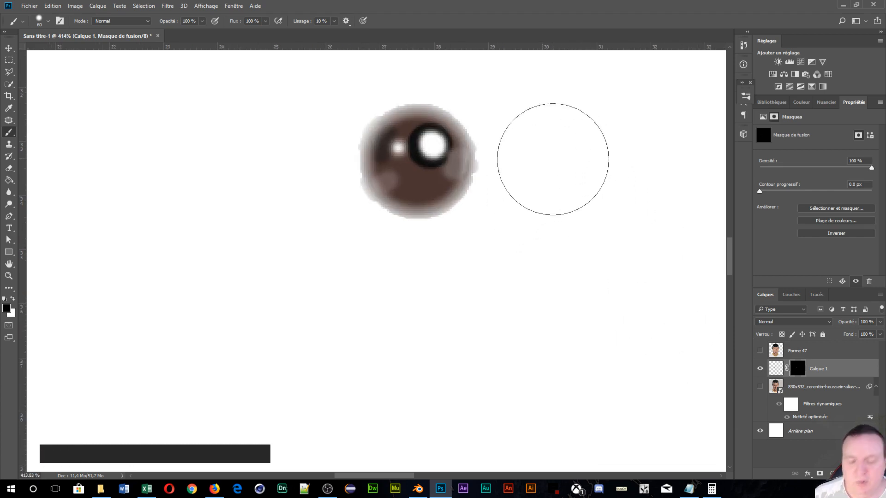
{"action": "right_click", "coordinate": [569, 174], "text": "alt"}
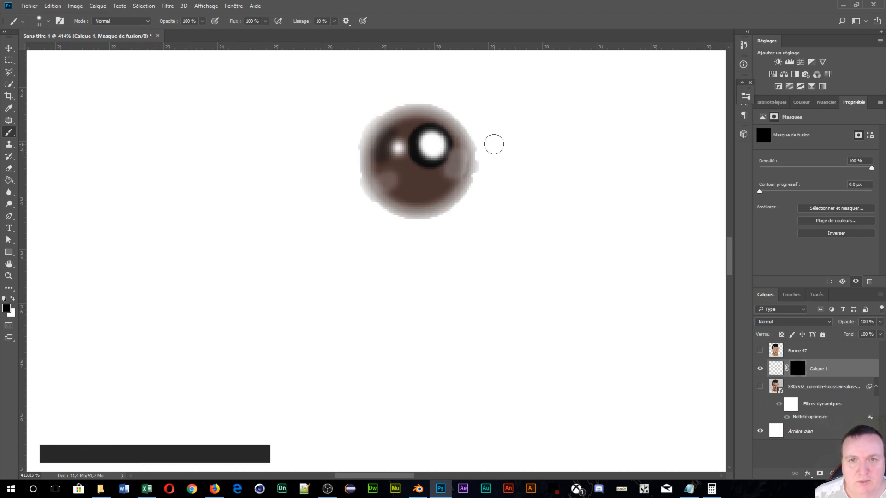
{"action": "left_click", "coordinate": [488, 132]}
{"action": "mouse_move", "coordinate": [489, 175]}
{"action": "left_mouse_down"}
{"action": "mouse_move", "coordinate": [484, 133]}
{"action": "mouse_move", "coordinate": [468, 208]}
{"action": "mouse_move", "coordinate": [433, 229]}
{"action": "left_mouse_up"}
{"action": "mouse_move", "coordinate": [467, 201]}
{"action": "left_mouse_down"}
{"action": "mouse_move", "coordinate": [436, 220]}
{"action": "mouse_move", "coordinate": [383, 225]}
{"action": "left_mouse_up"}
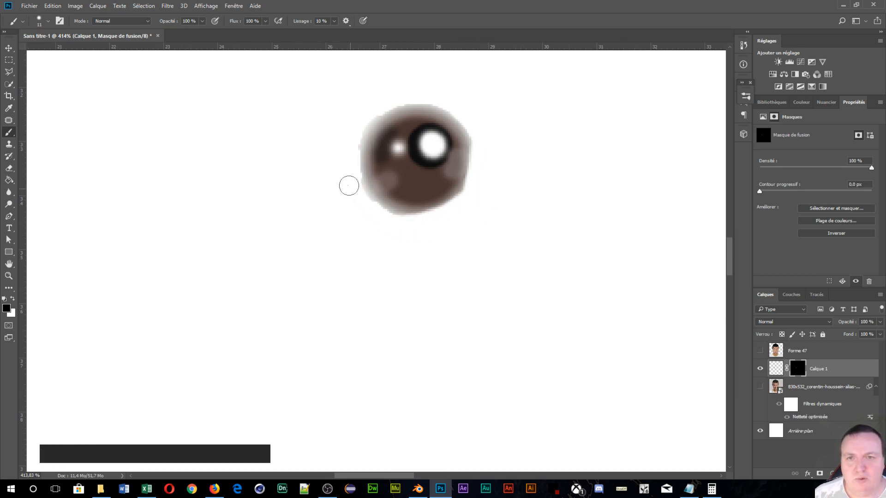
{"action": "mouse_move", "coordinate": [349, 186]}
{"action": "left_mouse_down"}
{"action": "mouse_move", "coordinate": [396, 226]}
{"action": "mouse_move", "coordinate": [347, 171]}
{"action": "mouse_move", "coordinate": [350, 129]}
{"action": "mouse_move", "coordinate": [351, 162]}
{"action": "left_mouse_up"}
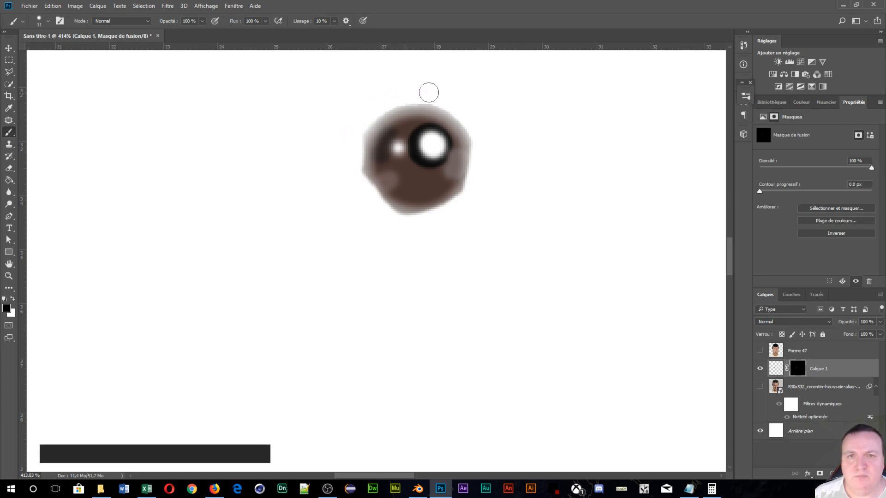
Step: Paint black on the mask around the right iris to trim its uneven outline with the same small brush
{"action": "key", "text": "space"}
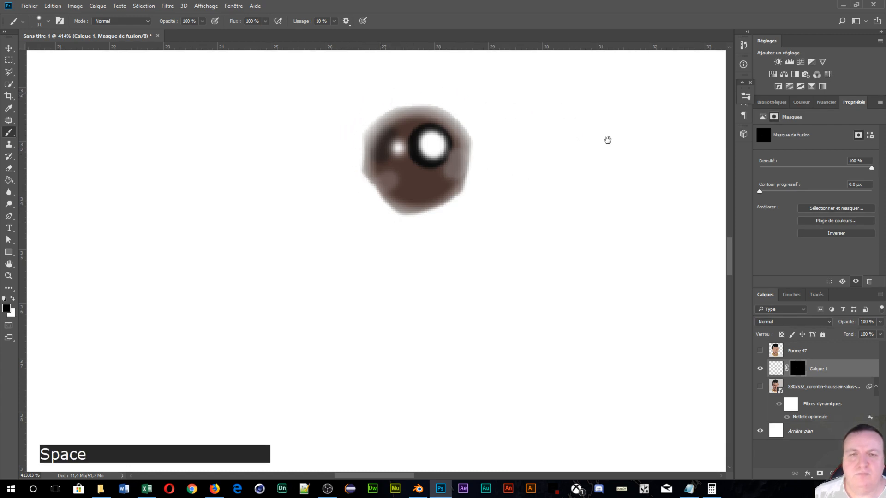
{"action": "left_click_drag", "start_coordinate": [607, 139], "coordinate": [101, 233]}
{"action": "left_click_drag", "start_coordinate": [540, 135], "coordinate": [521, 127]}
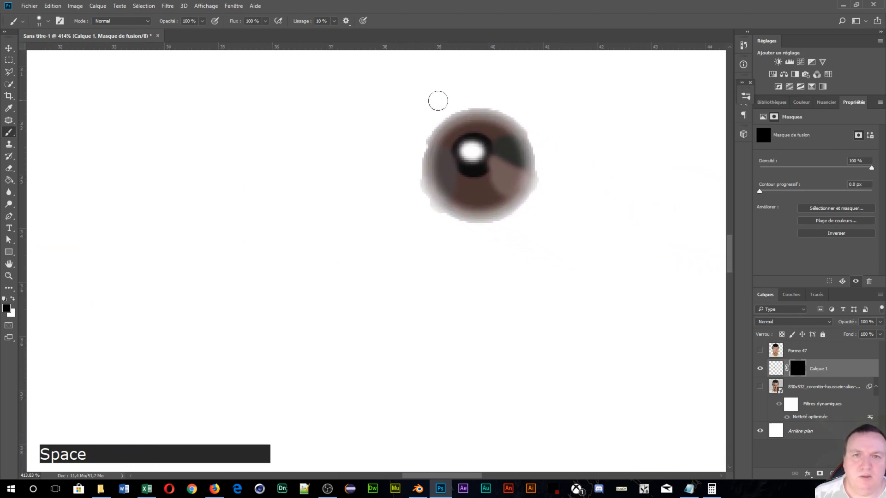
{"action": "left_click_drag", "start_coordinate": [421, 105], "coordinate": [457, 90]}
{"action": "mouse_move", "coordinate": [524, 112]}
{"action": "left_mouse_down"}
{"action": "mouse_move", "coordinate": [543, 158]}
{"action": "mouse_move", "coordinate": [521, 225]}
{"action": "mouse_move", "coordinate": [479, 232]}
{"action": "mouse_move", "coordinate": [430, 221]}
{"action": "mouse_move", "coordinate": [401, 193]}
{"action": "left_mouse_up"}
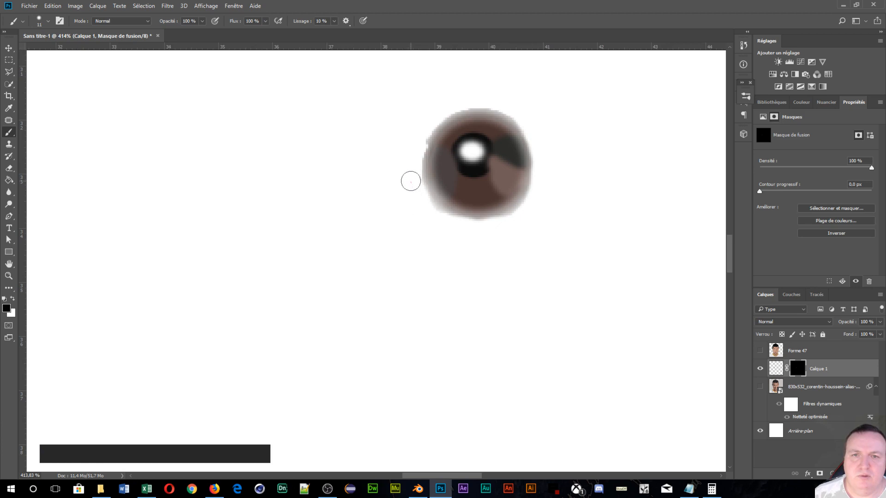
{"action": "mouse_move", "coordinate": [416, 133]}
{"action": "left_mouse_down"}
{"action": "mouse_move", "coordinate": [448, 111]}
{"action": "mouse_move", "coordinate": [408, 161]}
{"action": "mouse_move", "coordinate": [445, 113]}
{"action": "mouse_move", "coordinate": [481, 99]}
{"action": "mouse_move", "coordinate": [505, 103]}
{"action": "mouse_move", "coordinate": [459, 103]}
{"action": "mouse_move", "coordinate": [519, 110]}
{"action": "left_mouse_up"}
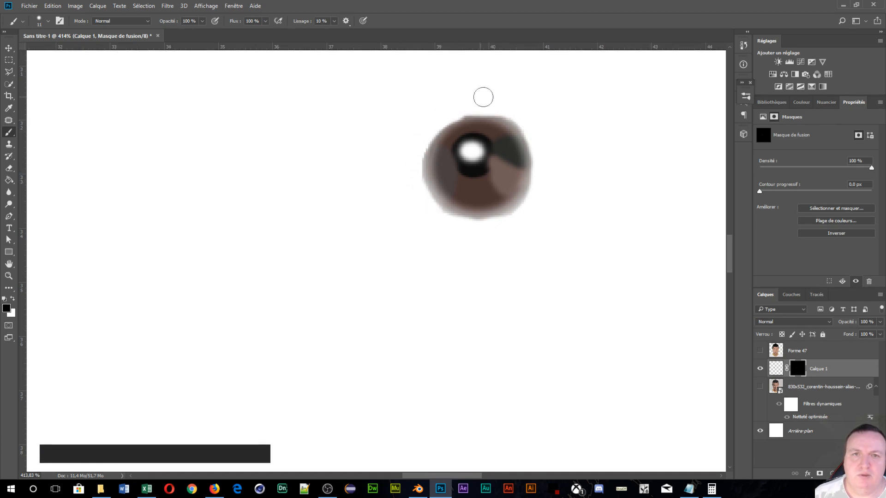
Step: Enlarge the brush to 52 px, undo the black dab, and paint white on the mask over the right iris
{"action": "right_click", "coordinate": [479, 157], "text": "alt"}
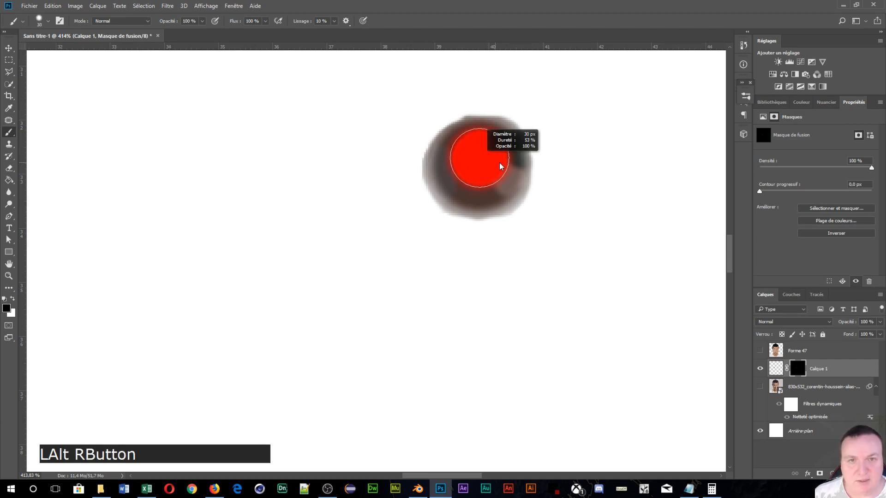
{"action": "right_click", "coordinate": [489, 169], "text": "alt"}
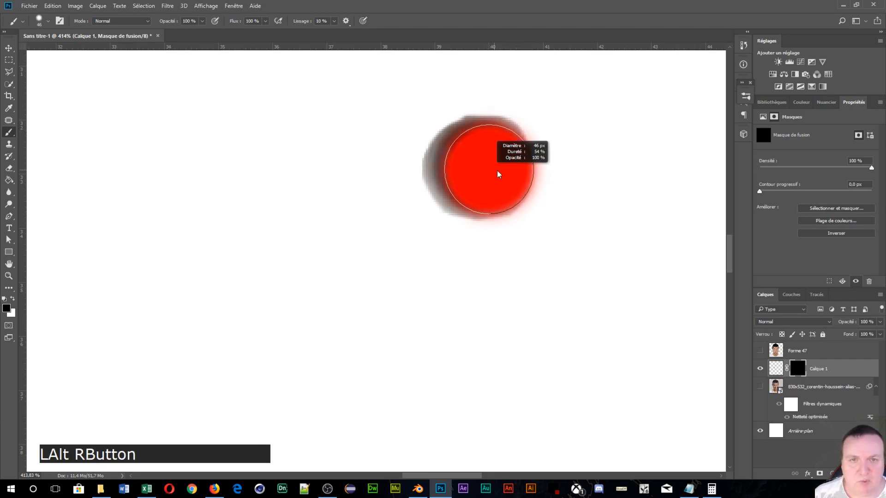
{"action": "right_click", "coordinate": [481, 166], "text": "alt"}
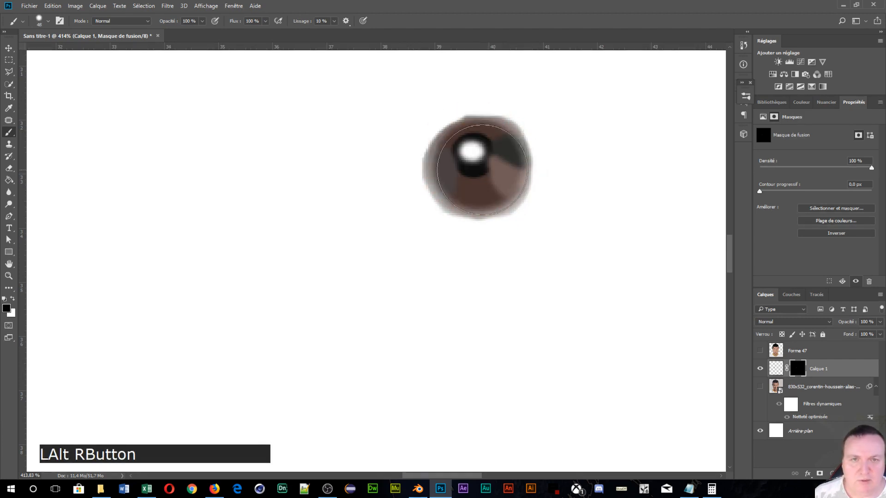
{"action": "right_click", "coordinate": [481, 169], "text": "alt"}
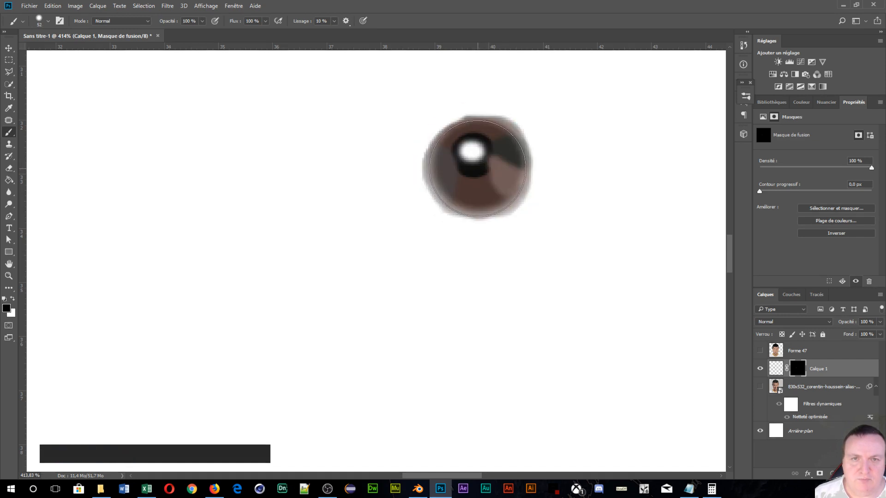
{"action": "left_click", "coordinate": [477, 169]}
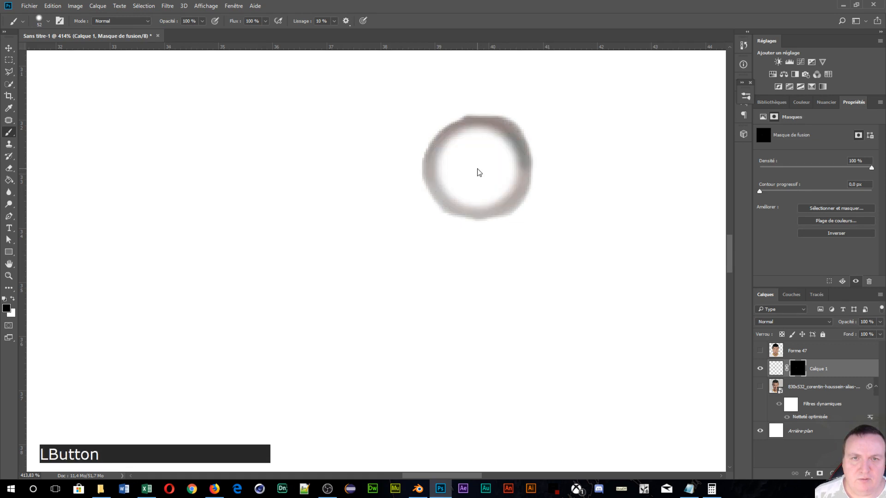
{"action": "key", "text": "ctrl+z"}
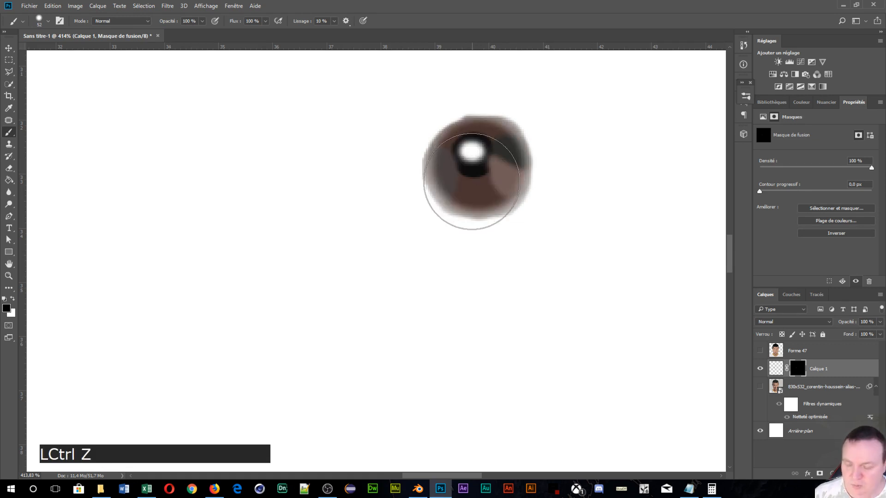
{"action": "key", "text": "x"}
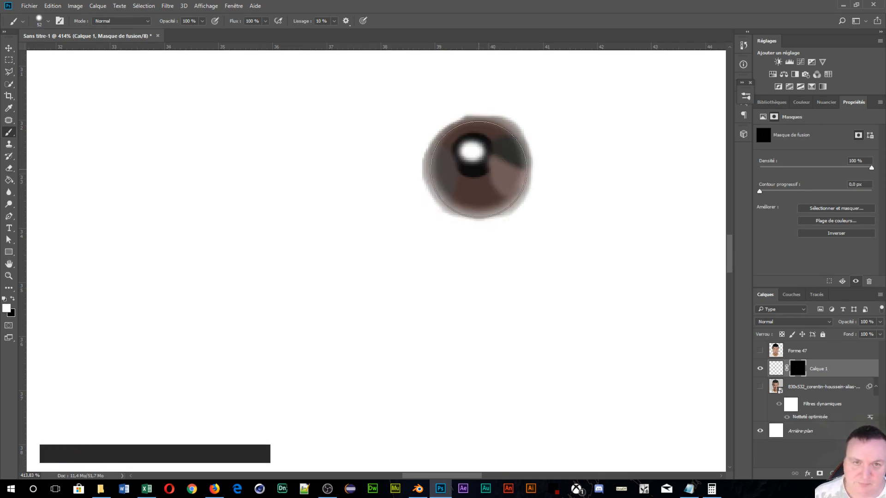
{"action": "left_click", "coordinate": [479, 169]}
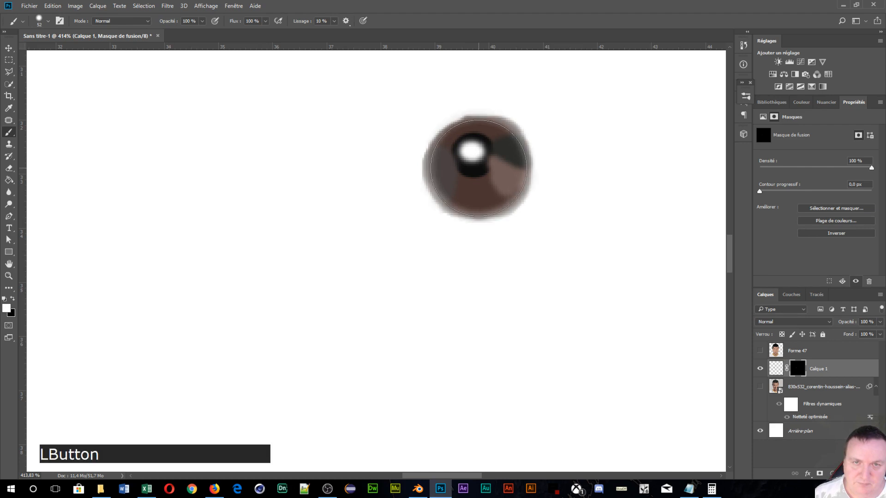
Step: Paint white on the mask over the left iris to make it more opaque
{"action": "key", "text": "space"}
{"action": "left_click_drag", "start_coordinate": [167, 232], "coordinate": [713, 255]}
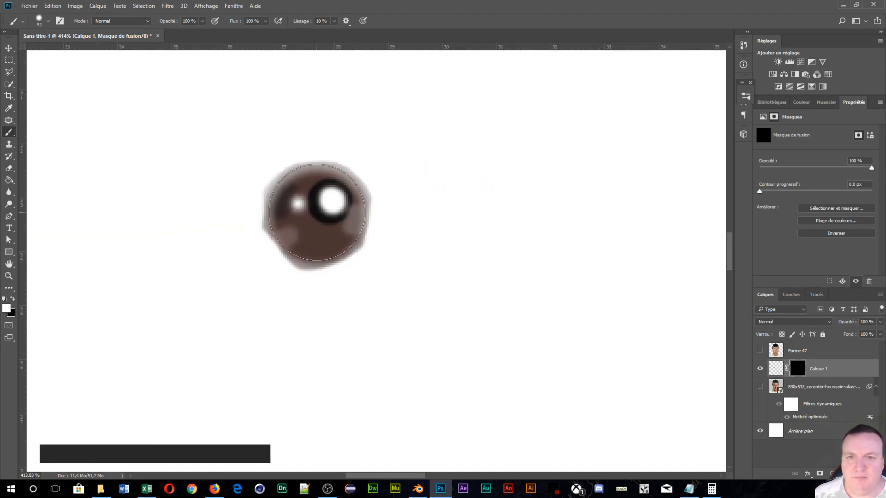
{"action": "left_click_drag", "start_coordinate": [316, 213], "coordinate": [325, 208]}
Step: Paint white on the mask over the right iris again and undo the unwanted brushwork
{"action": "mouse_move", "coordinate": [568, 223]}
{"action": "left_mouse_down"}
{"action": "mouse_move", "coordinate": [208, 305]}
{"action": "mouse_move", "coordinate": [179, 262]}
{"action": "left_mouse_up"}
{"action": "left_click_drag", "start_coordinate": [576, 230], "coordinate": [581, 229]}
{"action": "key", "text": "ctrl+z"}
{"action": "key", "text": "ctrl+z"}
{"action": "key", "text": "ctrl+z"}
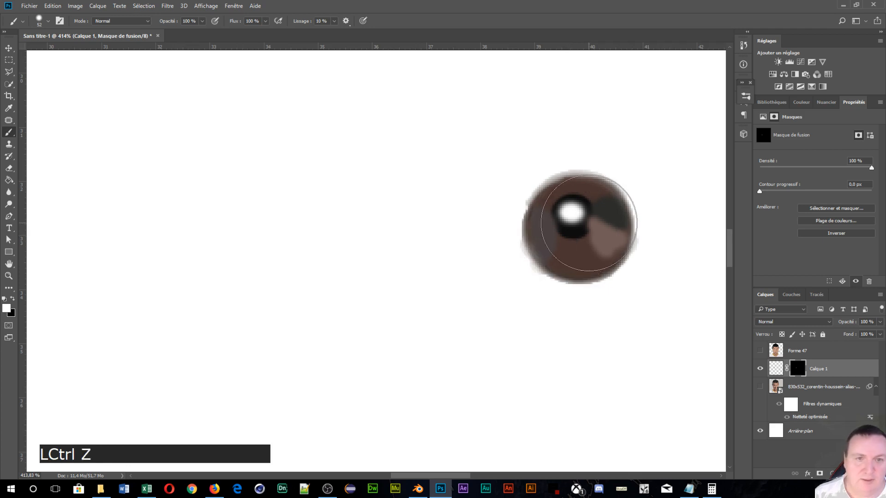
Step: Select the empty area around both irises with the Magic Wand and delete it from Calque 1's mask and its pixels
{"action": "scroll", "coordinate": [543, 275], "scroll_direction": "down", "scroll_amount": 5}
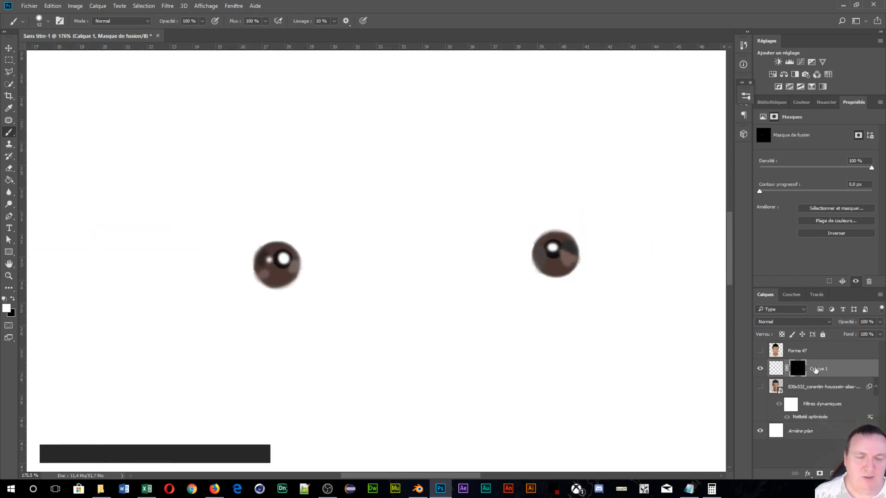
{"action": "left_click", "coordinate": [10, 86]}
{"action": "left_click", "coordinate": [47, 93]}
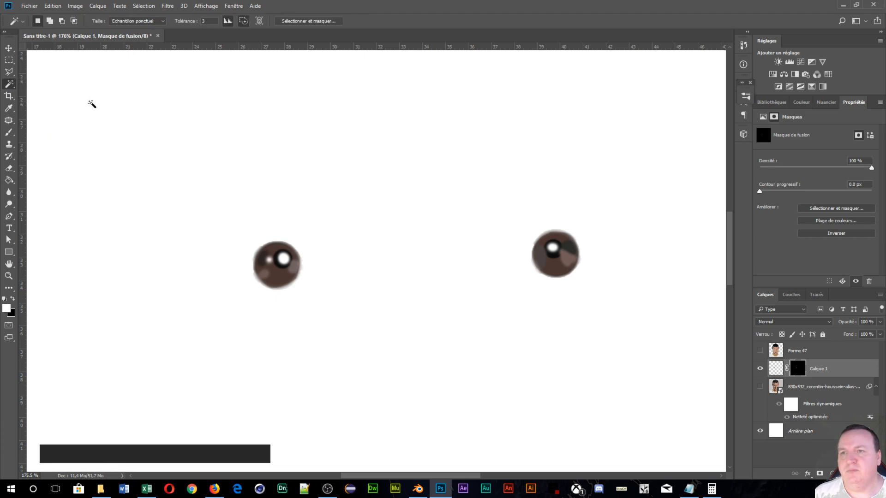
{"action": "left_click", "coordinate": [213, 101]}
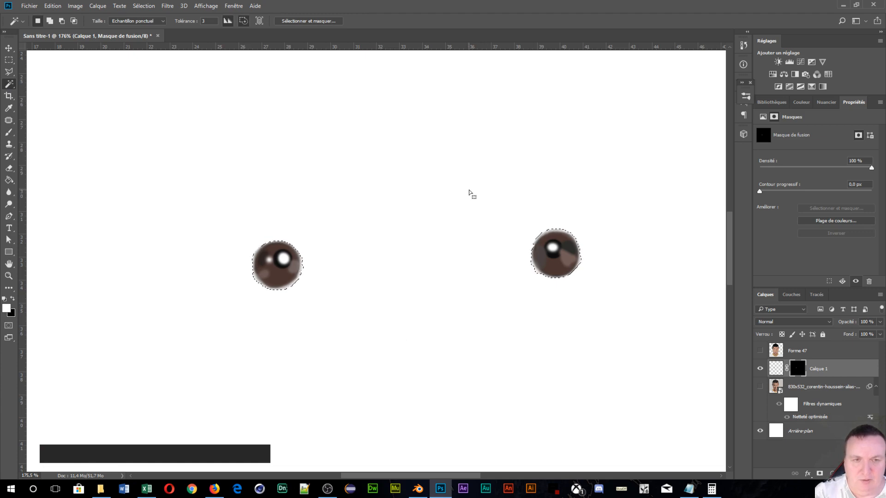
{"action": "key", "text": "Delete"}
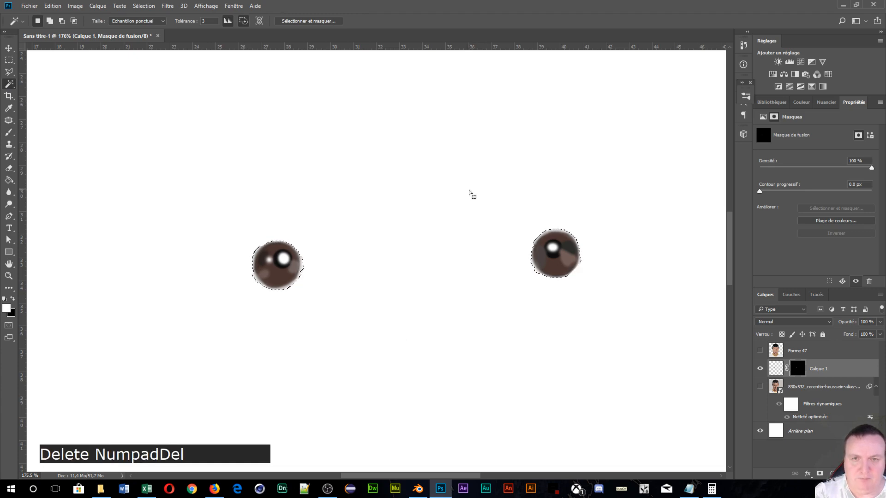
{"action": "left_click", "coordinate": [781, 366]}
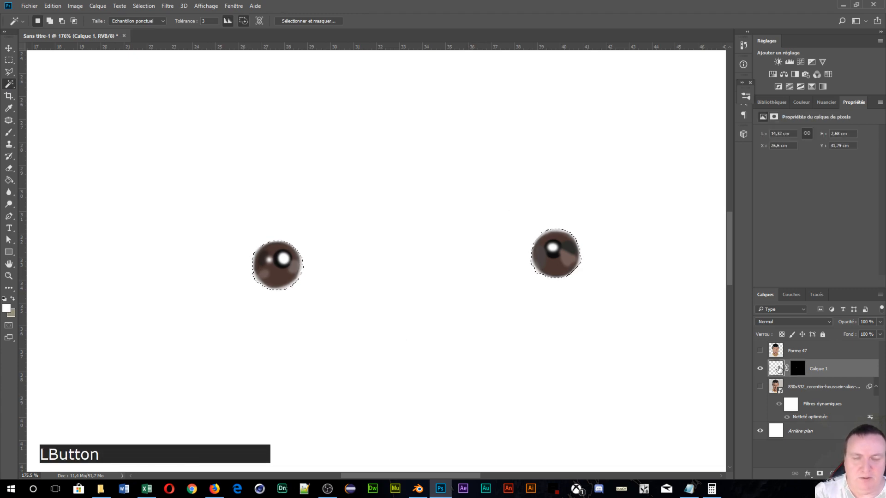
{"action": "key", "text": "Delete"}
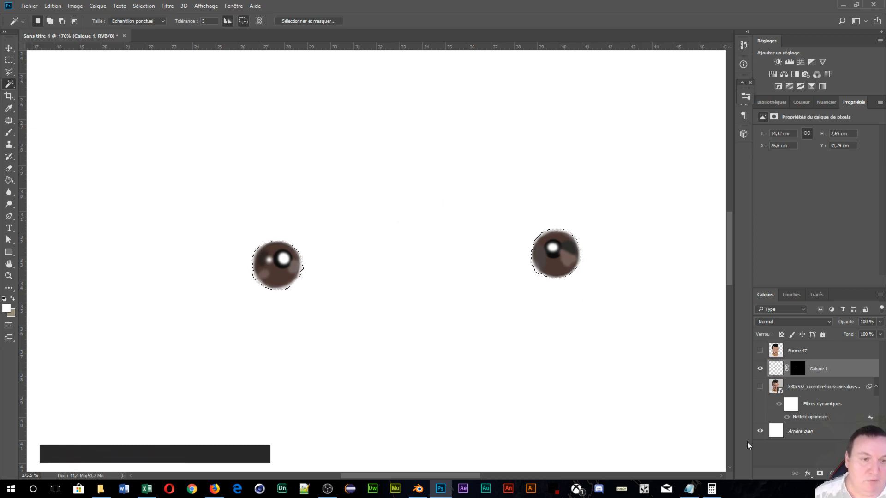
Step: Toggle the Arrière-plan layer's visibility to check the irises against transparency, and inspect the right iris's edge up close
{"action": "left_click", "coordinate": [760, 431]}
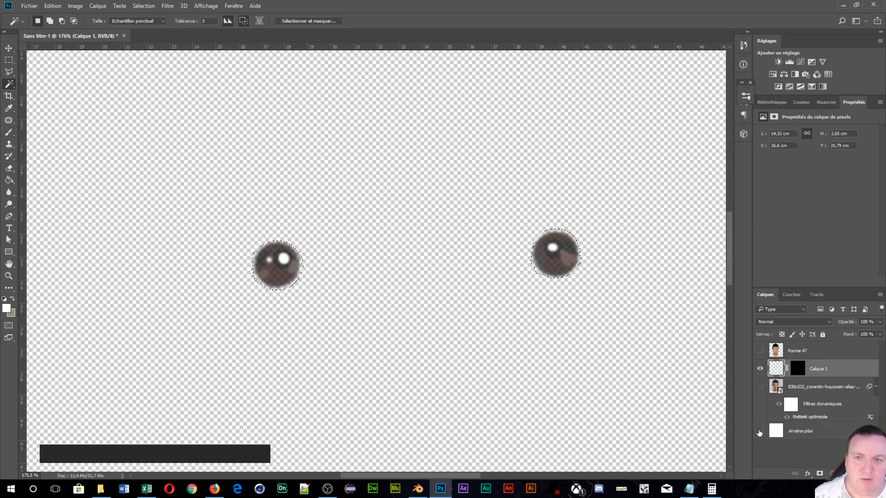
{"action": "left_click", "coordinate": [759, 431]}
{"action": "left_click", "coordinate": [759, 431]}
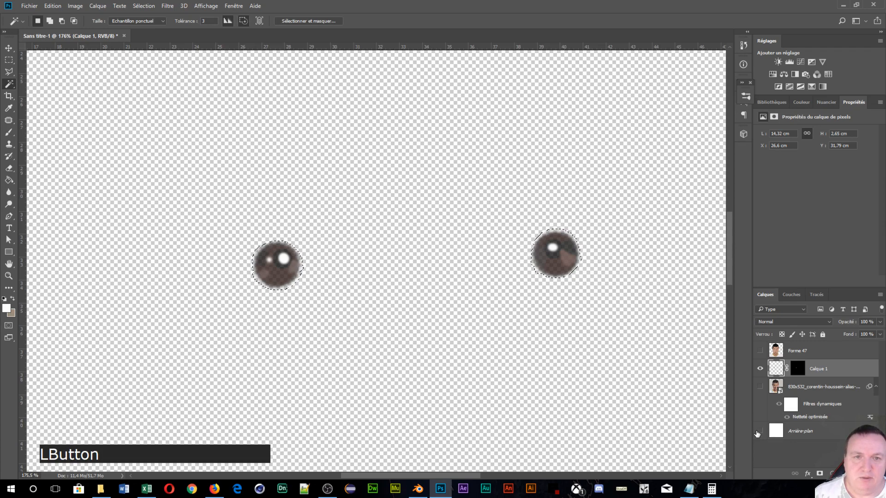
{"action": "left_click", "coordinate": [760, 431]}
{"action": "left_click", "coordinate": [759, 431]}
{"action": "left_click", "coordinate": [753, 431]}
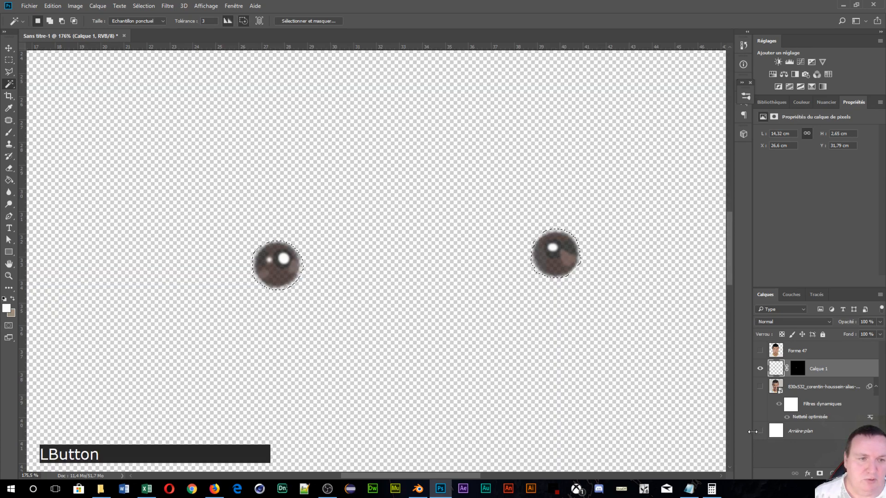
{"action": "left_click", "coordinate": [759, 432]}
{"action": "left_click", "coordinate": [759, 433]}
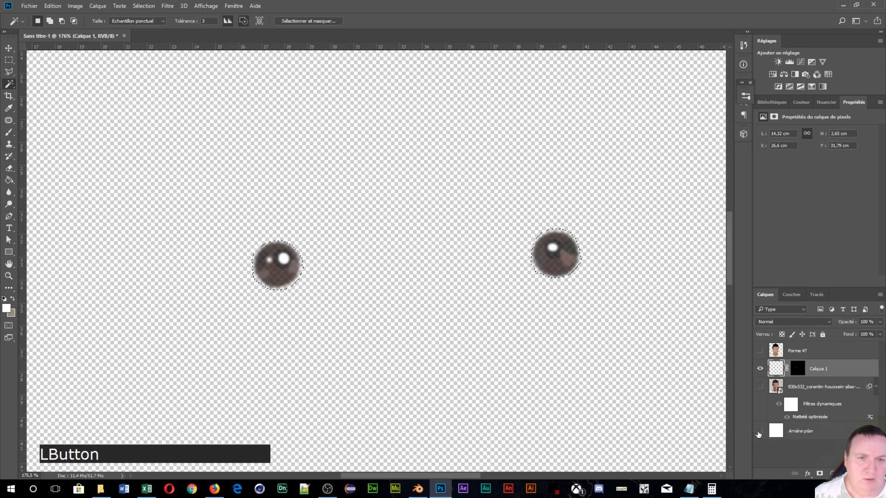
{"action": "left_click", "coordinate": [758, 432]}
{"action": "left_click", "coordinate": [758, 432]}
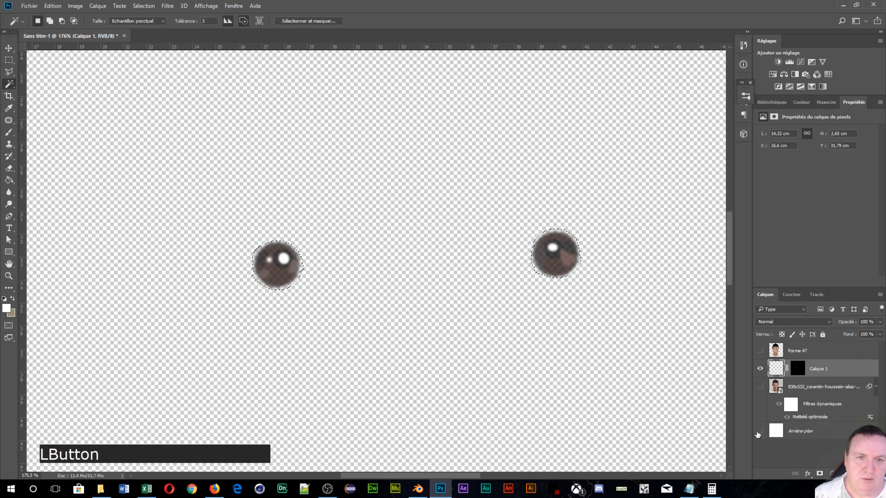
{"action": "left_click", "coordinate": [759, 431]}
{"action": "scroll", "coordinate": [549, 309], "scroll_direction": "up", "scroll_amount": 3}
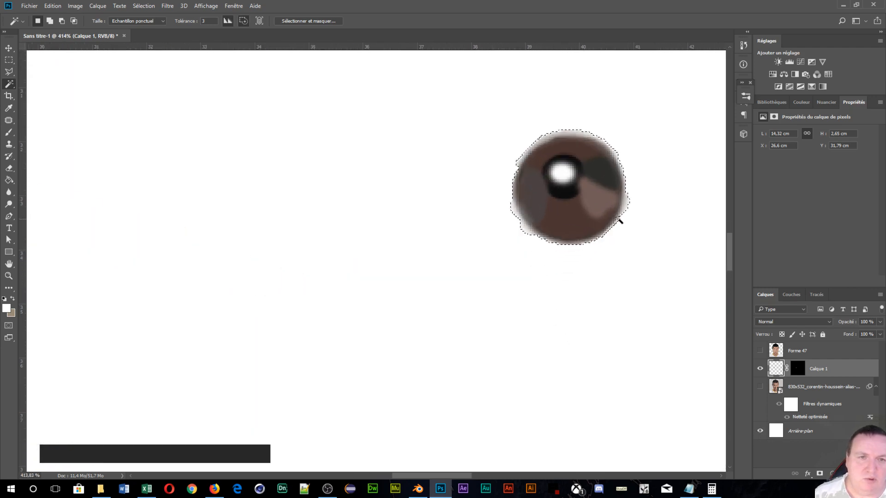
{"action": "scroll", "coordinate": [577, 206], "scroll_direction": "up", "scroll_amount": 4}
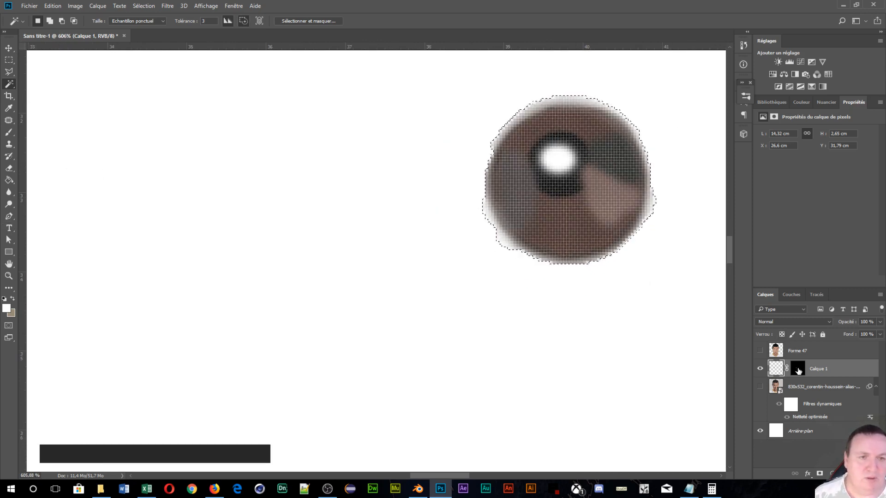
Step: Hide the Arrière-plan layer and paint white over the right iris on Calque 1's mask with a 32 px brush
{"action": "left_click", "coordinate": [798, 370]}
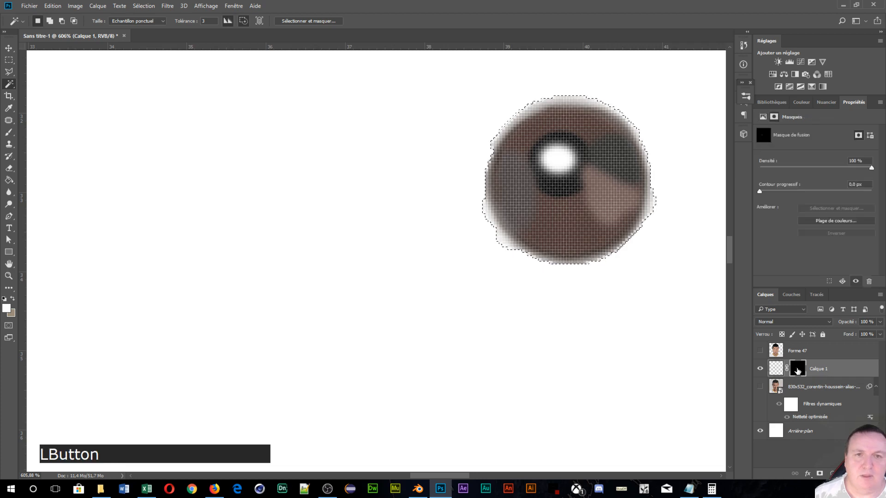
{"action": "left_click", "coordinate": [769, 372]}
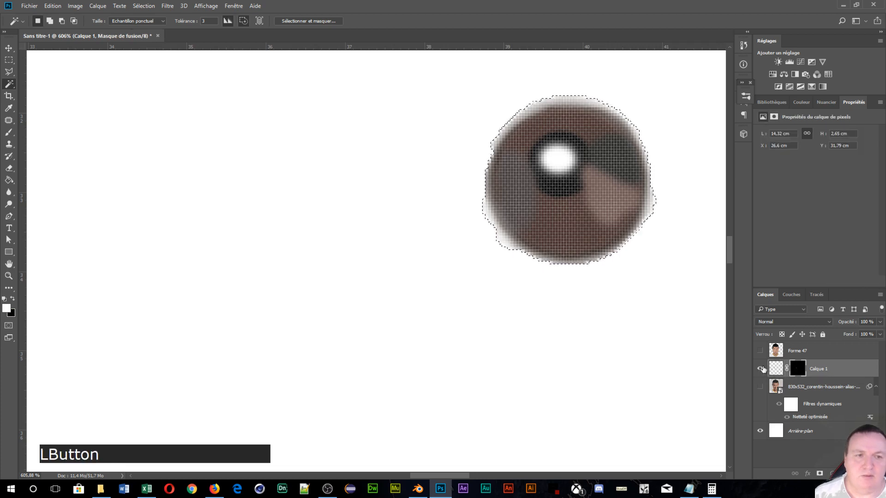
{"action": "left_click", "coordinate": [7, 311]}
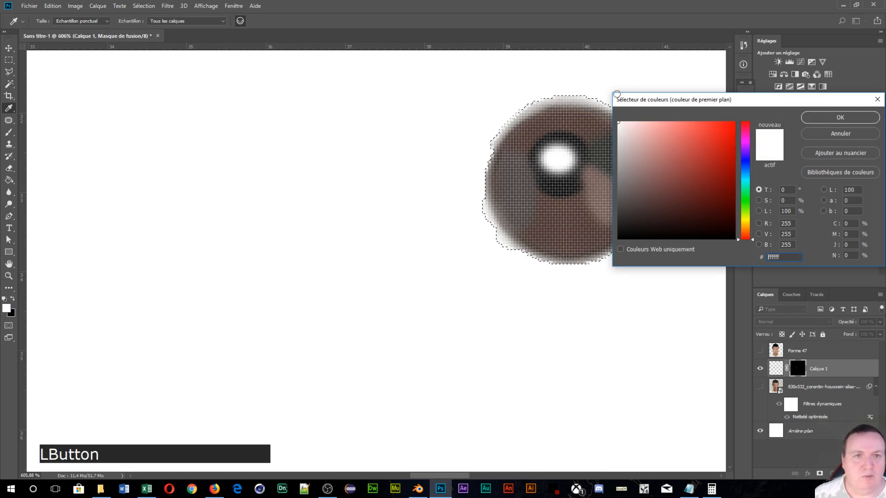
{"action": "left_click", "coordinate": [843, 118]}
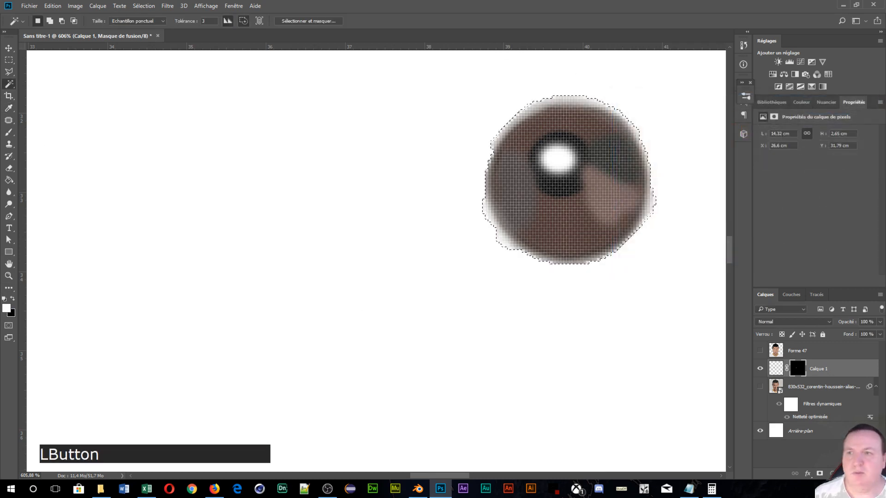
{"action": "left_click", "coordinate": [8, 133]}
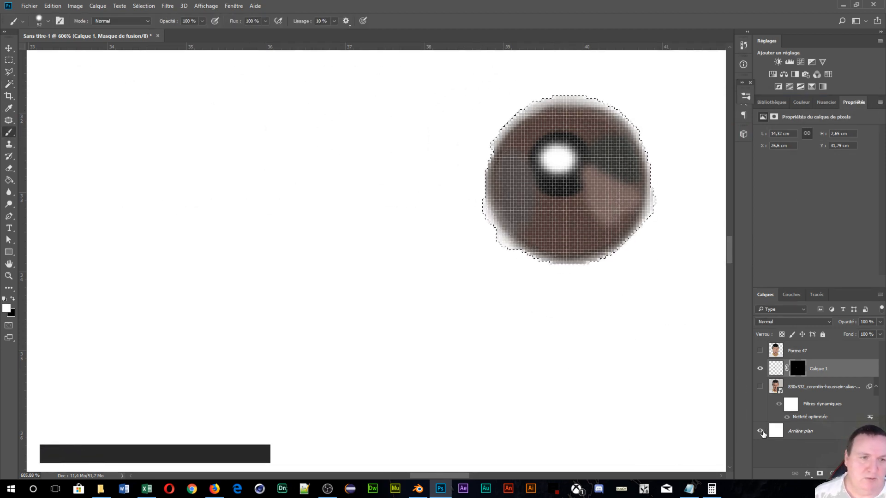
{"action": "left_click", "coordinate": [760, 431]}
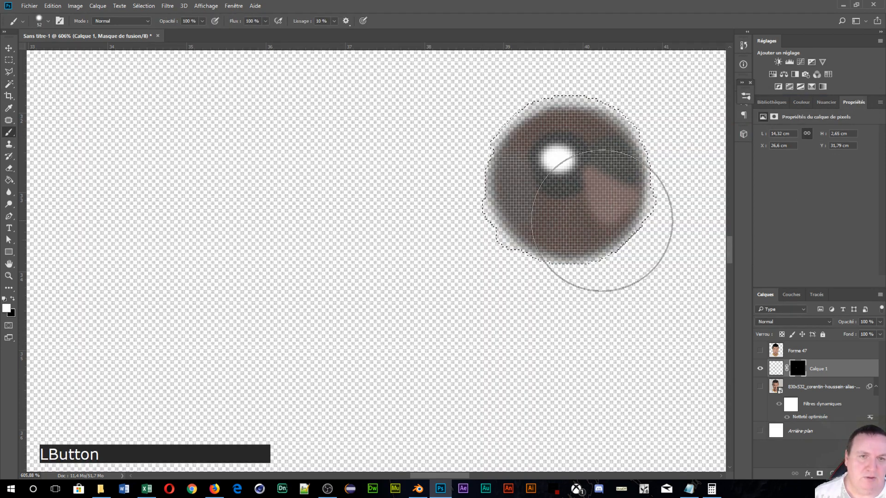
{"action": "right_click", "coordinate": [566, 182], "text": "alt"}
{"action": "mouse_move", "coordinate": [554, 183]}
{"action": "left_mouse_down"}
{"action": "mouse_move", "coordinate": [536, 177]}
{"action": "mouse_move", "coordinate": [563, 188]}
{"action": "left_mouse_up"}
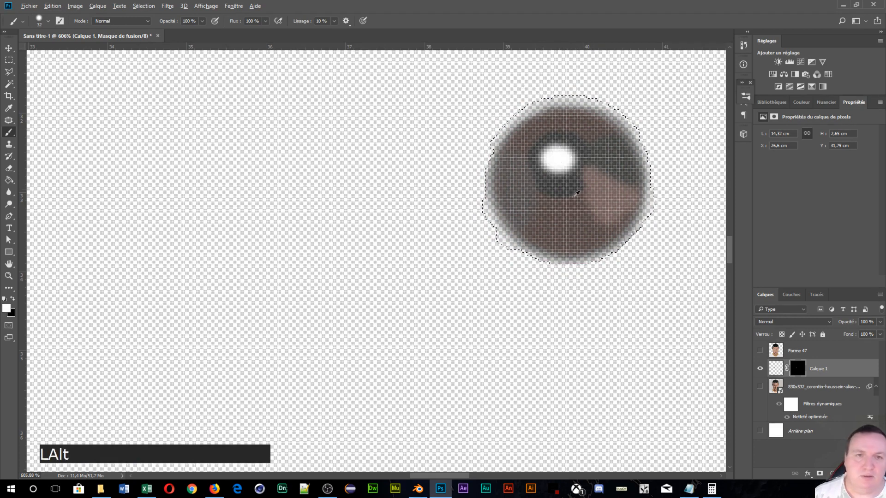
{"action": "left_click", "coordinate": [550, 150], "text": "alt"}
{"action": "left_click_drag", "start_coordinate": [583, 197], "coordinate": [578, 179]}
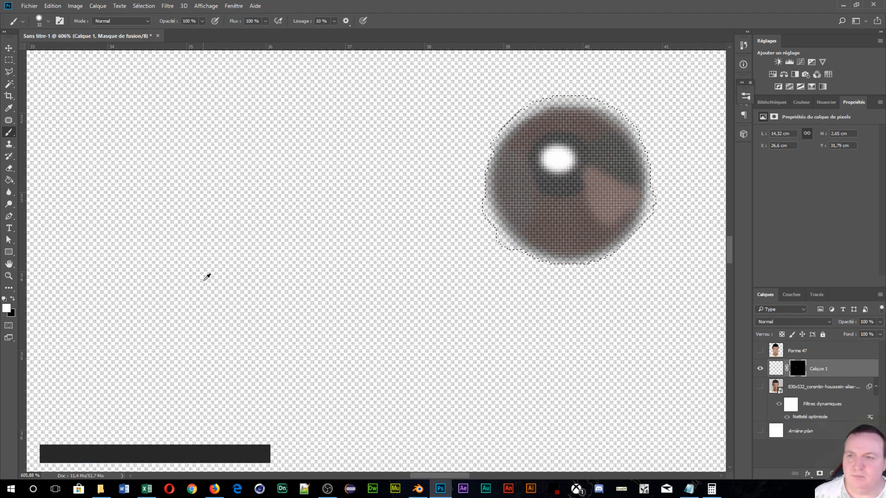
Step: Reselect Calque 1's mask, keep the foreground colour white, and brush over the right and left irises again
{"action": "left_click", "coordinate": [798, 369]}
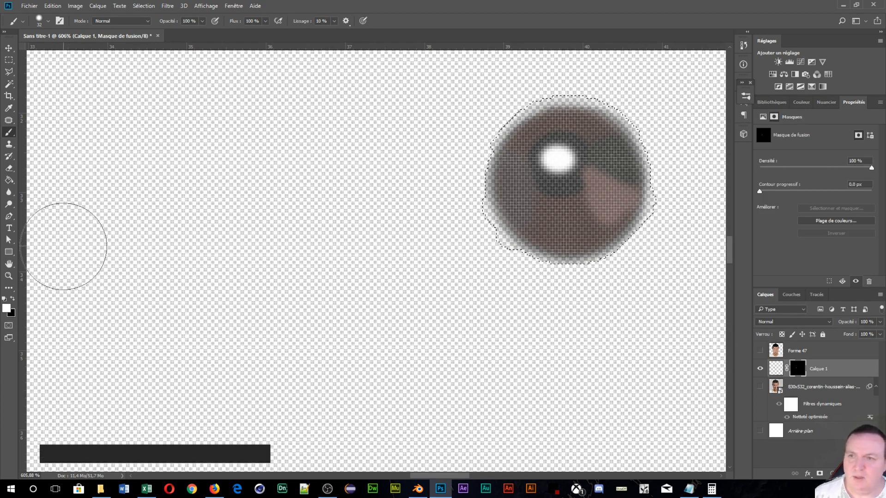
{"action": "left_click", "coordinate": [6, 310]}
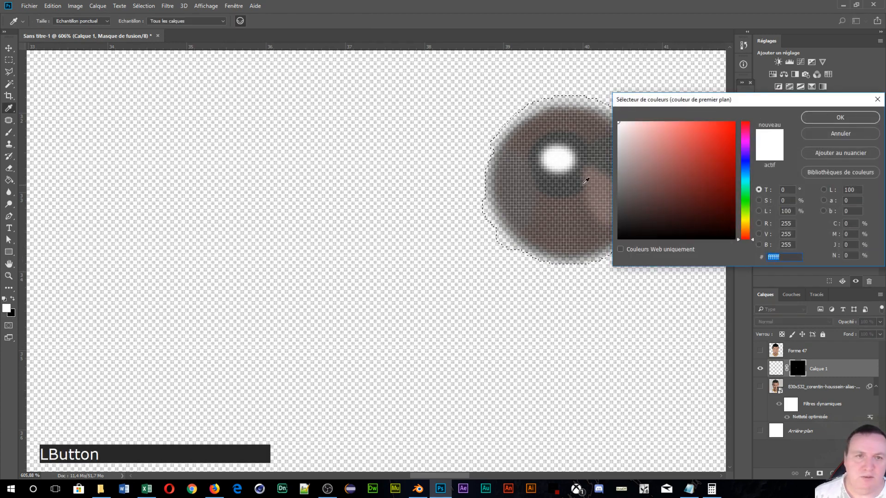
{"action": "left_click", "coordinate": [619, 89]}
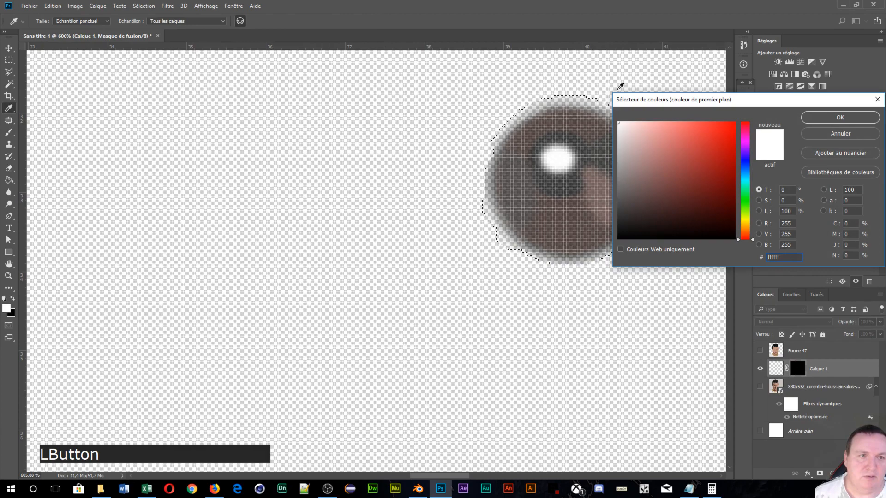
{"action": "left_click", "coordinate": [826, 118]}
{"action": "left_click_drag", "start_coordinate": [561, 224], "coordinate": [547, 258]}
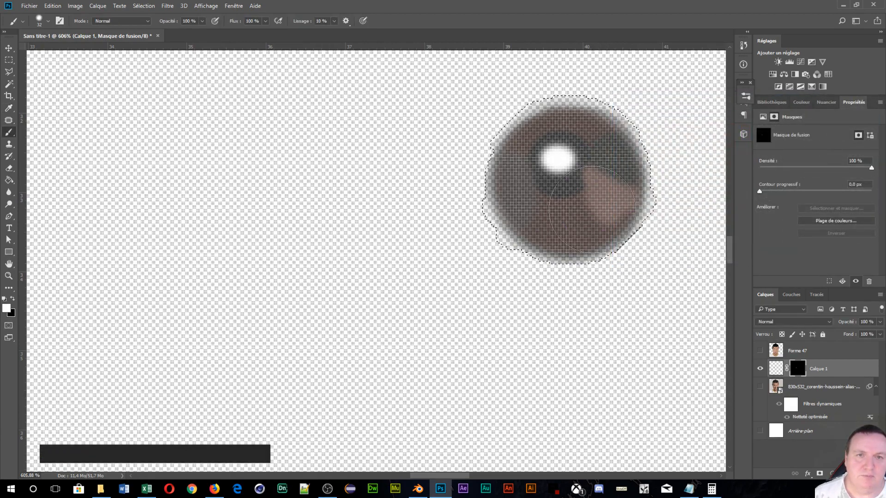
{"action": "key", "text": "space"}
{"action": "left_click_drag", "start_coordinate": [269, 247], "coordinate": [883, 202]}
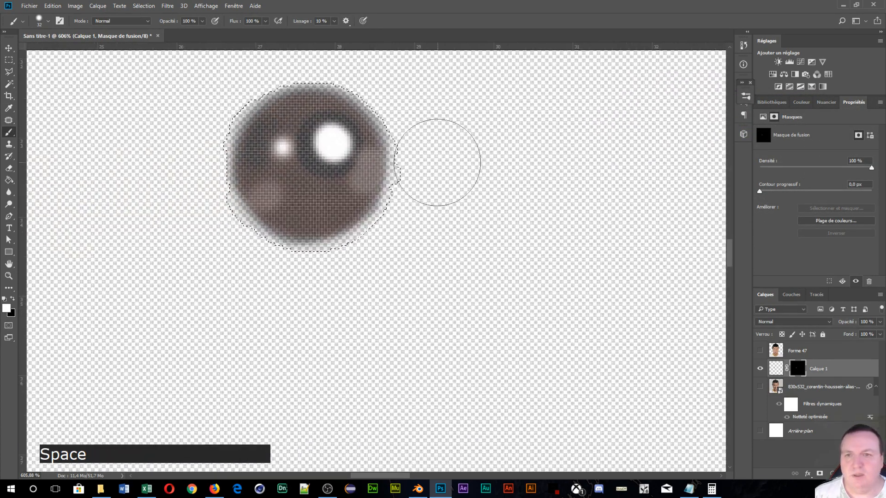
{"action": "left_click_drag", "start_coordinate": [328, 139], "coordinate": [325, 166]}
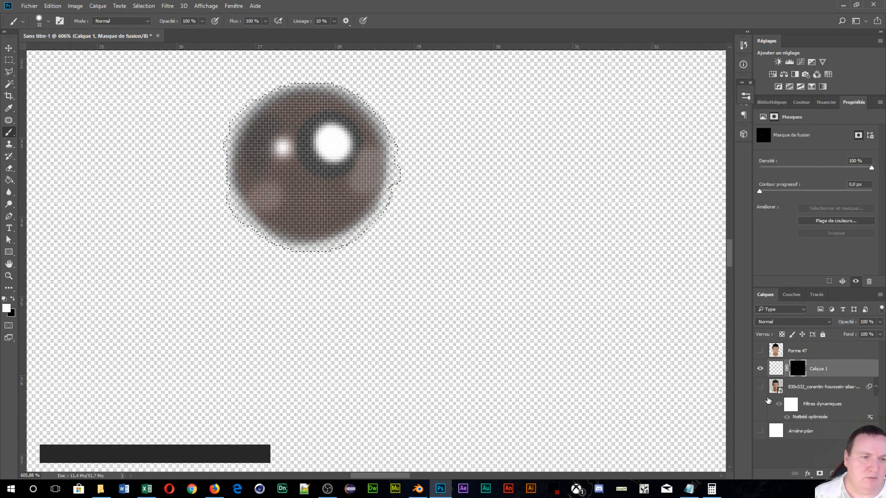
Step: Make the portrait photo, Arrière-plan and Forme 47 layers visible again
{"action": "left_click", "coordinate": [759, 387]}
{"action": "scroll", "coordinate": [544, 322], "scroll_direction": "down", "scroll_amount": 10}
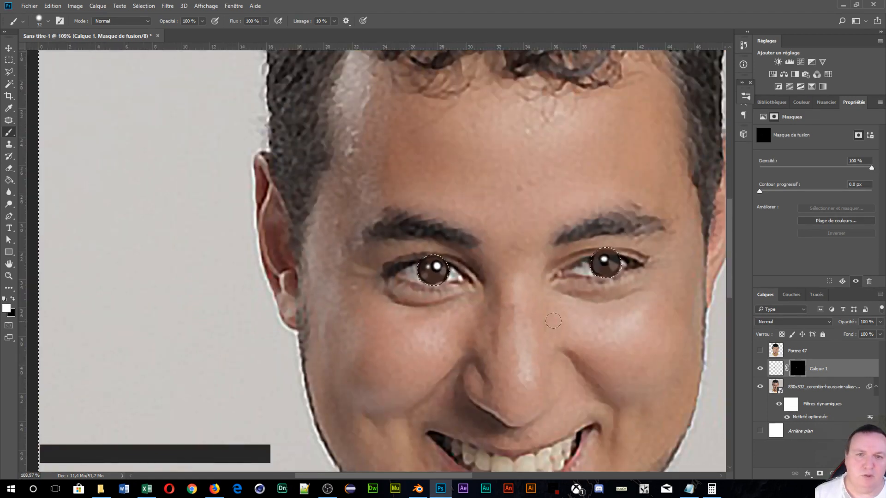
{"action": "left_click", "coordinate": [760, 431]}
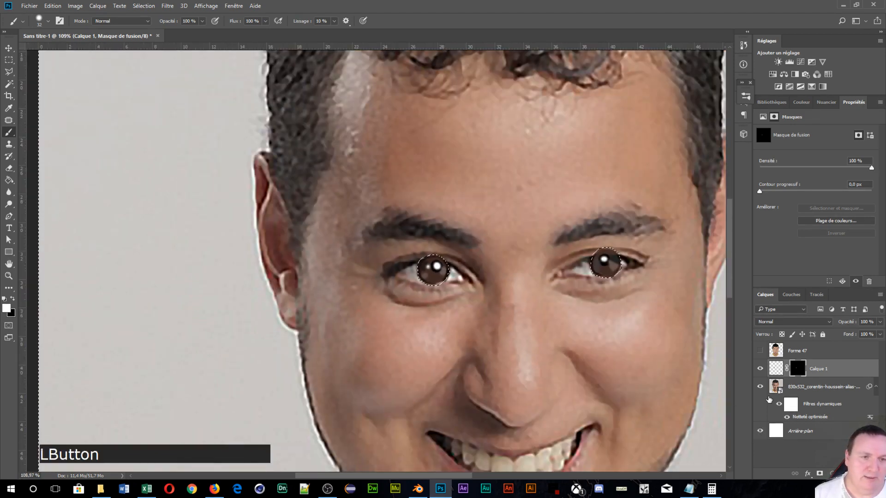
{"action": "left_click", "coordinate": [760, 351]}
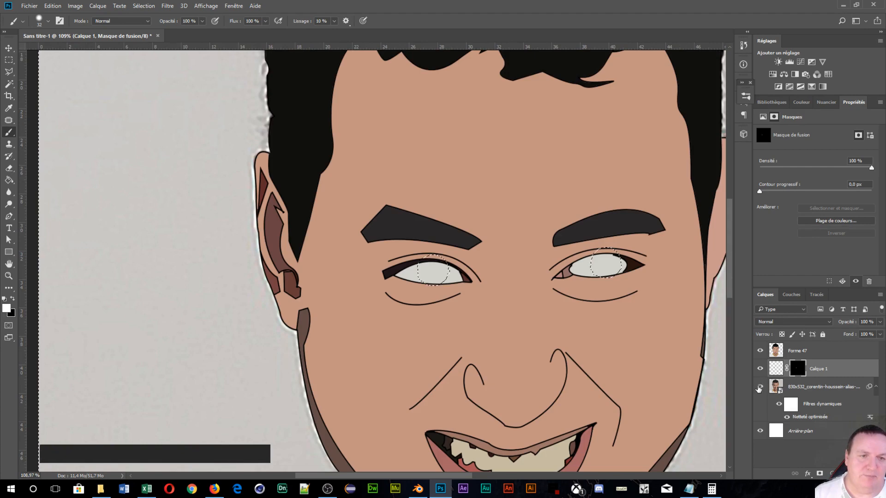
Step: Add a layer mask to Forme 47 that hides the selected iris circles so the irises show through
{"action": "scroll", "coordinate": [625, 317], "scroll_direction": "up", "scroll_amount": 5}
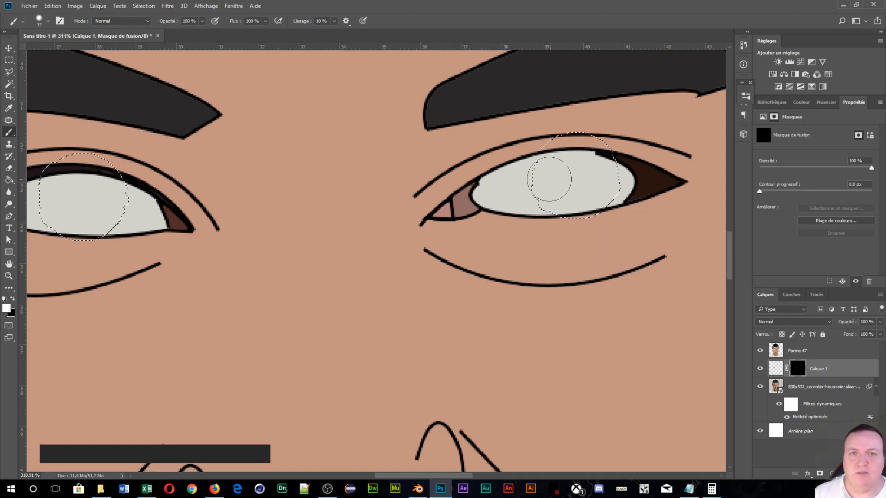
{"action": "left_click", "coordinate": [815, 357]}
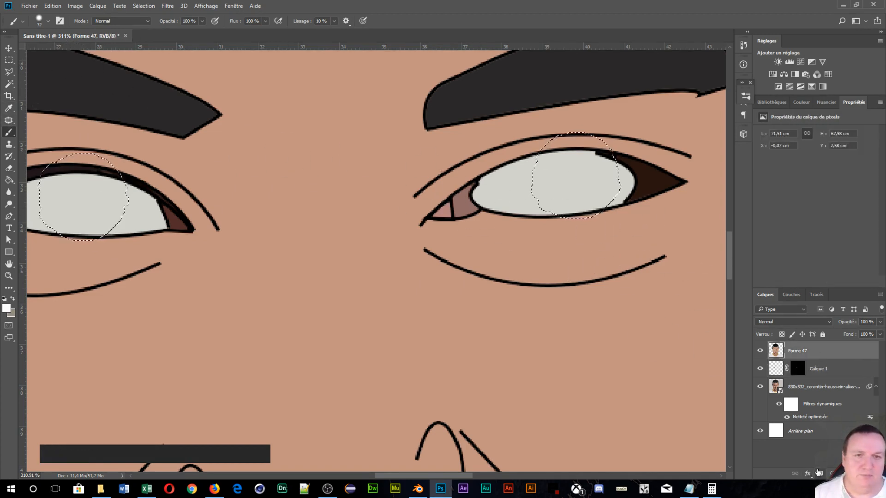
{"action": "left_click", "coordinate": [819, 473]}
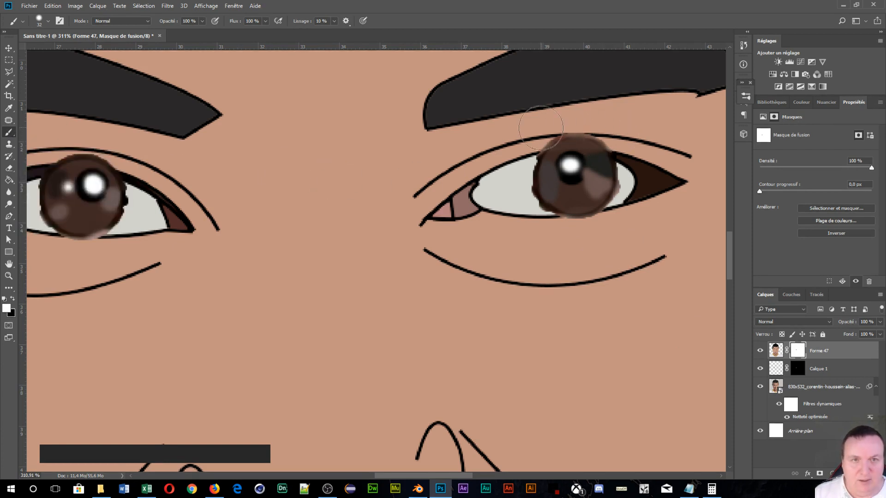
Step: Paint white on Forme 47's mask around the right iris to restore the eyelids and trim the iris edges
{"action": "left_click_drag", "start_coordinate": [497, 136], "coordinate": [604, 141]}
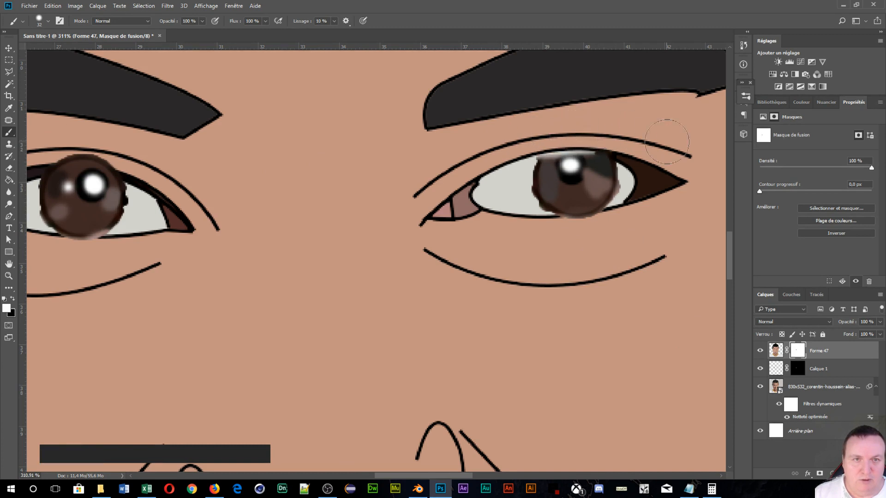
{"action": "left_click_drag", "start_coordinate": [620, 222], "coordinate": [572, 240]}
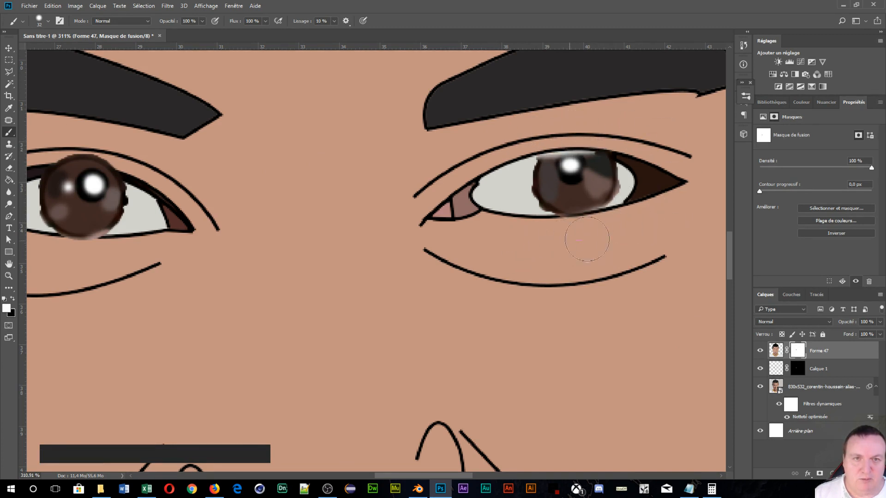
{"action": "left_click_drag", "start_coordinate": [499, 184], "coordinate": [509, 205]}
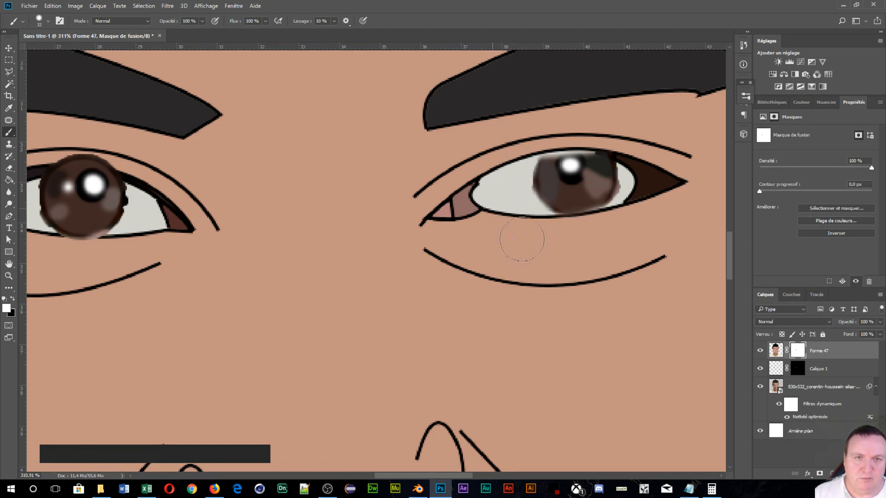
{"action": "left_click_drag", "start_coordinate": [649, 148], "coordinate": [630, 216]}
{"action": "left_click", "coordinate": [537, 218]}
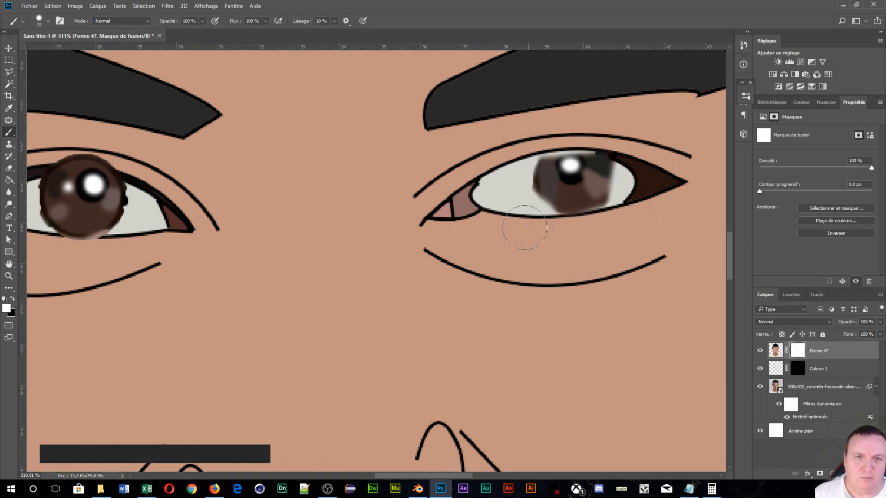
{"action": "left_click_drag", "start_coordinate": [516, 201], "coordinate": [558, 220]}
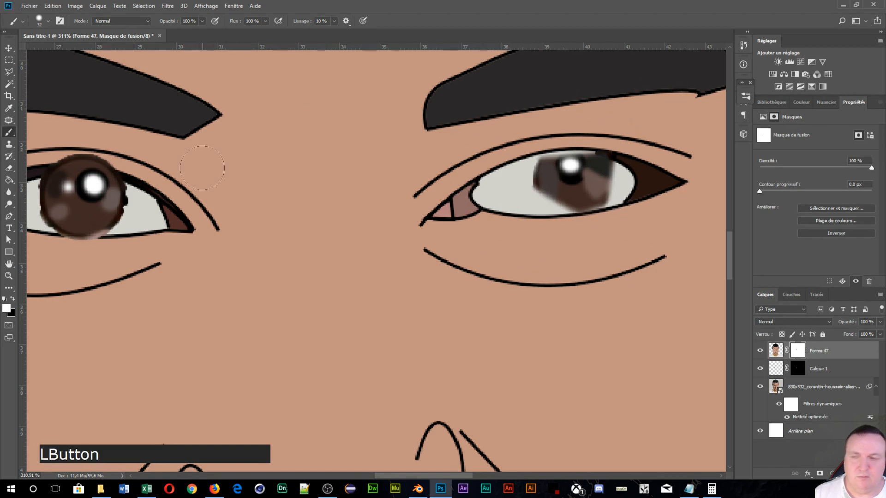
Step: Paint white on Forme 47's mask around the left iris to restore the eyelids and trim the iris edges
{"action": "left_click_drag", "start_coordinate": [200, 148], "coordinate": [453, 125]}
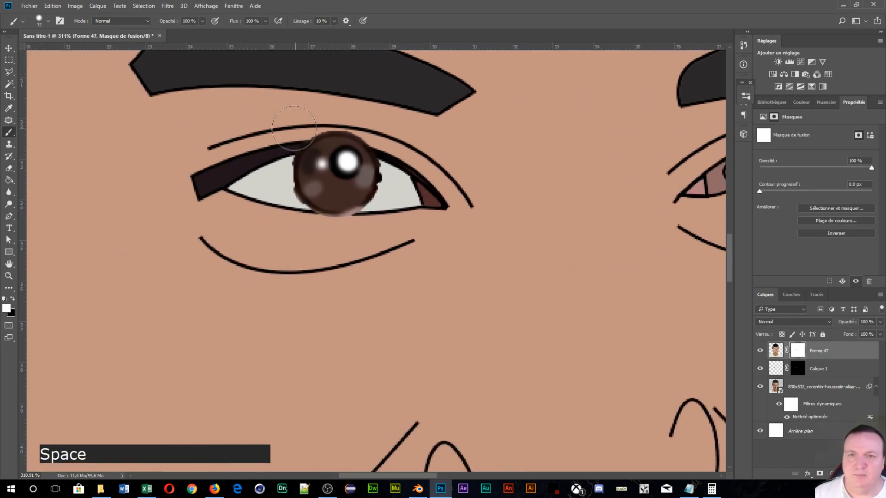
{"action": "mouse_move", "coordinate": [287, 138]}
{"action": "left_mouse_down"}
{"action": "mouse_move", "coordinate": [390, 117]}
{"action": "mouse_move", "coordinate": [283, 117]}
{"action": "mouse_move", "coordinate": [382, 131]}
{"action": "mouse_move", "coordinate": [321, 120]}
{"action": "mouse_move", "coordinate": [265, 125]}
{"action": "mouse_move", "coordinate": [314, 122]}
{"action": "mouse_move", "coordinate": [290, 145]}
{"action": "left_mouse_up"}
{"action": "mouse_move", "coordinate": [273, 229]}
{"action": "left_mouse_down"}
{"action": "mouse_move", "coordinate": [346, 222]}
{"action": "mouse_move", "coordinate": [211, 241]}
{"action": "left_mouse_up"}
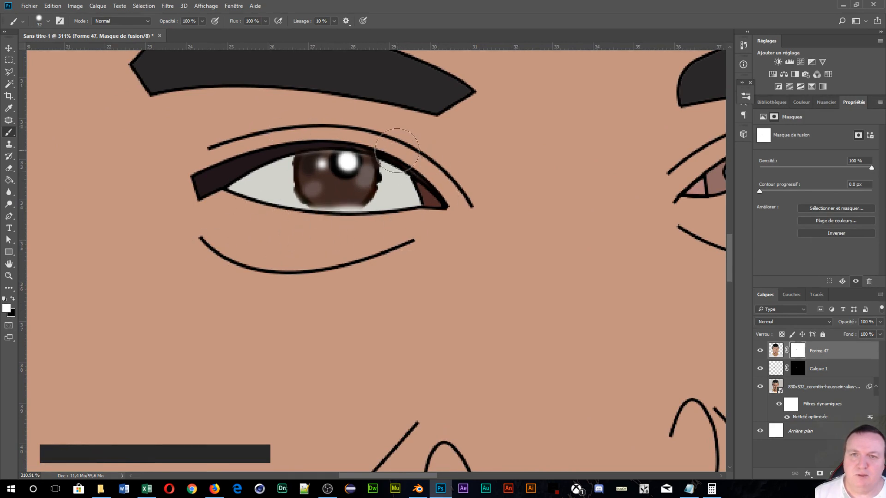
{"action": "mouse_move", "coordinate": [397, 151]}
{"action": "left_mouse_down"}
{"action": "mouse_move", "coordinate": [395, 175]}
{"action": "mouse_move", "coordinate": [366, 203]}
{"action": "left_mouse_up"}
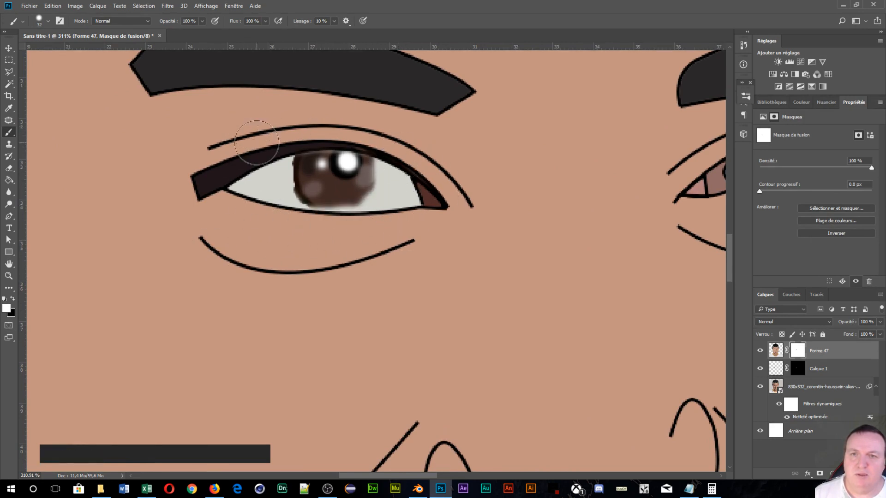
{"action": "mouse_move", "coordinate": [256, 143]}
{"action": "left_mouse_down"}
{"action": "mouse_move", "coordinate": [311, 248]}
{"action": "mouse_move", "coordinate": [330, 241]}
{"action": "mouse_move", "coordinate": [326, 159]}
{"action": "mouse_move", "coordinate": [316, 308]}
{"action": "mouse_move", "coordinate": [338, 305]}
{"action": "left_mouse_up"}
Step: Paint black on Forme 47's mask with a 13 px brush to reveal the left iris's sides and lower curve
{"action": "scroll", "coordinate": [329, 235], "scroll_direction": "up", "scroll_amount": 8}
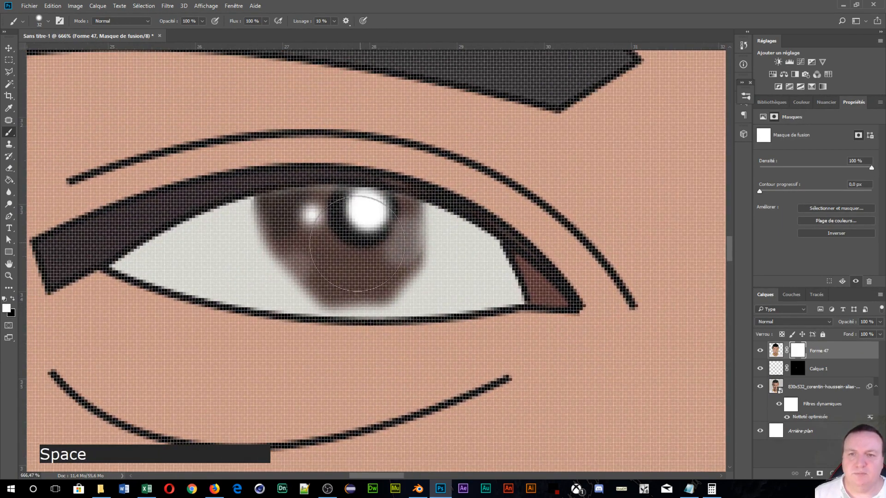
{"action": "mouse_move", "coordinate": [355, 228]}
{"action": "left_mouse_down", "text": "alt"}
{"action": "mouse_move", "coordinate": [376, 232]}
{"action": "mouse_move", "coordinate": [328, 234]}
{"action": "mouse_move", "coordinate": [284, 267]}
{"action": "mouse_move", "coordinate": [320, 289]}
{"action": "left_mouse_up", "text": "alt"}
{"action": "key", "text": "x"}
{"action": "left_click", "coordinate": [277, 232]}
{"action": "mouse_move", "coordinate": [280, 259]}
{"action": "left_mouse_down"}
{"action": "mouse_move", "coordinate": [292, 283]}
{"action": "mouse_move", "coordinate": [311, 294]}
{"action": "mouse_move", "coordinate": [369, 289]}
{"action": "mouse_move", "coordinate": [348, 301]}
{"action": "mouse_move", "coordinate": [372, 287]}
{"action": "mouse_move", "coordinate": [400, 227]}
{"action": "mouse_move", "coordinate": [417, 216]}
{"action": "mouse_move", "coordinate": [395, 280]}
{"action": "mouse_move", "coordinate": [342, 302]}
{"action": "left_mouse_up"}
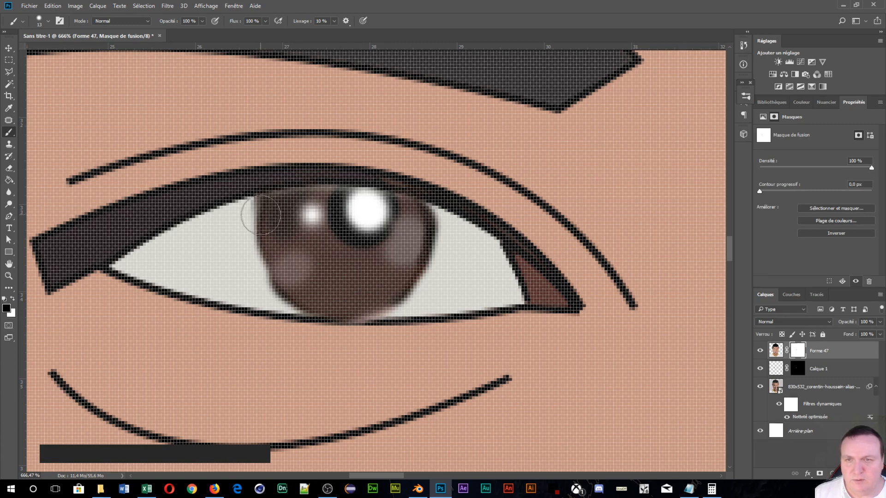
{"action": "left_click_drag", "start_coordinate": [268, 216], "coordinate": [286, 253]}
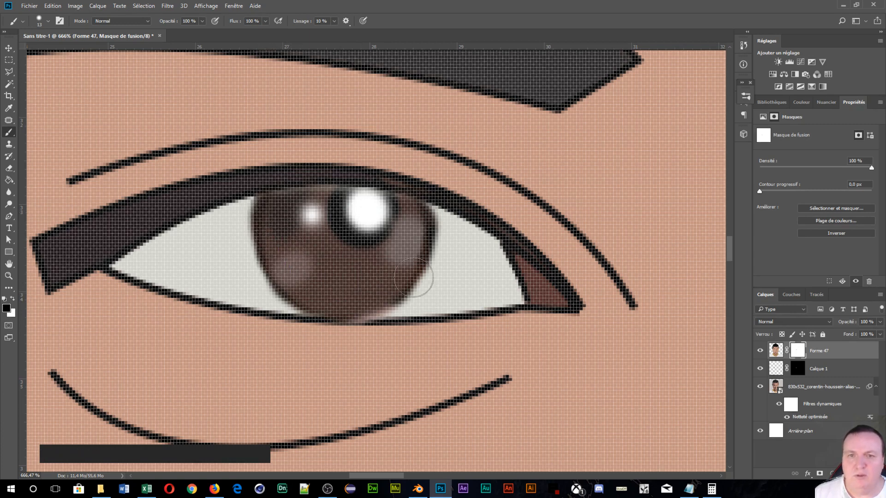
{"action": "mouse_move", "coordinate": [391, 289]}
{"action": "left_mouse_down"}
{"action": "mouse_move", "coordinate": [353, 304]}
{"action": "mouse_move", "coordinate": [376, 280]}
{"action": "left_mouse_up"}
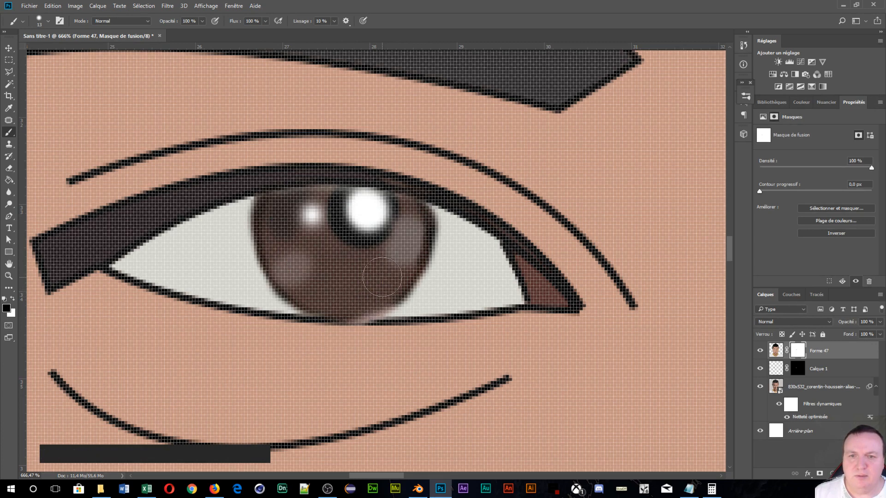
Step: Paint white on Forme 47's mask along the left iris's bottom edge to restore the lower eyelid line
{"action": "key", "text": "space"}
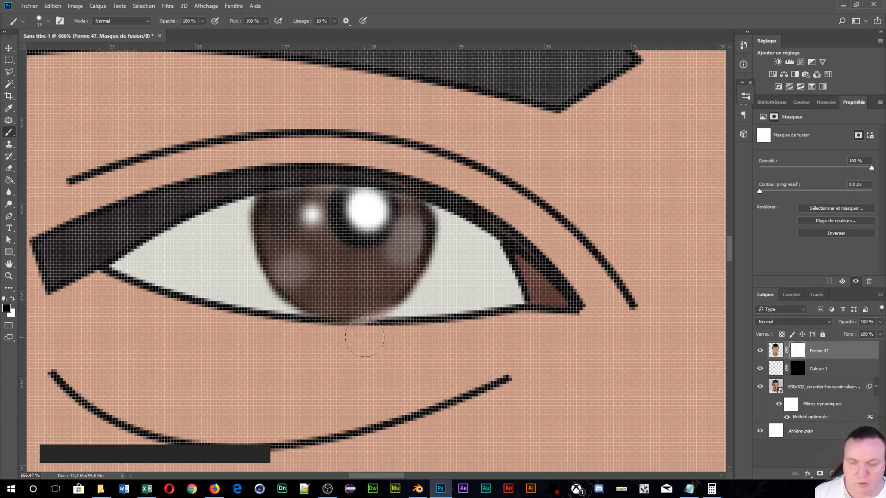
{"action": "key", "text": "x"}
{"action": "left_click_drag", "start_coordinate": [359, 340], "coordinate": [332, 324]}
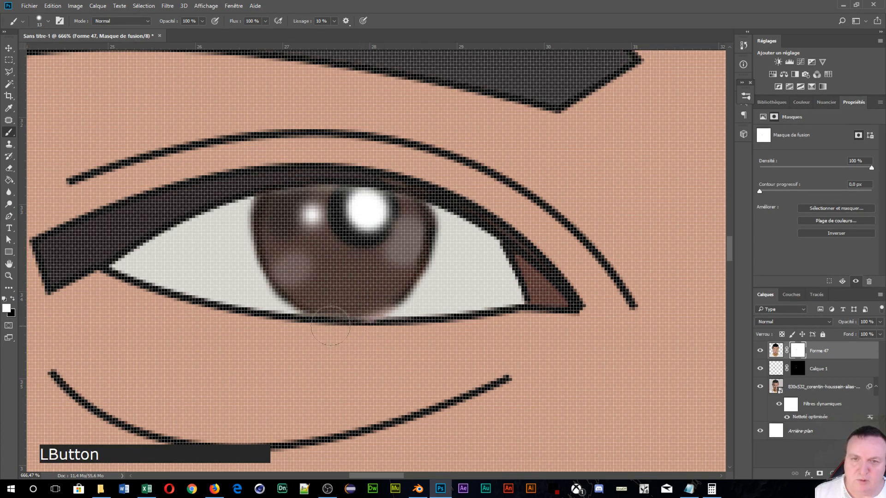
{"action": "key", "text": "space"}
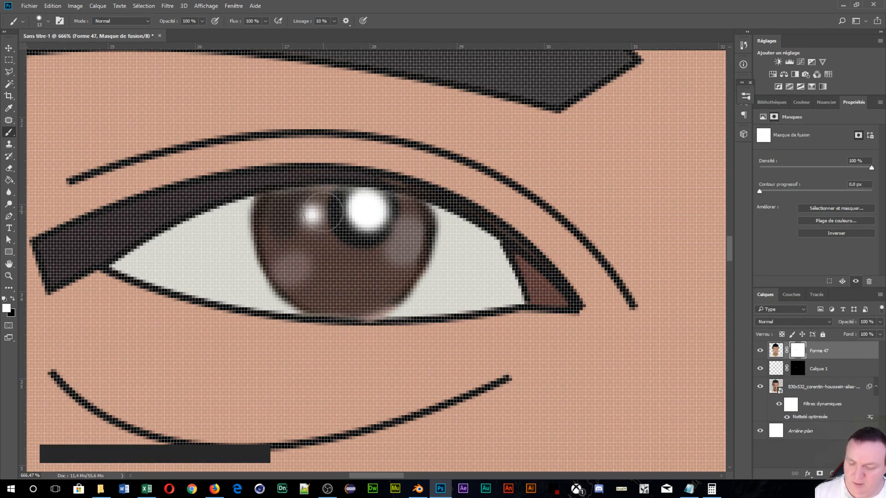
Step: Paint black on Forme 47's mask along the left iris's upper edge to reveal the iris beneath the eyelid
{"action": "key", "text": "x"}
{"action": "mouse_move", "coordinate": [290, 214]}
{"action": "left_mouse_down"}
{"action": "mouse_move", "coordinate": [335, 208]}
{"action": "mouse_move", "coordinate": [298, 213]}
{"action": "left_mouse_up"}
{"action": "left_click_drag", "start_coordinate": [391, 219], "coordinate": [326, 204]}
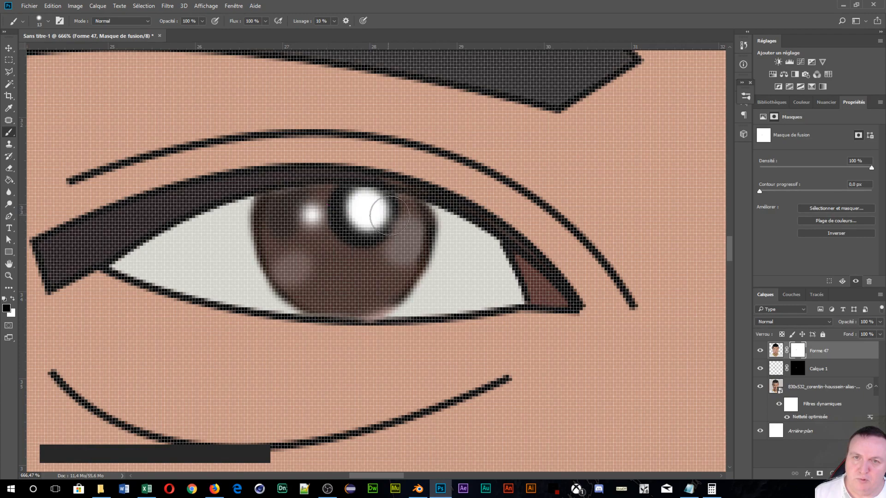
Step: Paint black on Forme 47's mask around the right iris to reveal its upper edge, sides and lower curve
{"action": "left_click_drag", "start_coordinate": [615, 316], "coordinate": [78, 258]}
{"action": "mouse_move", "coordinate": [536, 266]}
{"action": "left_mouse_down"}
{"action": "mouse_move", "coordinate": [84, 234]}
{"action": "mouse_move", "coordinate": [520, 409]}
{"action": "mouse_move", "coordinate": [397, 384]}
{"action": "left_mouse_up"}
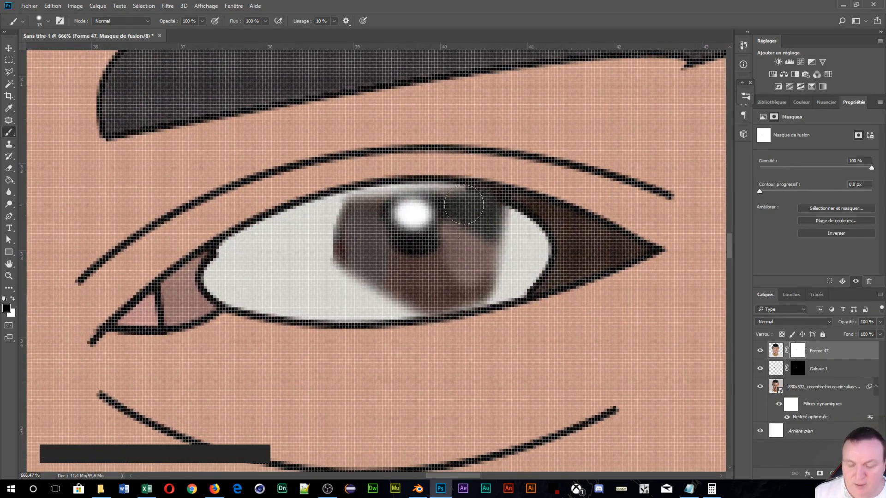
{"action": "mouse_move", "coordinate": [464, 204]}
{"action": "left_mouse_down"}
{"action": "mouse_move", "coordinate": [392, 216]}
{"action": "mouse_move", "coordinate": [369, 207]}
{"action": "mouse_move", "coordinate": [413, 205]}
{"action": "mouse_move", "coordinate": [389, 208]}
{"action": "left_mouse_up"}
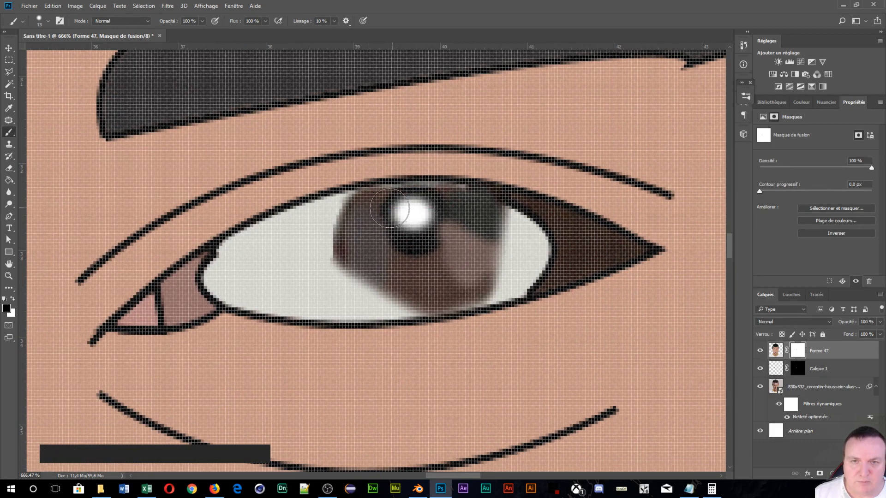
{"action": "mouse_move", "coordinate": [363, 241]}
{"action": "left_mouse_down"}
{"action": "mouse_move", "coordinate": [356, 284]}
{"action": "mouse_move", "coordinate": [364, 298]}
{"action": "mouse_move", "coordinate": [364, 276]}
{"action": "mouse_move", "coordinate": [386, 305]}
{"action": "mouse_move", "coordinate": [403, 307]}
{"action": "mouse_move", "coordinate": [441, 295]}
{"action": "mouse_move", "coordinate": [459, 306]}
{"action": "mouse_move", "coordinate": [470, 288]}
{"action": "left_mouse_up"}
{"action": "mouse_move", "coordinate": [487, 219]}
{"action": "left_mouse_down"}
{"action": "mouse_move", "coordinate": [498, 228]}
{"action": "mouse_move", "coordinate": [491, 284]}
{"action": "left_mouse_up"}
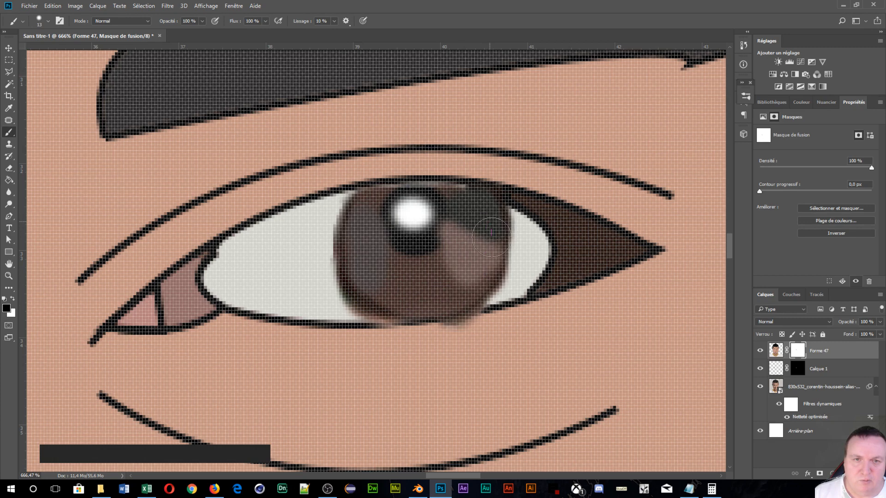
{"action": "left_click_drag", "start_coordinate": [491, 235], "coordinate": [484, 278]}
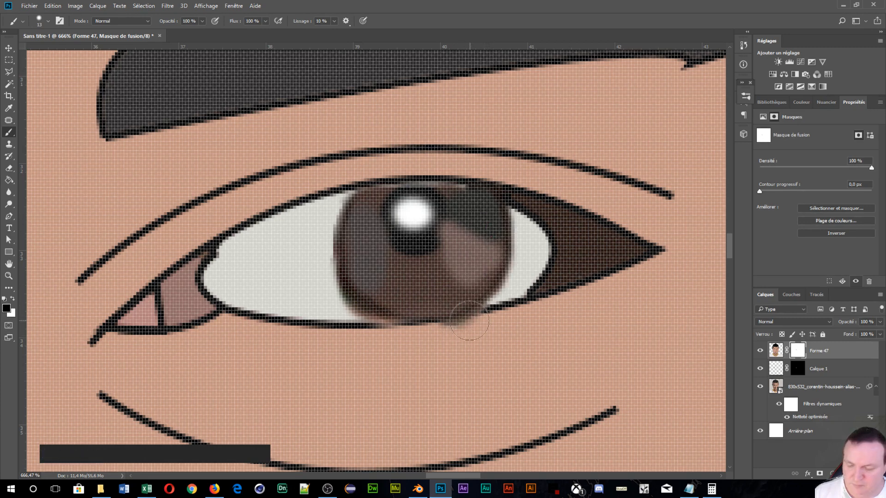
Step: Touch up the right iris's bottom and top edges on Forme 47's mask, alternating white and black paint, to clean the eyelid lines
{"action": "key", "text": "x"}
{"action": "left_click_drag", "start_coordinate": [482, 334], "coordinate": [402, 328]}
{"action": "key", "text": "x"}
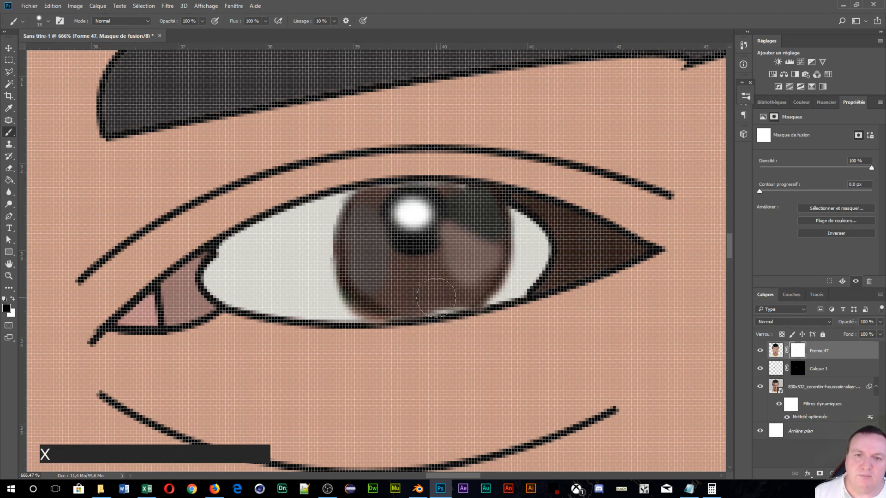
{"action": "left_click_drag", "start_coordinate": [446, 286], "coordinate": [437, 298]}
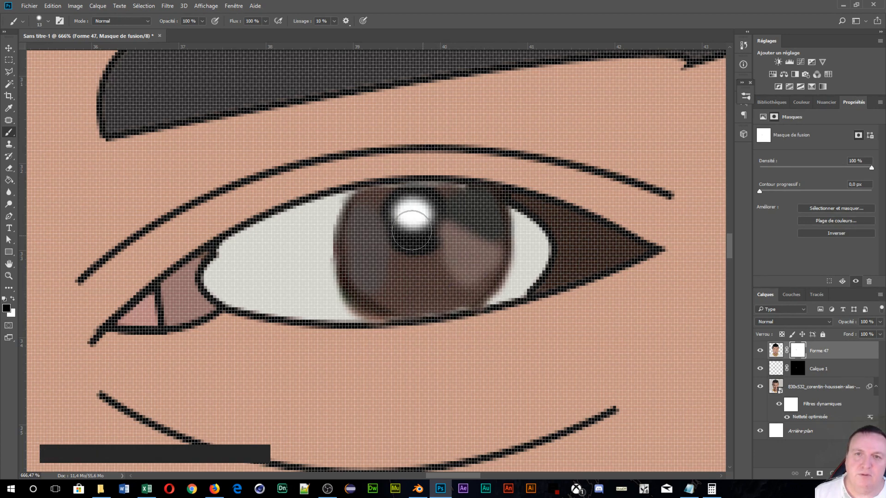
{"action": "key", "text": "x"}
{"action": "mouse_move", "coordinate": [409, 206]}
{"action": "left_mouse_down"}
{"action": "mouse_move", "coordinate": [416, 208]}
{"action": "mouse_move", "coordinate": [394, 203]}
{"action": "mouse_move", "coordinate": [438, 204]}
{"action": "left_mouse_up"}
{"action": "key", "text": "x"}
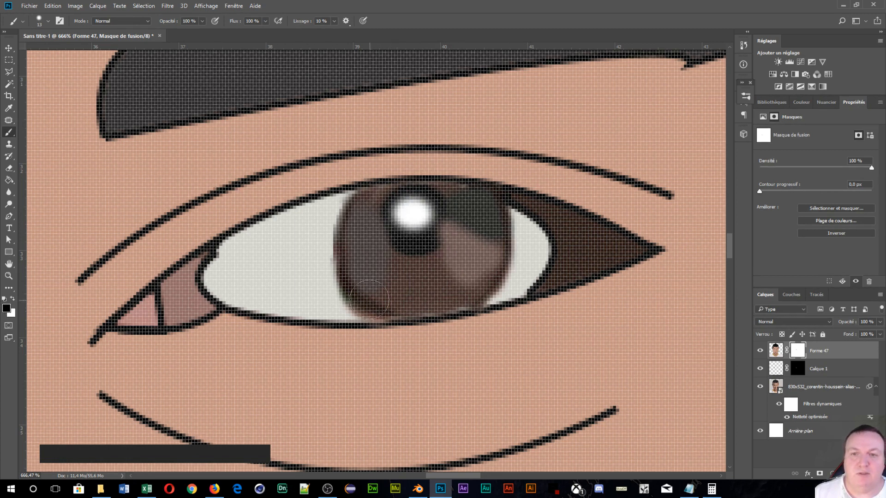
Step: Examine how both irises look within the whole portrait
{"action": "scroll", "coordinate": [432, 258], "scroll_direction": "down", "scroll_amount": 5}
{"action": "scroll", "coordinate": [433, 257], "scroll_direction": "down", "scroll_amount": 5}
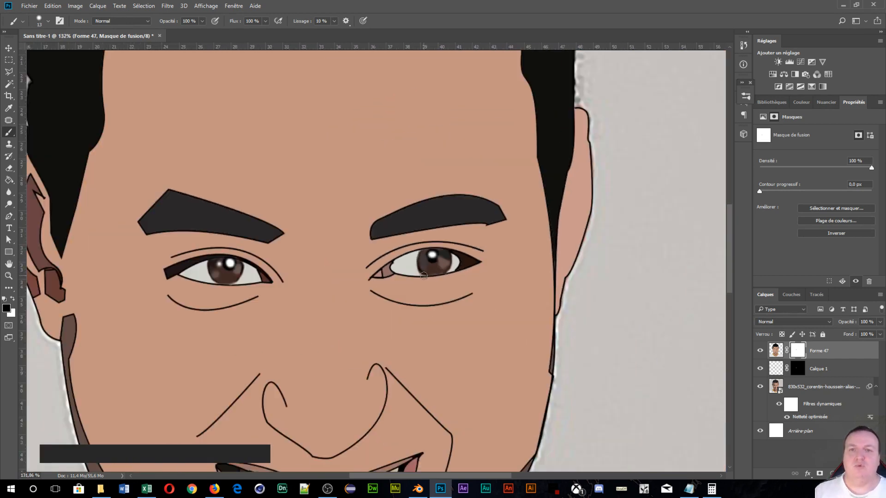
{"action": "scroll", "coordinate": [408, 273], "scroll_direction": "down", "scroll_amount": 2}
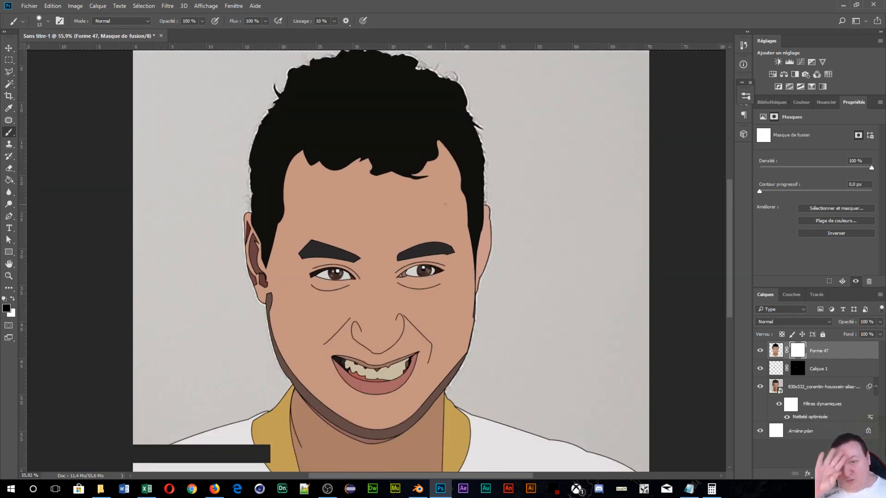
{"action": "scroll", "coordinate": [445, 204], "scroll_direction": "down", "scroll_amount": 1}
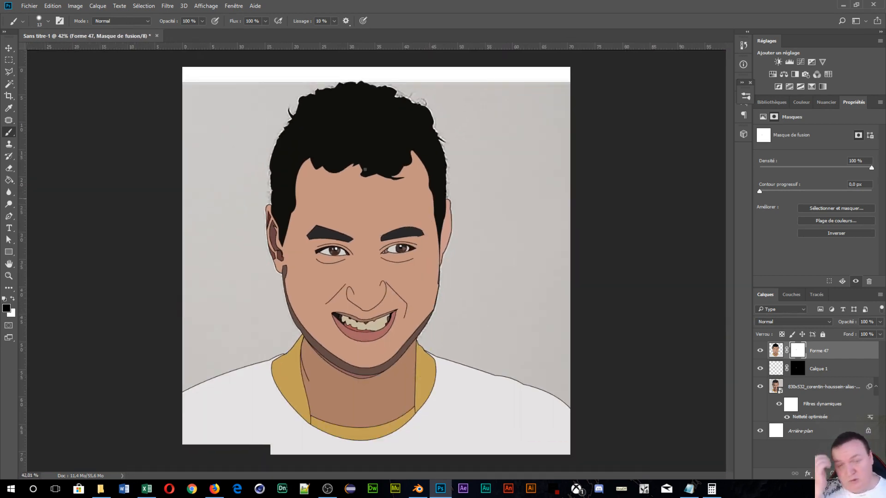
{"action": "scroll", "coordinate": [365, 170], "scroll_direction": "down", "scroll_amount": 1}
{"action": "scroll", "coordinate": [326, 236], "scroll_direction": "up", "scroll_amount": 3}
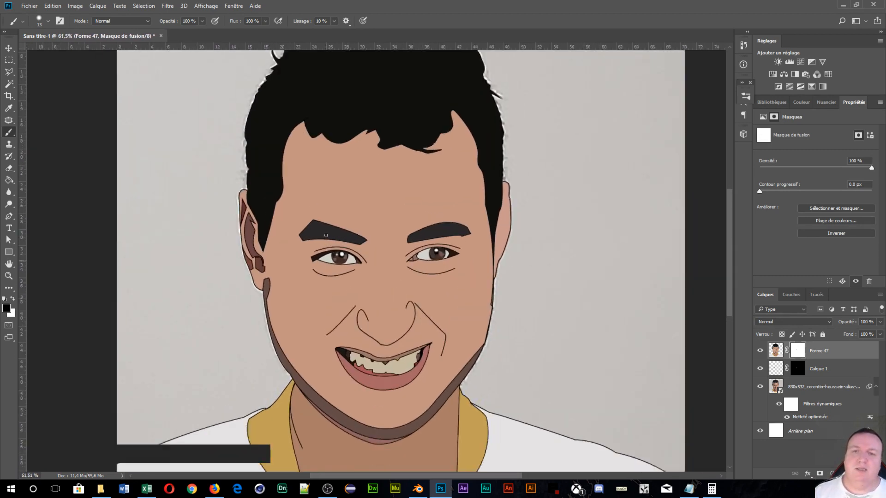
{"action": "scroll", "coordinate": [326, 236], "scroll_direction": "down", "scroll_amount": 2}
{"action": "scroll", "coordinate": [432, 281], "scroll_direction": "up", "scroll_amount": 1}
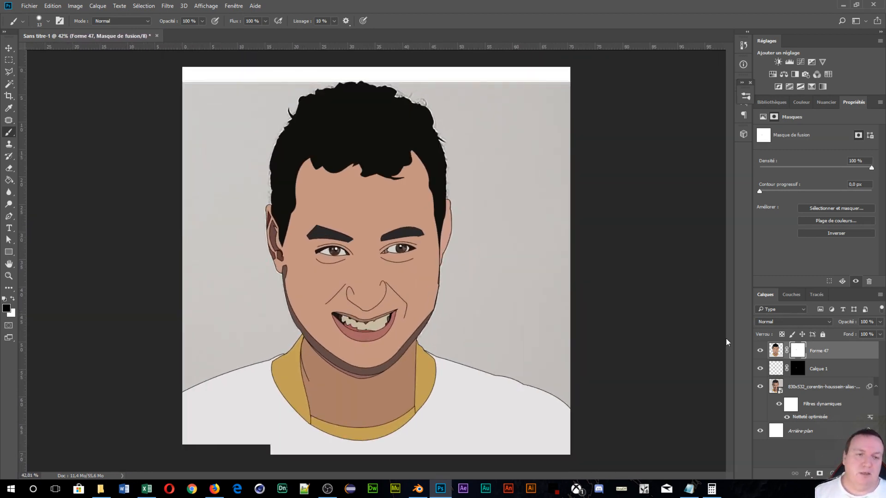
Step: Hide the source photo layer, then merge Calque 1 and Forme 47 into a single layer
{"action": "left_click", "coordinate": [758, 387]}
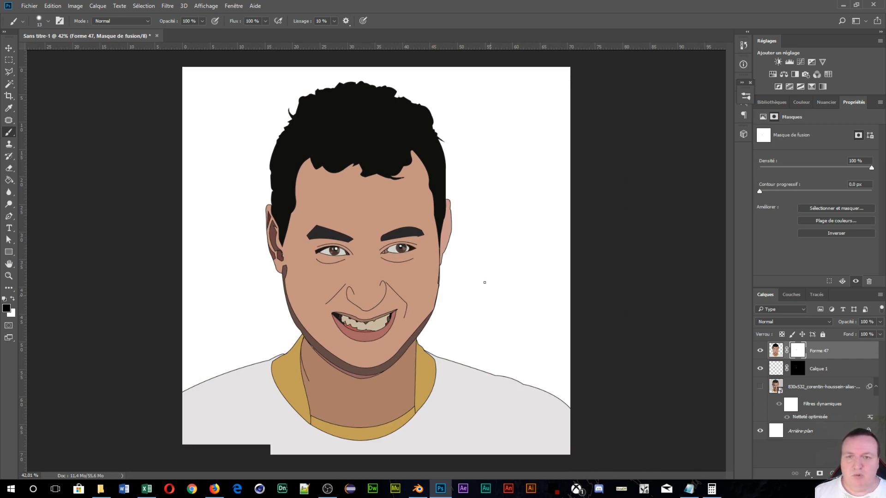
{"action": "left_click", "coordinate": [831, 372]}
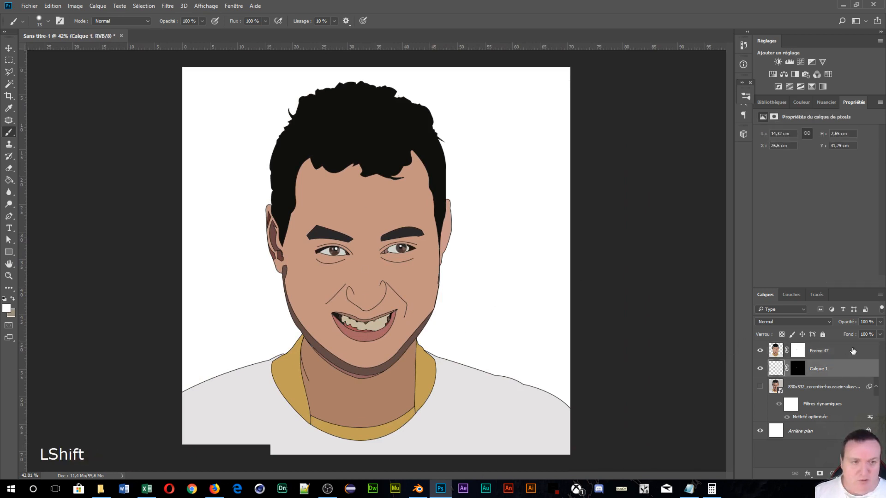
{"action": "left_click", "coordinate": [851, 353], "text": "shift"}
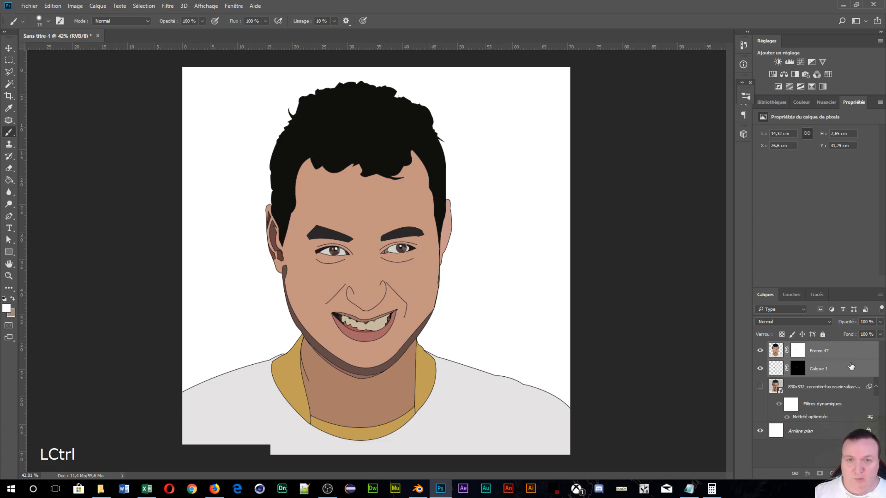
{"action": "key", "text": "ctrl+e"}
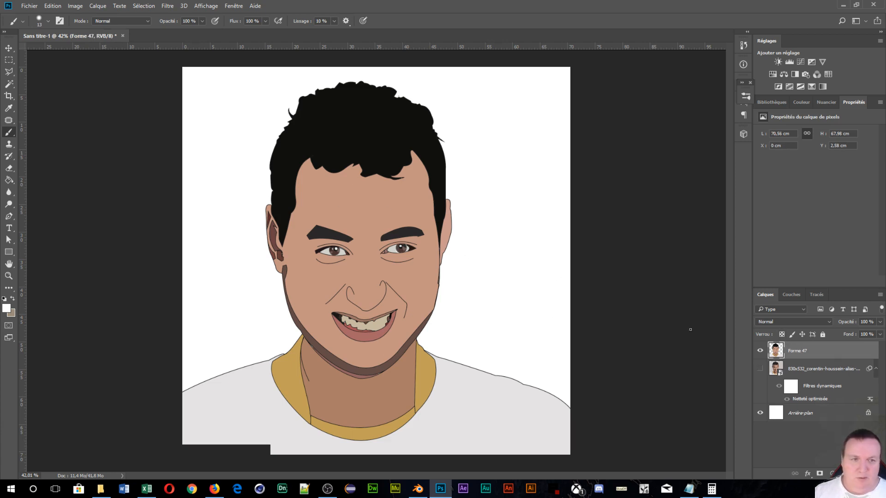
Step: Toggle the merged Forme 47 layer's visibility off and on to check its content
{"action": "left_click", "coordinate": [760, 351]}
{"action": "left_click", "coordinate": [760, 352]}
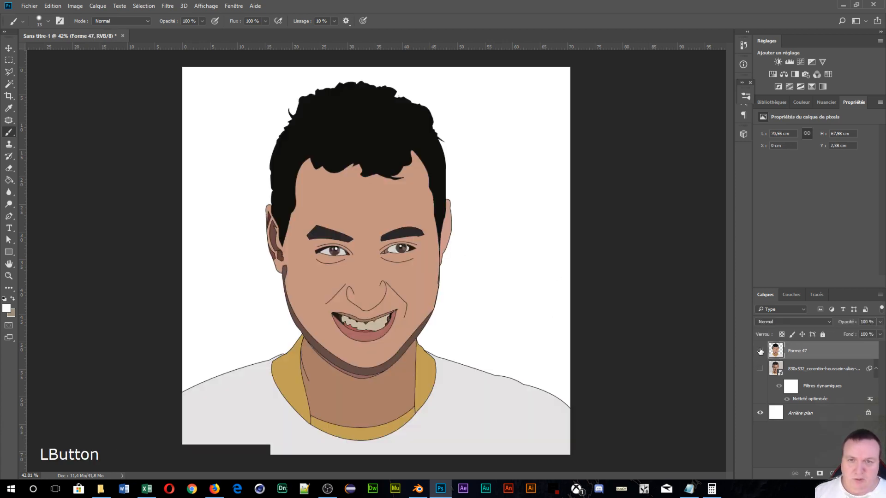
{"action": "left_click", "coordinate": [760, 352]}
{"action": "left_click", "coordinate": [759, 352]}
Step: Fill the white gap at the right tip of the mauve strip under the chin with the strip's sampled colour, undoing the second fill
{"action": "scroll", "coordinate": [378, 358], "scroll_direction": "up", "scroll_amount": 6}
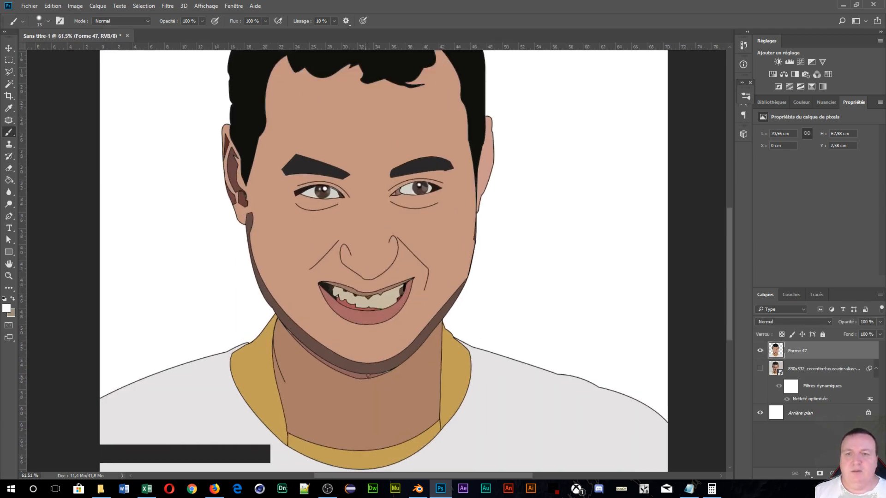
{"action": "scroll", "coordinate": [391, 350], "scroll_direction": "up", "scroll_amount": 5}
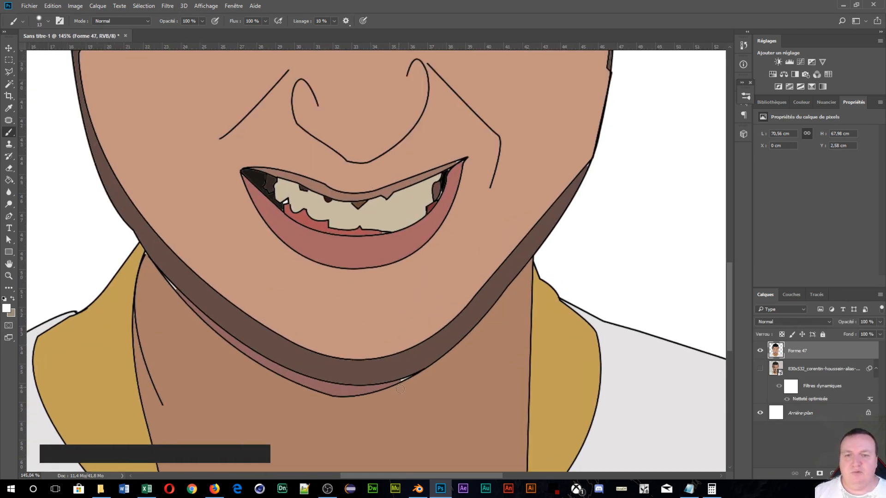
{"action": "scroll", "coordinate": [408, 397], "scroll_direction": "up", "scroll_amount": 5}
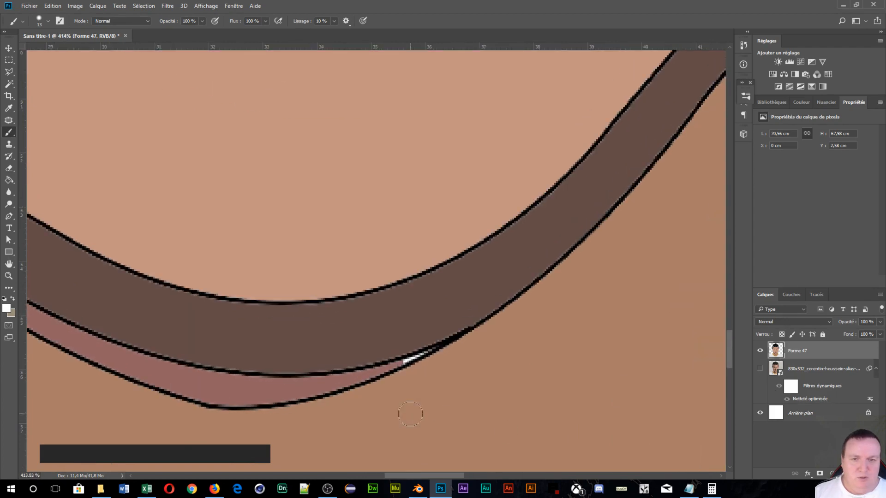
{"action": "left_click", "coordinate": [8, 181]}
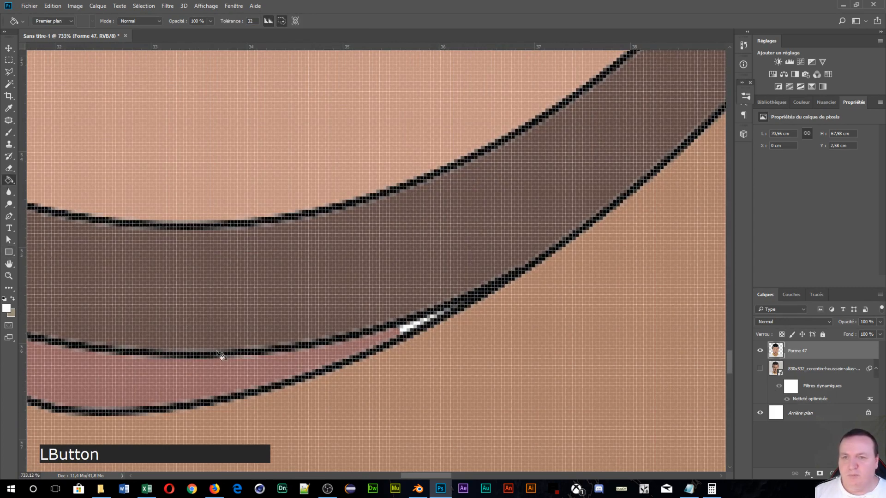
{"action": "left_click", "coordinate": [300, 357], "text": "alt"}
{"action": "left_click", "coordinate": [409, 328]}
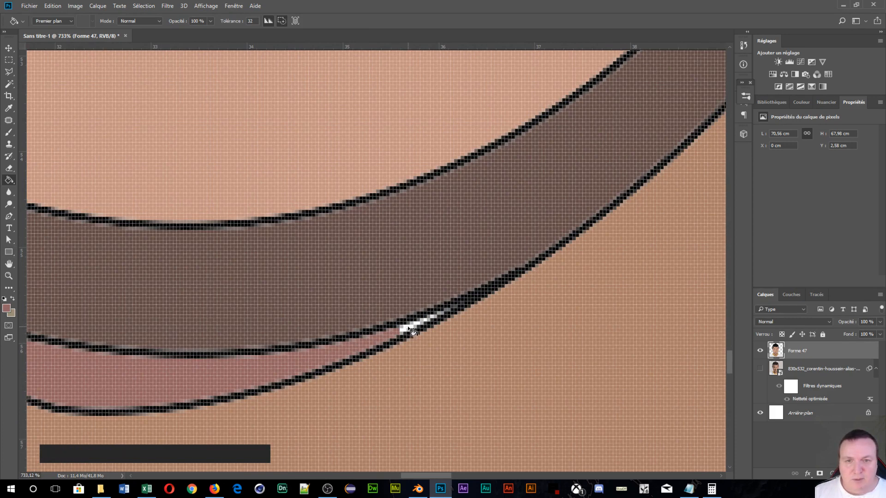
{"action": "left_click", "coordinate": [423, 328]}
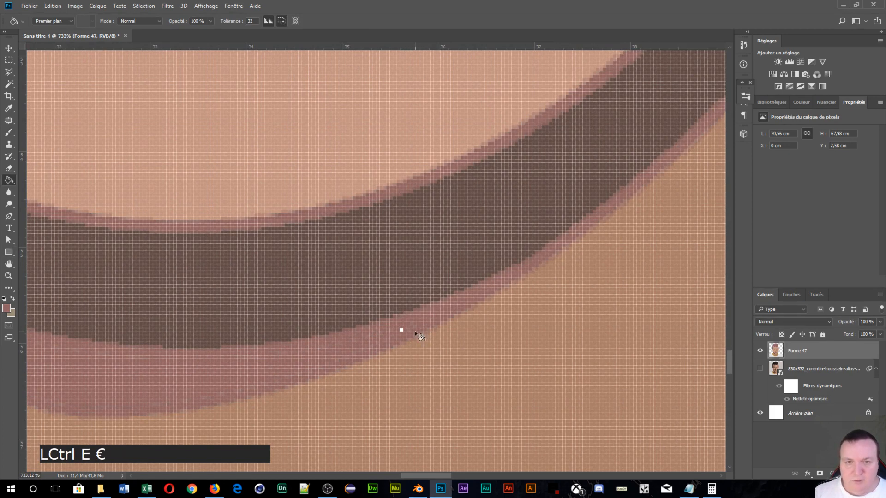
{"action": "key", "text": "ctrl+z"}
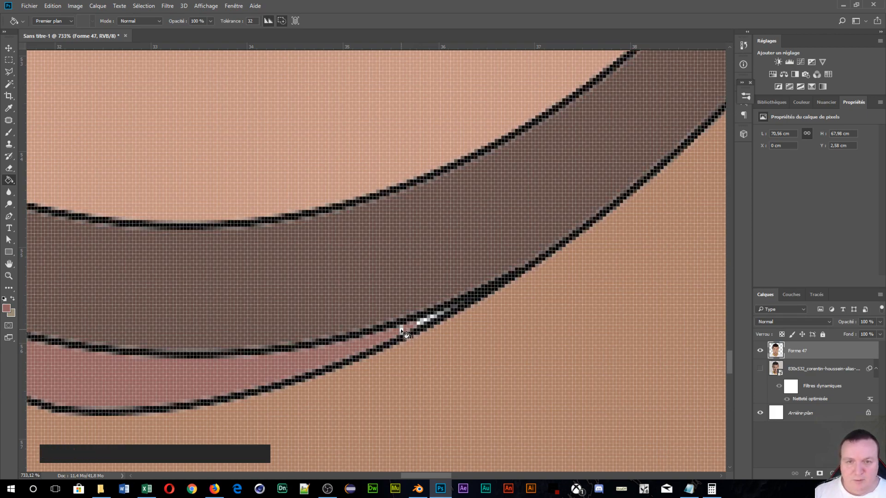
Step: Fill part of the white gap at the left tip of the under-chin strip with the same mauve colour
{"action": "left_click", "coordinate": [297, 354]}
{"action": "scroll", "coordinate": [174, 359], "scroll_direction": "down", "scroll_amount": 3}
{"action": "left_click_drag", "start_coordinate": [165, 350], "coordinate": [573, 348]}
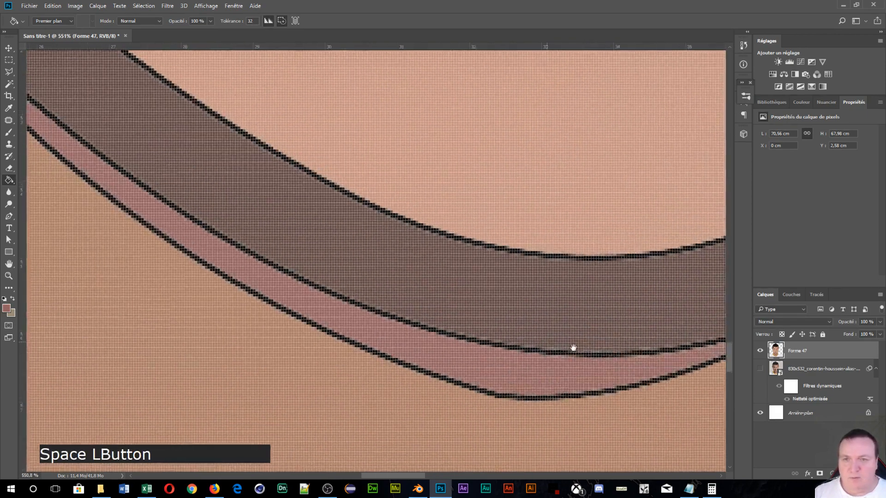
{"action": "left_click_drag", "start_coordinate": [217, 148], "coordinate": [517, 307]}
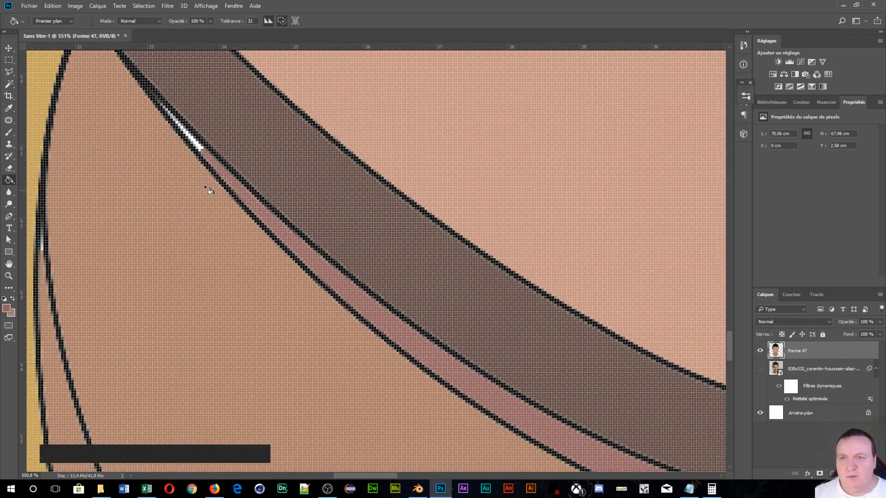
{"action": "left_click", "coordinate": [200, 145]}
{"action": "left_click", "coordinate": [201, 148]}
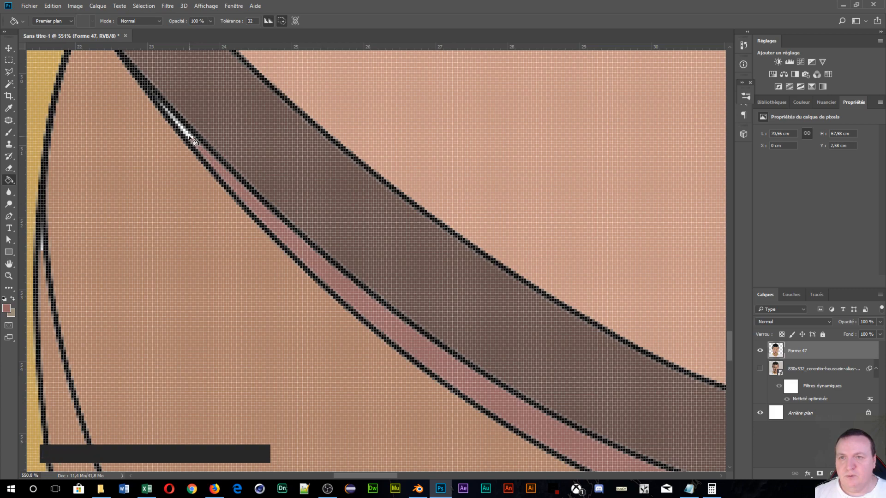
{"action": "left_click", "coordinate": [190, 136]}
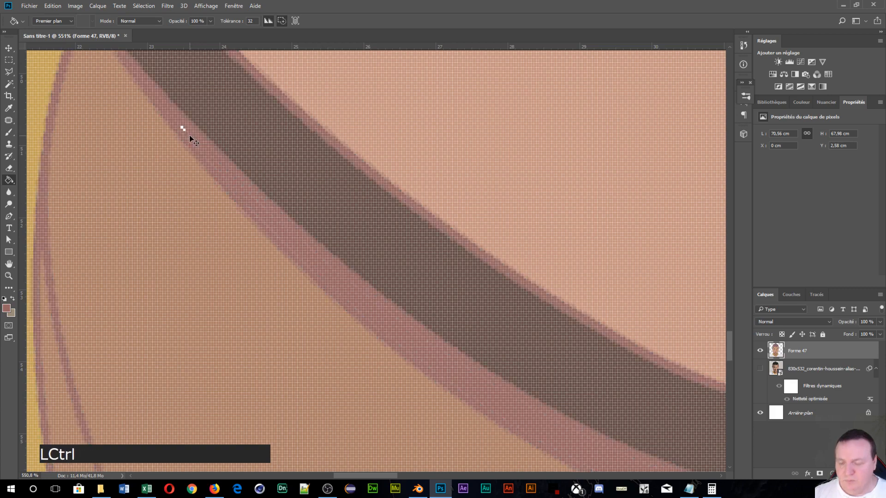
{"action": "key", "text": "ctrl+z"}
{"action": "scroll", "coordinate": [190, 136], "scroll_direction": "up", "scroll_amount": 5}
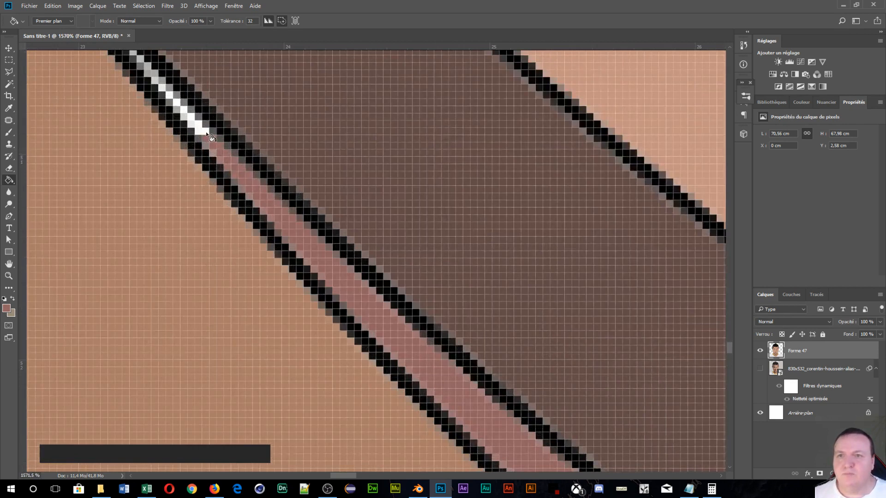
{"action": "left_click", "coordinate": [209, 137]}
{"action": "key", "text": "ctrl+z"}
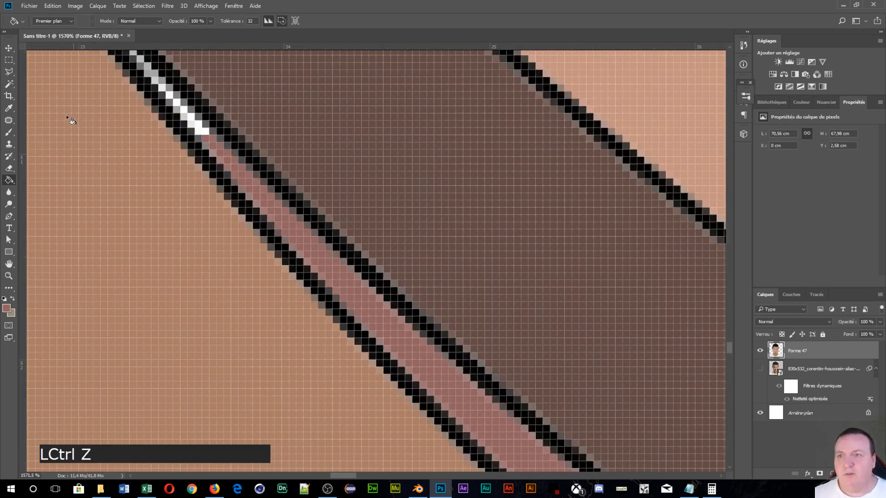
Step: Paint over the remaining white pixels at the left tip of the under-chin strip in mauve with a 1 px brush
{"action": "left_click", "coordinate": [9, 132]}
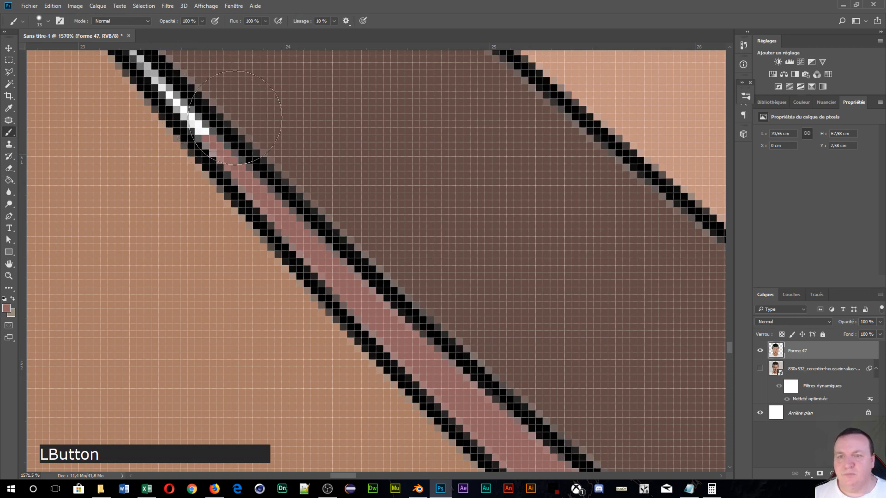
{"action": "right_click", "coordinate": [280, 146], "text": "alt"}
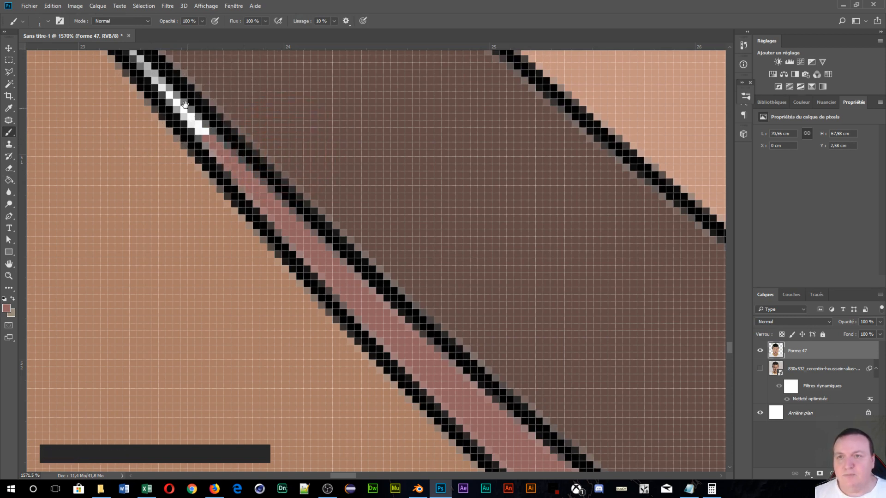
{"action": "key", "text": "space"}
{"action": "mouse_move", "coordinate": [146, 65]}
{"action": "left_mouse_down"}
{"action": "mouse_move", "coordinate": [225, 156]}
{"action": "mouse_move", "coordinate": [185, 109]}
{"action": "left_mouse_up"}
{"action": "scroll", "coordinate": [360, 197], "scroll_direction": "down", "scroll_amount": 5}
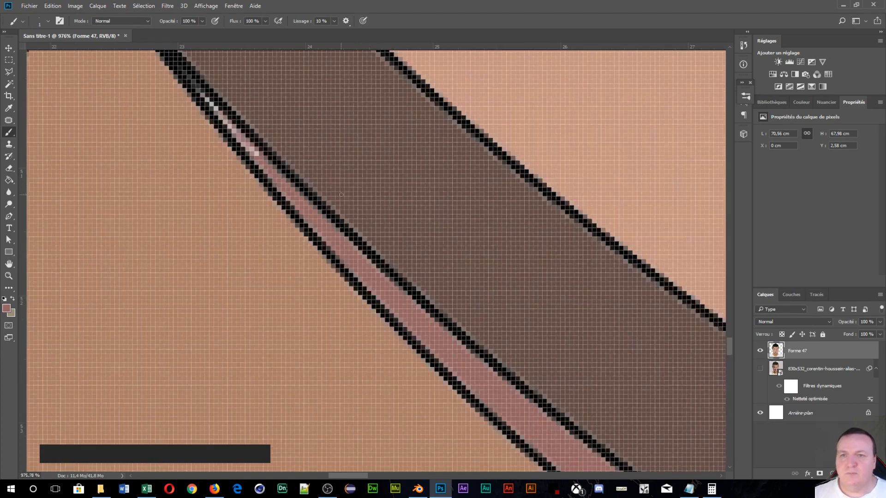
{"action": "key", "text": "space"}
{"action": "left_click_drag", "start_coordinate": [384, 187], "coordinate": [37, 111]}
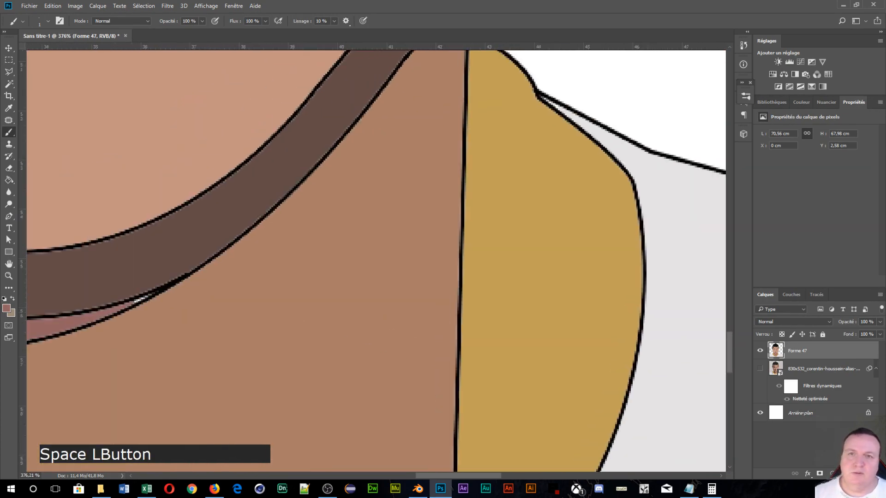
Step: Paint over the remaining white pixels at the right tip of the mauve strip under the chin with the same mauve
{"action": "left_click_drag", "start_coordinate": [174, 347], "coordinate": [254, 345]}
{"action": "scroll", "coordinate": [279, 302], "scroll_direction": "up", "scroll_amount": 5}
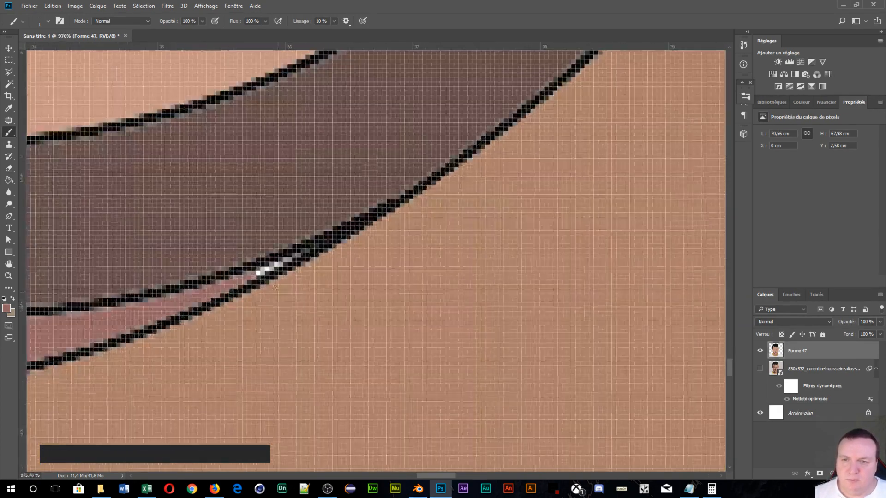
{"action": "mouse_move", "coordinate": [272, 262]}
{"action": "left_mouse_down"}
{"action": "mouse_move", "coordinate": [300, 244]}
{"action": "mouse_move", "coordinate": [256, 266]}
{"action": "left_mouse_up"}
{"action": "scroll", "coordinate": [256, 266], "scroll_direction": "down", "scroll_amount": 6}
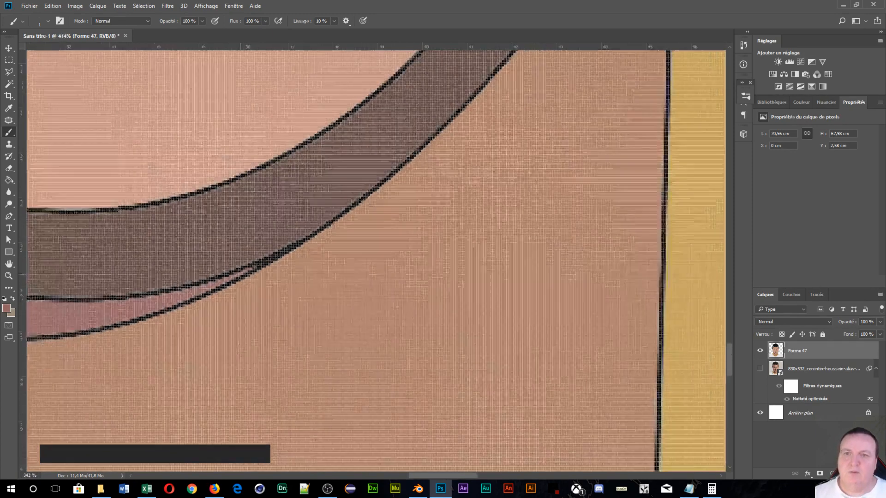
Step: Examine the whole vector portrait for remaining white gaps between the shapes
{"action": "scroll", "coordinate": [222, 260], "scroll_direction": "down", "scroll_amount": 5}
{"action": "scroll", "coordinate": [278, 281], "scroll_direction": "up", "scroll_amount": 3}
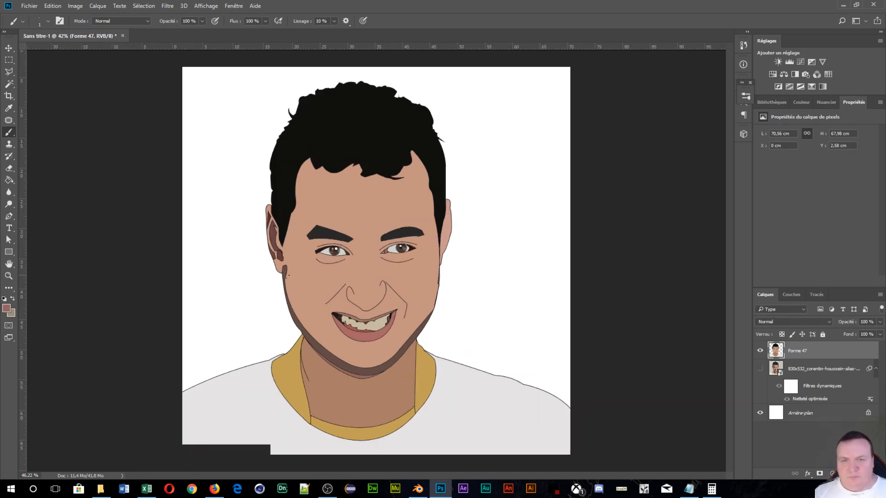
{"action": "scroll", "coordinate": [278, 281], "scroll_direction": "down", "scroll_amount": 3}
{"action": "scroll", "coordinate": [277, 241], "scroll_direction": "up", "scroll_amount": 3}
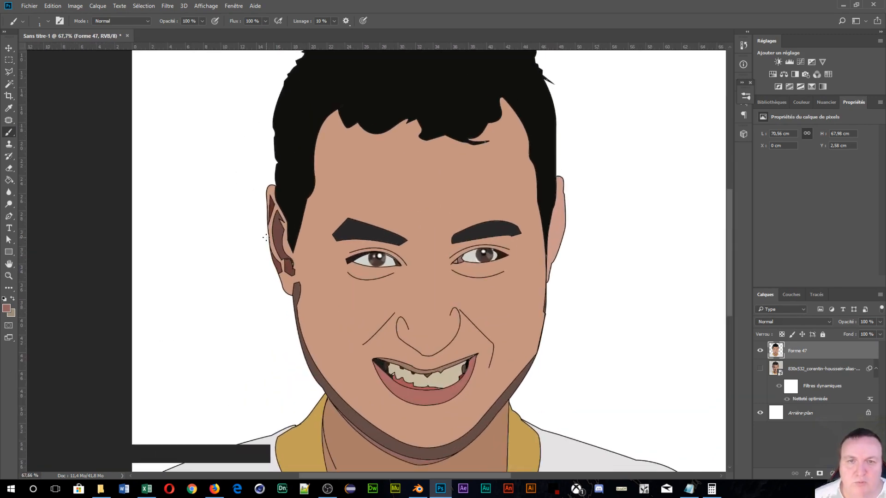
{"action": "scroll", "coordinate": [276, 241], "scroll_direction": "down", "scroll_amount": 2}
{"action": "scroll", "coordinate": [557, 313], "scroll_direction": "up", "scroll_amount": 2}
{"action": "scroll", "coordinate": [558, 313], "scroll_direction": "down", "scroll_amount": 3}
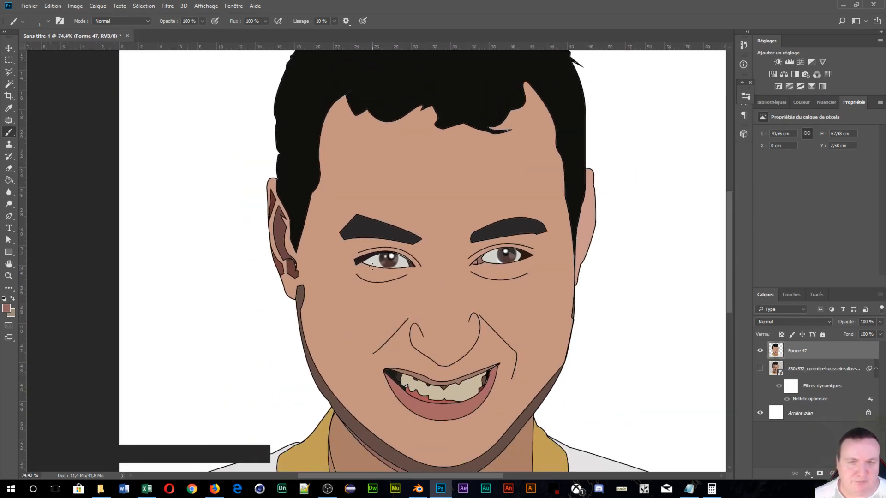
Step: Hide the Forme 47 layer and make the reference photo layer beneath it visible and active
{"action": "left_click", "coordinate": [760, 351]}
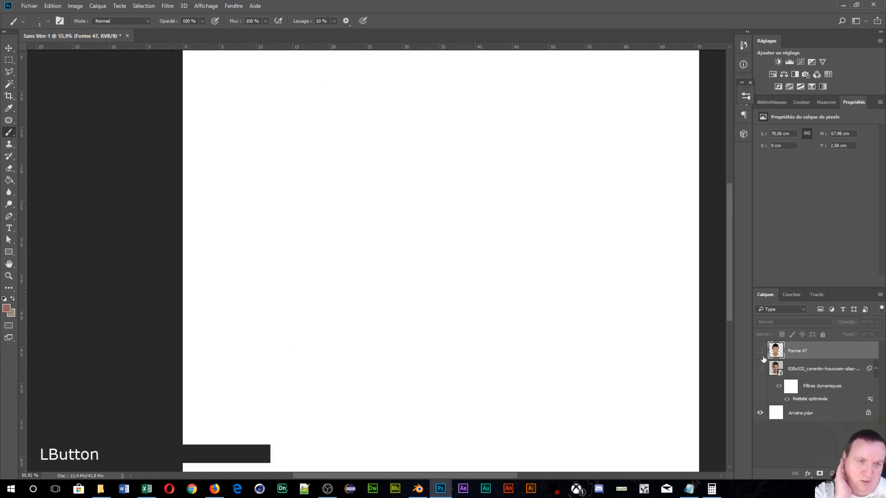
{"action": "left_click", "coordinate": [770, 368]}
{"action": "left_click", "coordinate": [760, 369]}
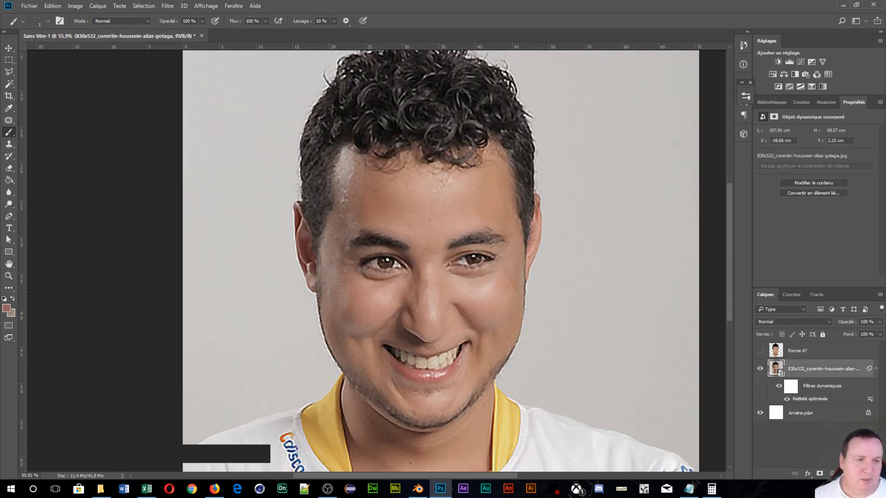
Step: Add a new layer above Forme 47 and name it lumière
{"action": "left_click", "coordinate": [857, 473]}
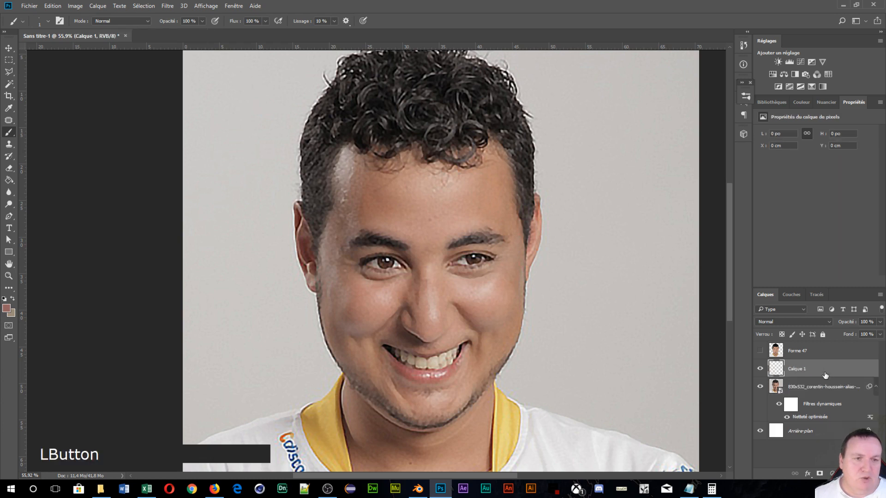
{"action": "left_click_drag", "start_coordinate": [824, 373], "coordinate": [806, 349]}
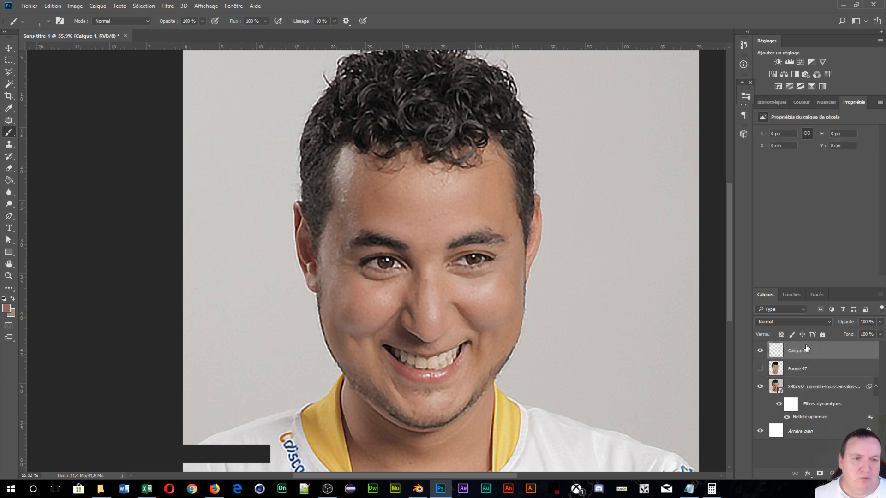
{"action": "double_click", "coordinate": [803, 351]}
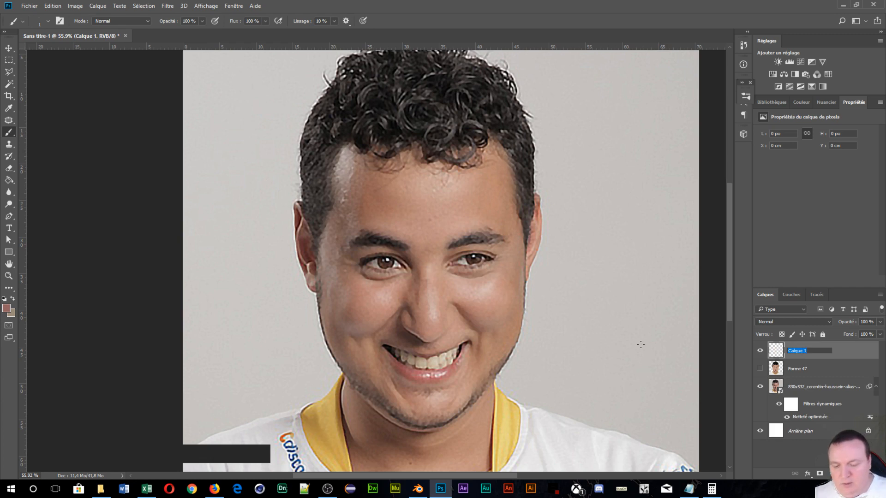
{"action": "type", "text": "lumière"}
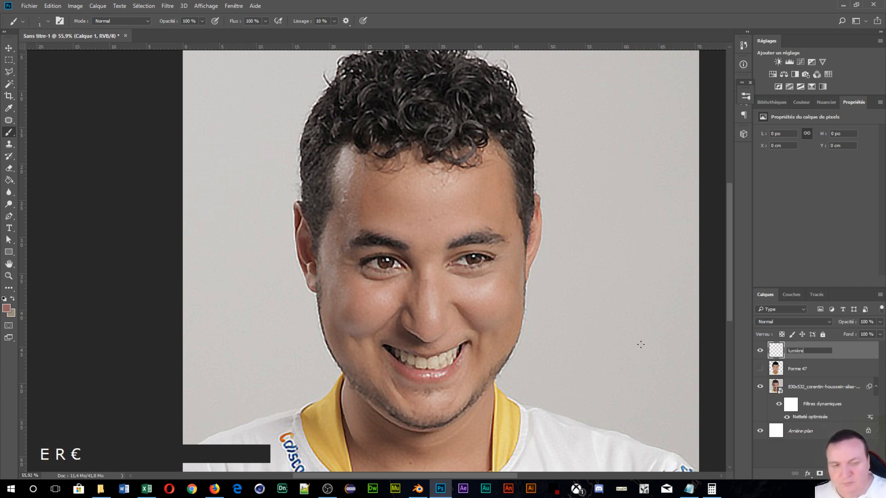
{"action": "key", "text": "Return"}
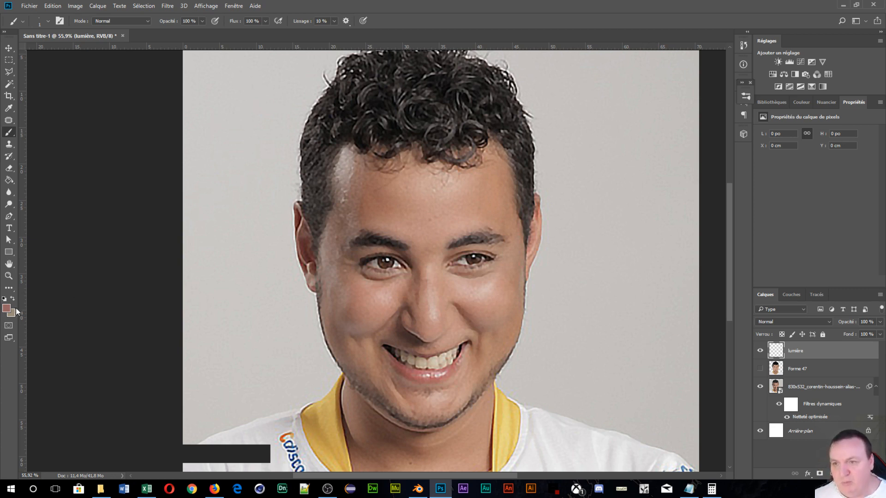
Step: Paint soft white highlights over the forehead and both cheeks with a 126 px brush, and along the nose bridge with a smaller one
{"action": "key", "text": "d"}
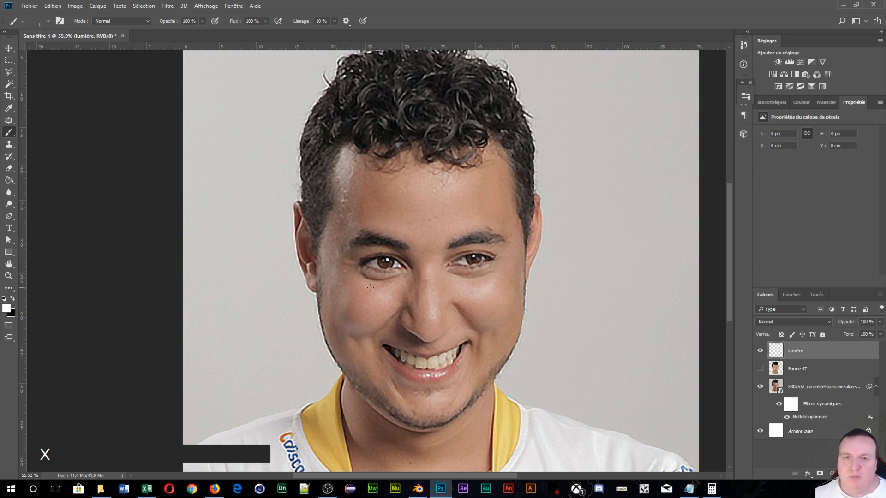
{"action": "right_click", "coordinate": [373, 260], "text": "alt"}
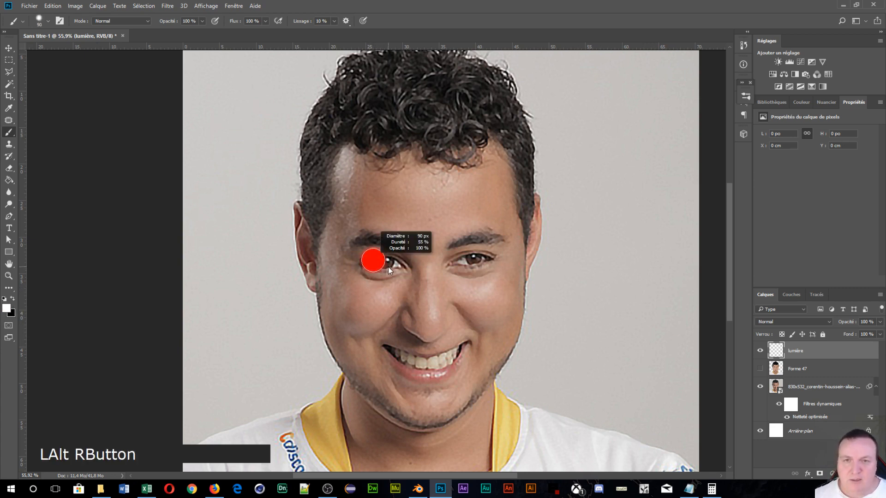
{"action": "left_click_drag", "start_coordinate": [389, 267], "coordinate": [376, 88]}
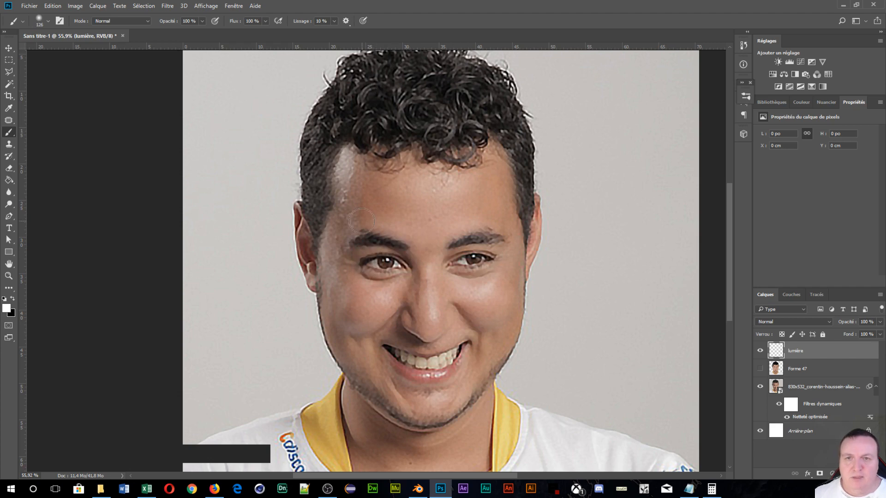
{"action": "scroll", "coordinate": [361, 221], "scroll_direction": "up", "scroll_amount": 2}
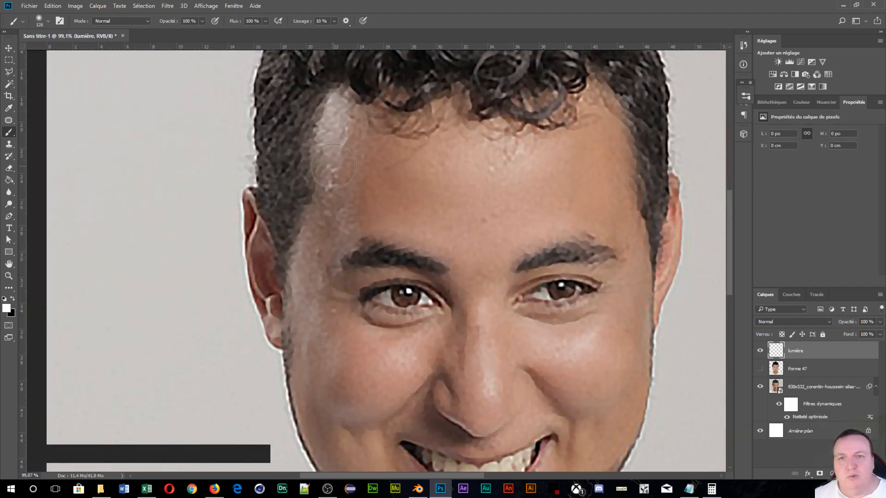
{"action": "mouse_move", "coordinate": [334, 109]}
{"action": "left_mouse_down"}
{"action": "mouse_move", "coordinate": [330, 99]}
{"action": "mouse_move", "coordinate": [329, 156]}
{"action": "left_mouse_up"}
{"action": "mouse_move", "coordinate": [506, 158]}
{"action": "left_mouse_down"}
{"action": "mouse_move", "coordinate": [494, 150]}
{"action": "mouse_move", "coordinate": [523, 150]}
{"action": "left_mouse_up"}
{"action": "left_click_drag", "start_coordinate": [592, 335], "coordinate": [574, 345]}
{"action": "left_click", "coordinate": [405, 362]}
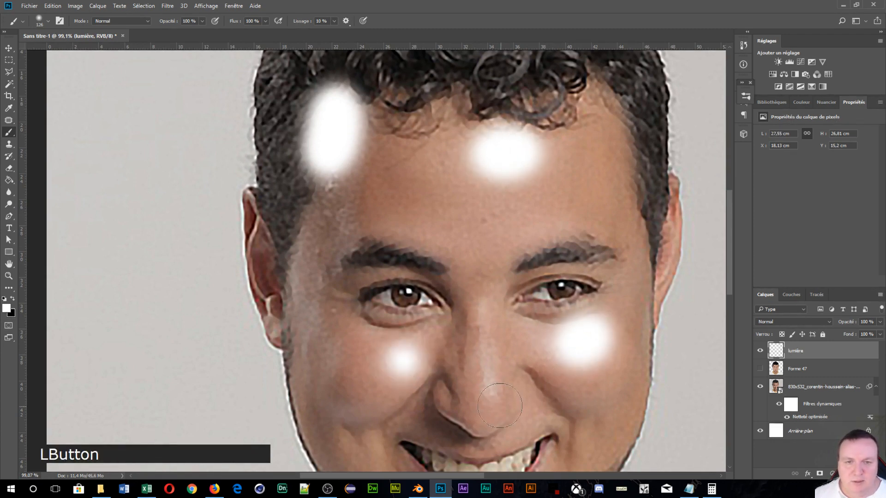
{"action": "right_click", "coordinate": [490, 390], "text": "alt"}
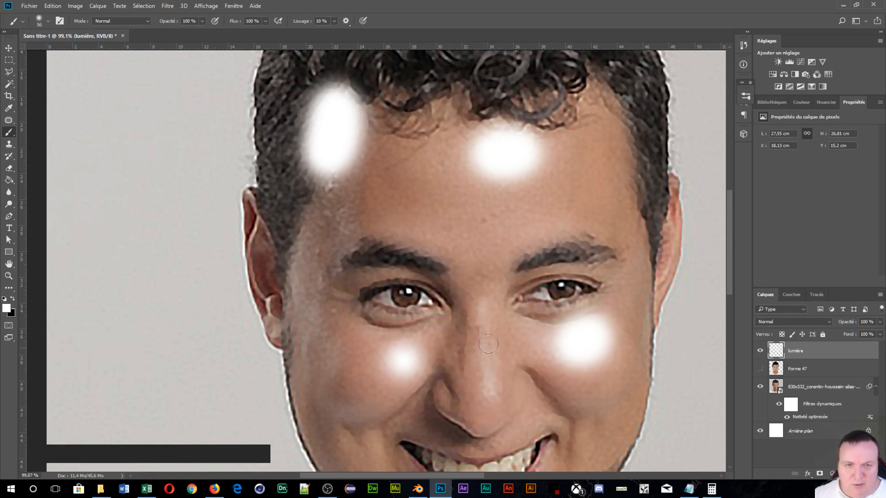
{"action": "left_click_drag", "start_coordinate": [488, 298], "coordinate": [487, 392]}
Step: Dab small soft white highlights along the lower lip and near its right corner, following the shiny spots in the photo
{"action": "mouse_move", "coordinate": [568, 350]}
{"action": "left_mouse_down"}
{"action": "mouse_move", "coordinate": [547, 303]}
{"action": "mouse_move", "coordinate": [517, 143]}
{"action": "left_mouse_up"}
{"action": "scroll", "coordinate": [459, 283], "scroll_direction": "up", "scroll_amount": 12}
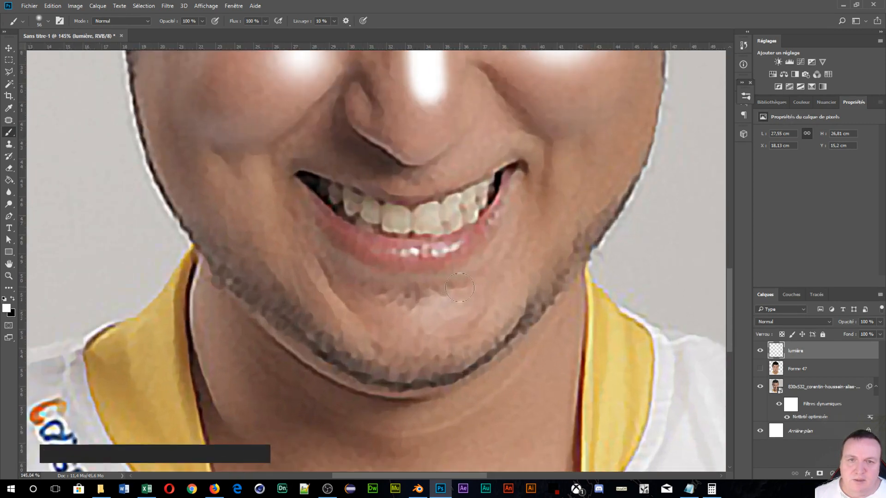
{"action": "right_click", "coordinate": [341, 248], "text": "alt"}
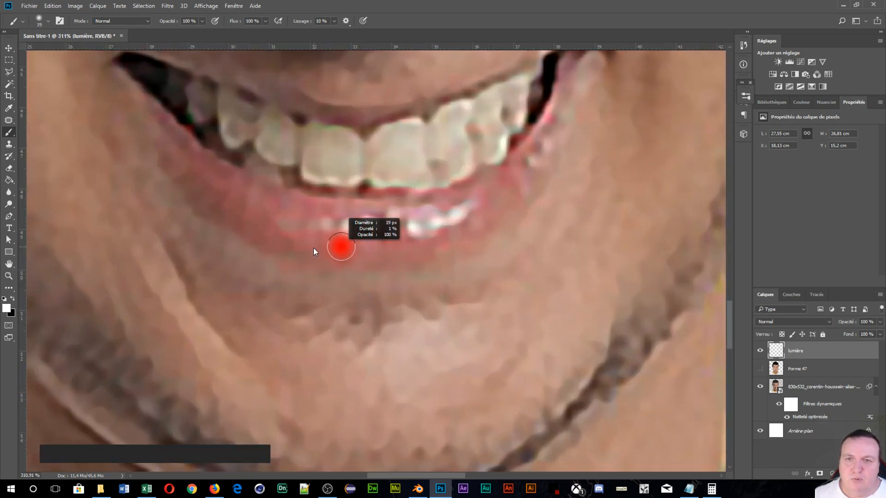
{"action": "left_click", "coordinate": [323, 223]}
{"action": "left_click", "coordinate": [348, 226]}
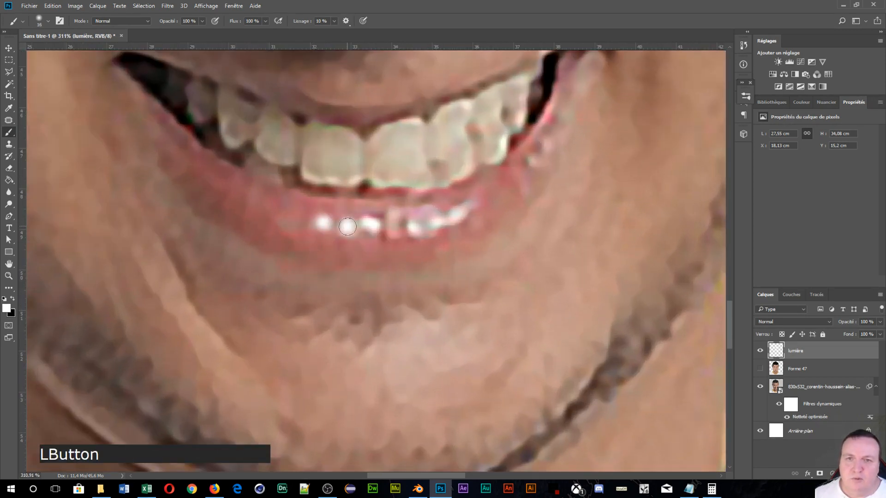
{"action": "left_click", "coordinate": [370, 221]}
{"action": "left_click", "coordinate": [394, 216]}
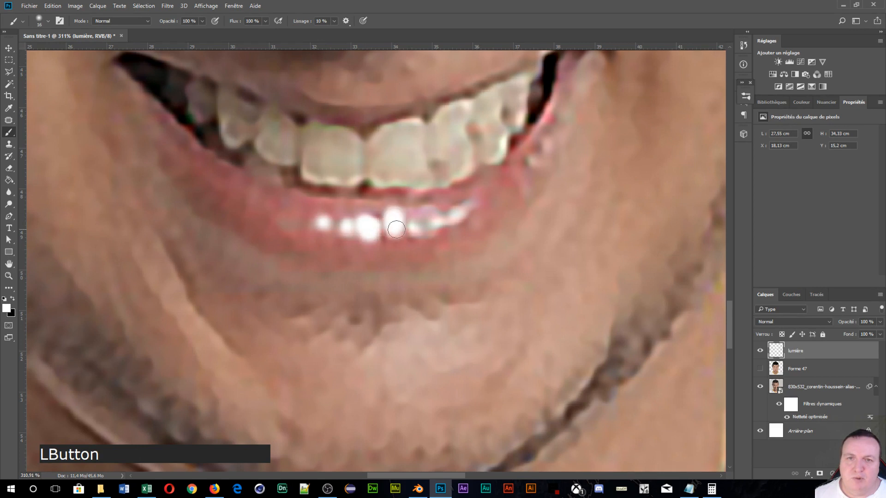
{"action": "left_click", "coordinate": [415, 217]}
{"action": "left_click", "coordinate": [430, 212]}
{"action": "left_click", "coordinate": [441, 224]}
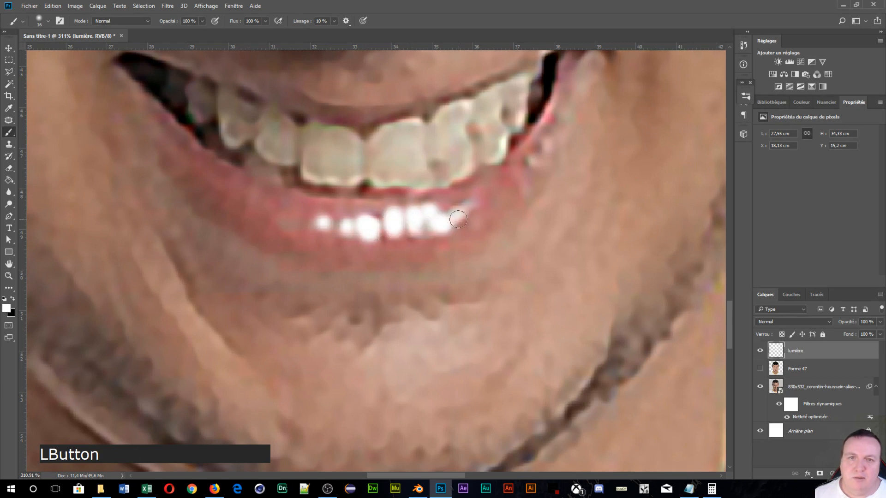
{"action": "left_click", "coordinate": [458, 214]}
{"action": "left_click", "coordinate": [420, 228]}
{"action": "left_click", "coordinate": [545, 139]}
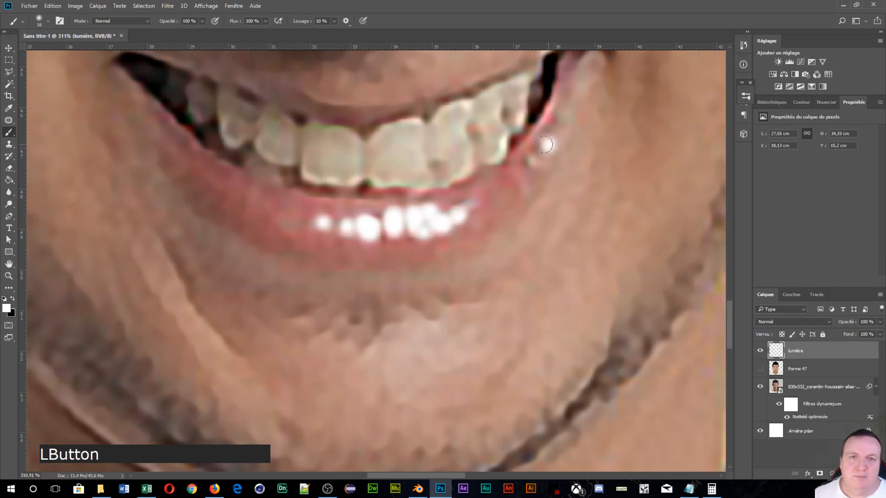
{"action": "left_click", "coordinate": [532, 160]}
Step: Paint soft white highlights on the lower neck just above the yellow collar with a 64 px brush
{"action": "scroll", "coordinate": [404, 185], "scroll_direction": "down", "scroll_amount": 5}
{"action": "left_click_drag", "start_coordinate": [388, 141], "coordinate": [328, 418]}
{"action": "mouse_move", "coordinate": [362, 231]}
{"action": "left_mouse_down"}
{"action": "mouse_move", "coordinate": [400, 381]}
{"action": "mouse_move", "coordinate": [381, 452]}
{"action": "mouse_move", "coordinate": [456, 417]}
{"action": "mouse_move", "coordinate": [457, 388]}
{"action": "left_mouse_up"}
{"action": "scroll", "coordinate": [335, 205], "scroll_direction": "down", "scroll_amount": 3}
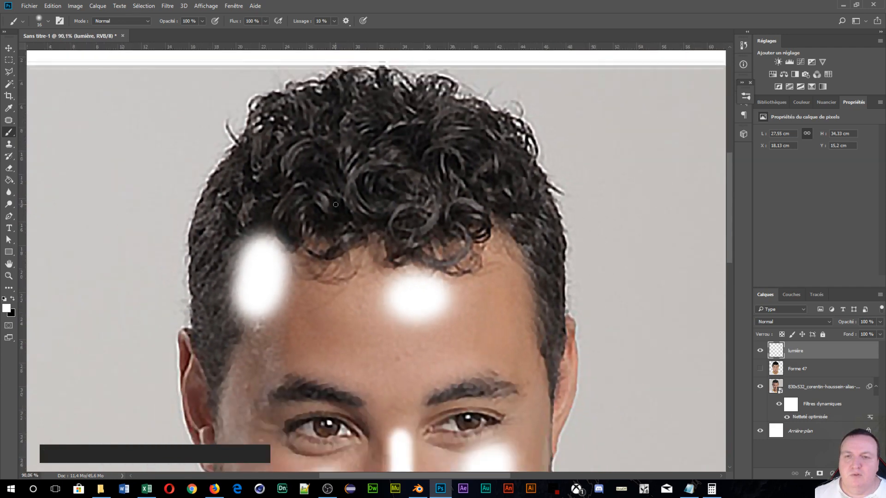
{"action": "scroll", "coordinate": [340, 212], "scroll_direction": "up", "scroll_amount": 1}
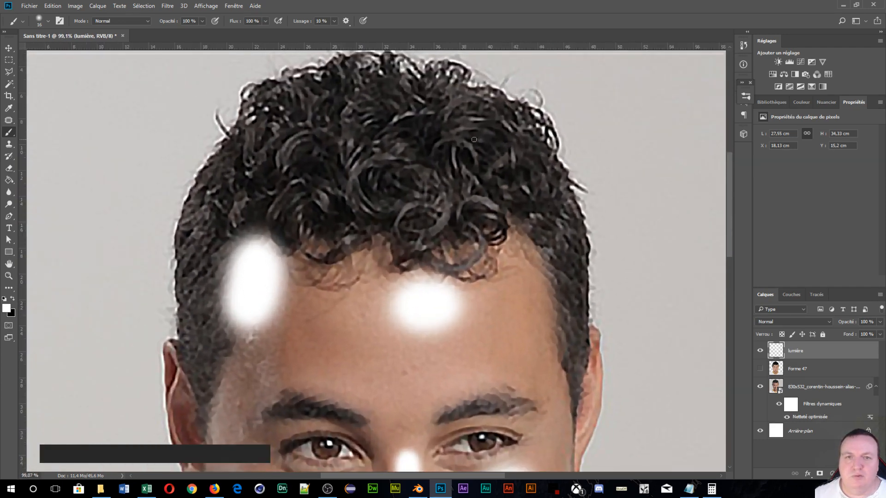
{"action": "scroll", "coordinate": [453, 232], "scroll_direction": "down", "scroll_amount": 3}
{"action": "left_click_drag", "start_coordinate": [431, 272], "coordinate": [437, 6]}
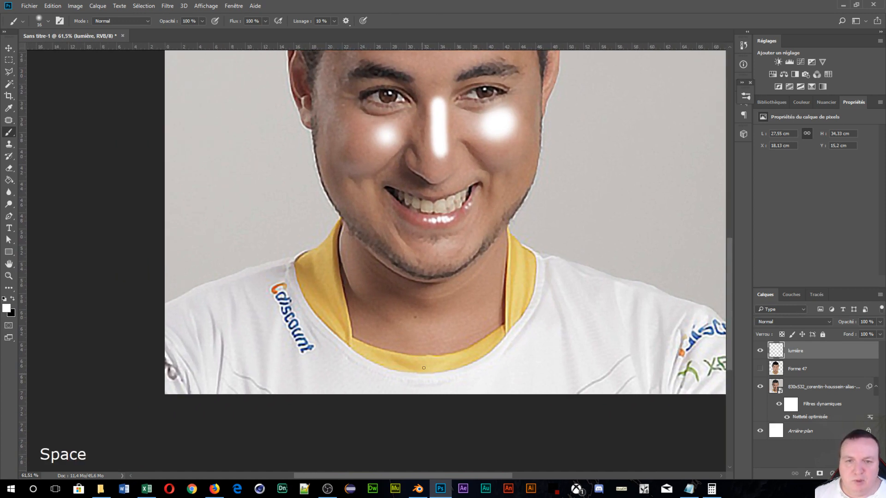
{"action": "left_click_drag", "start_coordinate": [418, 276], "coordinate": [407, 173]}
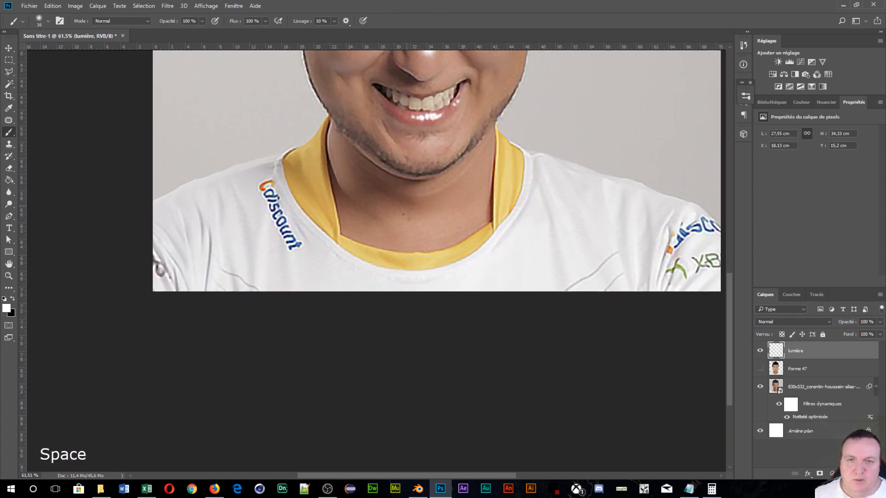
{"action": "right_click", "coordinate": [416, 232], "text": "alt"}
{"action": "mouse_move", "coordinate": [413, 229]}
{"action": "left_mouse_down"}
{"action": "mouse_move", "coordinate": [471, 225]}
{"action": "mouse_move", "coordinate": [482, 204]}
{"action": "left_mouse_up"}
{"action": "left_click", "coordinate": [428, 242]}
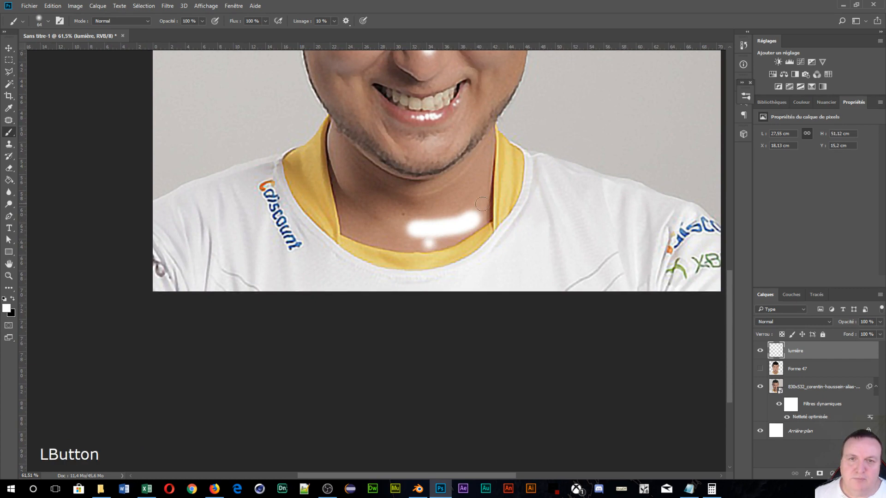
Step: Paint a soft white highlight on the chin below the lower lip with the same 64 px brush
{"action": "key", "text": "space"}
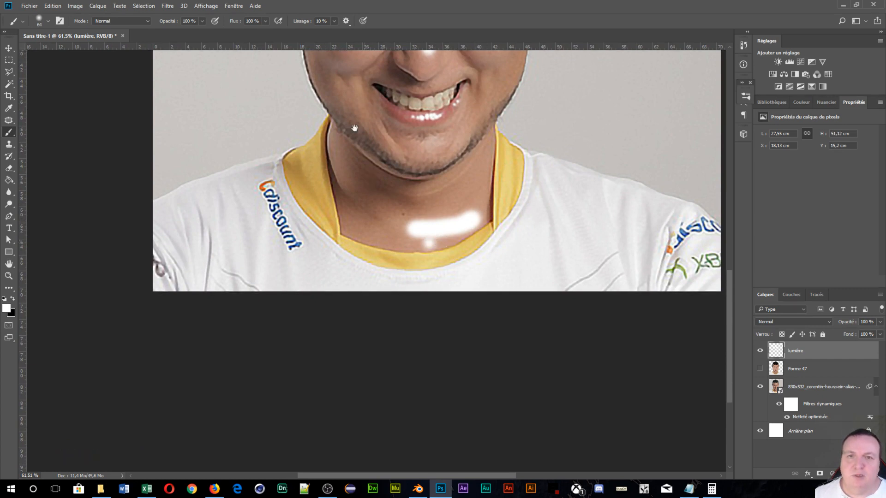
{"action": "scroll", "coordinate": [448, 162], "scroll_direction": "up", "scroll_amount": 3}
{"action": "left_click_drag", "start_coordinate": [422, 133], "coordinate": [396, 148]}
Step: Paint a thin white highlight along the crease left of the chin with a 30 px brush, undoing and redrawing the first stroke
{"action": "right_click", "coordinate": [295, 128], "text": "alt"}
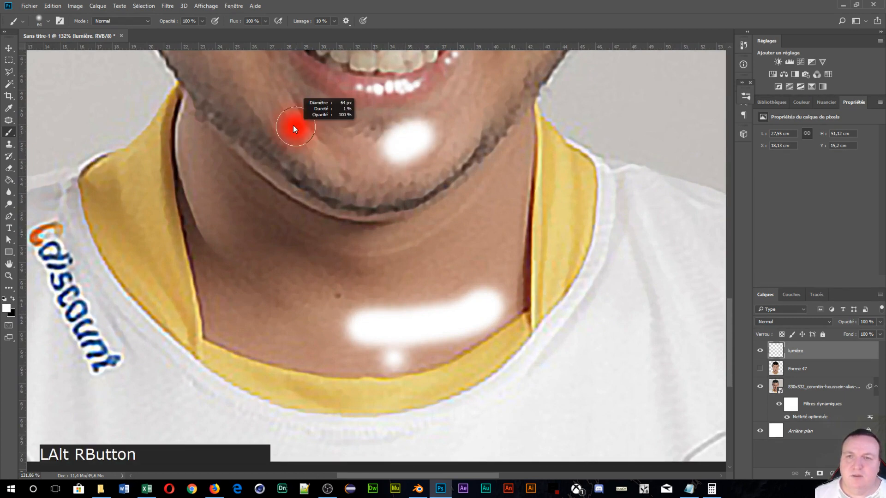
{"action": "left_click_drag", "start_coordinate": [284, 94], "coordinate": [312, 154]}
{"action": "key", "text": "ctrl+z"}
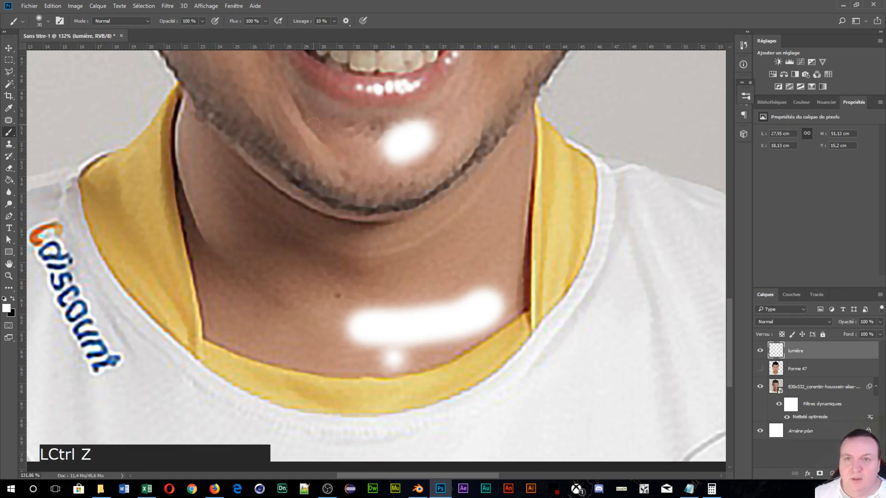
{"action": "left_click_drag", "start_coordinate": [287, 99], "coordinate": [318, 150]}
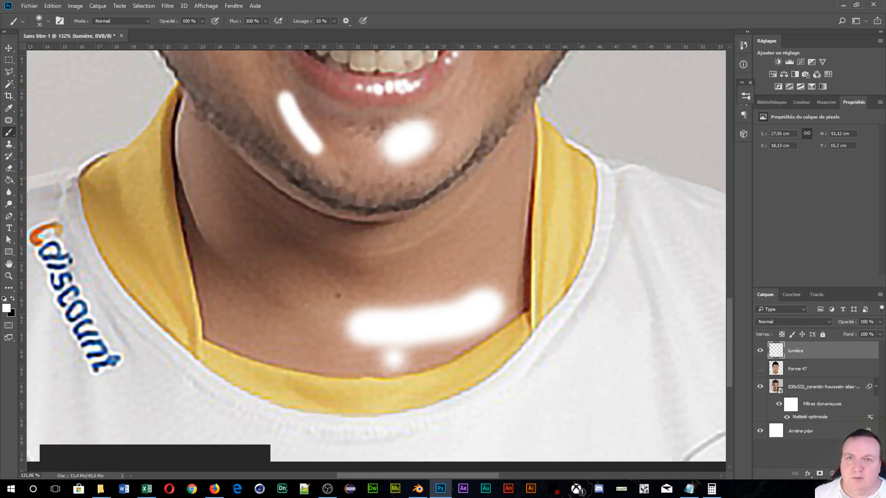
Step: Paint a small white highlight at the inner corner of the left eye with a much smaller soft brush
{"action": "key", "text": "space"}
{"action": "left_click_drag", "start_coordinate": [400, 100], "coordinate": [333, 393]}
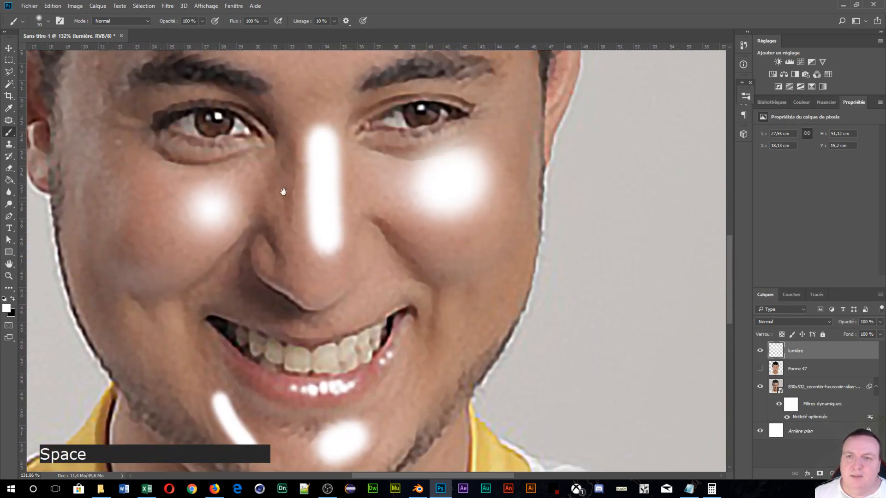
{"action": "left_click_drag", "start_coordinate": [291, 188], "coordinate": [423, 292]}
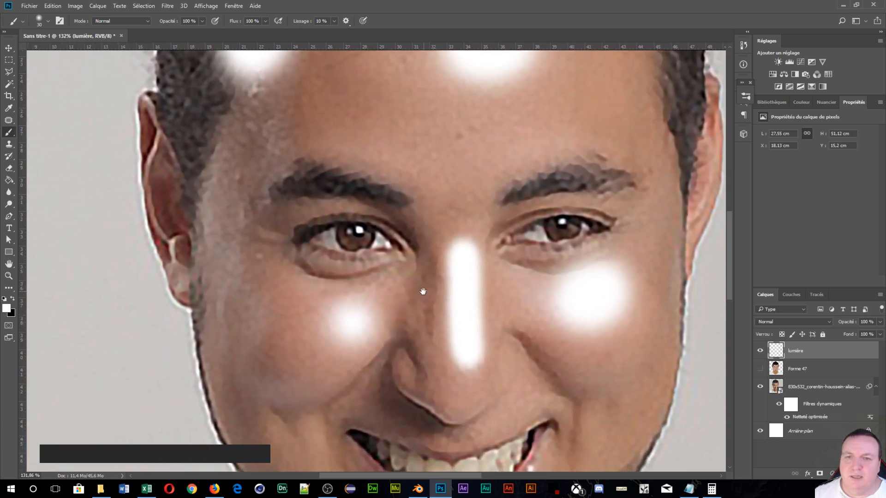
{"action": "scroll", "coordinate": [423, 290], "scroll_direction": "up", "scroll_amount": 8}
{"action": "right_click", "coordinate": [397, 230], "text": "alt"}
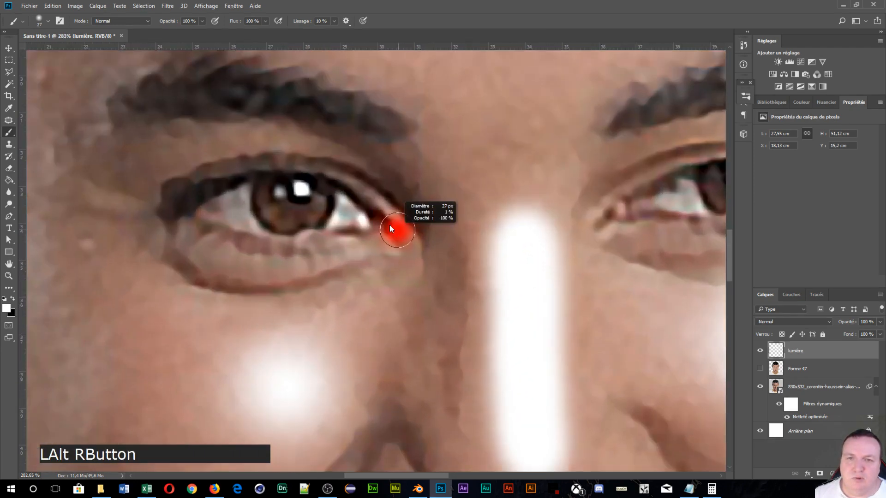
{"action": "right_click", "coordinate": [387, 219], "text": "alt"}
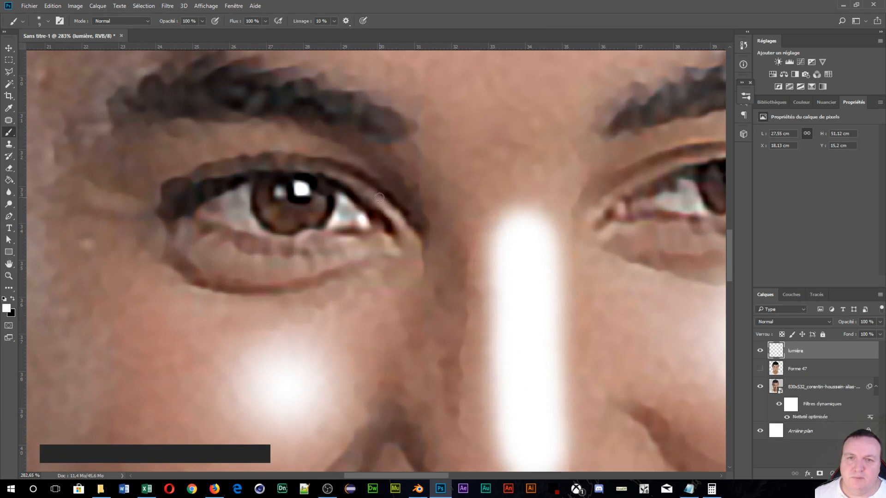
{"action": "left_click_drag", "start_coordinate": [379, 197], "coordinate": [405, 232]}
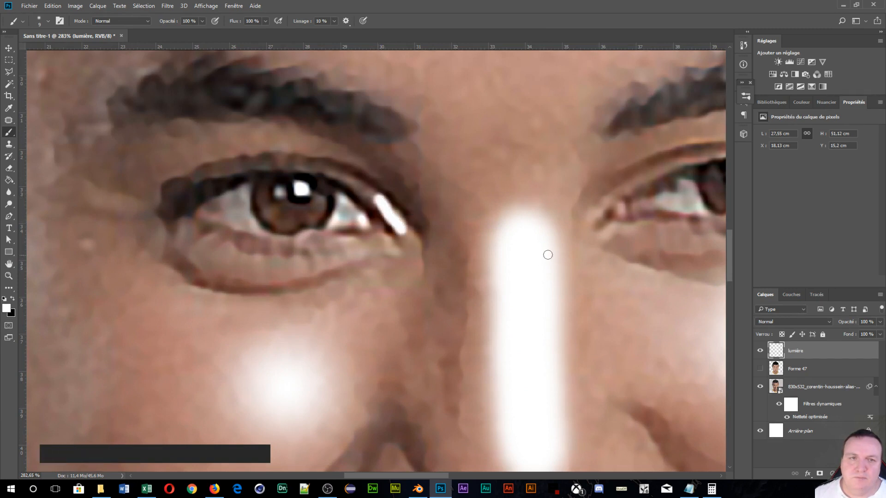
Step: Apply a Gaussian blur (Flou gaussien) with a 22,2 pixel radius to the highlights on the lumière layer
{"action": "left_click_drag", "start_coordinate": [571, 245], "coordinate": [184, 476]}
{"action": "left_click_drag", "start_coordinate": [308, 203], "coordinate": [496, 140]}
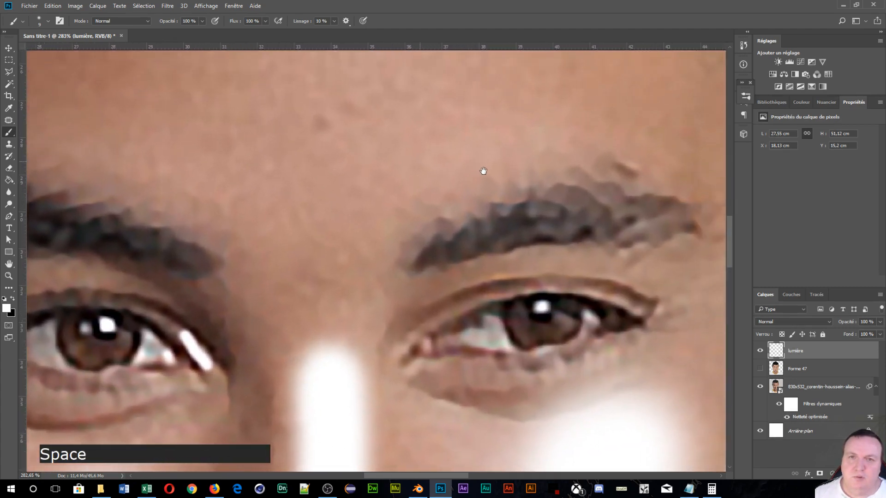
{"action": "scroll", "coordinate": [481, 171], "scroll_direction": "down", "scroll_amount": 8}
{"action": "scroll", "coordinate": [480, 171], "scroll_direction": "down", "scroll_amount": 6}
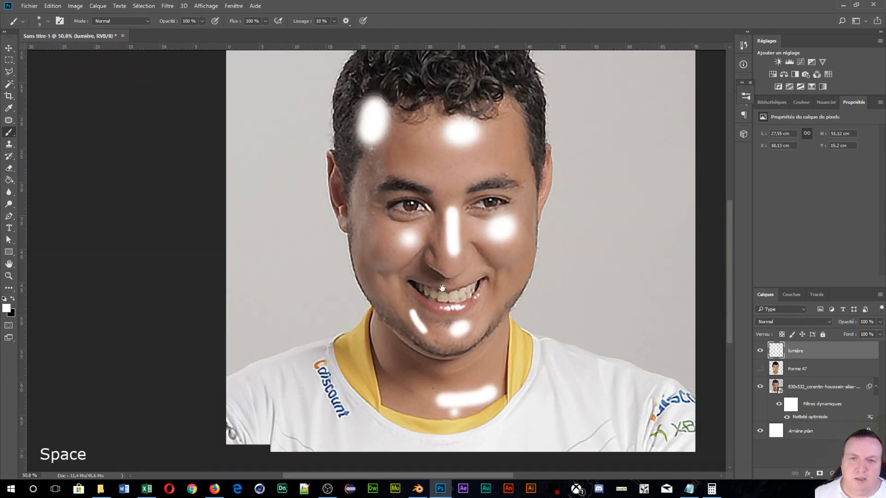
{"action": "scroll", "coordinate": [405, 285], "scroll_direction": "up", "scroll_amount": 6}
{"action": "scroll", "coordinate": [408, 280], "scroll_direction": "down", "scroll_amount": 6}
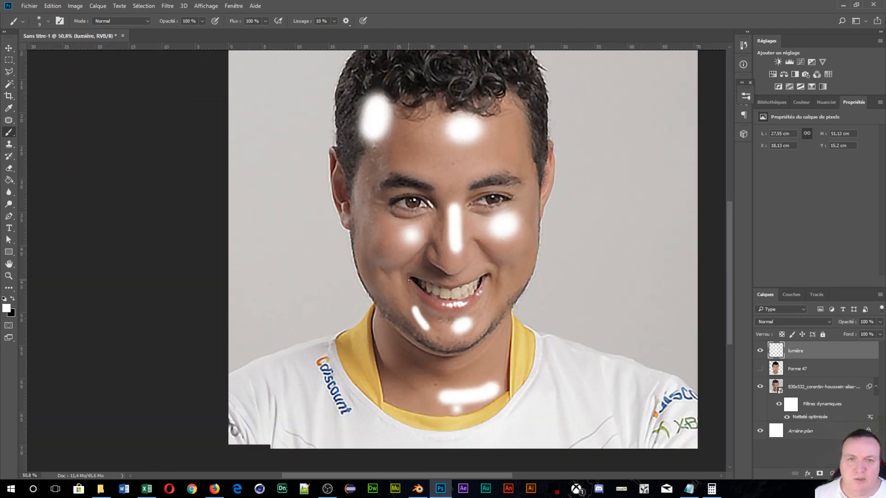
{"action": "left_click_drag", "start_coordinate": [409, 280], "coordinate": [438, 79]}
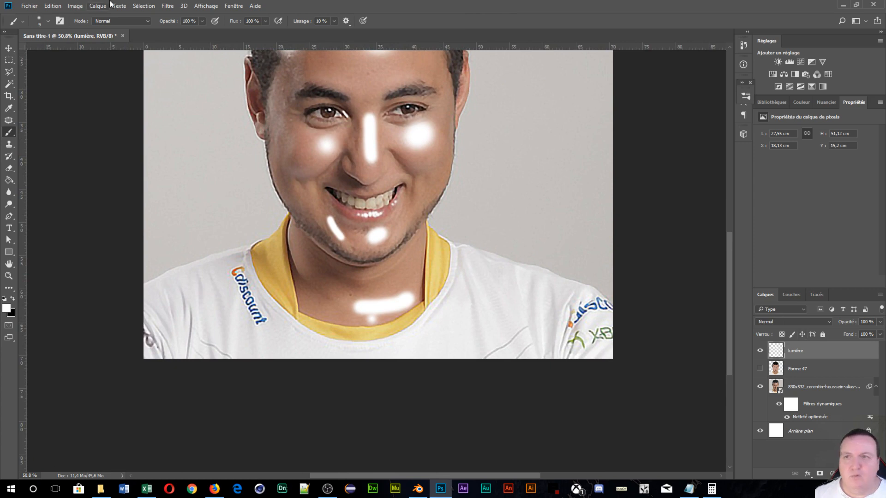
{"action": "left_click", "coordinate": [175, 6]}
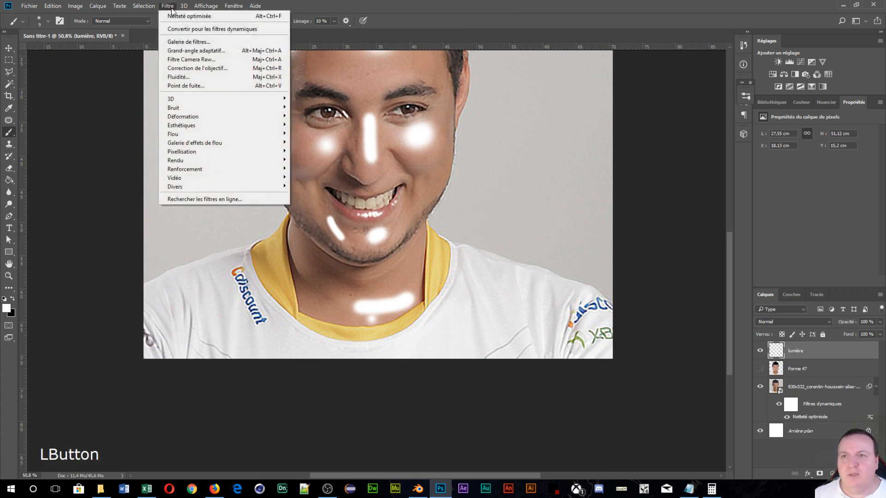
{"action": "left_click", "coordinate": [184, 135]}
{"action": "left_click", "coordinate": [122, 177]}
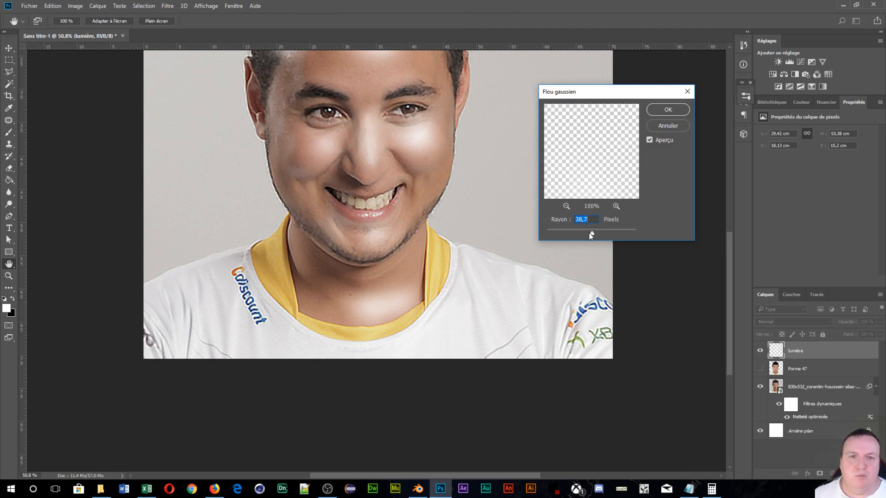
{"action": "left_click_drag", "start_coordinate": [591, 235], "coordinate": [586, 235]}
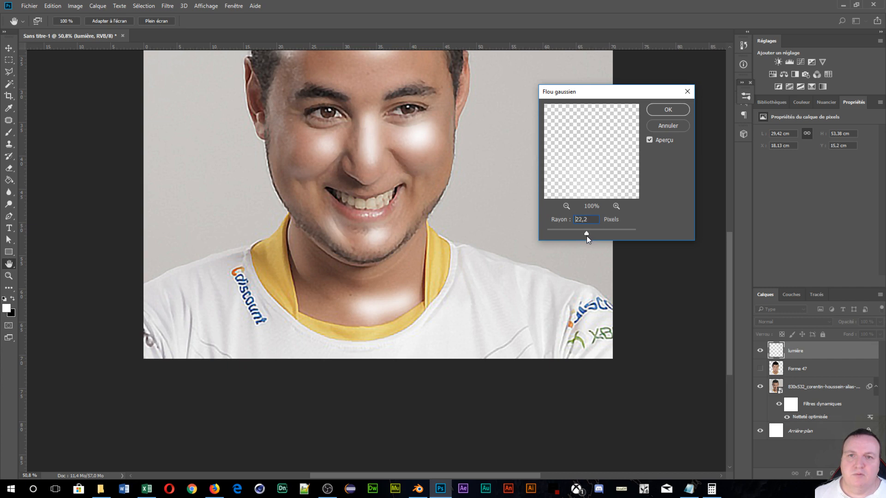
{"action": "left_click", "coordinate": [665, 109]}
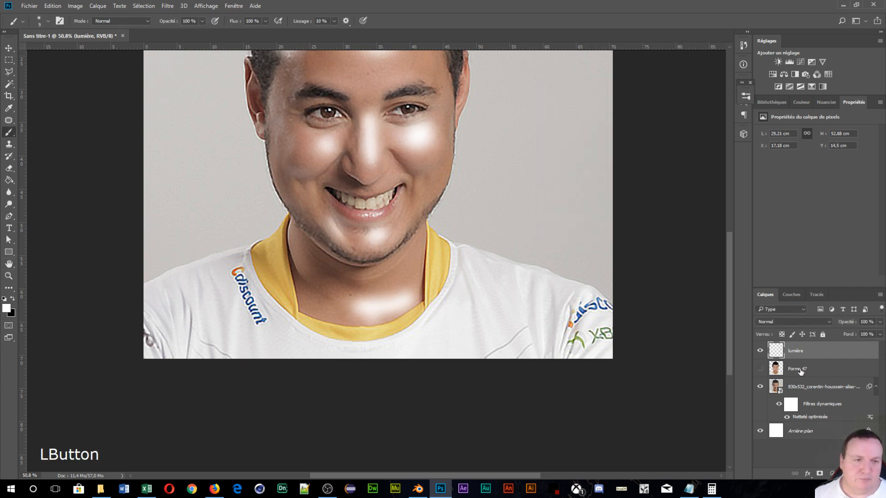
Step: Show the Forme 47 layer and set the lumière layer's blend mode to Lumière tamisée
{"action": "left_click", "coordinate": [759, 369]}
{"action": "scroll", "coordinate": [398, 196], "scroll_direction": "down", "scroll_amount": 2}
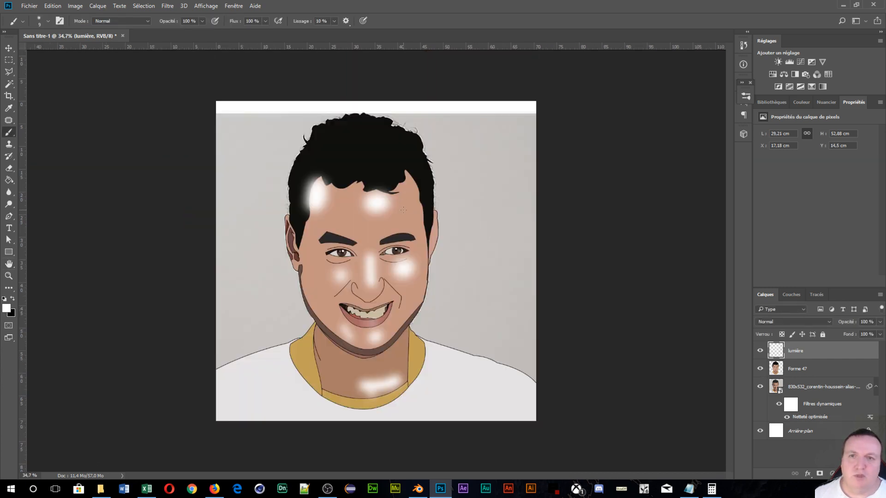
{"action": "left_click", "coordinate": [794, 322]}
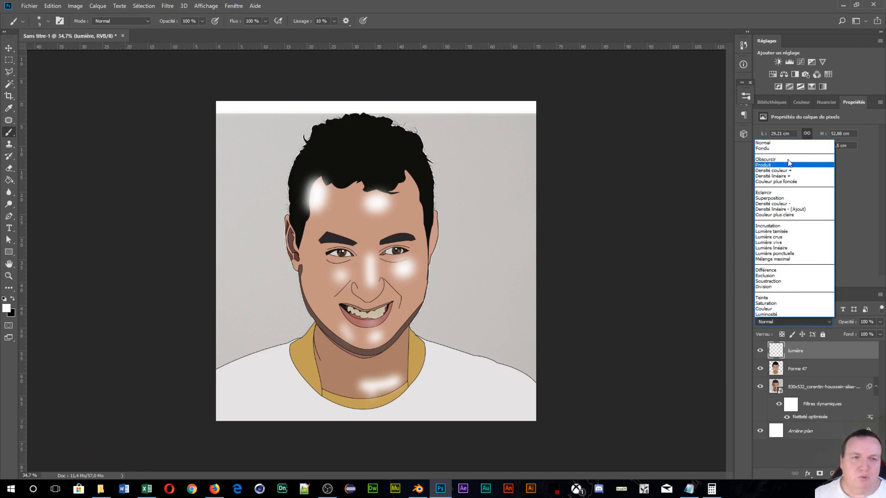
{"action": "left_click", "coordinate": [776, 143]}
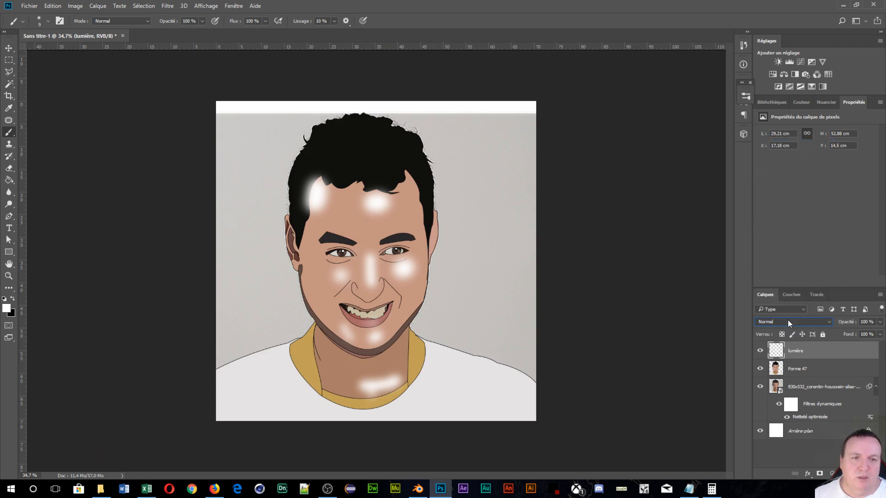
{"action": "scroll", "coordinate": [787, 320], "scroll_direction": "down", "scroll_amount": 1}
{"action": "scroll", "coordinate": [787, 319], "scroll_direction": "down", "scroll_amount": 1}
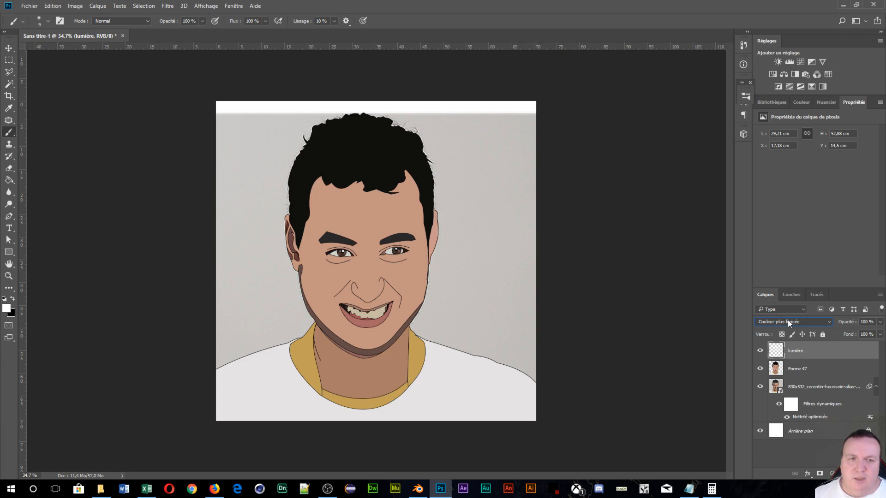
{"action": "scroll", "coordinate": [788, 320], "scroll_direction": "down", "scroll_amount": 2}
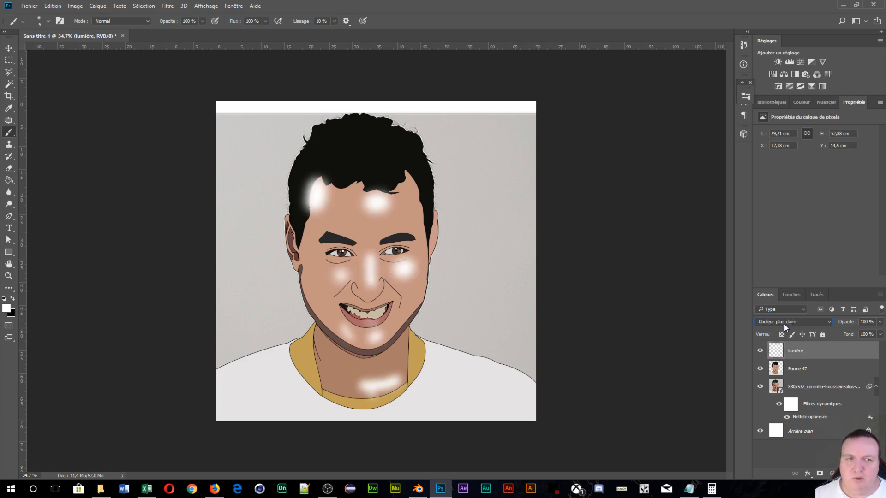
{"action": "scroll", "coordinate": [784, 324], "scroll_direction": "down", "scroll_amount": 1}
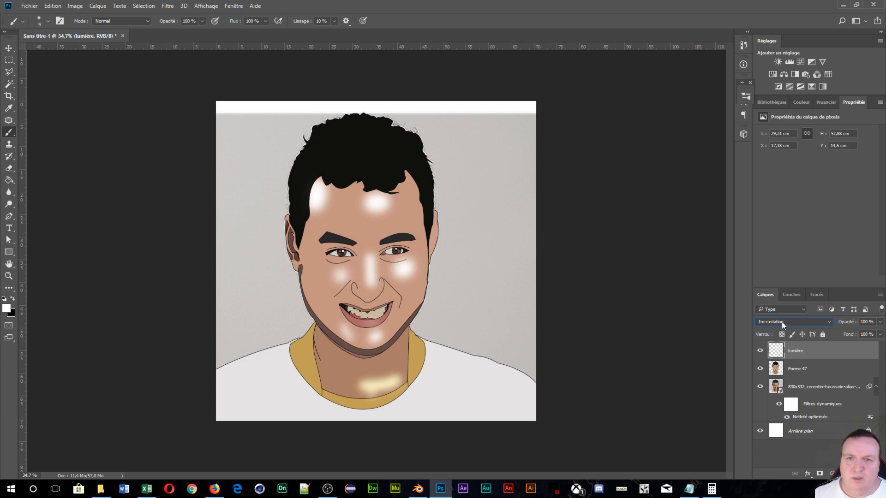
{"action": "scroll", "coordinate": [782, 322], "scroll_direction": "down", "scroll_amount": 1}
{"action": "scroll", "coordinate": [781, 322], "scroll_direction": "down", "scroll_amount": 1}
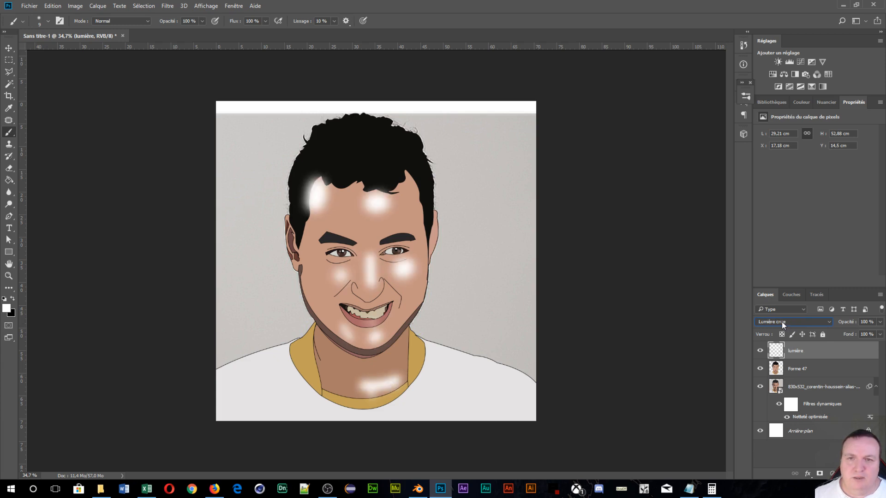
{"action": "scroll", "coordinate": [782, 322], "scroll_direction": "up", "scroll_amount": 1}
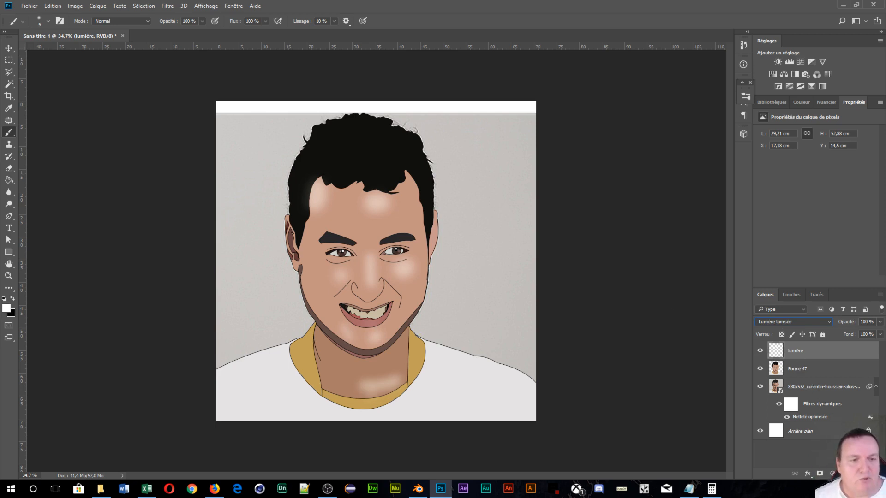
Step: Add a new layer named ombre above lumière, and hide the lumière and Forme 47 layers to expose the photo
{"action": "left_click", "coordinate": [857, 473]}
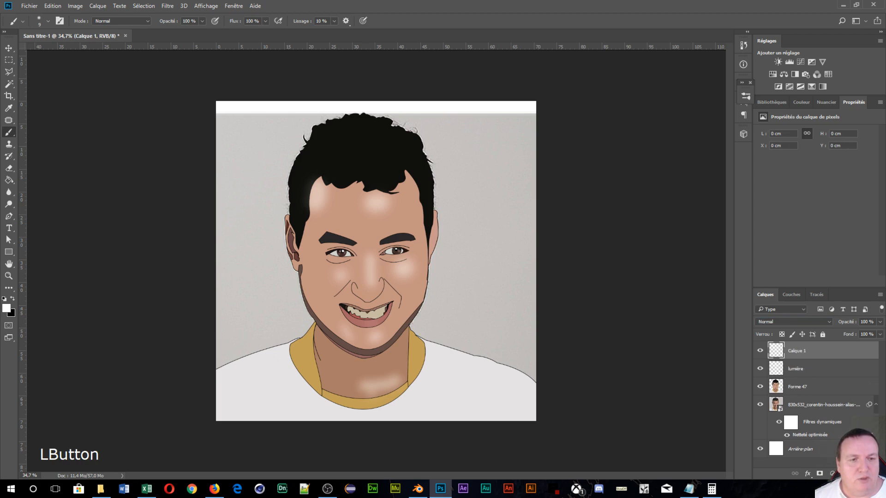
{"action": "double_click", "coordinate": [791, 351]}
{"action": "type", "text": "ombre"}
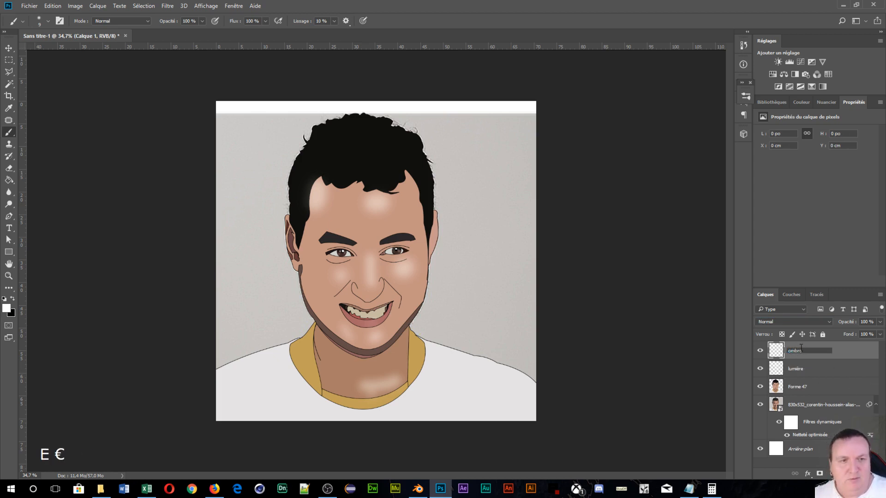
{"action": "key", "text": "Return"}
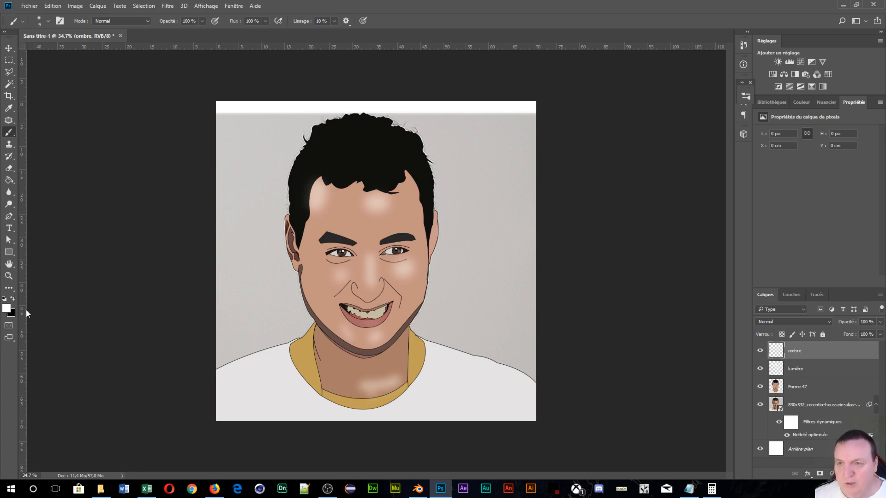
{"action": "left_click", "coordinate": [760, 368]}
{"action": "left_click", "coordinate": [759, 386]}
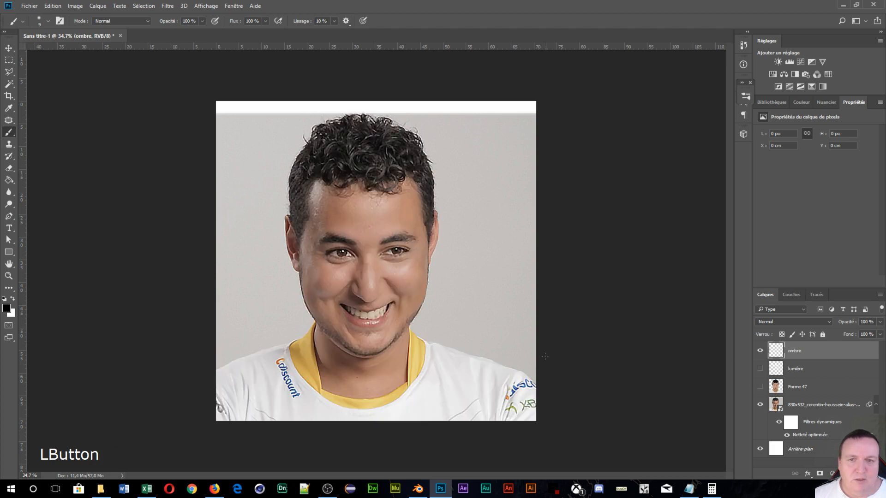
Step: Paint soft black shadows from the left eyebrow's inner end down the side of the nose bridge with a 42 px brush
{"action": "scroll", "coordinate": [345, 320], "scroll_direction": "up", "scroll_amount": 5}
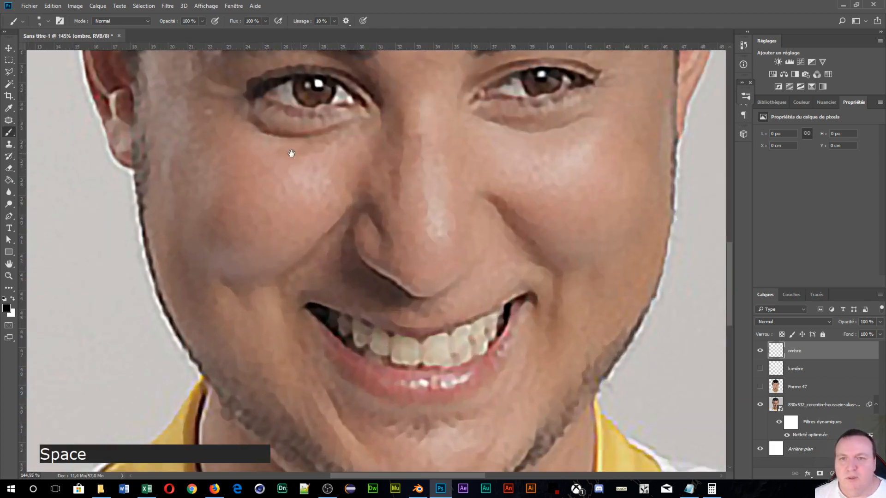
{"action": "left_click_drag", "start_coordinate": [290, 150], "coordinate": [329, 323]}
{"action": "right_click", "coordinate": [391, 296], "text": "alt"}
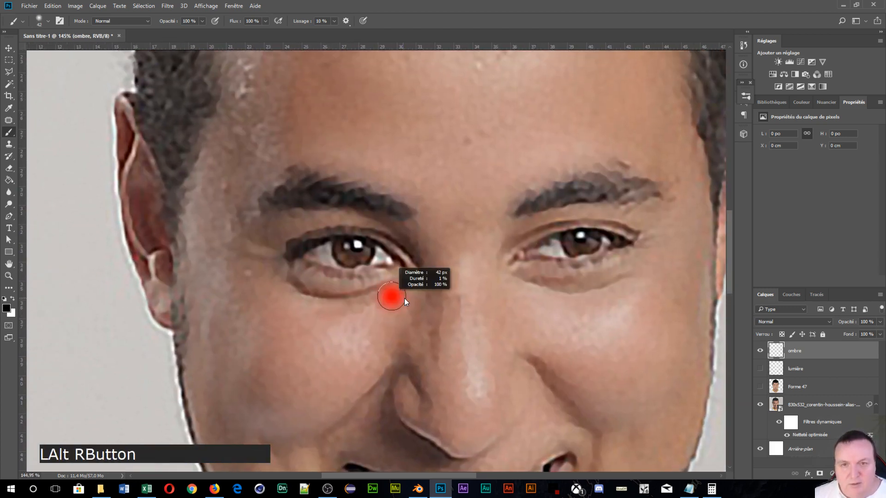
{"action": "mouse_move", "coordinate": [361, 211]}
{"action": "left_mouse_down"}
{"action": "mouse_move", "coordinate": [411, 239]}
{"action": "mouse_move", "coordinate": [433, 291]}
{"action": "mouse_move", "coordinate": [434, 341]}
{"action": "left_mouse_up"}
Step: Paint black shadows around the left nose wing and along the left cheek crease with a soft 27 px brush
{"action": "key", "text": "space"}
{"action": "left_click_drag", "start_coordinate": [396, 445], "coordinate": [467, 356]}
{"action": "scroll", "coordinate": [466, 357], "scroll_direction": "up", "scroll_amount": 4}
{"action": "right_click", "coordinate": [499, 322], "text": "alt"}
{"action": "right_click", "coordinate": [508, 282]}
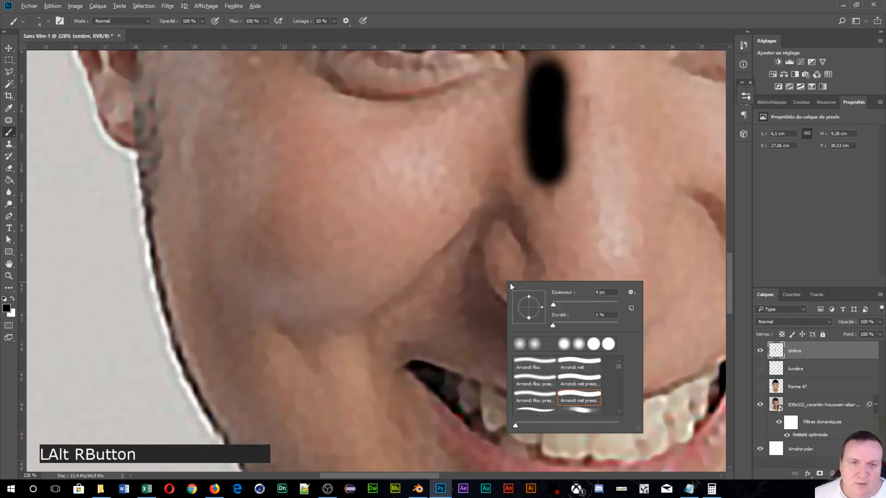
{"action": "right_click", "coordinate": [500, 244], "text": "alt"}
{"action": "mouse_move", "coordinate": [532, 273]}
{"action": "left_mouse_down"}
{"action": "mouse_move", "coordinate": [515, 213]}
{"action": "mouse_move", "coordinate": [476, 220]}
{"action": "mouse_move", "coordinate": [491, 204]}
{"action": "mouse_move", "coordinate": [475, 260]}
{"action": "mouse_move", "coordinate": [484, 300]}
{"action": "mouse_move", "coordinate": [556, 354]}
{"action": "mouse_move", "coordinate": [520, 345]}
{"action": "mouse_move", "coordinate": [488, 313]}
{"action": "mouse_move", "coordinate": [488, 341]}
{"action": "mouse_move", "coordinate": [524, 357]}
{"action": "mouse_move", "coordinate": [484, 358]}
{"action": "left_mouse_up"}
{"action": "mouse_move", "coordinate": [358, 316]}
{"action": "left_mouse_down"}
{"action": "mouse_move", "coordinate": [310, 331]}
{"action": "mouse_move", "coordinate": [313, 347]}
{"action": "mouse_move", "coordinate": [295, 326]}
{"action": "mouse_move", "coordinate": [262, 314]}
{"action": "left_mouse_up"}
Step: Paint a broad black shadow down the left side of the face from the temple to the jaw with a 113 px brush
{"action": "left_click_drag", "start_coordinate": [214, 166], "coordinate": [450, 319]}
{"action": "scroll", "coordinate": [536, 281], "scroll_direction": "down", "scroll_amount": 5}
{"action": "scroll", "coordinate": [629, 276], "scroll_direction": "down", "scroll_amount": 2}
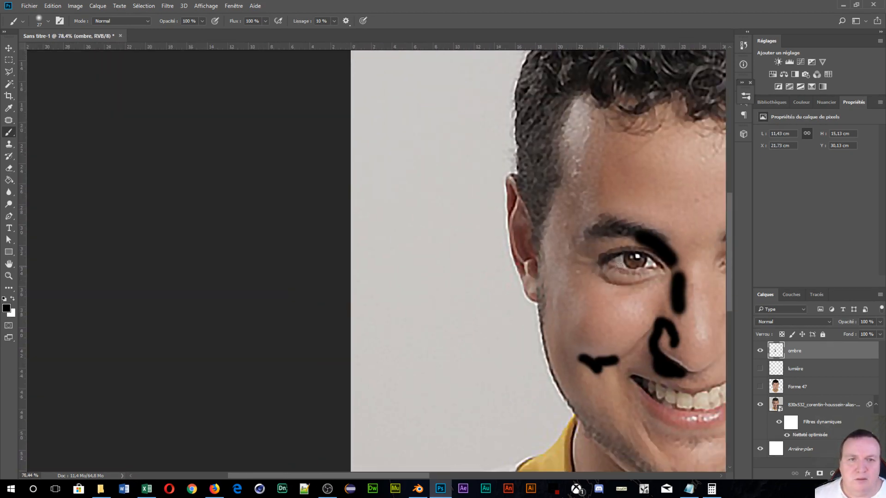
{"action": "right_click", "coordinate": [597, 213], "text": "alt"}
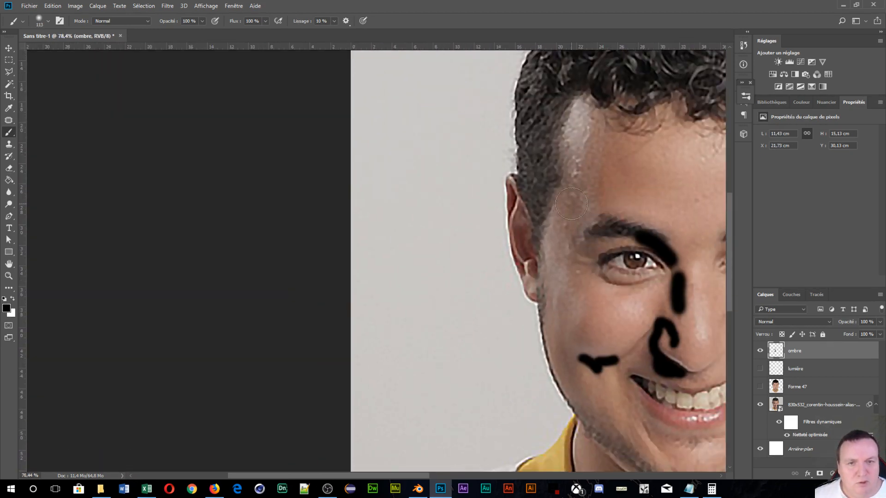
{"action": "mouse_move", "coordinate": [551, 210]}
{"action": "left_mouse_down"}
{"action": "mouse_move", "coordinate": [585, 206]}
{"action": "mouse_move", "coordinate": [569, 256]}
{"action": "mouse_move", "coordinate": [572, 287]}
{"action": "mouse_move", "coordinate": [556, 318]}
{"action": "mouse_move", "coordinate": [613, 427]}
{"action": "left_mouse_up"}
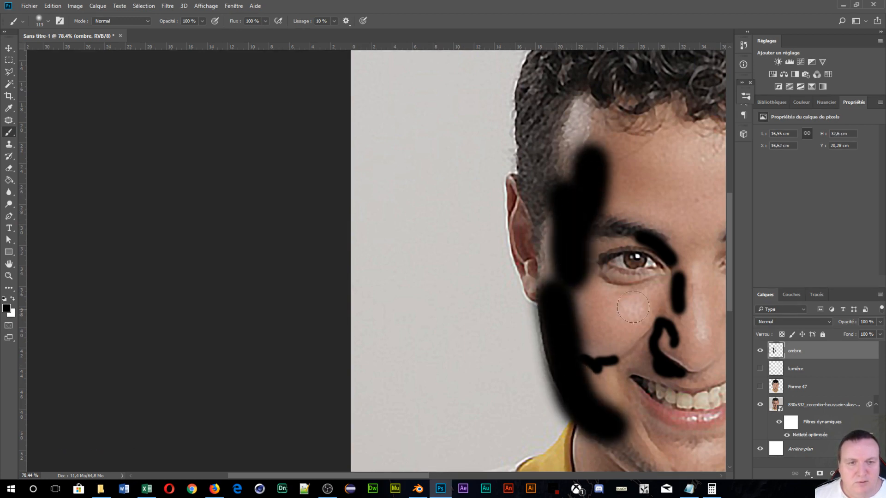
Step: Paint soft black shadows above the left mouth corner and, with a 23 px brush, along the smile line on the right cheek
{"action": "mouse_move", "coordinate": [550, 275]}
{"action": "left_mouse_down"}
{"action": "mouse_move", "coordinate": [324, 217]}
{"action": "mouse_move", "coordinate": [207, 241]}
{"action": "mouse_move", "coordinate": [221, 241]}
{"action": "left_mouse_up"}
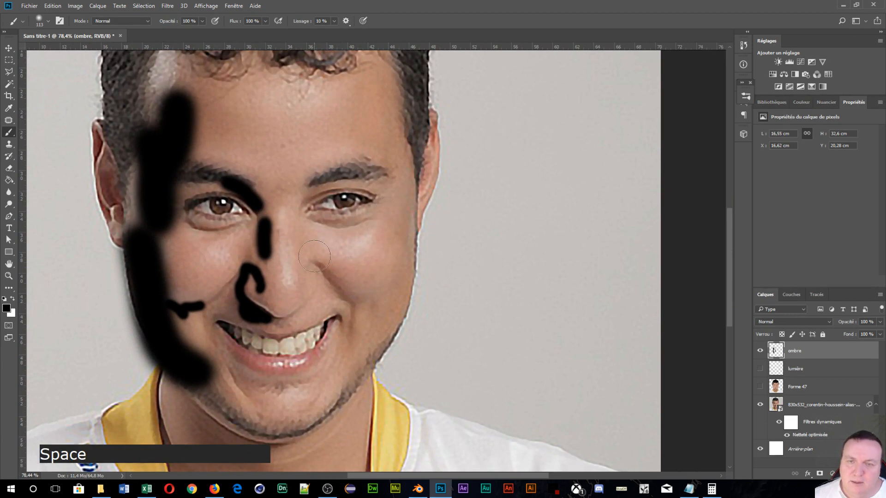
{"action": "left_click_drag", "start_coordinate": [325, 291], "coordinate": [391, 277]}
{"action": "scroll", "coordinate": [315, 299], "scroll_direction": "up", "scroll_amount": 6}
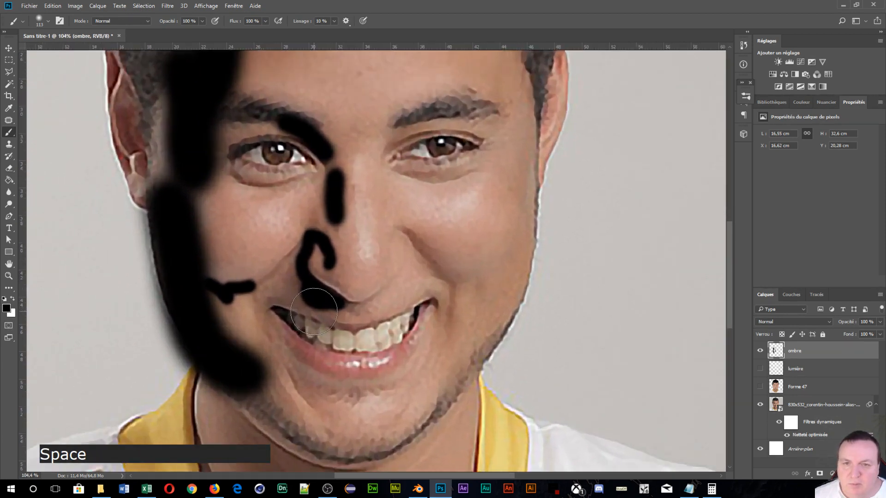
{"action": "mouse_move", "coordinate": [304, 290]}
{"action": "left_mouse_down"}
{"action": "mouse_move", "coordinate": [279, 289]}
{"action": "mouse_move", "coordinate": [288, 277]}
{"action": "mouse_move", "coordinate": [279, 298]}
{"action": "mouse_move", "coordinate": [316, 310]}
{"action": "left_mouse_up"}
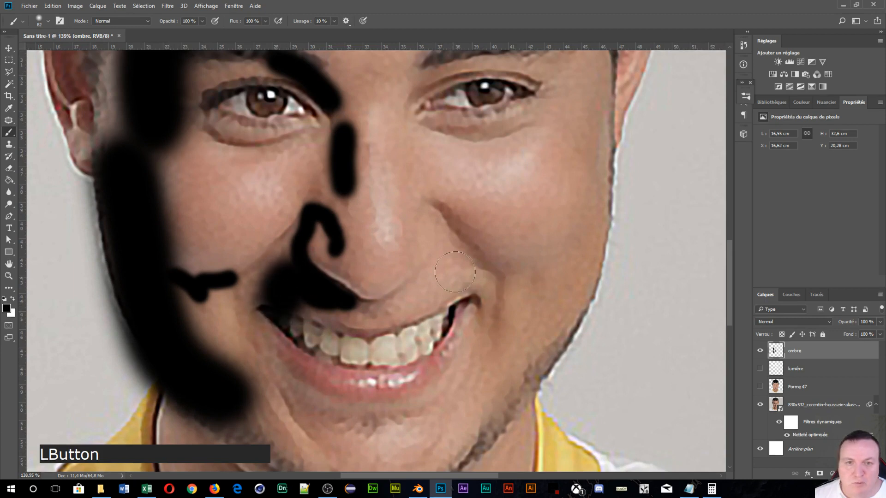
{"action": "left_click_drag", "start_coordinate": [467, 254], "coordinate": [447, 255]}
{"action": "mouse_move", "coordinate": [432, 203]}
{"action": "left_mouse_down"}
{"action": "mouse_move", "coordinate": [484, 241]}
{"action": "mouse_move", "coordinate": [466, 233]}
{"action": "mouse_move", "coordinate": [498, 273]}
{"action": "mouse_move", "coordinate": [489, 342]}
{"action": "left_mouse_up"}
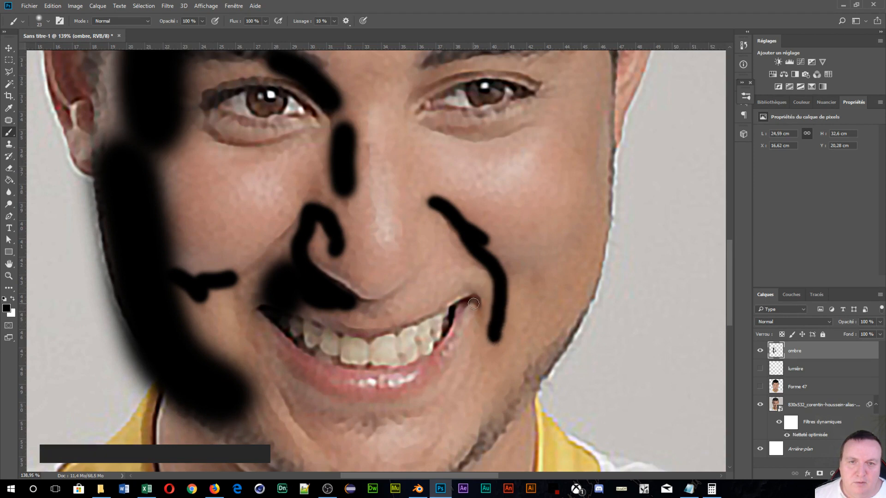
Step: Dab black at the right mouth corner and paint a broad soft black shadow beneath the lower lip
{"action": "left_click_drag", "start_coordinate": [474, 304], "coordinate": [472, 308]}
{"action": "key", "text": "space"}
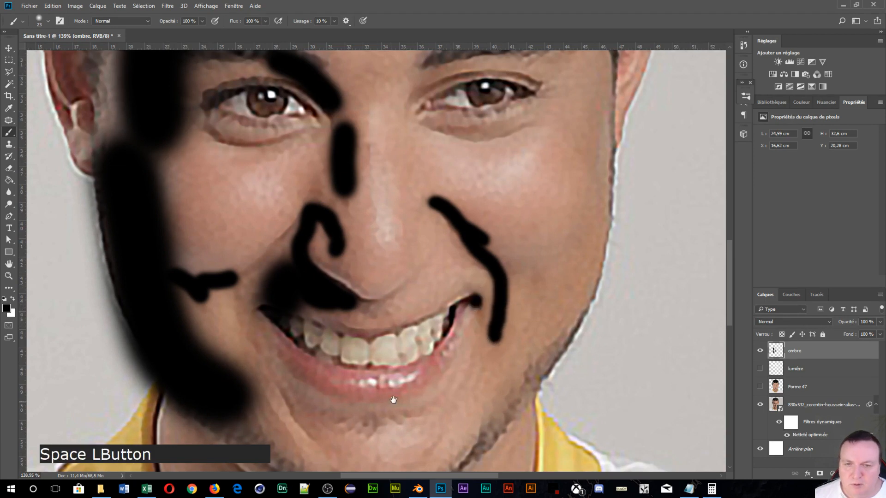
{"action": "left_click_drag", "start_coordinate": [393, 400], "coordinate": [423, 254]}
{"action": "right_click", "coordinate": [398, 298], "text": "alt"}
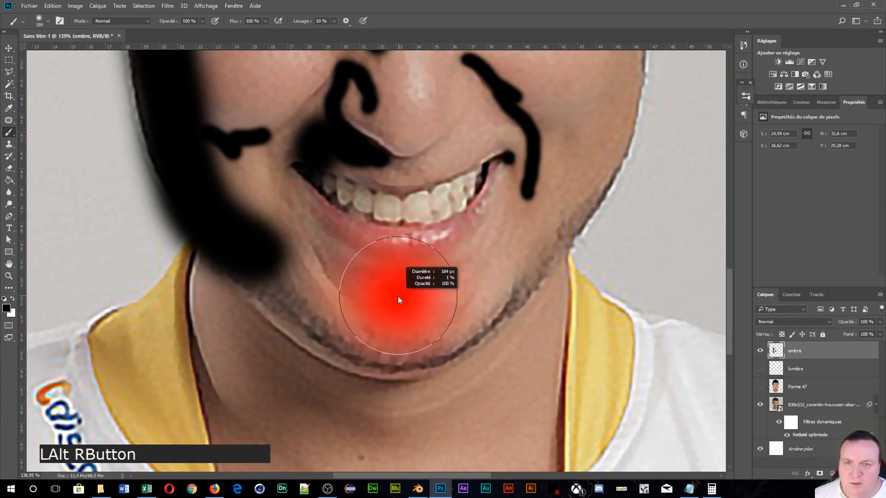
{"action": "left_click_drag", "start_coordinate": [326, 244], "coordinate": [454, 277]}
Step: Paint thin black shadows under the jawline and along the neck's left collar edge with 14 px and 27 px brushes
{"action": "right_click", "coordinate": [304, 383], "text": "alt"}
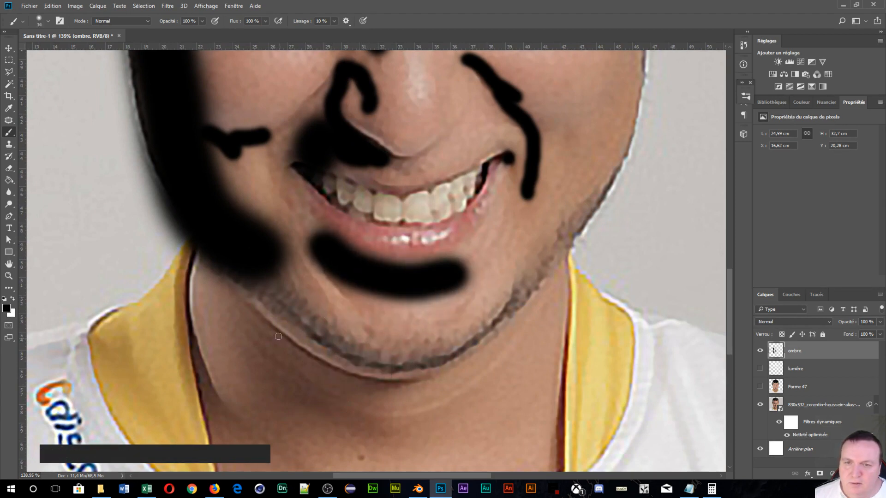
{"action": "mouse_move", "coordinate": [273, 330]}
{"action": "left_mouse_down"}
{"action": "mouse_move", "coordinate": [336, 369]}
{"action": "mouse_move", "coordinate": [411, 383]}
{"action": "mouse_move", "coordinate": [434, 380]}
{"action": "left_mouse_up"}
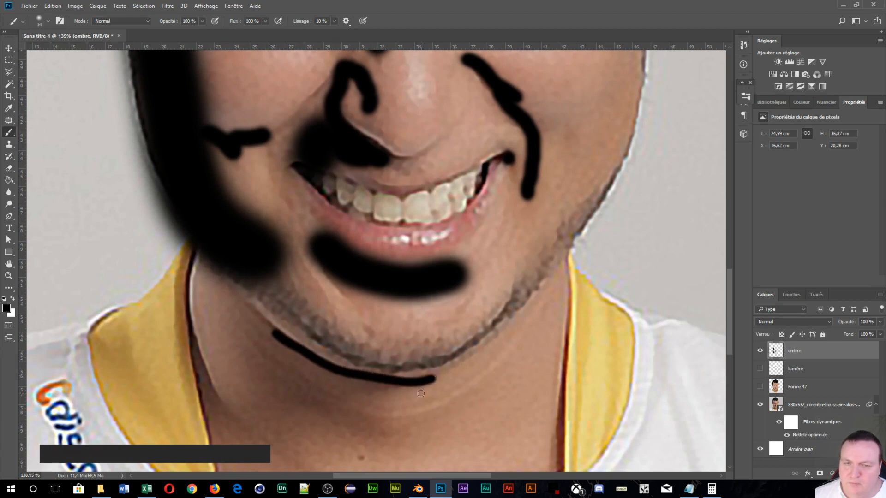
{"action": "scroll", "coordinate": [259, 366], "scroll_direction": "down", "scroll_amount": 1}
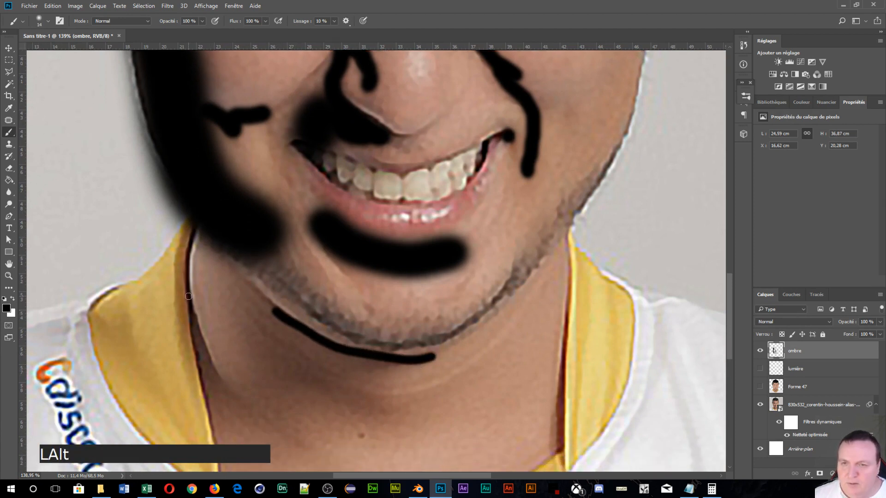
{"action": "mouse_move", "coordinate": [188, 297]}
{"action": "left_mouse_down"}
{"action": "mouse_move", "coordinate": [199, 362]}
{"action": "mouse_move", "coordinate": [216, 388]}
{"action": "left_mouse_up"}
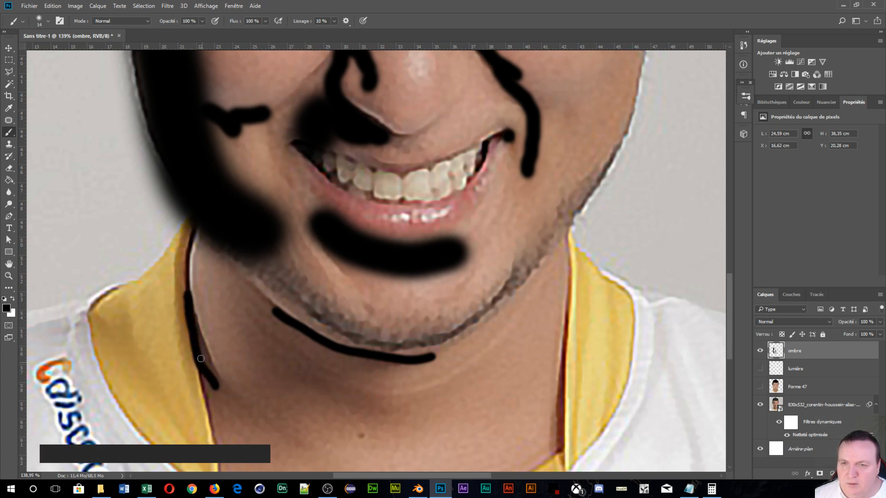
{"action": "right_click", "coordinate": [200, 343], "text": "alt"}
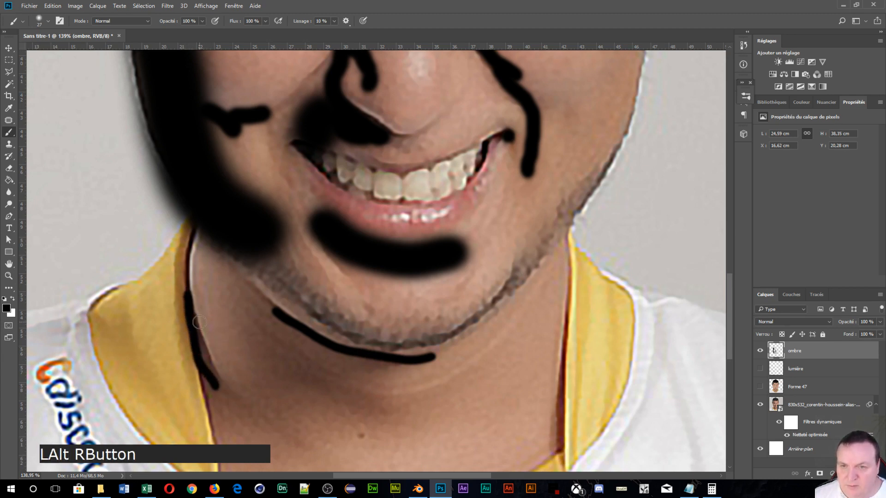
{"action": "mouse_move", "coordinate": [200, 321]}
{"action": "left_mouse_down"}
{"action": "mouse_move", "coordinate": [206, 362]}
{"action": "mouse_move", "coordinate": [231, 404]}
{"action": "left_mouse_up"}
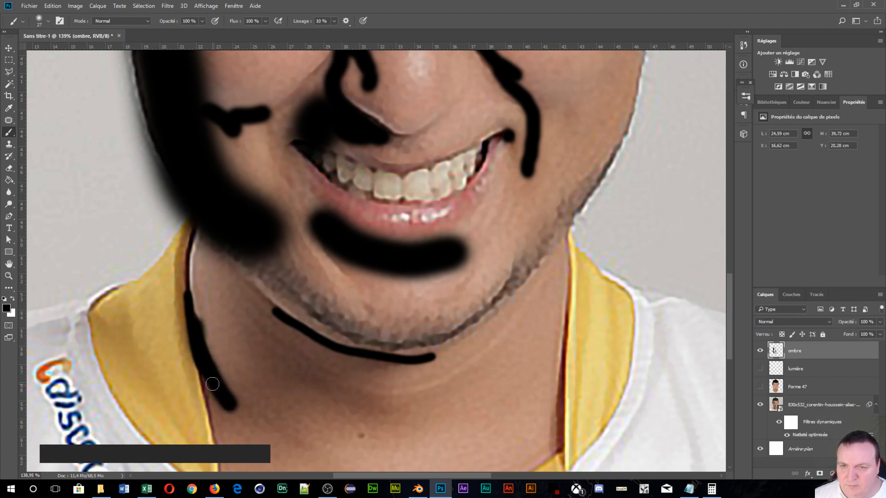
Step: Paint a soft, broad black shadow on the neck under the left side of the chin with a larger brush
{"action": "right_click", "coordinate": [295, 379], "text": "alt"}
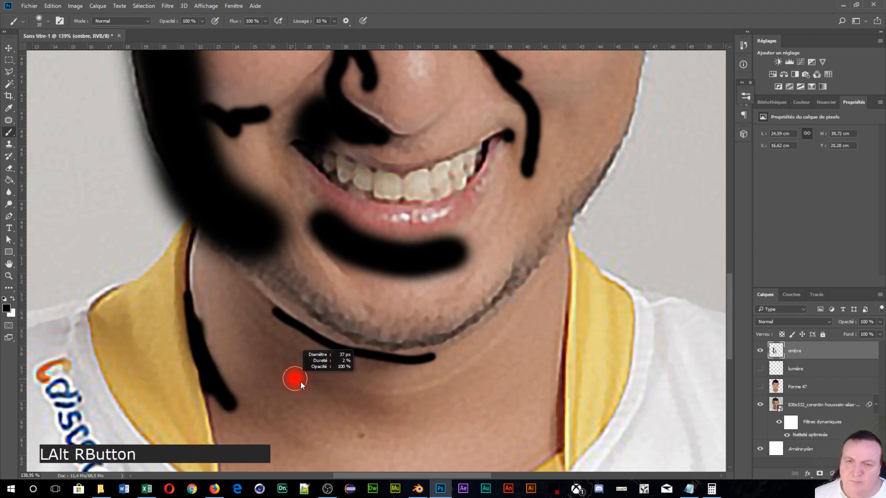
{"action": "mouse_move", "coordinate": [341, 376]}
{"action": "left_mouse_down"}
{"action": "mouse_move", "coordinate": [281, 367]}
{"action": "mouse_move", "coordinate": [260, 376]}
{"action": "left_mouse_up"}
{"action": "left_click", "coordinate": [266, 328]}
{"action": "left_click_drag", "start_coordinate": [349, 400], "coordinate": [380, 408]}
Step: Paint a thin black shadow along the inner edge of the right collar with a 17 px brush
{"action": "scroll", "coordinate": [481, 397], "scroll_direction": "down", "scroll_amount": 5}
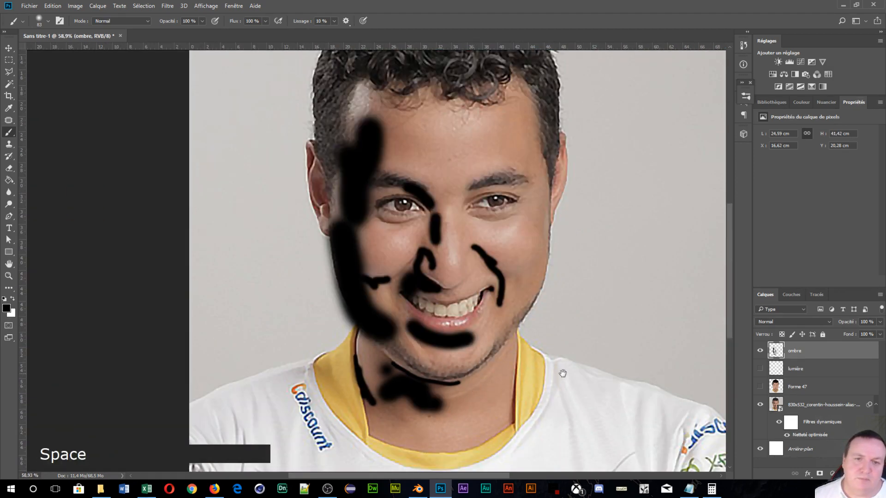
{"action": "left_click_drag", "start_coordinate": [563, 371], "coordinate": [438, 365]}
{"action": "scroll", "coordinate": [408, 409], "scroll_direction": "up", "scroll_amount": 6}
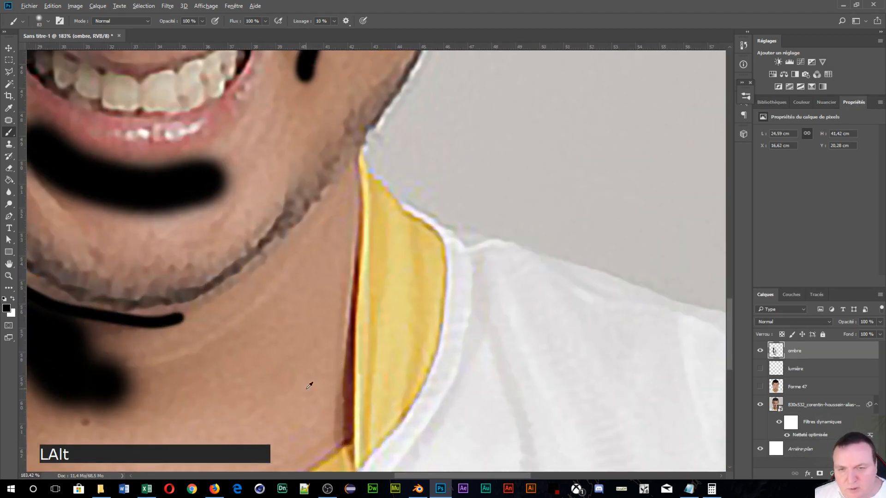
{"action": "left_click_drag", "start_coordinate": [306, 390], "coordinate": [270, 397]}
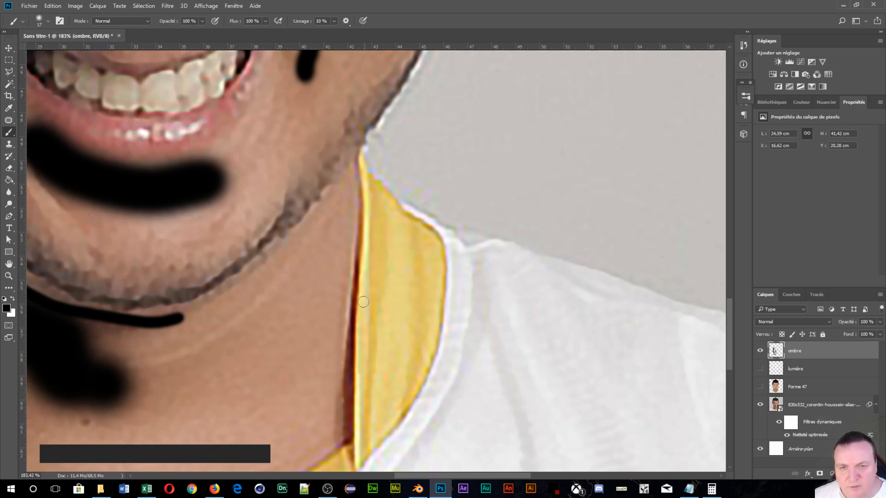
{"action": "left_click_drag", "start_coordinate": [350, 439], "coordinate": [349, 325]}
Step: Try a short black stroke outside the left jaw edge and undo it
{"action": "scroll", "coordinate": [317, 278], "scroll_direction": "down", "scroll_amount": 5}
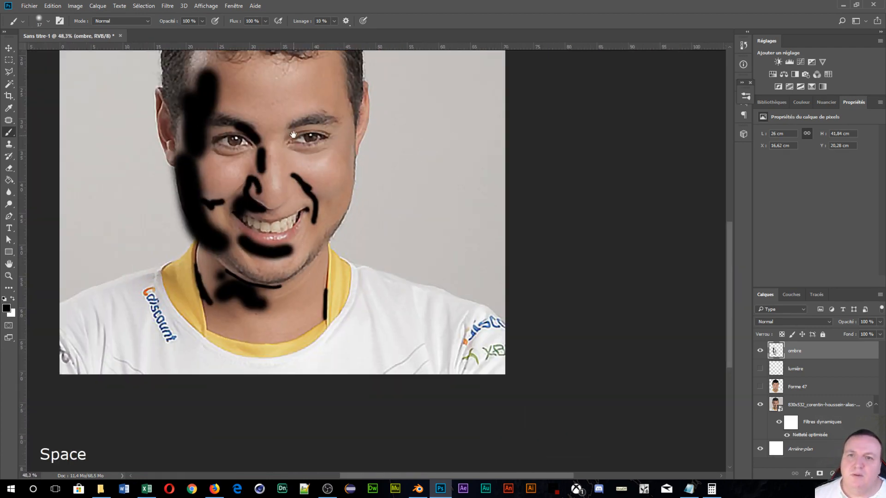
{"action": "left_click_drag", "start_coordinate": [323, 190], "coordinate": [472, 318]}
{"action": "scroll", "coordinate": [472, 317], "scroll_direction": "up", "scroll_amount": 2}
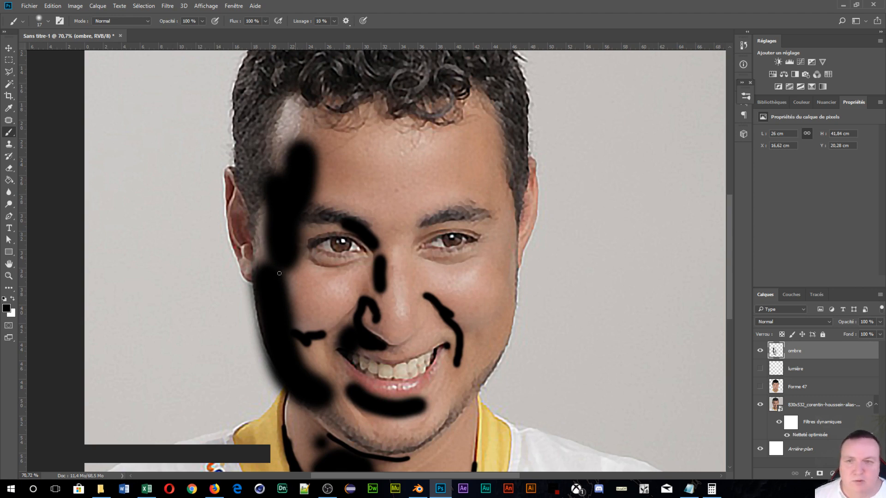
{"action": "left_click_drag", "start_coordinate": [249, 343], "coordinate": [254, 360]}
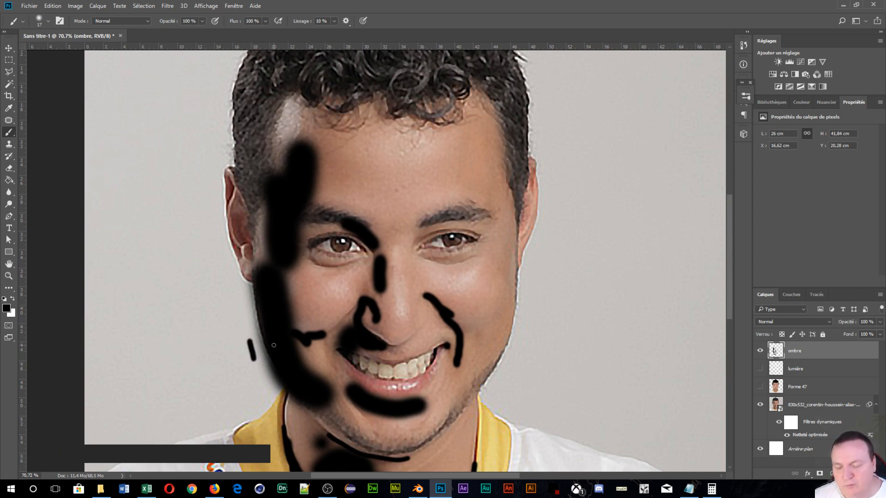
{"action": "key", "text": "ctrl+z"}
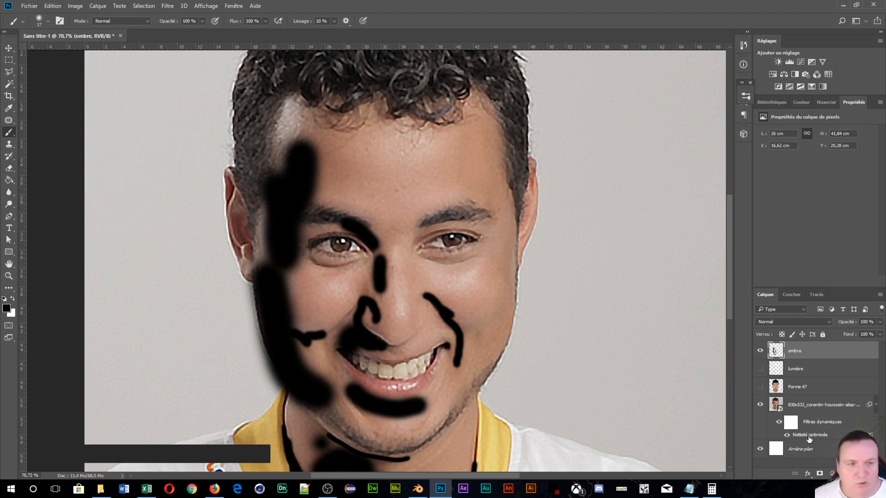
Step: Load the Forme 47 silhouette as a selection and copy the ombre shadows inside it to a new layer
{"action": "left_click", "coordinate": [776, 387], "text": "ctrl"}
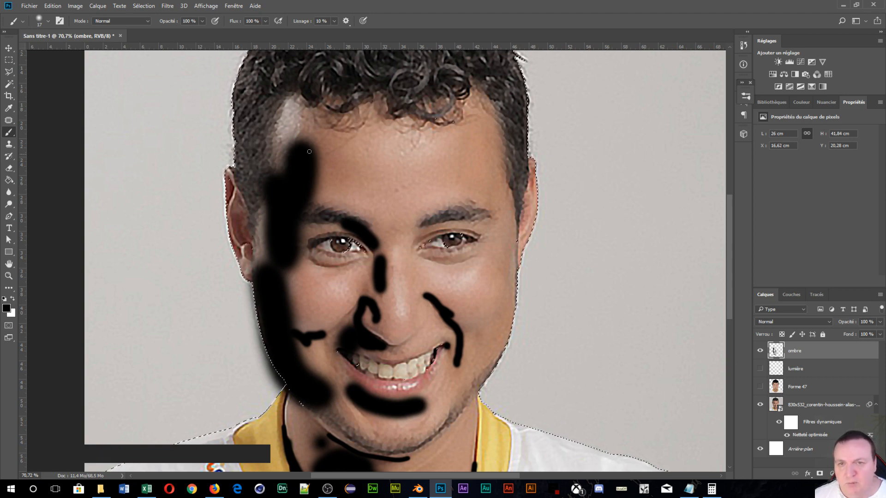
{"action": "left_click", "coordinate": [796, 352]}
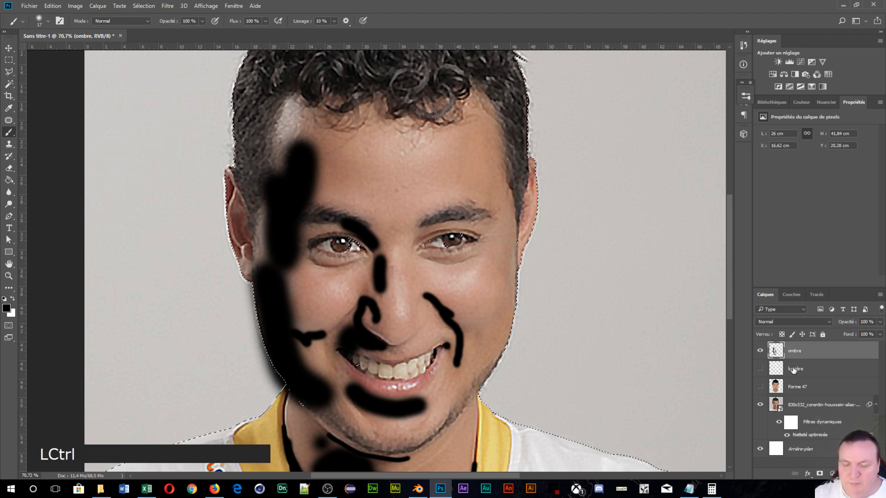
{"action": "key", "text": "ctrl+j"}
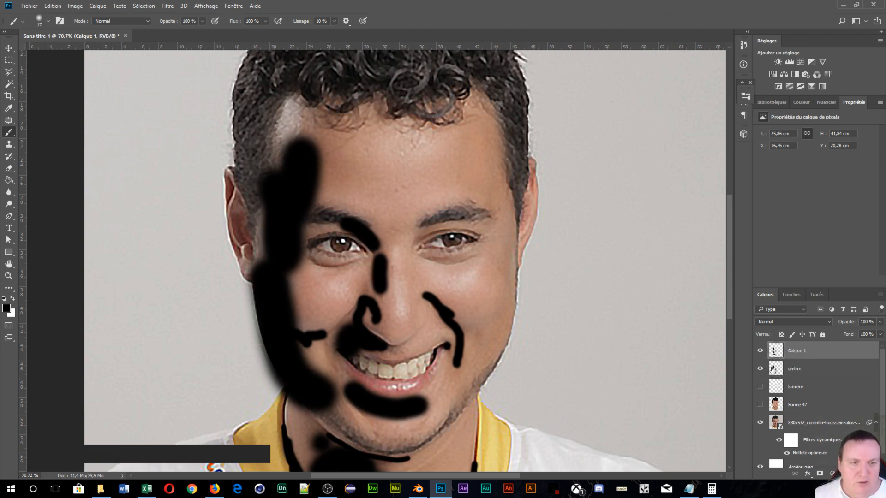
Step: Delete the original ombre layer that spills past the silhouette
{"action": "left_click", "coordinate": [804, 372]}
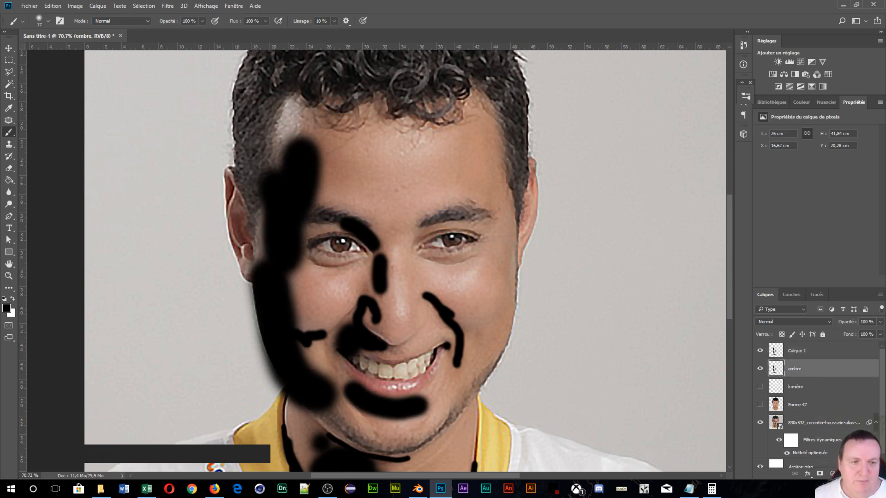
{"action": "left_click", "coordinate": [869, 473]}
{"action": "left_click", "coordinate": [392, 186]}
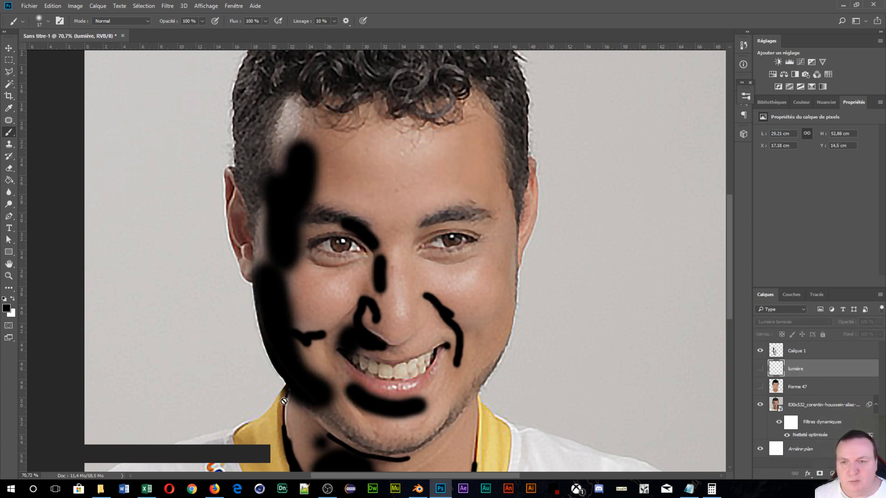
Step: Set the Calque 1 shadow layer to the Lumière tamisée blend mode at 79 % opacity
{"action": "left_click", "coordinate": [805, 353]}
{"action": "left_click", "coordinate": [782, 321]}
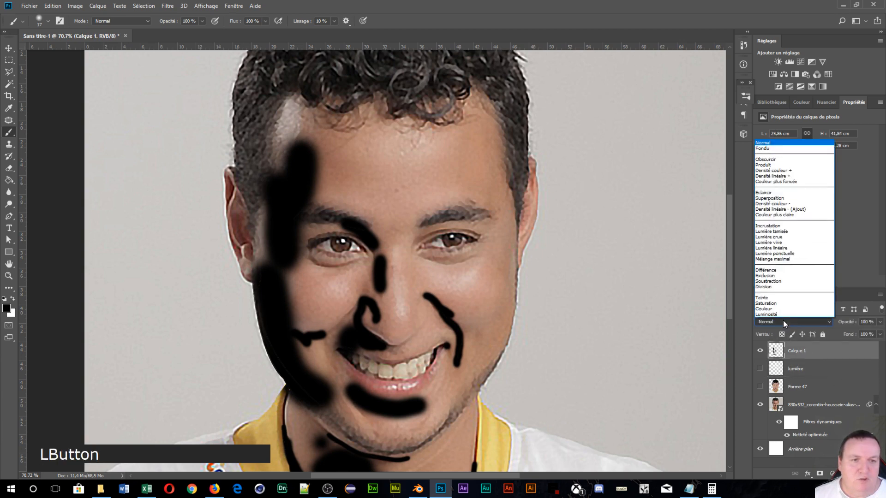
{"action": "left_click", "coordinate": [784, 231]}
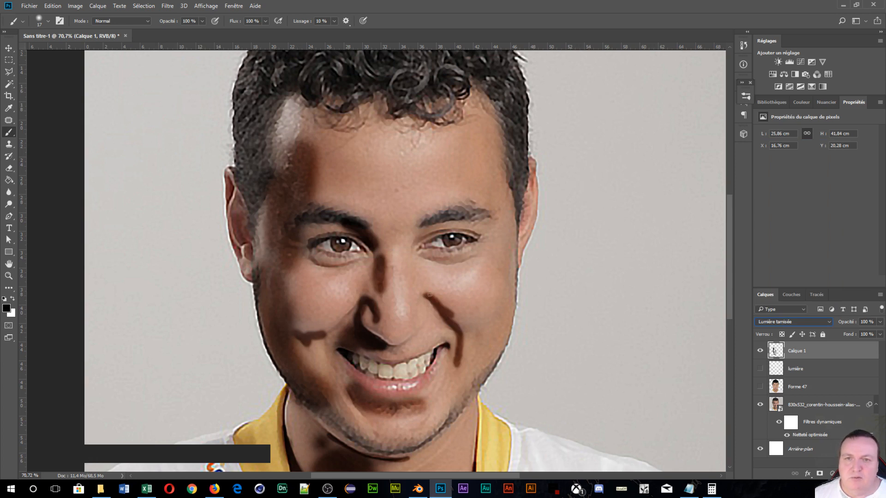
{"action": "left_click", "coordinate": [848, 325]}
{"action": "left_click_drag", "start_coordinate": [845, 326], "coordinate": [843, 326]}
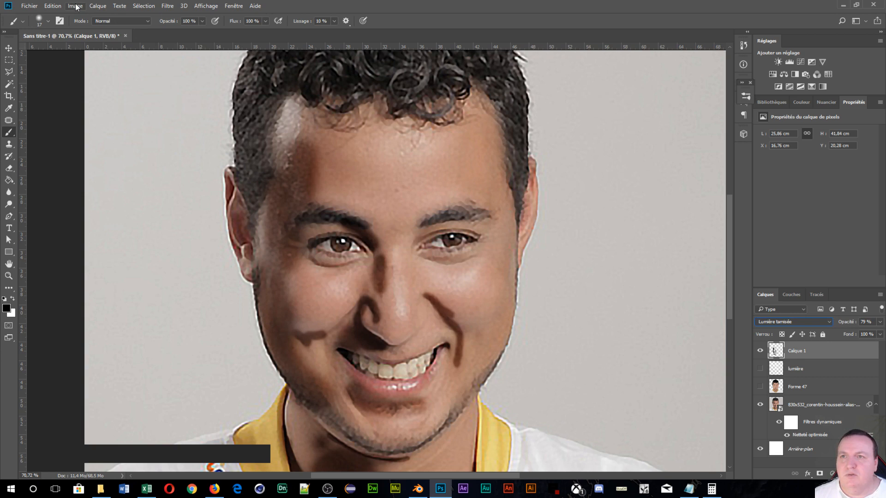
Step: Apply a 22,2 pixel Gaussian blur to the Calque 1 shadows and show the Forme 47 and lumière layers
{"action": "left_click", "coordinate": [166, 6]}
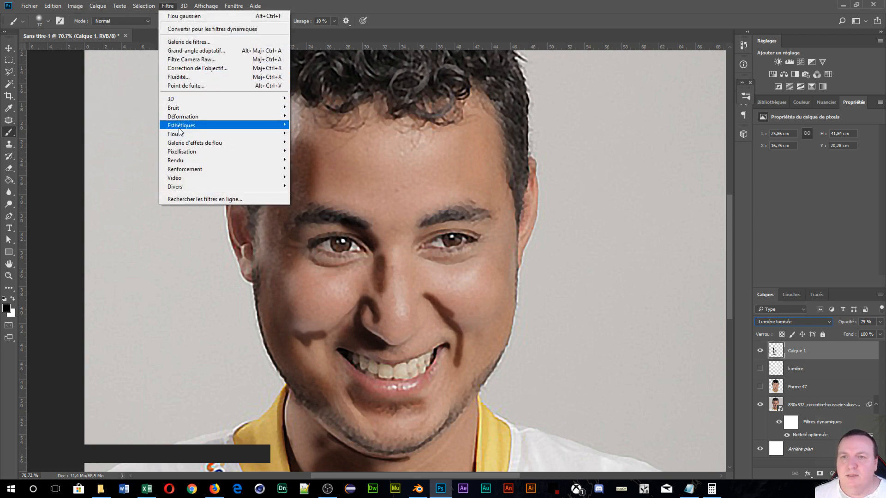
{"action": "mouse_move", "coordinate": [179, 135]}
{"action": "left_click", "coordinate": [123, 177]}
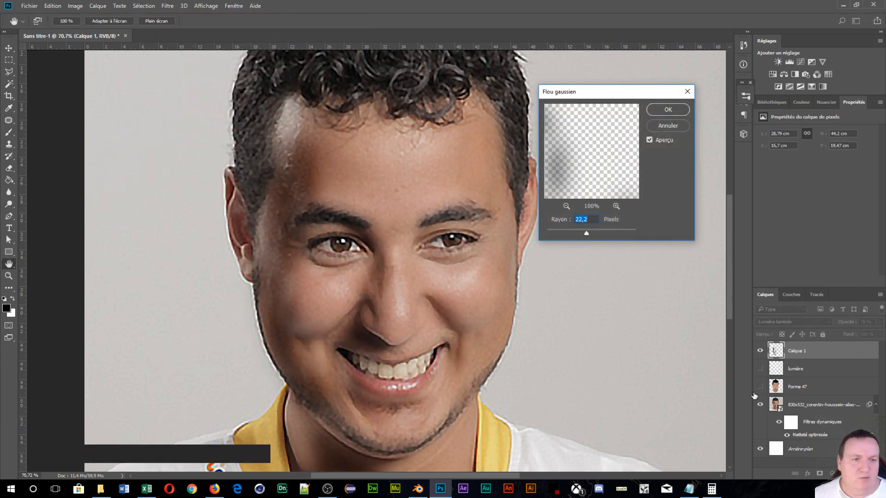
{"action": "left_click", "coordinate": [768, 384]}
{"action": "left_click", "coordinate": [760, 370]}
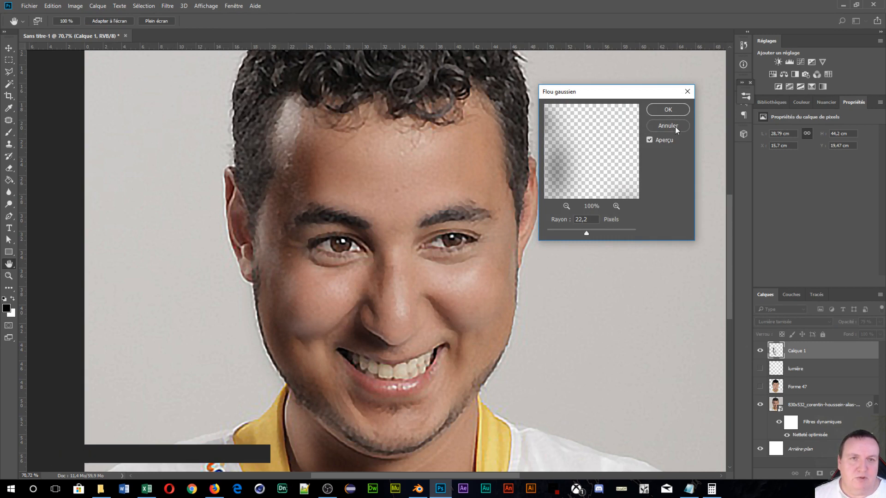
{"action": "left_click", "coordinate": [667, 107]}
{"action": "left_click", "coordinate": [666, 109]}
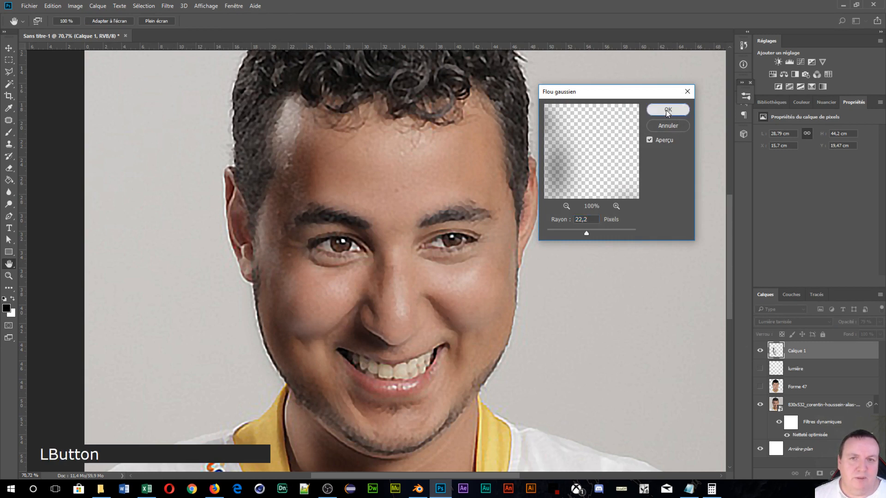
{"action": "left_click", "coordinate": [759, 387]}
Step: Examine the combined highlights and shadows on the vector portrait's face, neck and collar, both overall and close up
{"action": "scroll", "coordinate": [455, 307], "scroll_direction": "down", "scroll_amount": 7}
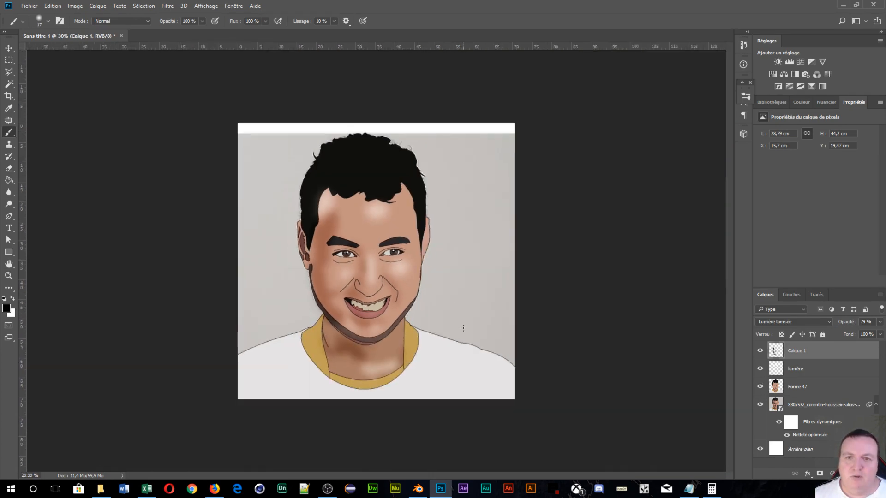
{"action": "scroll", "coordinate": [453, 347], "scroll_direction": "down", "scroll_amount": 1}
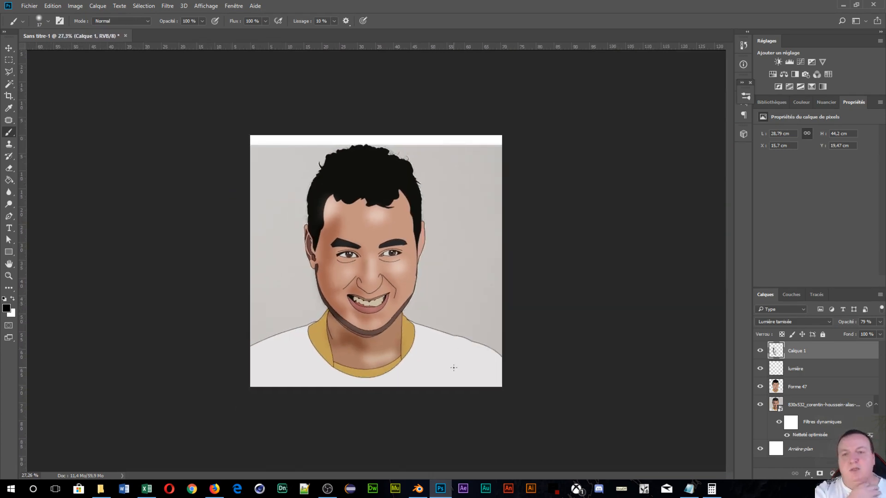
{"action": "scroll", "coordinate": [454, 367], "scroll_direction": "up", "scroll_amount": 7}
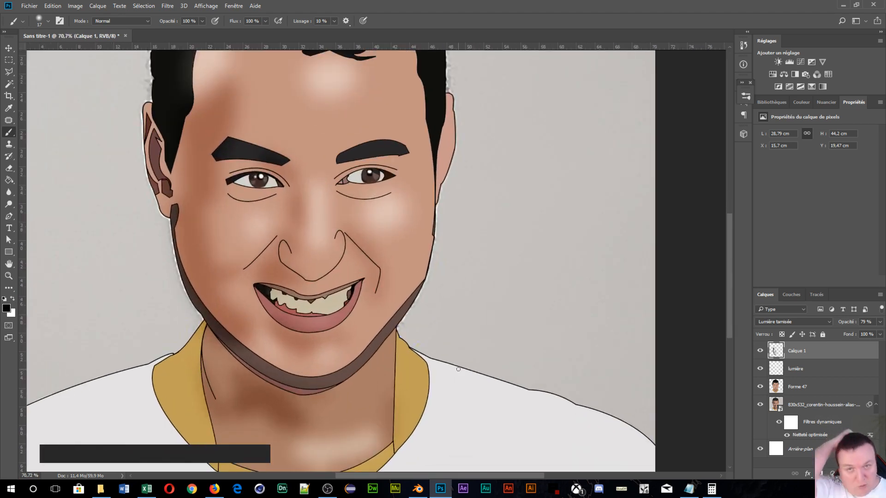
{"action": "scroll", "coordinate": [418, 303], "scroll_direction": "down", "scroll_amount": 3}
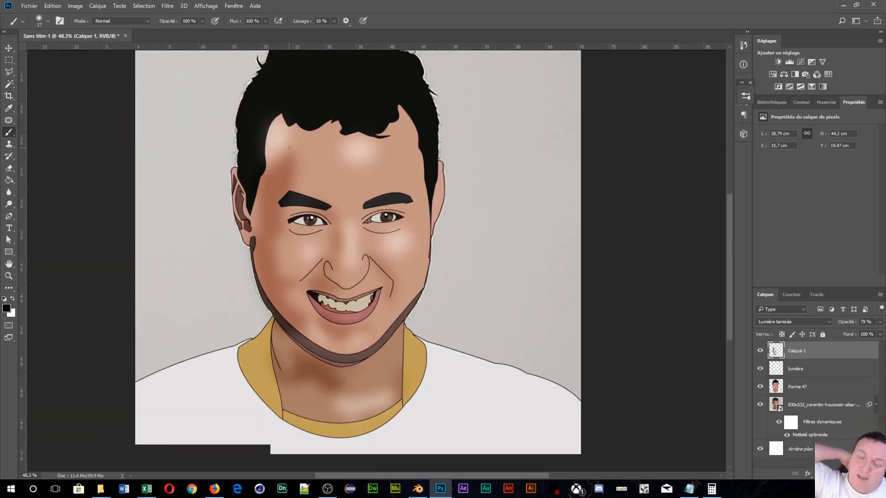
{"action": "scroll", "coordinate": [295, 157], "scroll_direction": "up", "scroll_amount": 4}
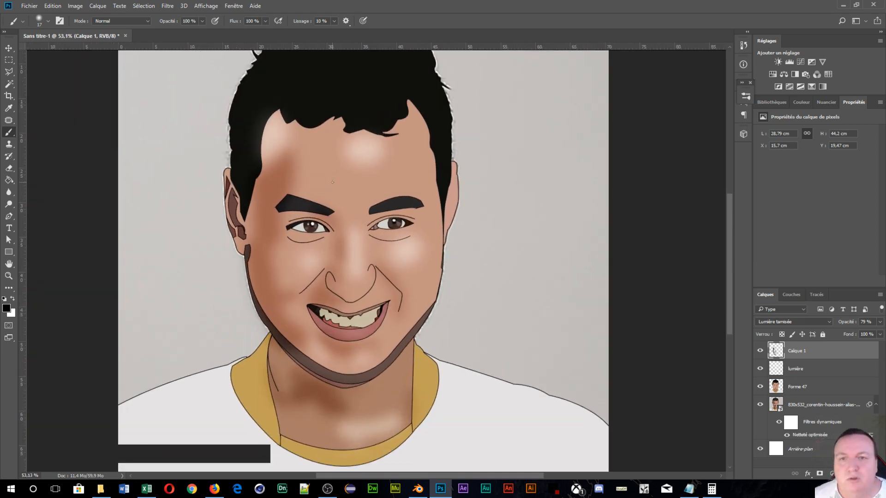
{"action": "scroll", "coordinate": [346, 162], "scroll_direction": "down", "scroll_amount": 2}
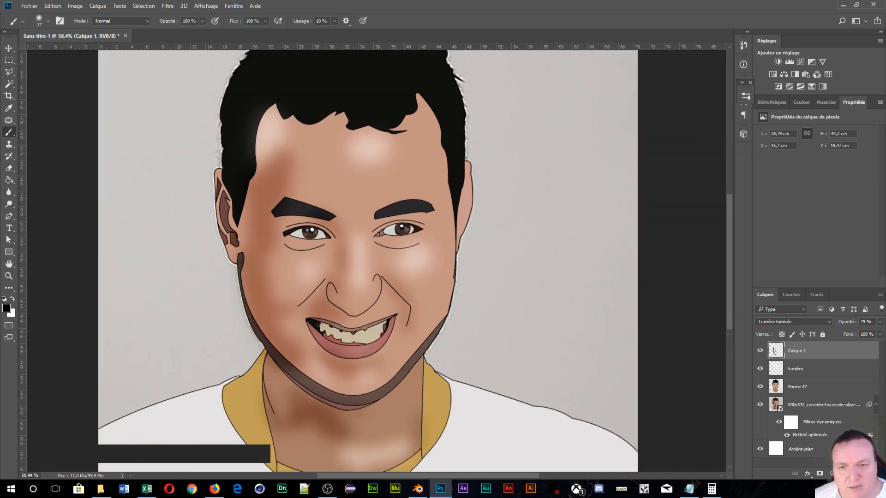
{"action": "scroll", "coordinate": [310, 399], "scroll_direction": "down", "scroll_amount": 2}
{"action": "scroll", "coordinate": [319, 388], "scroll_direction": "up", "scroll_amount": 4}
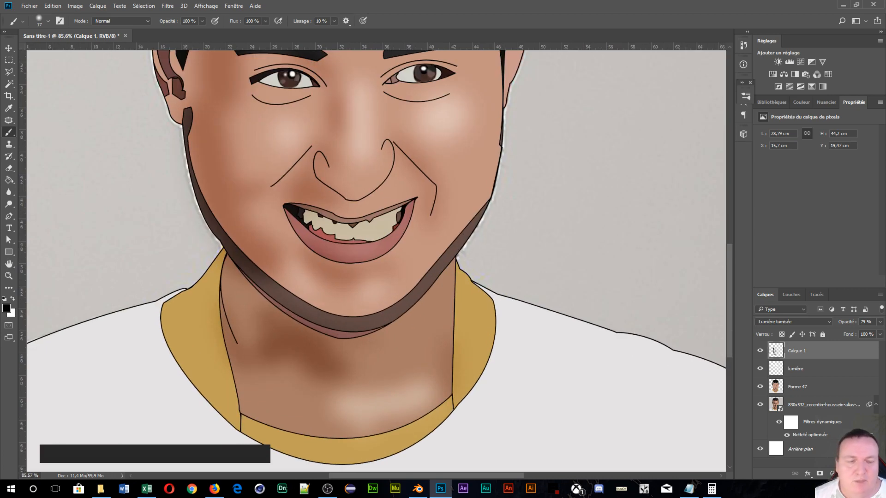
Step: Select the hair shape on the Forme 47 layer with the Magic Wand and copy that area of the photo layer to a new layer
{"action": "scroll", "coordinate": [502, 272], "scroll_direction": "up", "scroll_amount": 4}
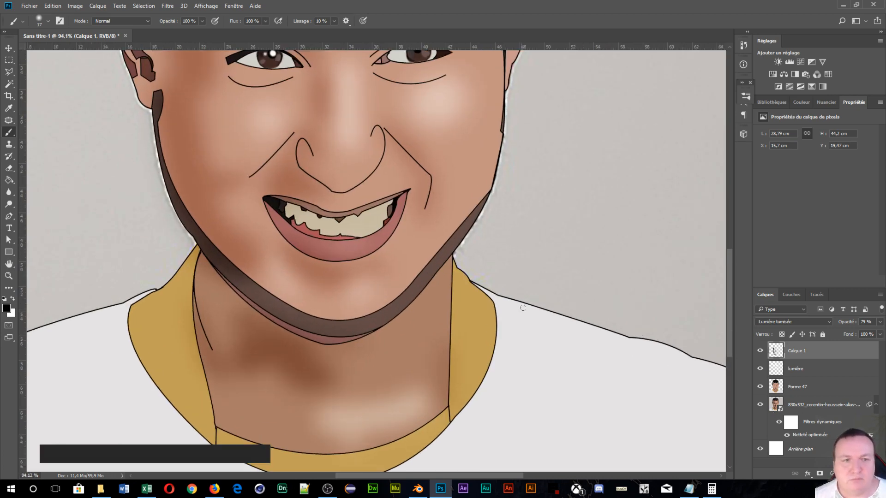
{"action": "scroll", "coordinate": [469, 222], "scroll_direction": "down", "scroll_amount": 7}
{"action": "key", "text": "space"}
{"action": "left_click_drag", "start_coordinate": [397, 128], "coordinate": [427, 368]}
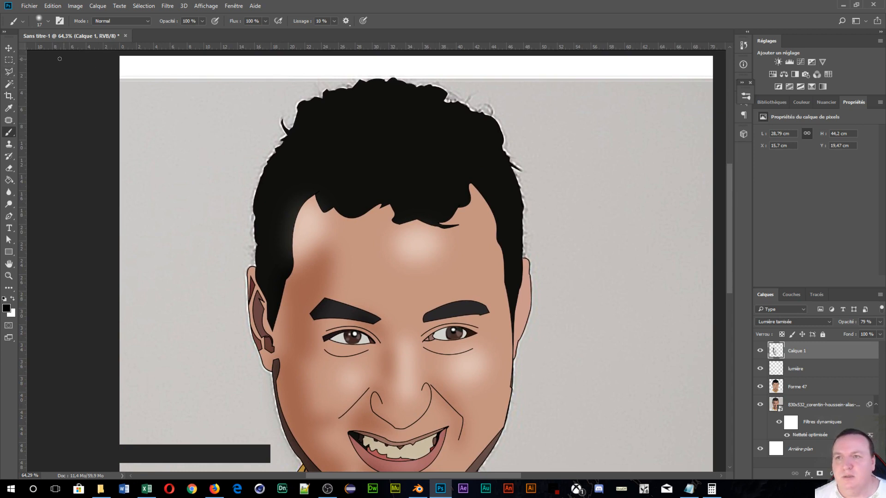
{"action": "left_click", "coordinate": [9, 84]}
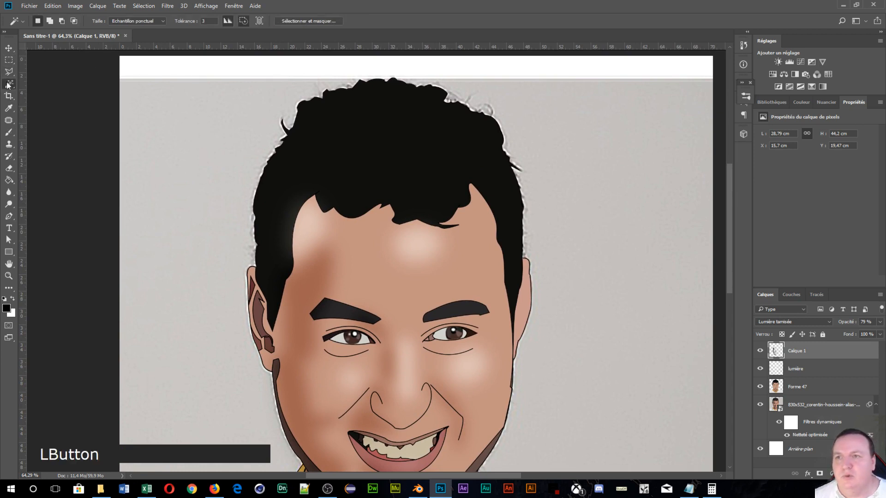
{"action": "left_click", "coordinate": [380, 143]}
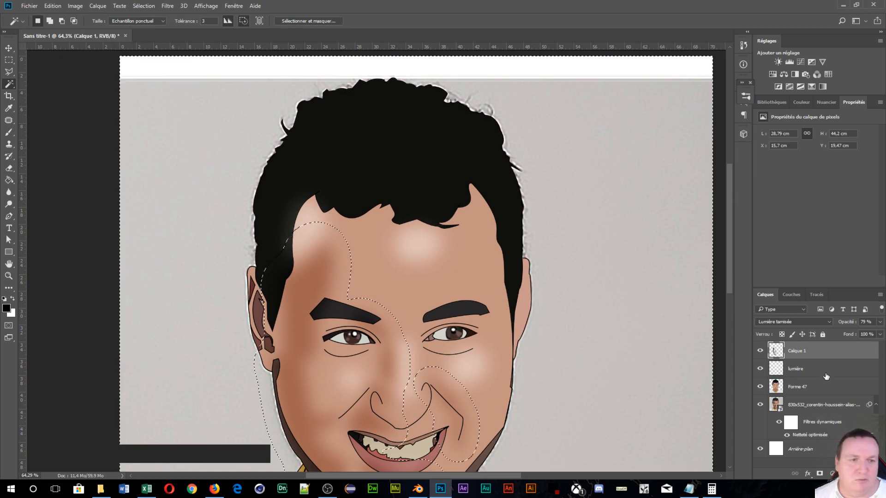
{"action": "left_click", "coordinate": [809, 390]}
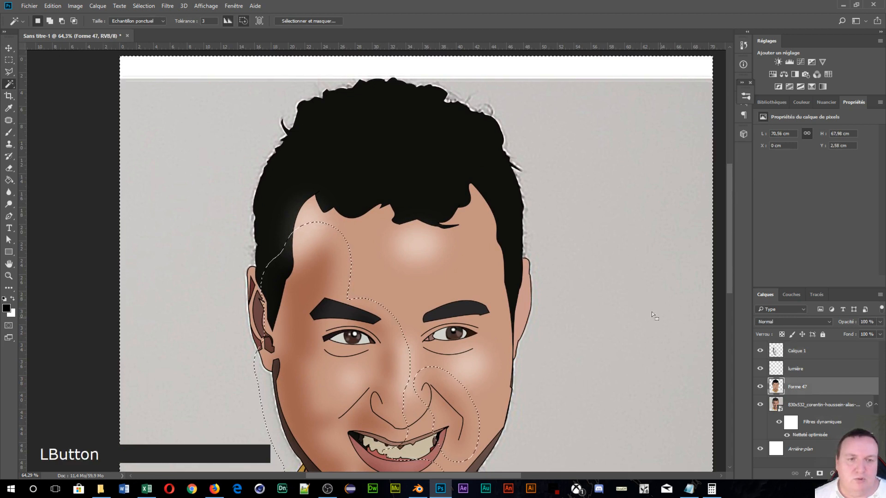
{"action": "key", "text": "ctrl+d"}
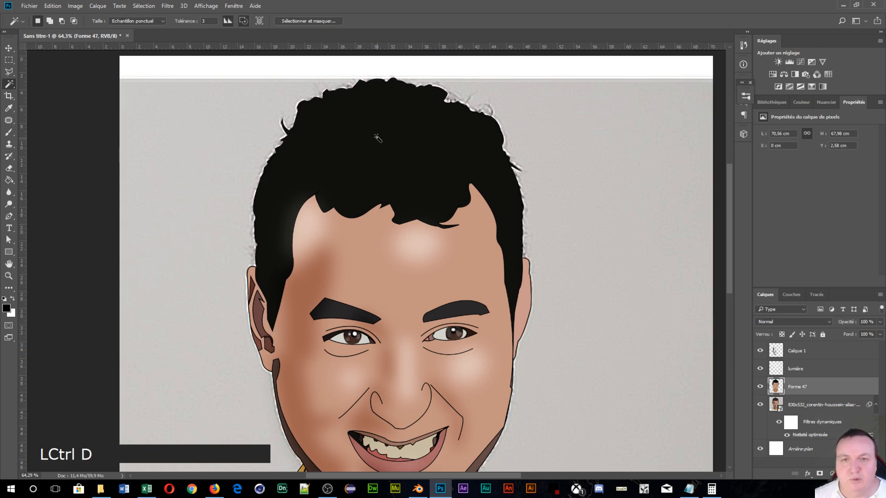
{"action": "left_click", "coordinate": [376, 137]}
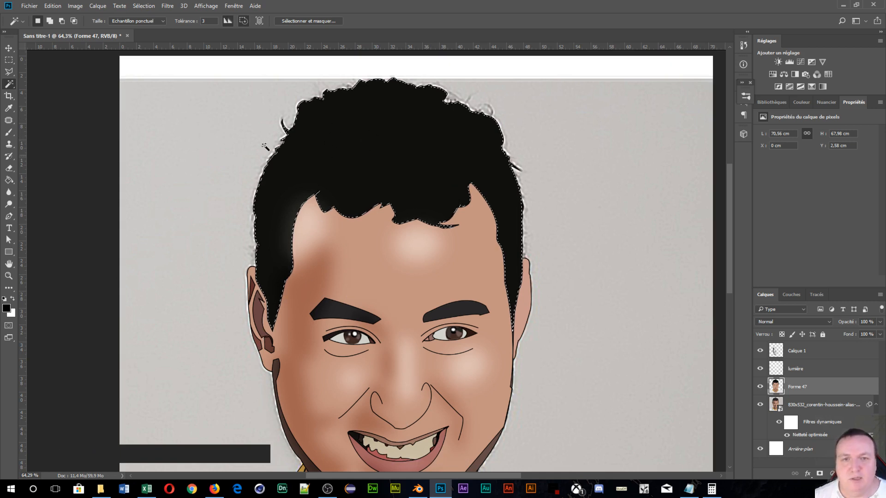
{"action": "left_click", "coordinate": [814, 416]}
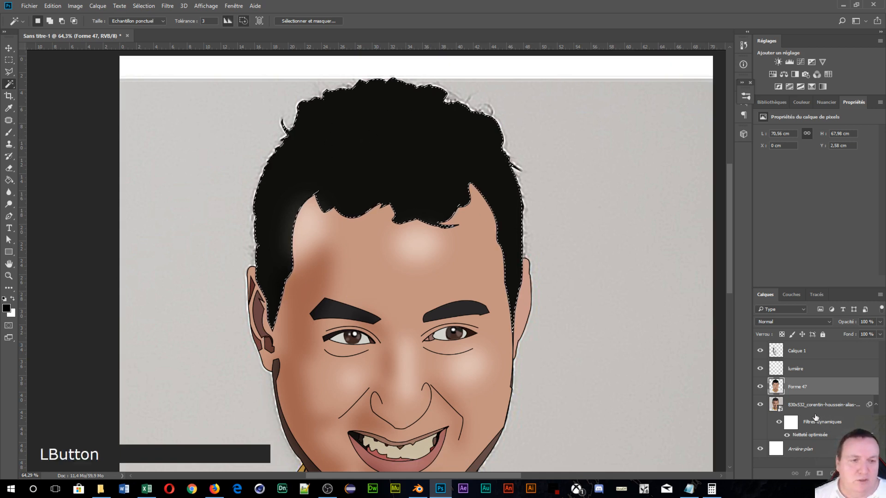
{"action": "key", "text": "ctrl+j"}
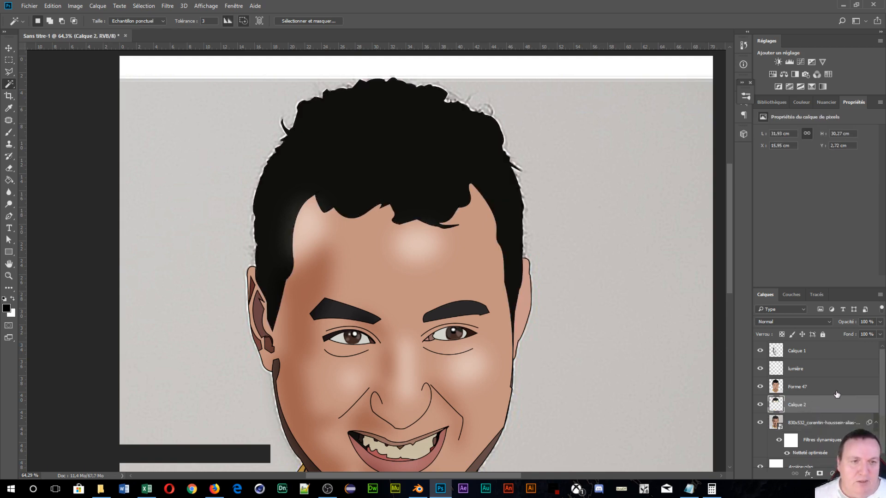
Step: Merge the Forme 47, lumière and Calque 1 layers into a single portrait layer
{"action": "left_click", "coordinate": [836, 394]}
{"action": "left_click", "coordinate": [819, 355], "text": "shift"}
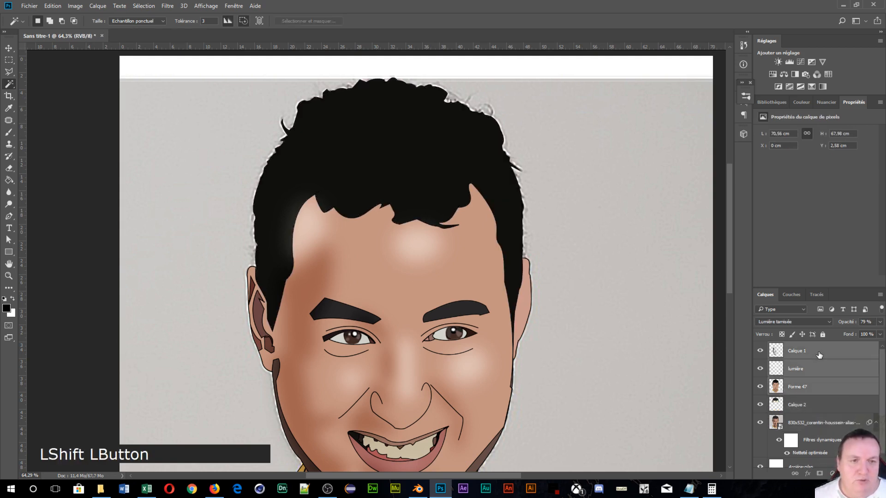
{"action": "key", "text": "ctrl+e"}
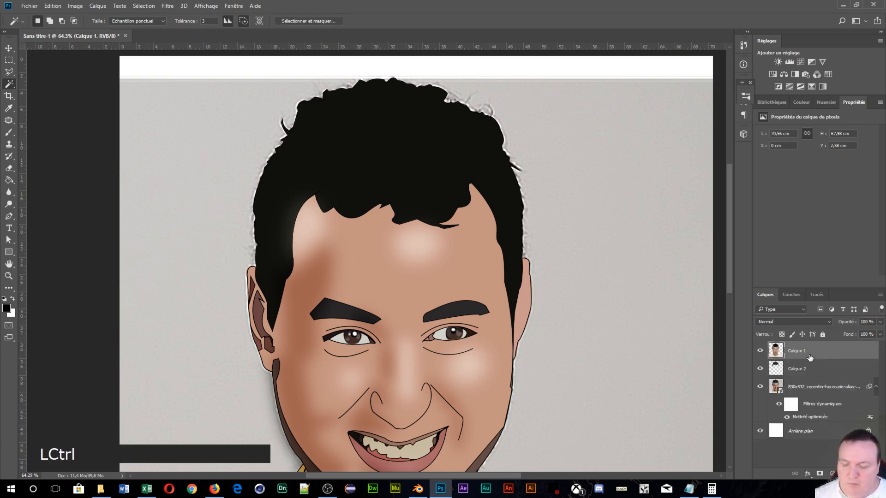
Step: Duplicate the merged Calque 1 layer, place the copy beneath it and set the copy's opacity to 60 %
{"action": "key", "text": "ctrl+j"}
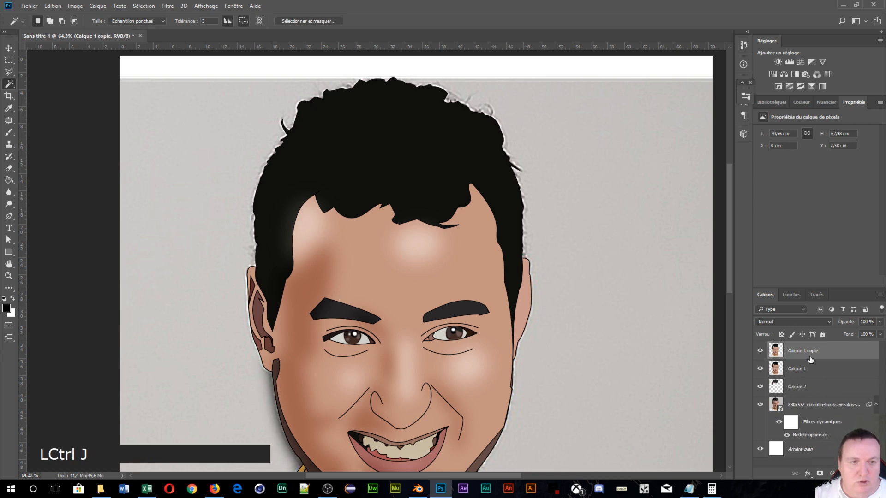
{"action": "left_click_drag", "start_coordinate": [811, 356], "coordinate": [809, 381]}
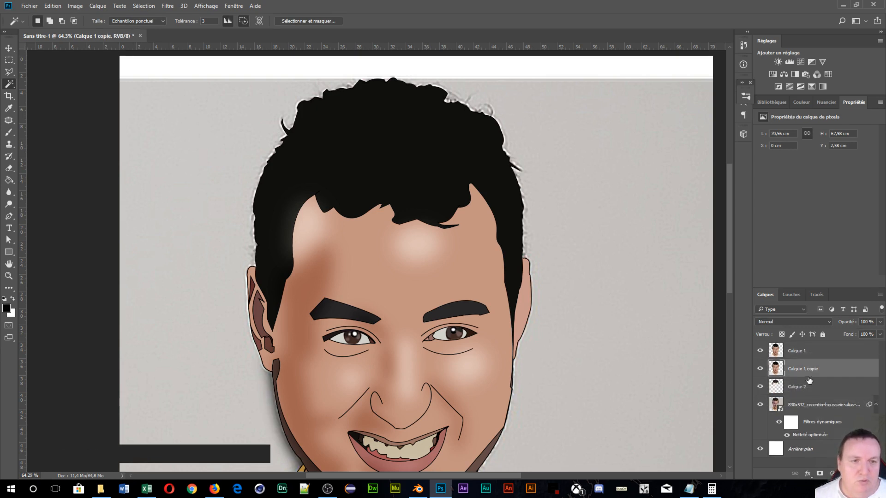
{"action": "left_click", "coordinate": [865, 323]}
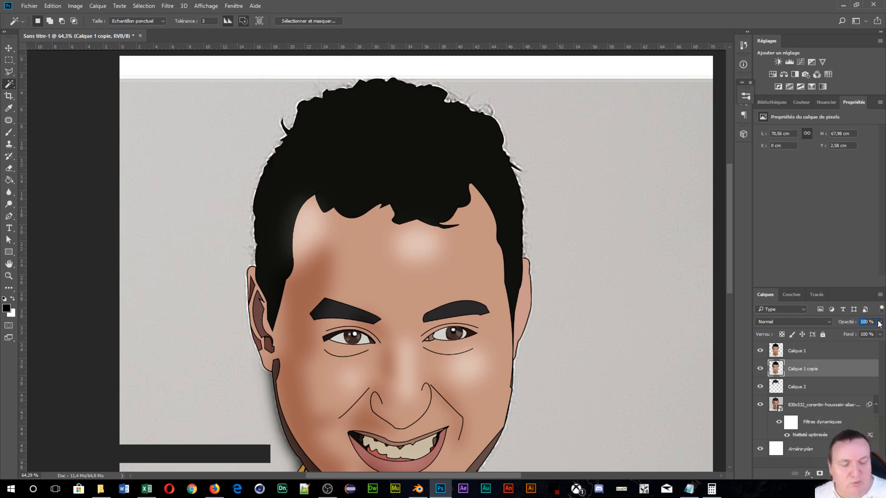
{"action": "key", "text": "KP_6"}
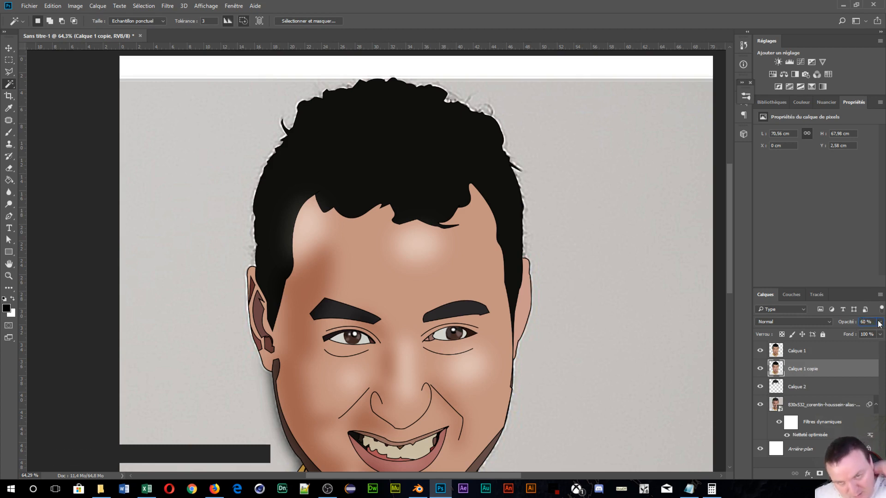
Step: Add a layer mask to Calque 1 and paint black over the hair with a 157 px brush to reveal the photo's curls
{"action": "left_click", "coordinate": [804, 351]}
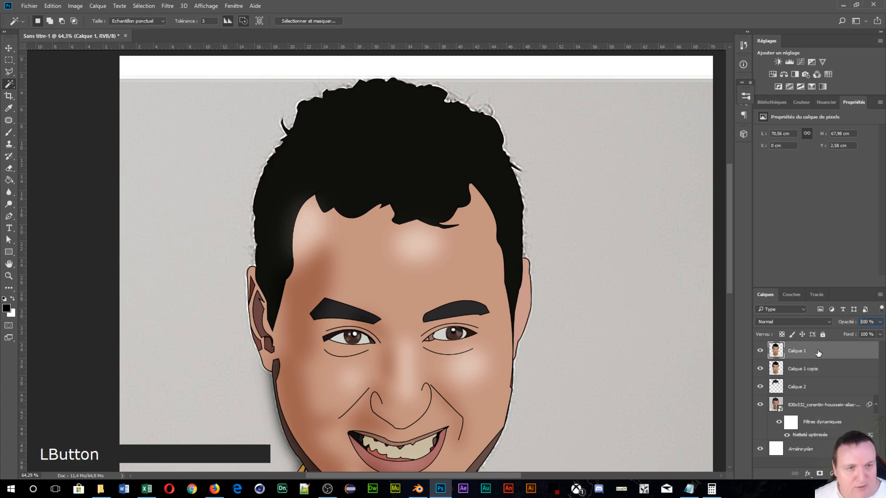
{"action": "left_click", "coordinate": [821, 476]}
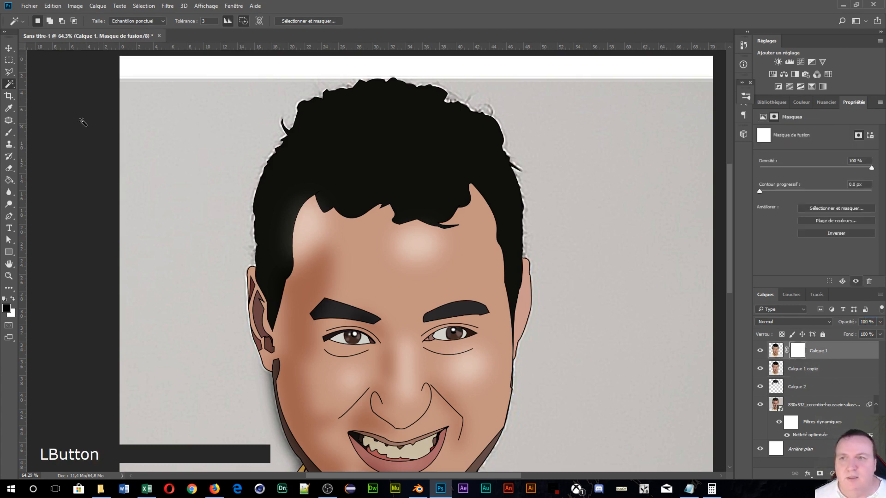
{"action": "left_click", "coordinate": [9, 132]}
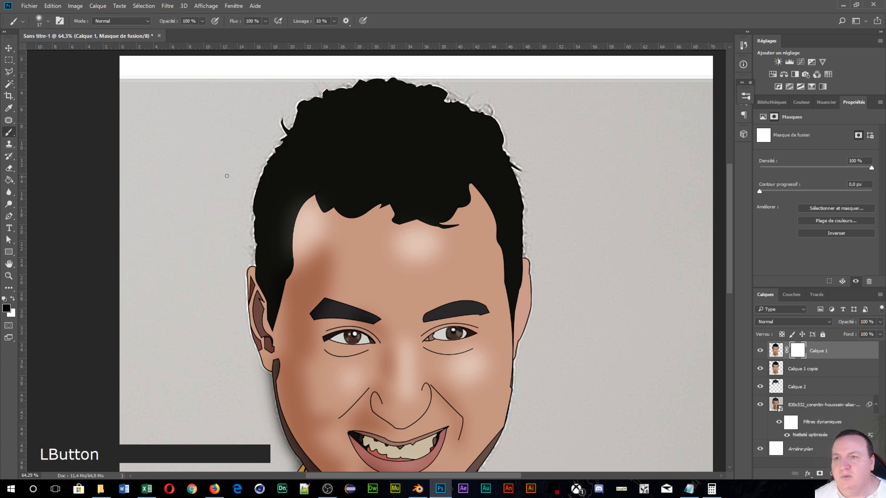
{"action": "right_click", "coordinate": [362, 143], "text": "alt"}
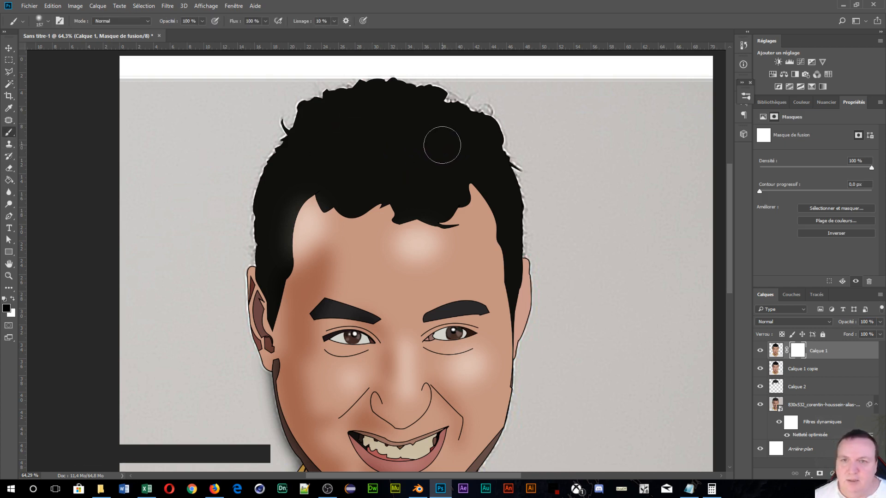
{"action": "mouse_move", "coordinate": [439, 142]}
{"action": "left_mouse_down"}
{"action": "mouse_move", "coordinate": [414, 158]}
{"action": "mouse_move", "coordinate": [388, 151]}
{"action": "mouse_move", "coordinate": [364, 123]}
{"action": "mouse_move", "coordinate": [415, 131]}
{"action": "mouse_move", "coordinate": [273, 185]}
{"action": "mouse_move", "coordinate": [281, 219]}
{"action": "mouse_move", "coordinate": [267, 274]}
{"action": "mouse_move", "coordinate": [273, 179]}
{"action": "mouse_move", "coordinate": [310, 128]}
{"action": "mouse_move", "coordinate": [367, 107]}
{"action": "mouse_move", "coordinate": [397, 114]}
{"action": "mouse_move", "coordinate": [343, 149]}
{"action": "mouse_move", "coordinate": [342, 175]}
{"action": "mouse_move", "coordinate": [368, 175]}
{"action": "mouse_move", "coordinate": [343, 184]}
{"action": "mouse_move", "coordinate": [395, 169]}
{"action": "mouse_move", "coordinate": [417, 185]}
{"action": "mouse_move", "coordinate": [444, 130]}
{"action": "mouse_move", "coordinate": [470, 157]}
{"action": "mouse_move", "coordinate": [422, 115]}
{"action": "mouse_move", "coordinate": [476, 161]}
{"action": "mouse_move", "coordinate": [524, 250]}
{"action": "mouse_move", "coordinate": [459, 197]}
{"action": "mouse_move", "coordinate": [414, 199]}
{"action": "mouse_move", "coordinate": [474, 147]}
{"action": "mouse_move", "coordinate": [450, 120]}
{"action": "mouse_move", "coordinate": [308, 173]}
{"action": "mouse_move", "coordinate": [284, 196]}
{"action": "mouse_move", "coordinate": [260, 274]}
{"action": "mouse_move", "coordinate": [273, 276]}
{"action": "mouse_move", "coordinate": [273, 289]}
{"action": "mouse_move", "coordinate": [304, 196]}
{"action": "mouse_move", "coordinate": [326, 165]}
{"action": "mouse_move", "coordinate": [404, 151]}
{"action": "mouse_move", "coordinate": [423, 164]}
{"action": "mouse_move", "coordinate": [370, 181]}
{"action": "mouse_move", "coordinate": [331, 177]}
{"action": "mouse_move", "coordinate": [398, 187]}
{"action": "mouse_move", "coordinate": [446, 220]}
{"action": "mouse_move", "coordinate": [345, 192]}
{"action": "mouse_move", "coordinate": [303, 258]}
{"action": "mouse_move", "coordinate": [351, 227]}
{"action": "left_mouse_up"}
{"action": "key", "text": "alt"}
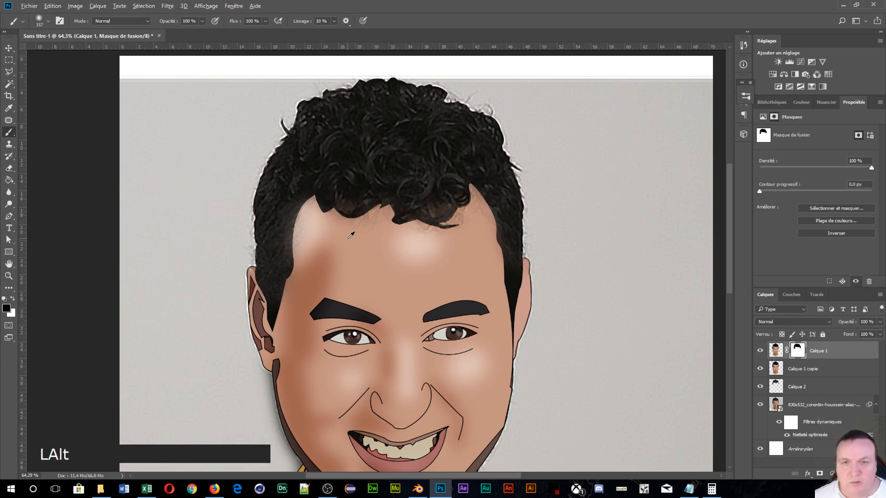
Step: Paint white on the Calque 1 mask along the forehead hairline with an 82 px brush to restore the vector skin
{"action": "right_click", "coordinate": [317, 237], "text": "alt"}
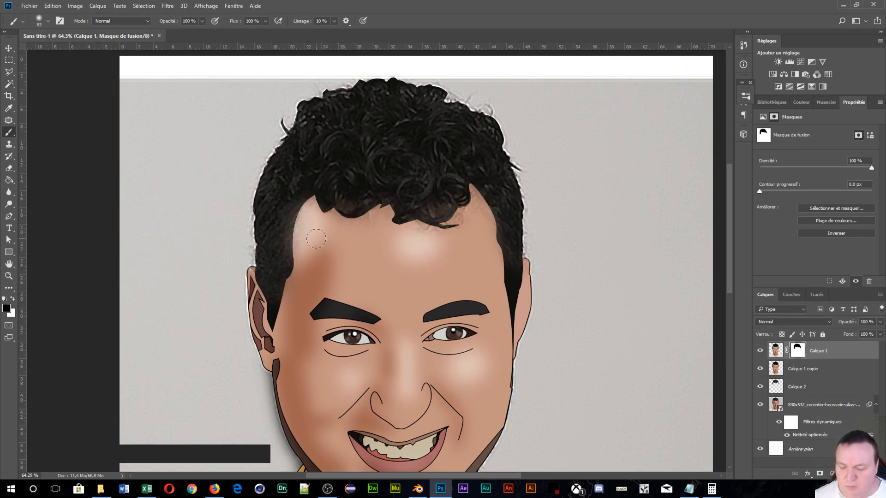
{"action": "key", "text": "x"}
{"action": "mouse_move", "coordinate": [304, 205]}
{"action": "left_mouse_down"}
{"action": "mouse_move", "coordinate": [306, 245]}
{"action": "mouse_move", "coordinate": [307, 219]}
{"action": "mouse_move", "coordinate": [332, 253]}
{"action": "left_mouse_up"}
{"action": "mouse_move", "coordinate": [389, 226]}
{"action": "left_mouse_down"}
{"action": "mouse_move", "coordinate": [336, 228]}
{"action": "mouse_move", "coordinate": [416, 249]}
{"action": "mouse_move", "coordinate": [416, 233]}
{"action": "mouse_move", "coordinate": [458, 220]}
{"action": "left_mouse_up"}
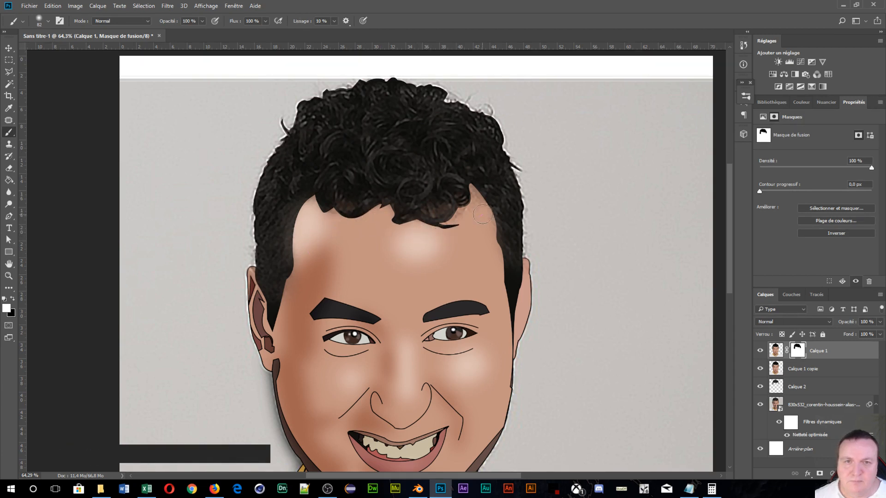
Step: Raise the opacity of the Calque 1 copie layer to 83 % to soften the hair texture
{"action": "scroll", "coordinate": [480, 216], "scroll_direction": "down", "scroll_amount": 2}
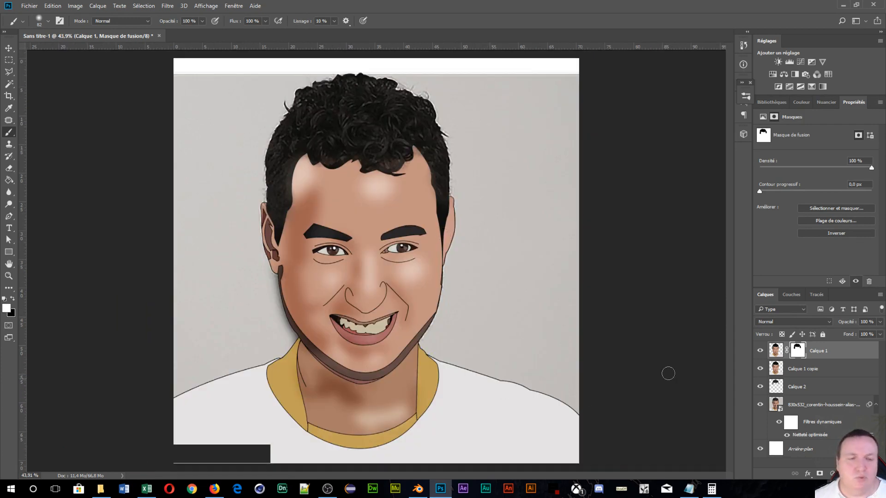
{"action": "left_click", "coordinate": [811, 369]}
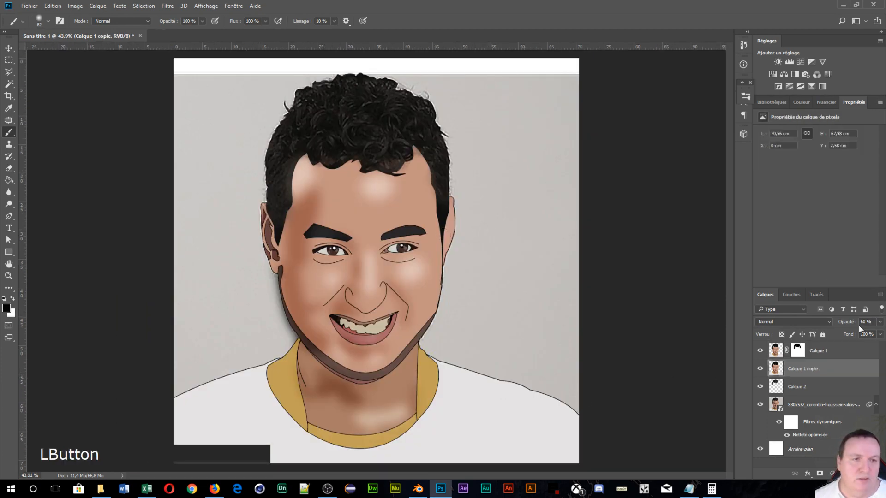
{"action": "left_click_drag", "start_coordinate": [853, 322], "coordinate": [849, 323]}
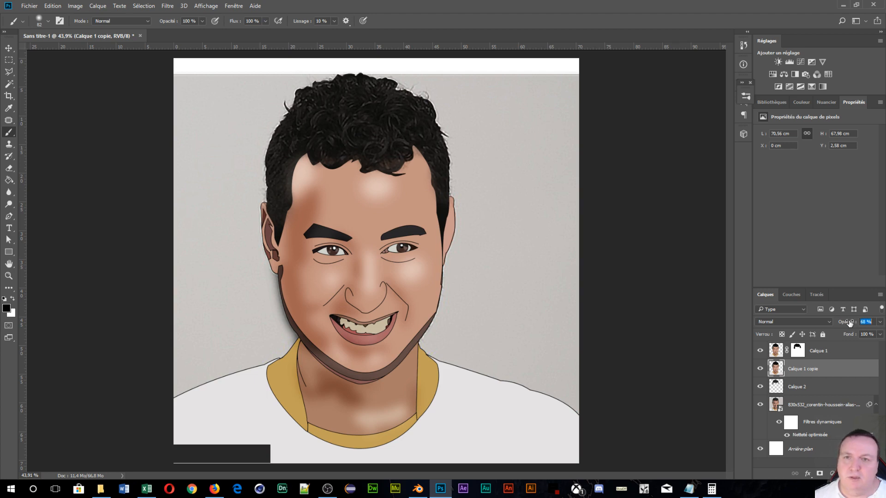
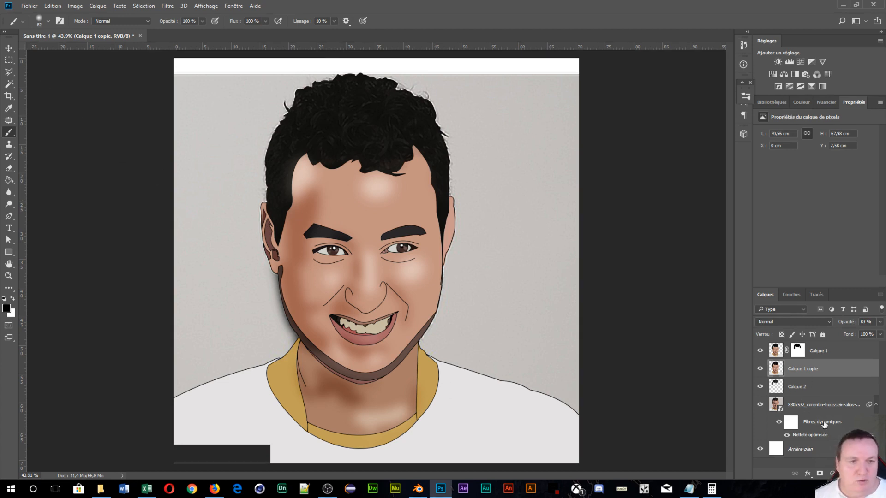
Step: Select the facial skin on Calque 1 copie with the Magic Wand, raising the tolerance through 12, 21 and 30 to 41
{"action": "left_click", "coordinate": [9, 84]}
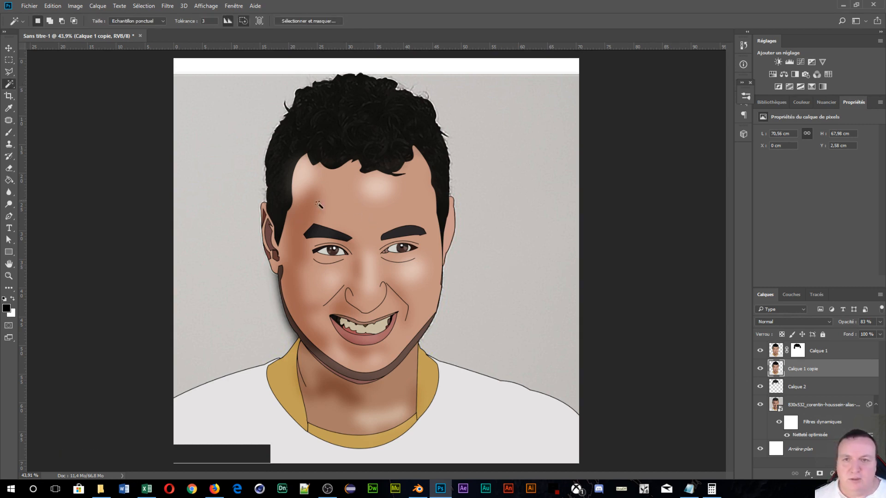
{"action": "left_click", "coordinate": [373, 200]}
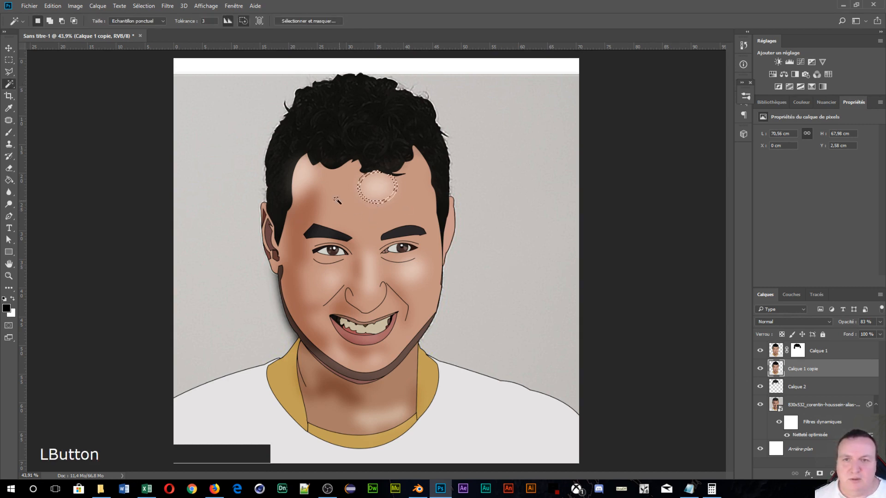
{"action": "left_click", "coordinate": [185, 25]}
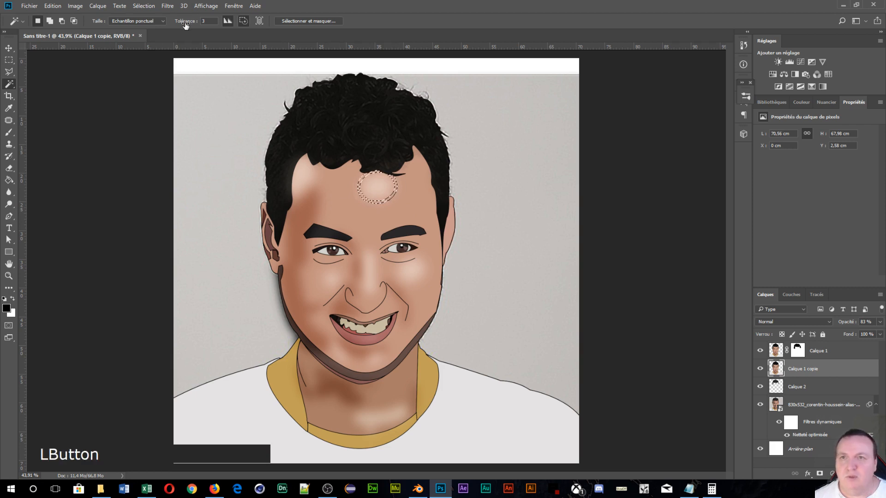
{"action": "left_click", "coordinate": [344, 199]}
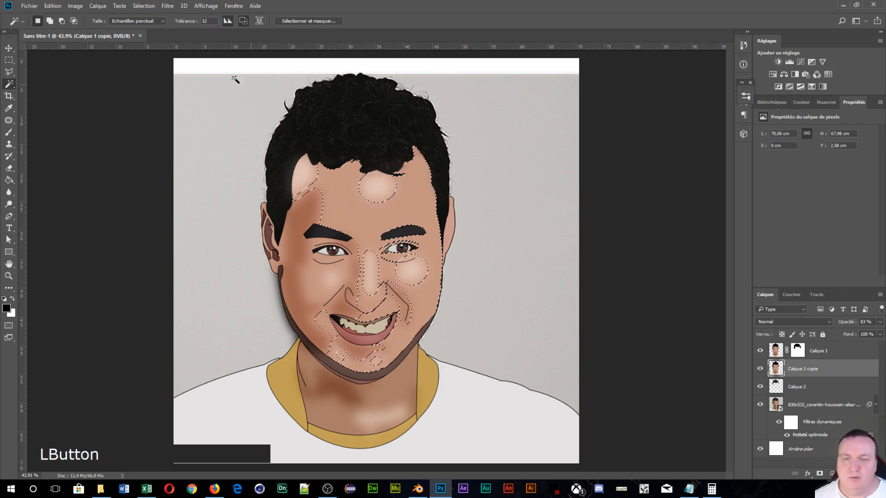
{"action": "left_click", "coordinate": [185, 21]}
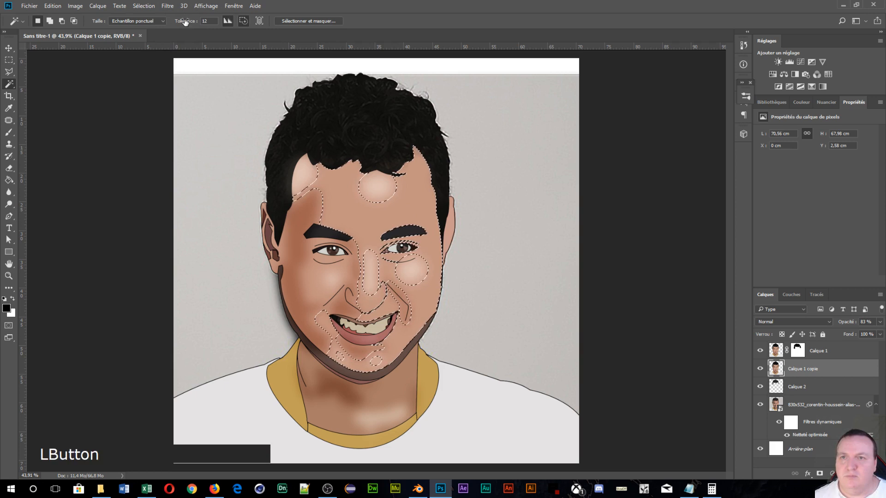
{"action": "left_click_drag", "start_coordinate": [186, 22], "coordinate": [190, 21]}
{"action": "left_click", "coordinate": [357, 198]}
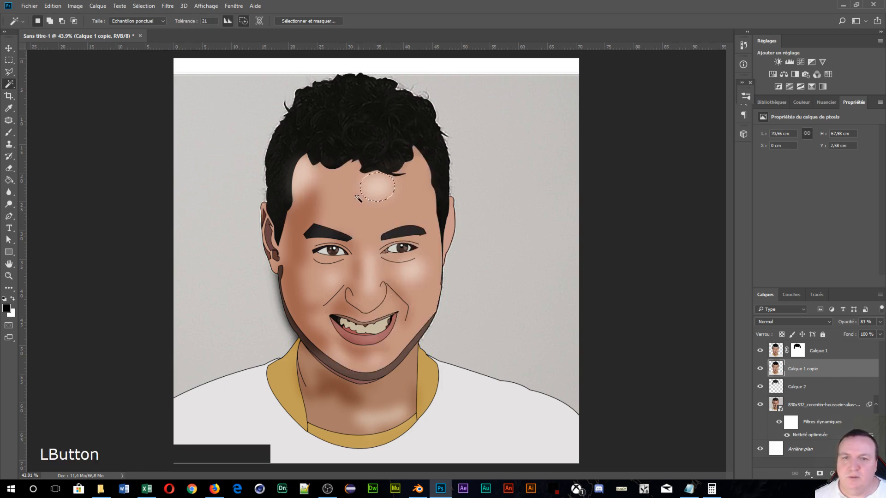
{"action": "left_click", "coordinate": [356, 200]}
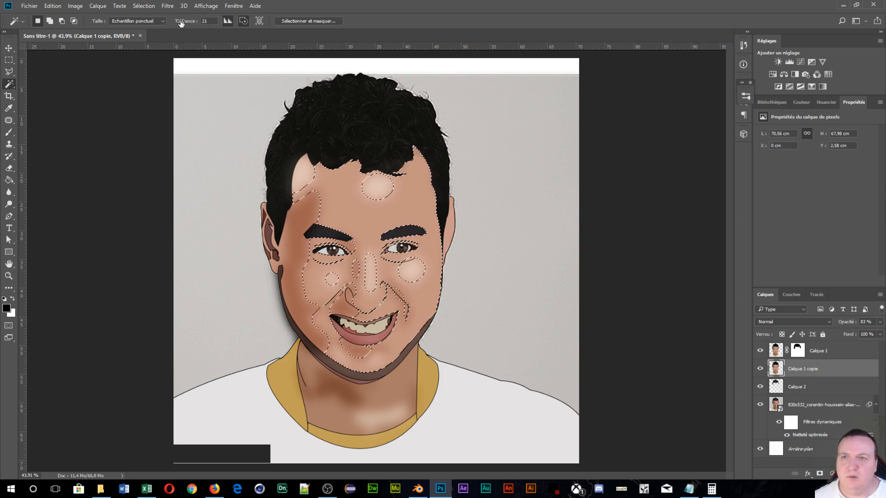
{"action": "left_click_drag", "start_coordinate": [182, 21], "coordinate": [185, 22]}
{"action": "left_click", "coordinate": [364, 201]}
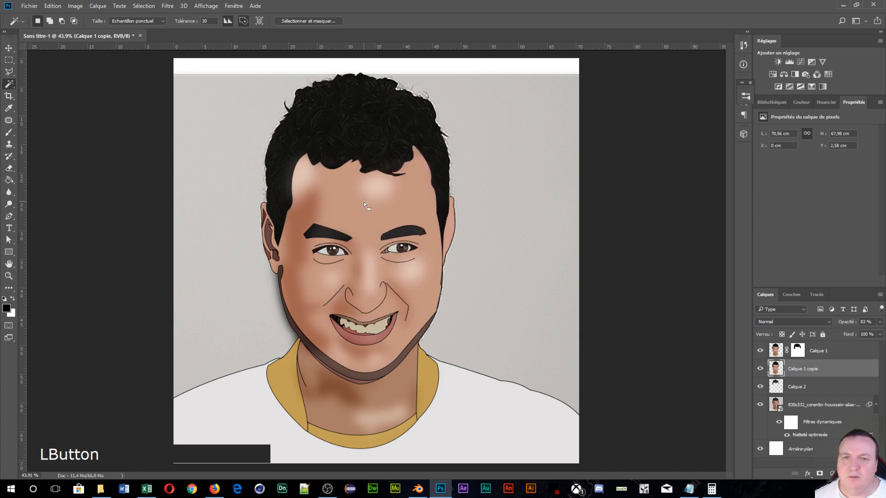
{"action": "left_click_drag", "start_coordinate": [177, 21], "coordinate": [183, 21]}
{"action": "left_click", "coordinate": [355, 210]}
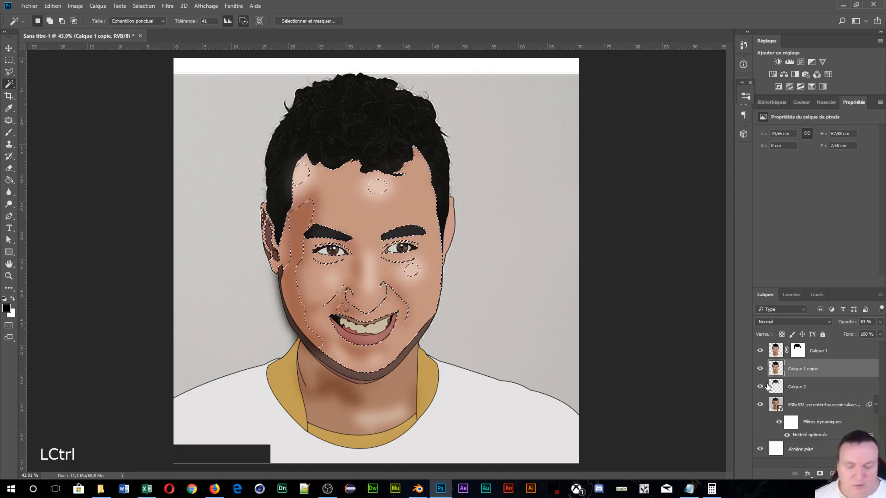
Step: Copy the photo area within Calque 1 copie's outline to a new layer and place that layer above Calque 2
{"action": "key", "text": "ctrl+d"}
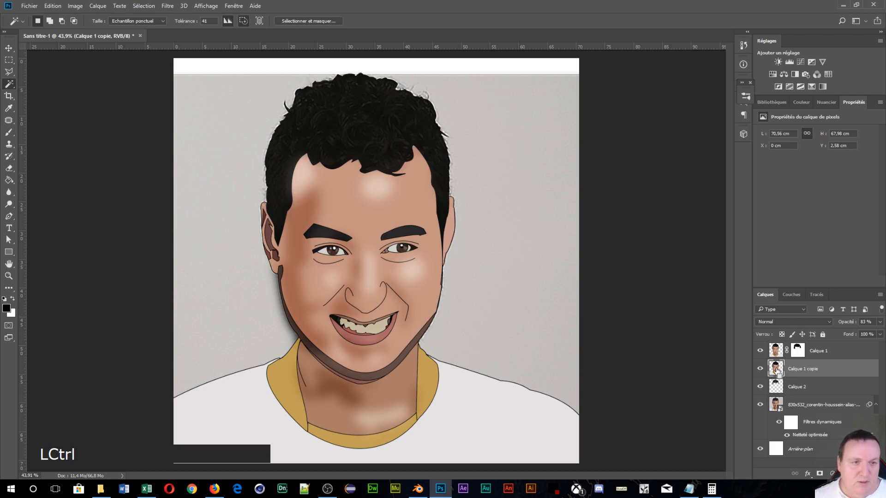
{"action": "left_click", "coordinate": [778, 372], "text": "ctrl"}
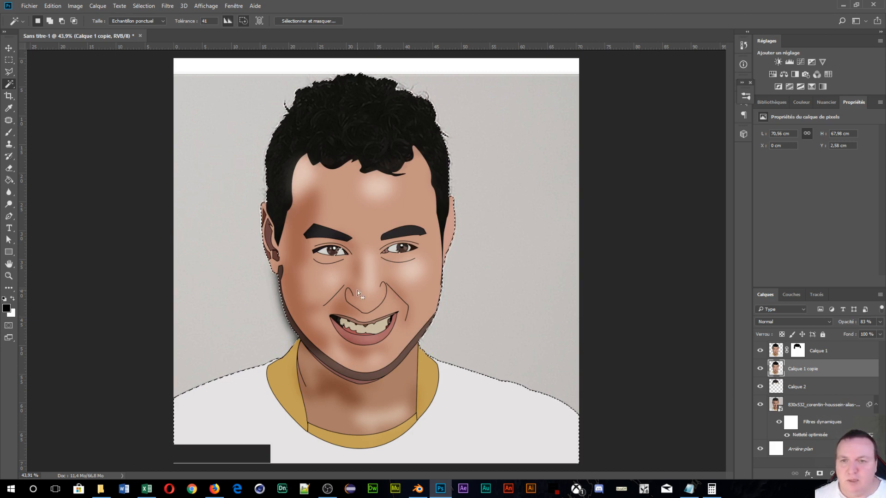
{"action": "left_click", "coordinate": [804, 409]}
{"action": "key", "text": "ctrl+j"}
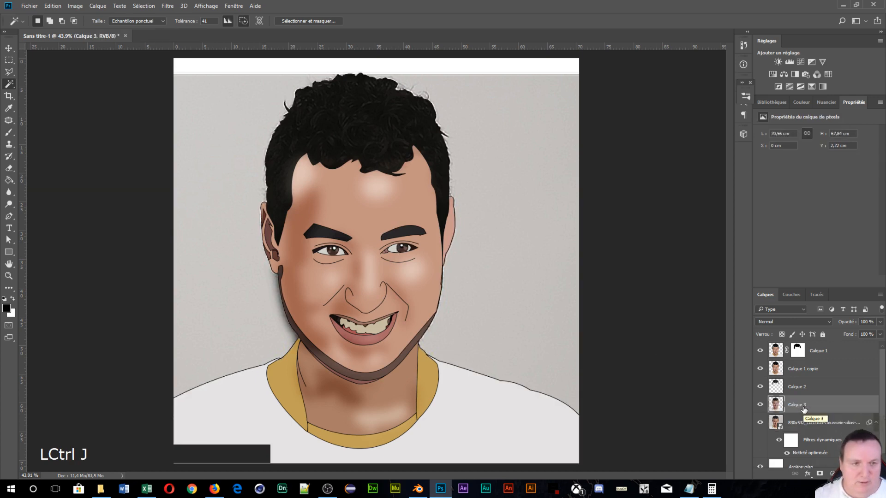
{"action": "left_click_drag", "start_coordinate": [784, 404], "coordinate": [792, 382]}
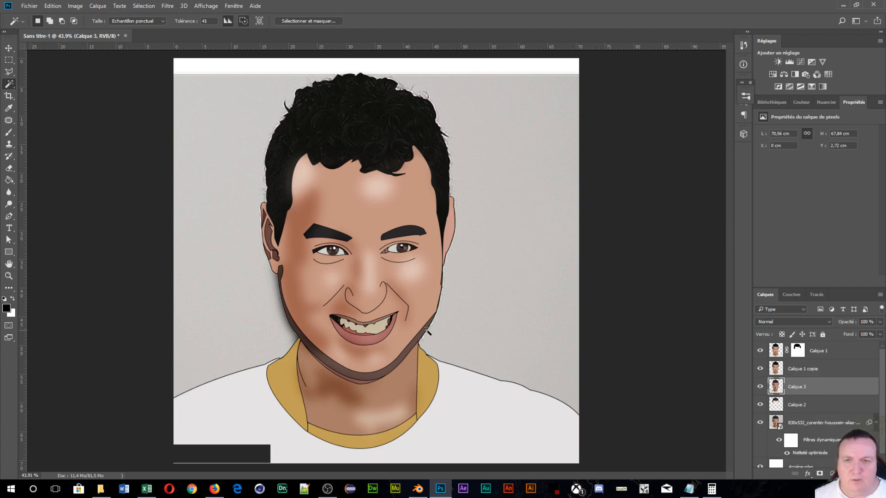
Step: Paint dark grey #474747 over the face on the Calque 1 mask with a 137 px brush
{"action": "scroll", "coordinate": [426, 330], "scroll_direction": "up", "scroll_amount": 3}
{"action": "left_click", "coordinate": [798, 350]}
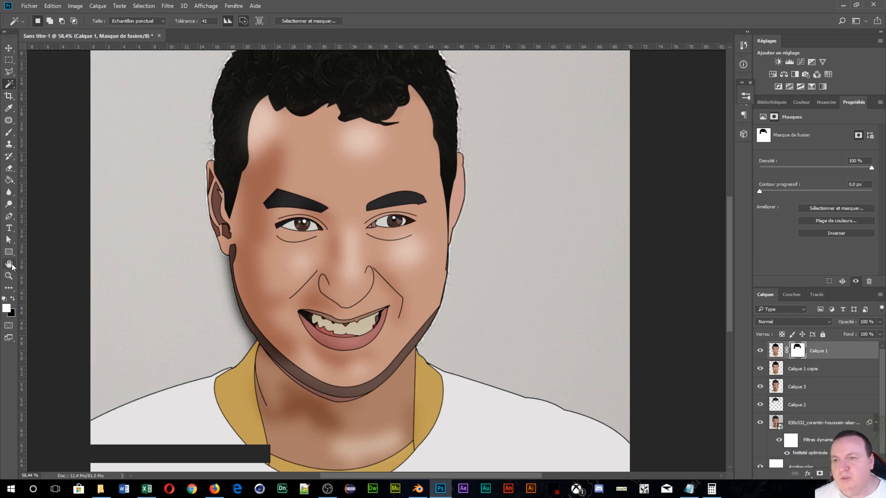
{"action": "left_click", "coordinate": [9, 133]}
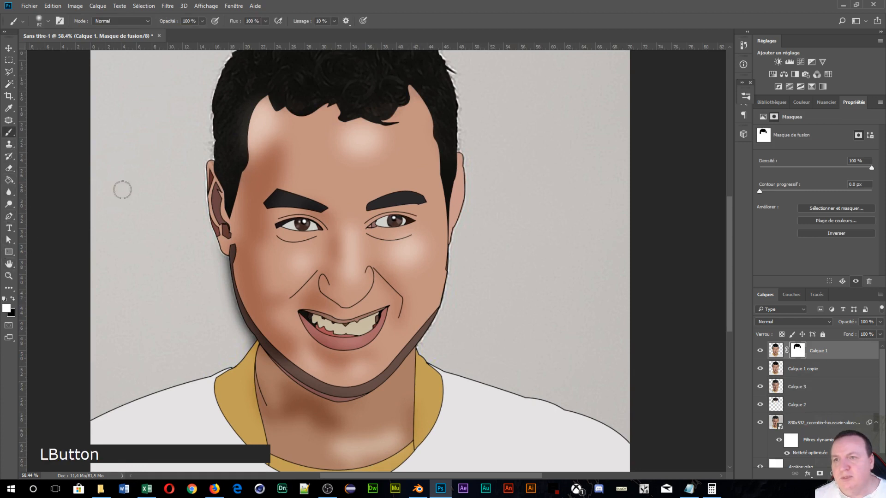
{"action": "left_click", "coordinate": [6, 309]}
{"action": "left_click", "coordinate": [617, 206]}
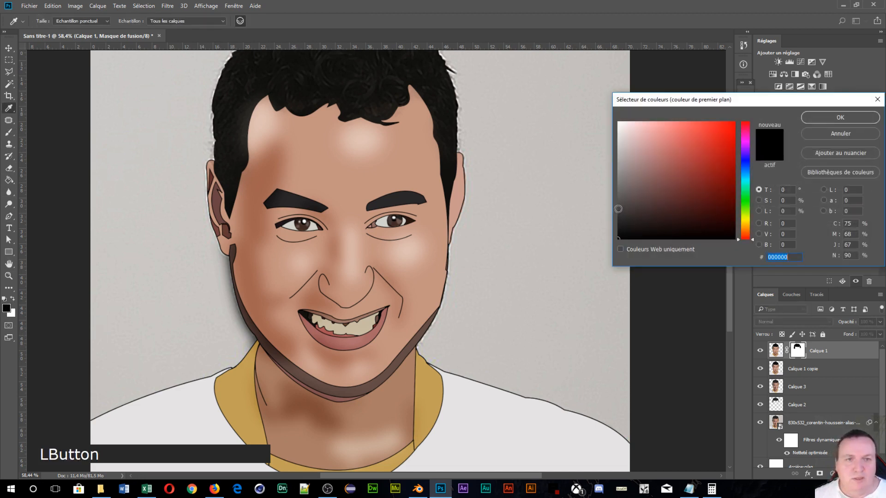
{"action": "left_click", "coordinate": [837, 120]}
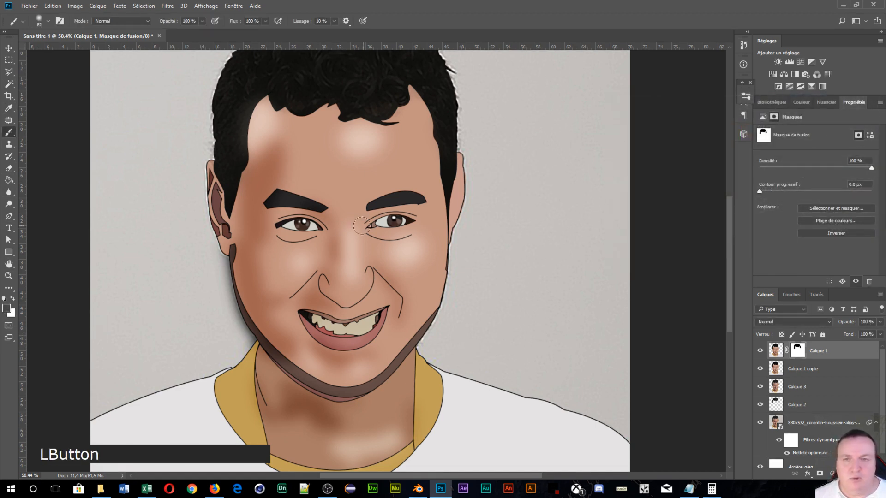
{"action": "right_click", "coordinate": [254, 184], "text": "alt"}
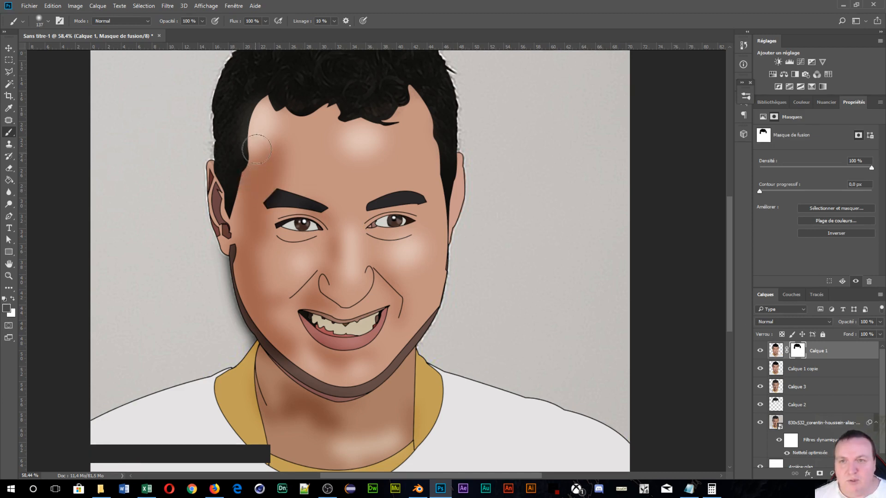
{"action": "left_click", "coordinate": [270, 130]}
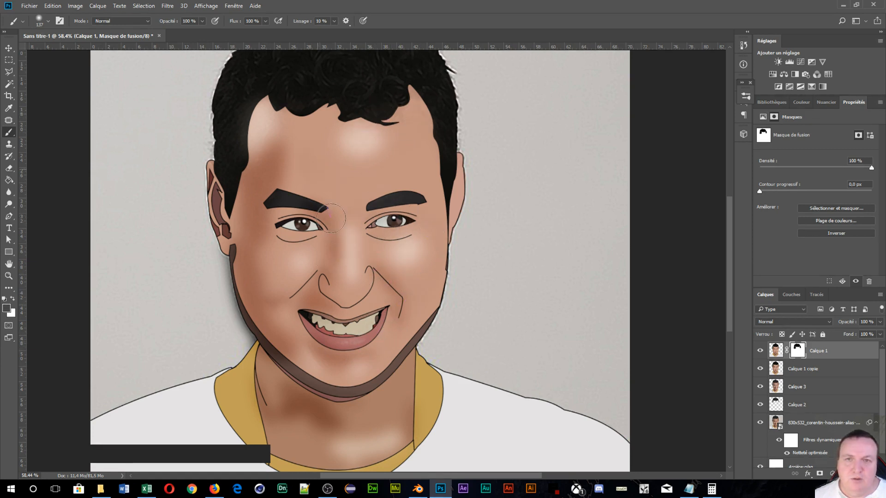
{"action": "mouse_move", "coordinate": [331, 219]}
{"action": "left_mouse_down"}
{"action": "mouse_move", "coordinate": [322, 192]}
{"action": "mouse_move", "coordinate": [359, 249]}
{"action": "mouse_move", "coordinate": [288, 184]}
{"action": "mouse_move", "coordinate": [305, 150]}
{"action": "mouse_move", "coordinate": [359, 148]}
{"action": "left_mouse_up"}
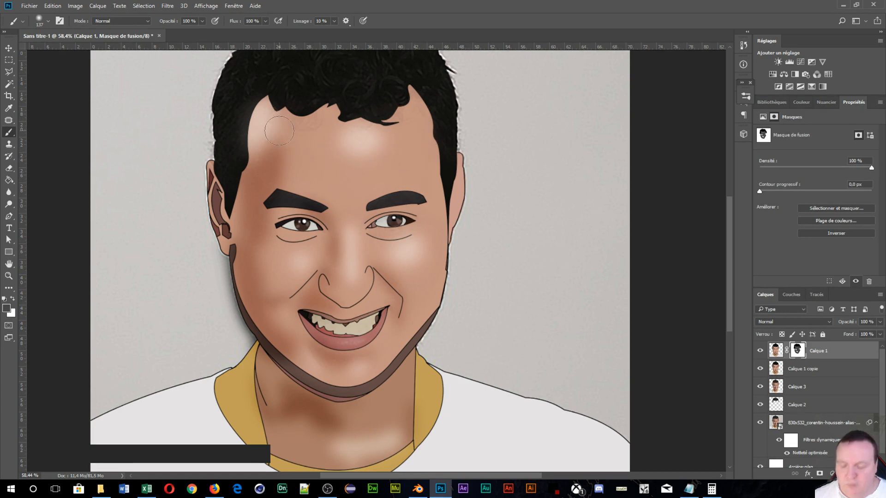
Step: Paint white on the Calque 1 mask along the forehead hairline, over the cheek beside the nose and on the neck
{"action": "key", "text": "x"}
{"action": "left_click_drag", "start_coordinate": [267, 116], "coordinate": [308, 132]}
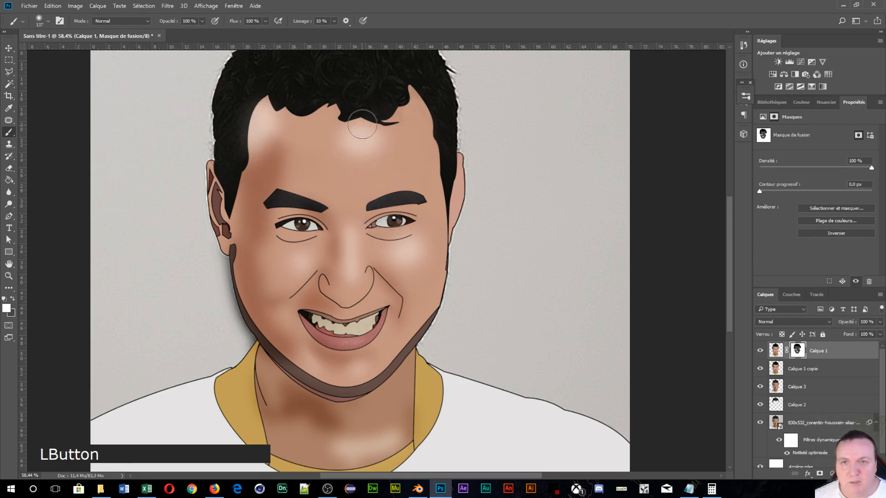
{"action": "left_click_drag", "start_coordinate": [362, 124], "coordinate": [410, 102]}
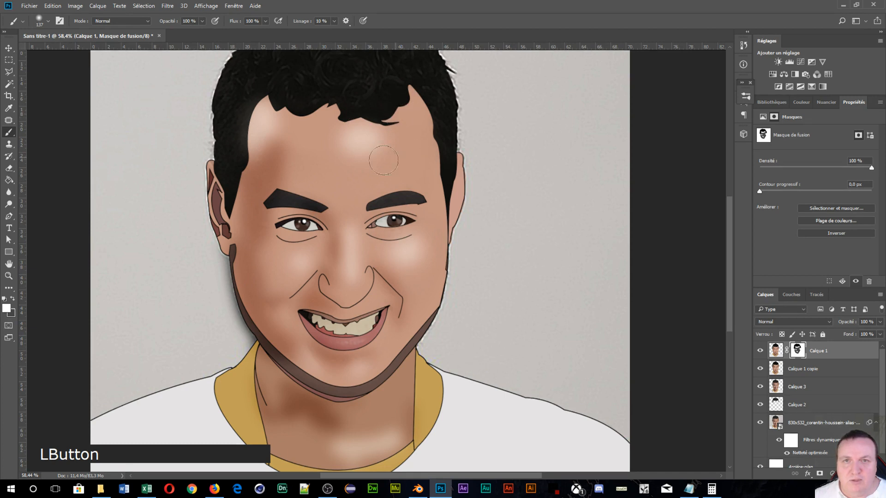
{"action": "mouse_move", "coordinate": [405, 188]}
{"action": "left_mouse_down"}
{"action": "mouse_move", "coordinate": [429, 262]}
{"action": "mouse_move", "coordinate": [412, 295]}
{"action": "left_mouse_up"}
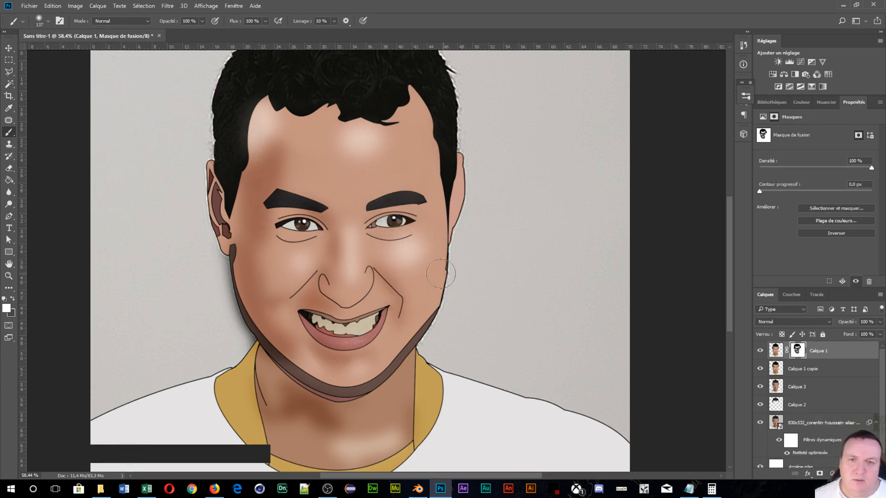
{"action": "left_click", "coordinate": [399, 269]}
{"action": "mouse_move", "coordinate": [269, 390]}
{"action": "left_mouse_down"}
{"action": "mouse_move", "coordinate": [316, 428]}
{"action": "mouse_move", "coordinate": [269, 413]}
{"action": "left_mouse_up"}
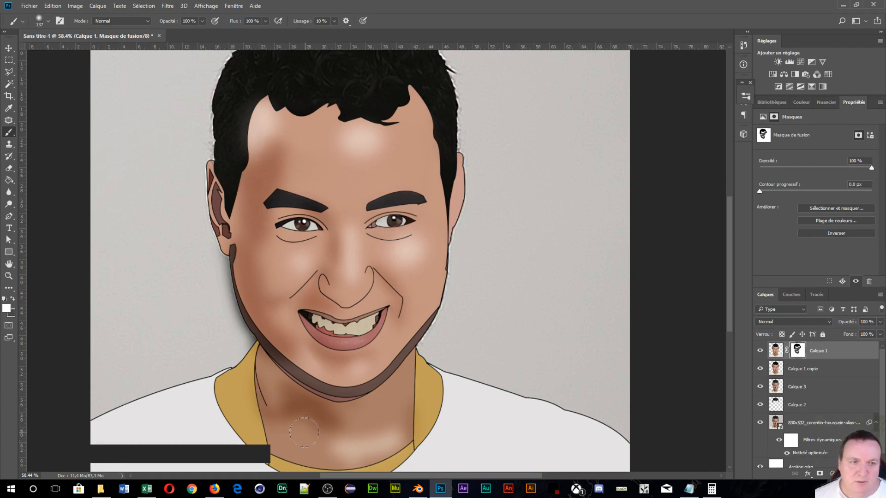
{"action": "left_click", "coordinate": [326, 439]}
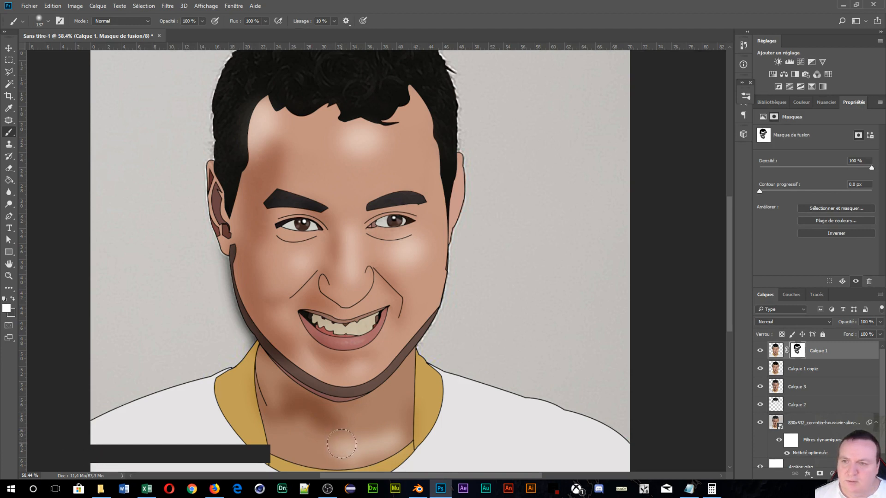
Step: Paint the neck on the Calque 1 mask with dark grey, darkening the brush colour to #1F1F1F
{"action": "key", "text": "x"}
{"action": "left_click", "coordinate": [285, 421]}
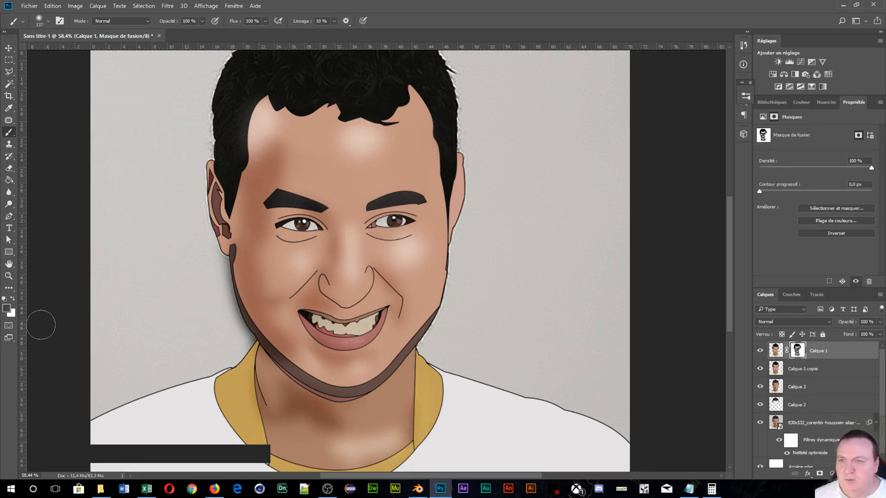
{"action": "left_click", "coordinate": [10, 310]}
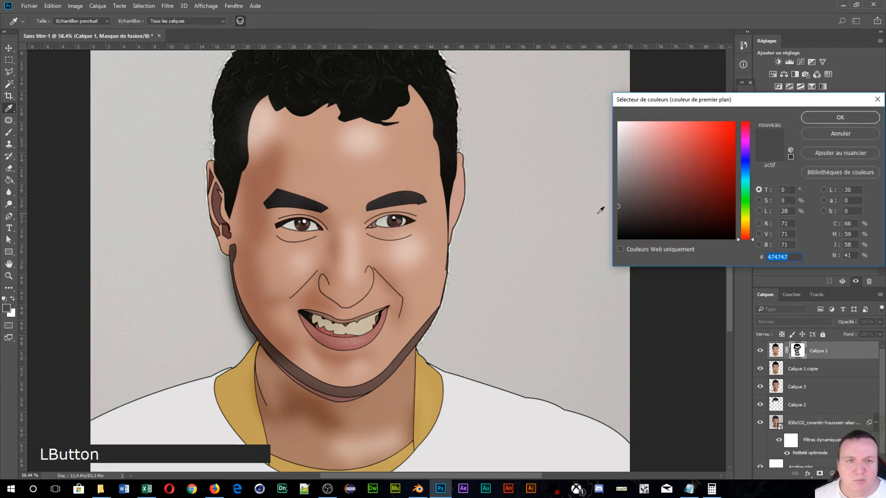
{"action": "left_click", "coordinate": [613, 224]}
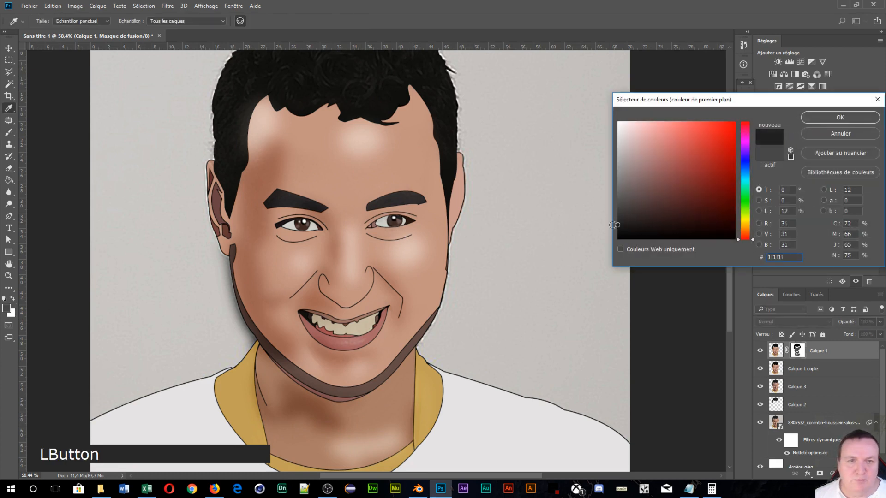
{"action": "left_click", "coordinate": [838, 119]}
{"action": "mouse_move", "coordinate": [263, 381]}
{"action": "left_mouse_down"}
{"action": "mouse_move", "coordinate": [277, 422]}
{"action": "mouse_move", "coordinate": [267, 385]}
{"action": "mouse_move", "coordinate": [274, 412]}
{"action": "mouse_move", "coordinate": [293, 429]}
{"action": "left_mouse_up"}
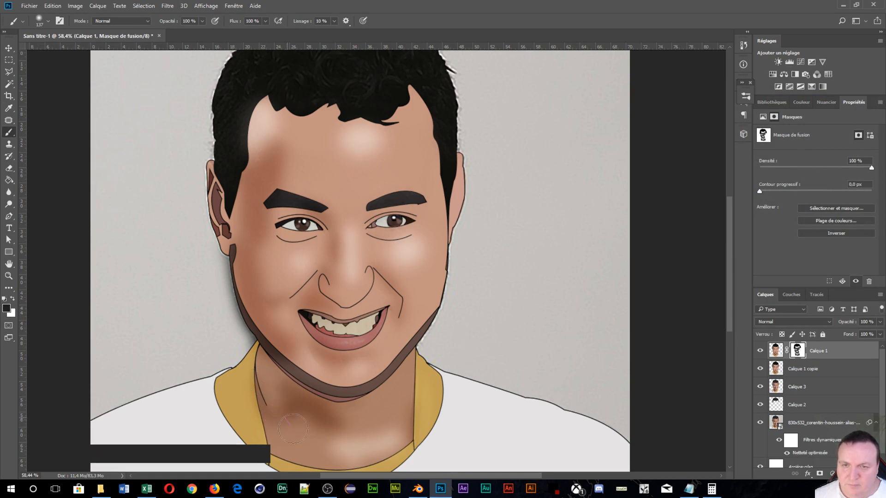
Step: Set the brush colour to black and paint over the neck, cheeks and nose bridge on the Calque 1 mask
{"action": "left_click", "coordinate": [6, 308]}
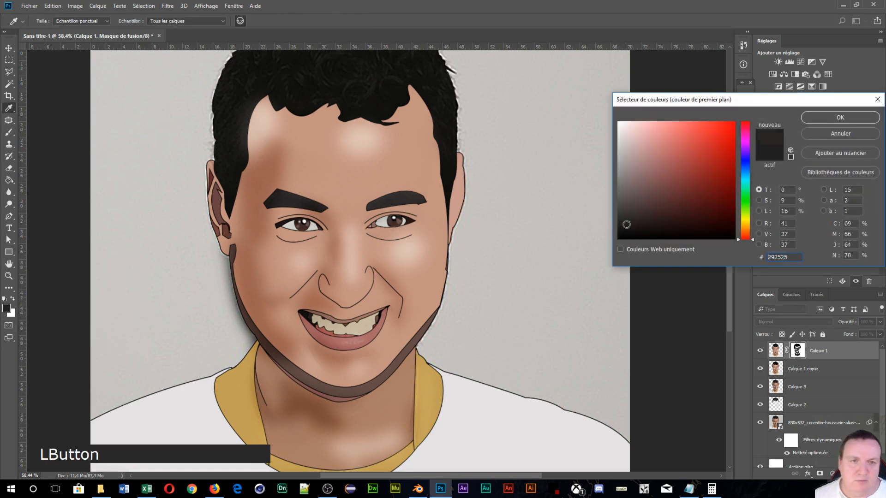
{"action": "left_click_drag", "start_coordinate": [627, 225], "coordinate": [617, 240]}
{"action": "left_click", "coordinate": [821, 119]}
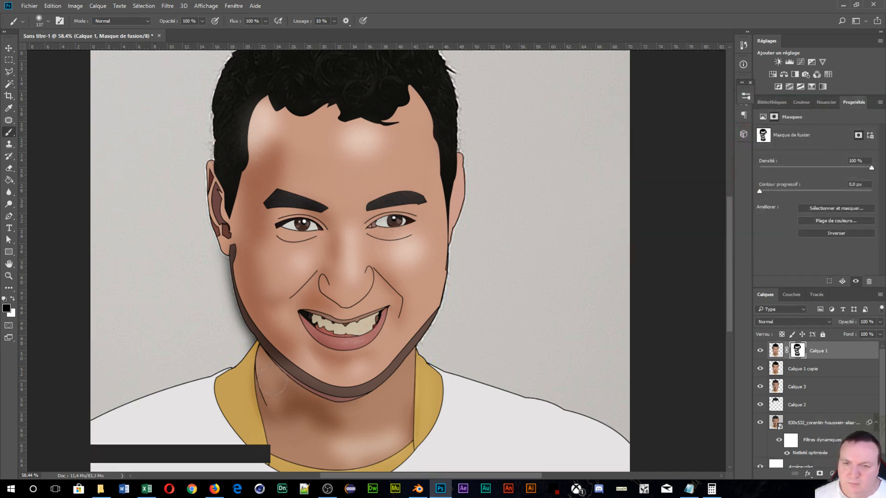
{"action": "mouse_move", "coordinate": [272, 381]}
{"action": "left_mouse_down"}
{"action": "mouse_move", "coordinate": [268, 418]}
{"action": "mouse_move", "coordinate": [257, 377]}
{"action": "mouse_move", "coordinate": [270, 439]}
{"action": "left_mouse_up"}
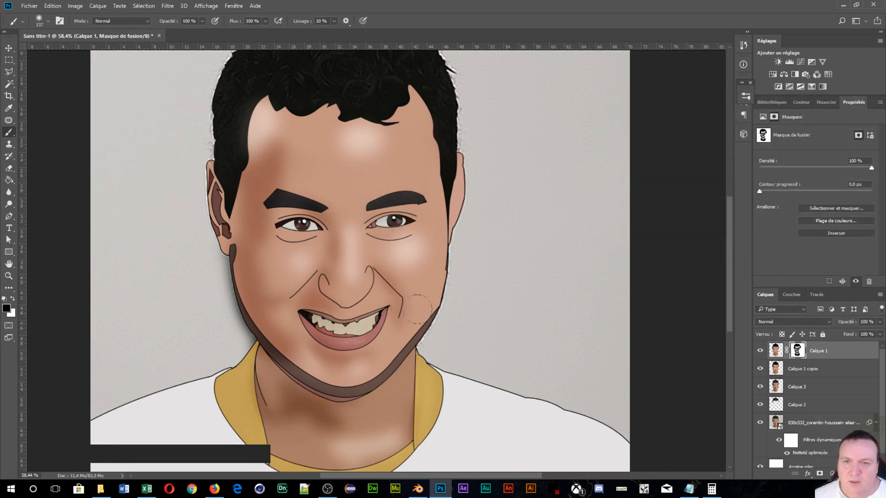
{"action": "left_click_drag", "start_coordinate": [407, 264], "coordinate": [407, 269]}
{"action": "mouse_move", "coordinate": [339, 232]}
{"action": "left_mouse_down"}
{"action": "mouse_move", "coordinate": [335, 245]}
{"action": "mouse_move", "coordinate": [324, 220]}
{"action": "left_mouse_up"}
{"action": "mouse_move", "coordinate": [307, 276]}
{"action": "left_mouse_down"}
{"action": "mouse_move", "coordinate": [286, 268]}
{"action": "mouse_move", "coordinate": [269, 240]}
{"action": "mouse_move", "coordinate": [318, 255]}
{"action": "mouse_move", "coordinate": [286, 280]}
{"action": "mouse_move", "coordinate": [259, 275]}
{"action": "mouse_move", "coordinate": [296, 336]}
{"action": "mouse_move", "coordinate": [290, 298]}
{"action": "mouse_move", "coordinate": [354, 270]}
{"action": "mouse_move", "coordinate": [346, 281]}
{"action": "mouse_move", "coordinate": [416, 268]}
{"action": "mouse_move", "coordinate": [399, 319]}
{"action": "mouse_move", "coordinate": [413, 287]}
{"action": "left_mouse_up"}
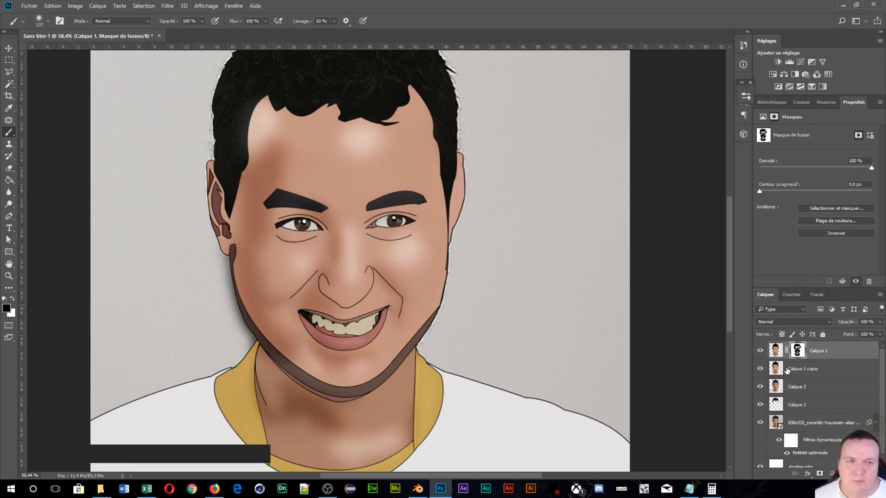
Step: Add a layer mask to Calque 1 copie and paint black over the shaded temple and cheek to reveal photo texture
{"action": "left_click", "coordinate": [812, 382]}
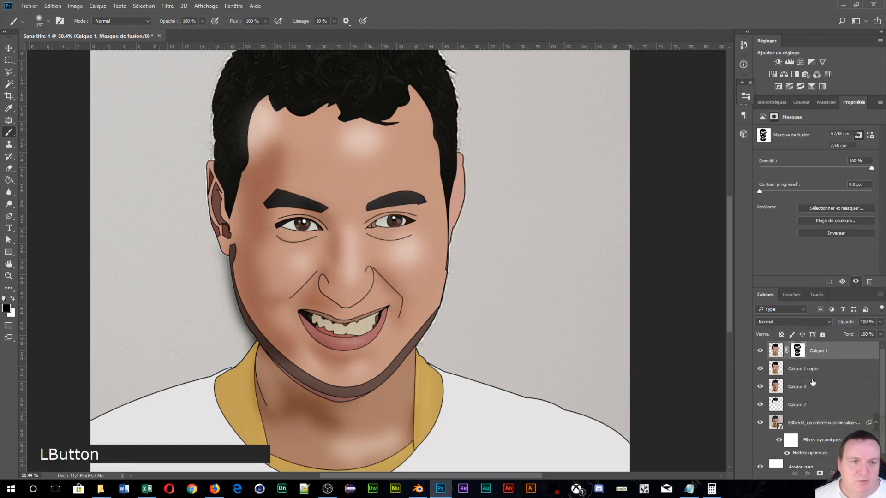
{"action": "left_click", "coordinate": [820, 473]}
{"action": "mouse_move", "coordinate": [296, 239]}
{"action": "left_mouse_down"}
{"action": "mouse_move", "coordinate": [268, 249]}
{"action": "mouse_move", "coordinate": [264, 220]}
{"action": "left_mouse_up"}
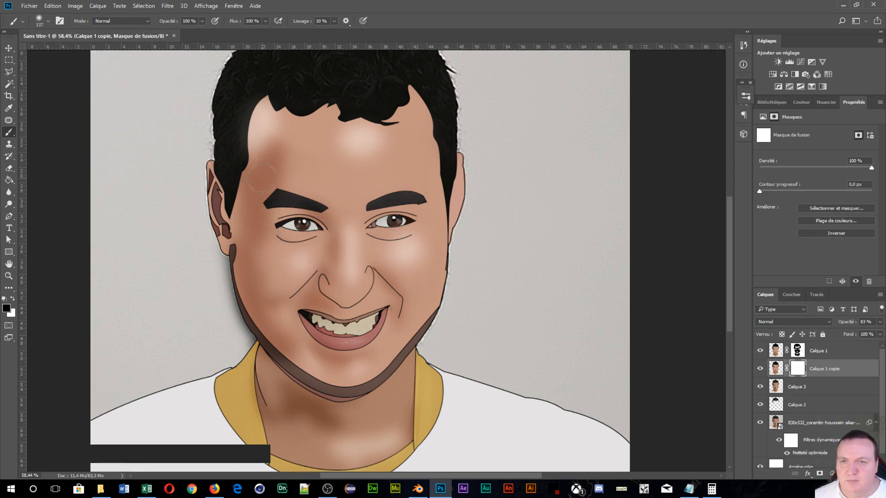
{"action": "mouse_move", "coordinate": [262, 179]}
{"action": "left_mouse_down"}
{"action": "mouse_move", "coordinate": [250, 208]}
{"action": "mouse_move", "coordinate": [258, 259]}
{"action": "mouse_move", "coordinate": [259, 119]}
{"action": "mouse_move", "coordinate": [269, 145]}
{"action": "mouse_move", "coordinate": [259, 175]}
{"action": "left_mouse_up"}
{"action": "mouse_move", "coordinate": [252, 253]}
{"action": "left_mouse_down"}
{"action": "mouse_move", "coordinate": [264, 305]}
{"action": "mouse_move", "coordinate": [246, 244]}
{"action": "mouse_move", "coordinate": [247, 137]}
{"action": "left_mouse_up"}
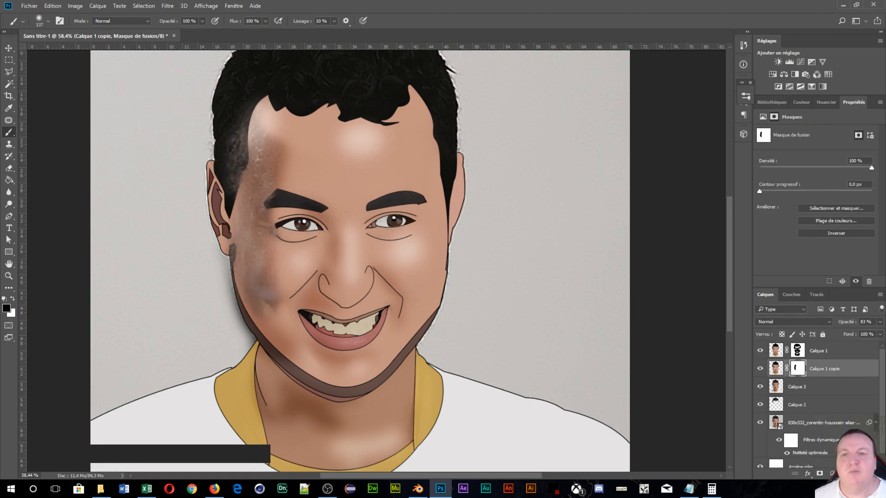
Step: Paint mid-grey #878787 over the revealed temple and cheek on the Calque 1 copie mask to soften the photo texture
{"action": "scroll", "coordinate": [259, 344], "scroll_direction": "down", "scroll_amount": 2}
{"action": "scroll", "coordinate": [260, 345], "scroll_direction": "up", "scroll_amount": 1}
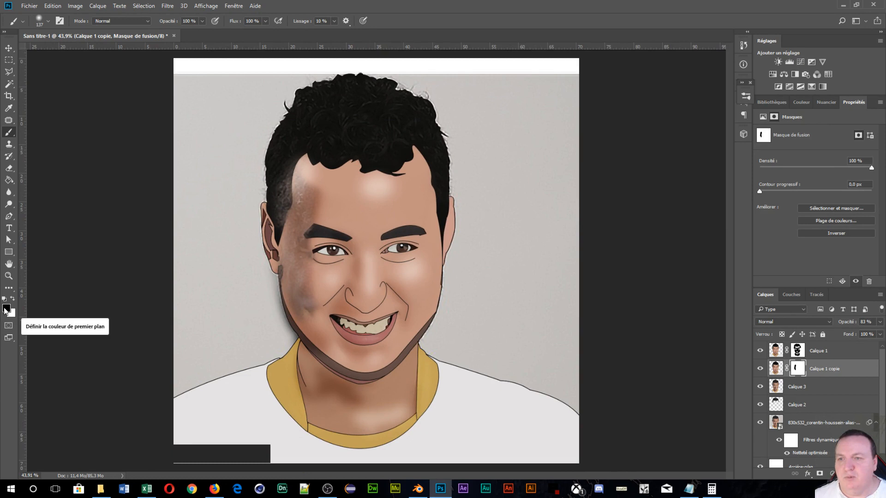
{"action": "left_click", "coordinate": [6, 310]}
{"action": "left_click", "coordinate": [617, 176]}
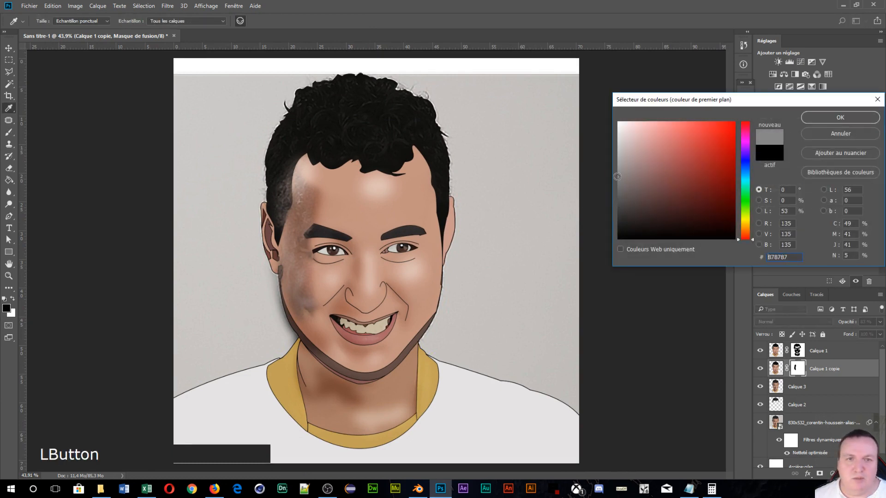
{"action": "left_click", "coordinate": [840, 118]}
{"action": "key", "text": "b"}
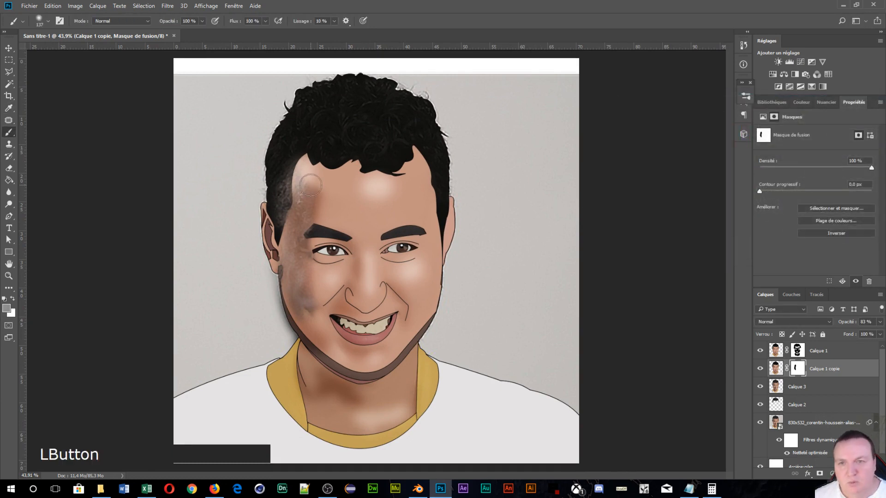
{"action": "mouse_move", "coordinate": [310, 185]}
{"action": "left_mouse_down"}
{"action": "mouse_move", "coordinate": [298, 210]}
{"action": "mouse_move", "coordinate": [296, 194]}
{"action": "mouse_move", "coordinate": [285, 223]}
{"action": "mouse_move", "coordinate": [286, 180]}
{"action": "mouse_move", "coordinate": [283, 210]}
{"action": "mouse_move", "coordinate": [309, 196]}
{"action": "left_mouse_up"}
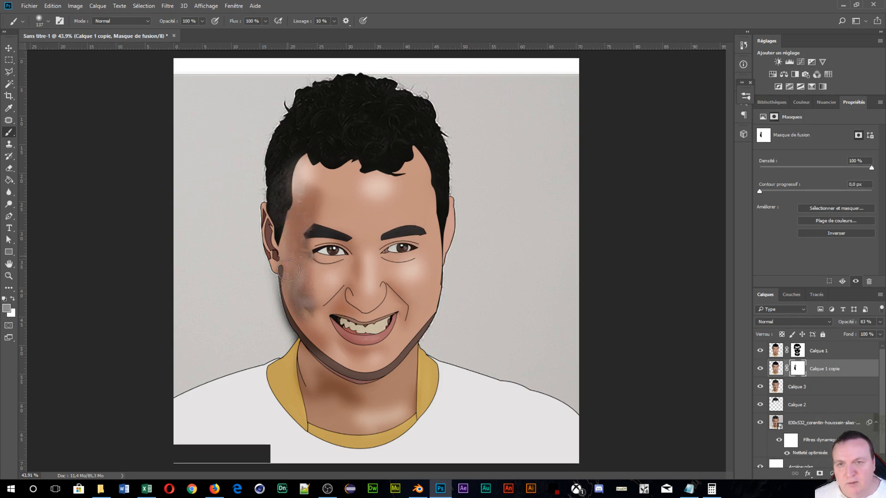
{"action": "left_click_drag", "start_coordinate": [288, 270], "coordinate": [290, 259]}
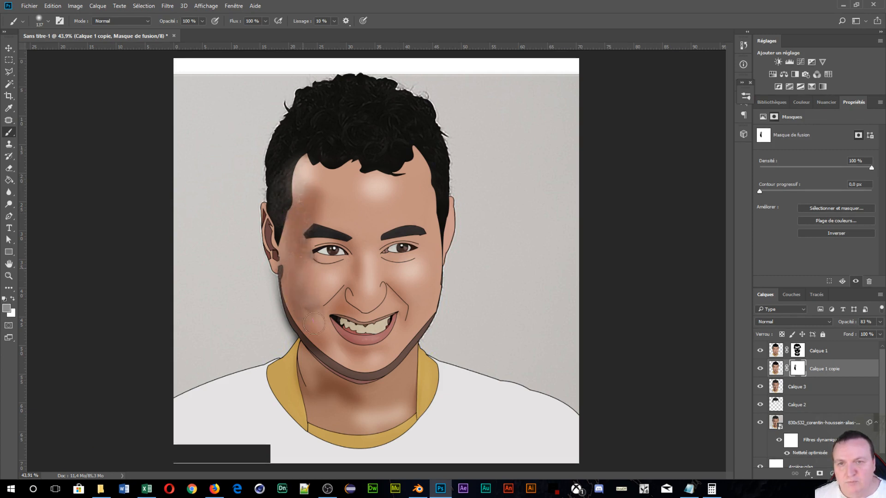
{"action": "mouse_move", "coordinate": [306, 295]}
{"action": "left_mouse_down"}
{"action": "mouse_move", "coordinate": [303, 240]}
{"action": "mouse_move", "coordinate": [314, 304]}
{"action": "mouse_move", "coordinate": [299, 297]}
{"action": "left_mouse_up"}
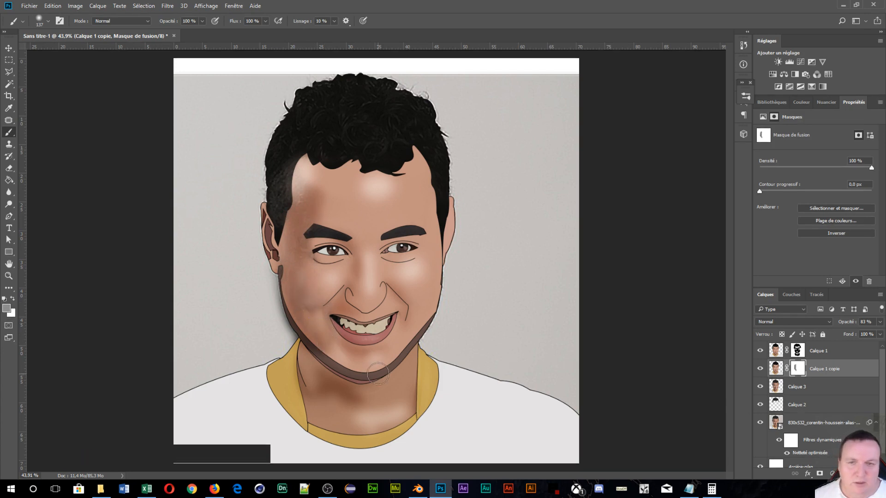
{"action": "scroll", "coordinate": [372, 376], "scroll_direction": "up", "scroll_amount": 3}
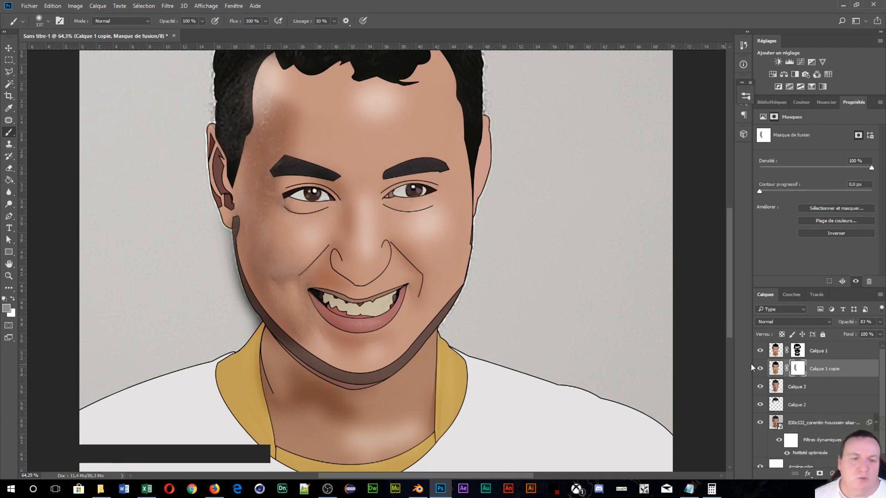
{"action": "left_click", "coordinate": [666, 358]}
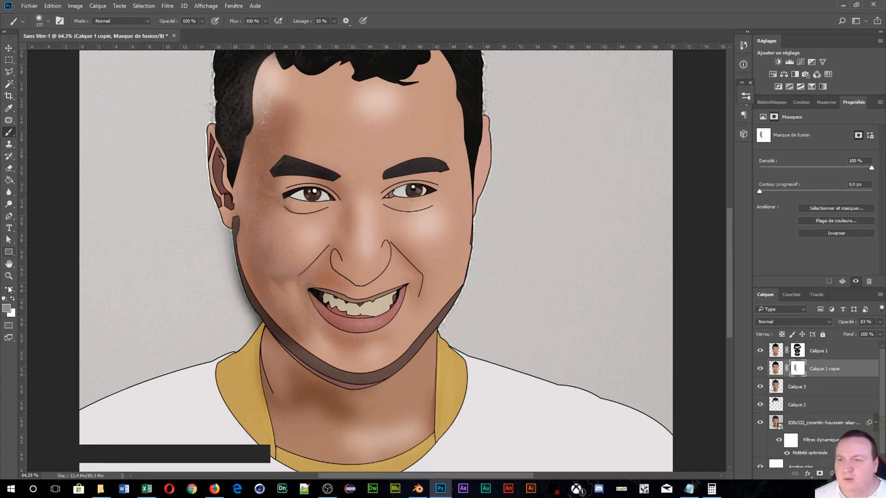
Step: Set the brush colour to light grey #ABABAB and paint over the temple and cheek on the Calque 1 copie mask
{"action": "left_click", "coordinate": [7, 308]}
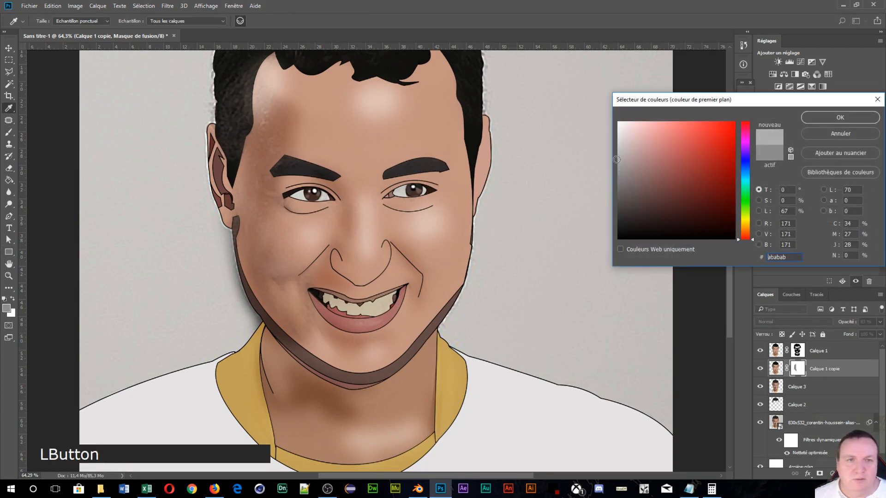
{"action": "left_click", "coordinate": [840, 117]}
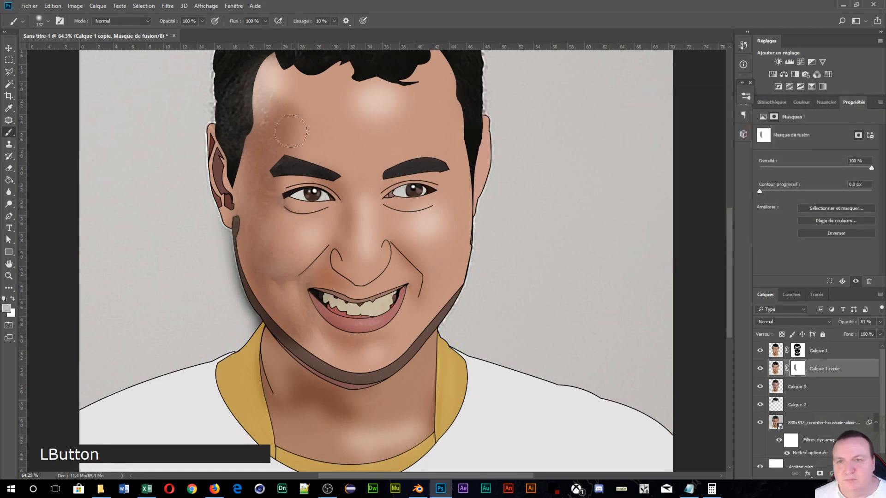
{"action": "mouse_move", "coordinate": [254, 94]}
{"action": "left_mouse_down"}
{"action": "mouse_move", "coordinate": [246, 145]}
{"action": "mouse_move", "coordinate": [245, 87]}
{"action": "mouse_move", "coordinate": [243, 142]}
{"action": "mouse_move", "coordinate": [235, 81]}
{"action": "left_mouse_up"}
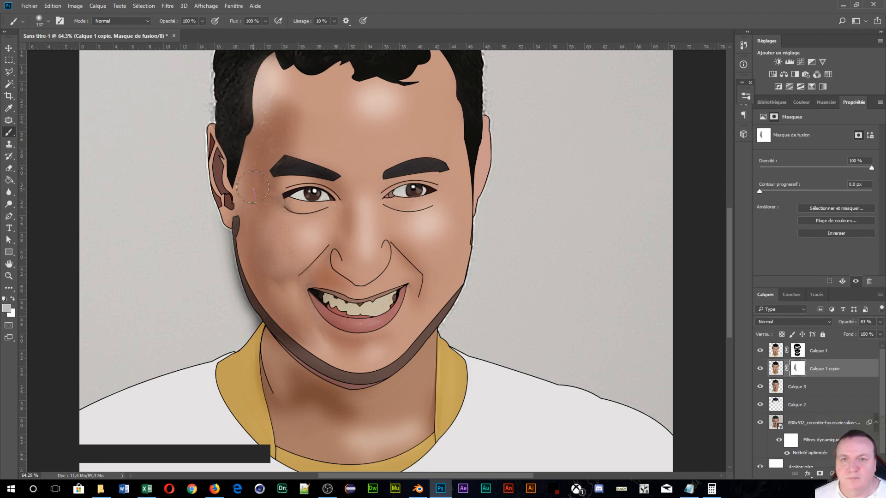
{"action": "left_click_drag", "start_coordinate": [260, 139], "coordinate": [280, 209]}
{"action": "scroll", "coordinate": [286, 215], "scroll_direction": "down", "scroll_amount": 3}
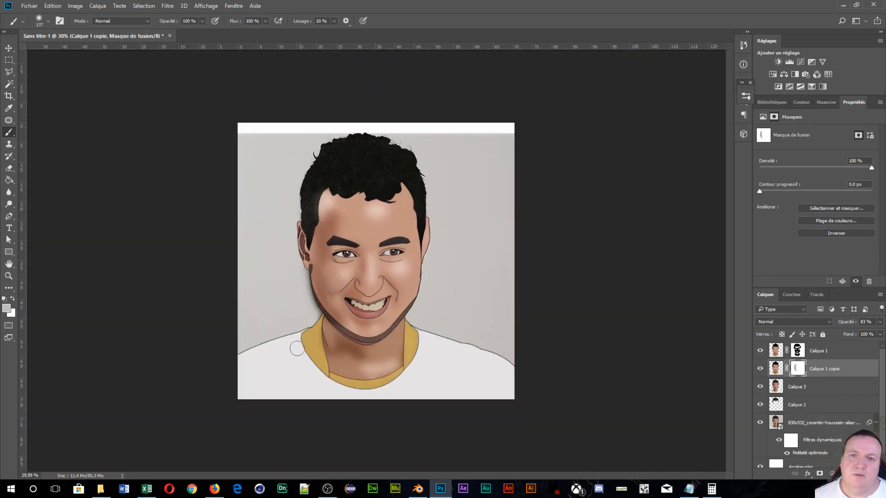
{"action": "scroll", "coordinate": [281, 325], "scroll_direction": "up", "scroll_amount": 3}
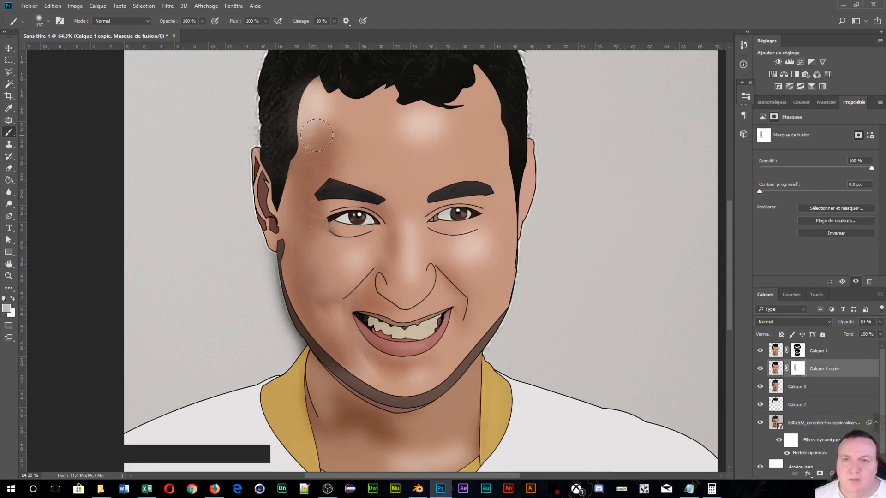
Step: Switch the brush to white and paint from the temple down the cheek on the Calque 1 copie mask to smooth the skin
{"action": "left_click", "coordinate": [797, 369]}
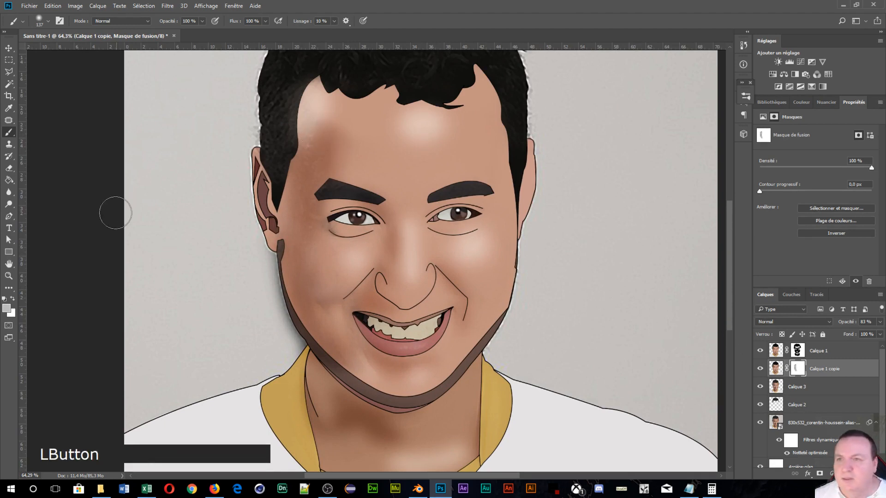
{"action": "key", "text": "x"}
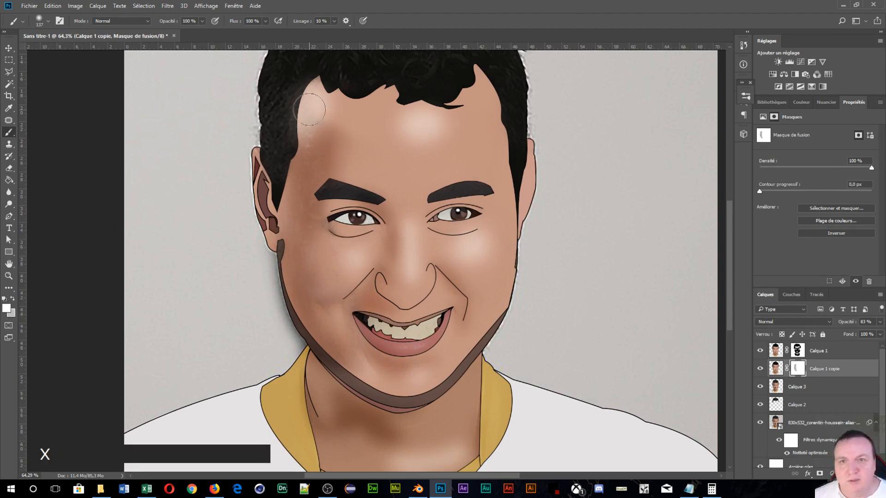
{"action": "mouse_move", "coordinate": [300, 106]}
{"action": "left_mouse_down"}
{"action": "mouse_move", "coordinate": [295, 152]}
{"action": "mouse_move", "coordinate": [316, 146]}
{"action": "mouse_move", "coordinate": [326, 129]}
{"action": "mouse_move", "coordinate": [309, 165]}
{"action": "mouse_move", "coordinate": [306, 147]}
{"action": "mouse_move", "coordinate": [289, 206]}
{"action": "mouse_move", "coordinate": [322, 276]}
{"action": "left_mouse_up"}
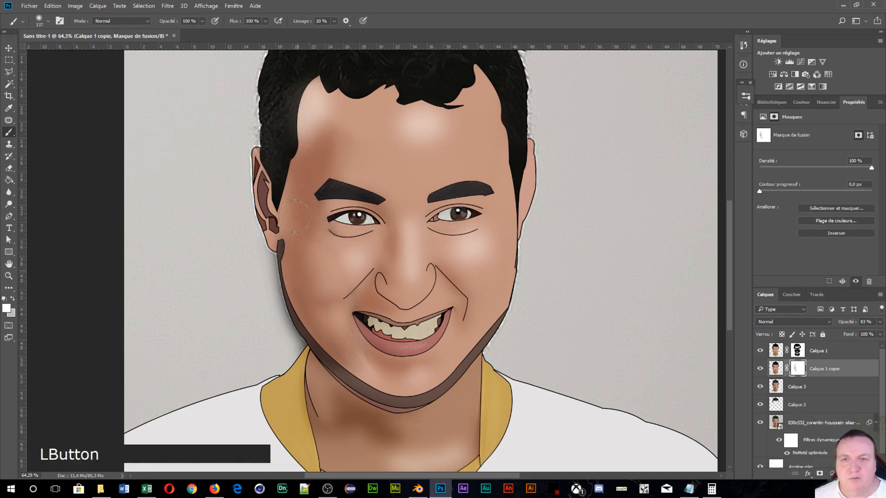
{"action": "scroll", "coordinate": [466, 288], "scroll_direction": "down", "scroll_amount": 5}
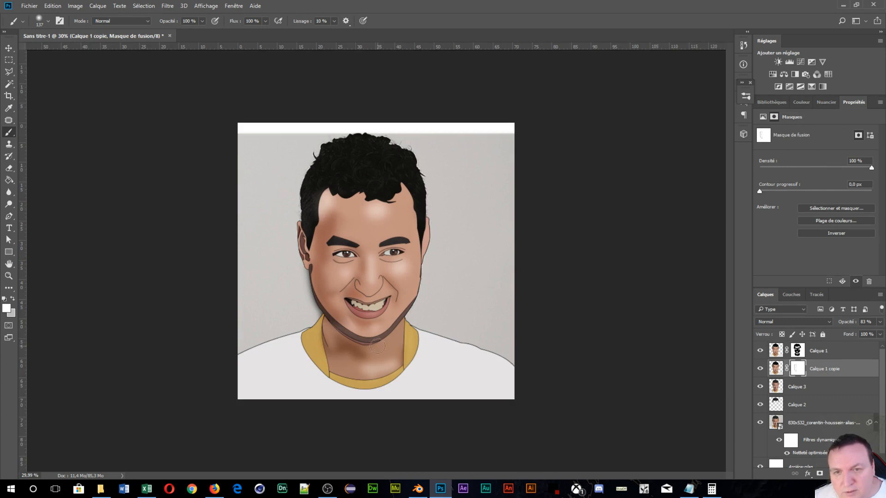
{"action": "scroll", "coordinate": [421, 300], "scroll_direction": "up", "scroll_amount": 1}
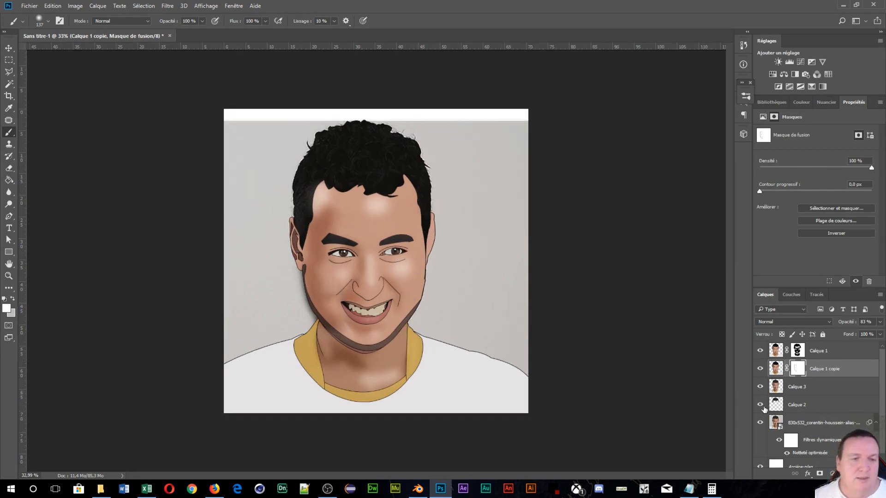
Step: Merge the layers Calque 2, Calque 3, Calque 1 copie and Calque 1 into a single portrait layer
{"action": "left_click", "coordinate": [817, 407]}
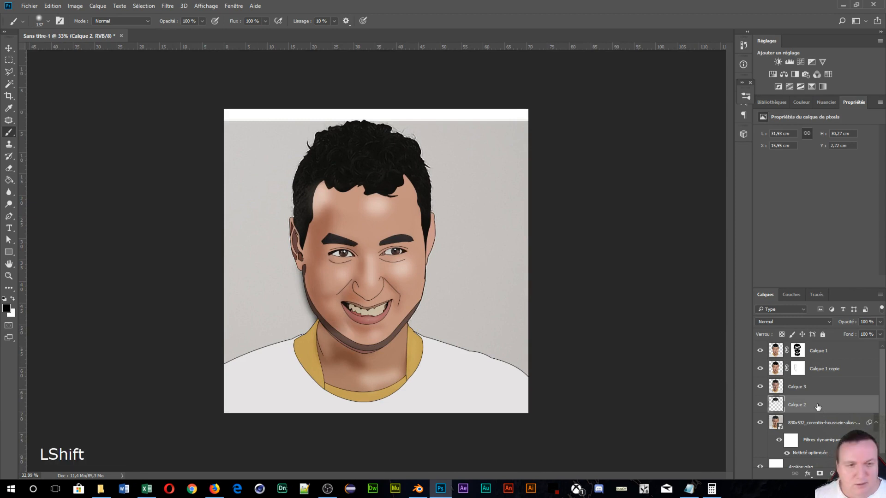
{"action": "left_click", "coordinate": [840, 358], "text": "shift"}
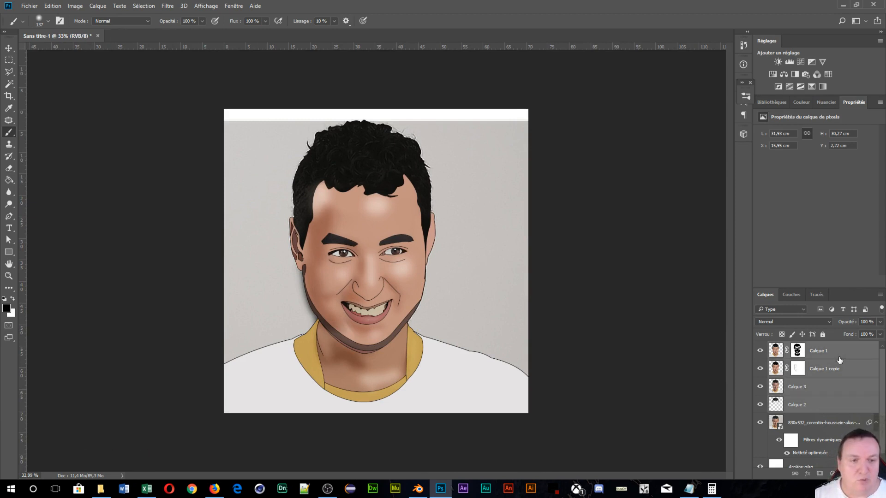
{"action": "key", "text": "ctrl+e"}
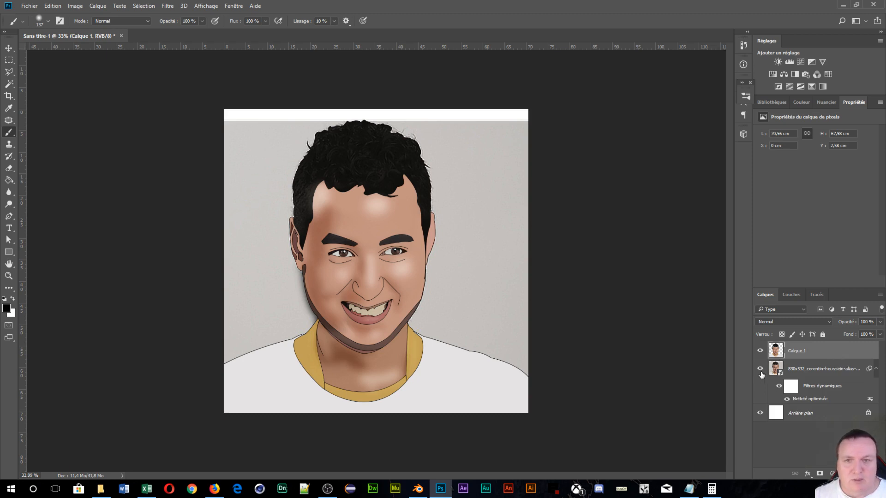
Step: Compare the merged portrait with the original photo by repeatedly toggling layer visibility
{"action": "left_click", "coordinate": [760, 368]}
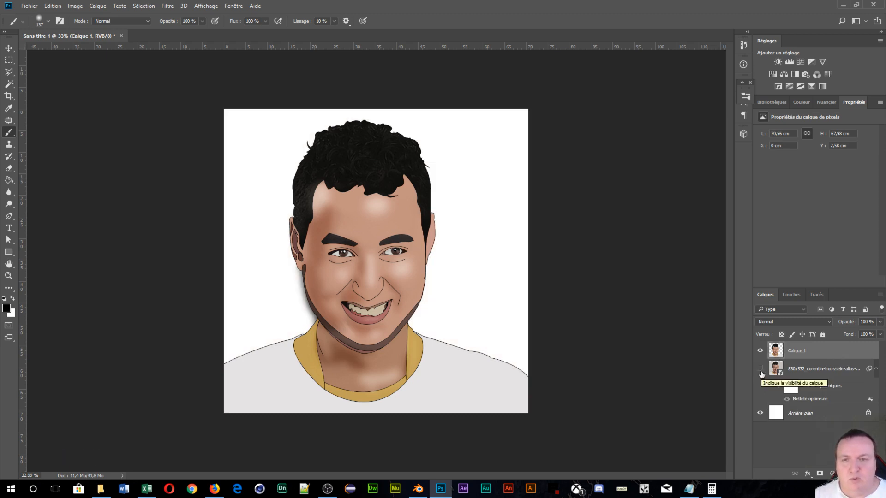
{"action": "left_click", "coordinate": [760, 372]}
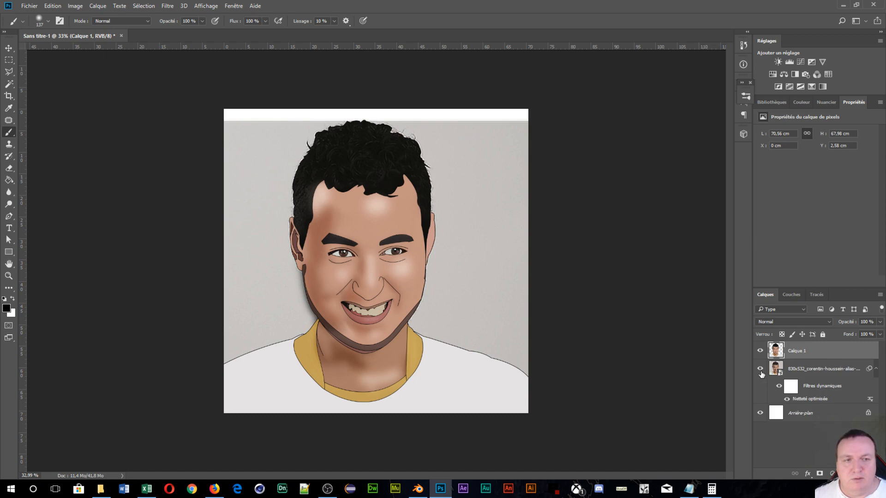
{"action": "left_click", "coordinate": [759, 351]}
{"action": "left_click", "coordinate": [759, 351]}
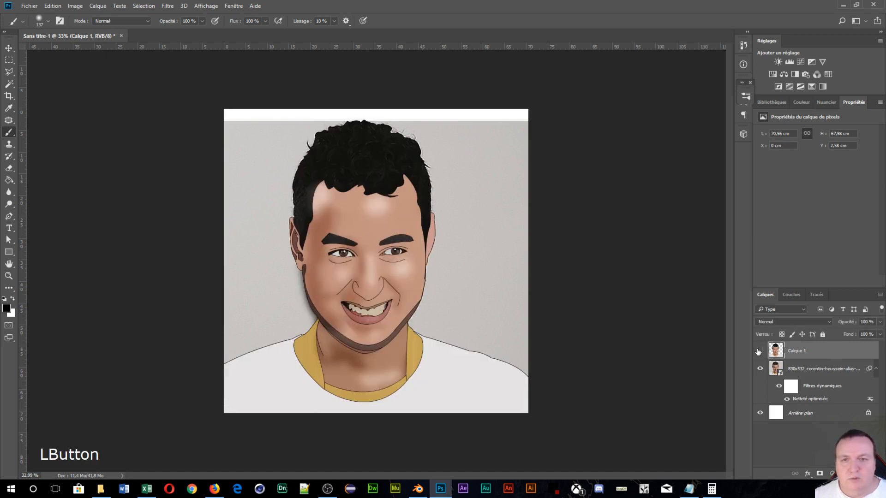
{"action": "left_click", "coordinate": [759, 351]}
{"action": "left_click", "coordinate": [759, 351]}
{"action": "left_click", "coordinate": [760, 351]}
{"action": "left_click", "coordinate": [759, 351]}
{"action": "left_click", "coordinate": [759, 351]}
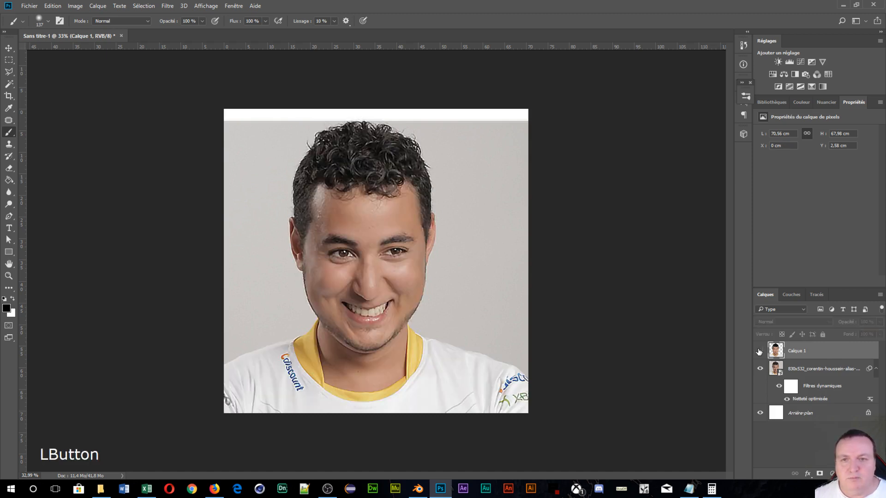
{"action": "left_click", "coordinate": [760, 351]}
{"action": "left_click", "coordinate": [759, 351]}
{"action": "left_click", "coordinate": [760, 351]}
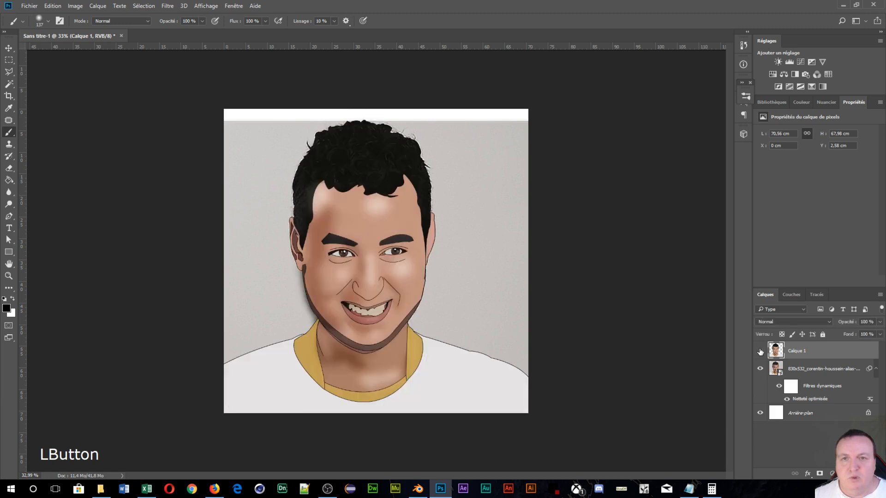
{"action": "left_click", "coordinate": [759, 351]}
{"action": "left_click", "coordinate": [759, 351]}
{"action": "left_click", "coordinate": [759, 351]}
{"action": "left_click", "coordinate": [759, 352]}
{"action": "left_click", "coordinate": [760, 352]}
{"action": "left_click", "coordinate": [760, 351]}
{"action": "left_click", "coordinate": [760, 351]}
{"action": "left_click", "coordinate": [760, 351]}
{"action": "left_click", "coordinate": [759, 352]}
{"action": "left_click", "coordinate": [760, 352]}
{"action": "left_click", "coordinate": [760, 351]}
{"action": "left_click", "coordinate": [760, 352]}
{"action": "left_click", "coordinate": [760, 352]}
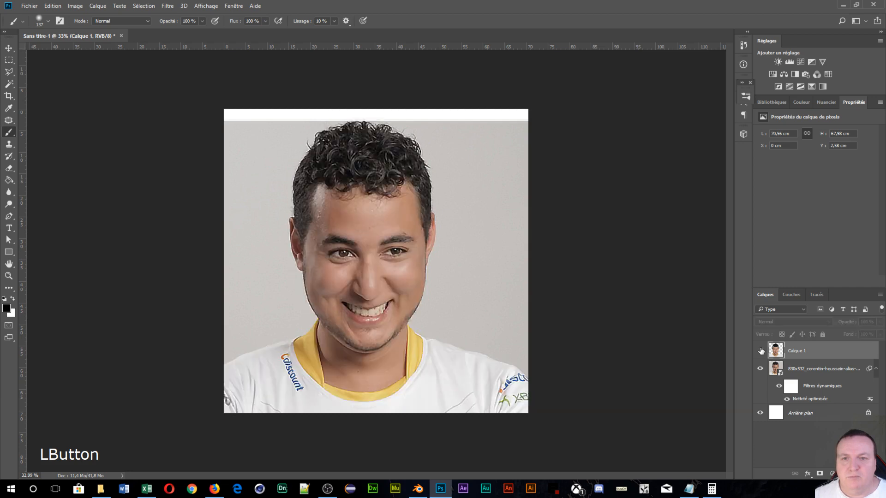
{"action": "left_click", "coordinate": [760, 352]}
{"action": "left_click", "coordinate": [760, 351]}
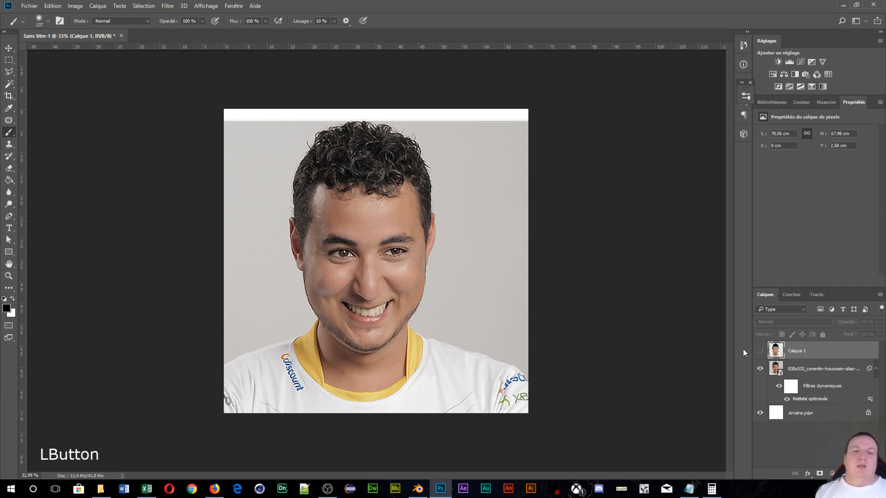
{"action": "left_click", "coordinate": [760, 352]}
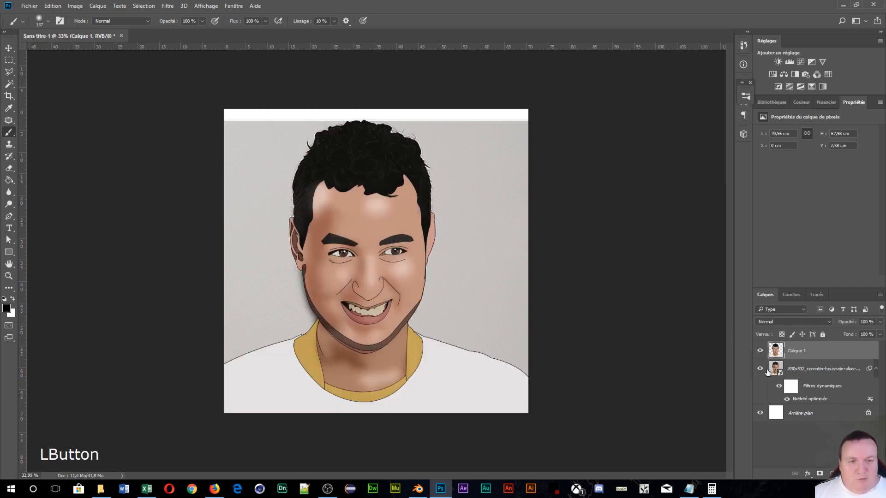
Step: Hide the original photo layer and create a new 1920 x 1080 px document from the recent presets
{"action": "left_click", "coordinate": [761, 369]}
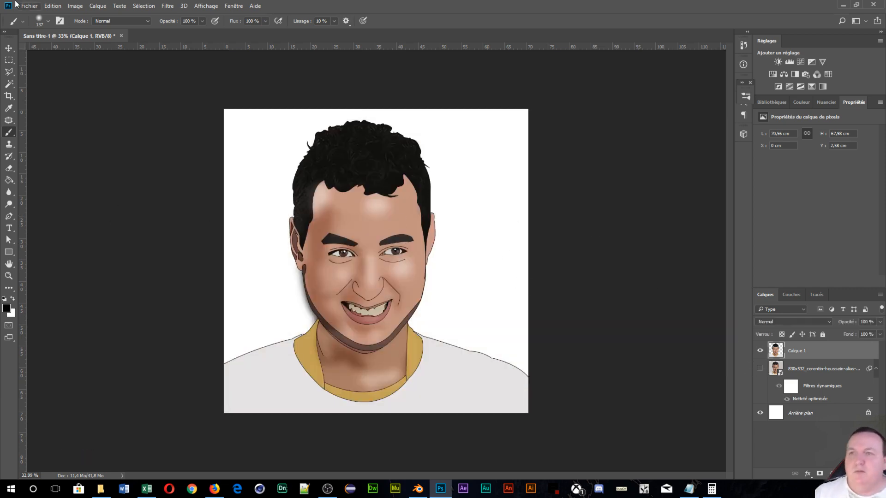
{"action": "left_click", "coordinate": [29, 6]}
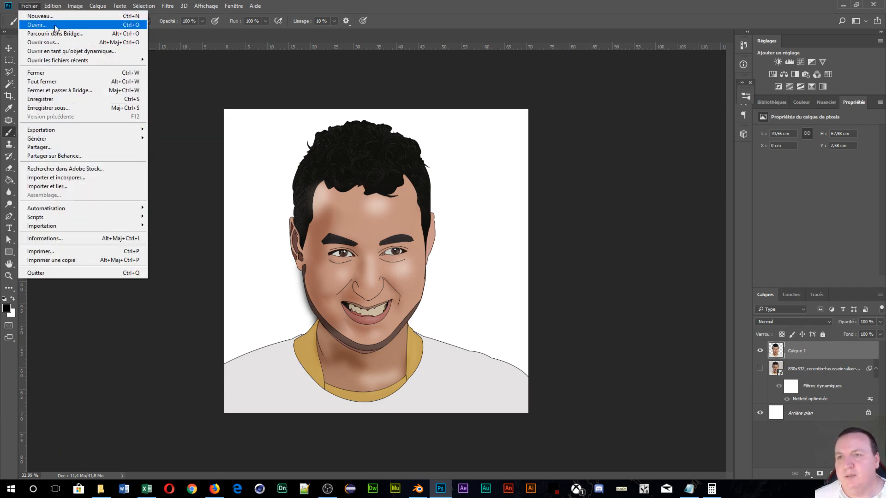
{"action": "left_click", "coordinate": [39, 16]}
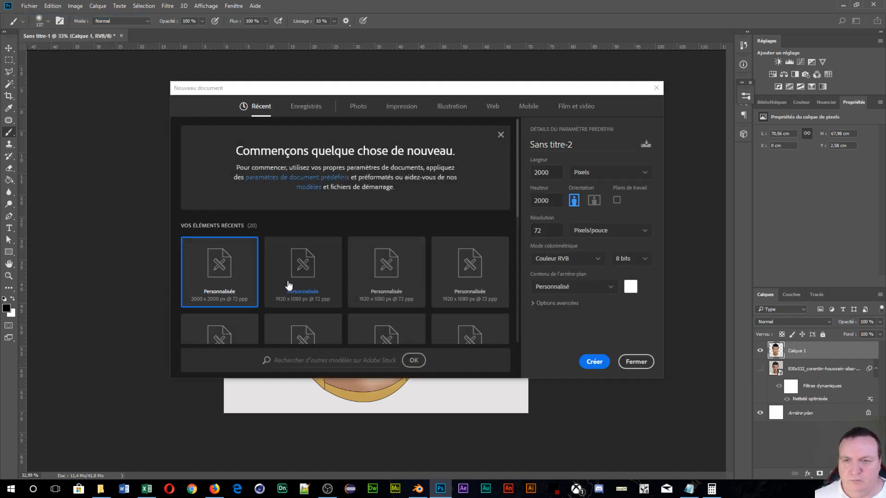
{"action": "left_click", "coordinate": [286, 288]}
{"action": "left_click", "coordinate": [594, 362]}
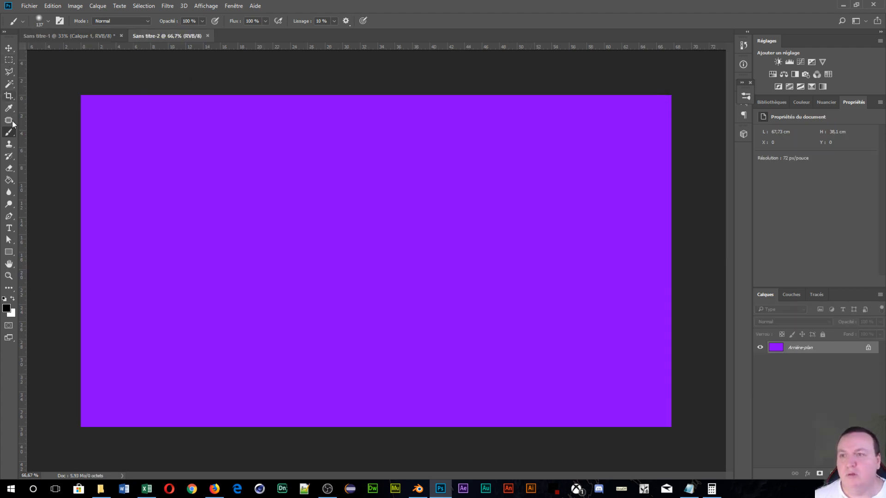
Step: Place photo.jpg from the gotaga folder on the desktop as an embedded object at its default size
{"action": "left_click", "coordinate": [29, 6]}
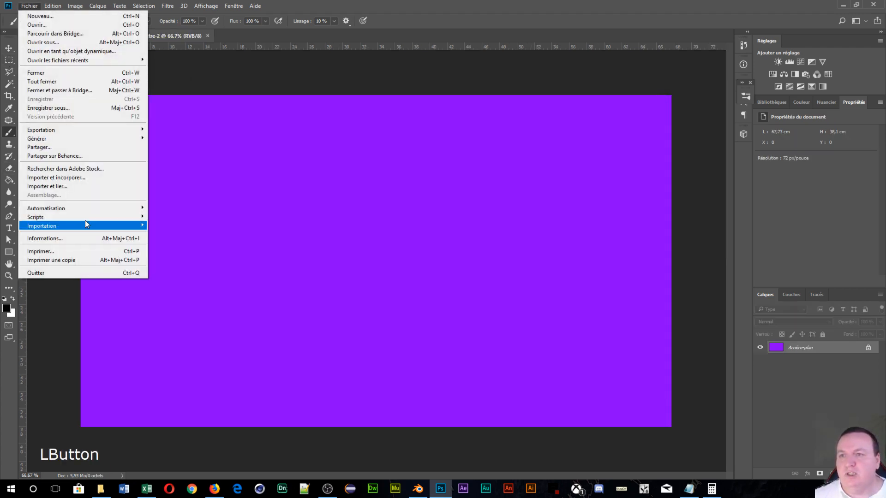
{"action": "left_click", "coordinate": [67, 178]}
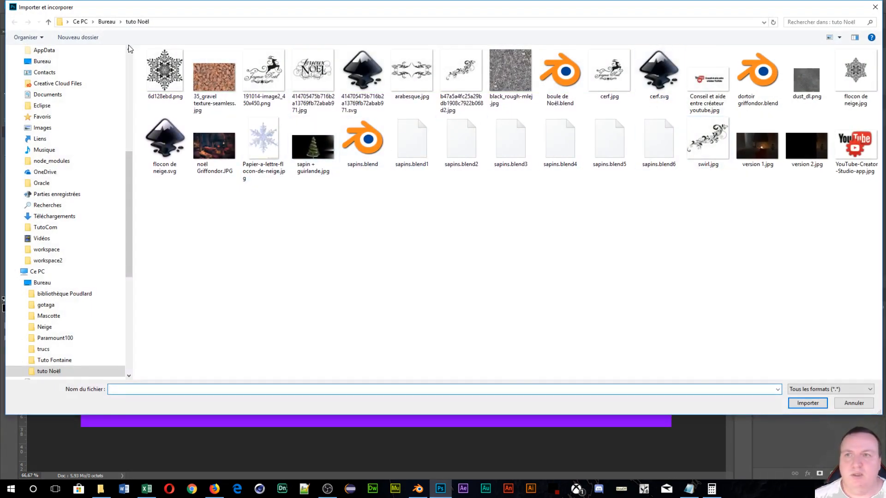
{"action": "left_click", "coordinate": [107, 25]}
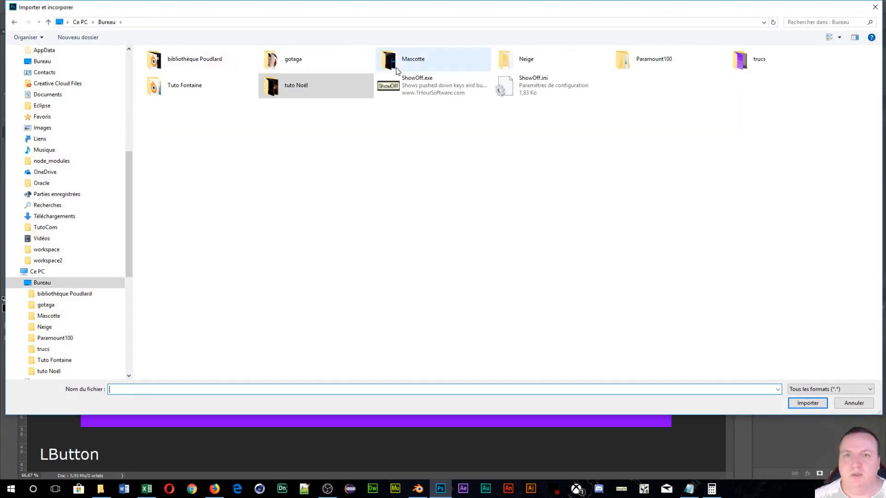
{"action": "left_click", "coordinate": [307, 69]}
{"action": "left_click", "coordinate": [807, 403]}
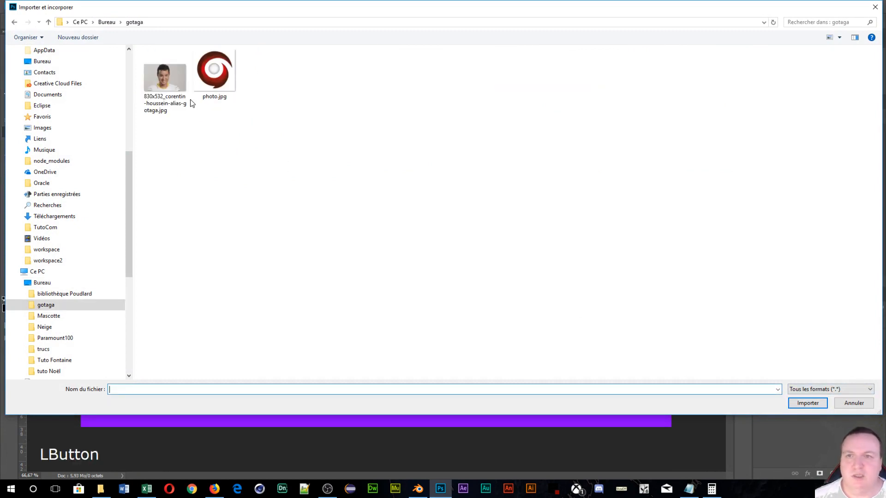
{"action": "left_click", "coordinate": [203, 88]}
{"action": "left_click", "coordinate": [807, 402]}
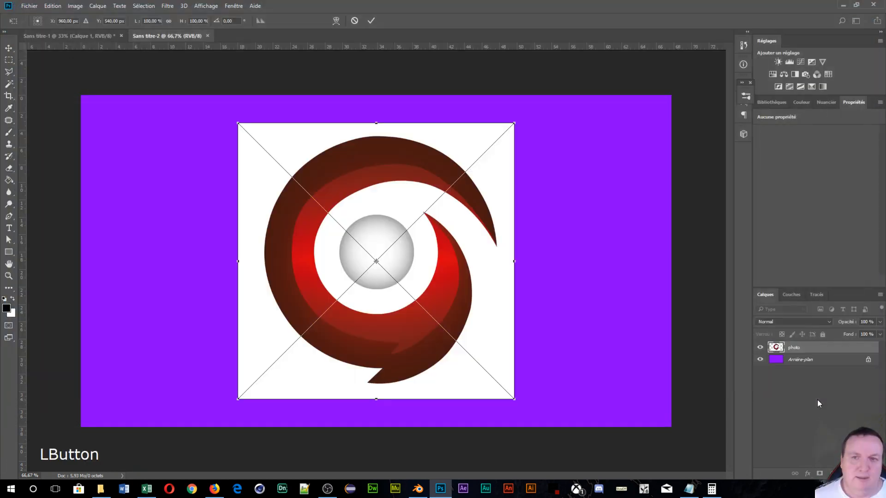
{"action": "key", "text": "Return"}
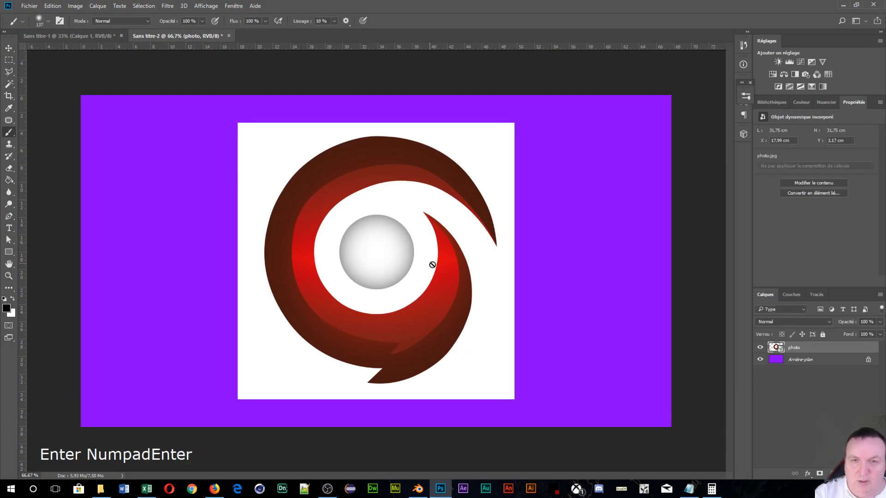
Step: Select the white areas around the red logo with the Magic Wand and rasterize the photo layer to make it directly editable
{"action": "left_click", "coordinate": [9, 83]}
{"action": "left_click", "coordinate": [266, 163]}
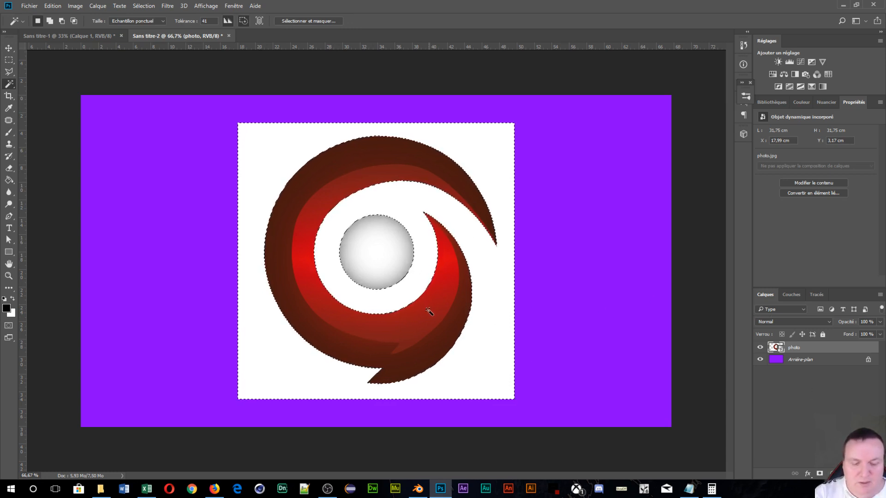
{"action": "key", "text": "Delete"}
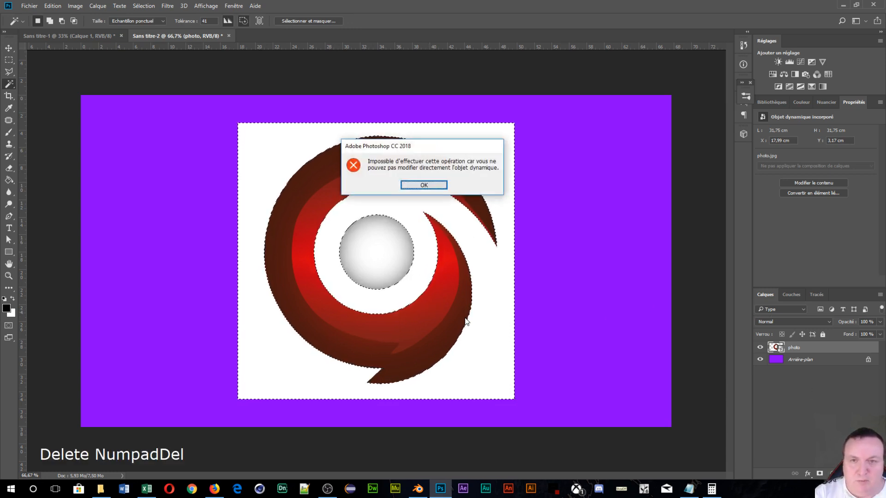
{"action": "left_click", "coordinate": [418, 186]}
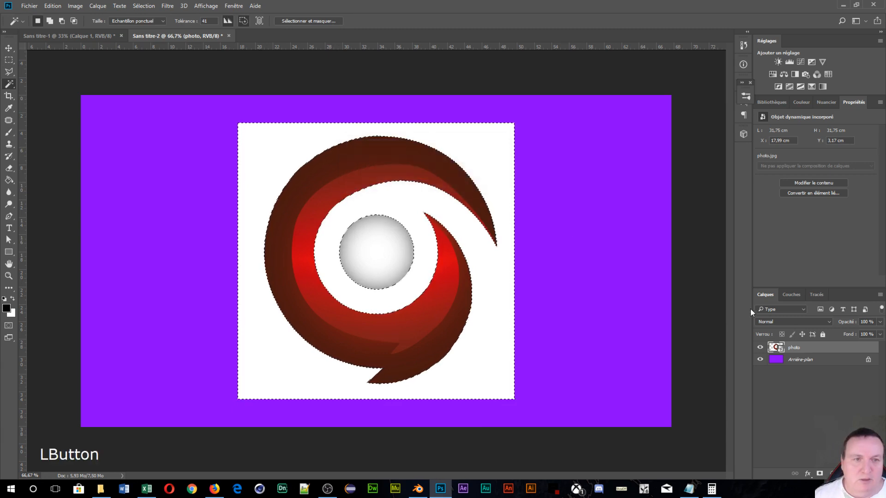
{"action": "right_click", "coordinate": [789, 350]}
{"action": "left_click", "coordinate": [665, 207]}
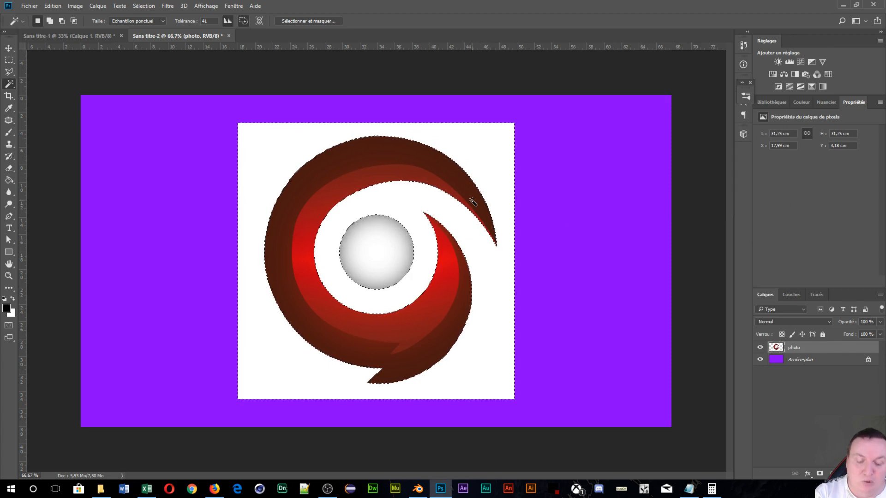
Step: Delete the selected white areas around the red logo and clear the selection
{"action": "key", "text": "Delete"}
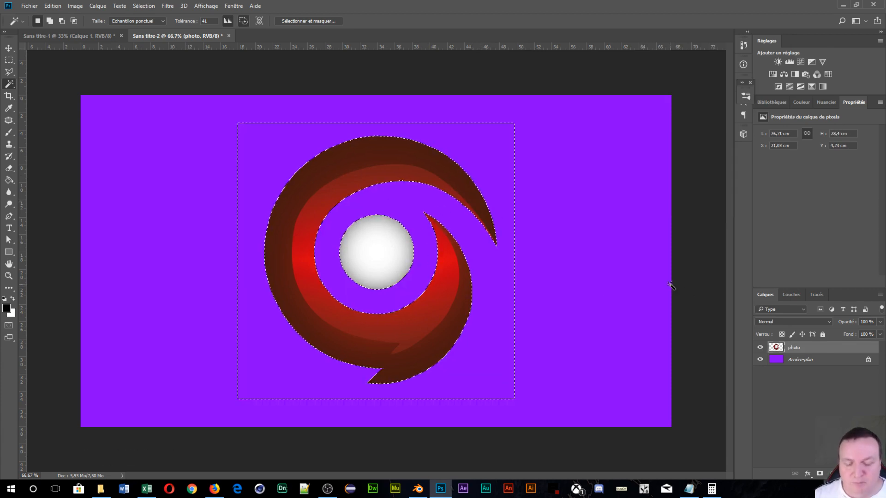
{"action": "key", "text": "Return"}
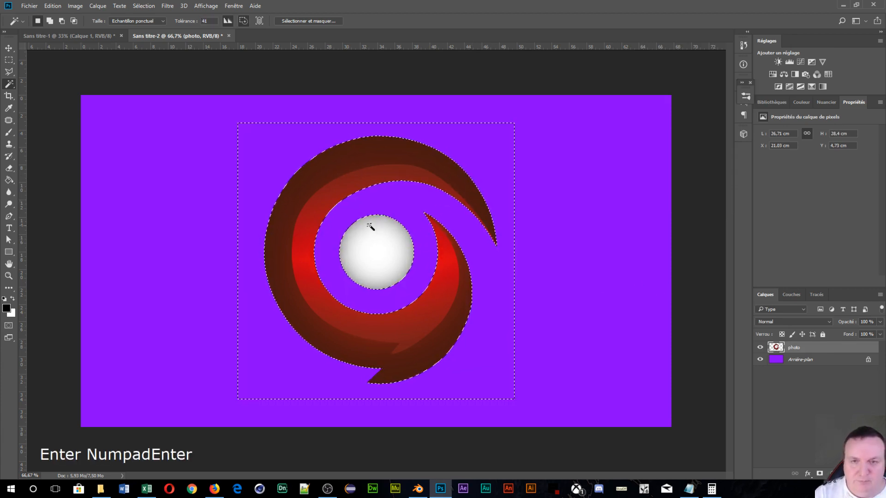
{"action": "key", "text": "ctrl+d"}
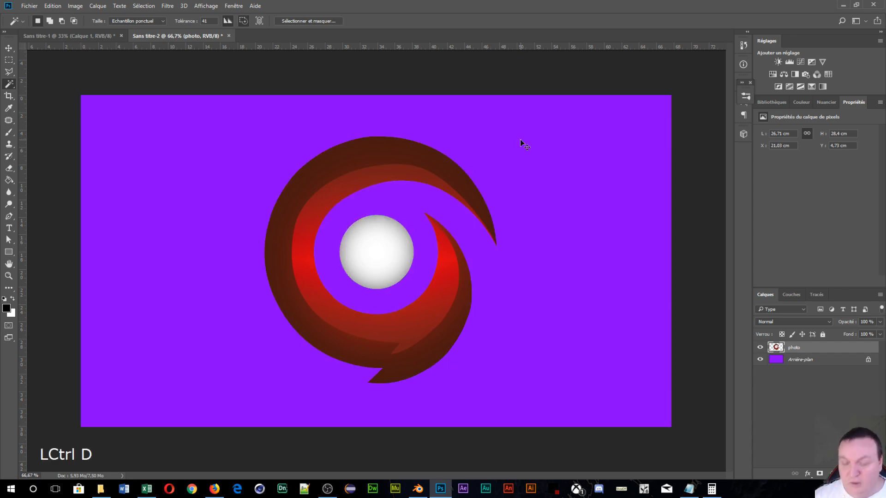
Step: Apply Bevel & Emboss and a drop shadow to the logo layer, placing the shadow at 143° with a 23 px distance
{"action": "right_click", "coordinate": [852, 349]}
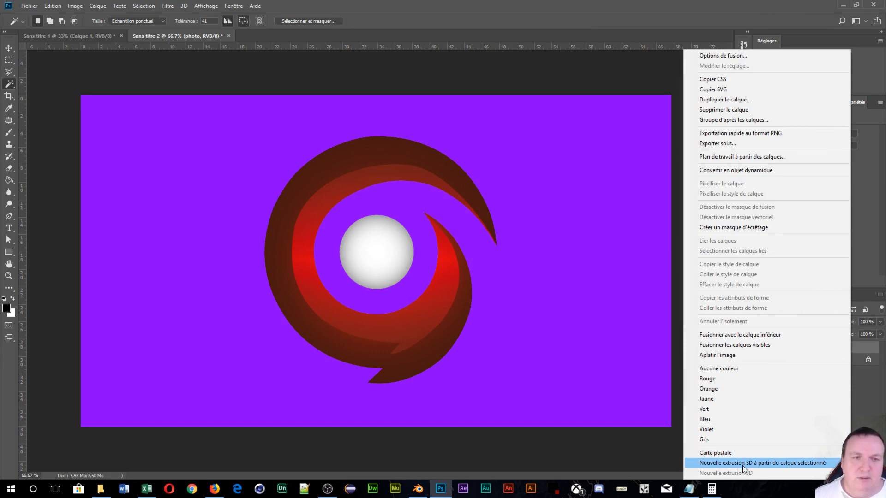
{"action": "left_click", "coordinate": [868, 347]}
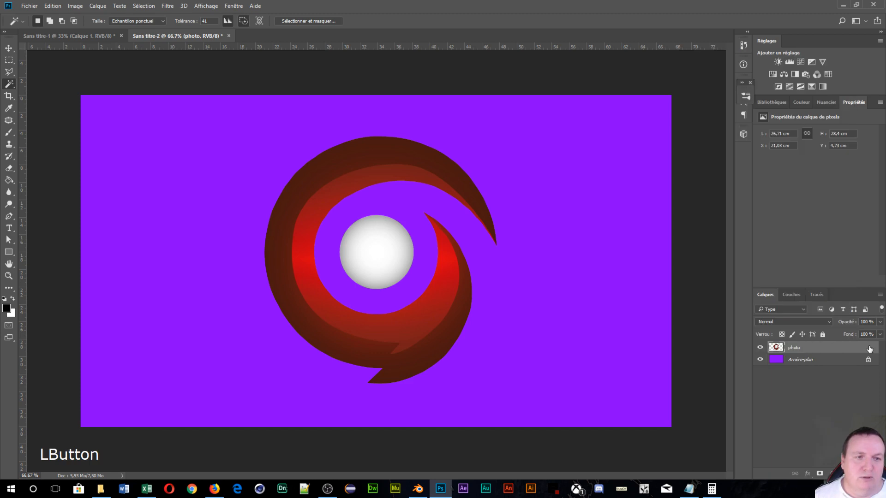
{"action": "double_click", "coordinate": [868, 347]}
{"action": "left_click", "coordinate": [517, 118]}
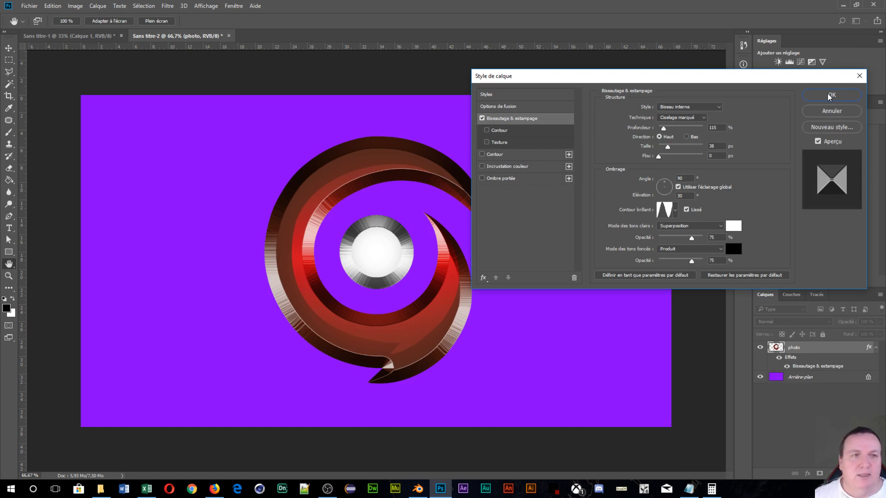
{"action": "left_click", "coordinate": [509, 179]}
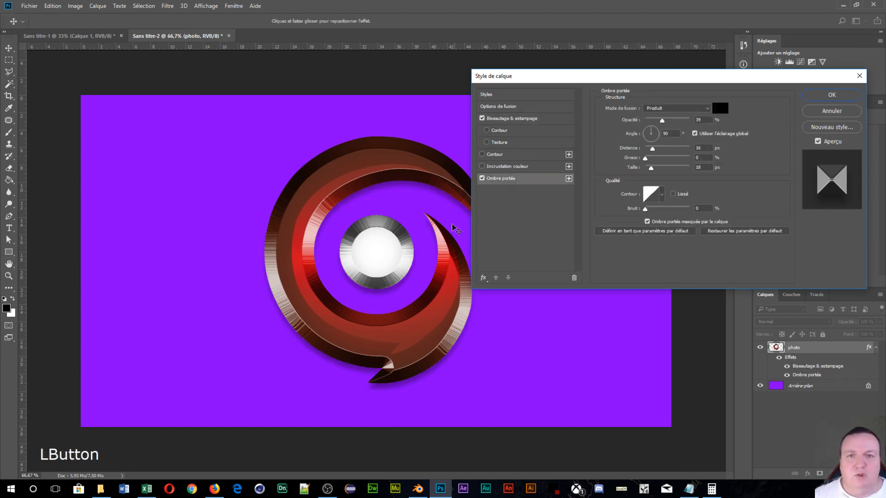
{"action": "mouse_move", "coordinate": [377, 218]}
{"action": "left_mouse_down"}
{"action": "mouse_move", "coordinate": [404, 233]}
{"action": "mouse_move", "coordinate": [592, 272]}
{"action": "mouse_move", "coordinate": [355, 111]}
{"action": "mouse_move", "coordinate": [229, 270]}
{"action": "mouse_move", "coordinate": [383, 92]}
{"action": "mouse_move", "coordinate": [572, 194]}
{"action": "mouse_move", "coordinate": [225, 178]}
{"action": "mouse_move", "coordinate": [194, 233]}
{"action": "mouse_move", "coordinate": [381, 306]}
{"action": "mouse_move", "coordinate": [227, 112]}
{"action": "mouse_move", "coordinate": [422, 257]}
{"action": "mouse_move", "coordinate": [355, 199]}
{"action": "mouse_move", "coordinate": [432, 249]}
{"action": "mouse_move", "coordinate": [369, 116]}
{"action": "mouse_move", "coordinate": [304, 258]}
{"action": "mouse_move", "coordinate": [353, 224]}
{"action": "mouse_move", "coordinate": [503, 273]}
{"action": "mouse_move", "coordinate": [471, 181]}
{"action": "mouse_move", "coordinate": [372, 199]}
{"action": "mouse_move", "coordinate": [346, 217]}
{"action": "mouse_move", "coordinate": [381, 208]}
{"action": "left_mouse_up"}
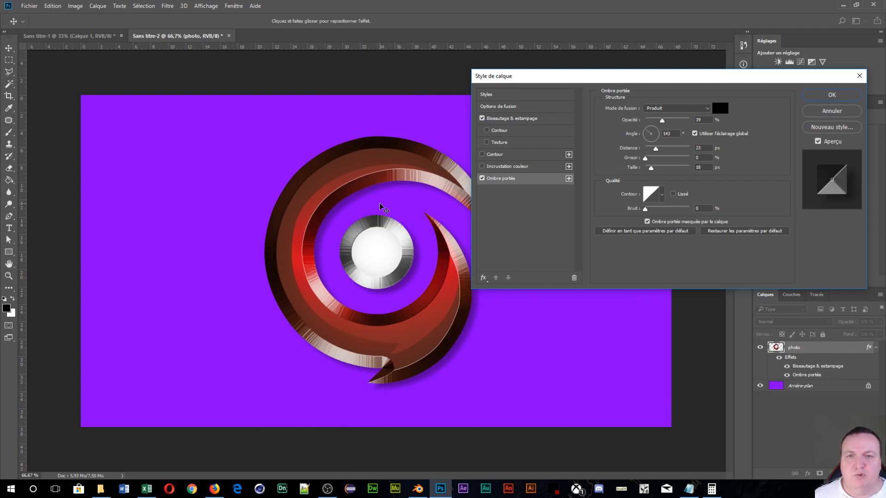
{"action": "left_click", "coordinate": [831, 95]}
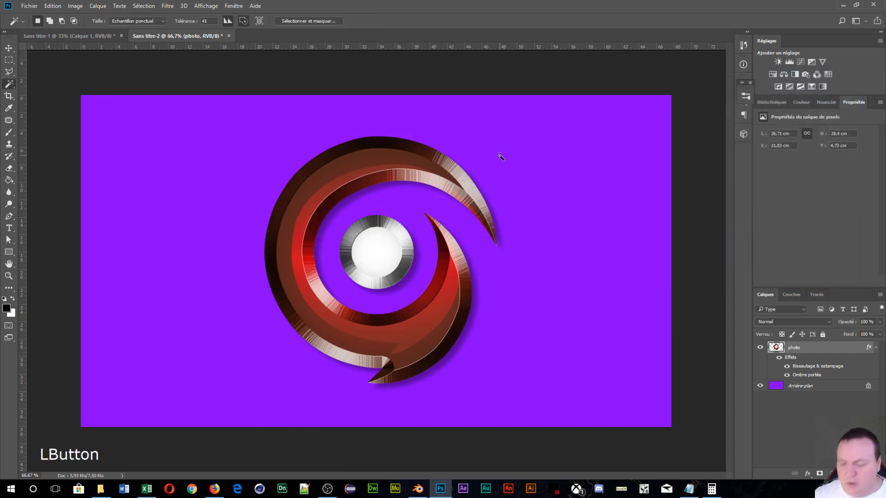
Step: Scale the logo down proportionally to about 17.5 x 18.6 cm and move it to the upper right of the purple canvas
{"action": "key", "text": "ctrl+t"}
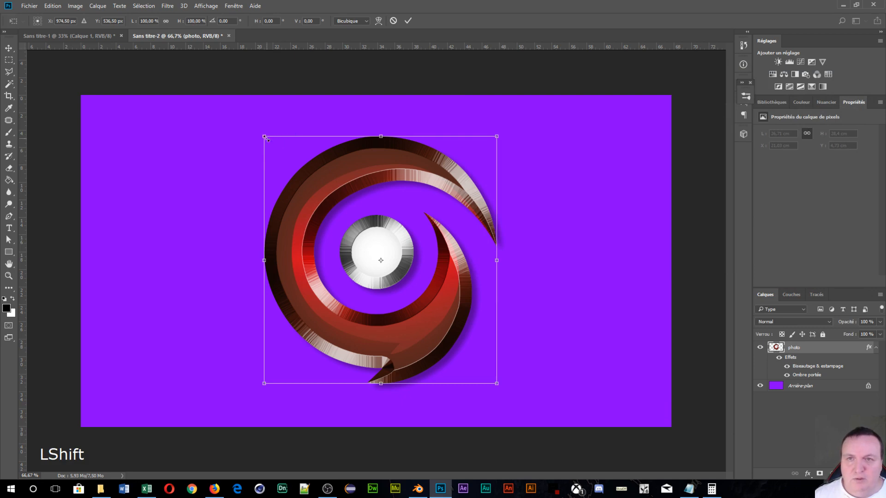
{"action": "left_click_drag", "start_coordinate": [265, 137], "coordinate": [346, 220]}
{"action": "left_click_drag", "start_coordinate": [391, 264], "coordinate": [485, 166]}
{"action": "key", "text": "Return"}
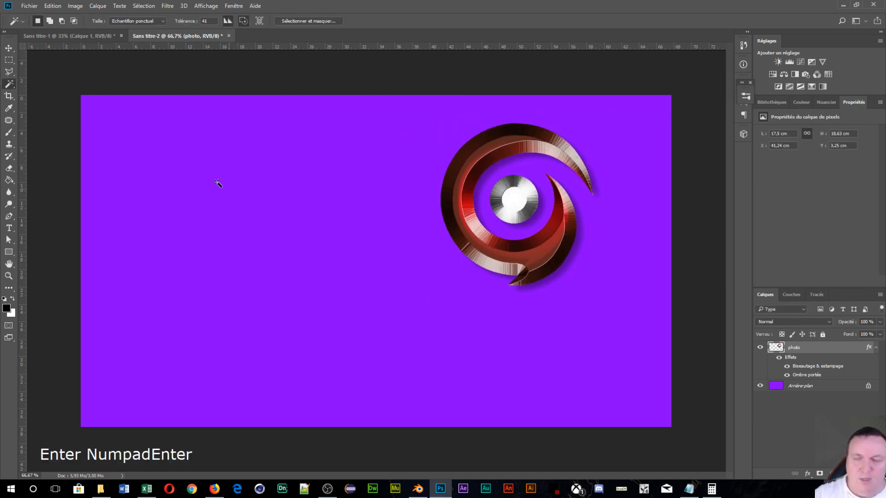
Step: Copy the merged portrait layer from Sans titre-1 into the Sans titre-2 logo composition and hide the rulers
{"action": "left_click", "coordinate": [82, 36]}
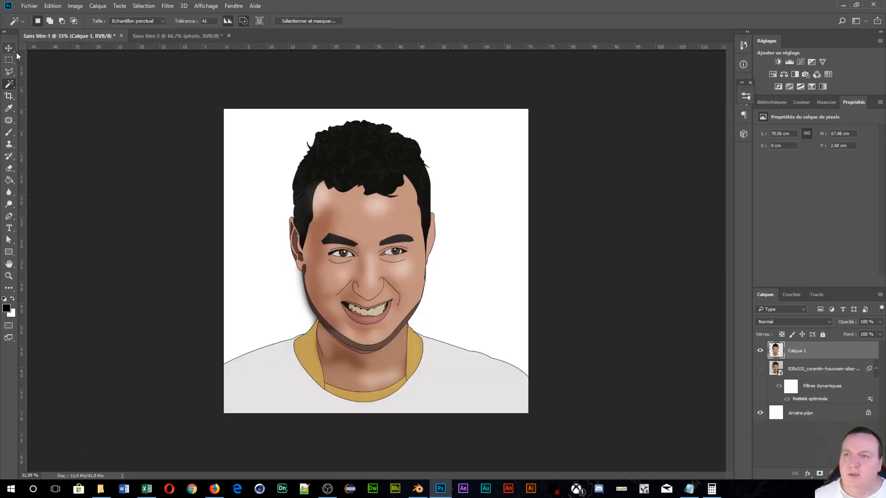
{"action": "key", "text": "v"}
{"action": "left_click_drag", "start_coordinate": [334, 241], "coordinate": [235, 229]}
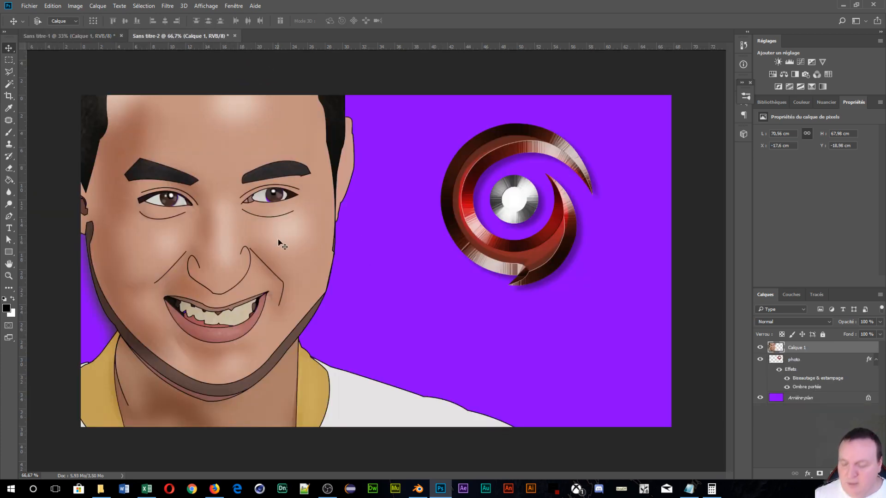
{"action": "key", "text": "ctrl+r"}
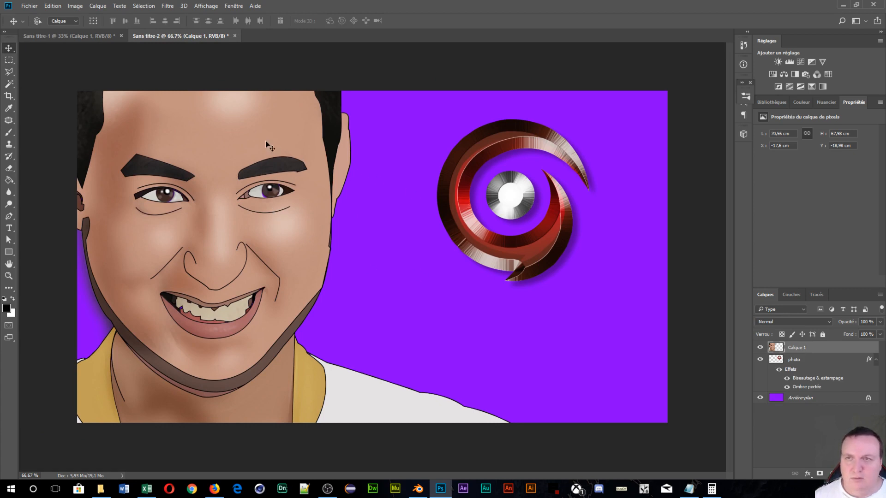
Step: Scale the portrait to about 53.6% and align it with the lower-left corner of the purple canvas
{"action": "key", "text": "ctrl+t"}
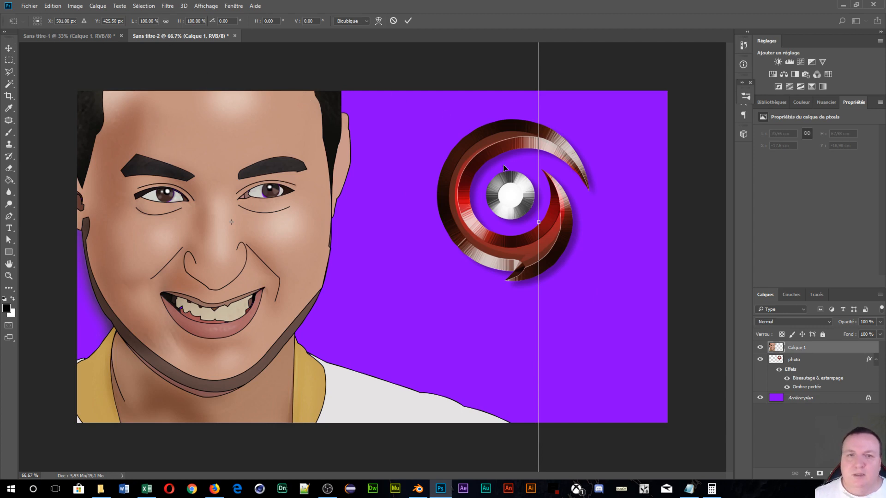
{"action": "key", "text": "ctrl+0"}
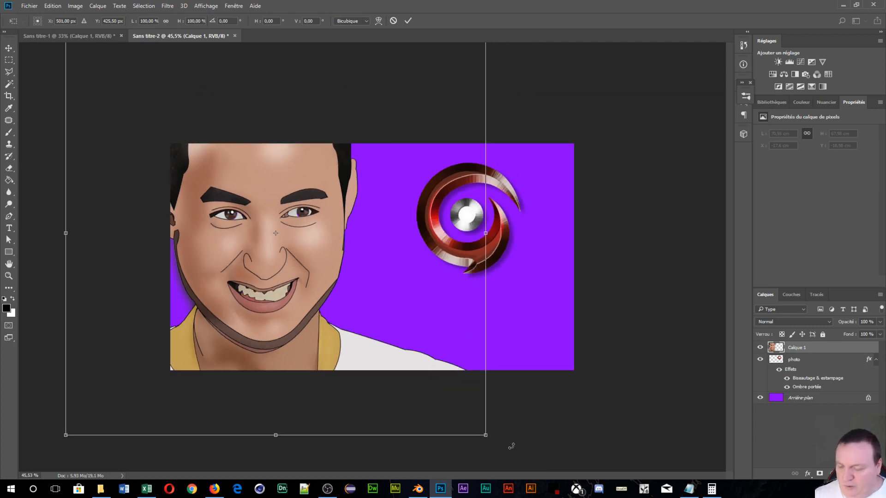
{"action": "left_click_drag", "start_coordinate": [486, 434], "coordinate": [388, 341]}
{"action": "left_click_drag", "start_coordinate": [269, 252], "coordinate": [276, 280]}
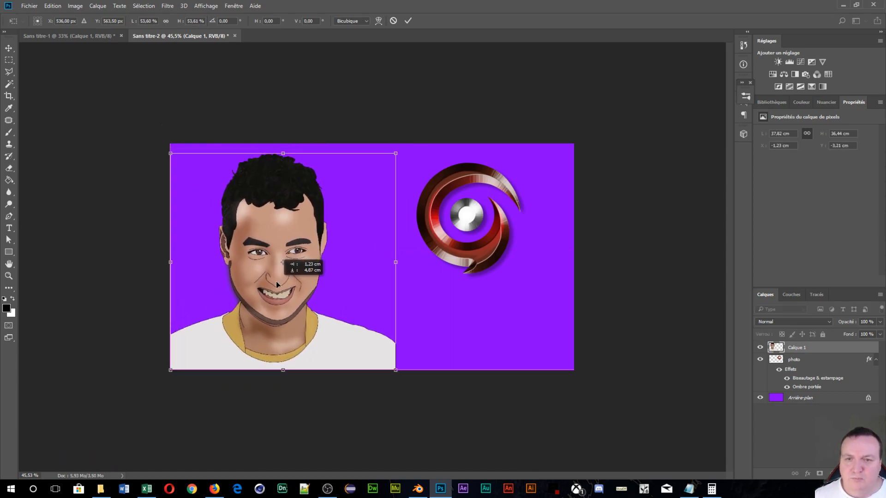
{"action": "key", "text": "Return"}
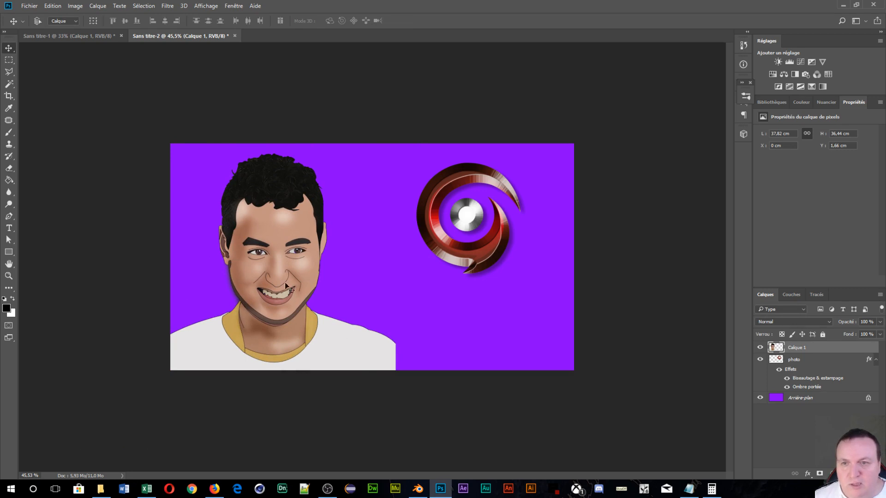
Step: Add a drop shadow to the portrait layer at 143° and 39% opacity, increasing its distance to more than 40 px
{"action": "double_click", "coordinate": [860, 349]}
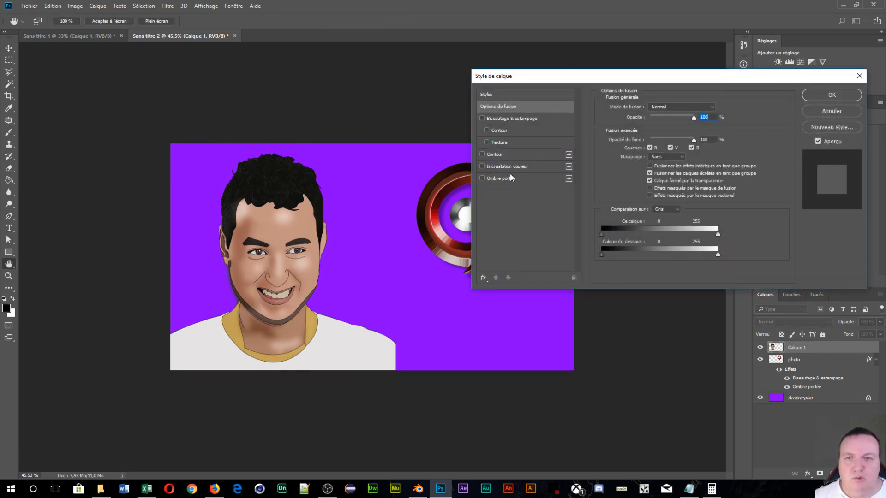
{"action": "left_click", "coordinate": [510, 178]}
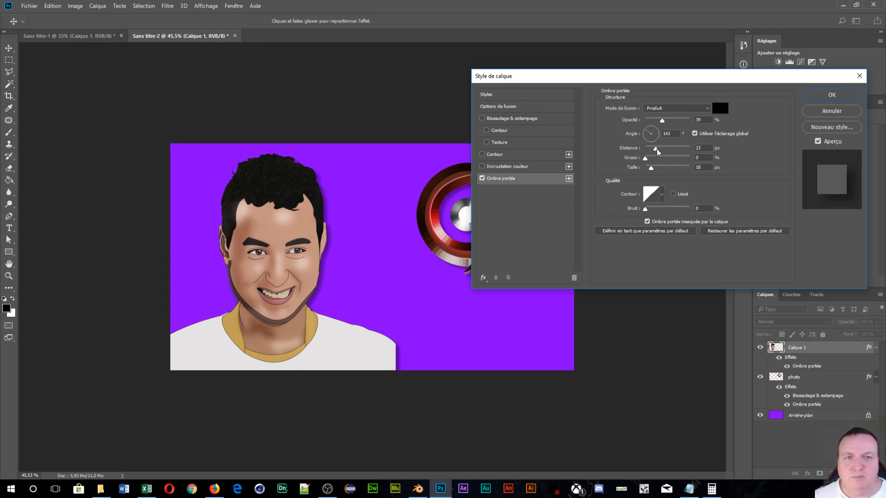
{"action": "left_click_drag", "start_coordinate": [658, 151], "coordinate": [664, 152]}
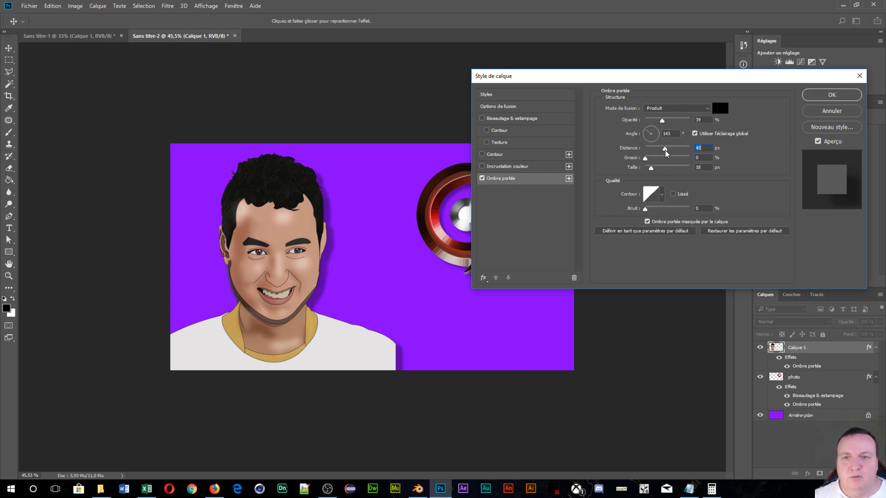
{"action": "left_click", "coordinate": [832, 94]}
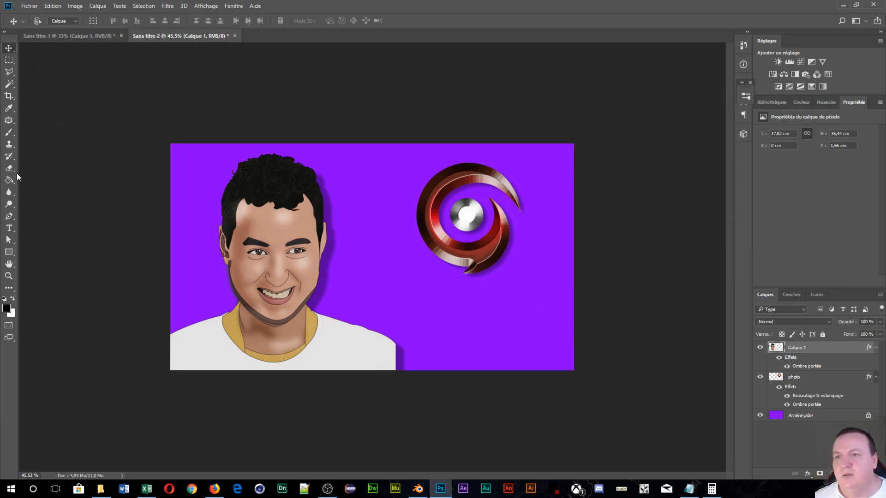
Step: Create a text box below the logo containing the centered word GOTAGA
{"action": "left_click", "coordinate": [8, 227]}
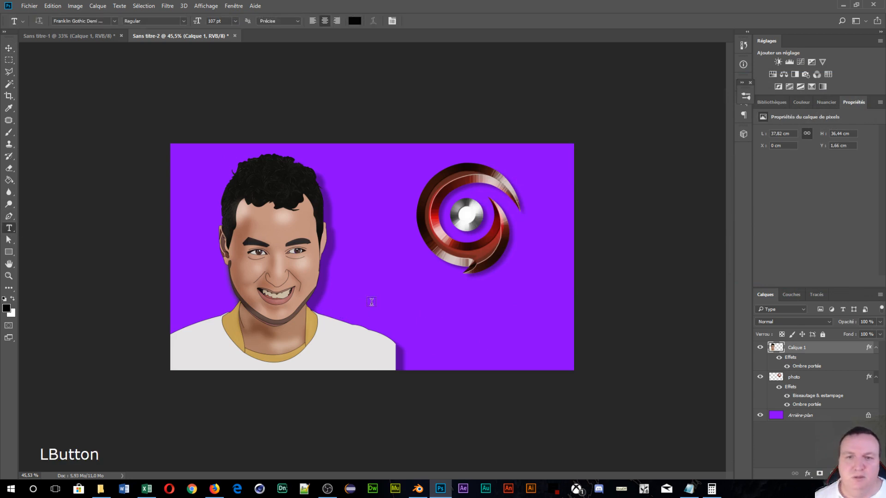
{"action": "left_click_drag", "start_coordinate": [365, 282], "coordinate": [569, 322]}
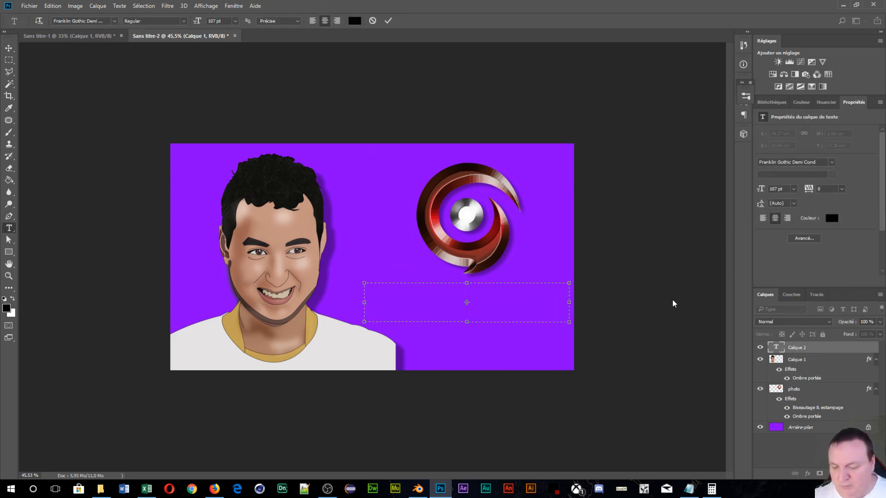
{"action": "type", "text": "GOTAGA"}
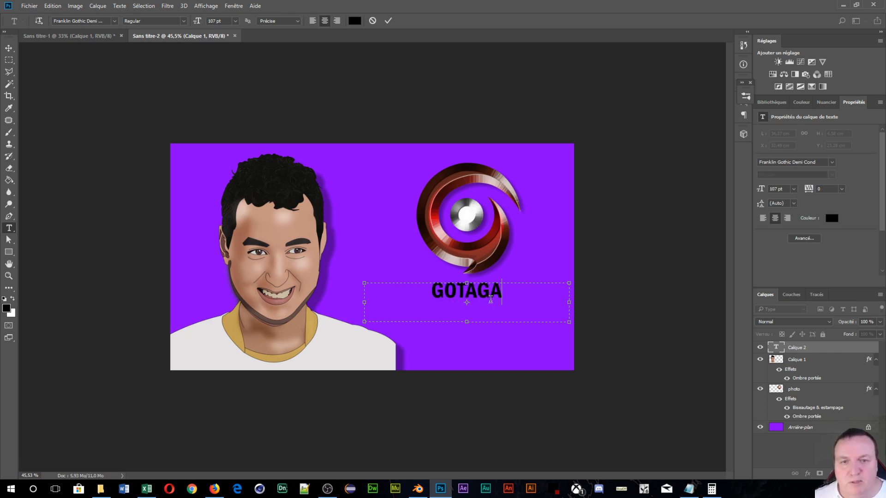
Step: Set the GOTAGA text in the Call Of Ops Duty font at 214 pt
{"action": "left_click_drag", "start_coordinate": [502, 295], "coordinate": [381, 287]}
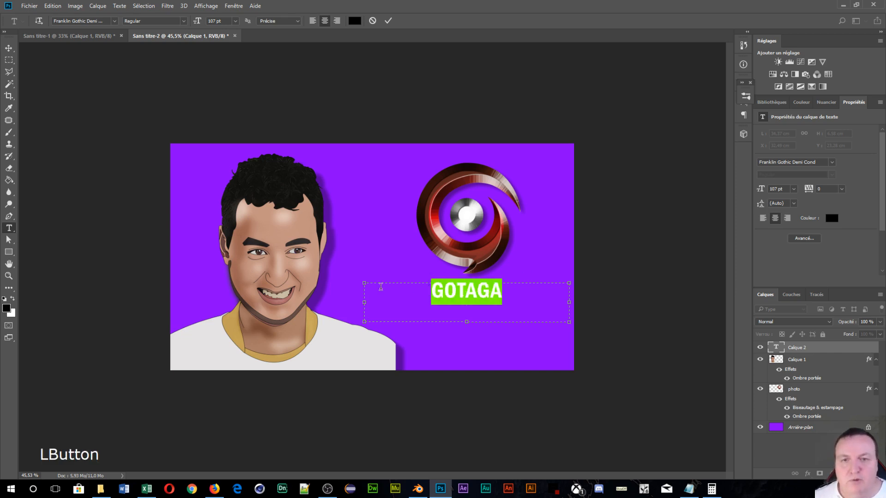
{"action": "left_click", "coordinate": [114, 21]}
{"action": "scroll", "coordinate": [94, 149], "scroll_direction": "up", "scroll_amount": 3}
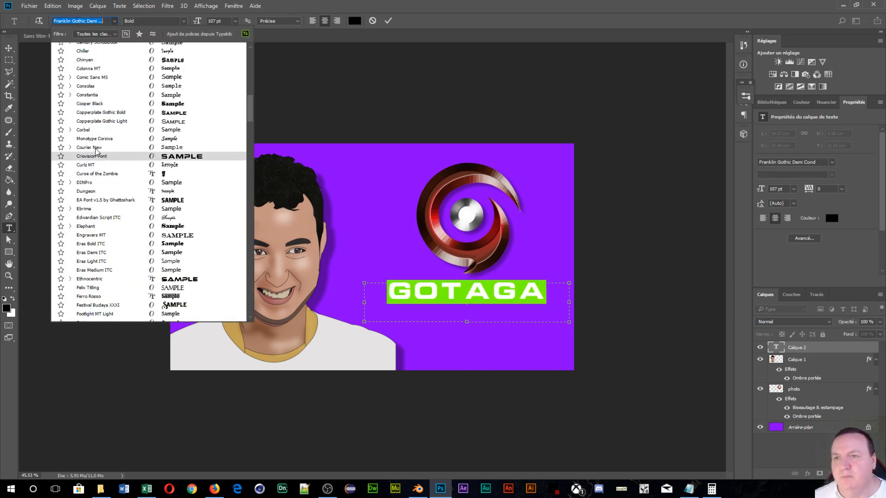
{"action": "scroll", "coordinate": [104, 80], "scroll_direction": "up", "scroll_amount": 3}
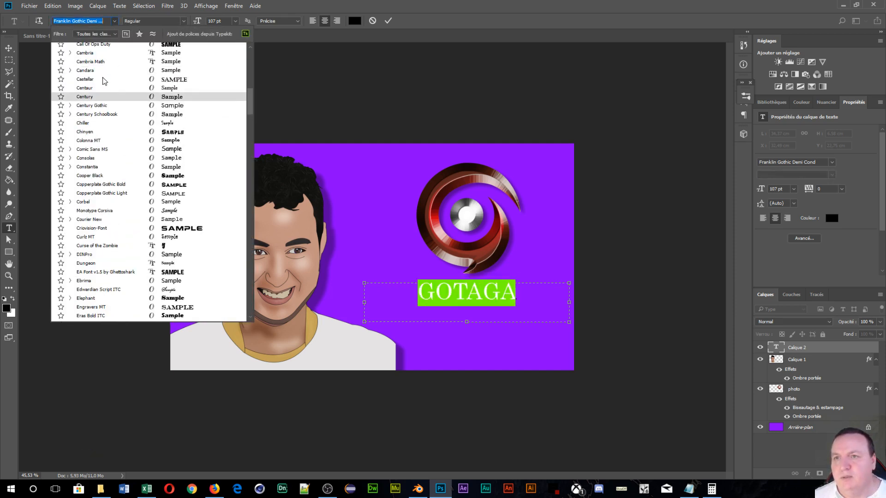
{"action": "scroll", "coordinate": [103, 82], "scroll_direction": "up", "scroll_amount": 1}
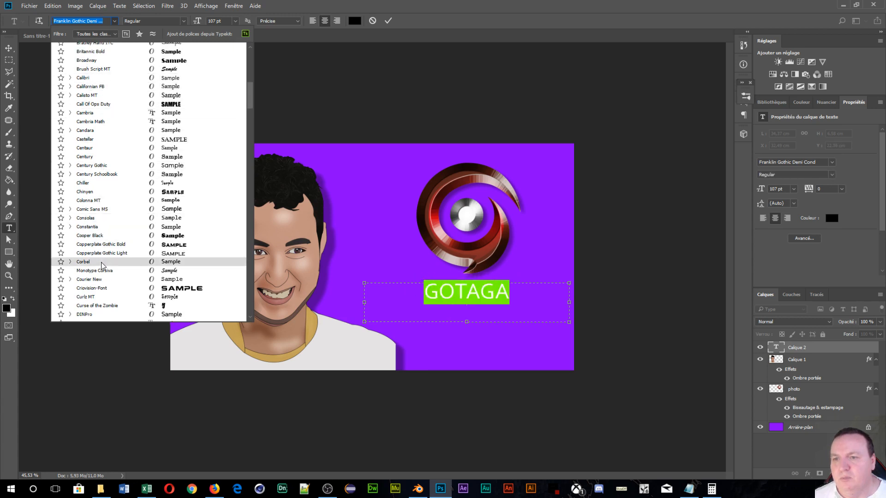
{"action": "left_click", "coordinate": [107, 105]}
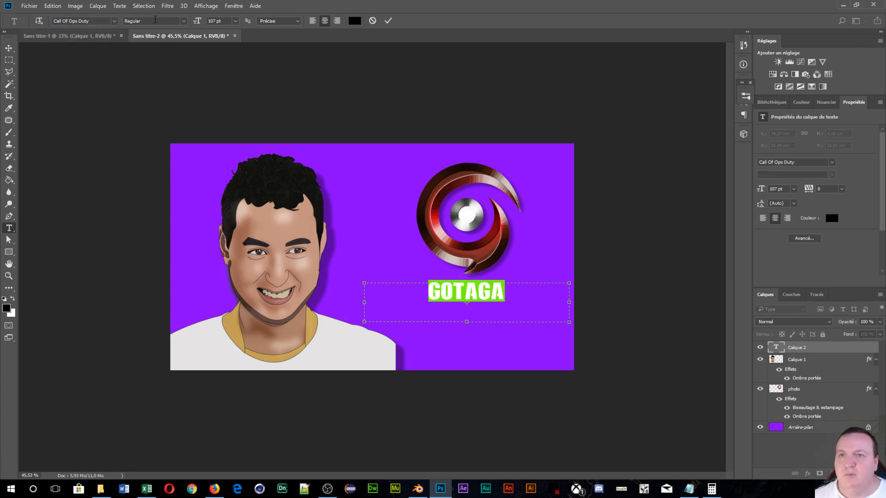
{"action": "mouse_move", "coordinate": [197, 23]}
{"action": "left_mouse_down"}
{"action": "mouse_move", "coordinate": [222, 24]}
{"action": "mouse_move", "coordinate": [203, 24]}
{"action": "left_mouse_up"}
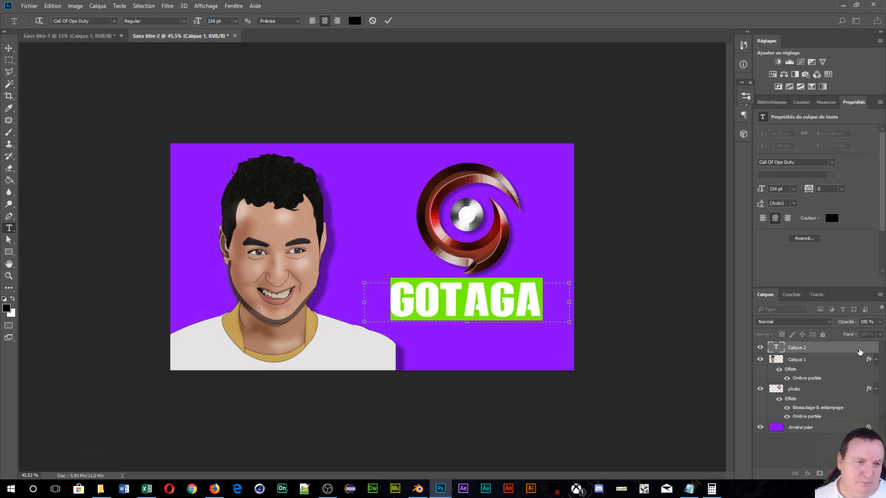
Step: Enable Bevel & Emboss and a drop shadow for the GOTAGA text layer
{"action": "left_click", "coordinate": [859, 352]}
{"action": "double_click", "coordinate": [859, 352]}
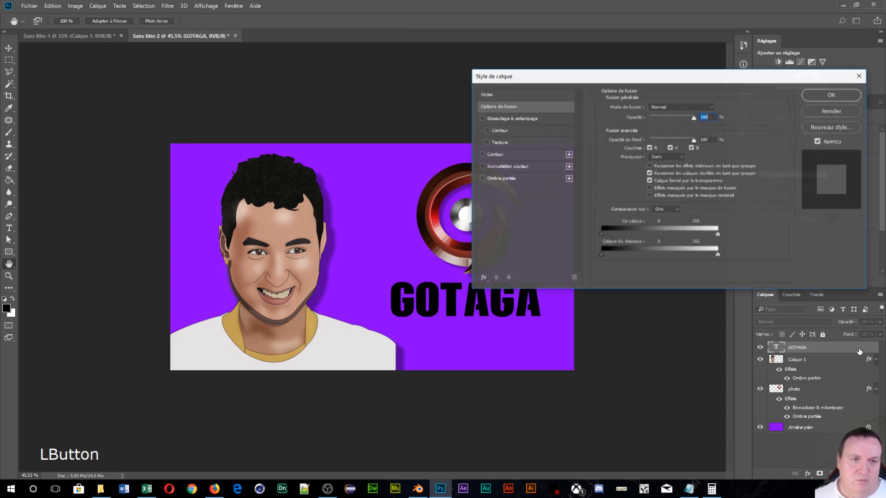
{"action": "left_click", "coordinate": [520, 123]}
{"action": "left_click", "coordinate": [525, 180]}
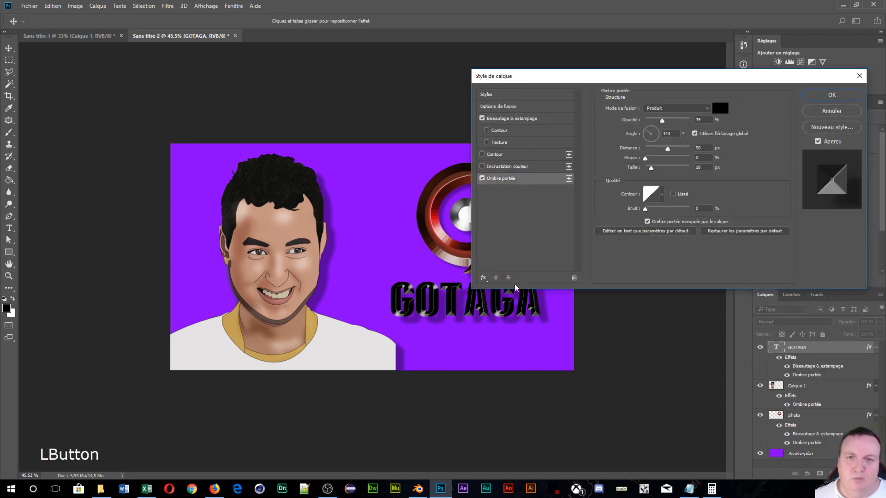
Step: Disable global light for the GOTAGA text's drop shadow and reposition it to a 59° angle and 21 px distance
{"action": "left_click", "coordinate": [512, 309]}
{"action": "left_click", "coordinate": [694, 133]}
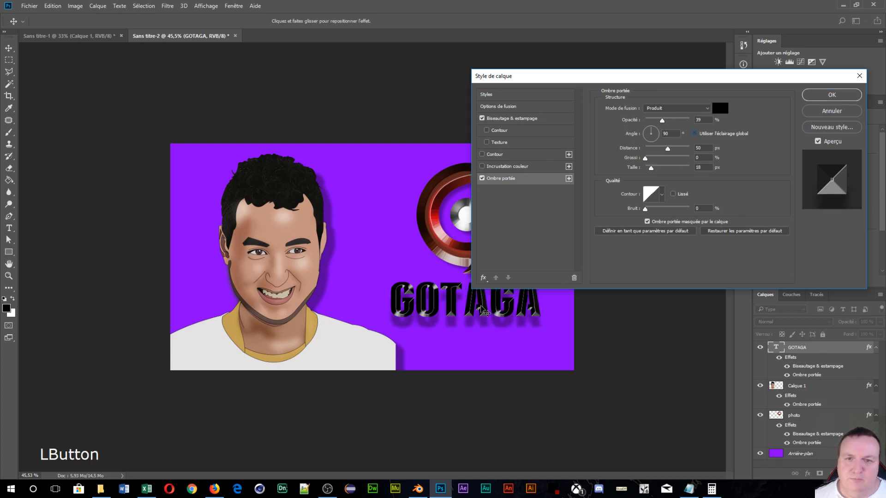
{"action": "left_click_drag", "start_coordinate": [480, 306], "coordinate": [481, 299]}
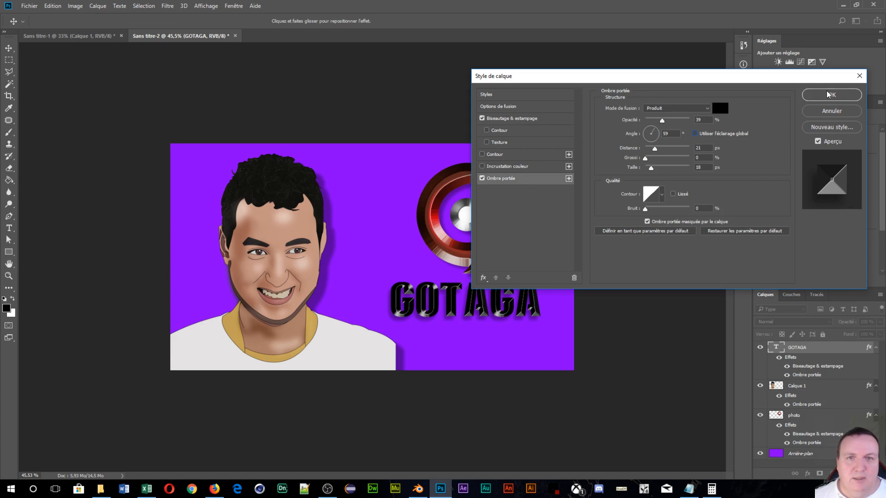
Step: Try the gold preset style on the GOTAGA text, replacing it with the light grey metallic preset
{"action": "left_click", "coordinate": [513, 95]}
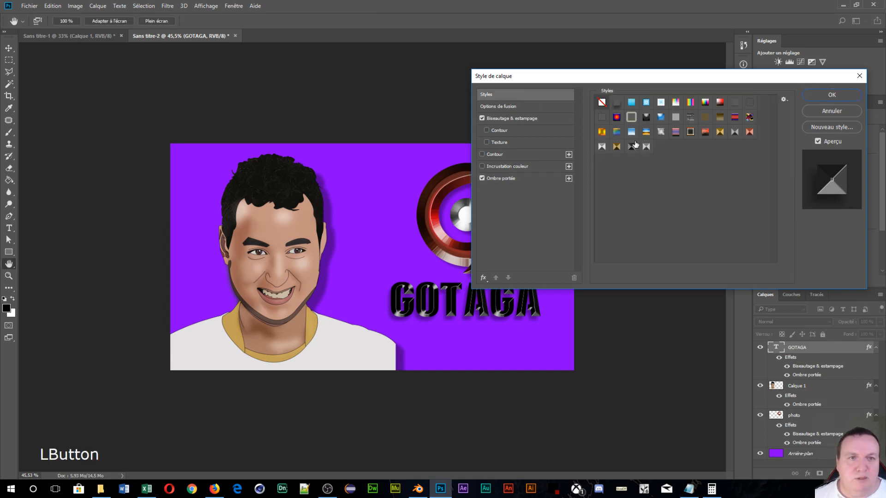
{"action": "left_click", "coordinate": [619, 147]}
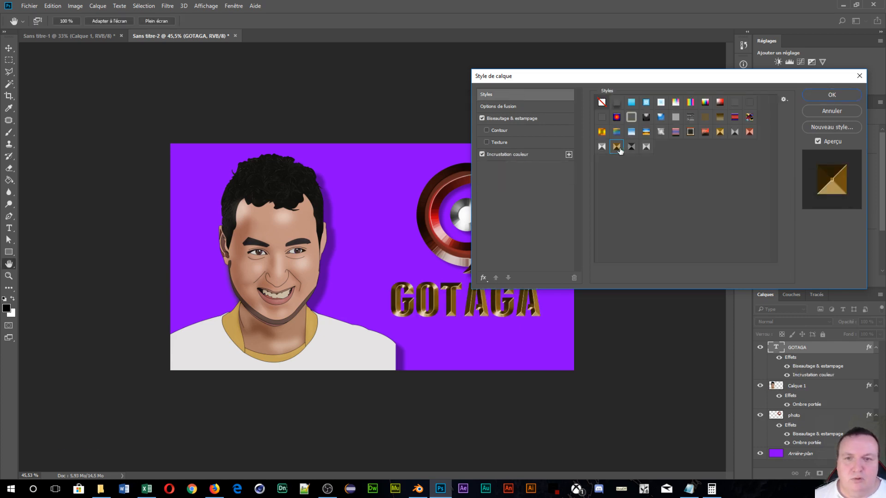
{"action": "left_click", "coordinate": [646, 146]}
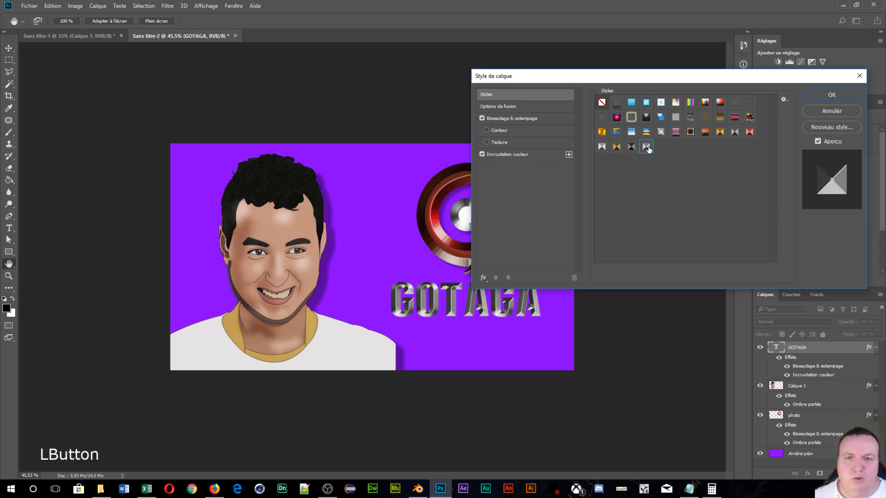
Step: Add a drop shadow to the grey metallic GOTAGA text at a 140° angle and about 43 px distance
{"action": "left_click", "coordinate": [498, 154]}
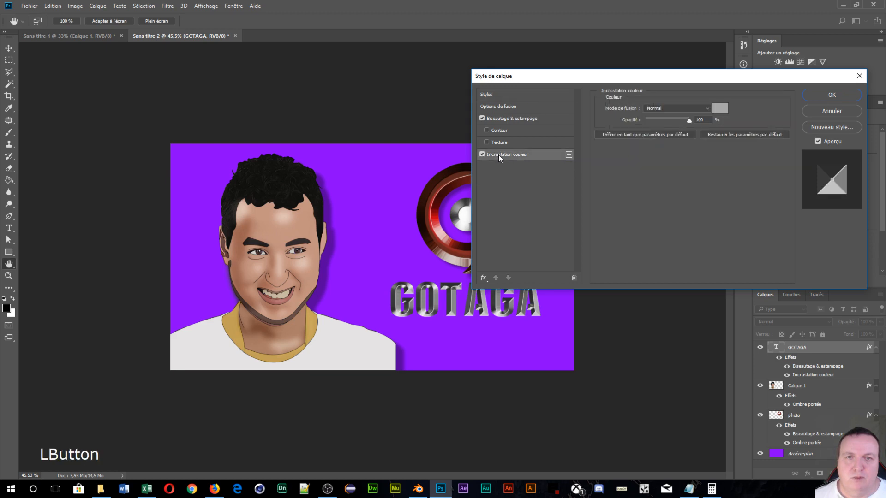
{"action": "left_click", "coordinate": [483, 278]}
{"action": "left_click", "coordinate": [503, 395]}
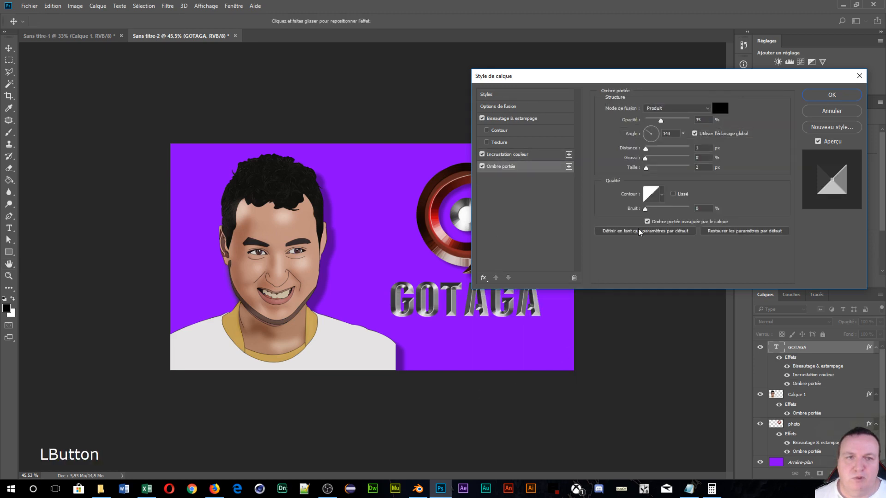
{"action": "left_click_drag", "start_coordinate": [474, 316], "coordinate": [481, 314]}
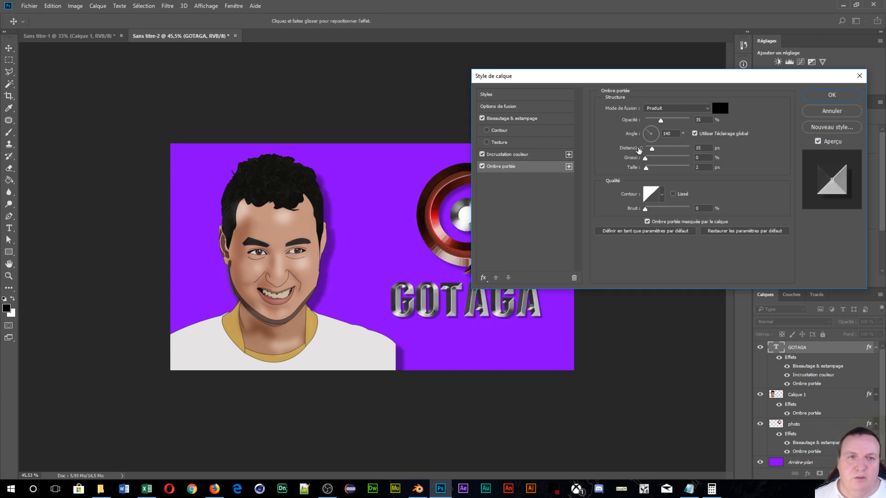
{"action": "left_click_drag", "start_coordinate": [652, 151], "coordinate": [659, 152]}
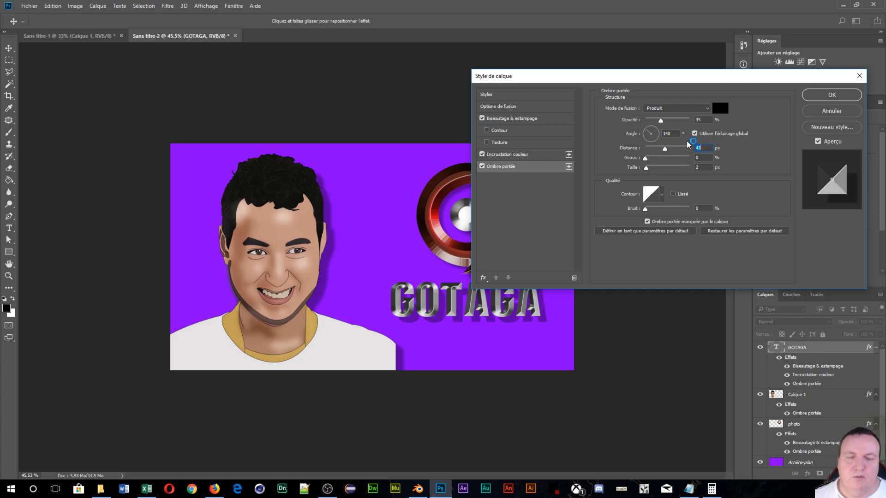
{"action": "left_click", "coordinate": [832, 95]}
Step: Select the background layer and set the Gradient tool's start colour to bright green #90ff00
{"action": "left_click_drag", "start_coordinate": [810, 453], "coordinate": [795, 468]}
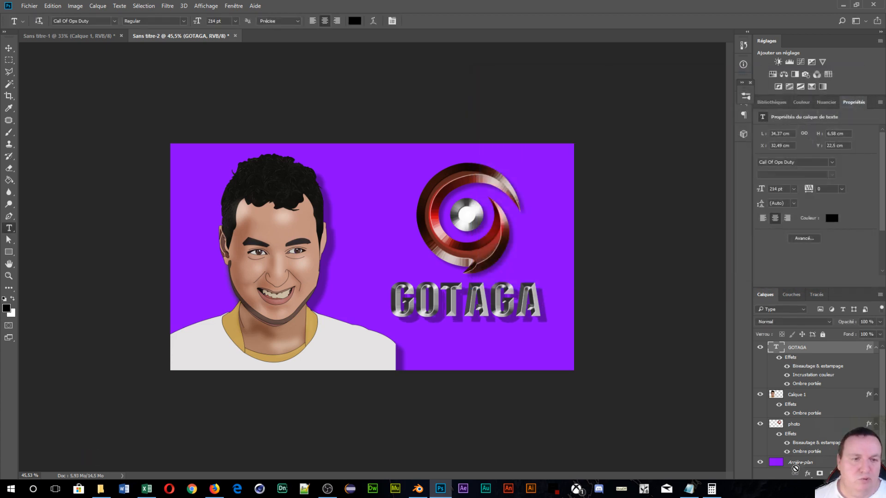
{"action": "left_click", "coordinate": [794, 462]}
{"action": "scroll", "coordinate": [560, 284], "scroll_direction": "down", "scroll_amount": 2}
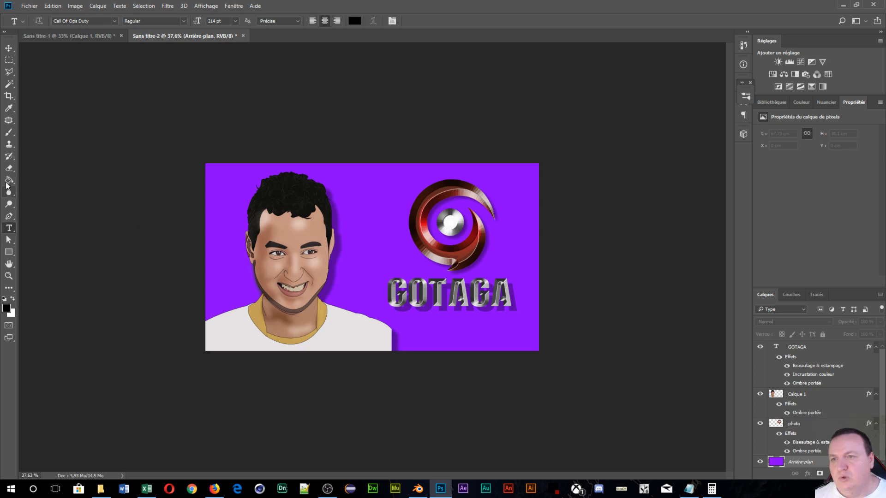
{"action": "left_click_drag", "start_coordinate": [8, 184], "coordinate": [38, 181]}
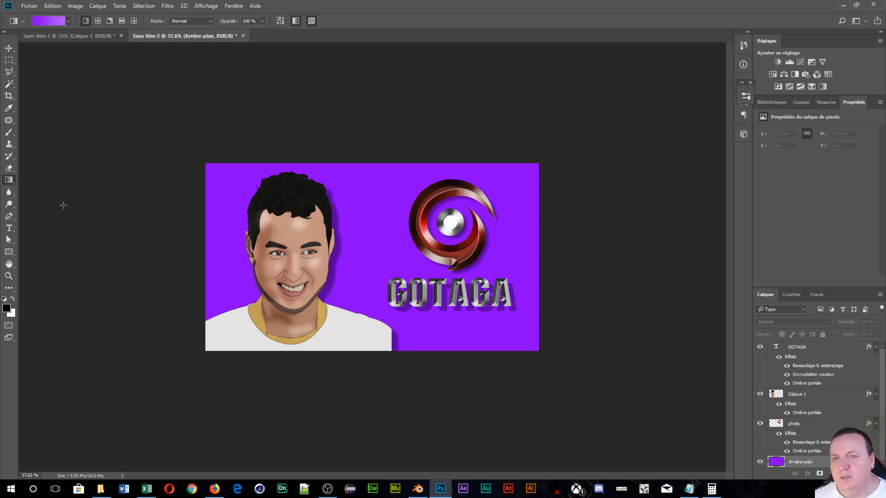
{"action": "left_click", "coordinate": [42, 21]}
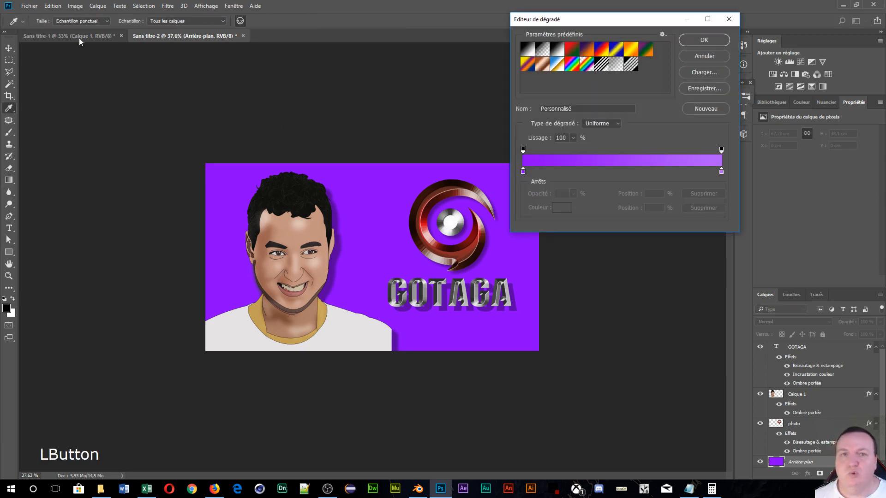
{"action": "left_click", "coordinate": [523, 171]}
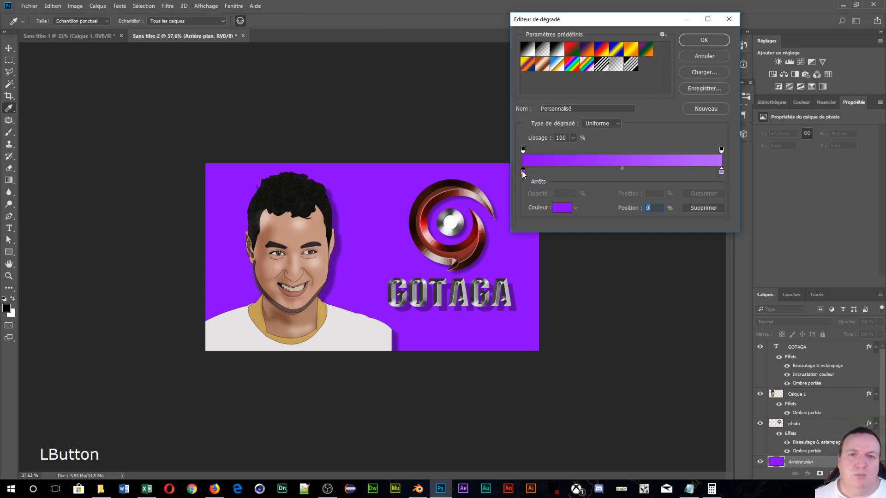
{"action": "left_click", "coordinate": [564, 206]}
{"action": "mouse_move", "coordinate": [749, 203]}
{"action": "left_mouse_down"}
{"action": "mouse_move", "coordinate": [750, 231]}
{"action": "mouse_move", "coordinate": [750, 181]}
{"action": "mouse_move", "coordinate": [752, 214]}
{"action": "left_mouse_up"}
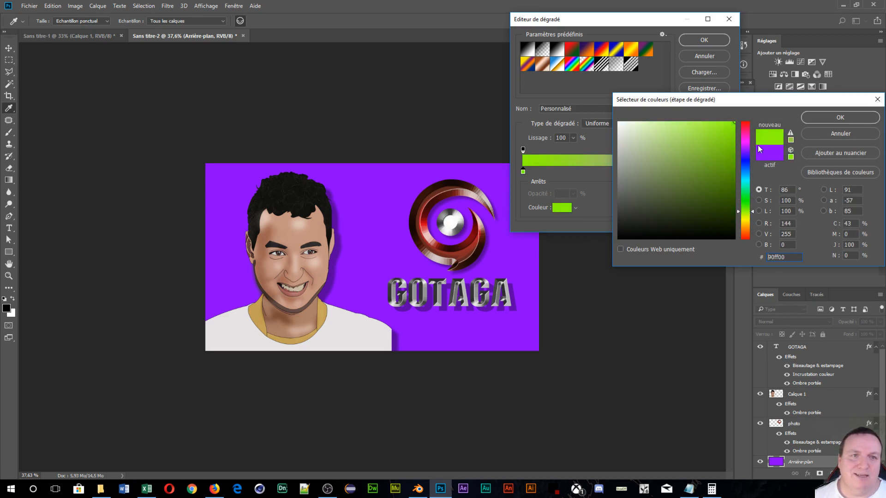
{"action": "left_click", "coordinate": [821, 123]}
Step: Set the gradient's end colour to black #000000 and accept the green-to-black gradient
{"action": "left_click", "coordinate": [721, 171]}
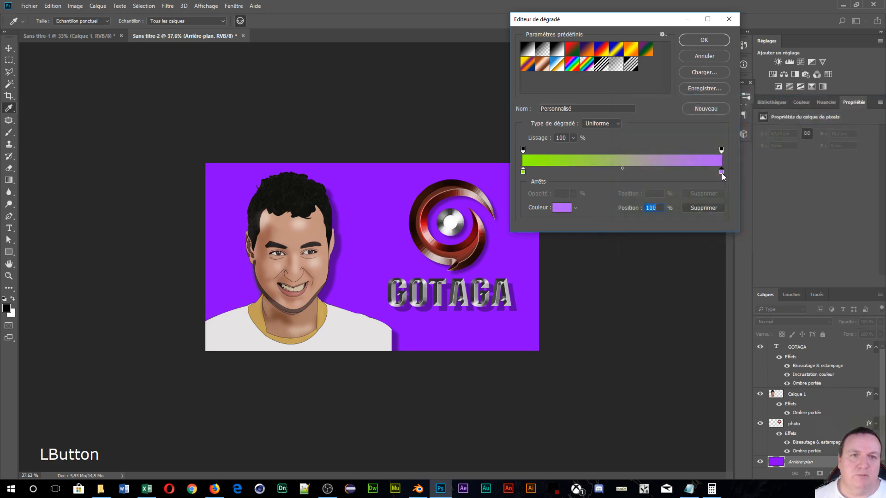
{"action": "left_click", "coordinate": [558, 210]}
{"action": "left_click_drag", "start_coordinate": [657, 216], "coordinate": [600, 263]}
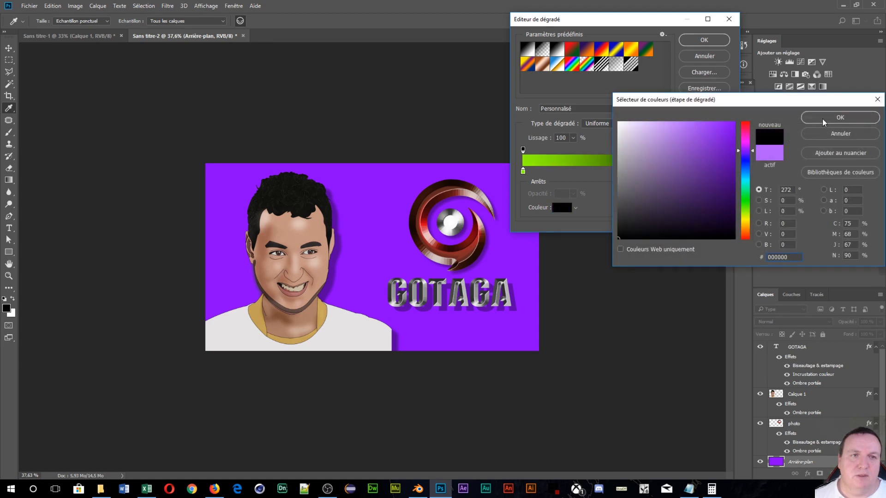
{"action": "left_click", "coordinate": [823, 121]}
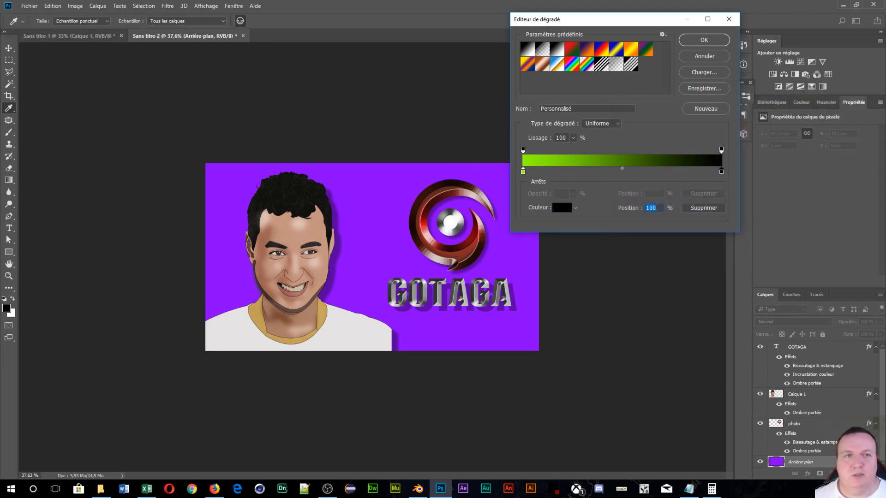
{"action": "left_click", "coordinate": [704, 40]}
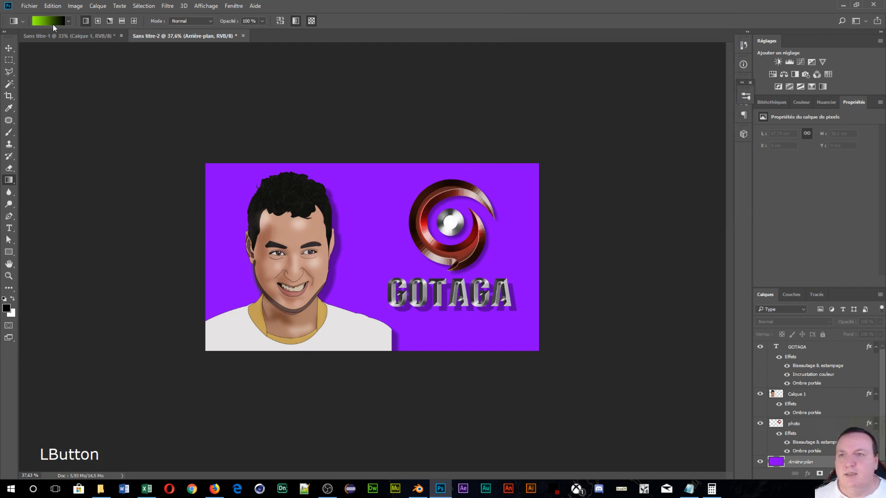
Step: Set the Gradient tool to the Différence blending mode with a radial shape
{"action": "left_click", "coordinate": [196, 21]}
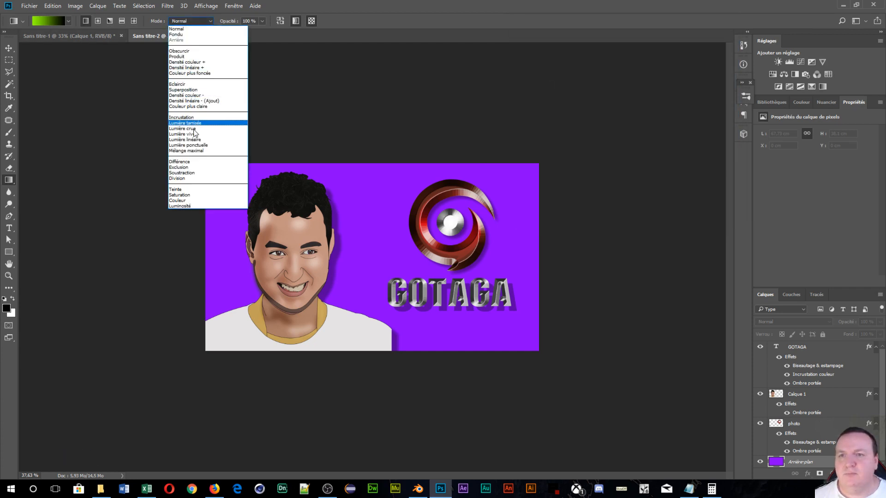
{"action": "left_click", "coordinate": [183, 162]}
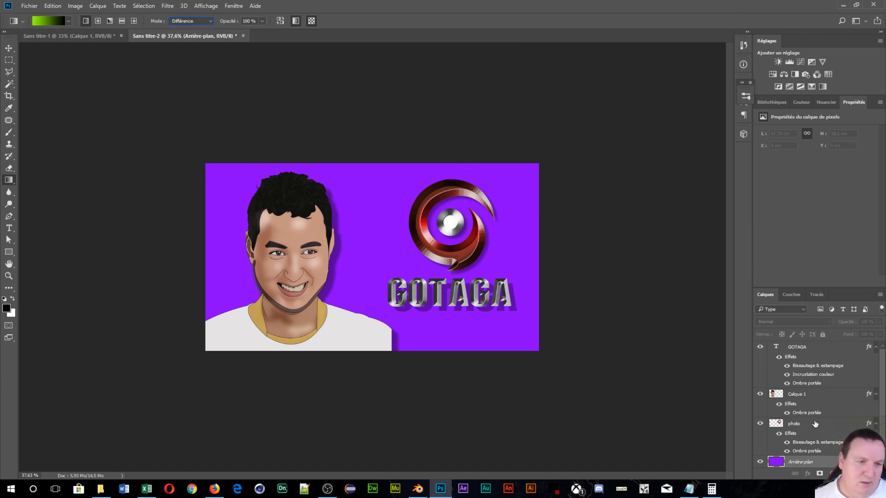
{"action": "left_click", "coordinate": [97, 21]}
Step: Try several radial gradients of varying length on the purple background, starting from the logo's centre
{"action": "left_click_drag", "start_coordinate": [451, 223], "coordinate": [387, 248]}
{"action": "left_click_drag", "start_coordinate": [450, 220], "coordinate": [373, 252]}
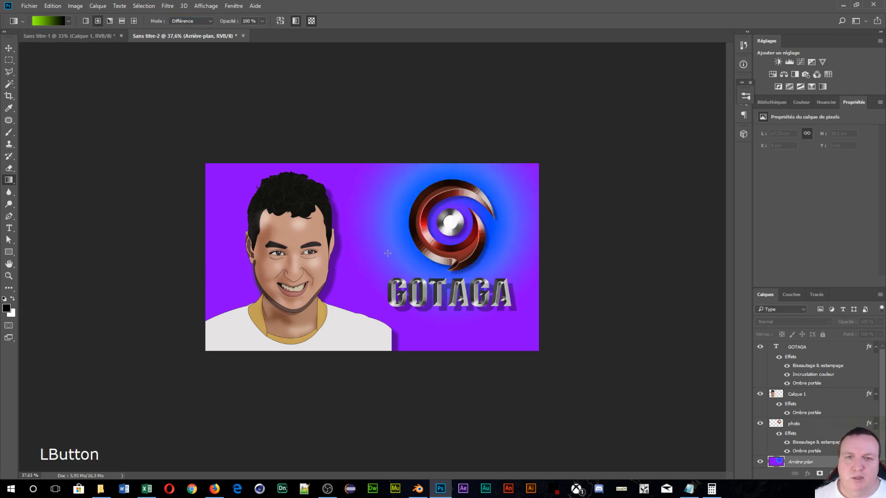
{"action": "mouse_move", "coordinate": [450, 221]}
{"action": "left_mouse_down"}
{"action": "mouse_move", "coordinate": [337, 271]}
{"action": "mouse_move", "coordinate": [407, 252]}
{"action": "left_mouse_up"}
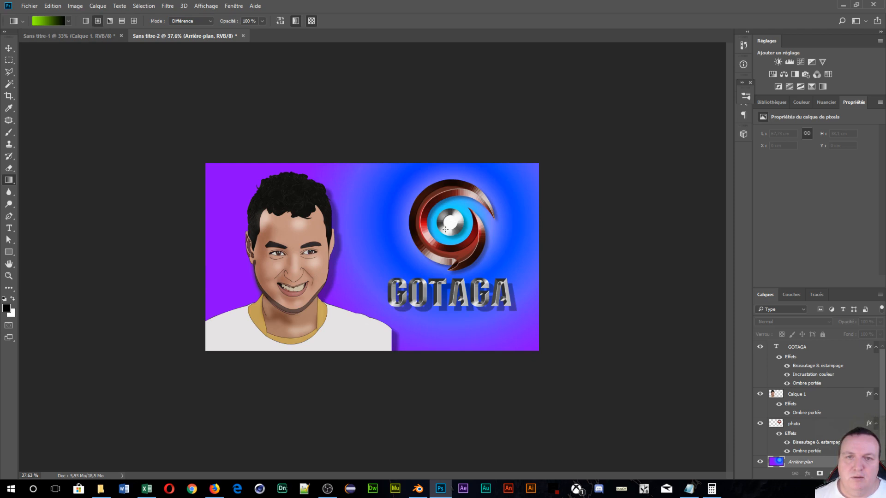
{"action": "left_click_drag", "start_coordinate": [450, 223], "coordinate": [286, 290]}
{"action": "left_click_drag", "start_coordinate": [450, 228], "coordinate": [300, 299]}
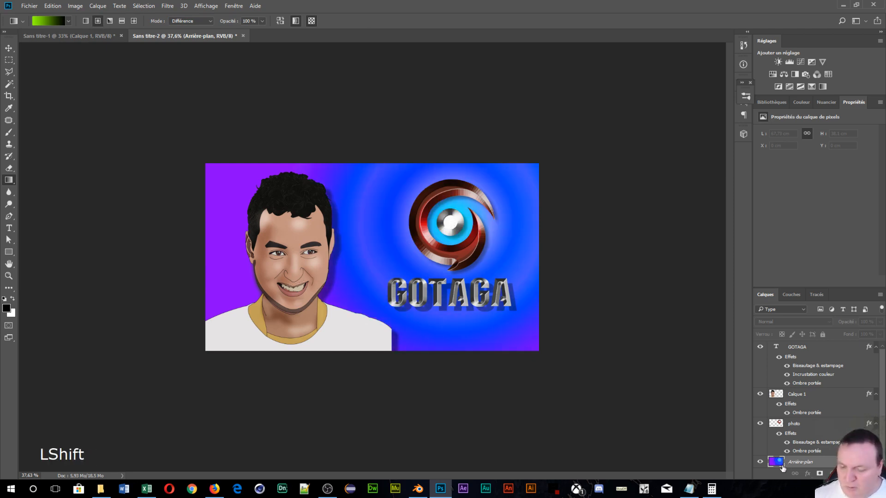
Step: Fill the background layer with Noir at 100% opacity in Normal mode
{"action": "key", "text": "shift+F5"}
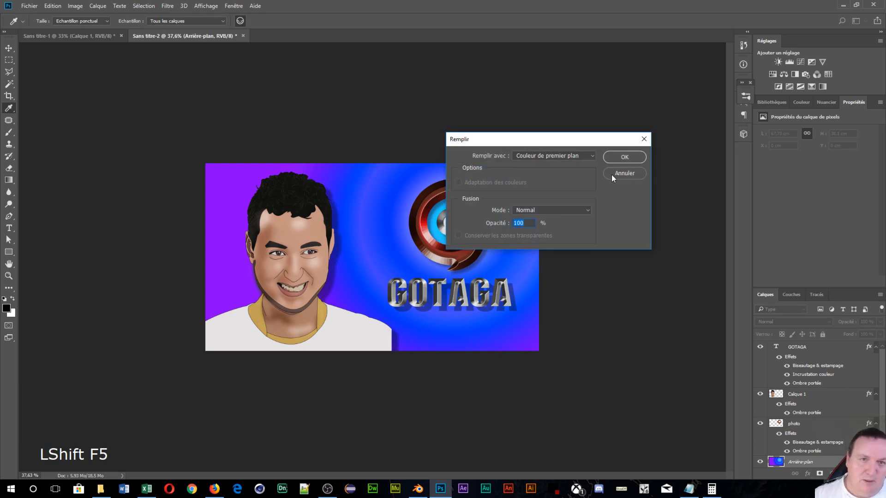
{"action": "left_click", "coordinate": [586, 155]}
{"action": "left_click", "coordinate": [526, 217]}
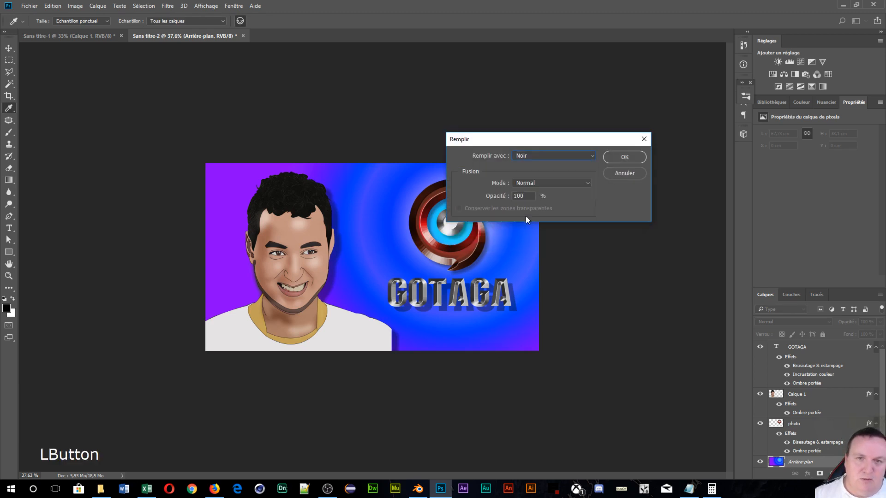
{"action": "left_click", "coordinate": [624, 157]}
Step: Layer repeated radial gradients of varying length over the black background from the logo's centre outward, building green and black rings
{"action": "left_click_drag", "start_coordinate": [446, 222], "coordinate": [375, 254]}
{"action": "left_click_drag", "start_coordinate": [449, 225], "coordinate": [236, 321]}
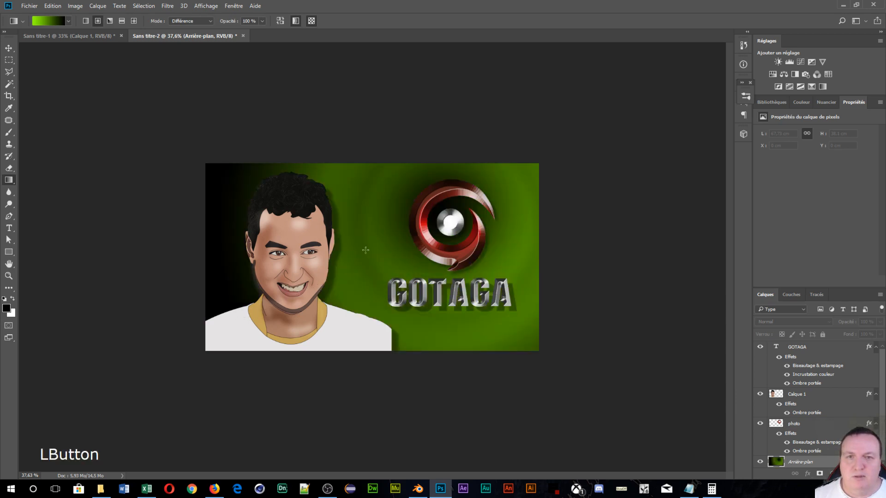
{"action": "left_click_drag", "start_coordinate": [452, 221], "coordinate": [197, 327]}
{"action": "left_click_drag", "start_coordinate": [460, 220], "coordinate": [195, 296]}
{"action": "left_click_drag", "start_coordinate": [441, 224], "coordinate": [334, 285]}
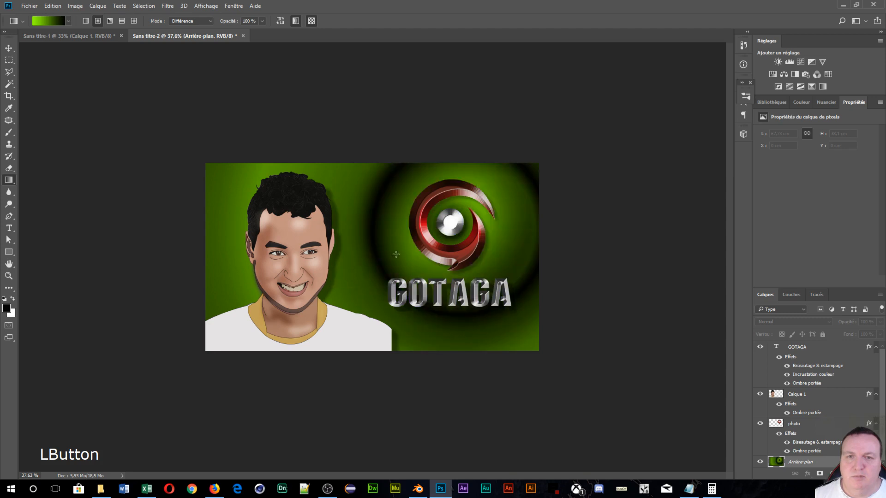
{"action": "left_click_drag", "start_coordinate": [449, 222], "coordinate": [227, 297]}
{"action": "left_click_drag", "start_coordinate": [430, 232], "coordinate": [401, 245]}
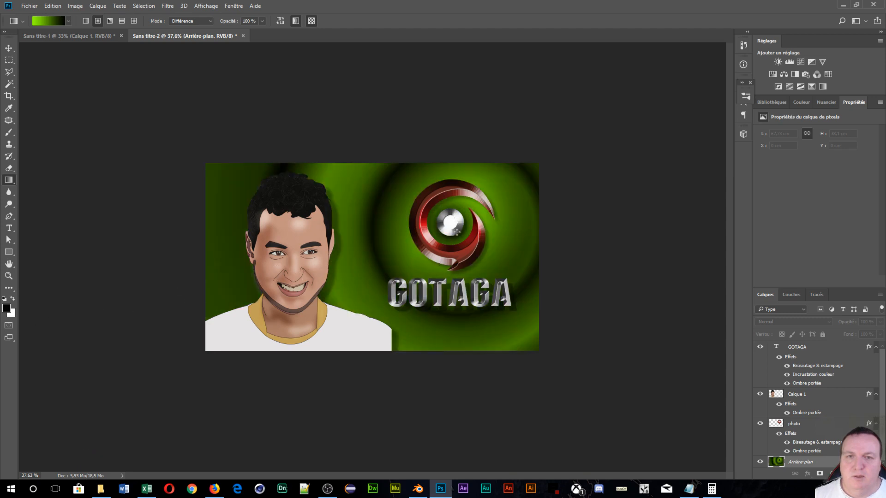
{"action": "left_click_drag", "start_coordinate": [454, 227], "coordinate": [377, 261]}
{"action": "left_click_drag", "start_coordinate": [448, 222], "coordinate": [315, 265]}
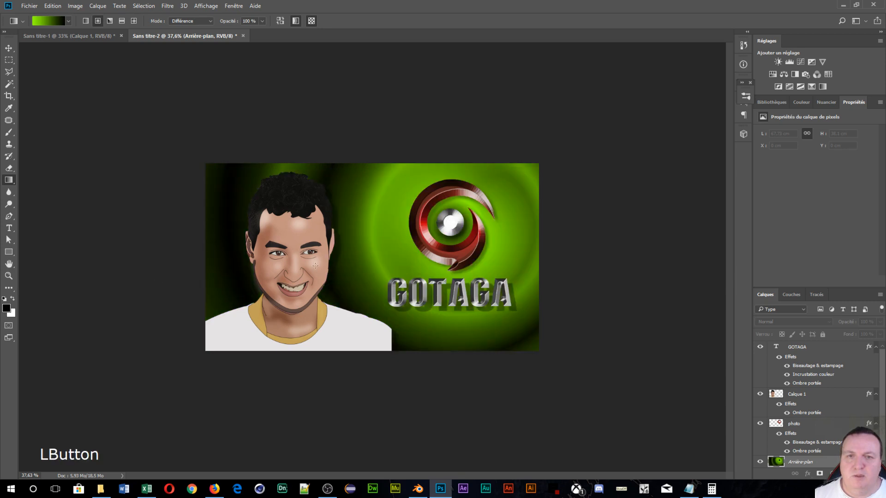
{"action": "left_click_drag", "start_coordinate": [458, 224], "coordinate": [138, 282]}
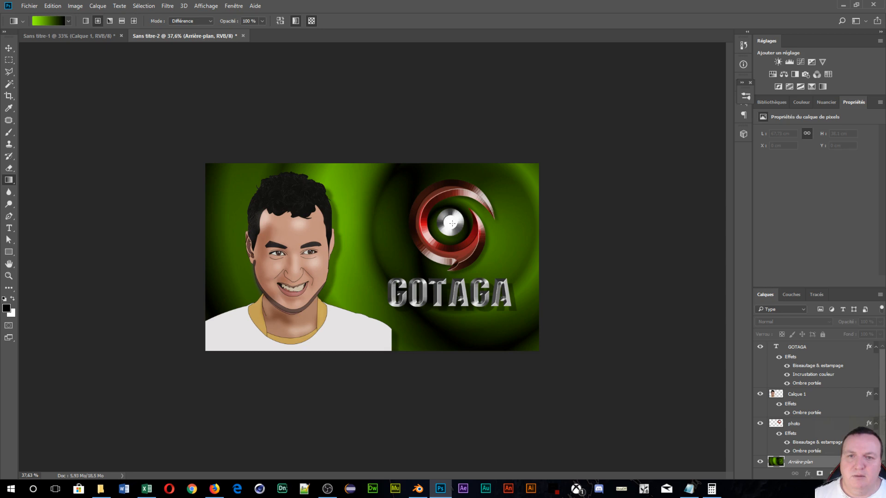
{"action": "left_click_drag", "start_coordinate": [448, 222], "coordinate": [260, 321]}
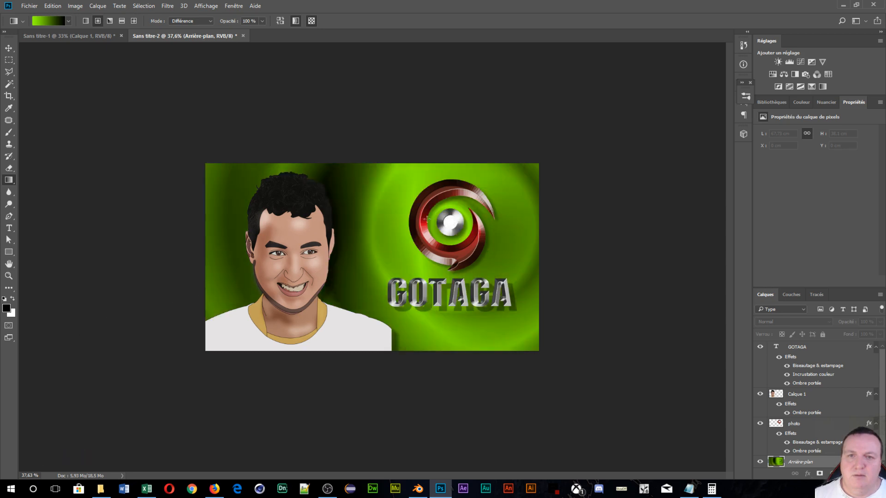
{"action": "left_click_drag", "start_coordinate": [443, 217], "coordinate": [5, 361]}
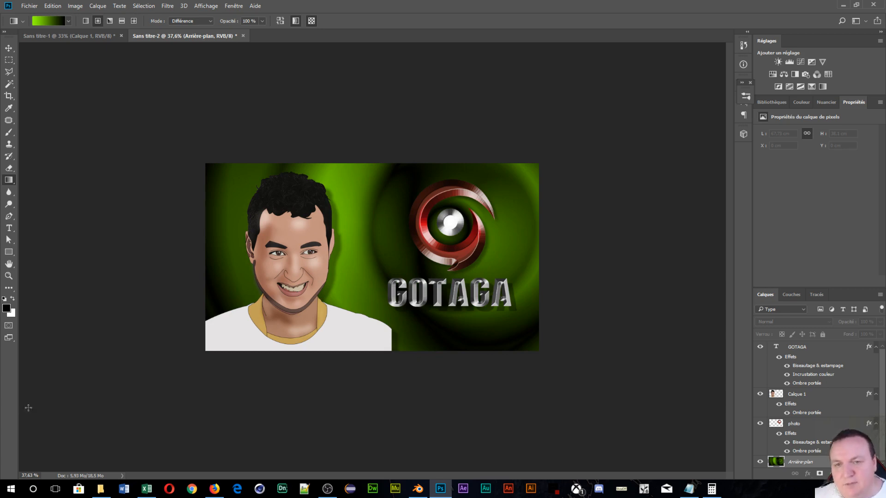
{"action": "key", "text": "ctrl+plus"}
{"action": "key", "text": "ctrl+plus"}
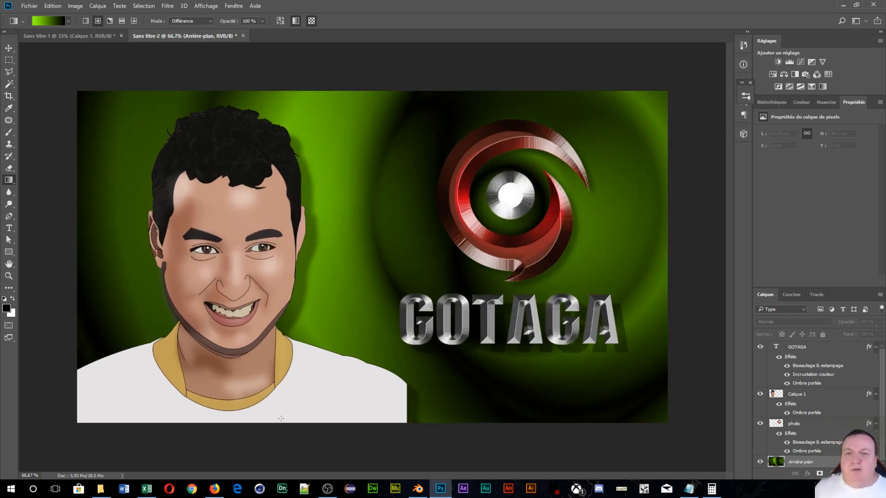